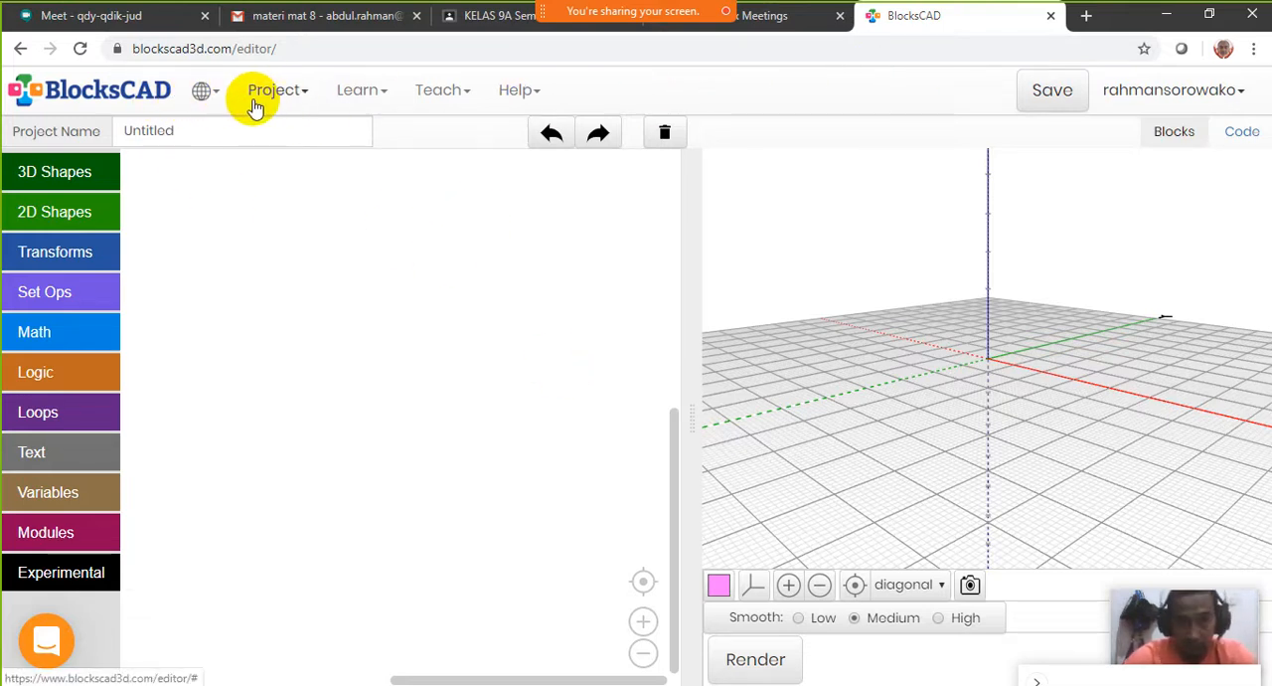
click(221, 105)
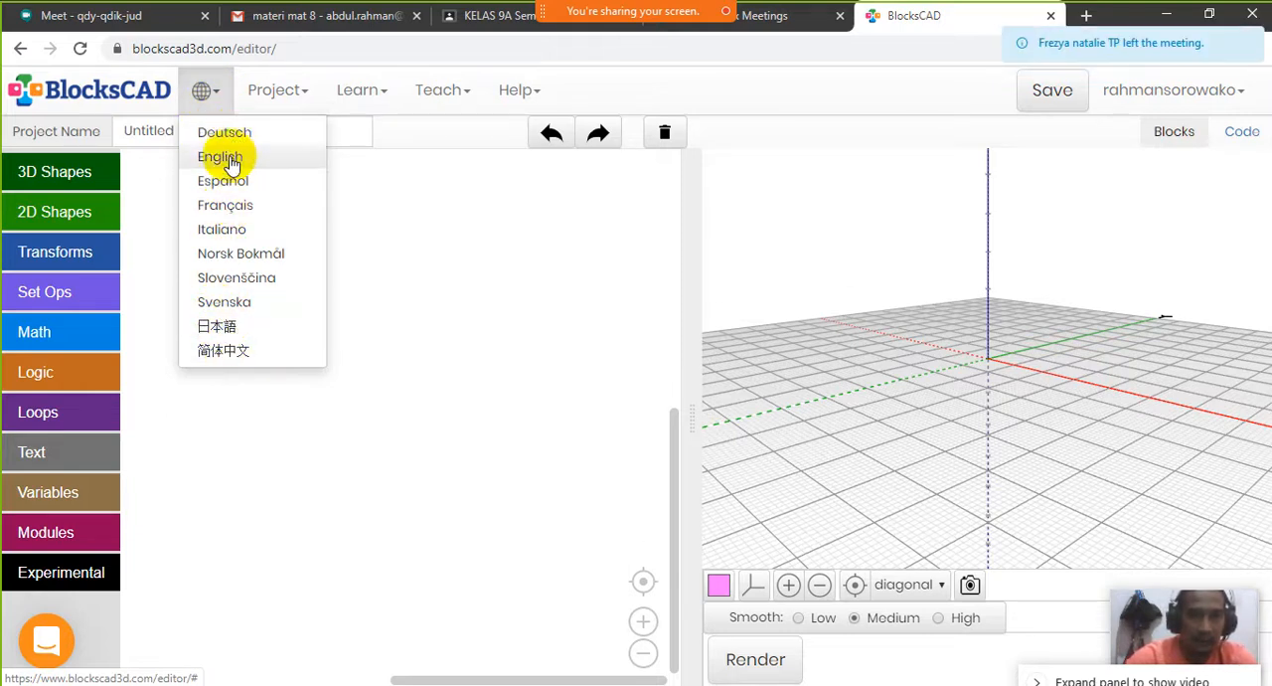
click(670, 87)
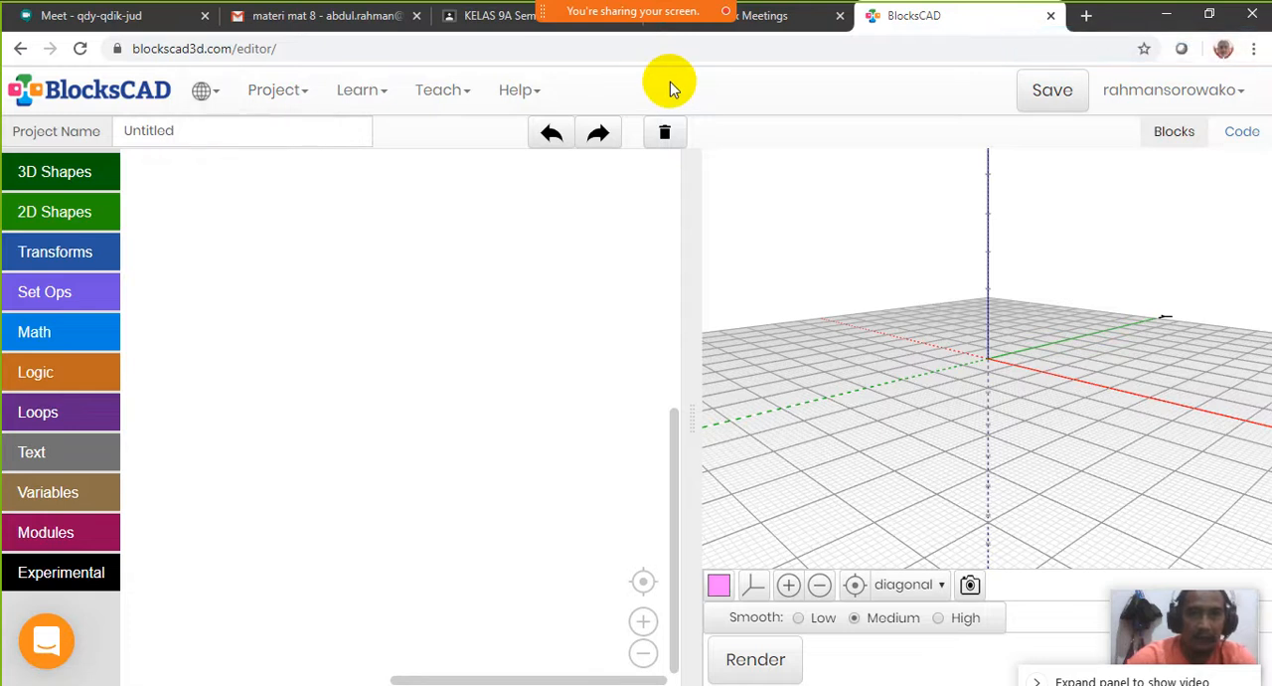
click(298, 100)
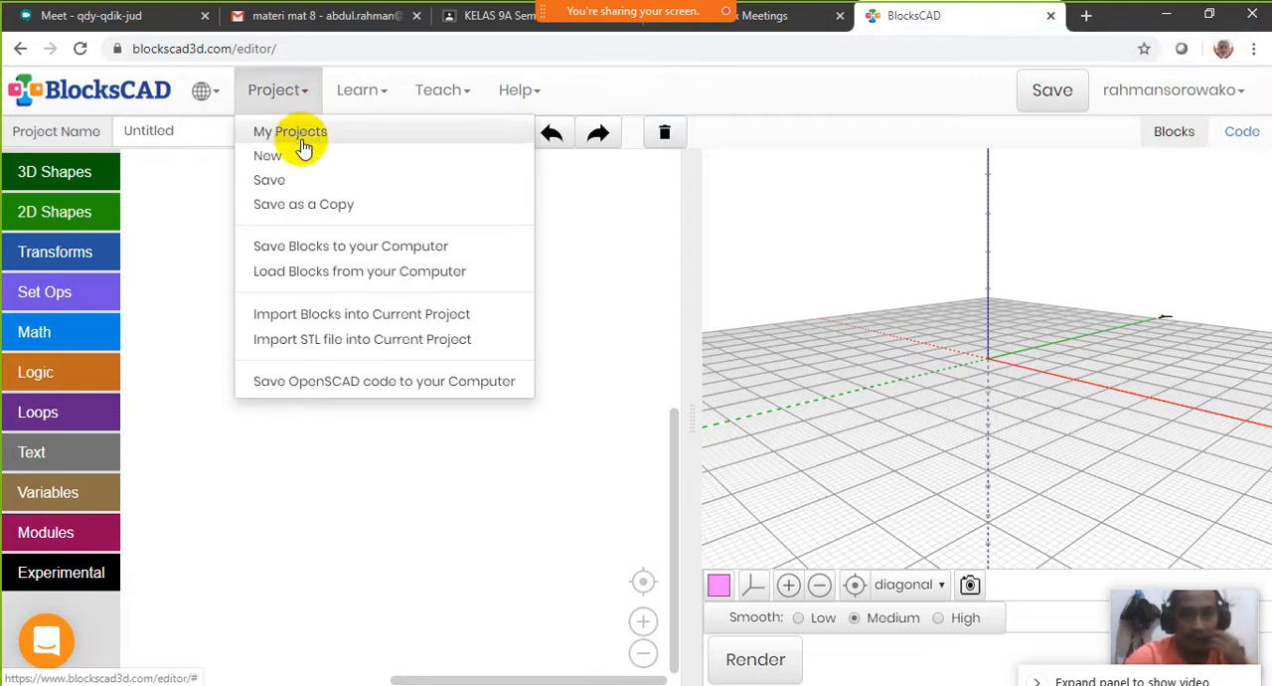
click(838, 90)
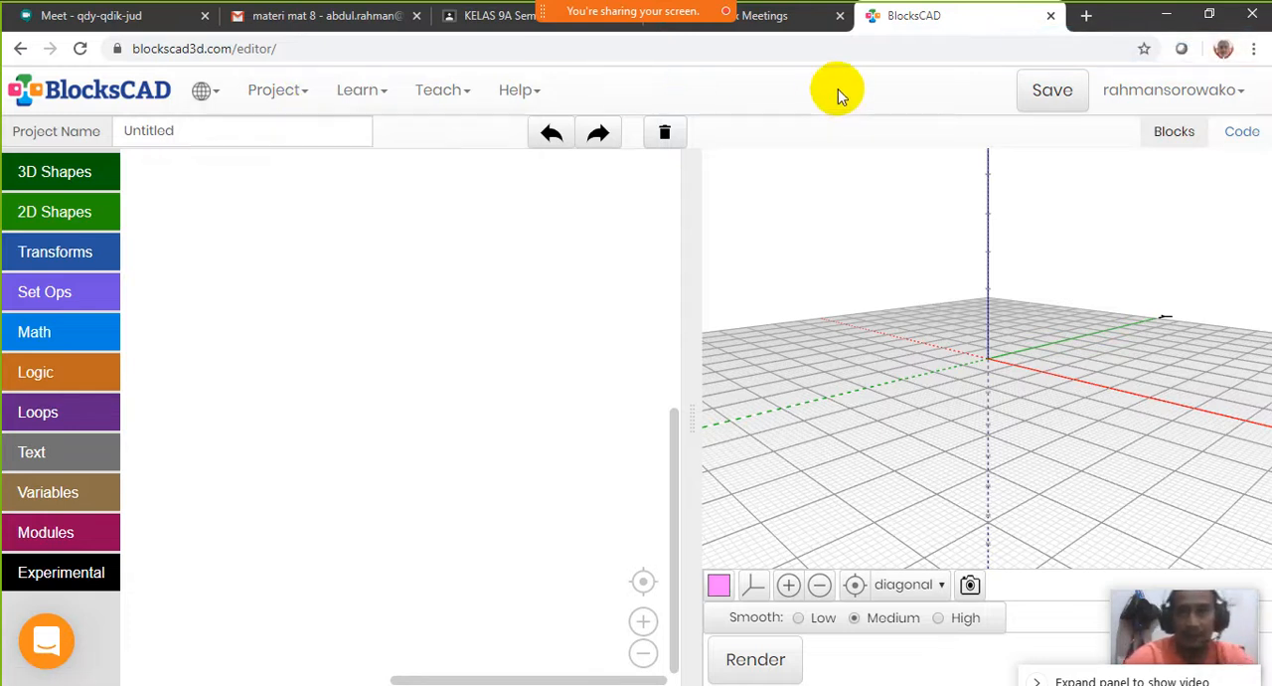
click(1236, 95)
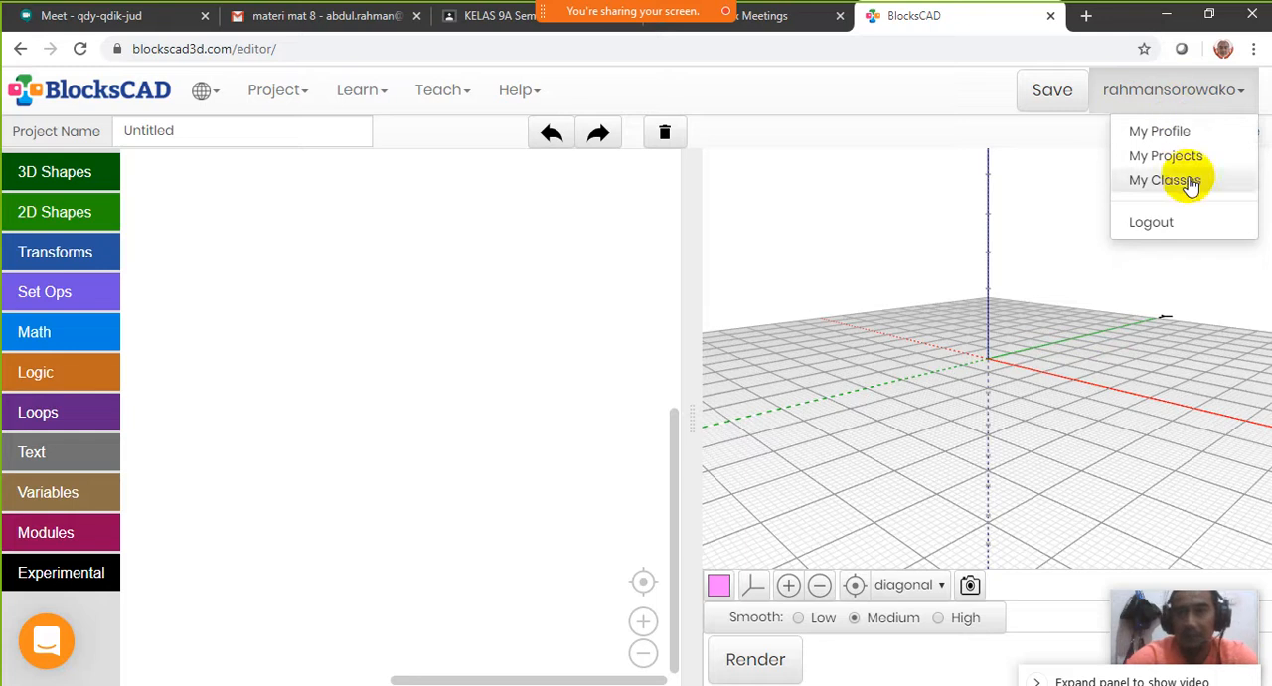
click(898, 108)
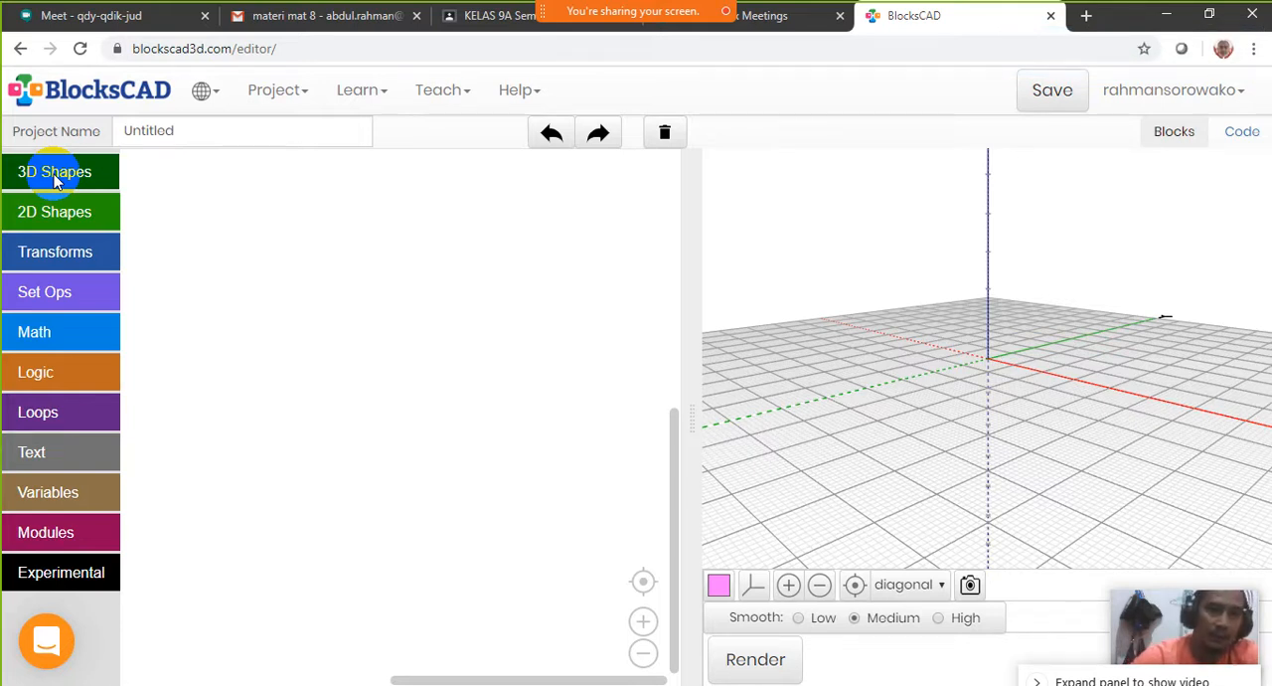
Examine the sphere, cube, cylinder and torus blocks in the 3D Shapes category, including their dimension parameters
click(57, 181)
click(175, 176)
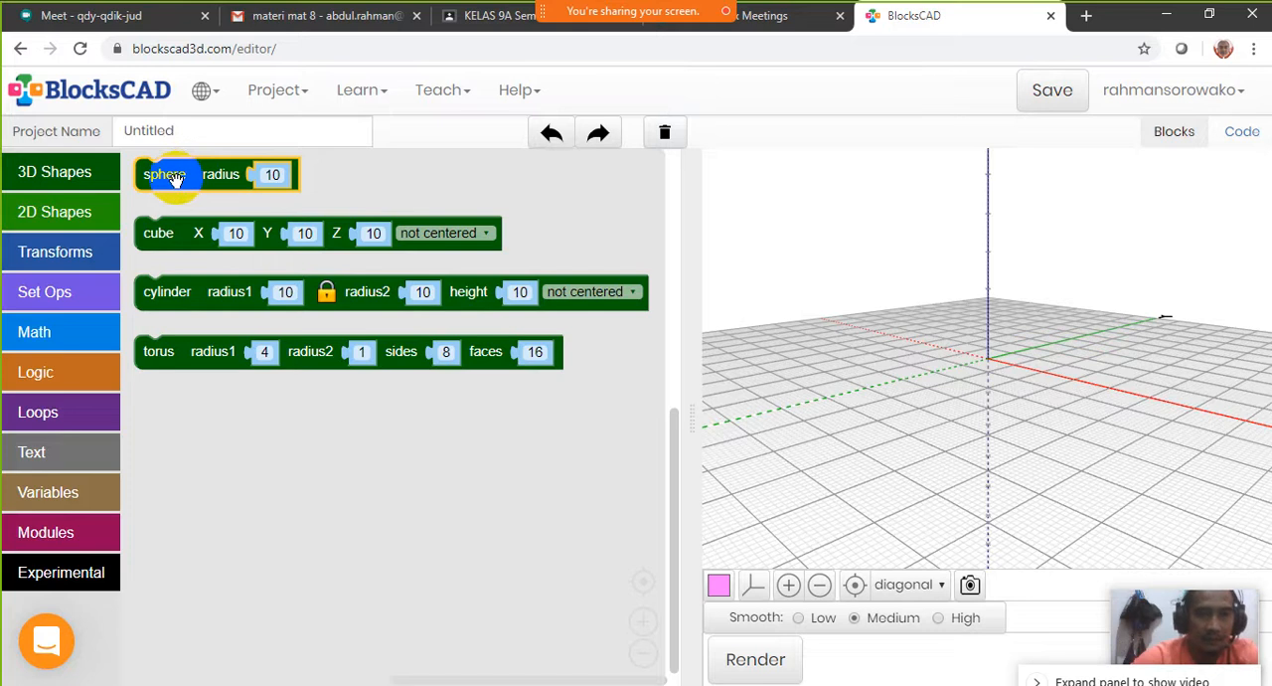
click(170, 235)
click(176, 352)
click(179, 292)
click(179, 179)
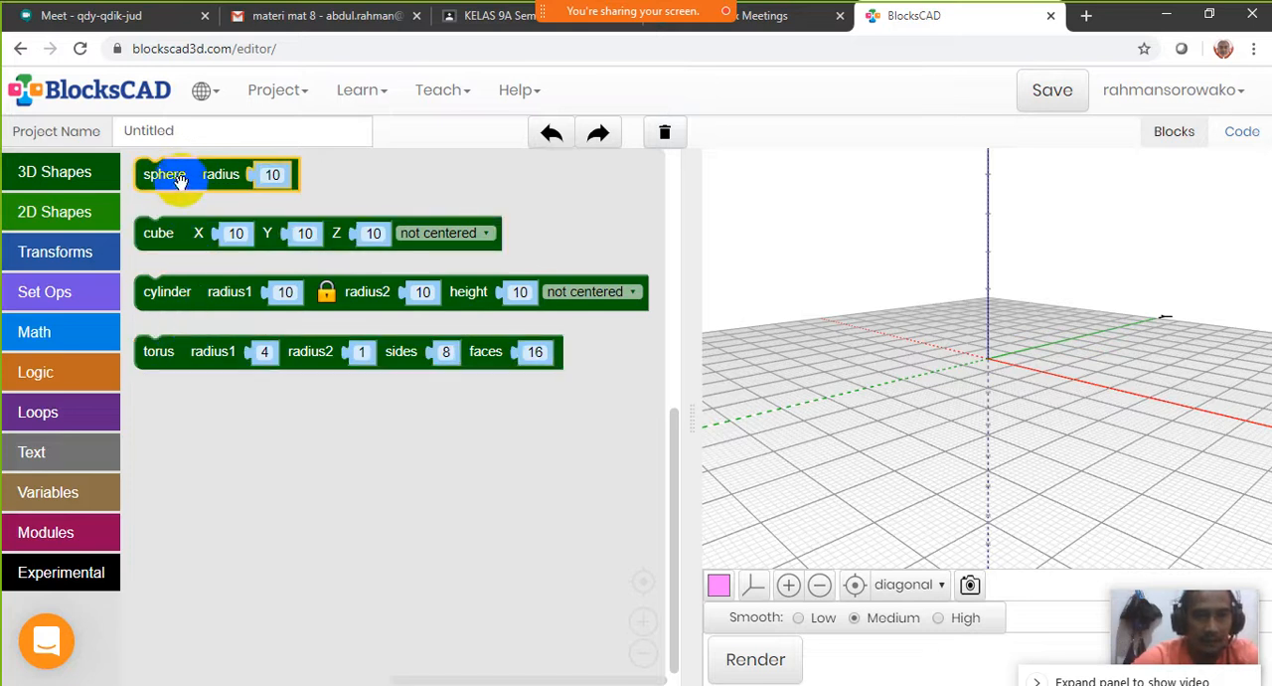
click(208, 186)
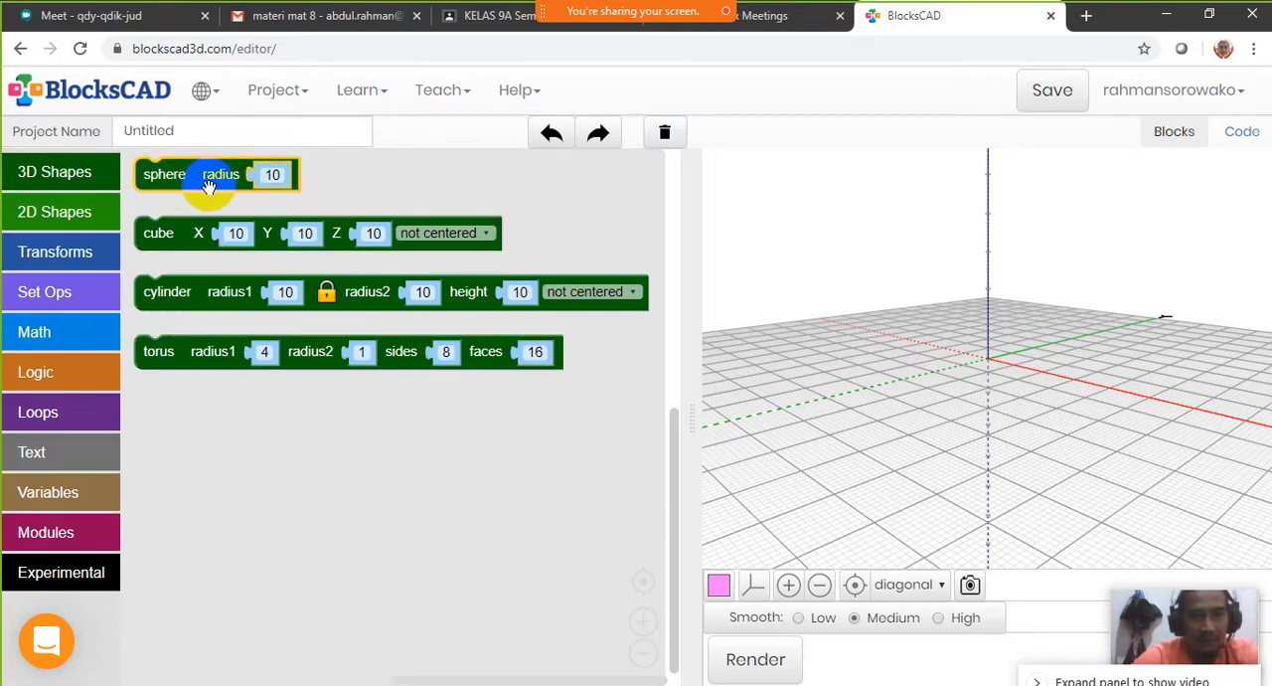
click(177, 188)
click(161, 237)
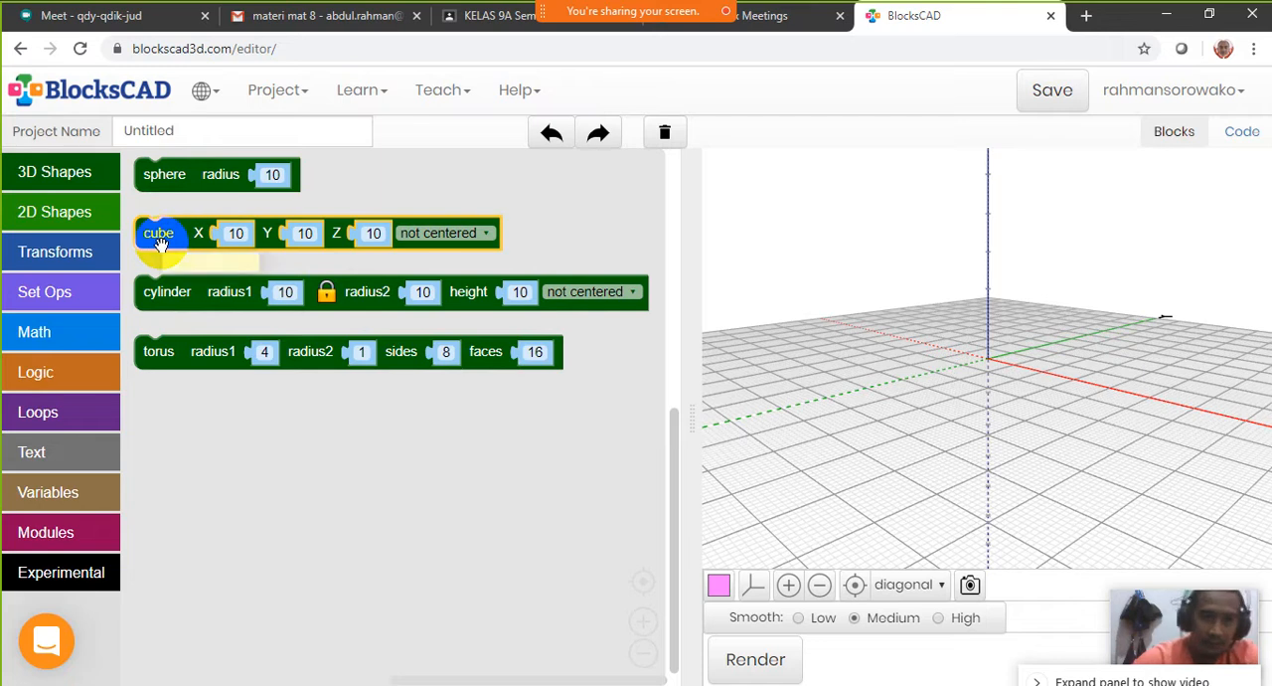
click(167, 291)
click(177, 239)
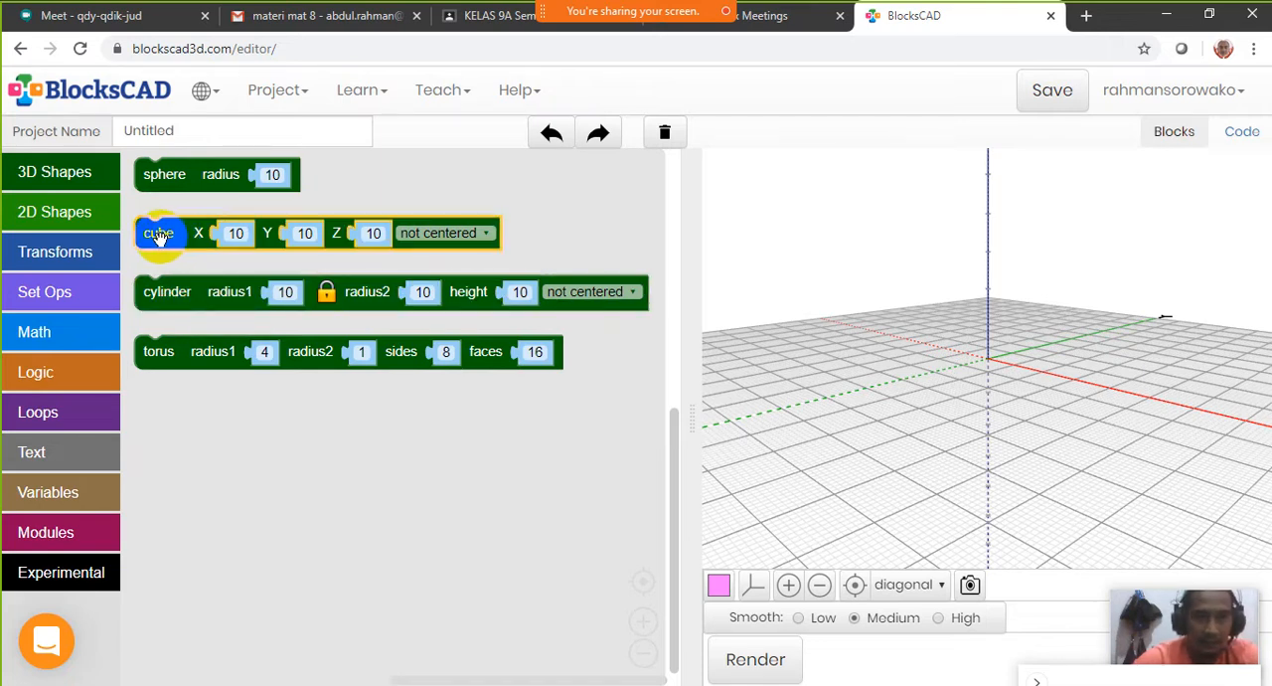
click(161, 296)
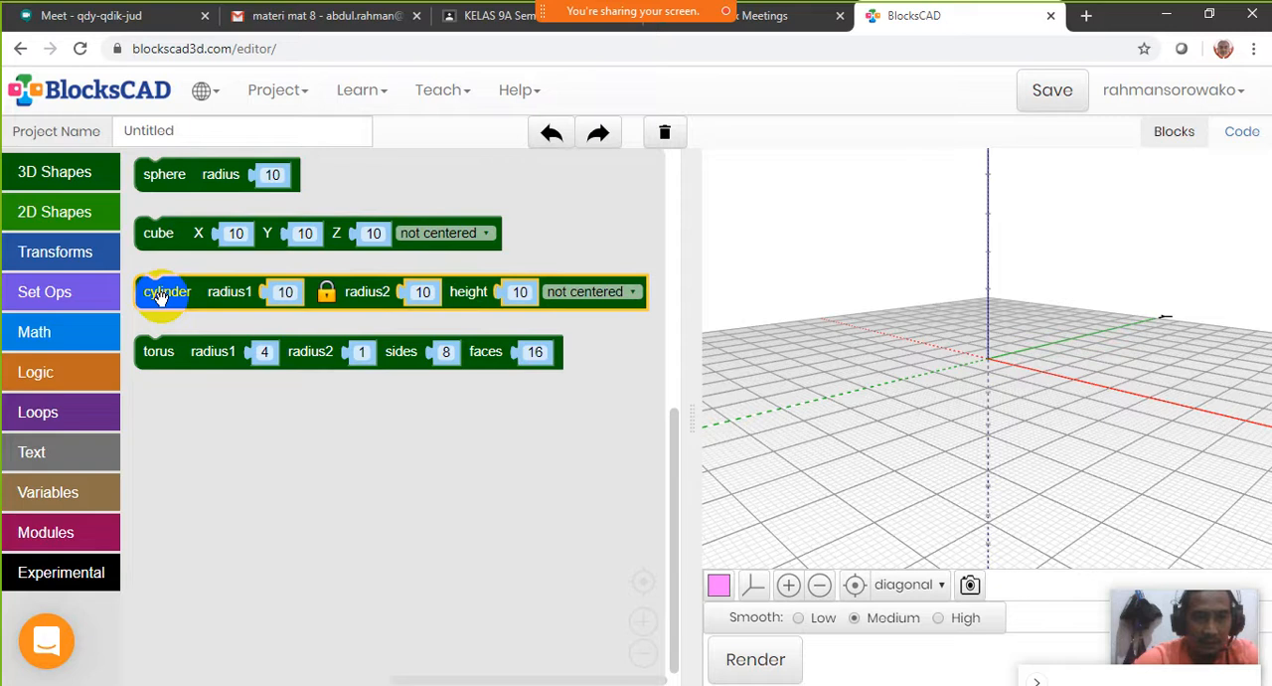
mouse_move(164, 298)
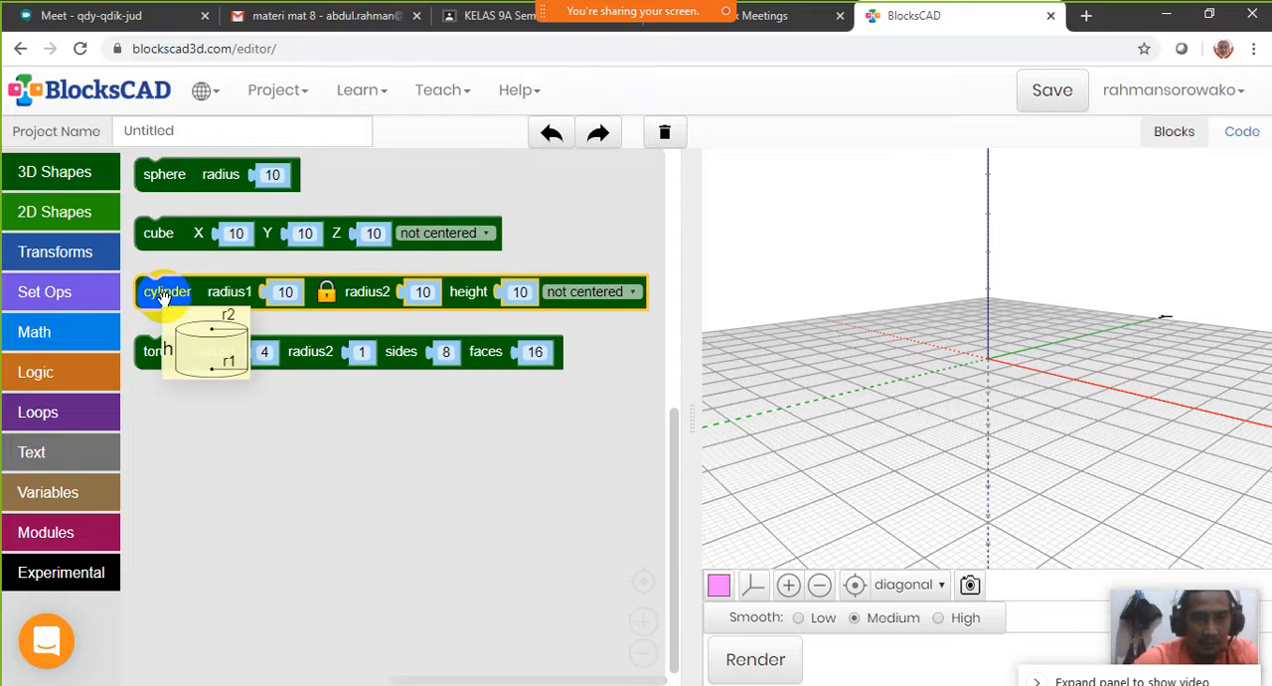
click(156, 354)
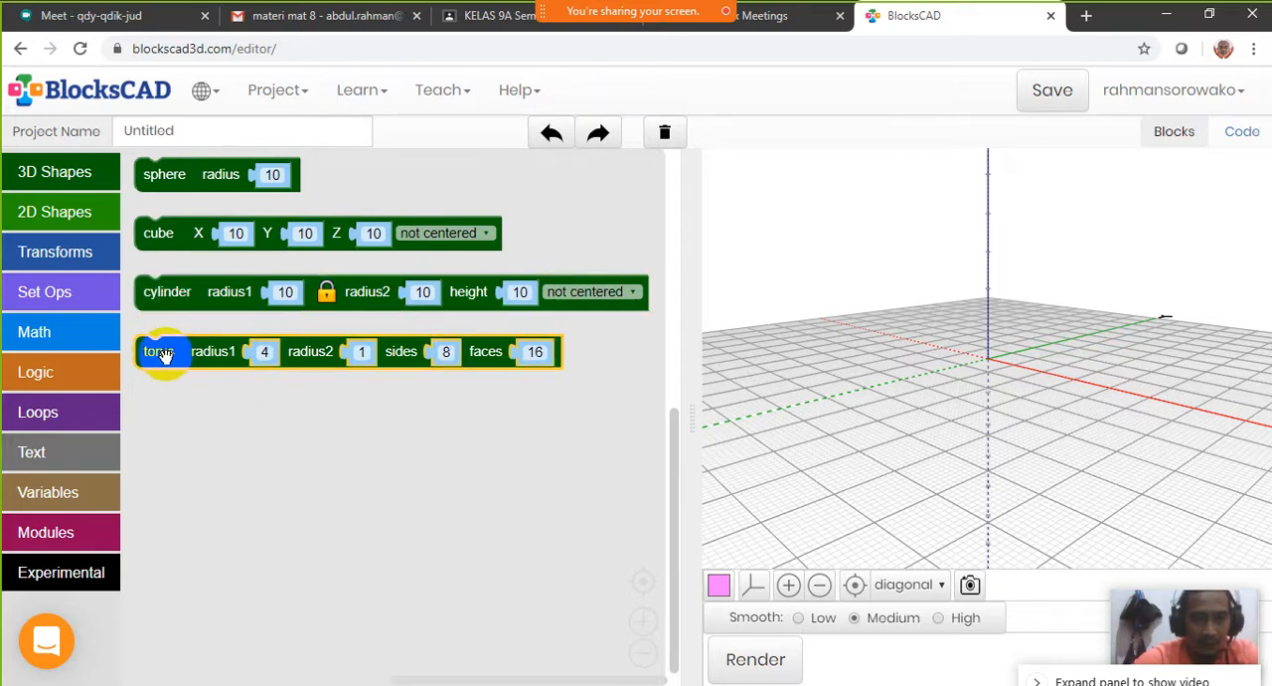
mouse_move(164, 355)
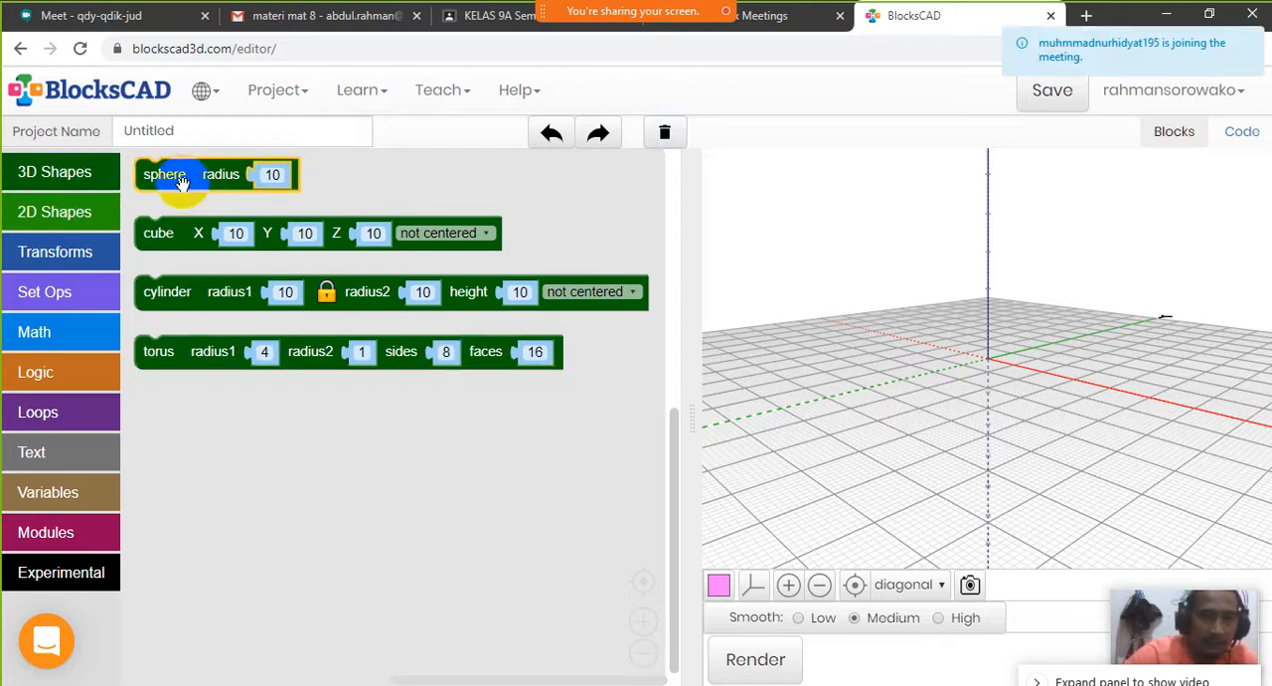
click(58, 179)
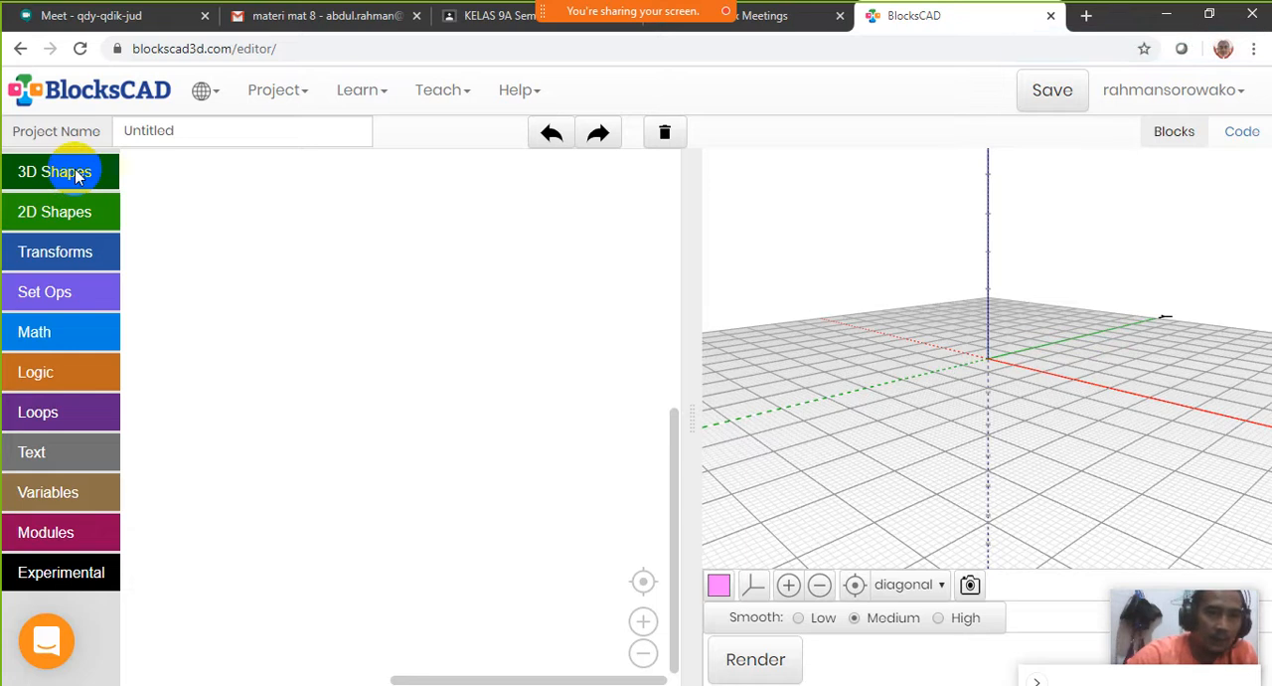
click(77, 176)
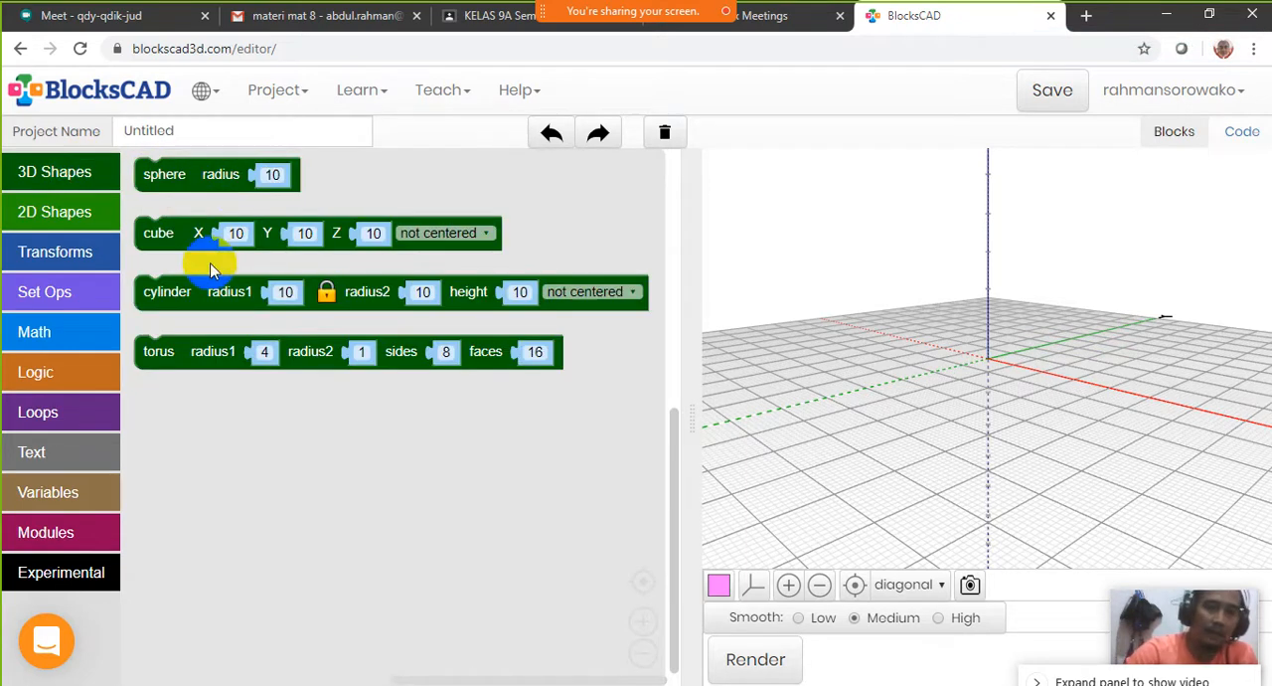
click(139, 236)
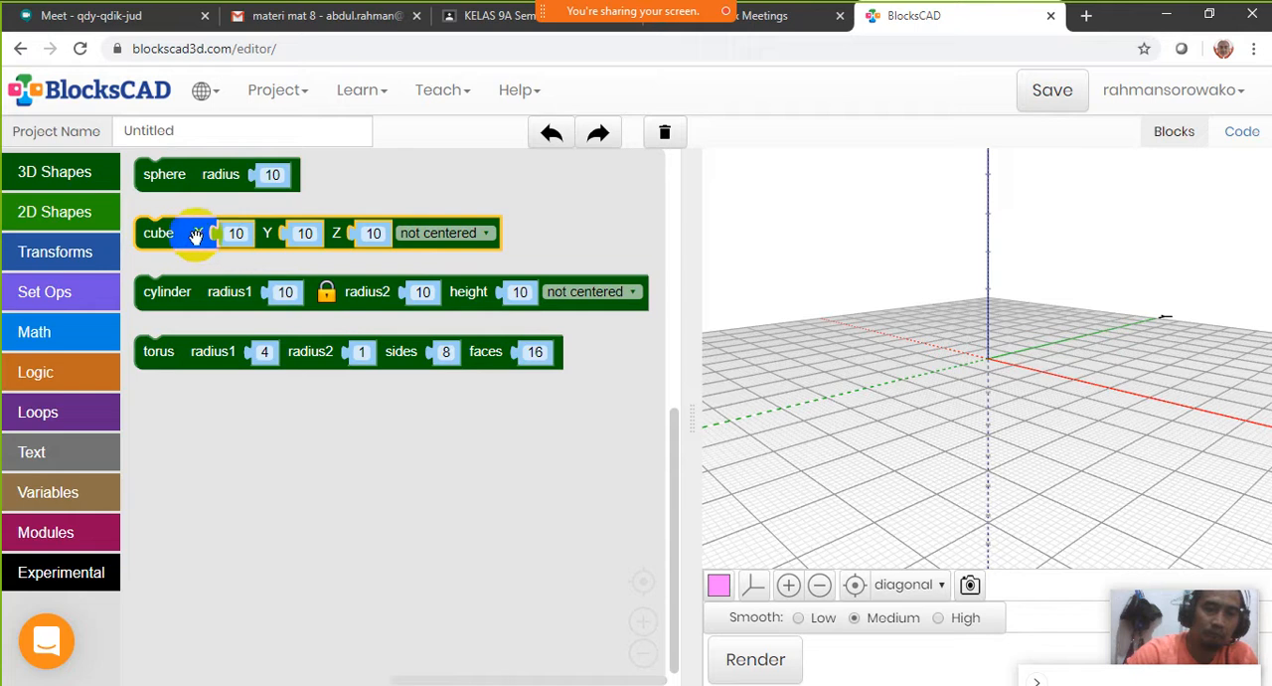
click(159, 294)
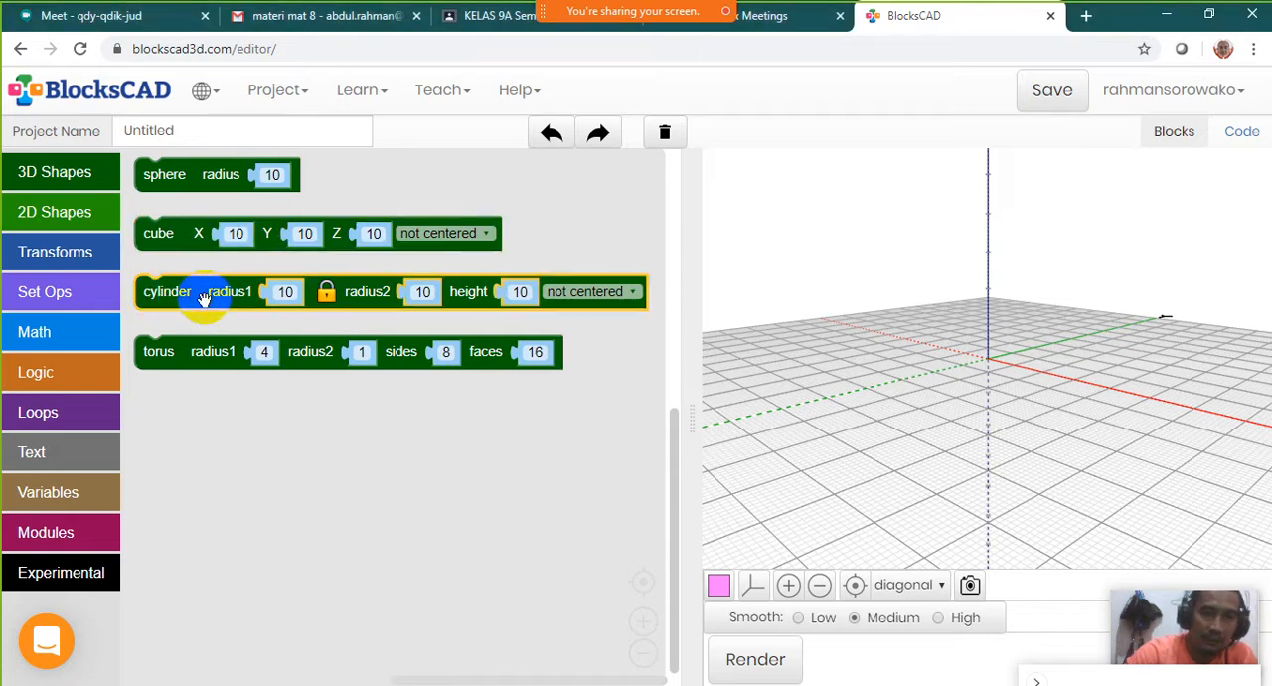
click(208, 350)
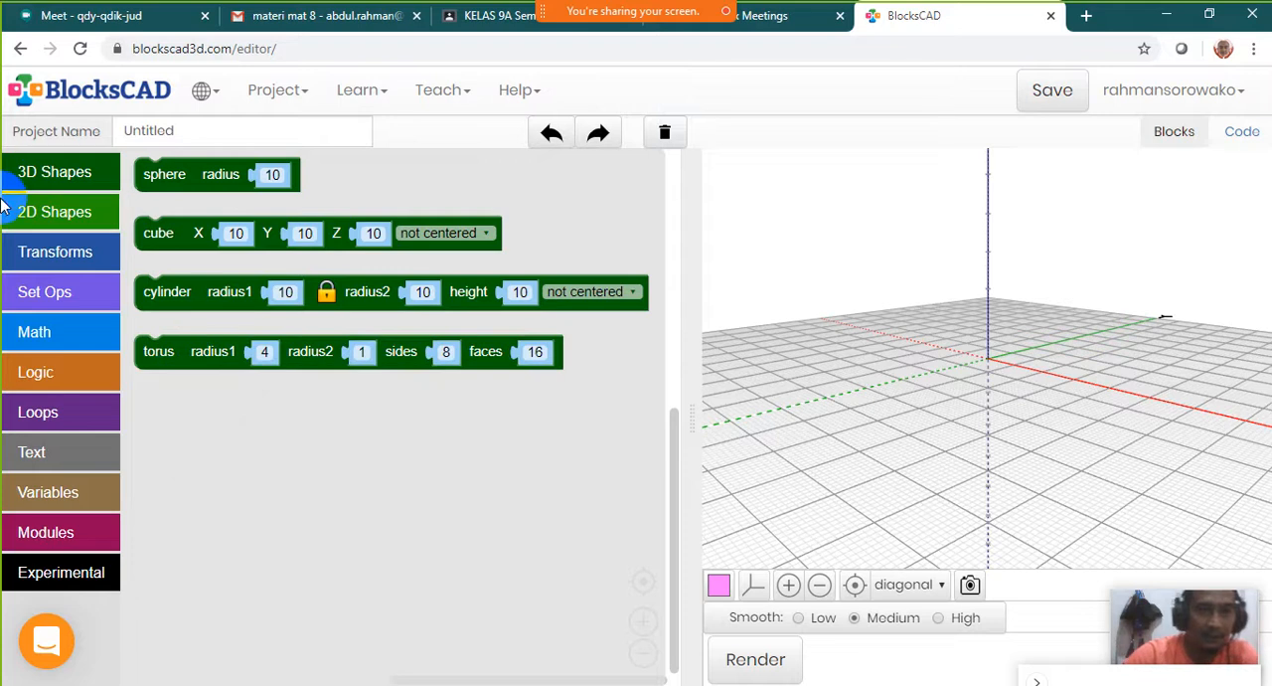
click(65, 211)
click(66, 184)
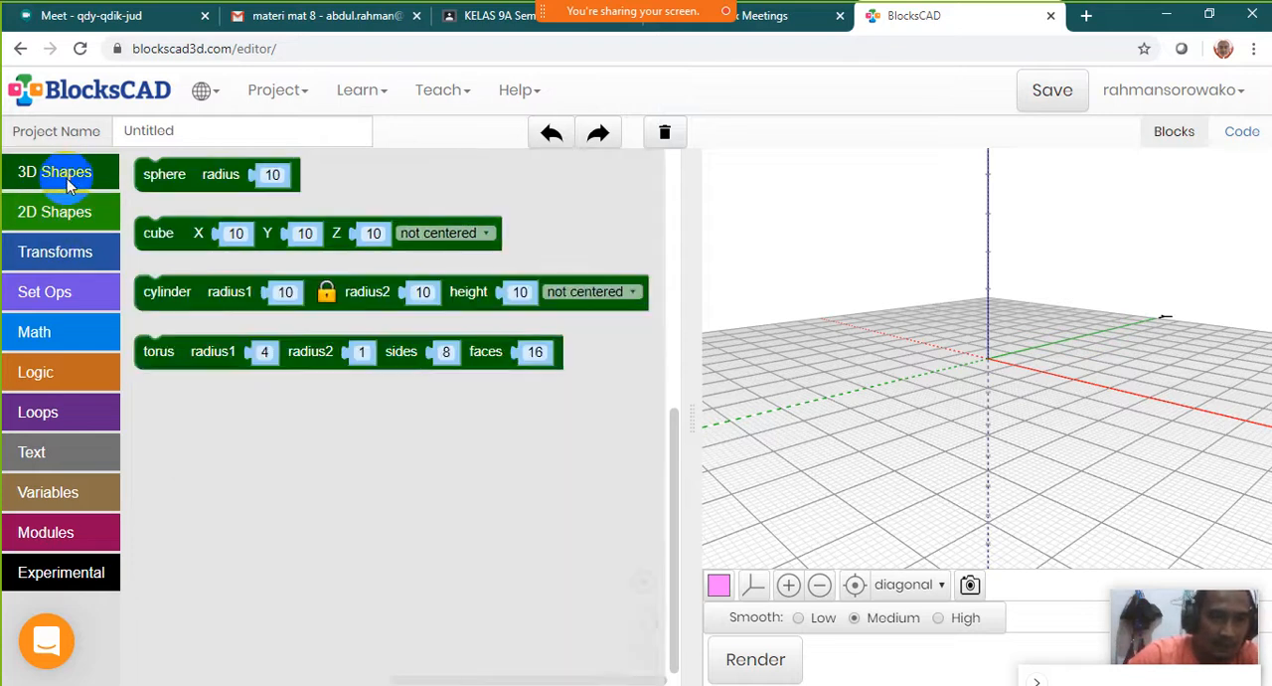
click(66, 172)
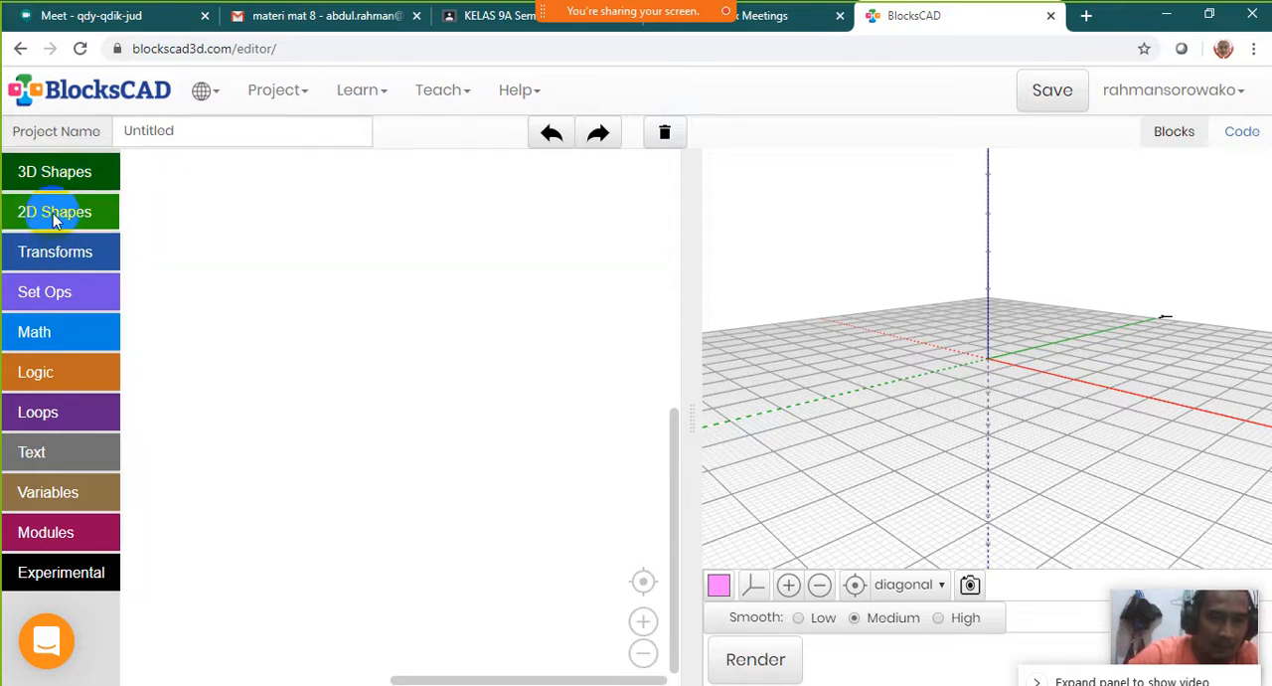
Look through the blocks in the 2D Shapes, Transforms, Set Ops, Math, Logic, Loops, Text and Variables categories
click(54, 216)
click(56, 263)
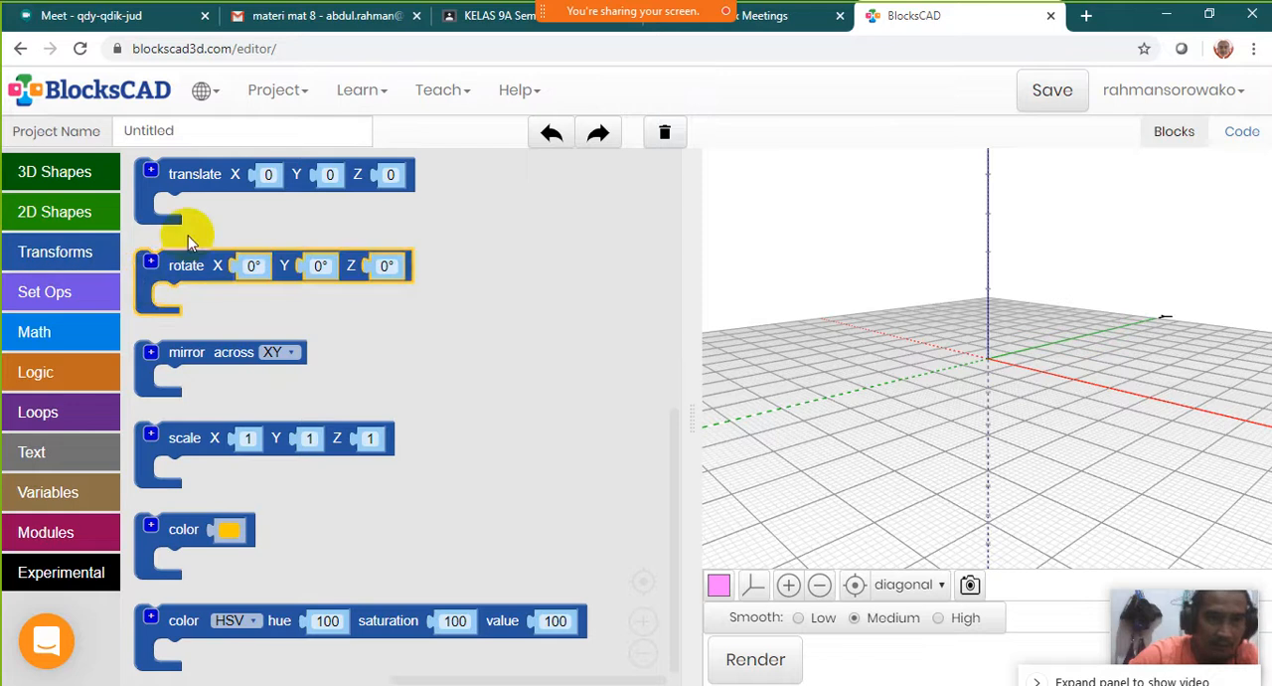
scroll(373, 465, down, 2)
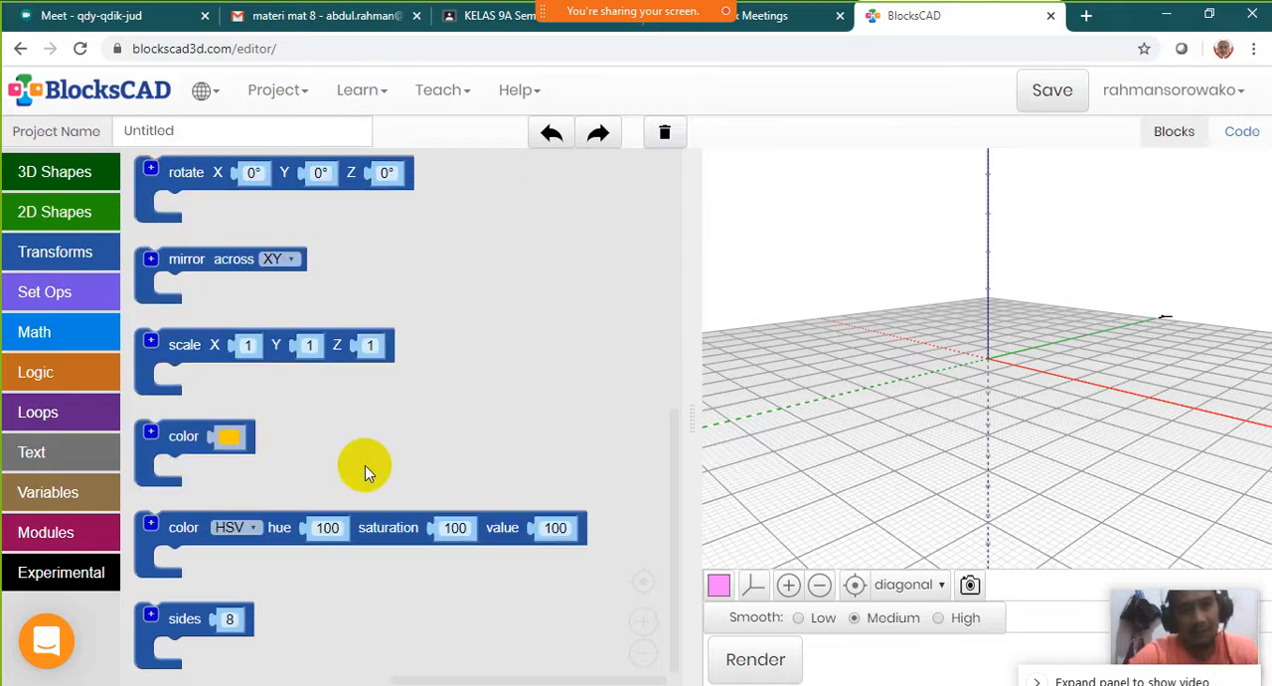
scroll(365, 466, up, 2)
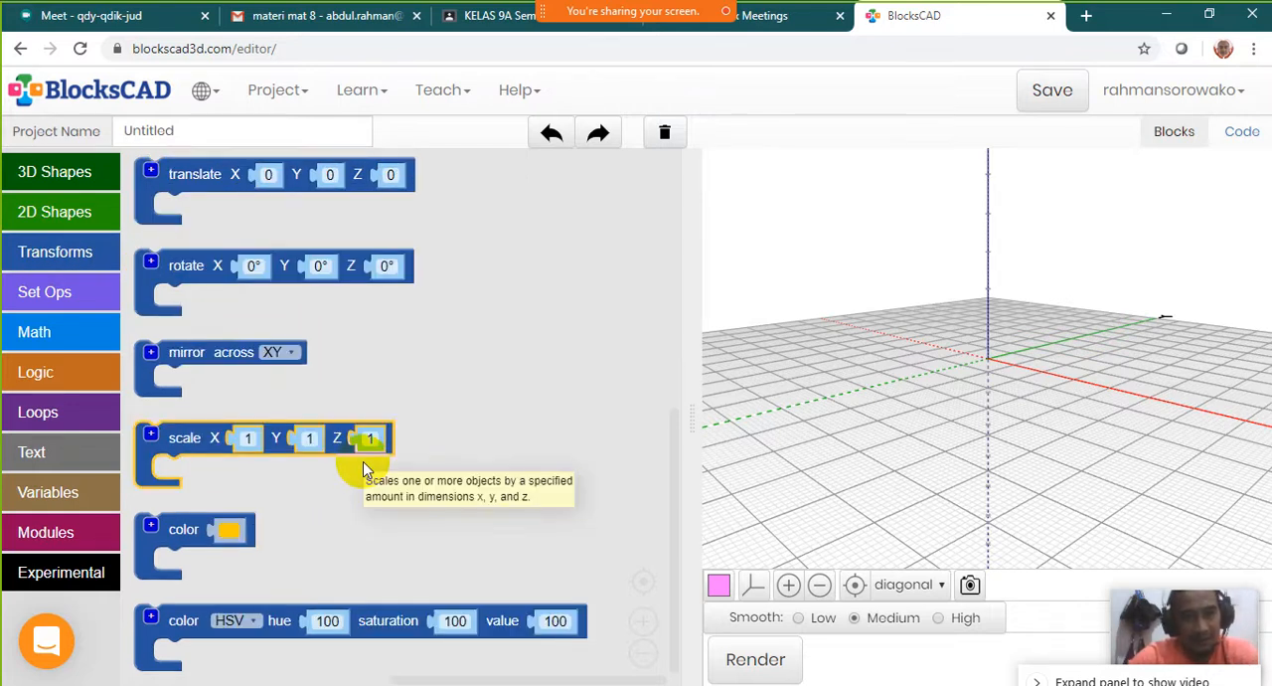
scroll(358, 437, down, 8)
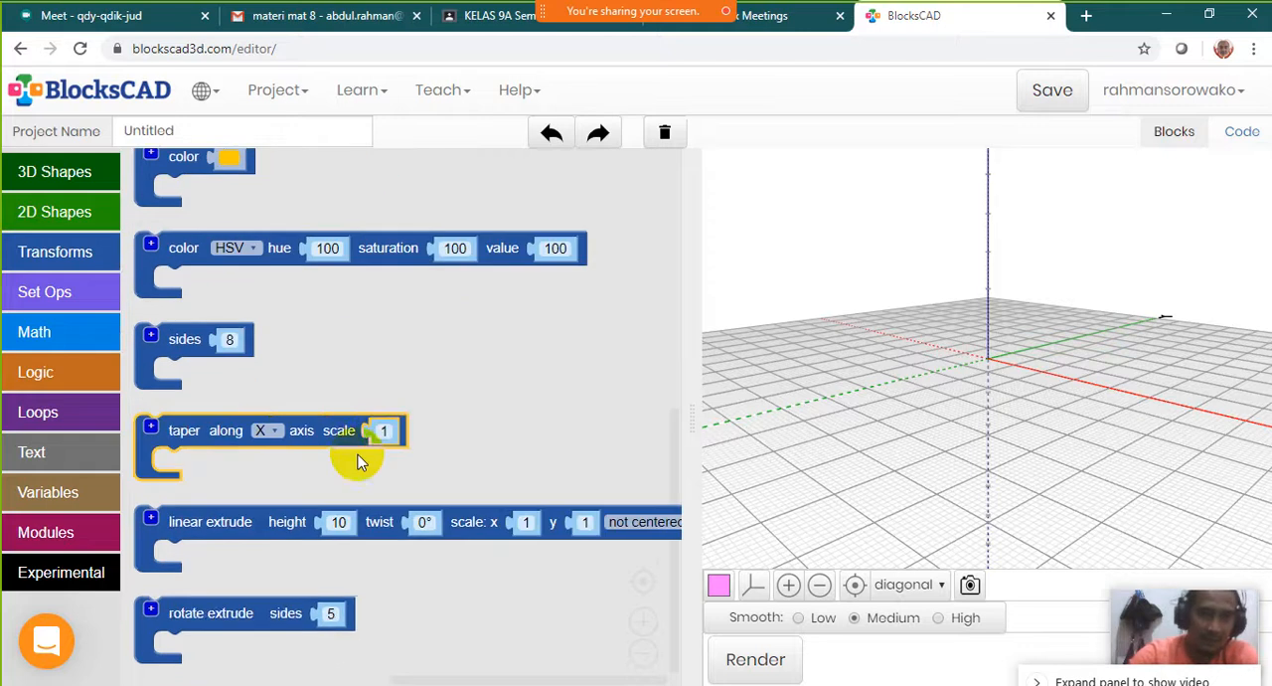
scroll(358, 500, up, 8)
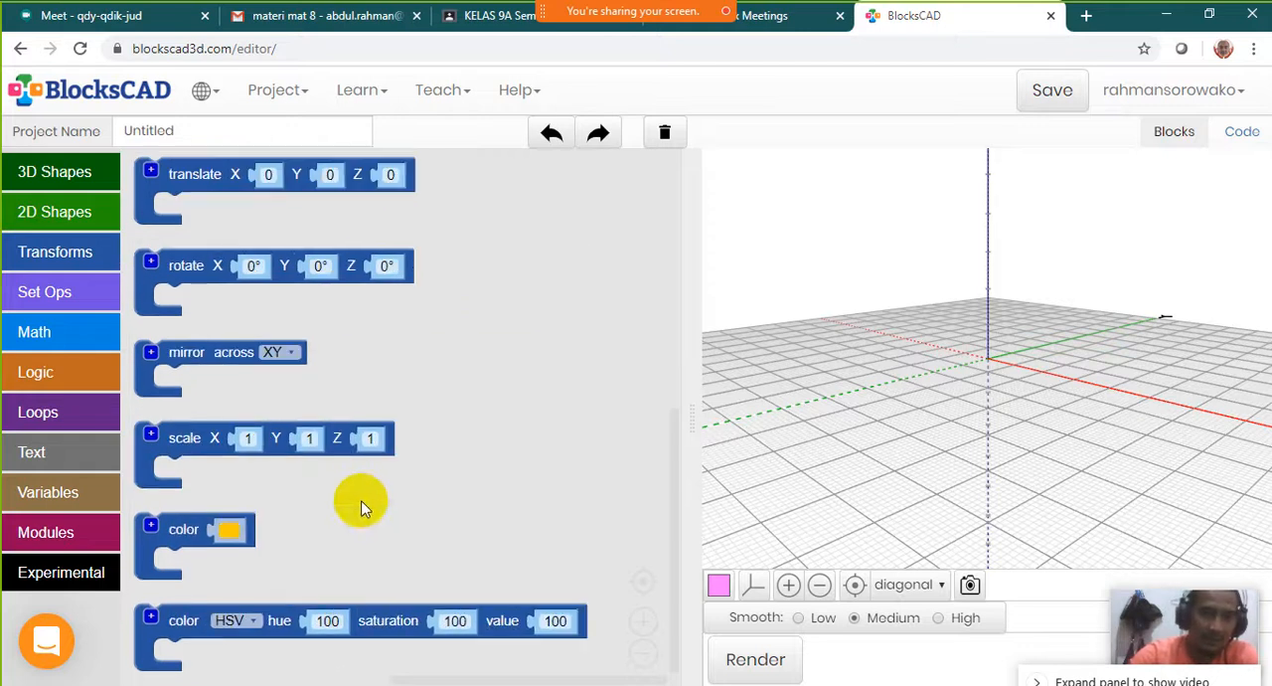
click(60, 298)
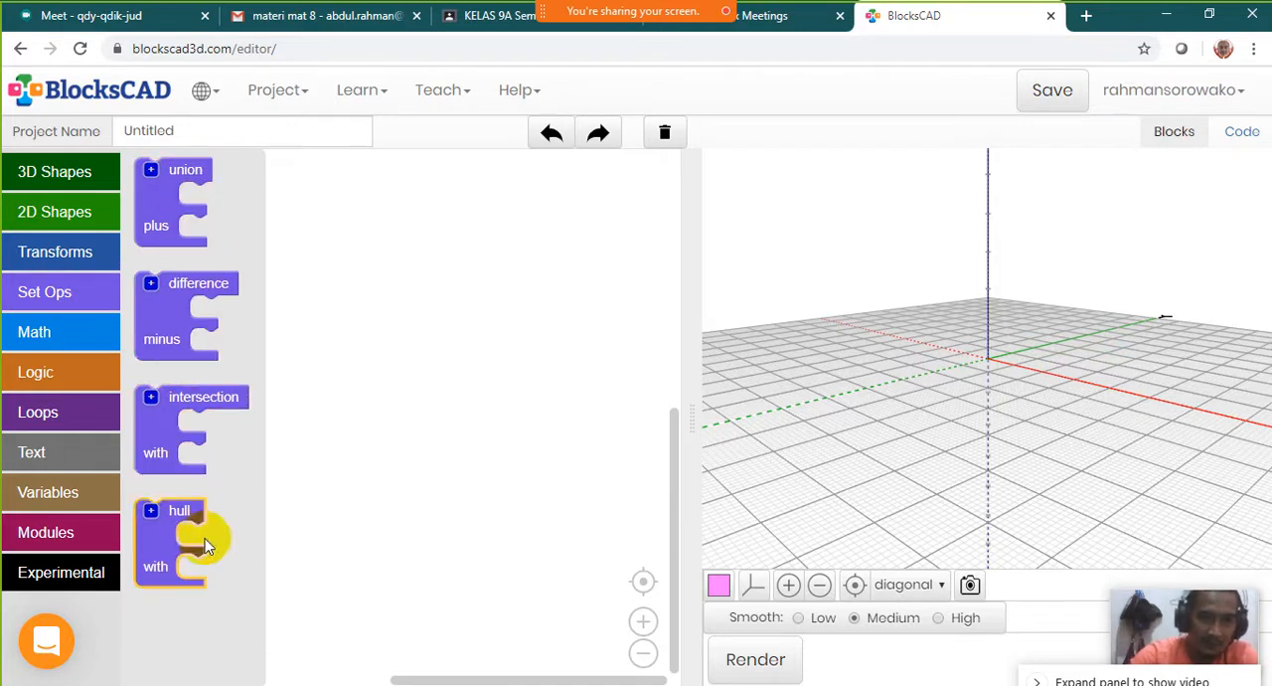
click(35, 331)
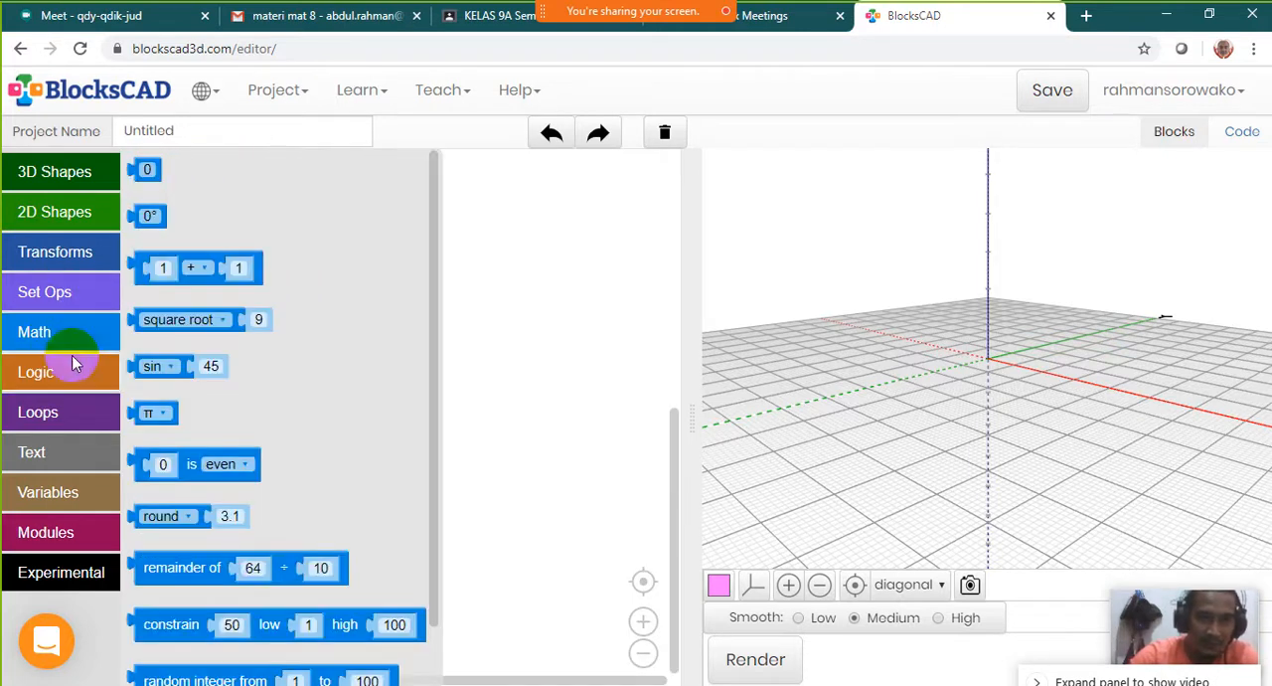
click(51, 368)
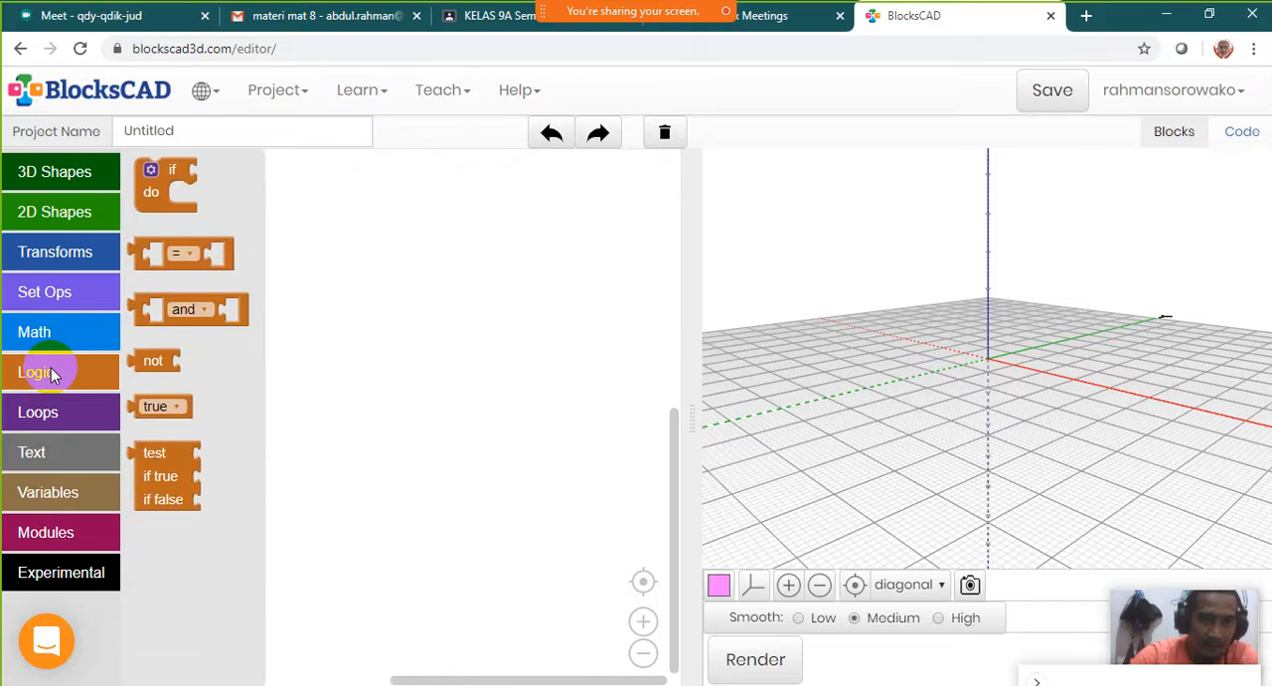
click(64, 417)
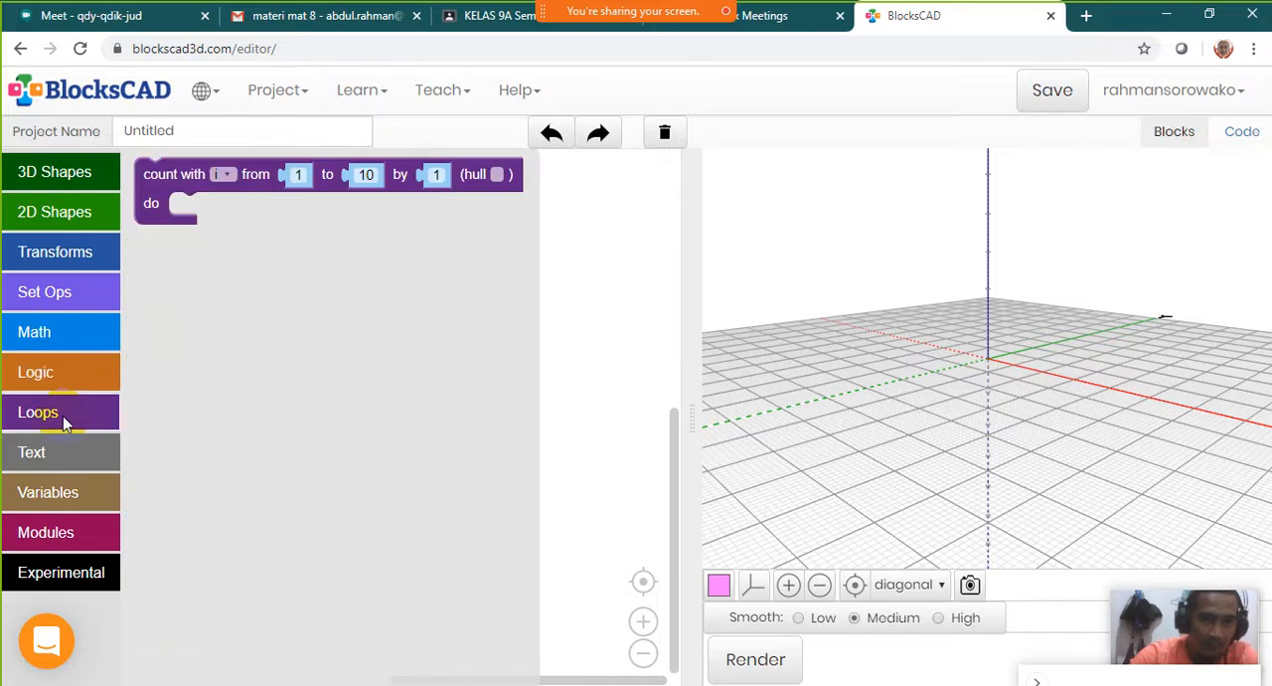
click(57, 453)
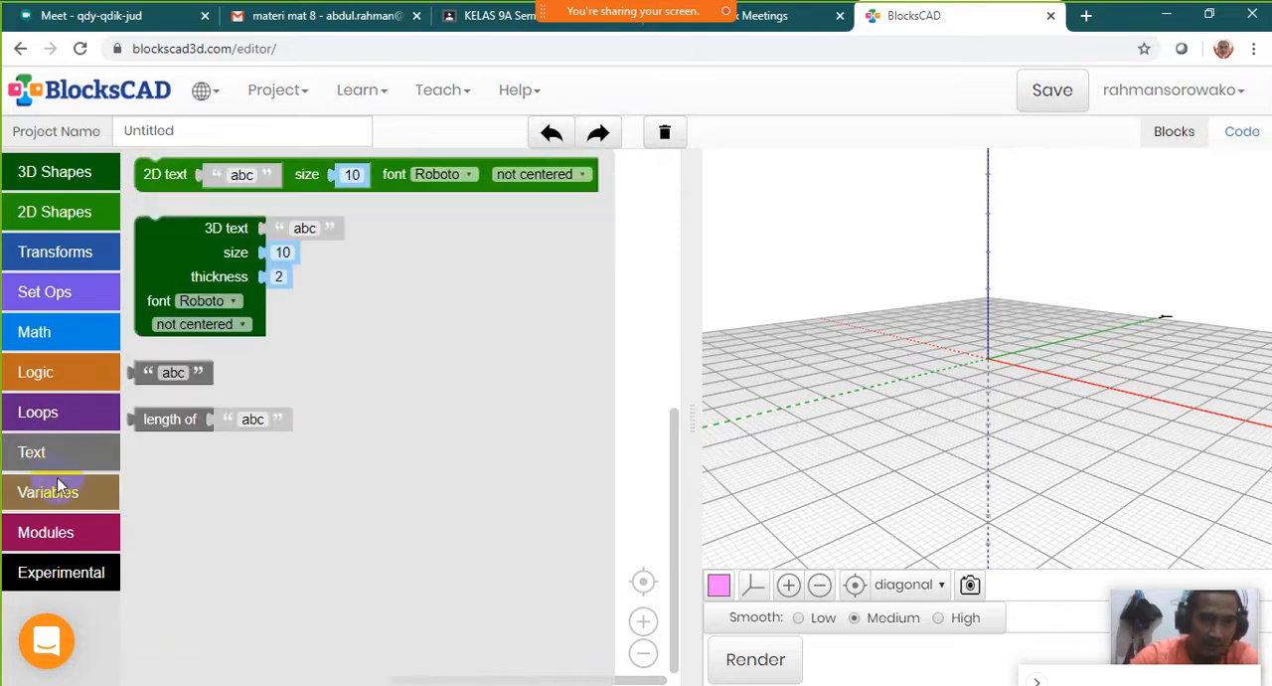
click(57, 488)
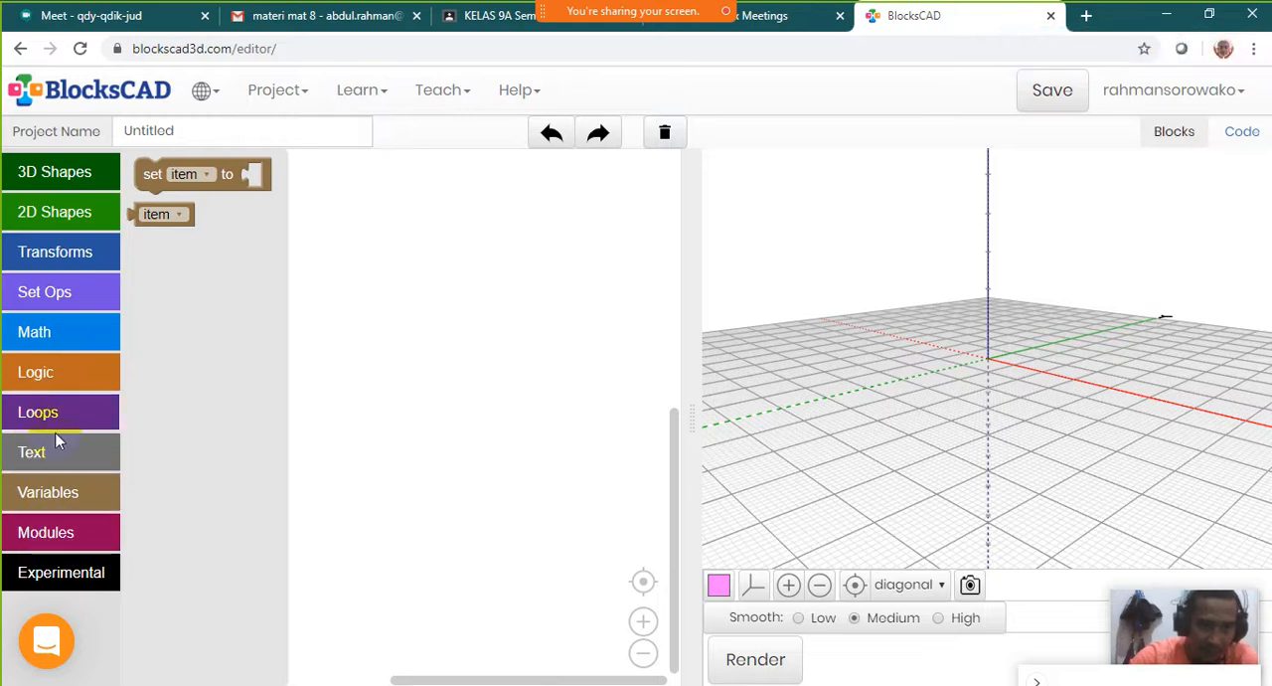
click(65, 177)
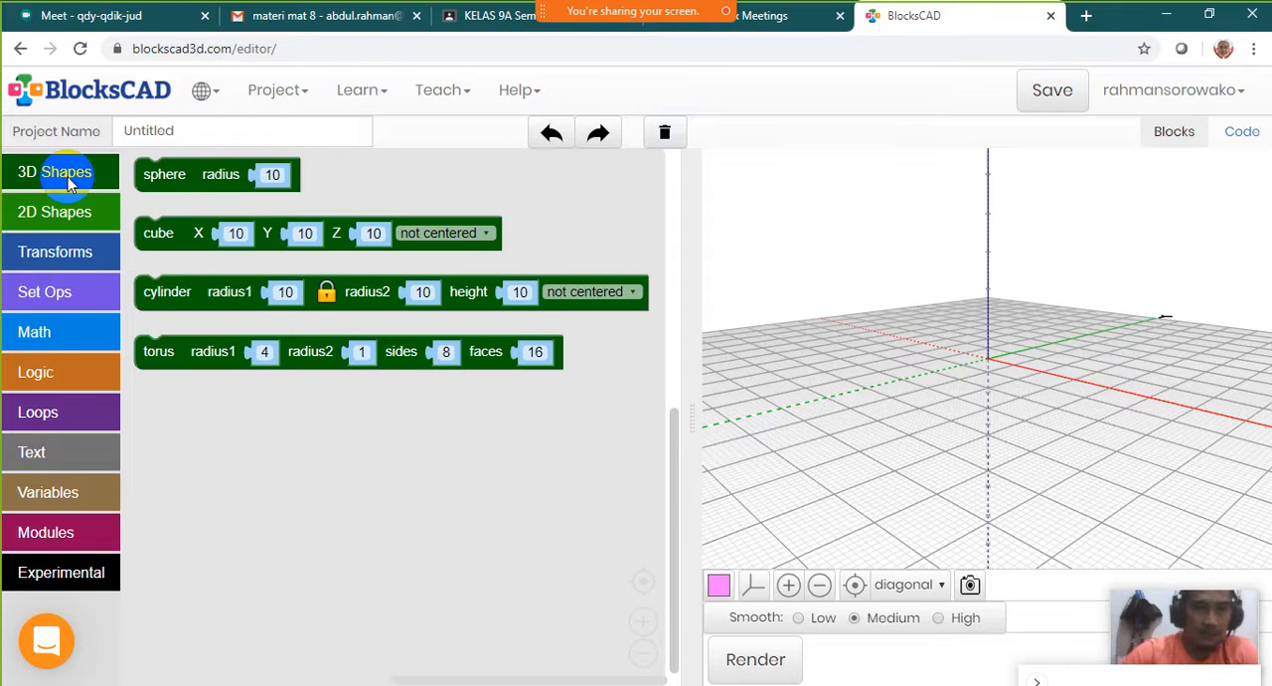
click(65, 174)
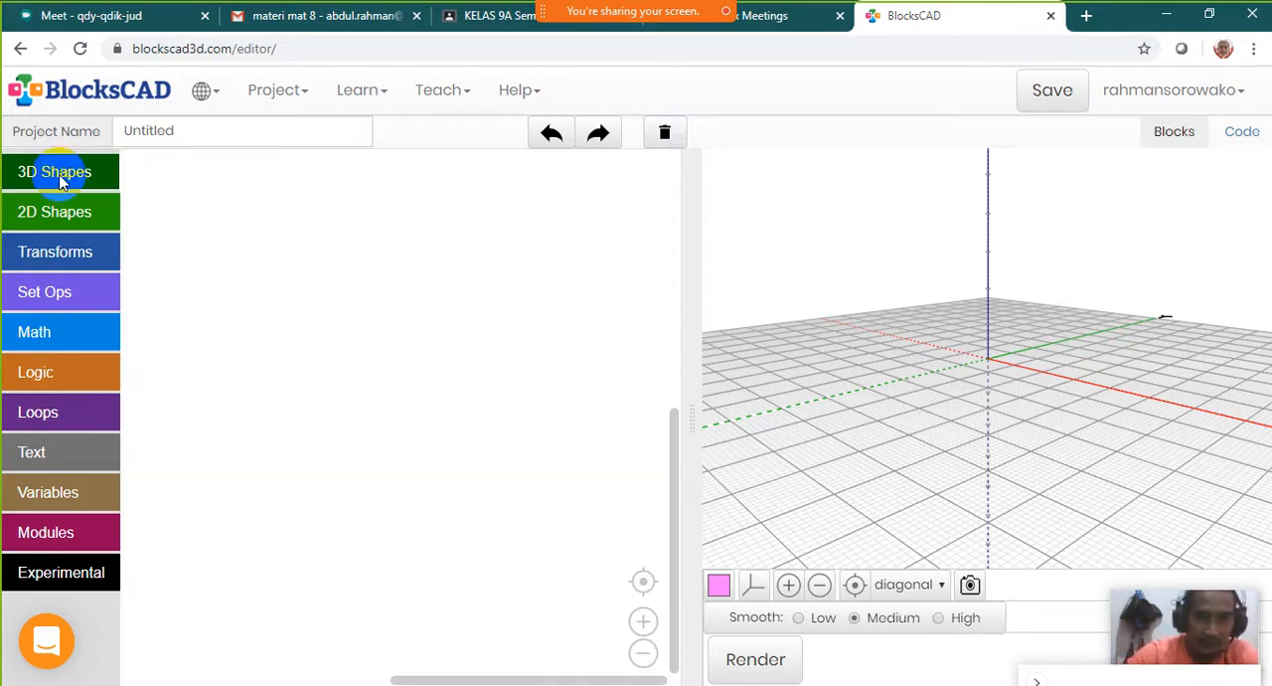
Place a sphere block with a radius of 10 from the 3D shapes in the workspace
click(60, 177)
click(180, 176)
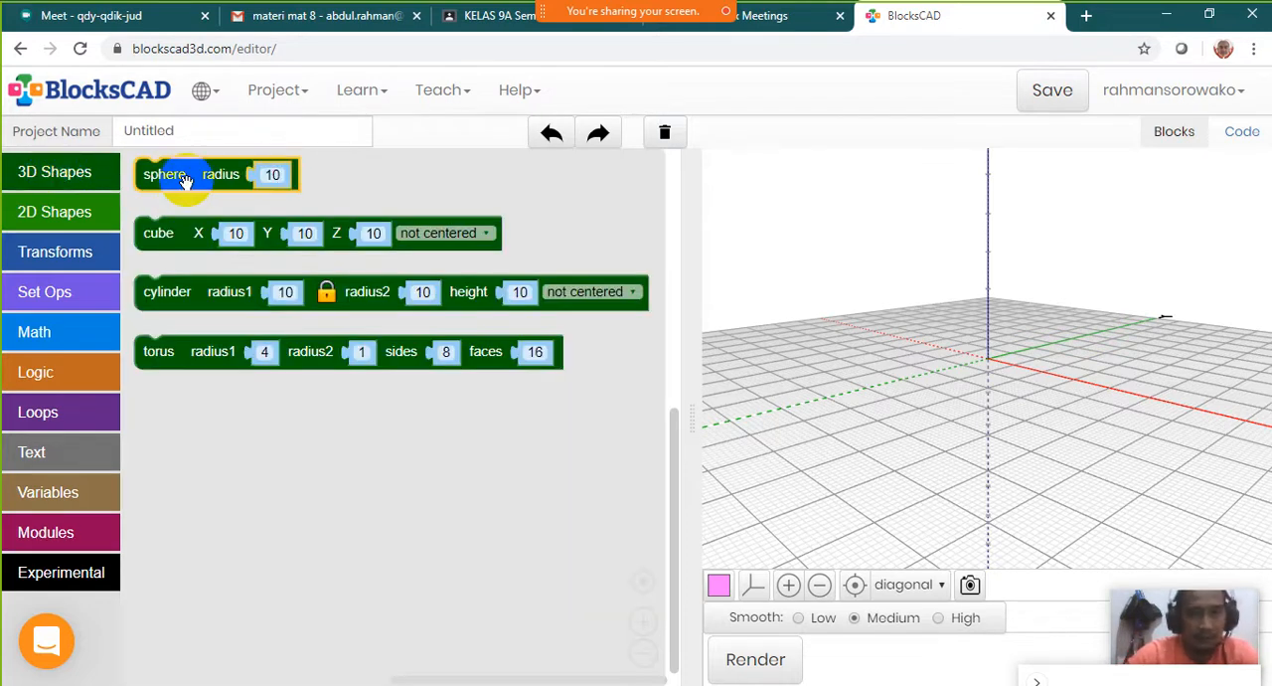
drag(186, 183, 314, 318)
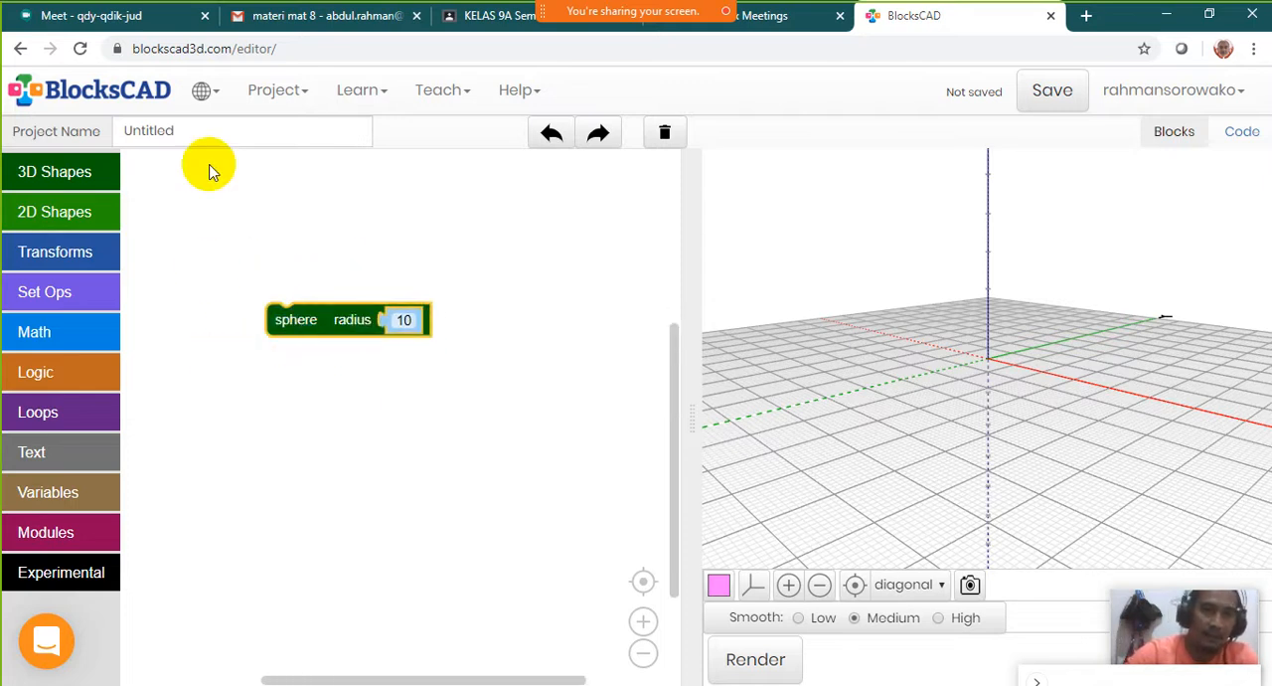
scroll(398, 428, up, 4)
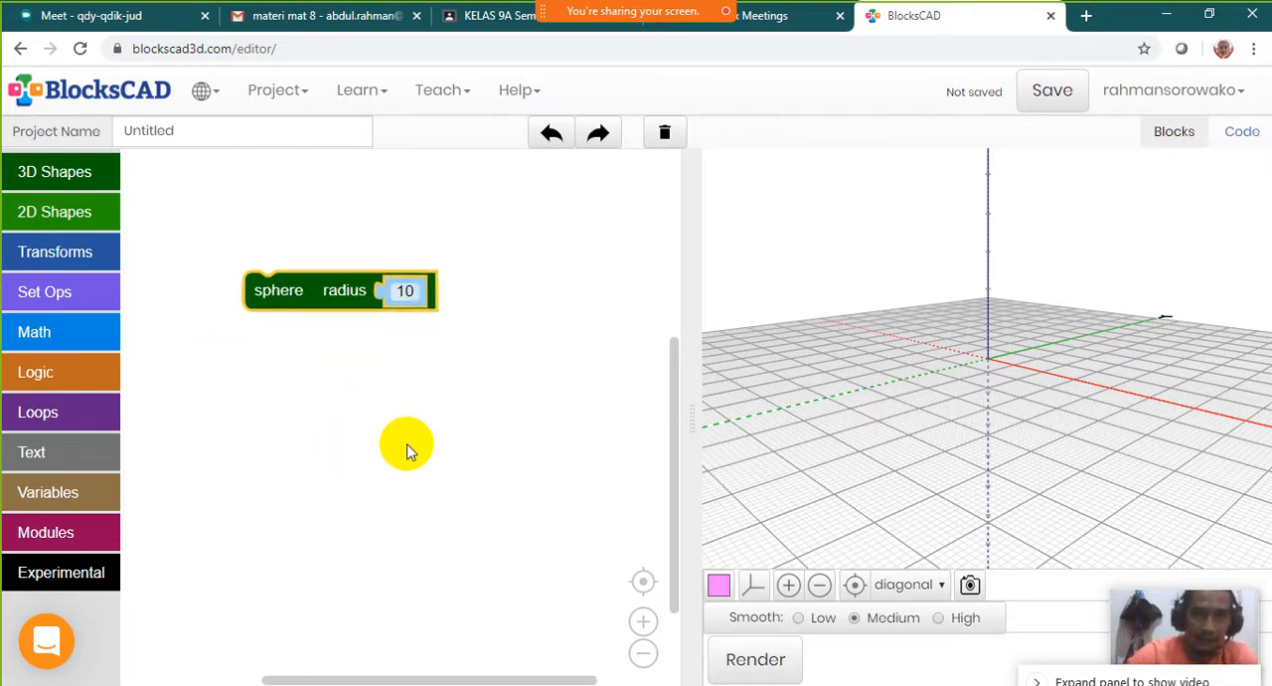
scroll(389, 406, down, 4)
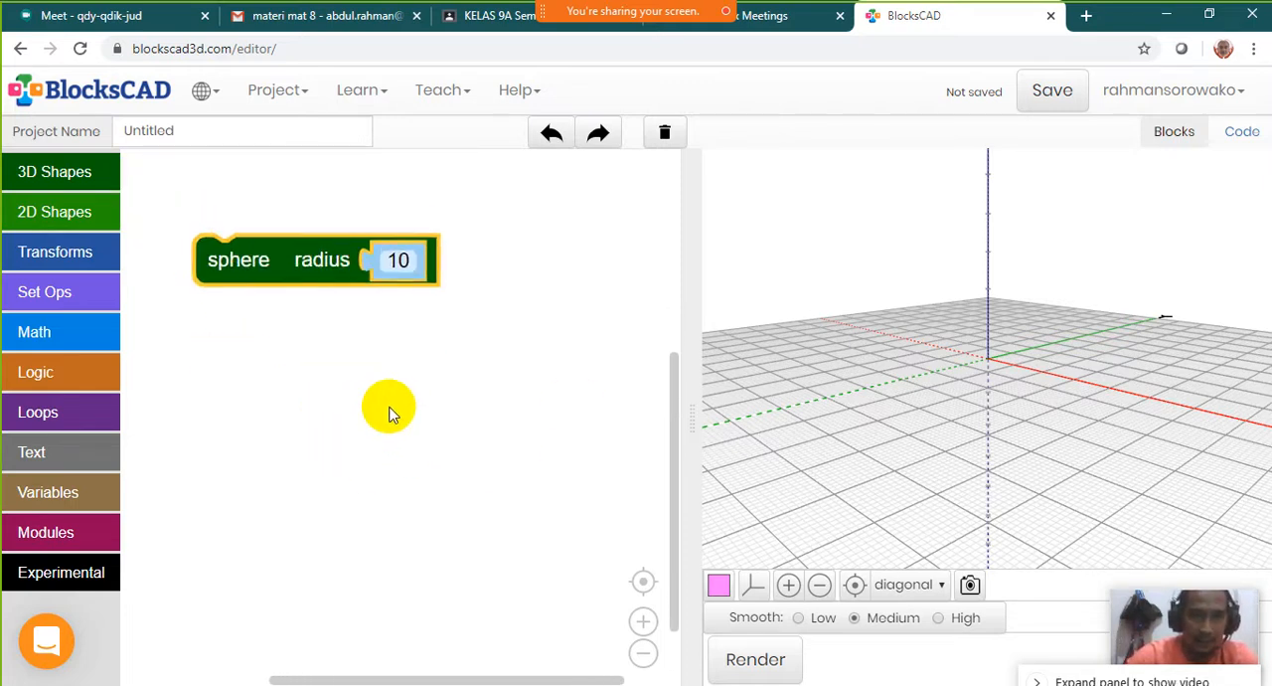
scroll(390, 407, up, 2)
scroll(390, 407, down, 5)
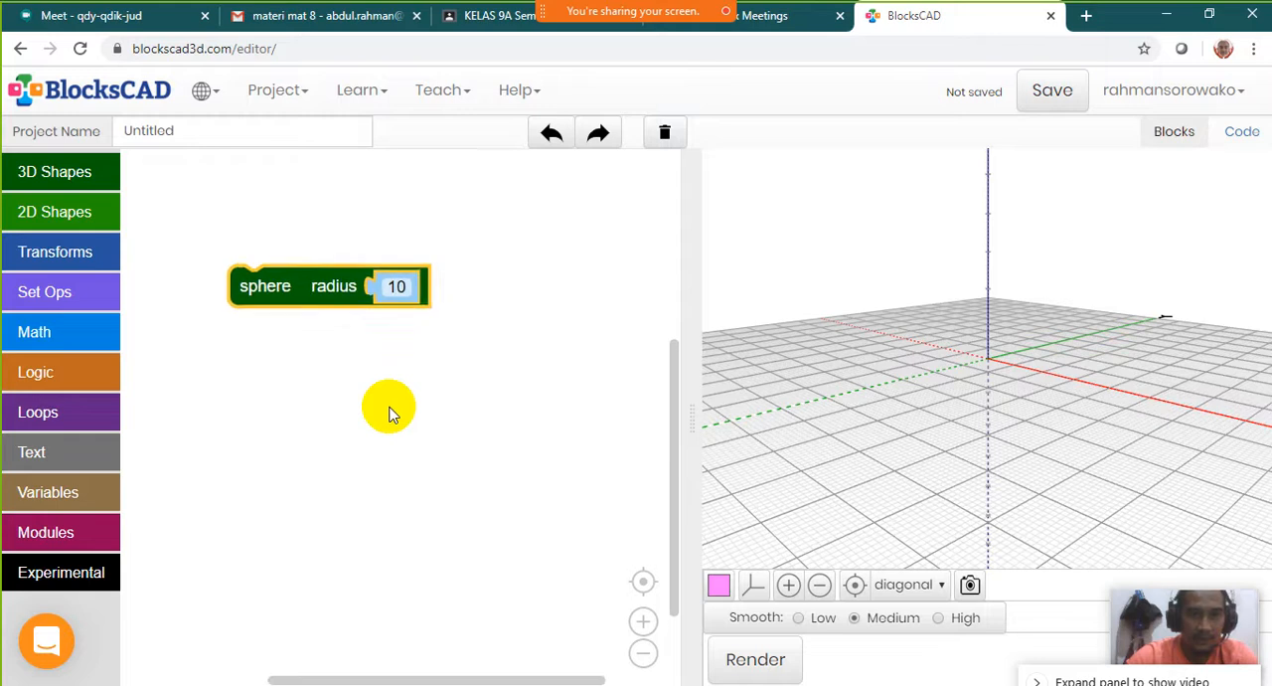
scroll(390, 408, up, 4)
scroll(283, 399, down, 2)
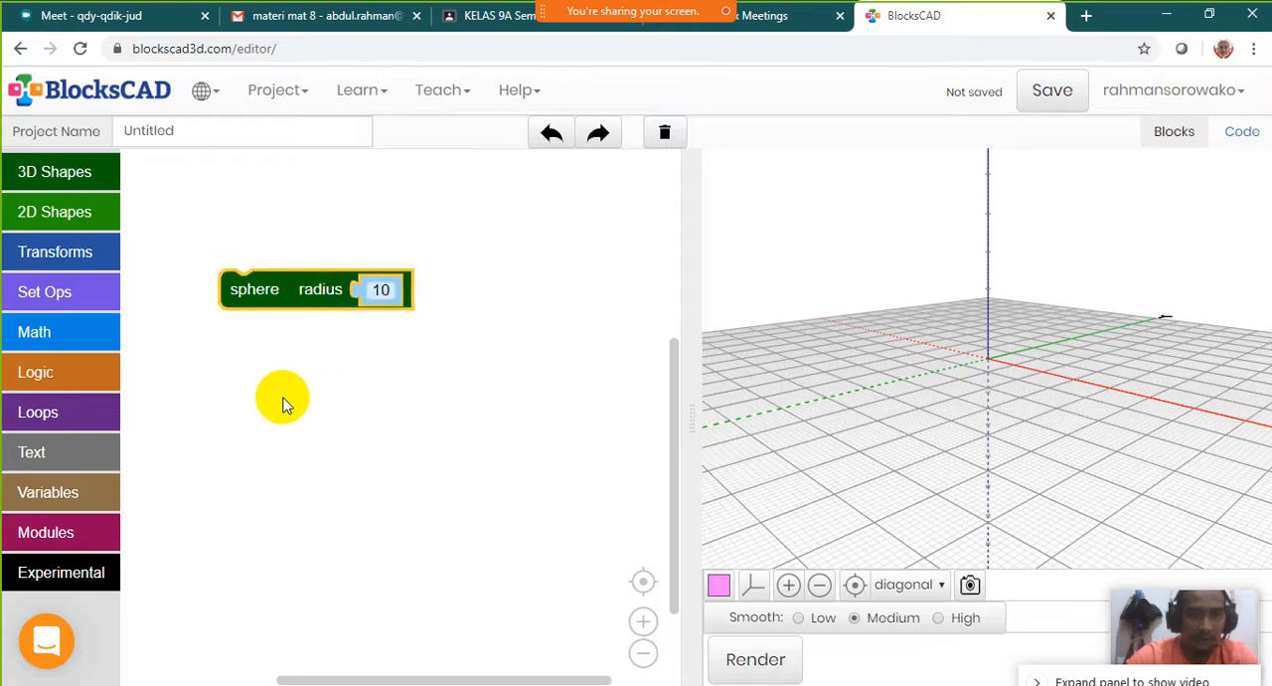
scroll(283, 398, up, 2)
scroll(283, 402, down, 1)
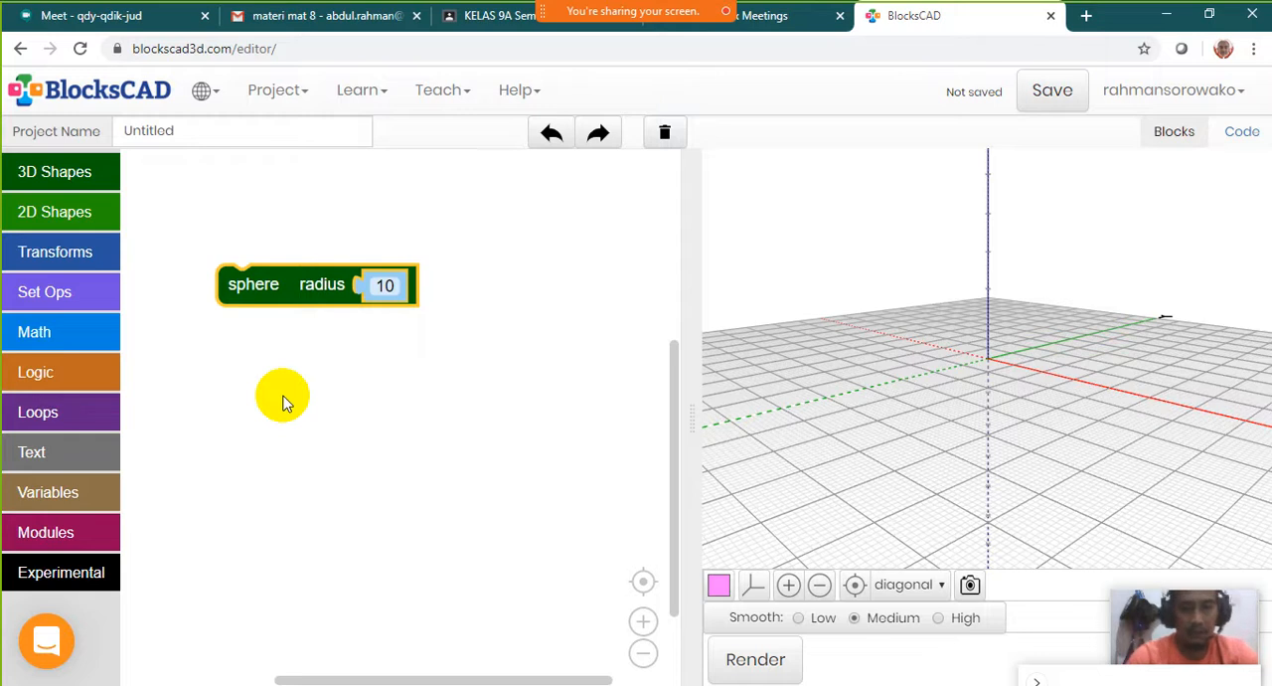
drag(284, 284, 251, 260)
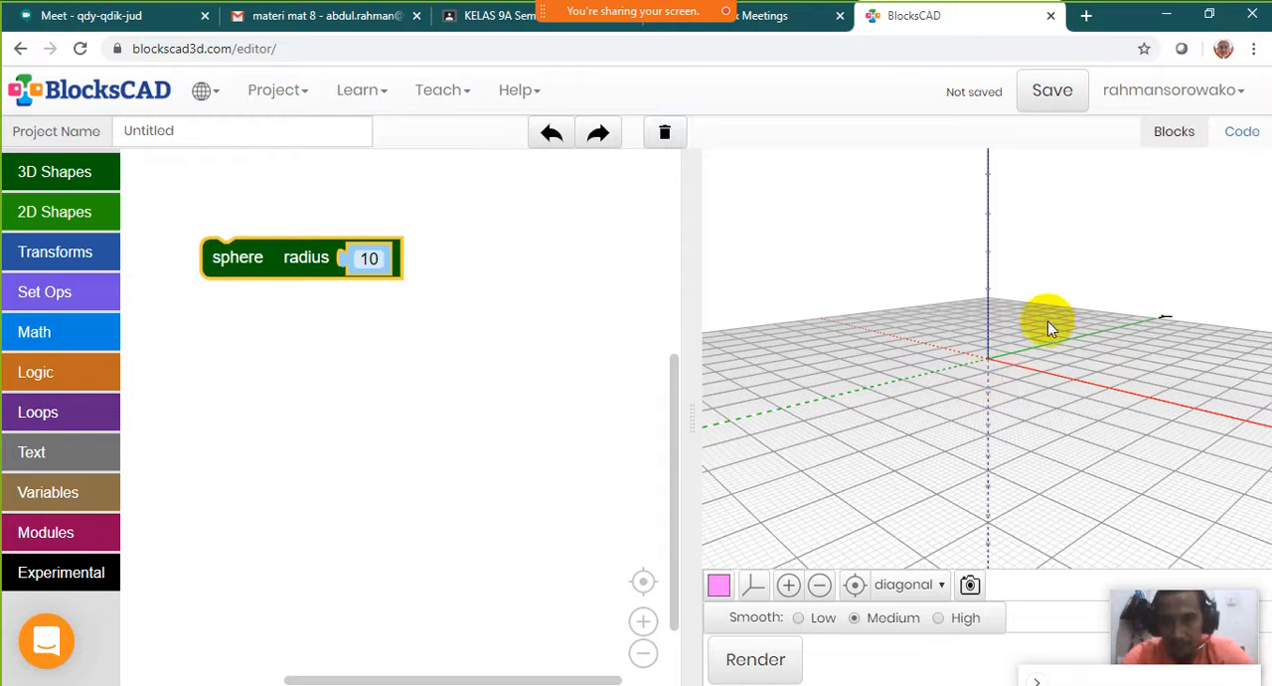
Look at the empty 3D grid from several angles and choose the front view preset
mouse_move(1050, 321)
mouse_down()
mouse_move(991, 327)
mouse_move(1005, 250)
mouse_move(1121, 334)
mouse_move(971, 359)
mouse_move(974, 322)
mouse_move(851, 379)
mouse_move(865, 406)
mouse_up()
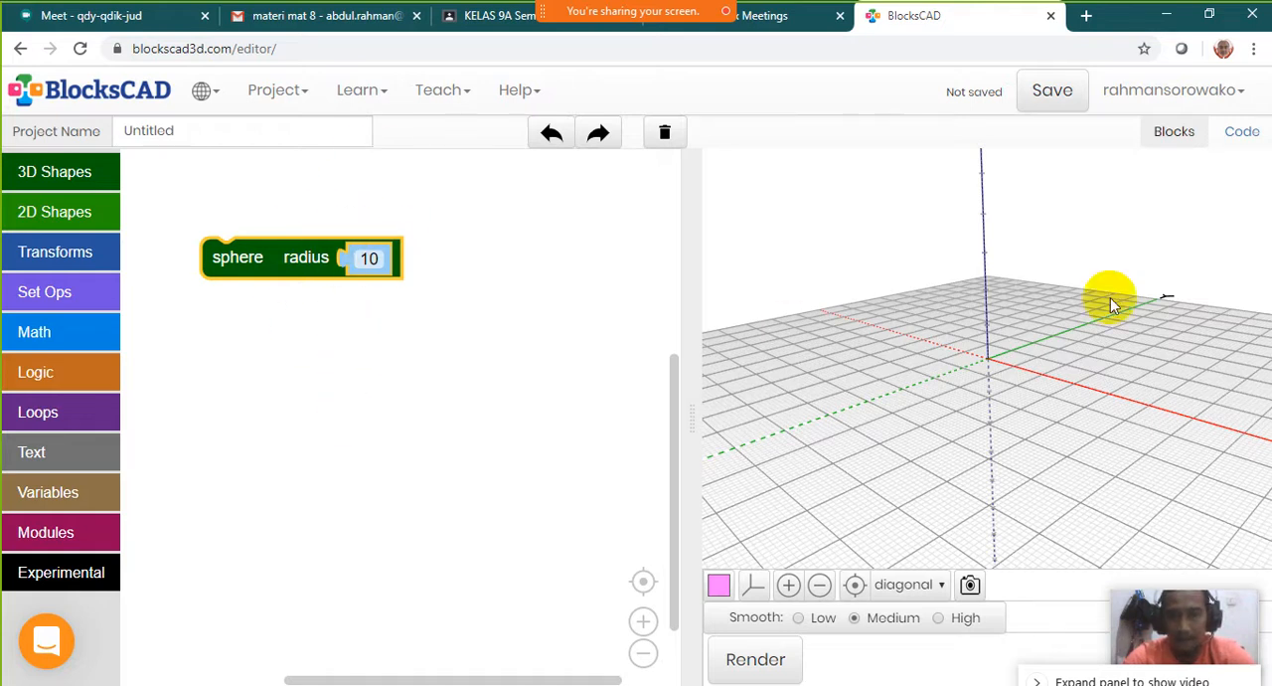
drag(1037, 321, 886, 323)
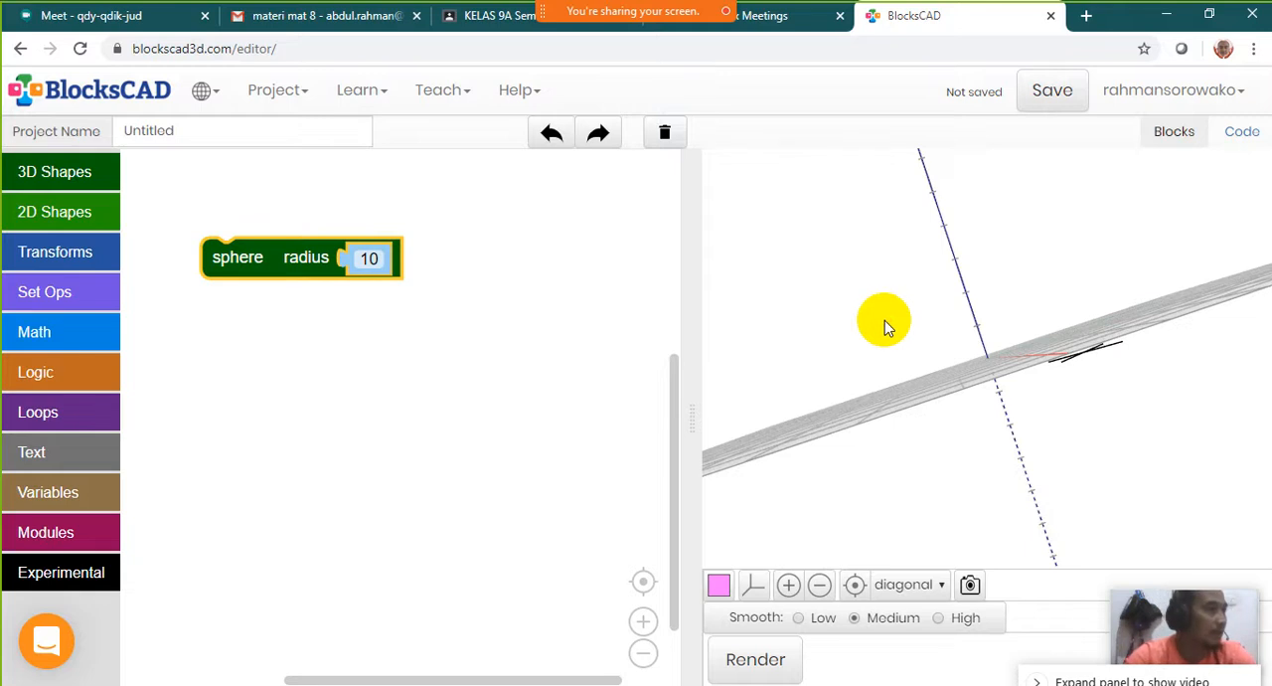
drag(983, 364, 1055, 165)
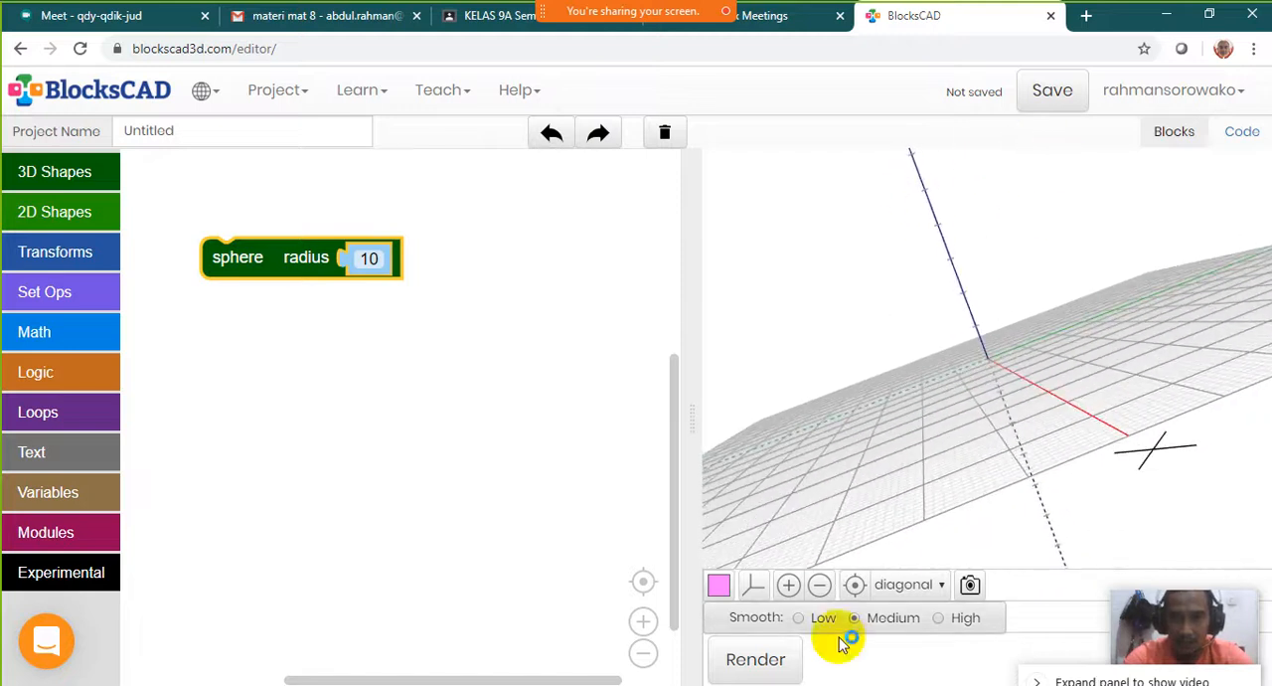
click(905, 589)
click(926, 435)
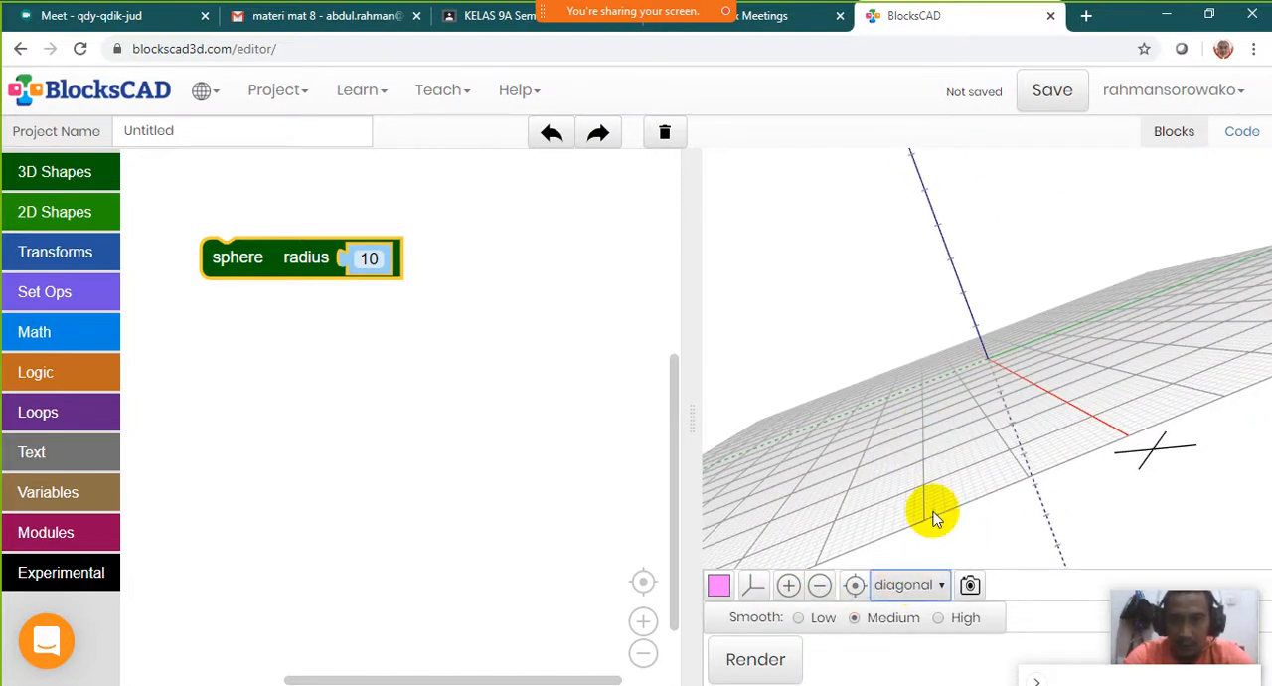
click(936, 594)
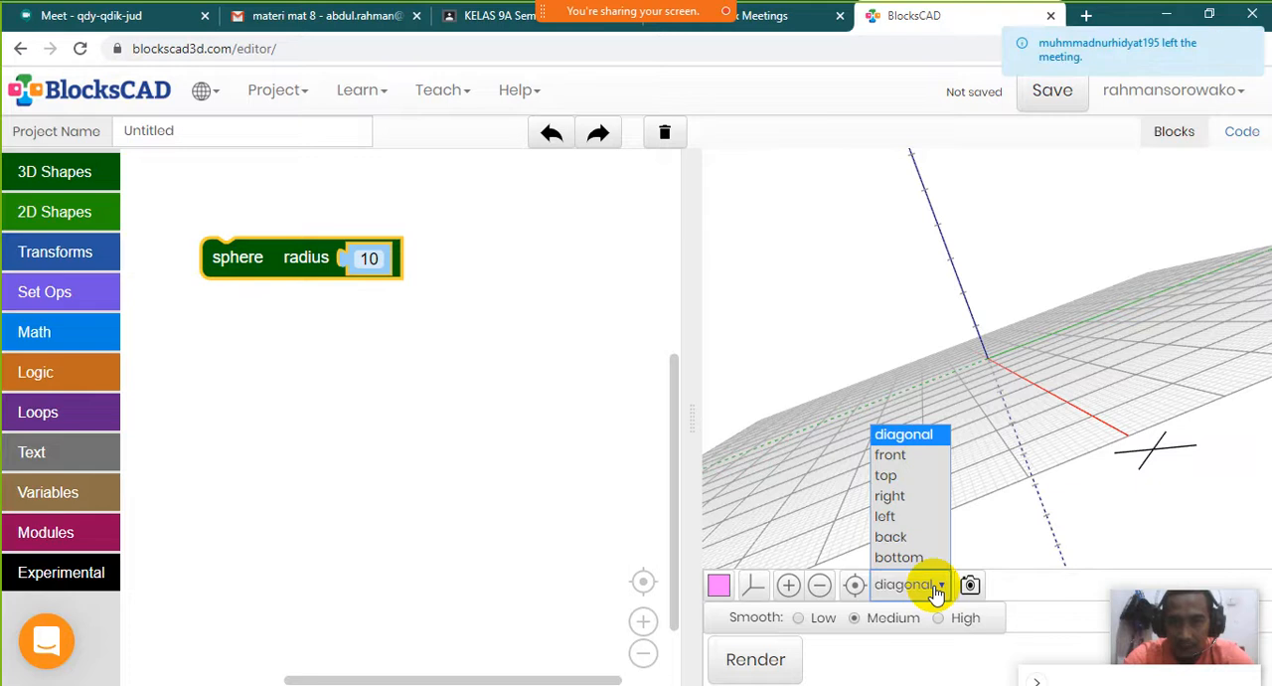
click(900, 454)
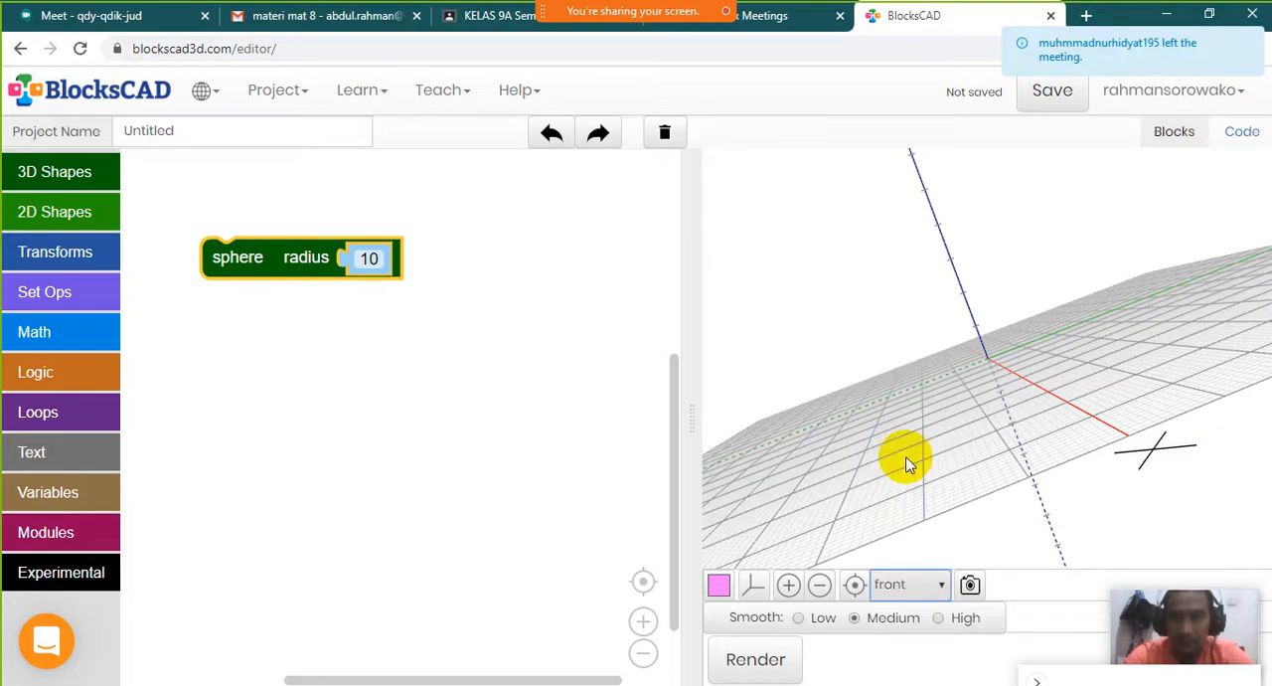
Try switching the axes and grid off and on, and look at the available render colours
click(754, 586)
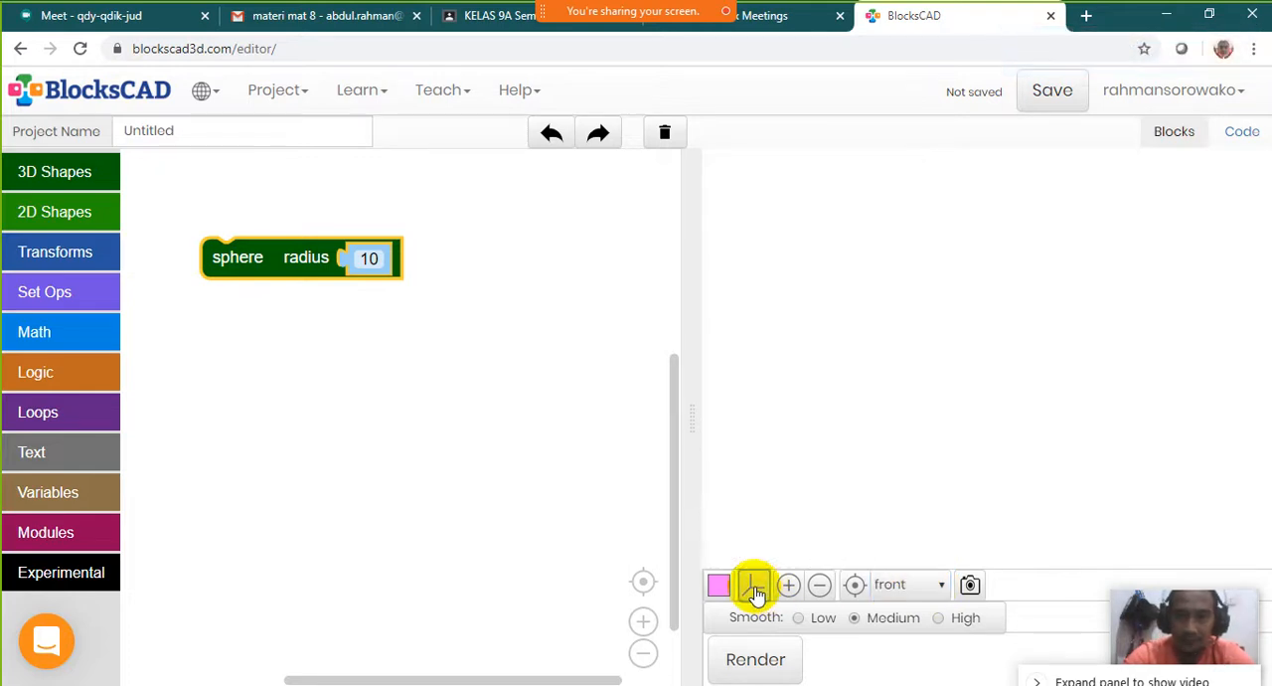
click(754, 586)
click(754, 586)
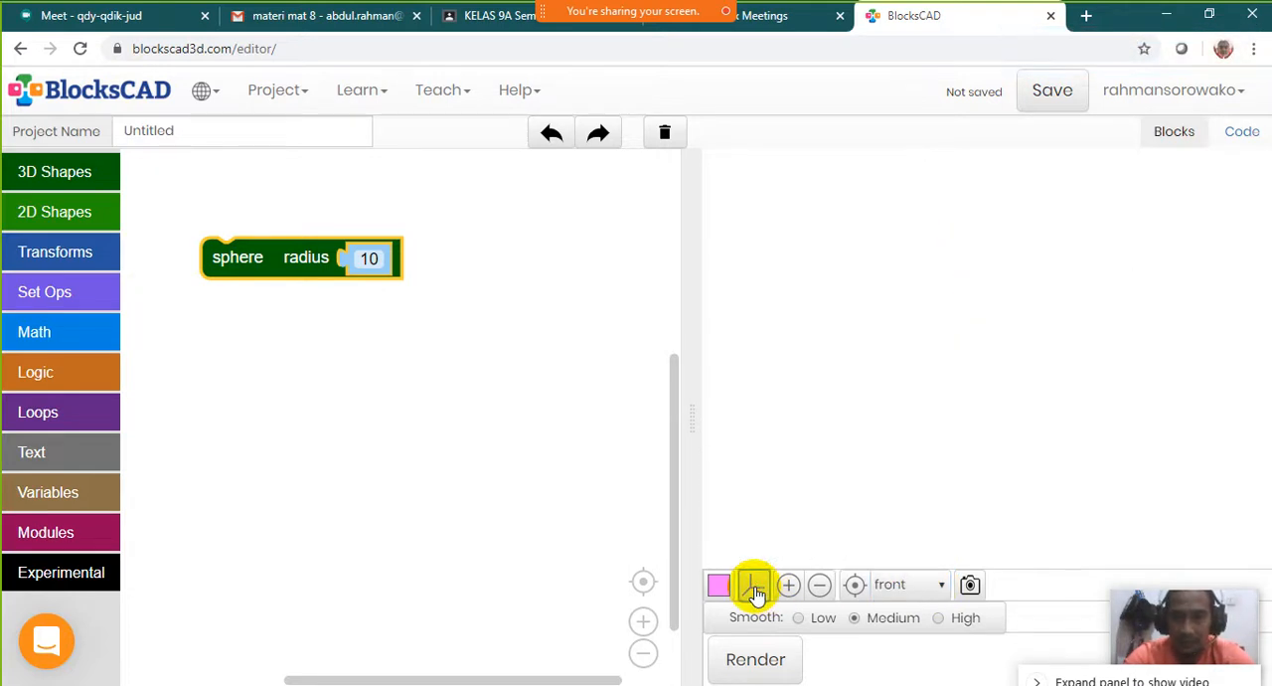
click(754, 586)
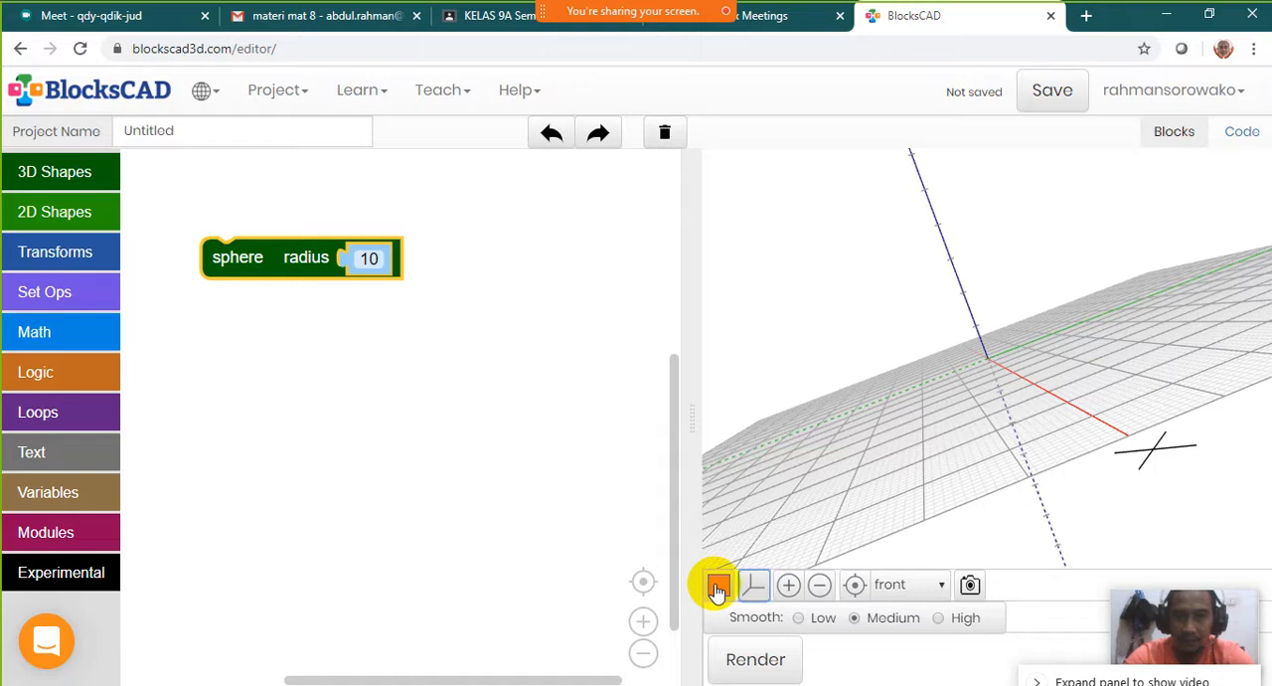
click(717, 588)
click(717, 589)
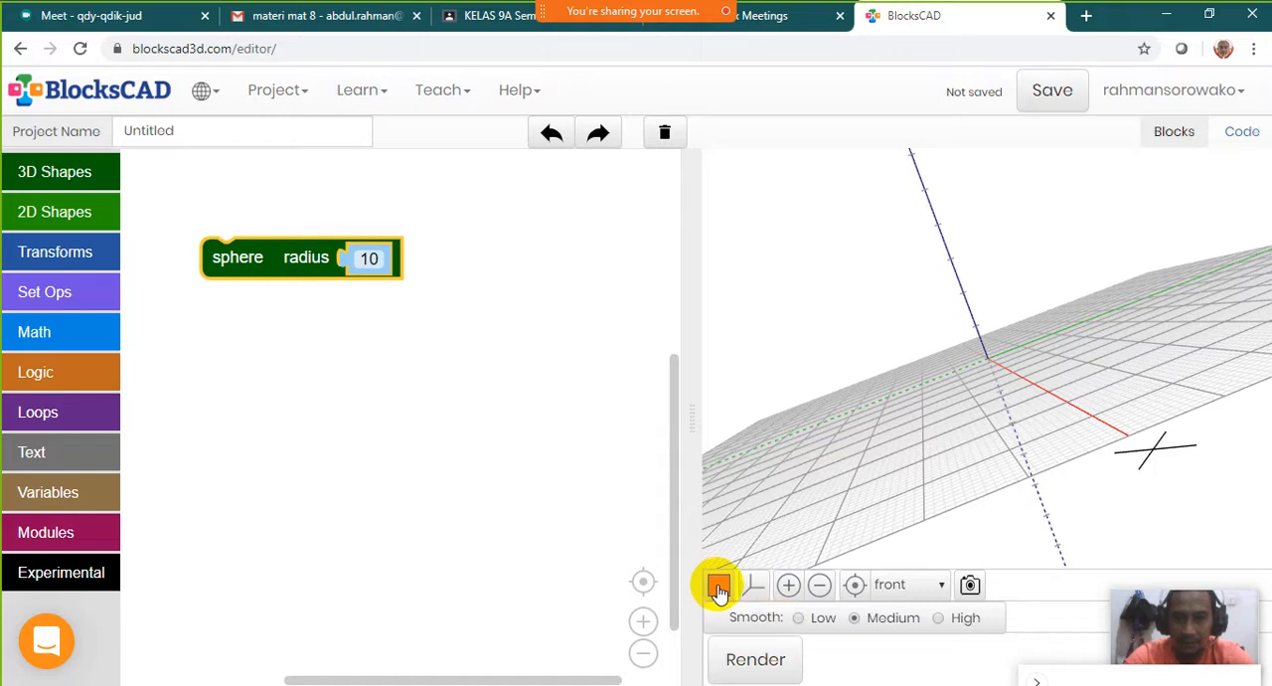
Try the 3D view's zoom controls and view presets, keeping the front preset selected
click(789, 590)
click(788, 591)
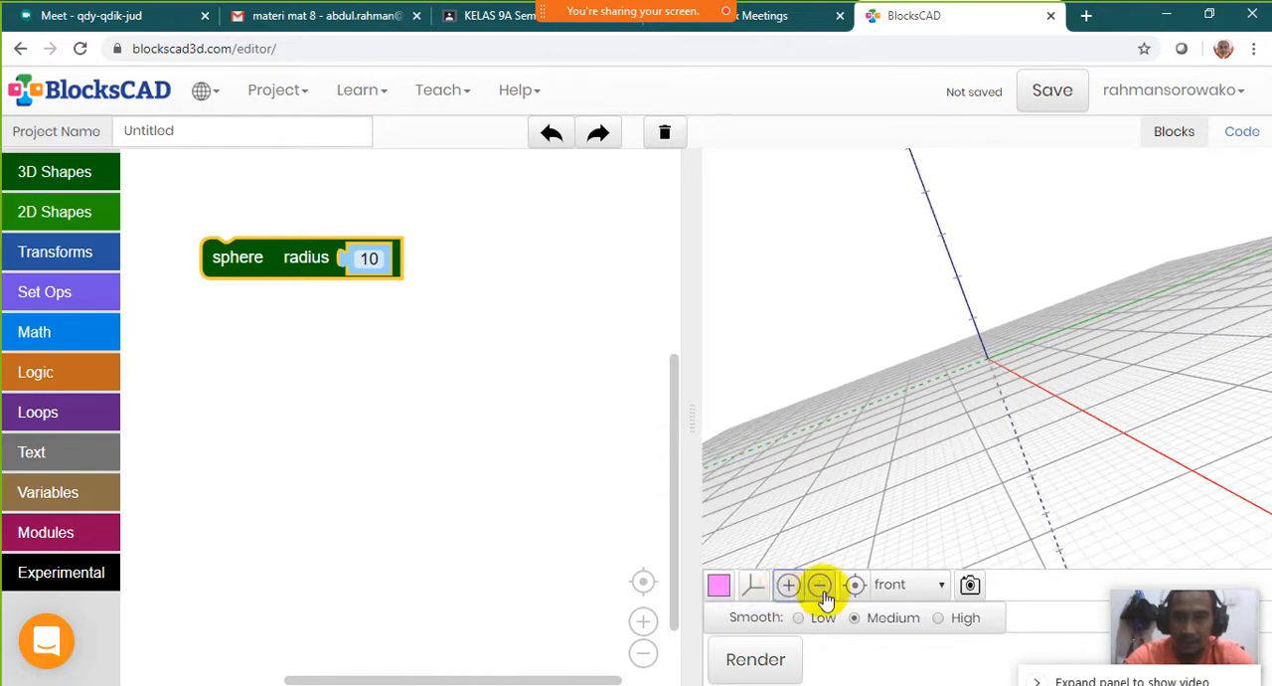
click(820, 586)
click(821, 589)
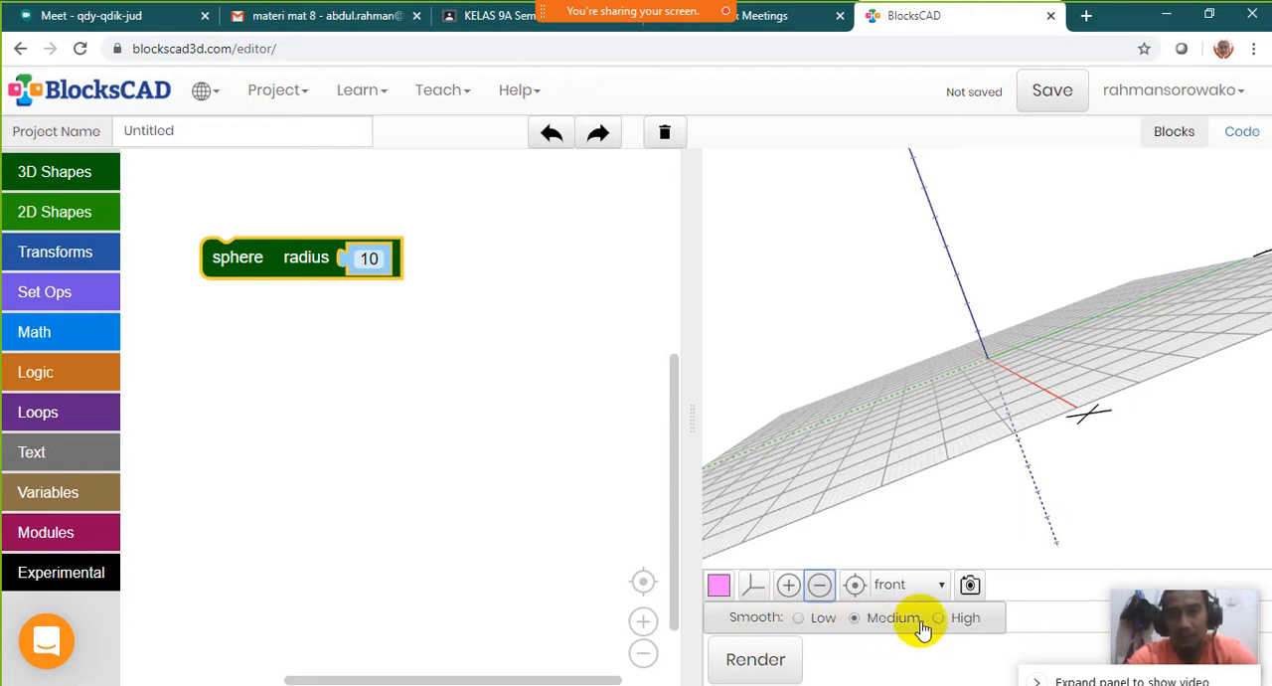
click(940, 587)
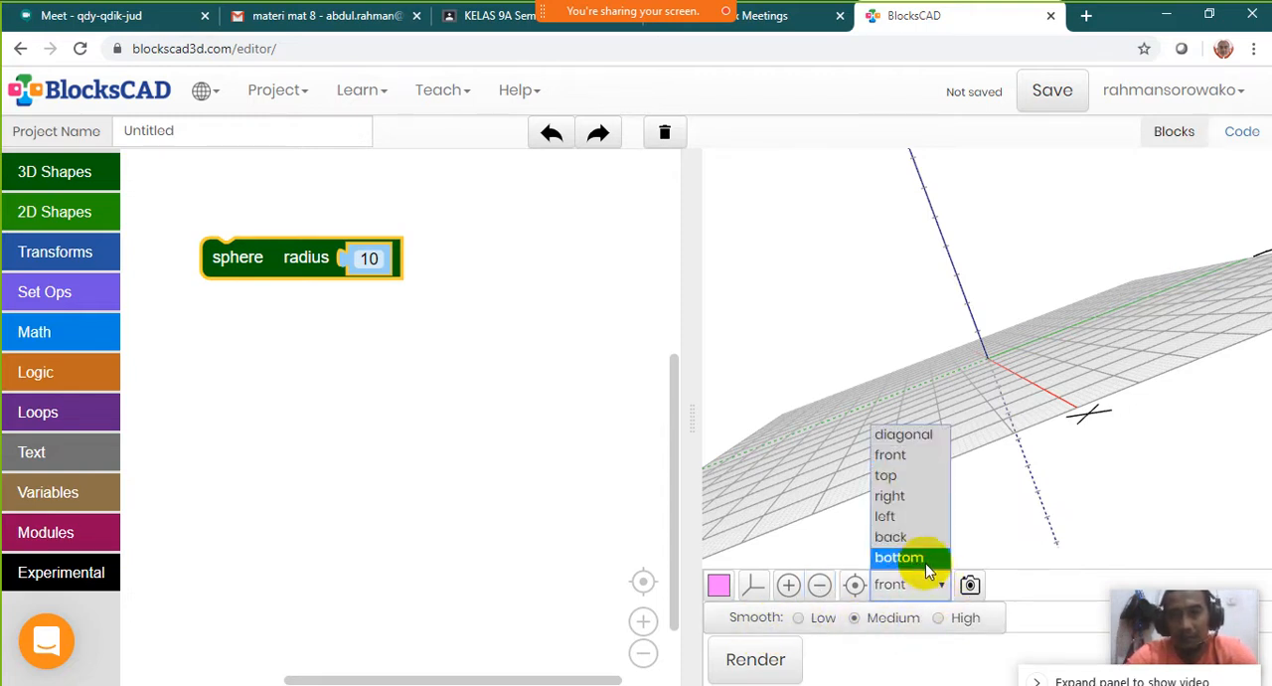
click(912, 461)
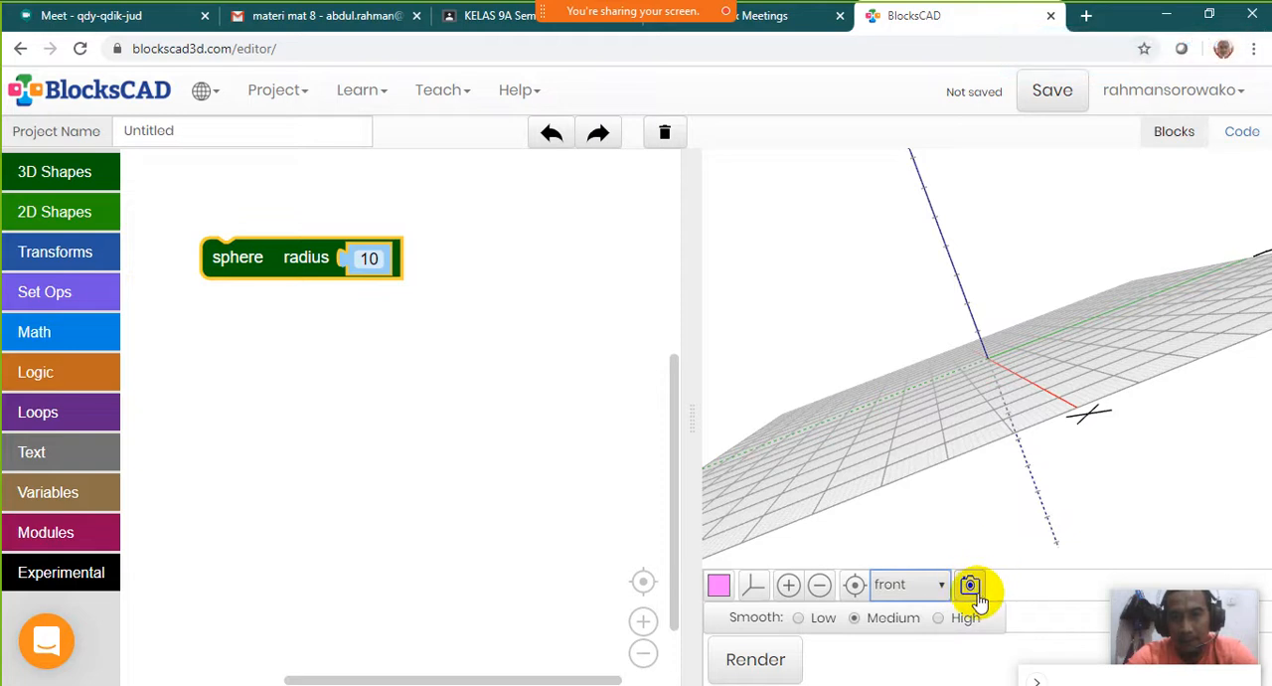
drag(929, 216, 919, 343)
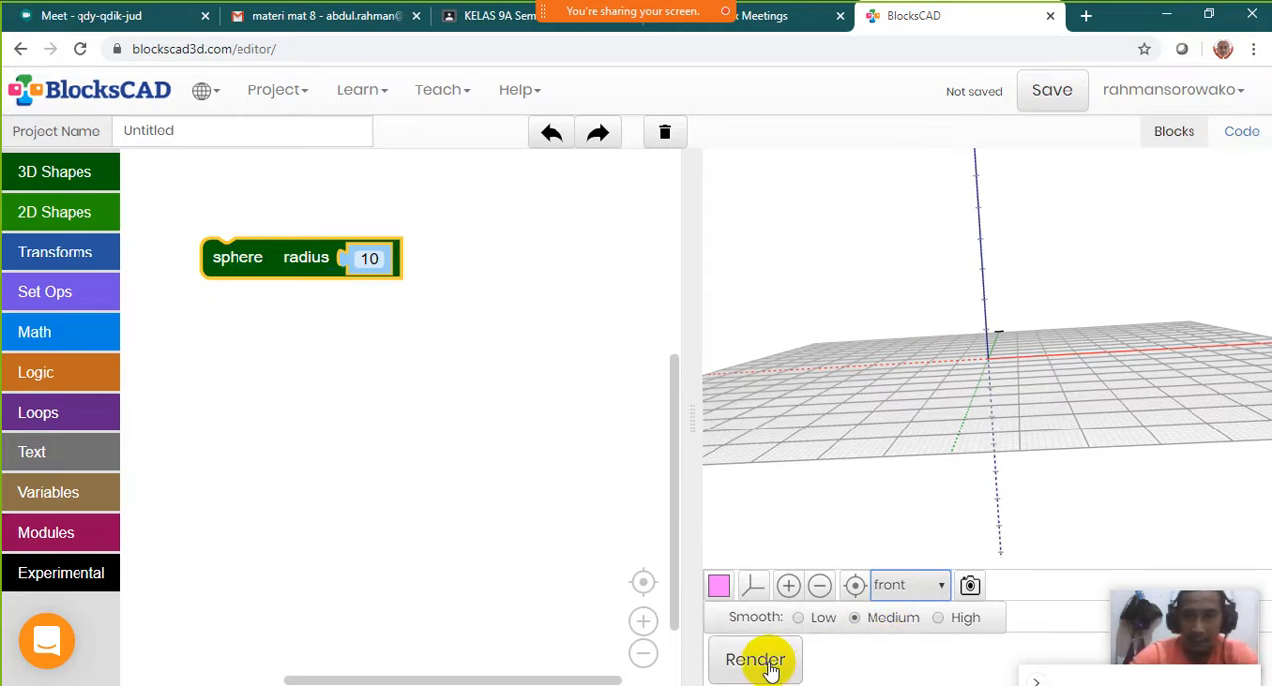
Reposition the sphere block in the workspace and render the model
drag(269, 273, 302, 299)
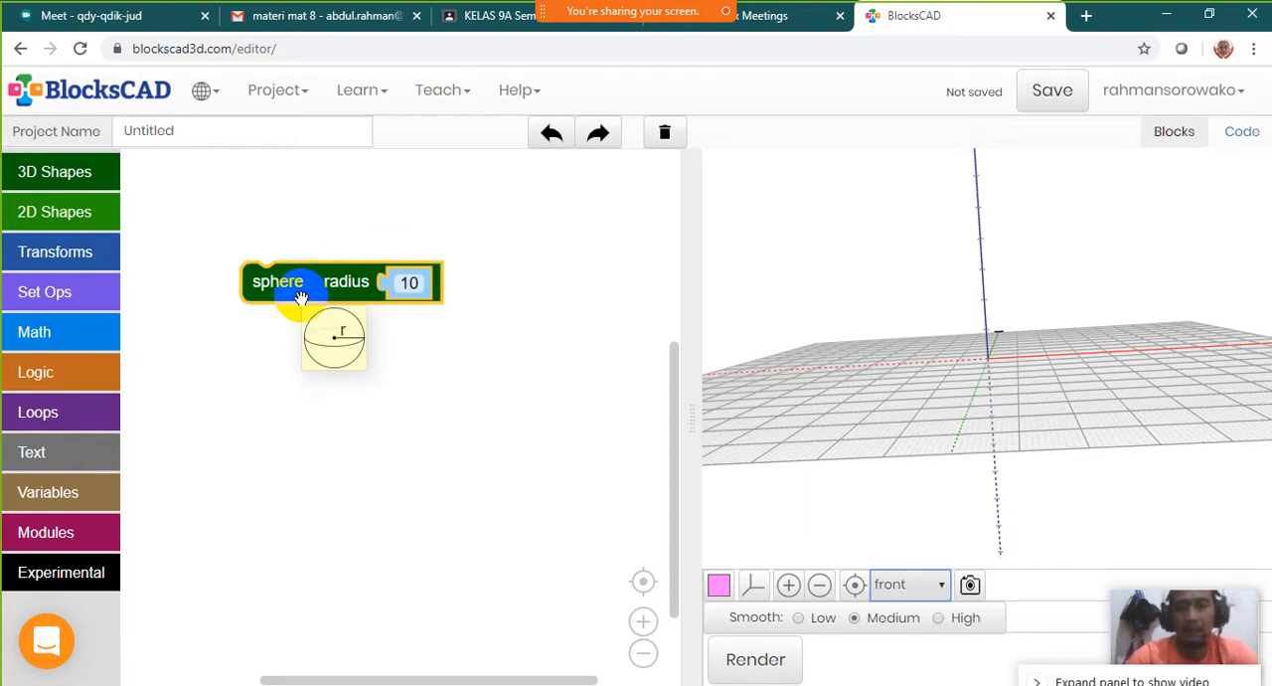
click(749, 668)
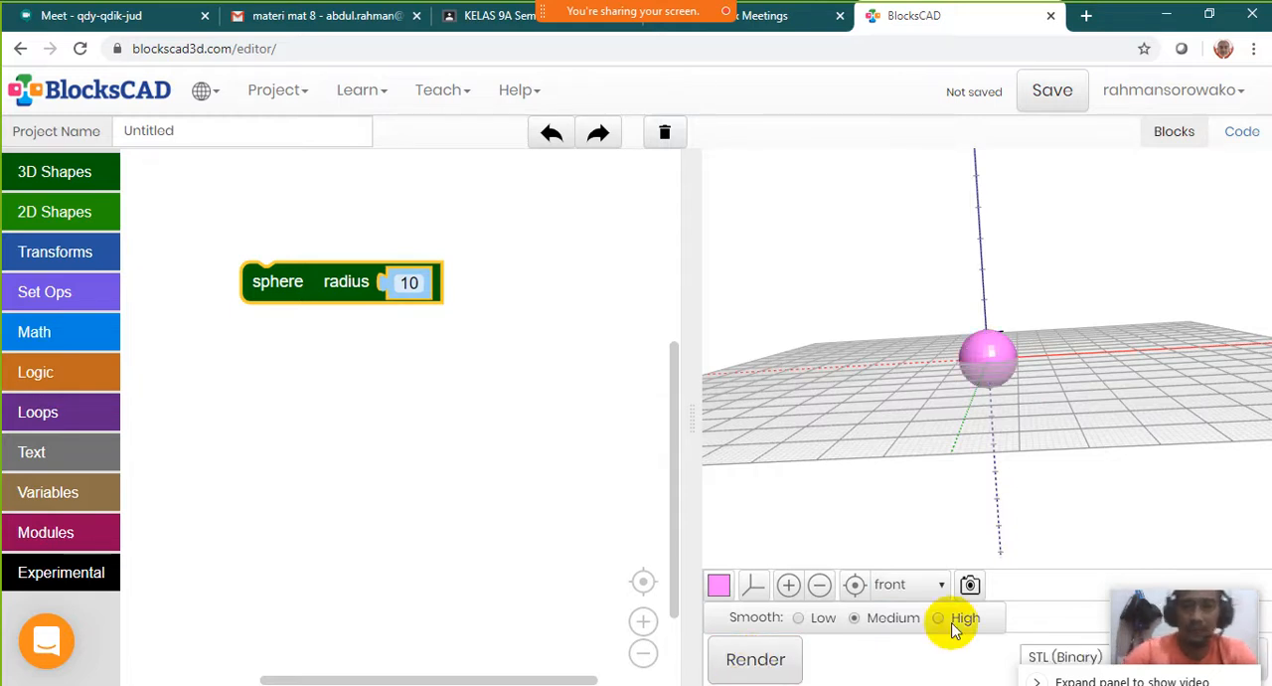
drag(1073, 436, 999, 444)
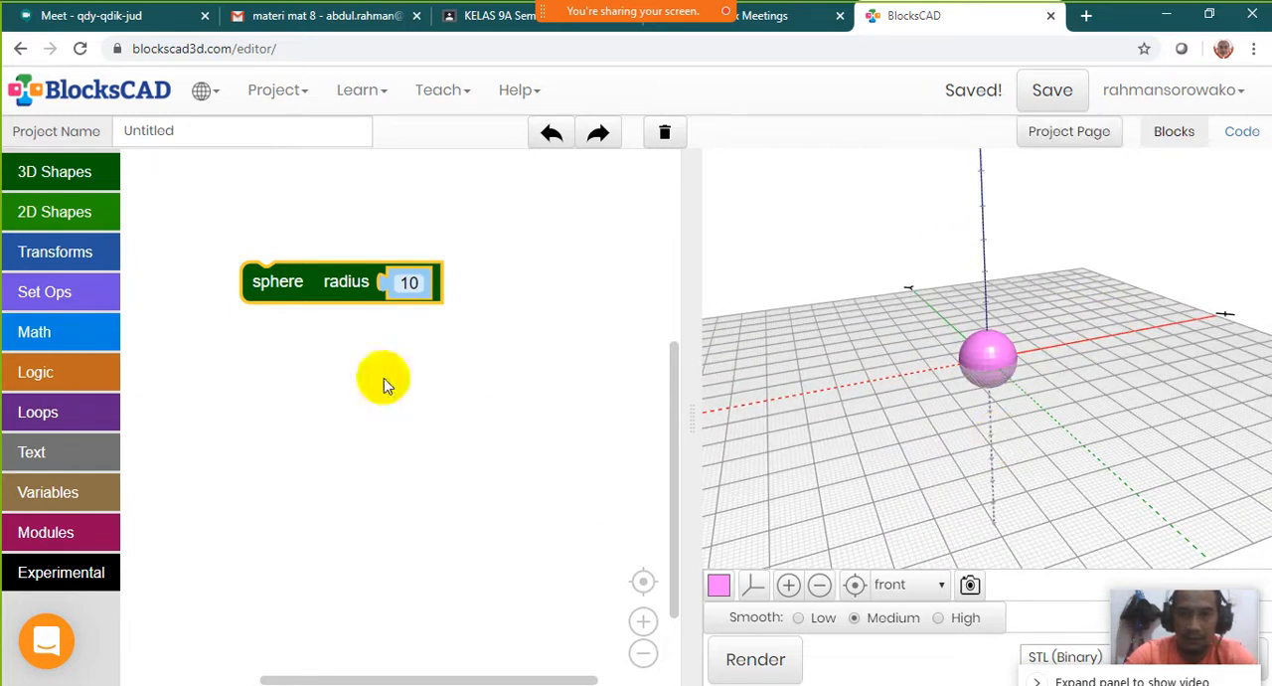
Change the rendered sphere's colour to orange and examine its surface up close
click(720, 588)
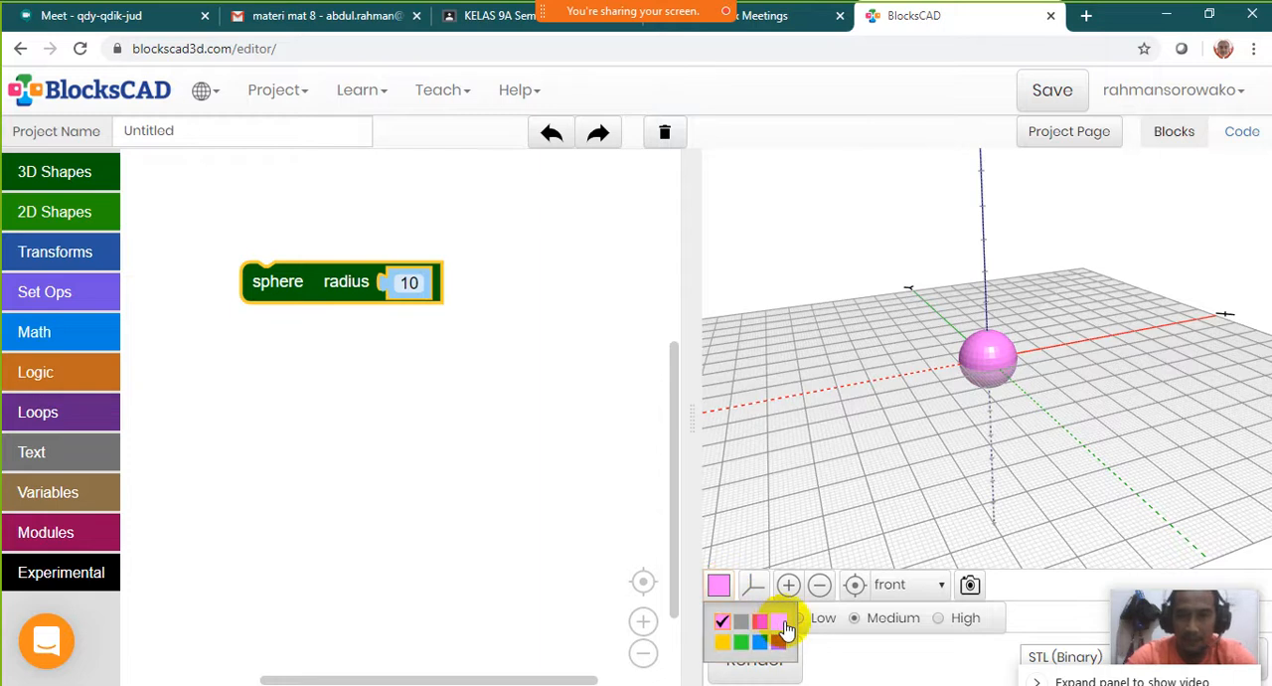
click(775, 626)
click(721, 587)
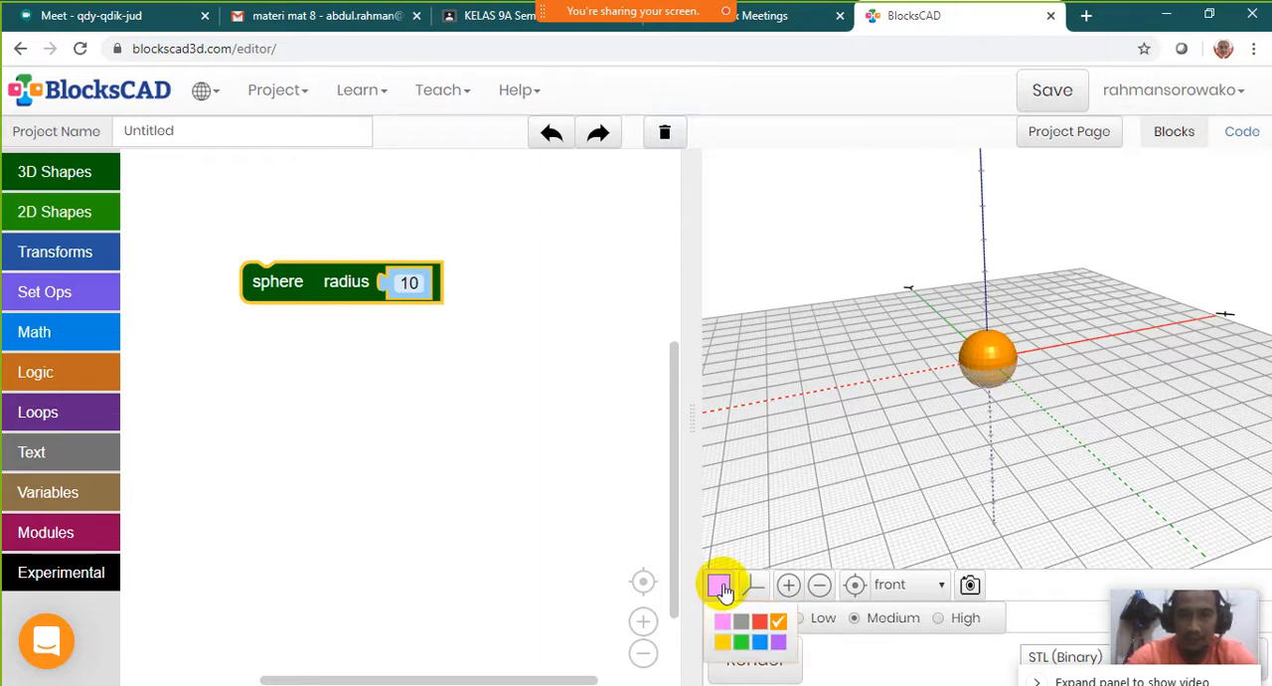
drag(965, 354, 967, 410)
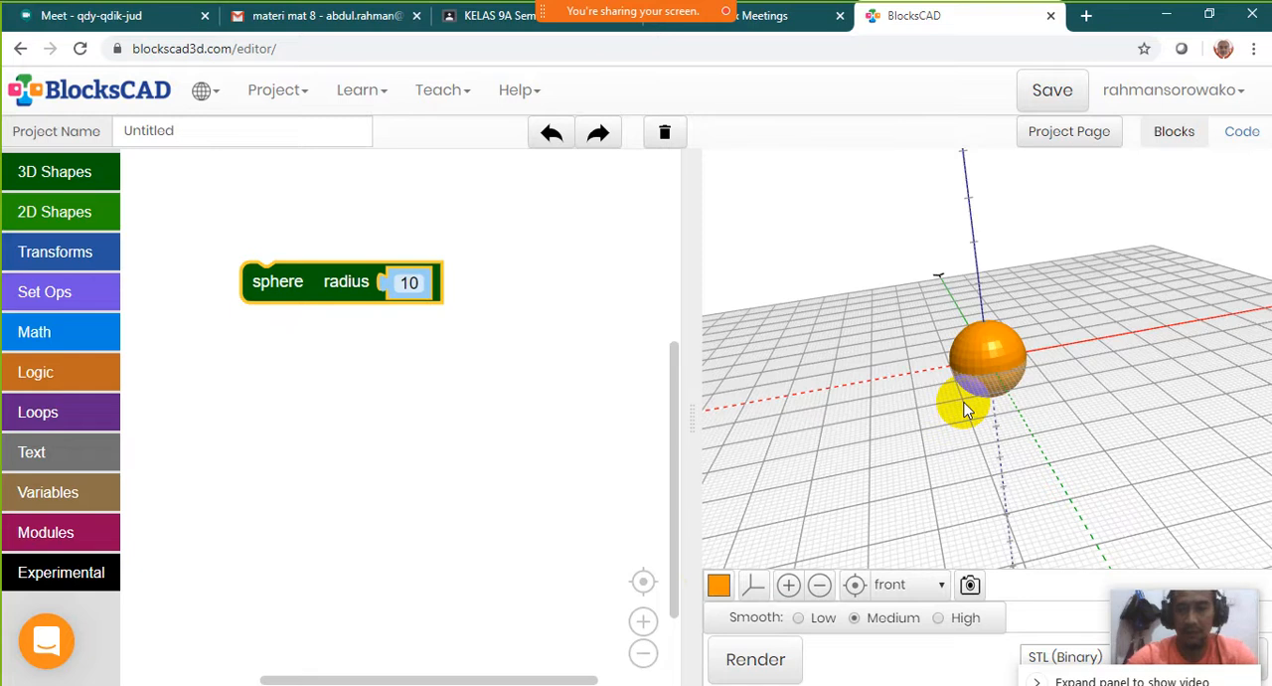
scroll(966, 408, up, 8)
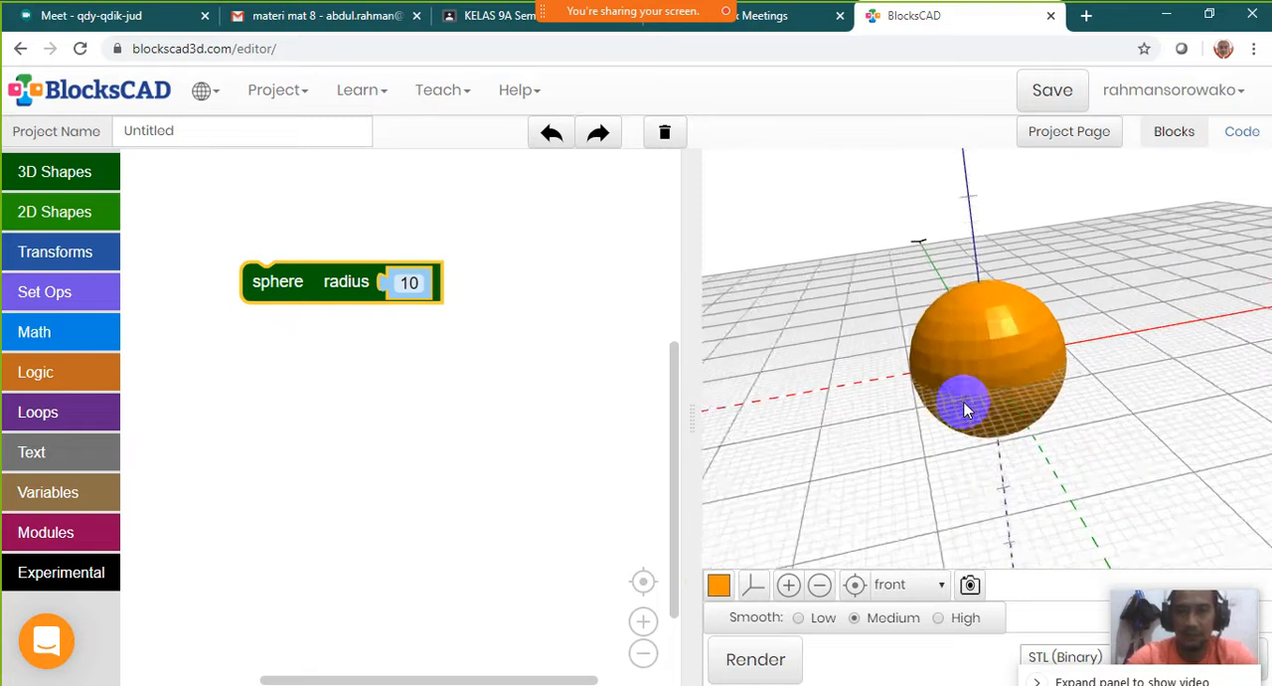
mouse_move(981, 303)
mouse_down()
mouse_move(1136, 278)
mouse_move(965, 335)
mouse_move(1107, 383)
mouse_move(988, 364)
mouse_move(991, 338)
mouse_move(955, 408)
mouse_move(926, 374)
mouse_move(938, 381)
mouse_move(928, 247)
mouse_move(1094, 312)
mouse_move(994, 377)
mouse_move(1034, 373)
mouse_move(1016, 348)
mouse_move(965, 358)
mouse_up()
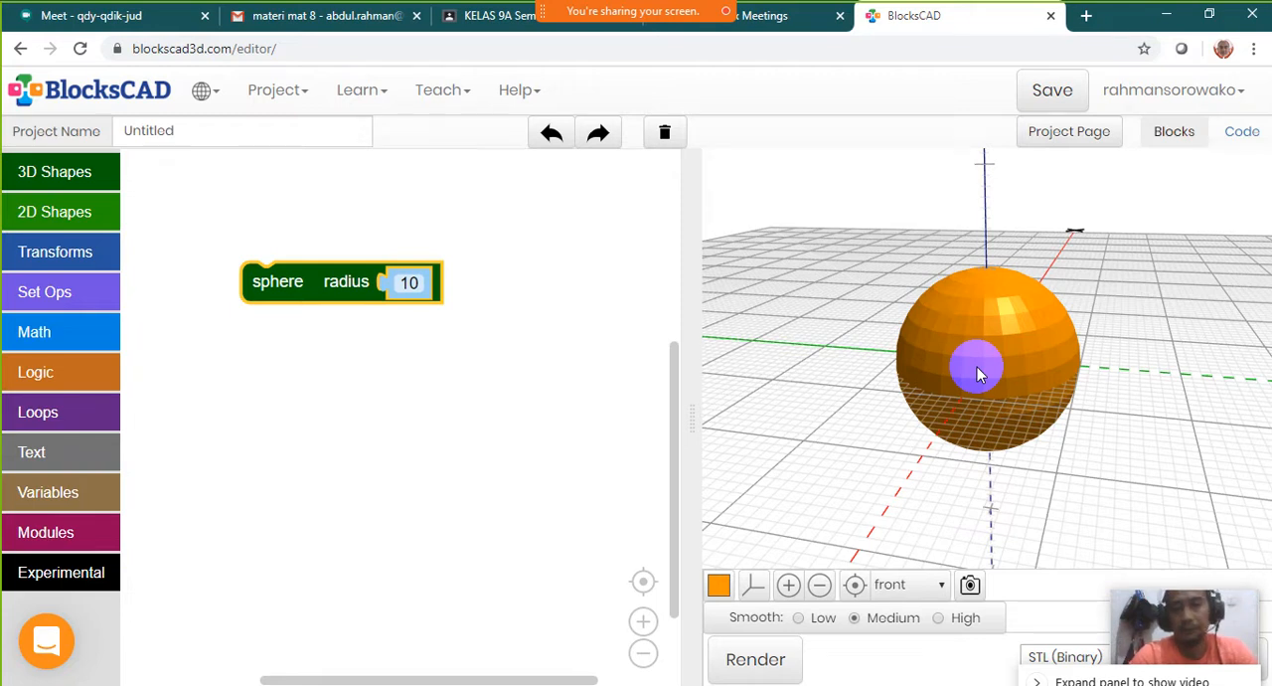
drag(978, 372, 1037, 250)
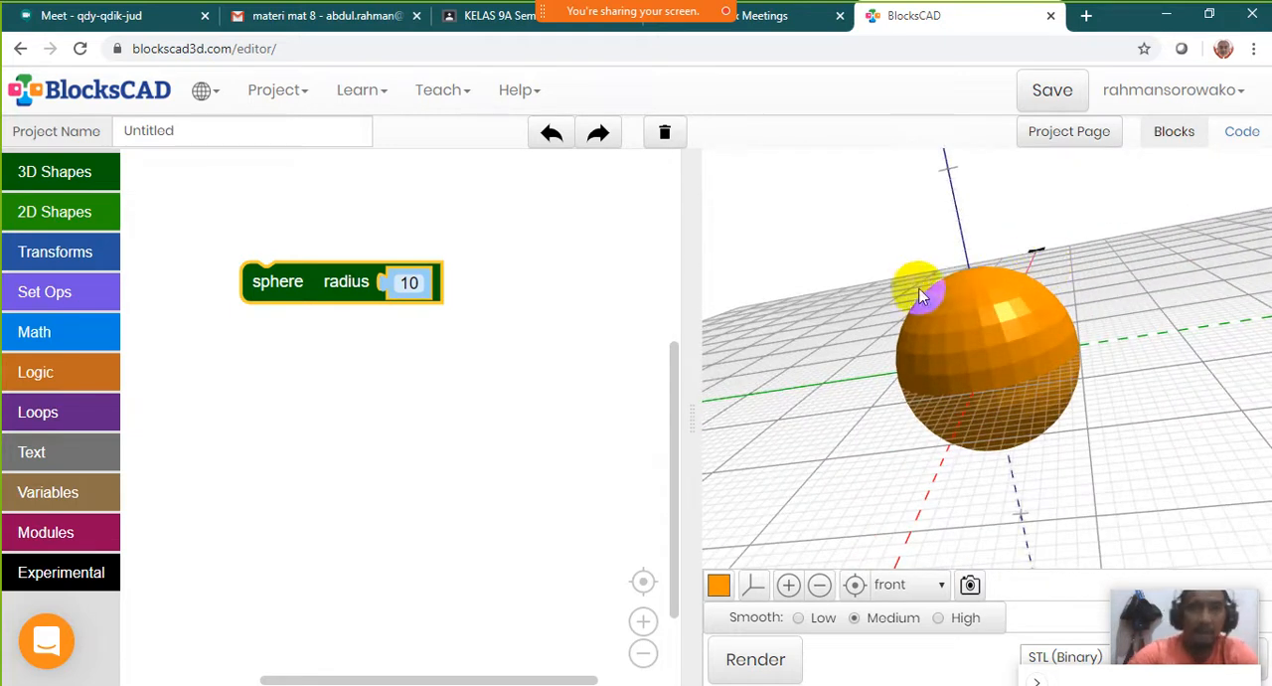
Set the sphere block's radius to 15
click(410, 284)
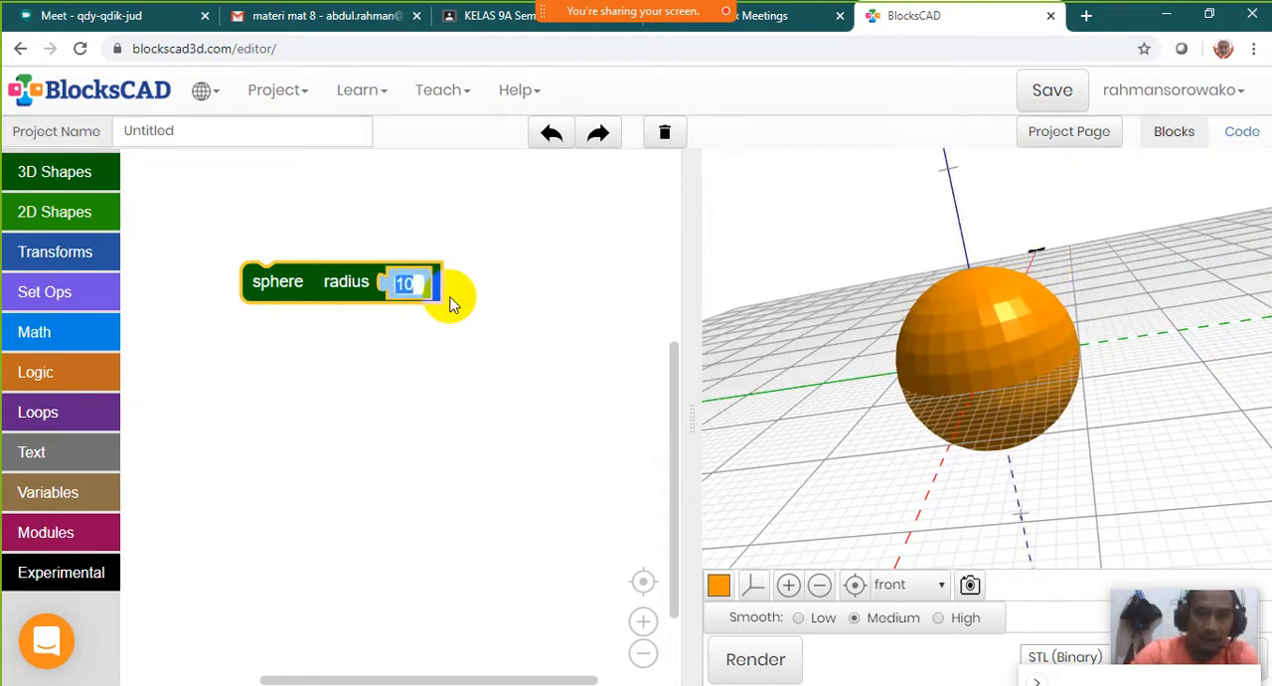
text(1)
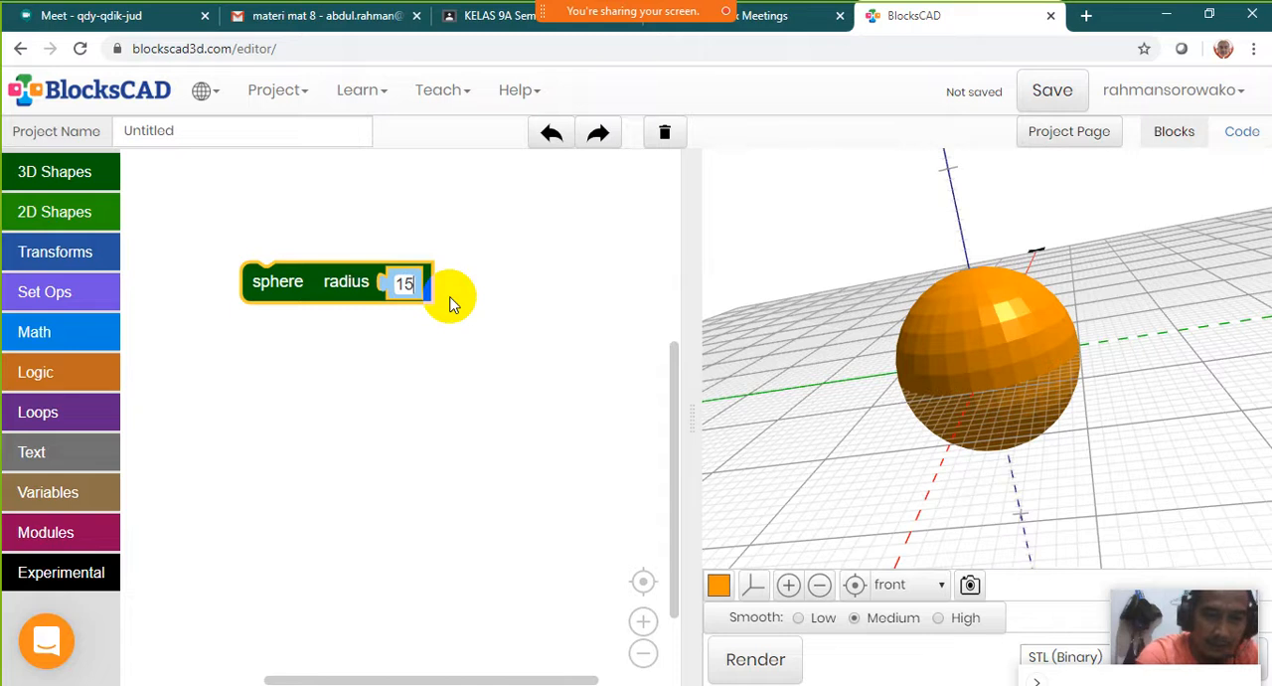
click(517, 317)
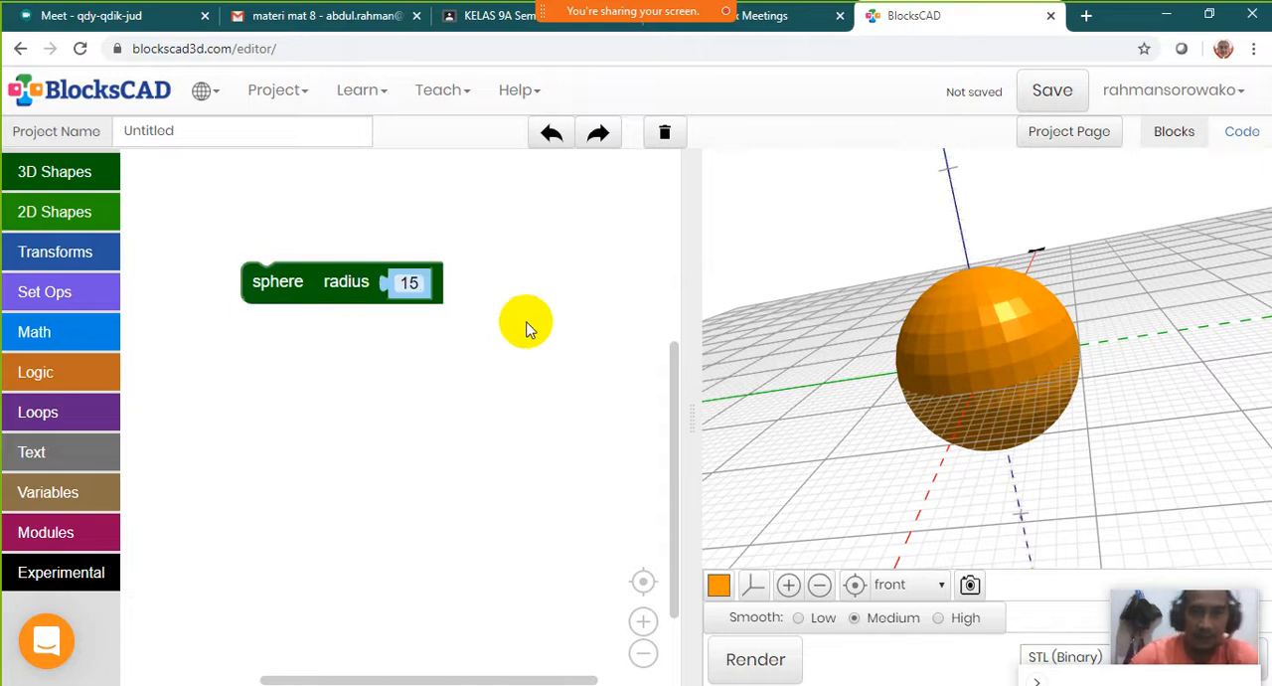
Render the sphere with its new radius and examine it from several angles
click(756, 660)
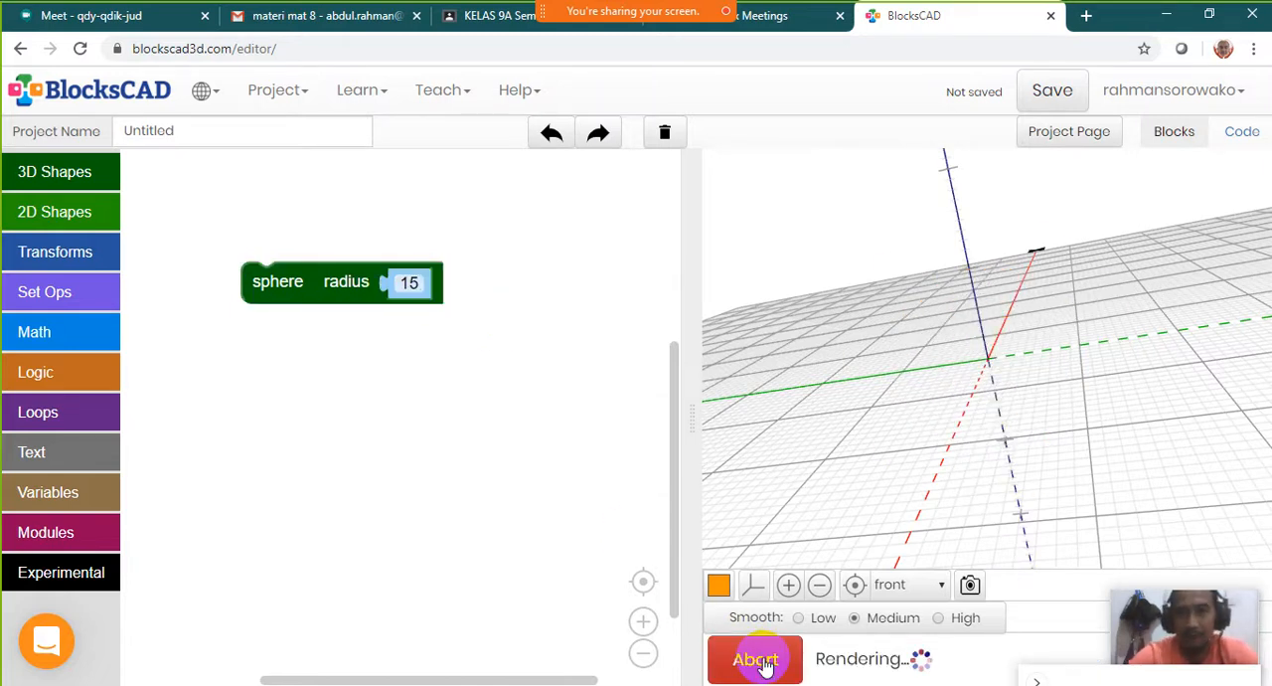
drag(994, 511, 932, 331)
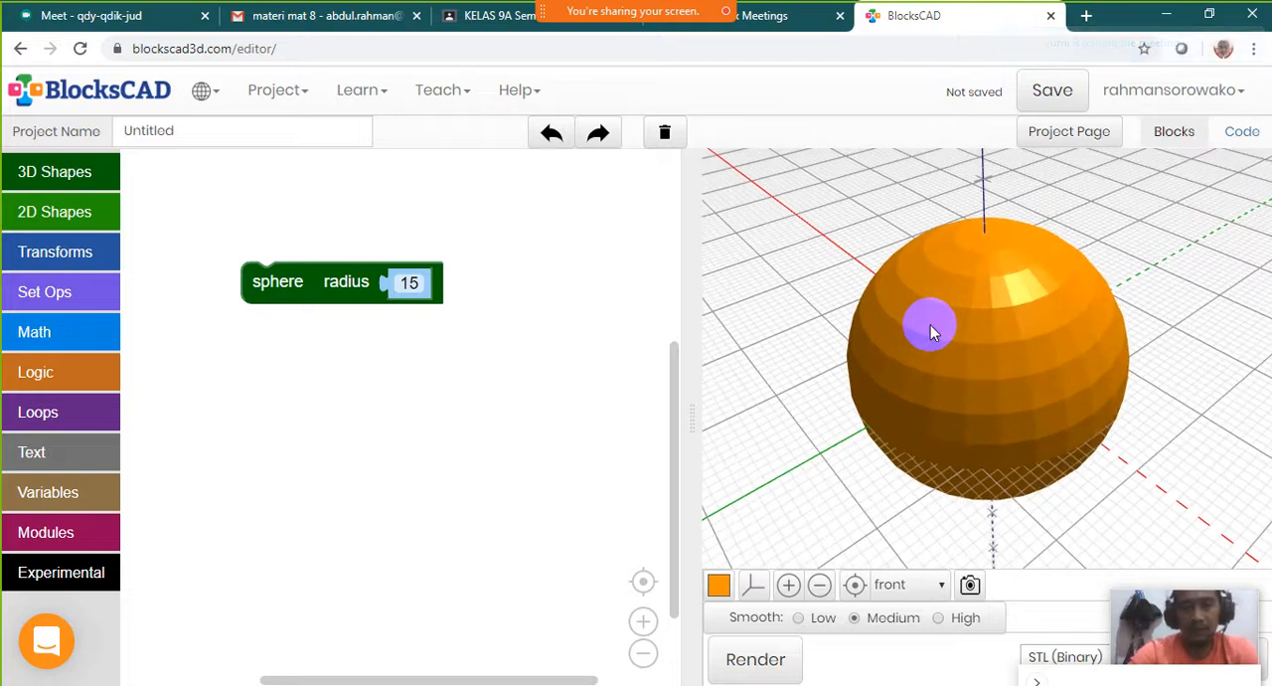
mouse_move(1040, 347)
mouse_down()
mouse_move(915, 349)
mouse_move(931, 363)
mouse_move(1000, 308)
mouse_move(991, 327)
mouse_move(1074, 328)
mouse_move(982, 336)
mouse_move(1023, 329)
mouse_move(1014, 301)
mouse_move(972, 304)
mouse_move(947, 340)
mouse_up()
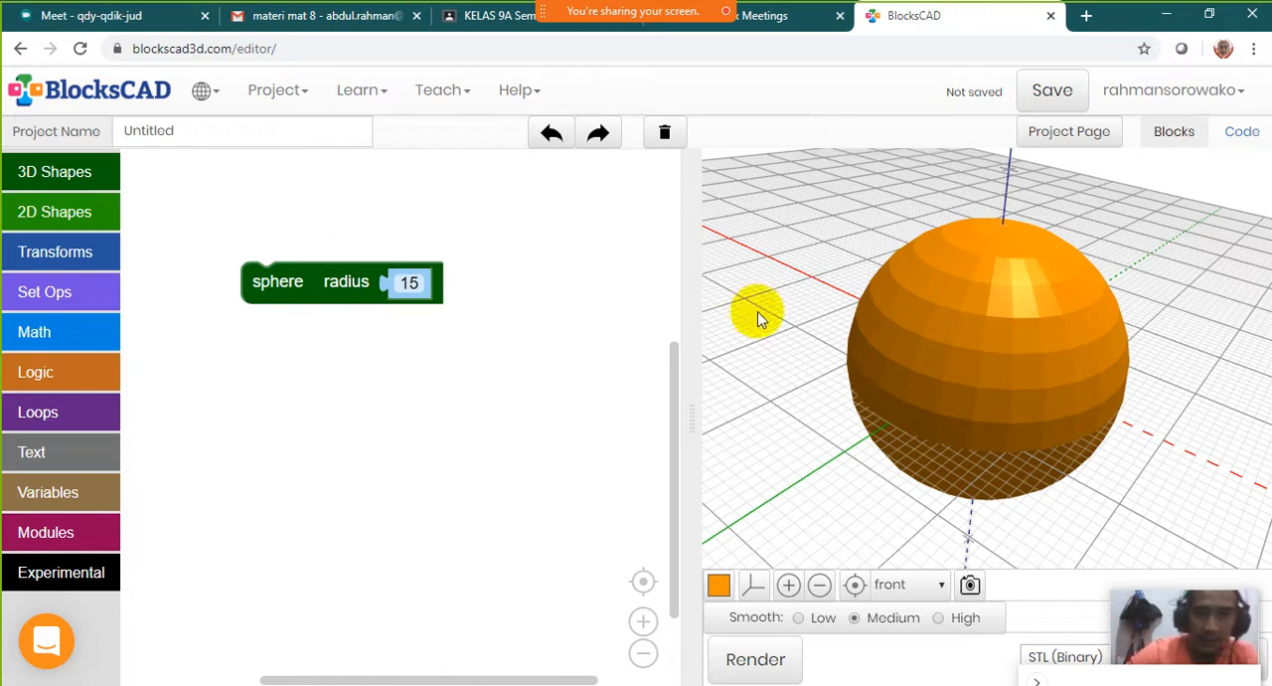
Add a sides block with the value 8 from the transform blocks and wrap it around the sphere block
click(77, 255)
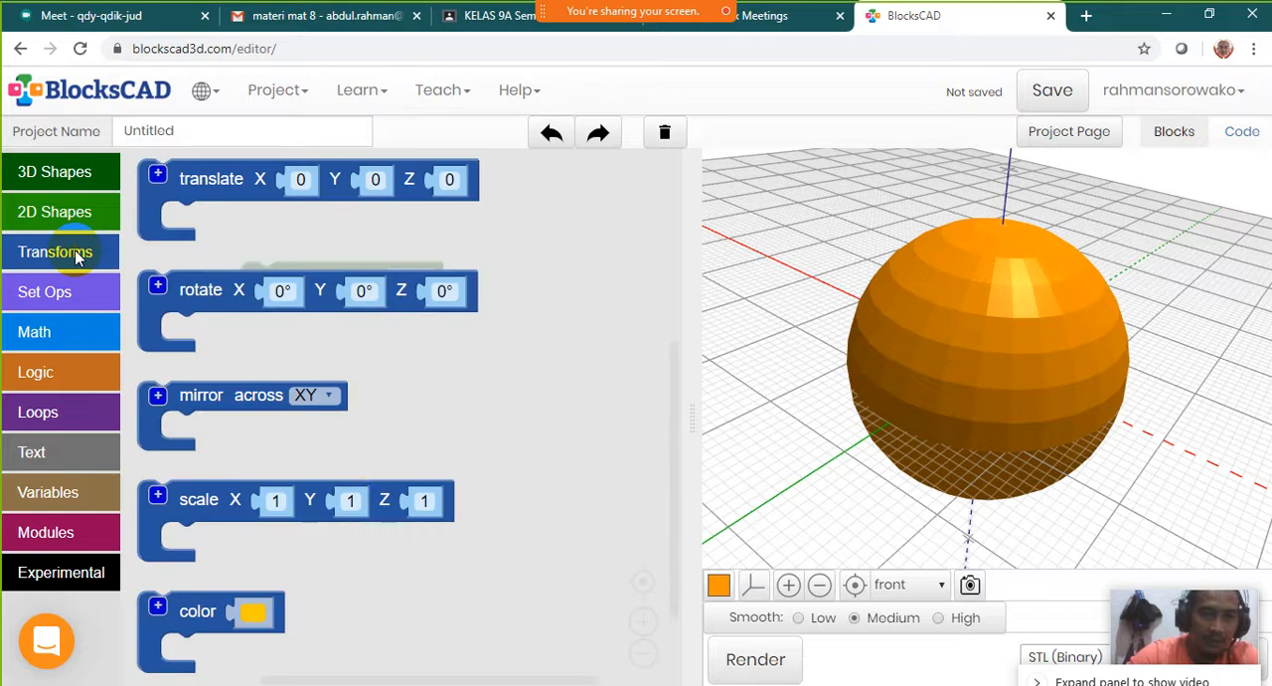
scroll(236, 444, down, 3)
scroll(249, 441, up, 3)
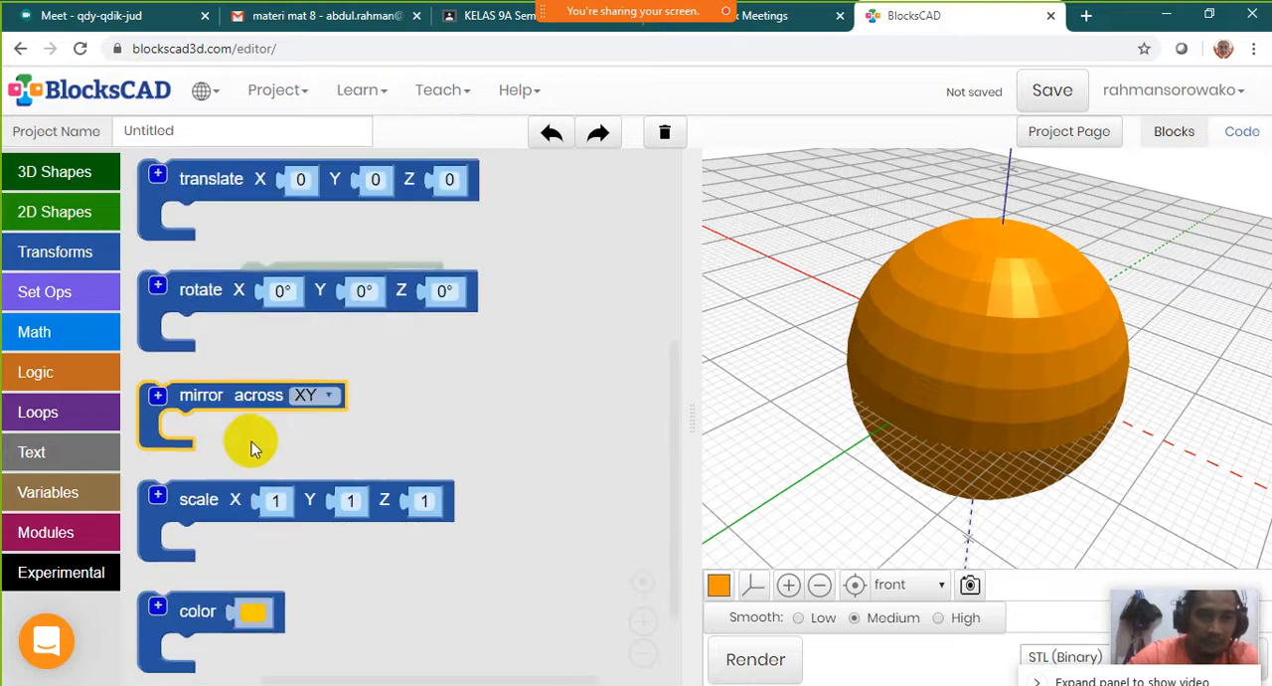
scroll(252, 433, down, 5)
scroll(236, 398, down, 5)
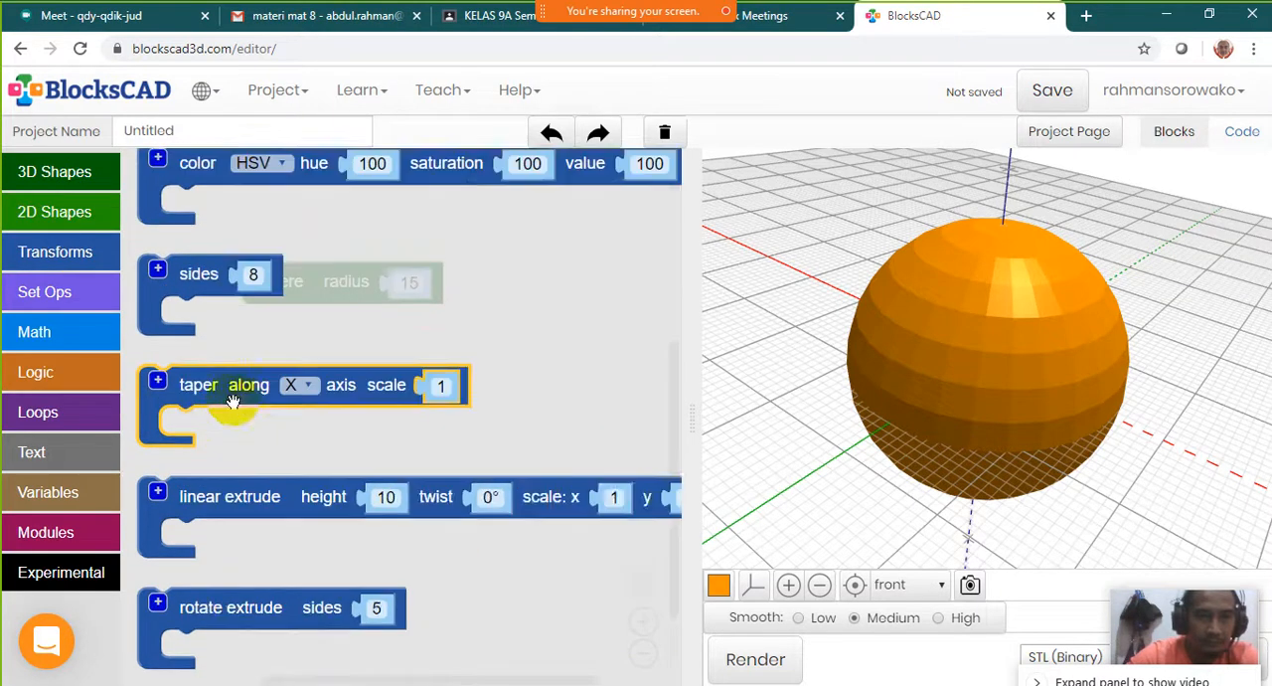
scroll(230, 408, up, 3)
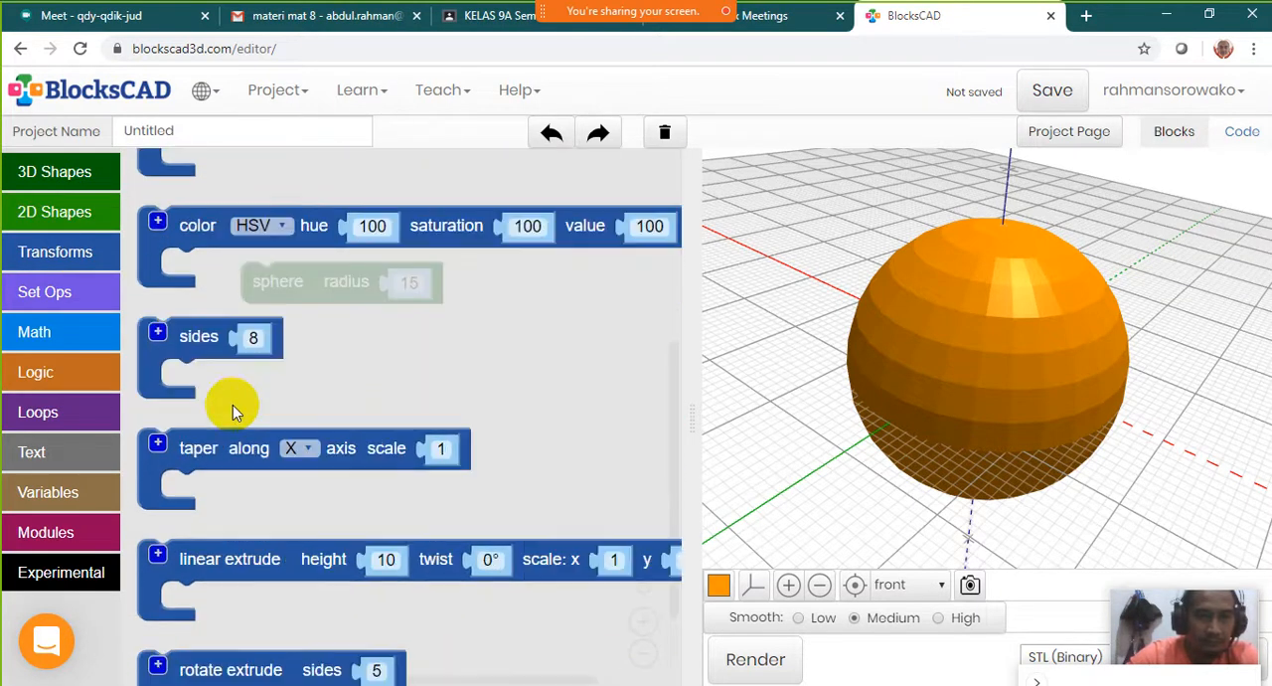
drag(214, 347, 280, 314)
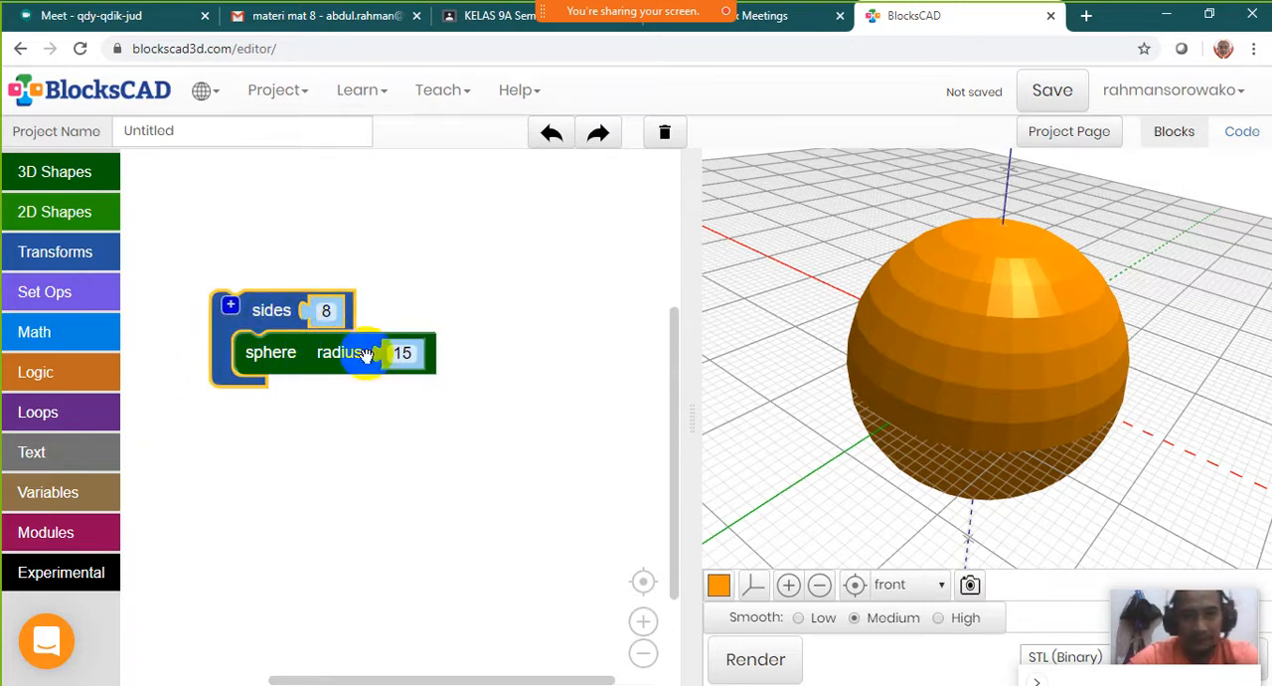
mouse_move(275, 341)
mouse_down()
mouse_move(284, 360)
mouse_move(275, 338)
mouse_up()
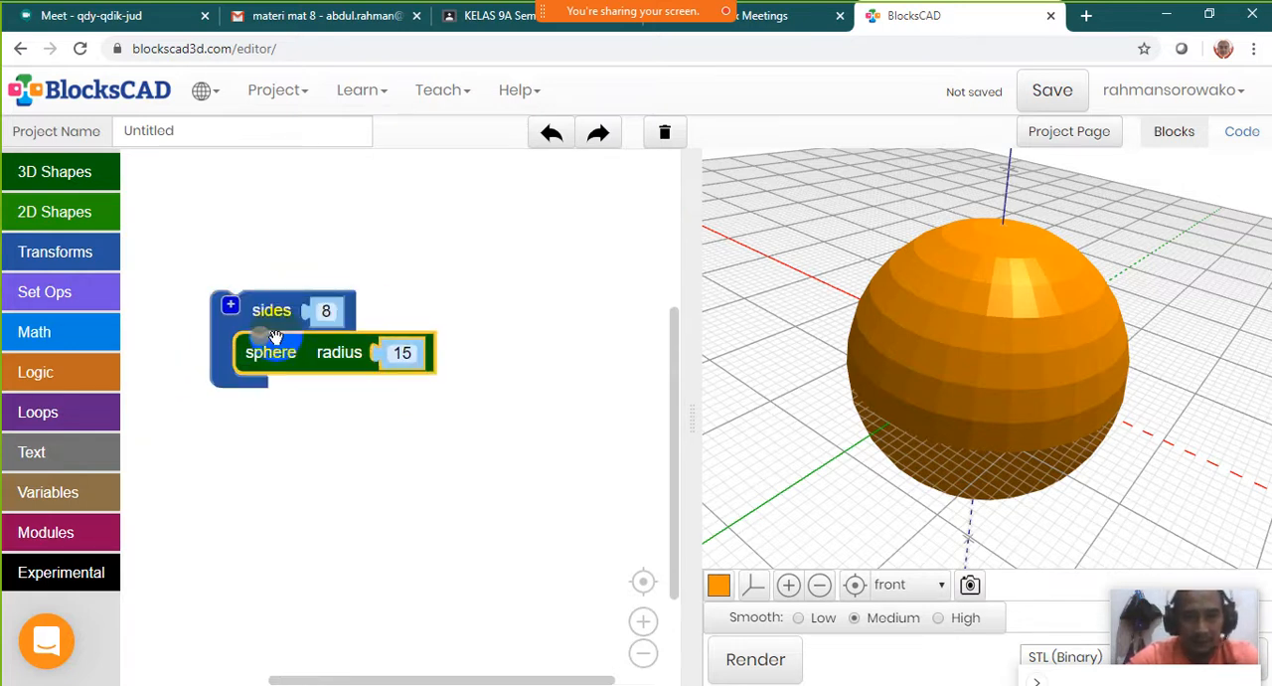
Render the sphere with 8 sides, recentre the 3D view and examine the faceted shape
click(749, 660)
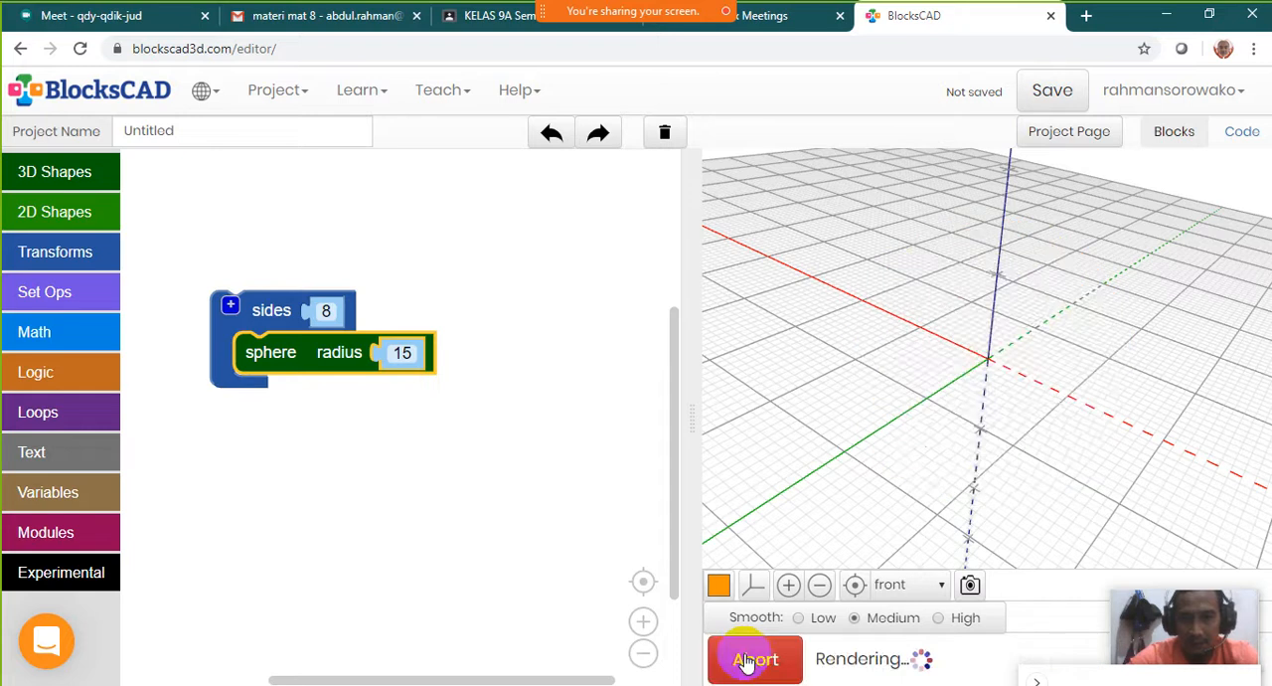
drag(1173, 398, 887, 290)
click(855, 586)
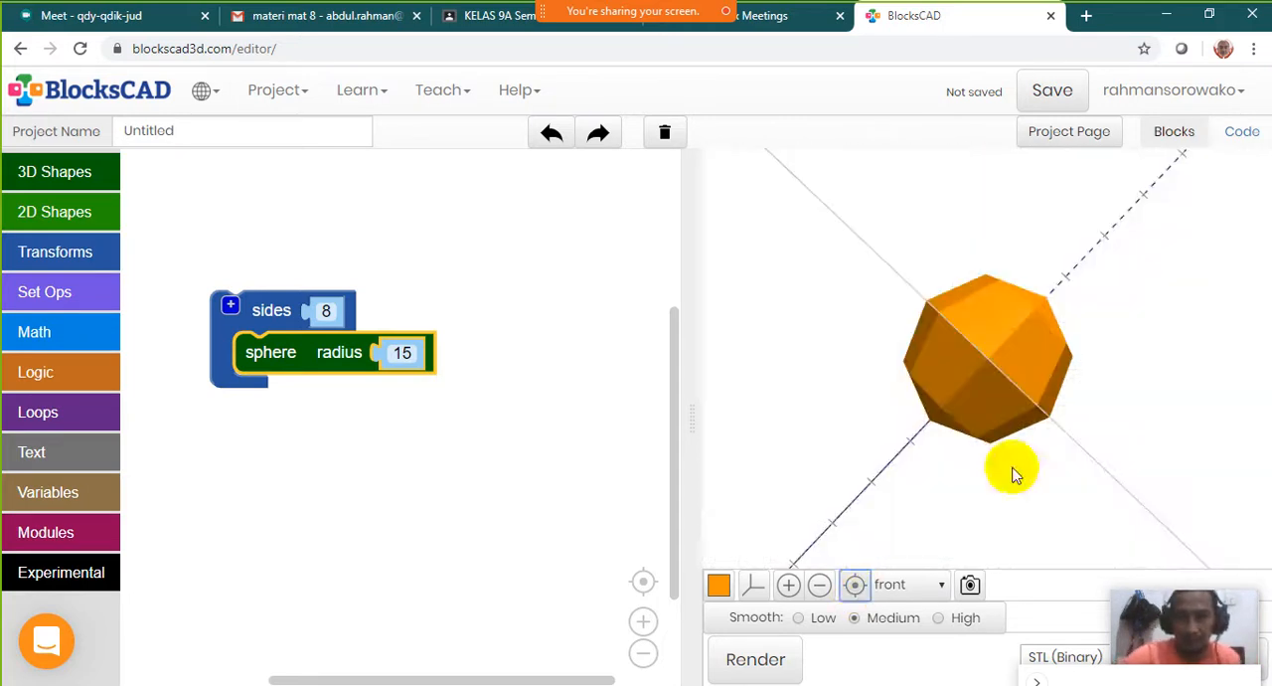
drag(1014, 471, 434, 407)
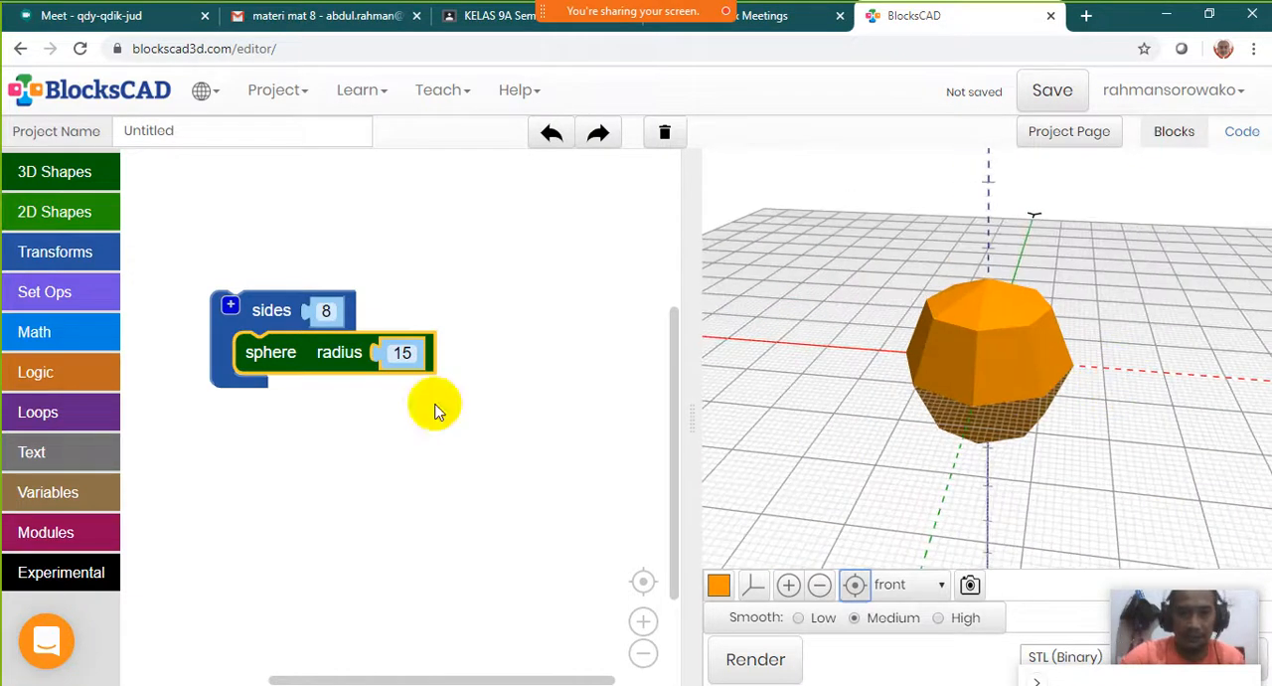
Try sides values of 25 and 50 for the sphere, rendering the model with each
click(332, 312)
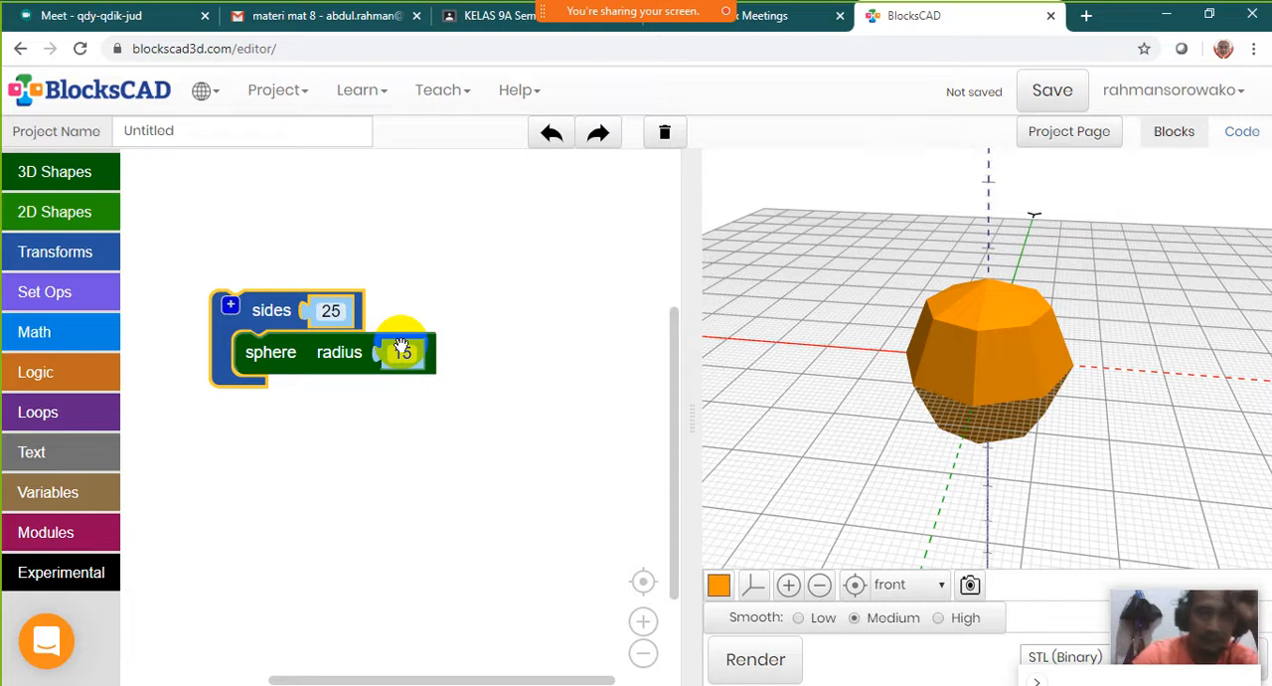
click(758, 668)
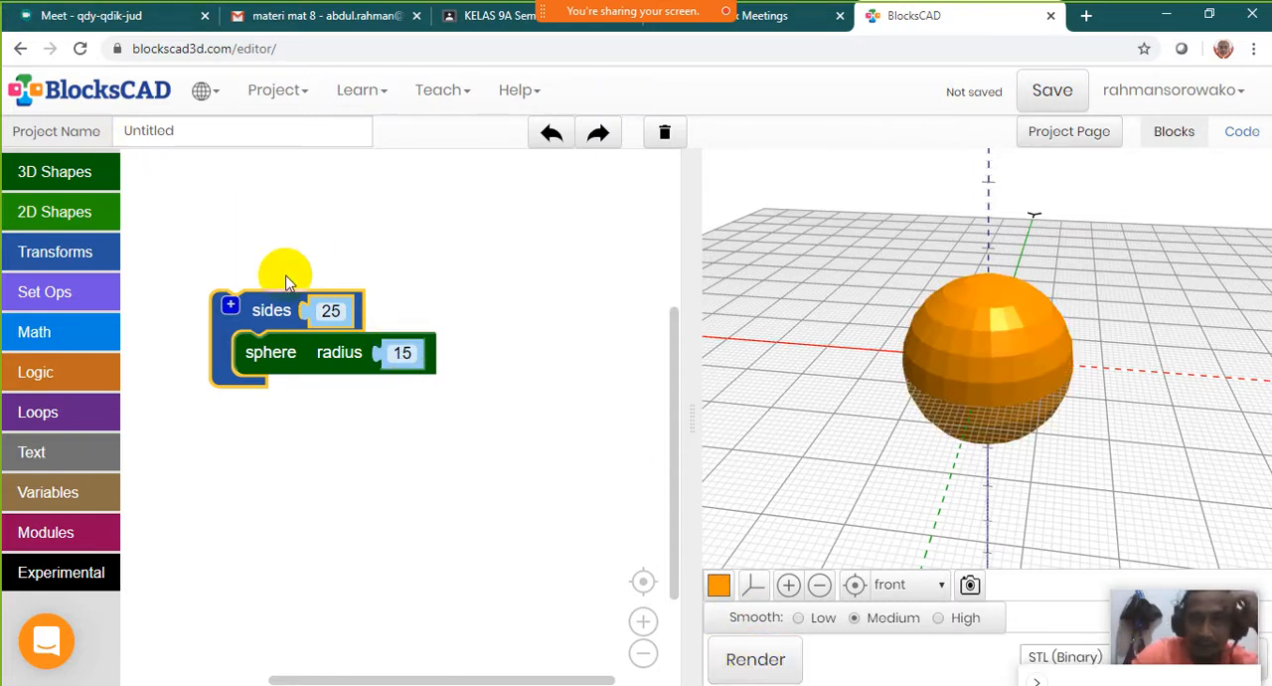
click(329, 312)
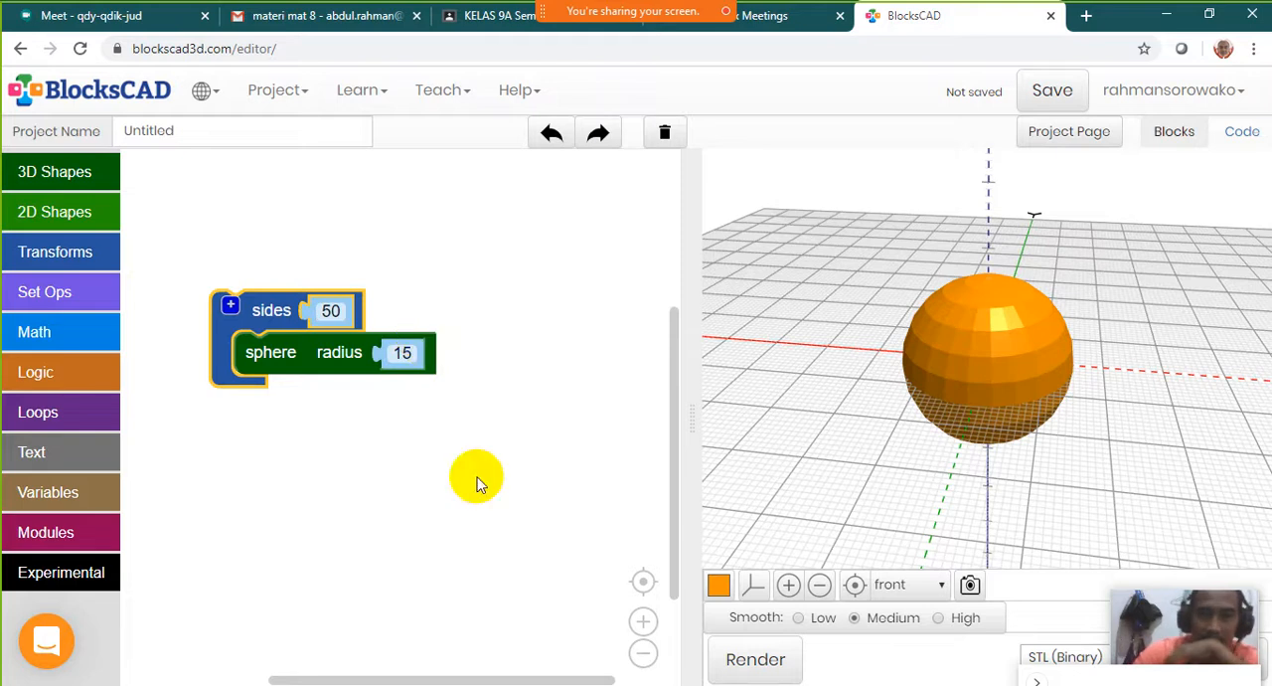
click(756, 660)
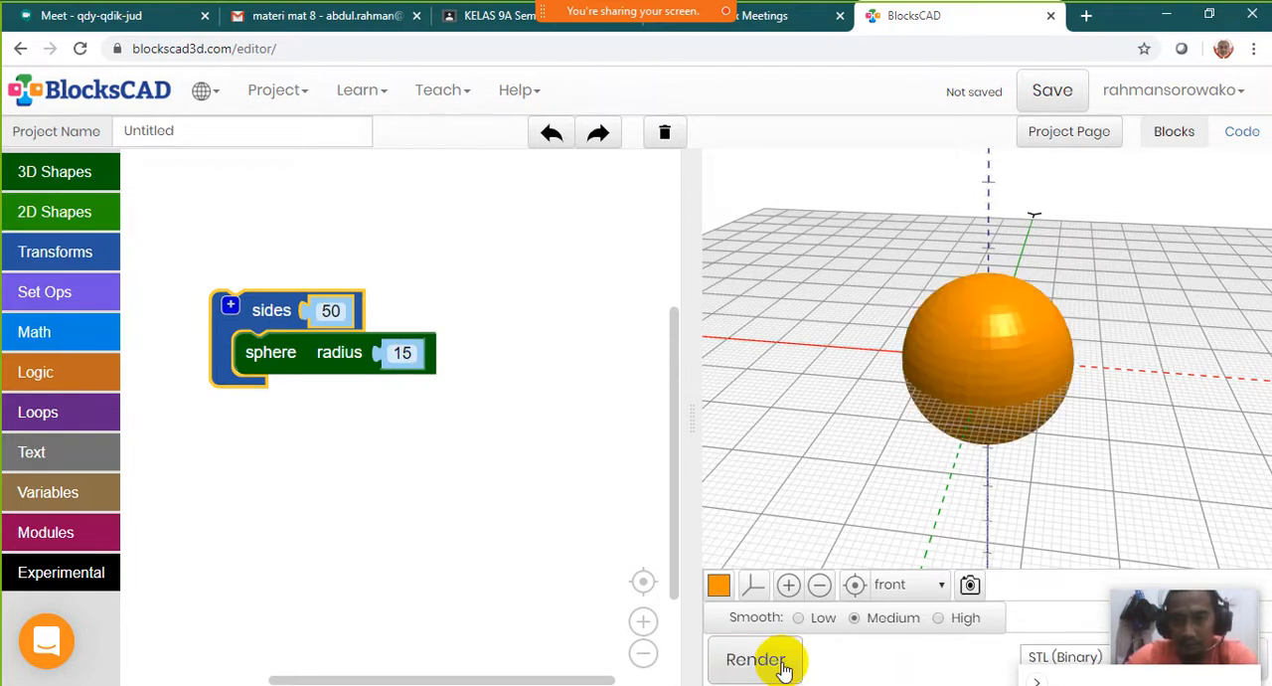
mouse_move(1014, 353)
mouse_down()
mouse_move(929, 369)
mouse_move(1008, 388)
mouse_move(985, 321)
mouse_move(1008, 358)
mouse_move(1012, 230)
mouse_move(1096, 327)
mouse_move(986, 341)
mouse_move(1082, 324)
mouse_up()
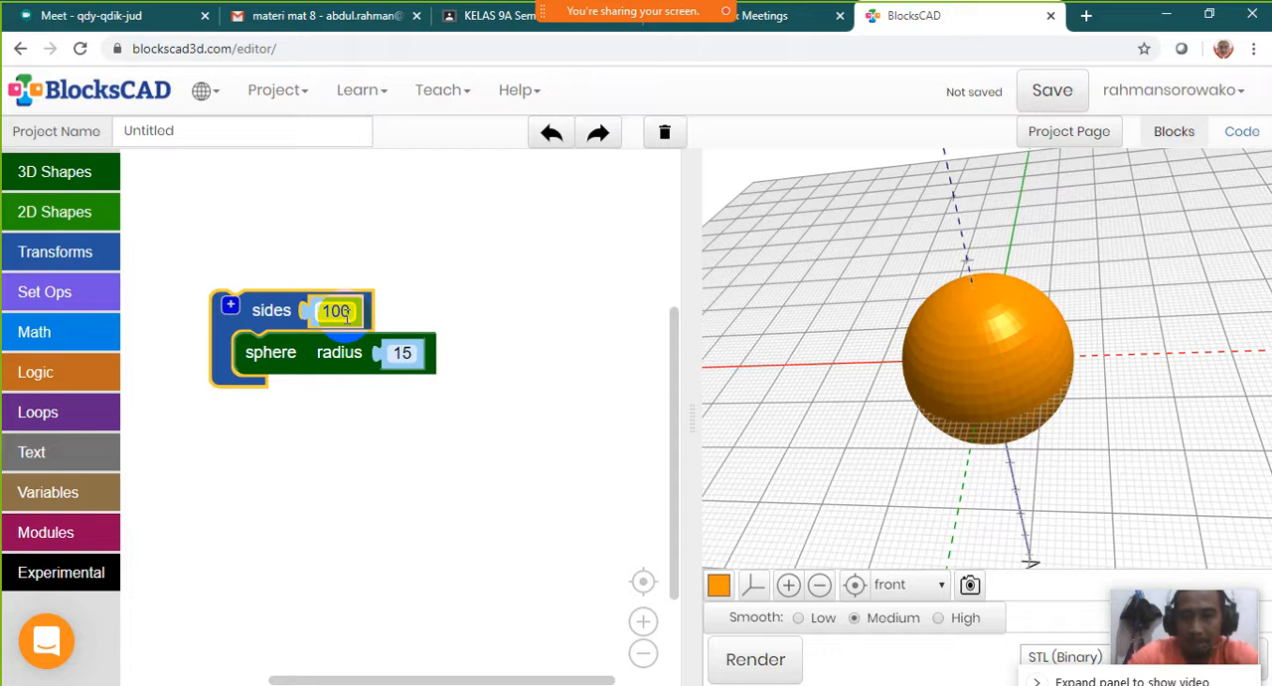
Set the sides block to 100, render the sphere and examine its smoothness from several angles
click(760, 662)
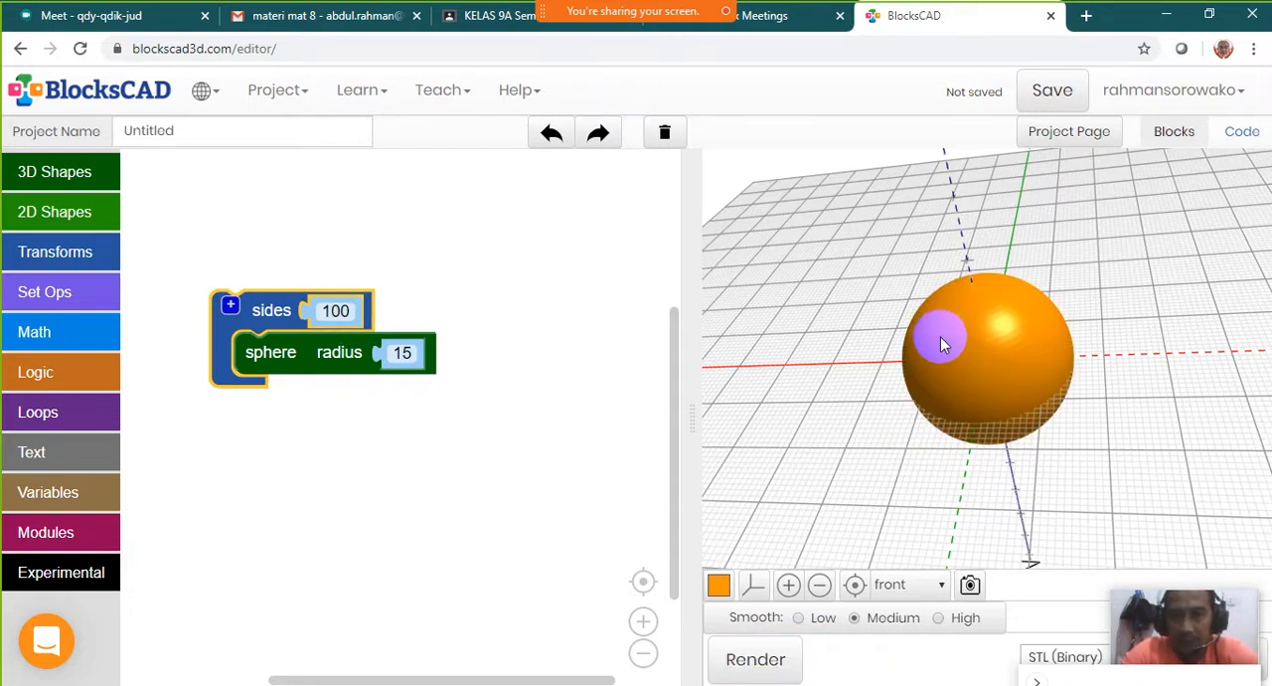
drag(943, 341, 1051, 405)
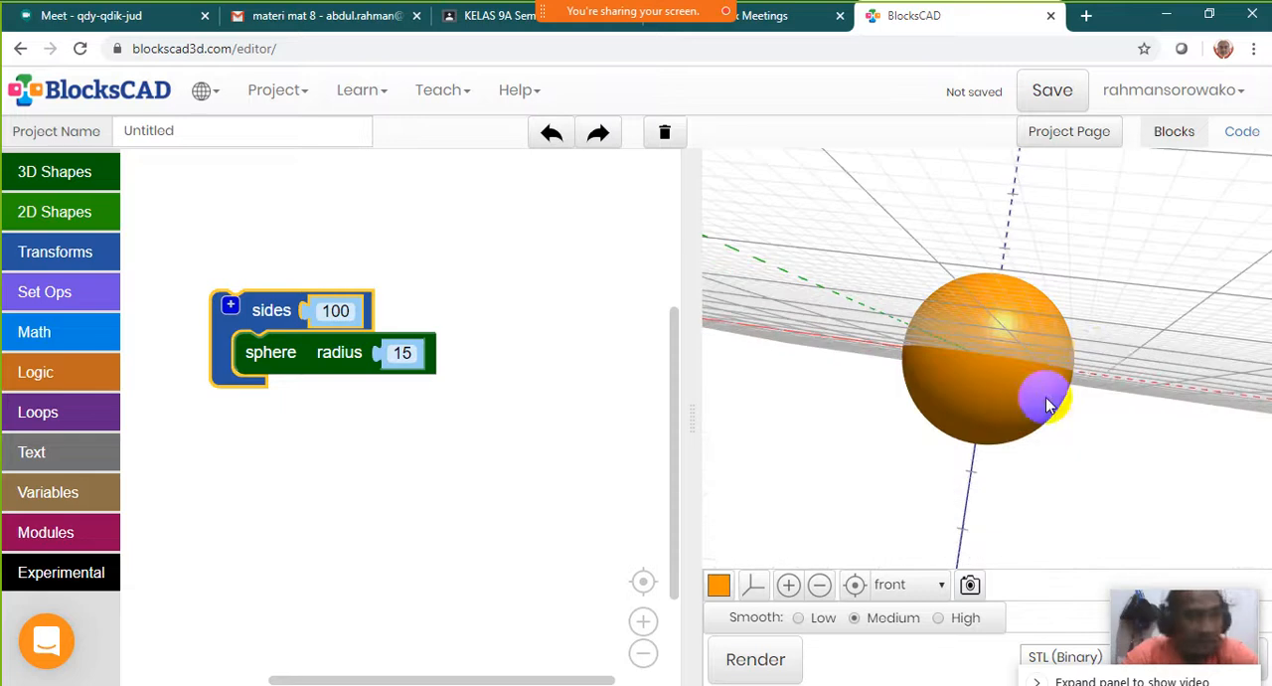
drag(1079, 352, 1031, 321)
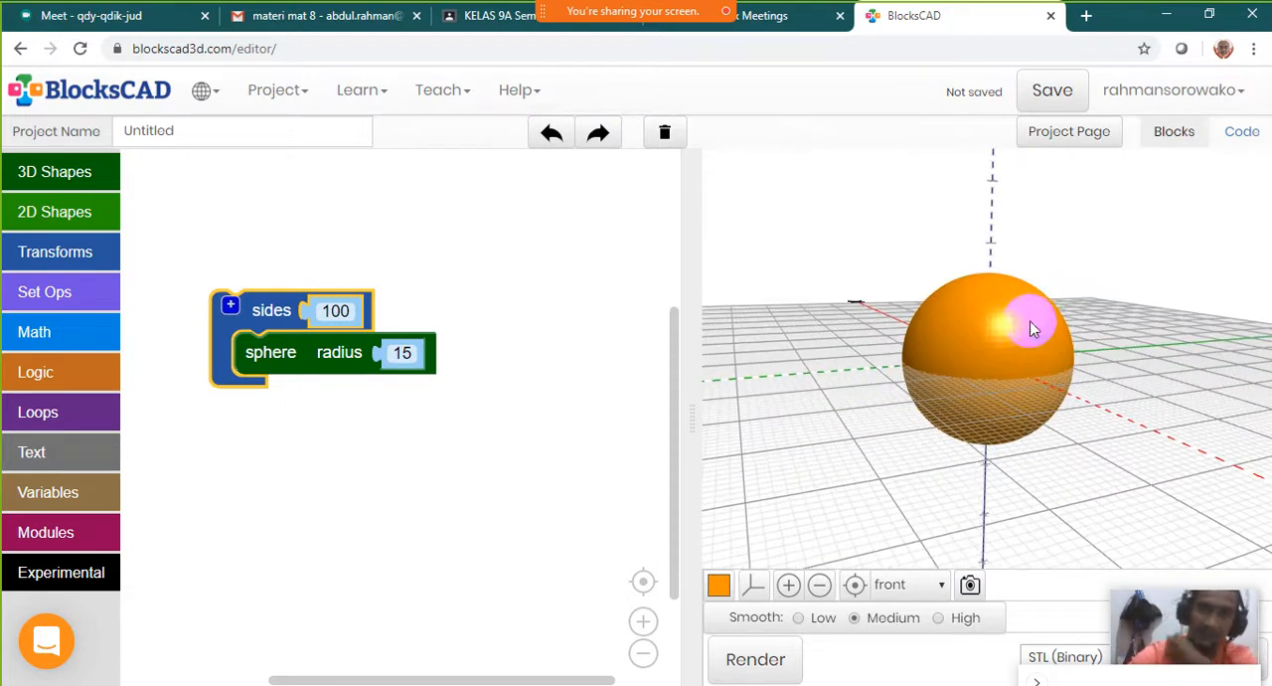
Reposition the sides block, with the sphere block inside it, slightly higher in the workspace
click(369, 462)
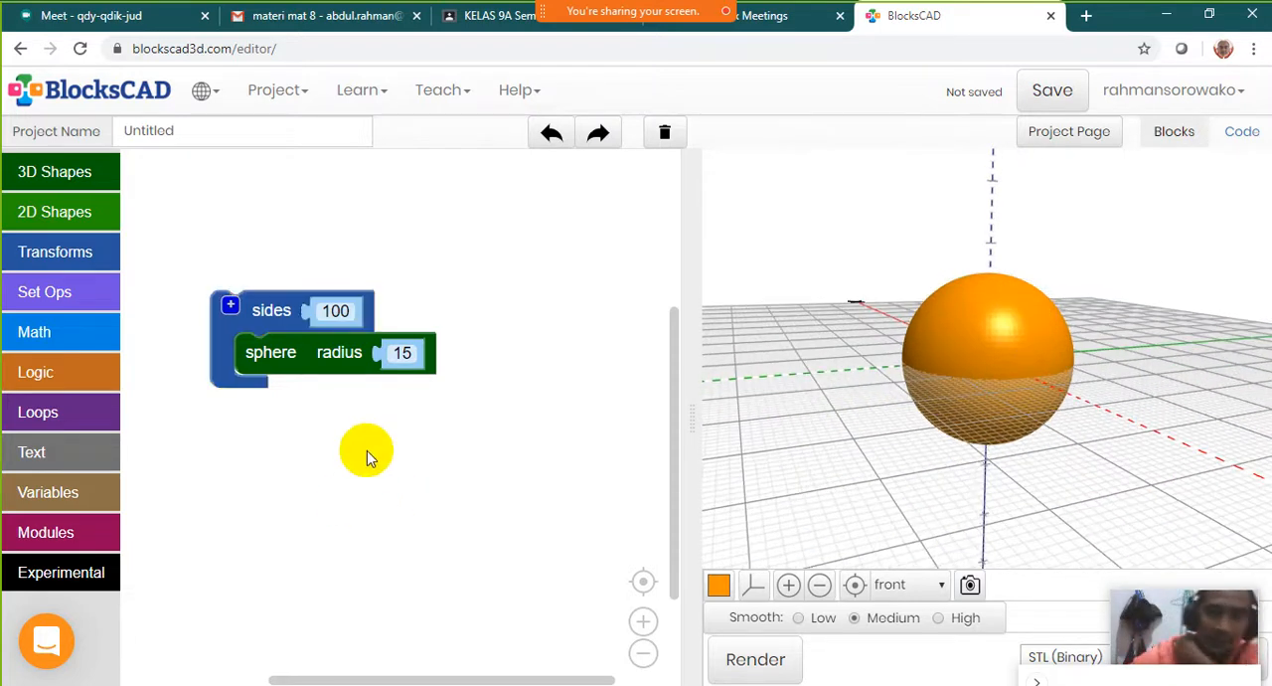
drag(273, 329, 287, 308)
click(295, 395)
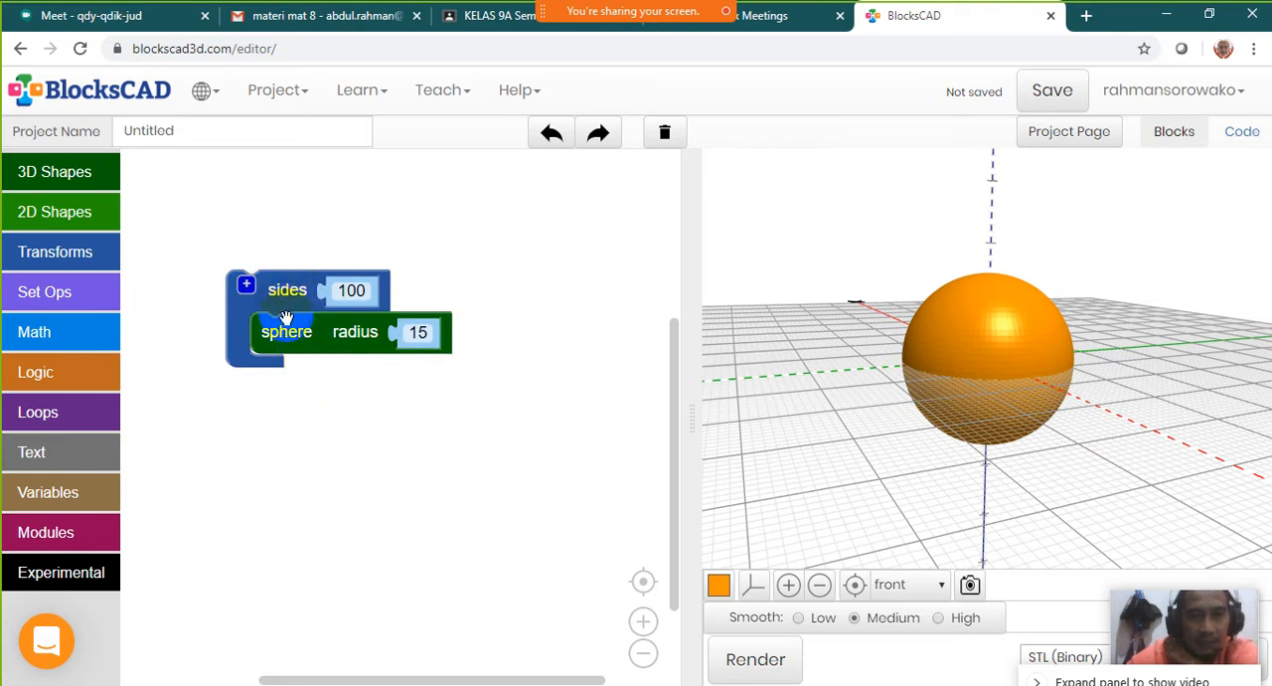
click(719, 584)
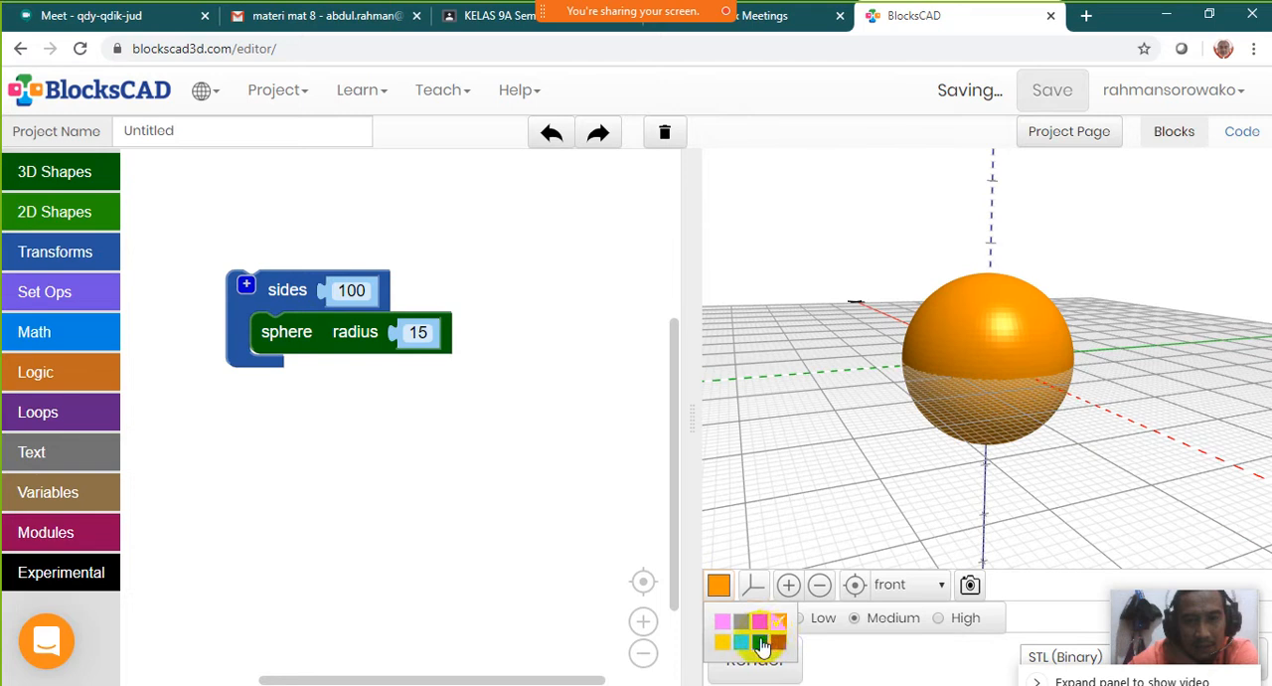
click(361, 416)
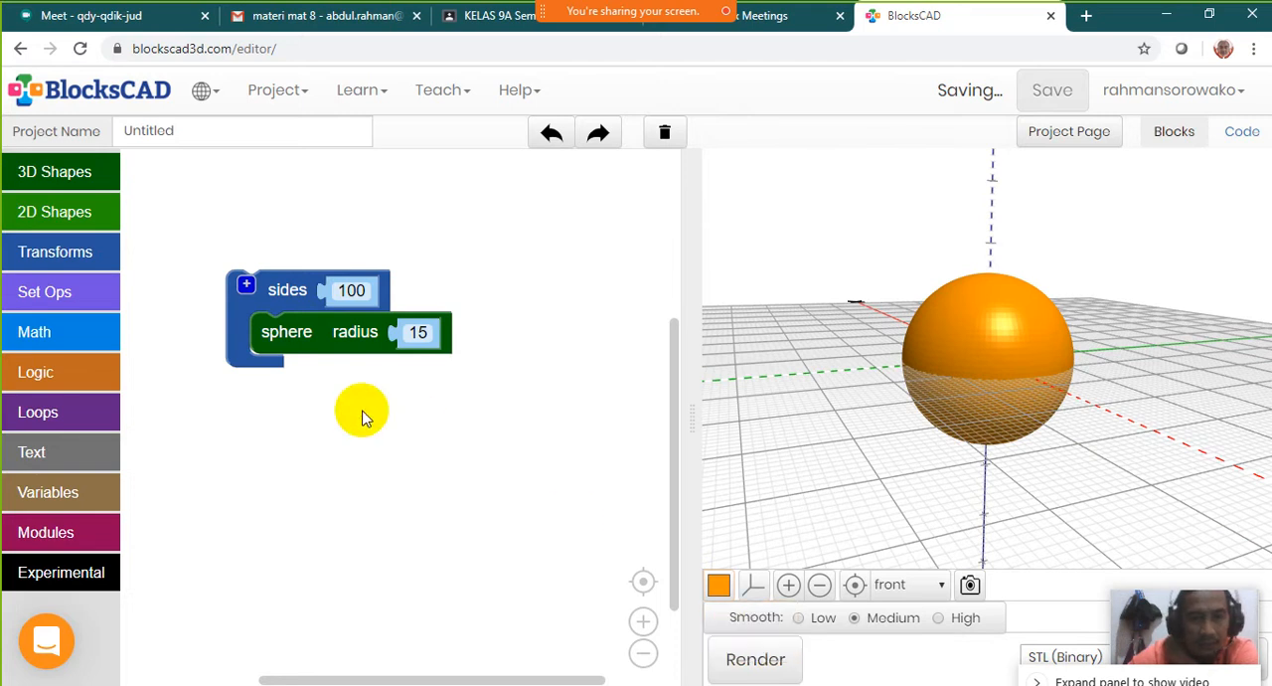
click(287, 328)
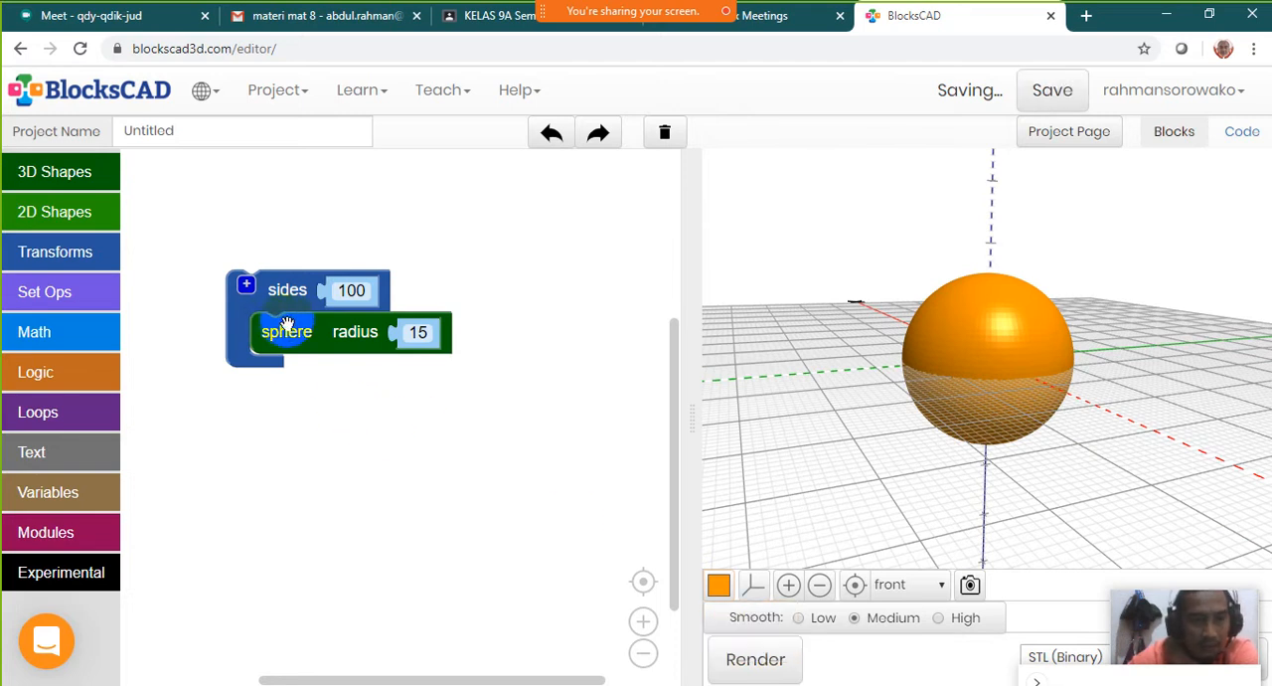
Wrap a color block around the sphere block and nest both inside the sides block
click(62, 252)
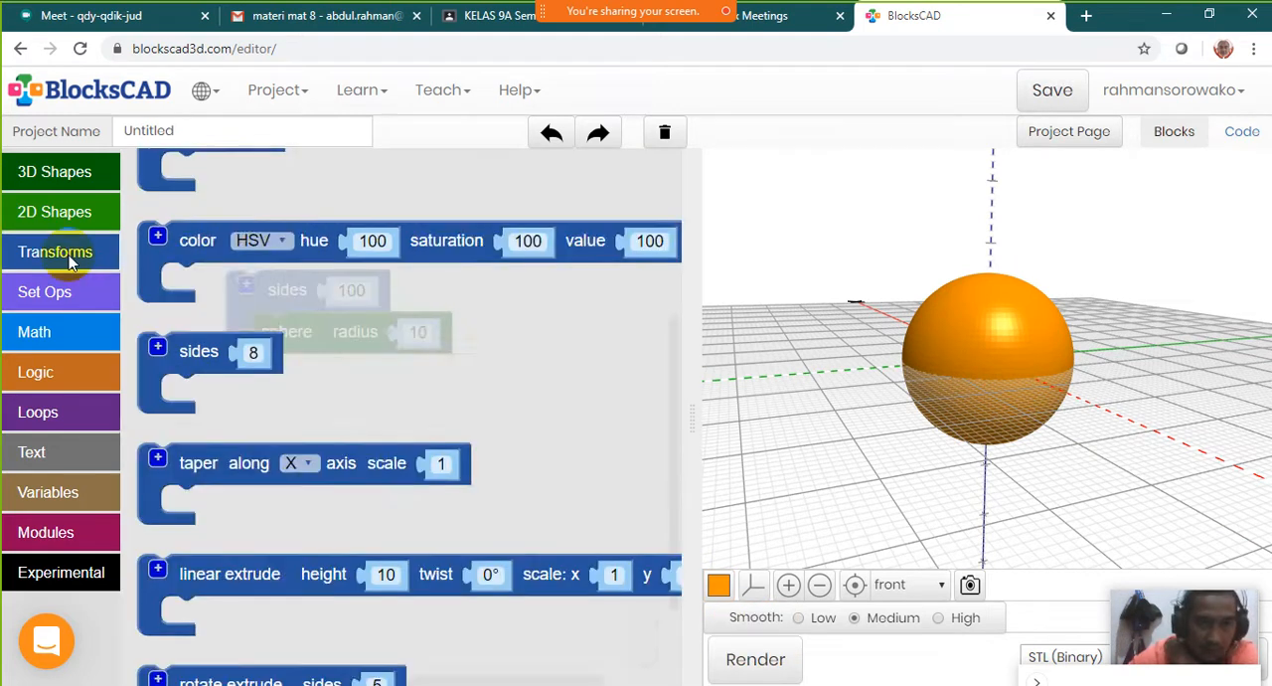
scroll(273, 398, down, 3)
scroll(277, 385, up, 3)
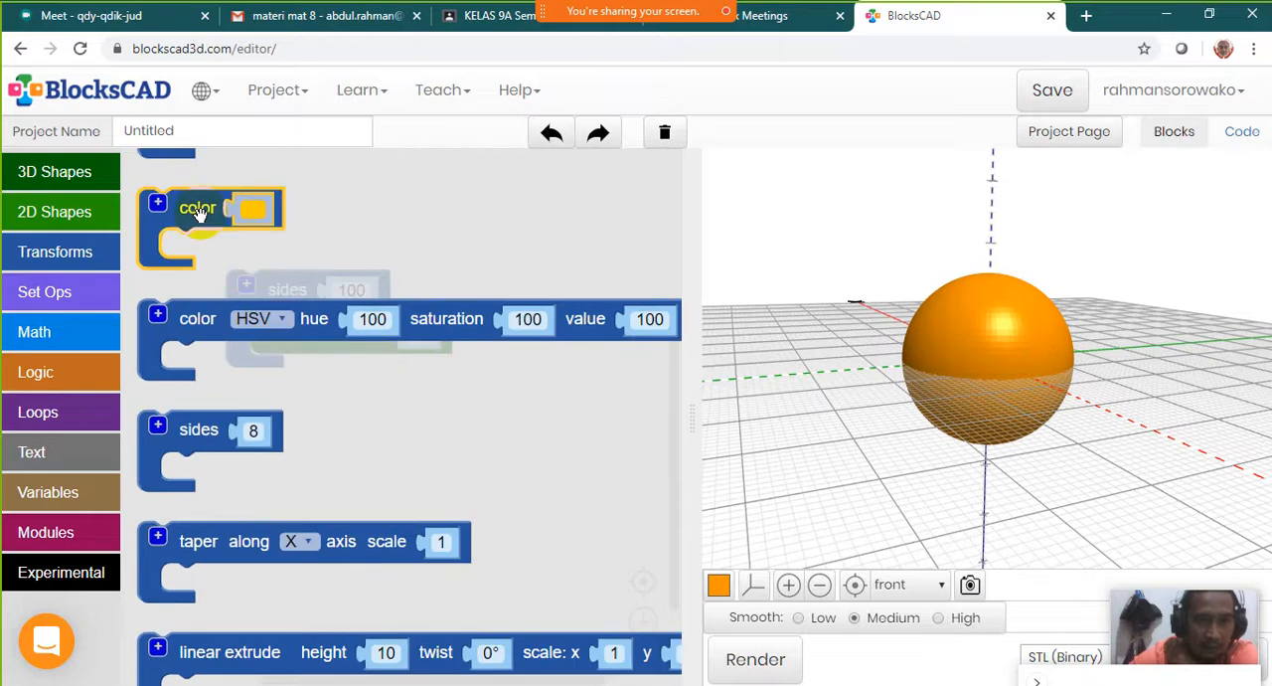
drag(199, 213, 266, 436)
drag(309, 338, 286, 479)
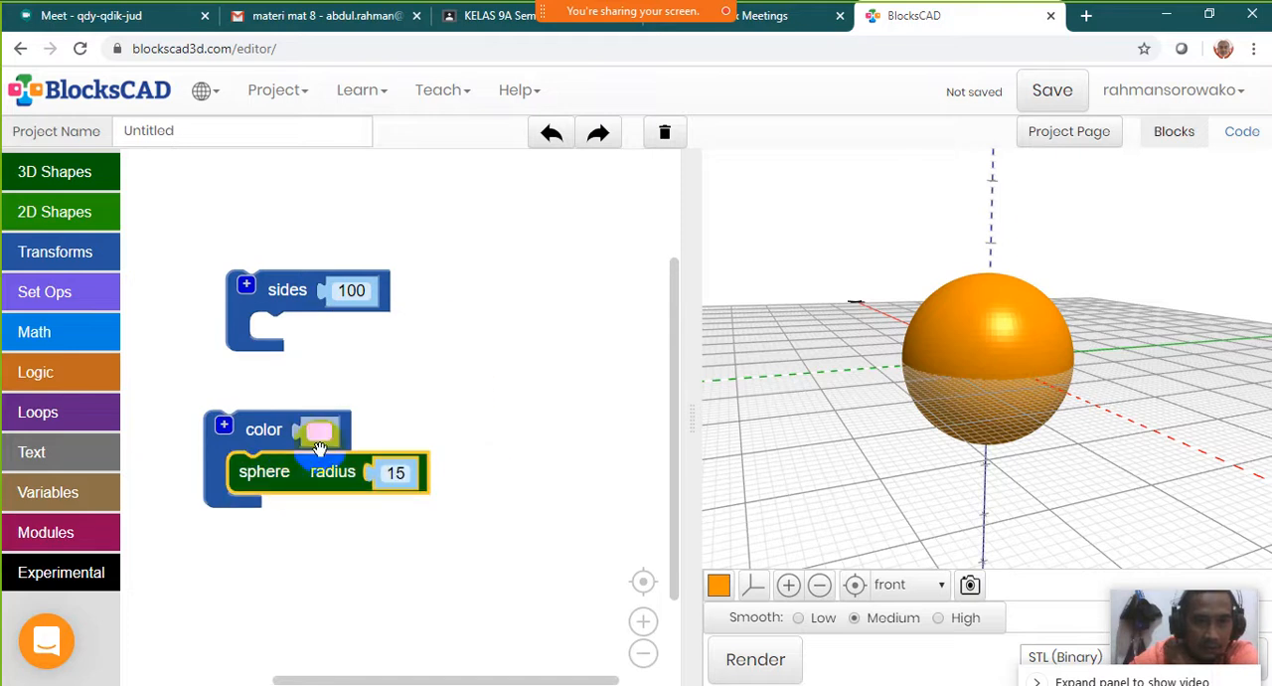
drag(273, 293, 225, 401)
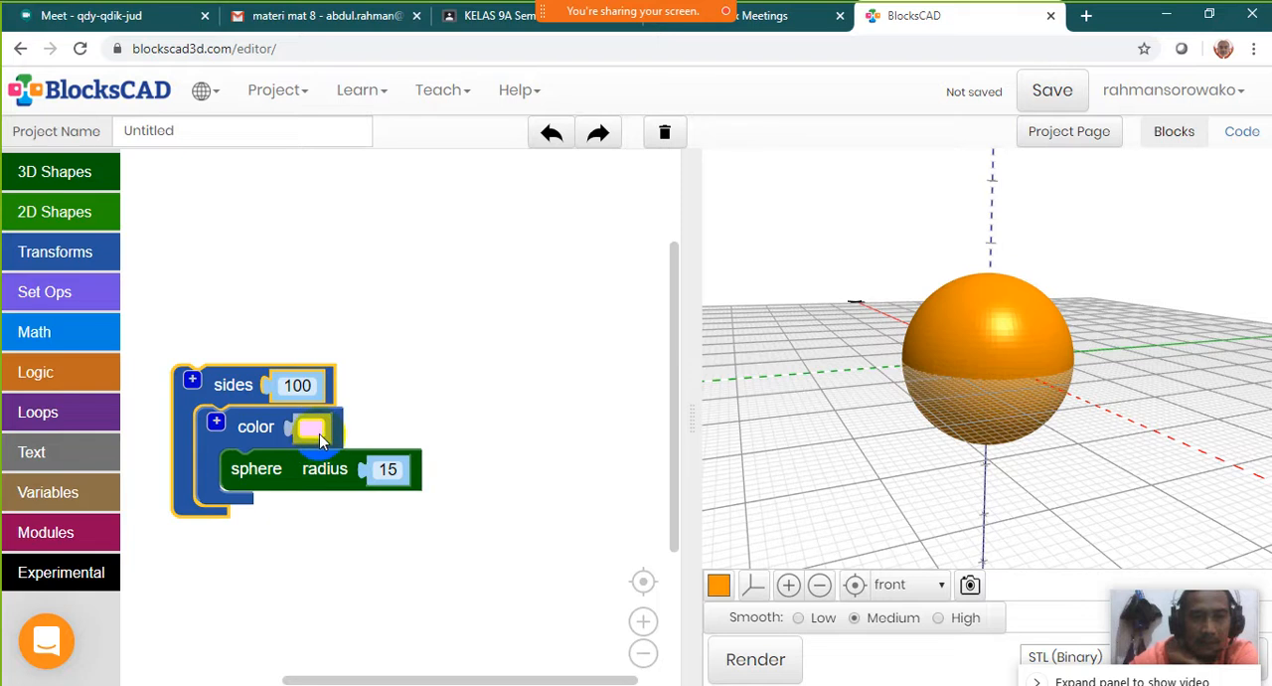
Set the color block to dark purple, RGB (51, 0, 51), and render the sphere
click(319, 435)
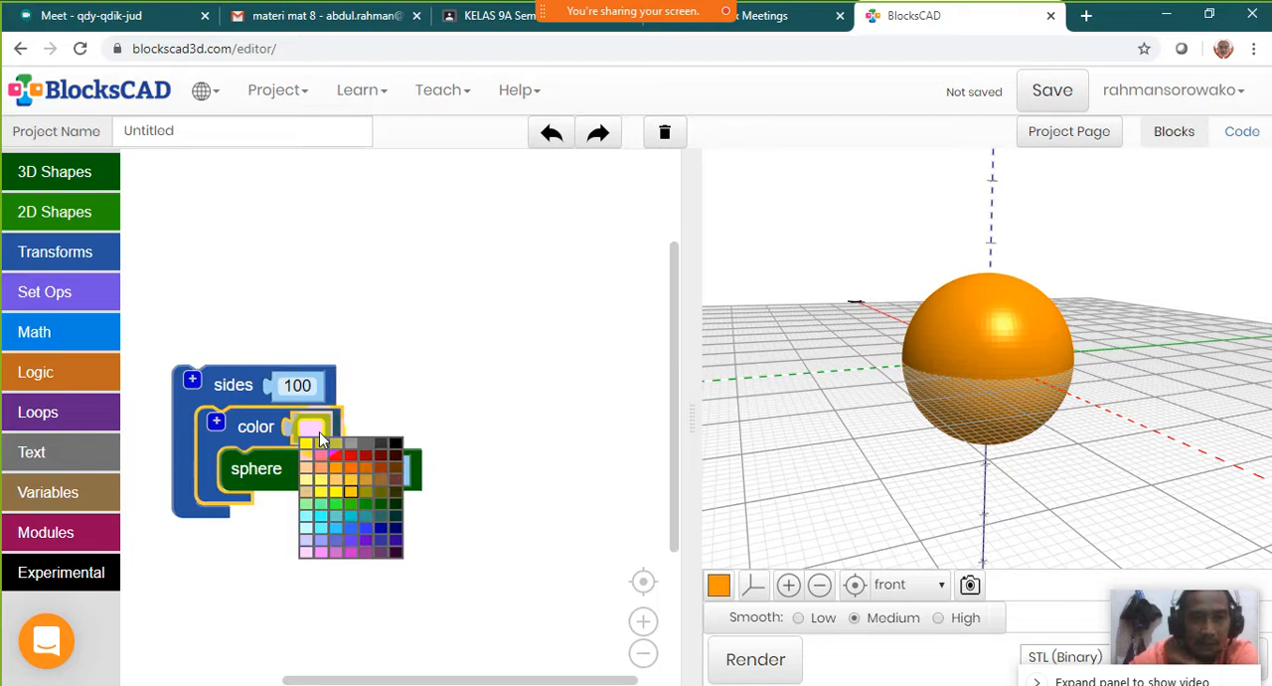
click(395, 554)
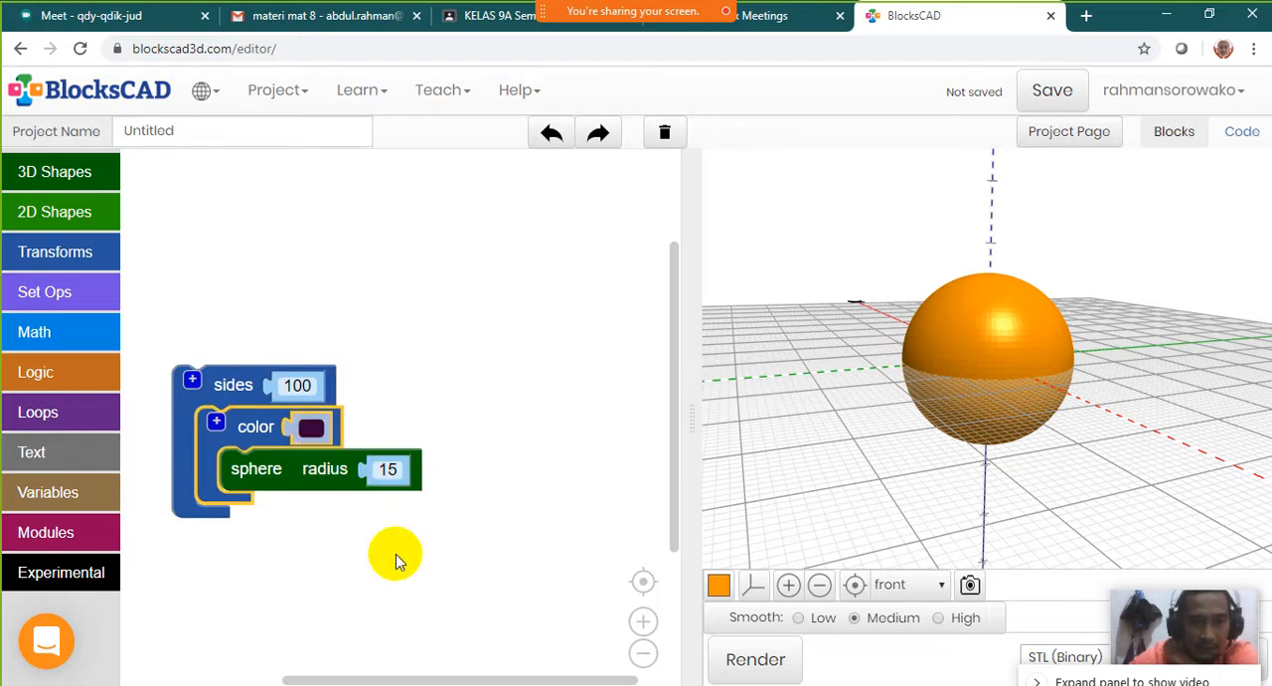
click(782, 668)
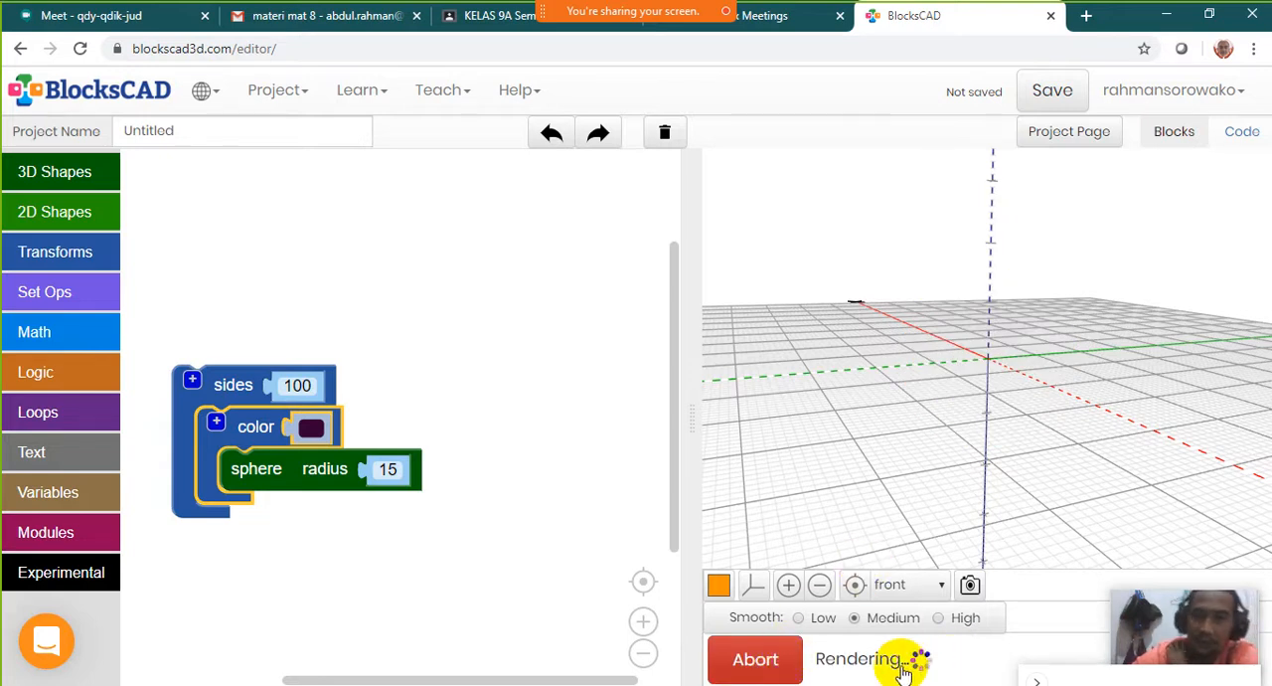
drag(979, 354, 952, 372)
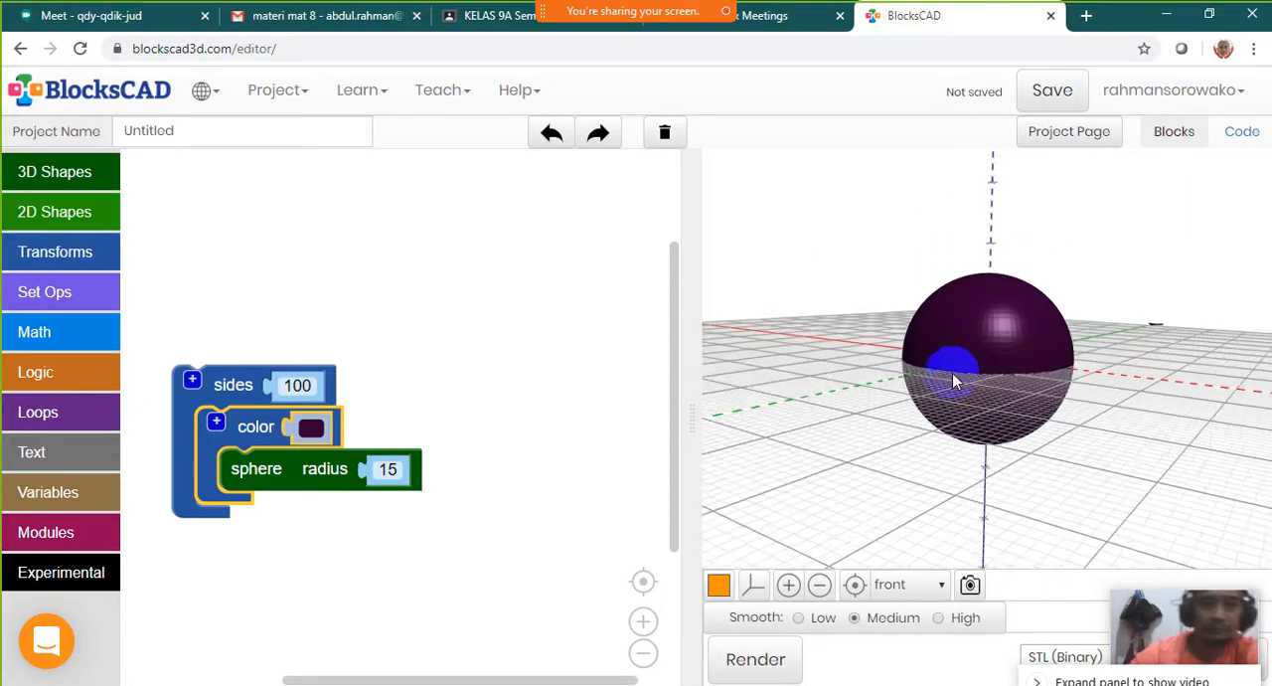
Move the whole stack of sides, color and sphere blocks higher in the workspace and deselect it
drag(257, 385, 292, 243)
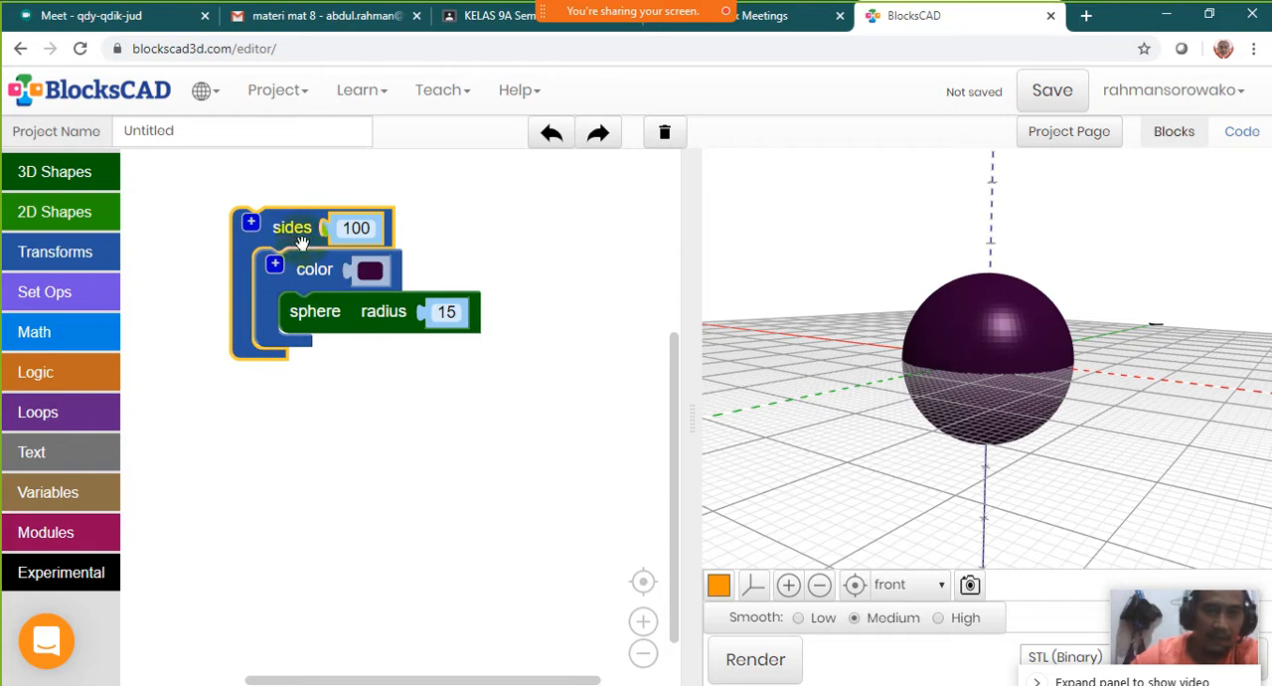
click(337, 388)
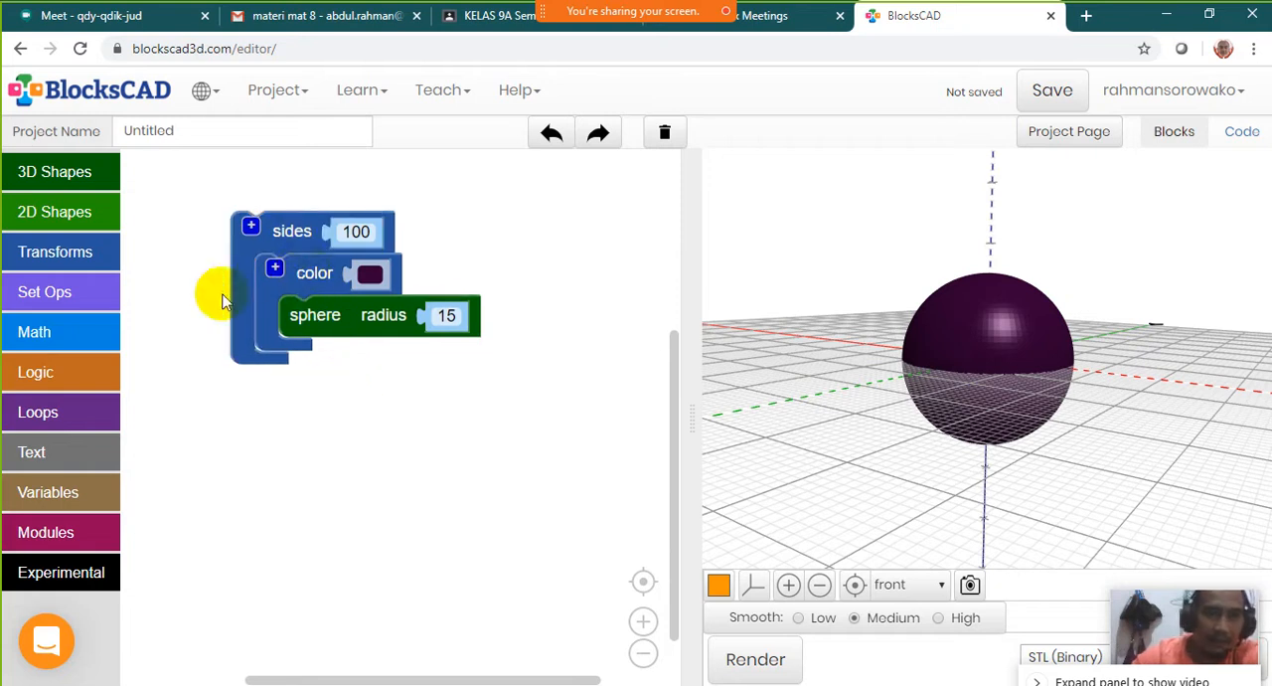
Disable the sides block with its nested color and sphere blocks, render, and move the disabled stack slightly higher
right_click(298, 247)
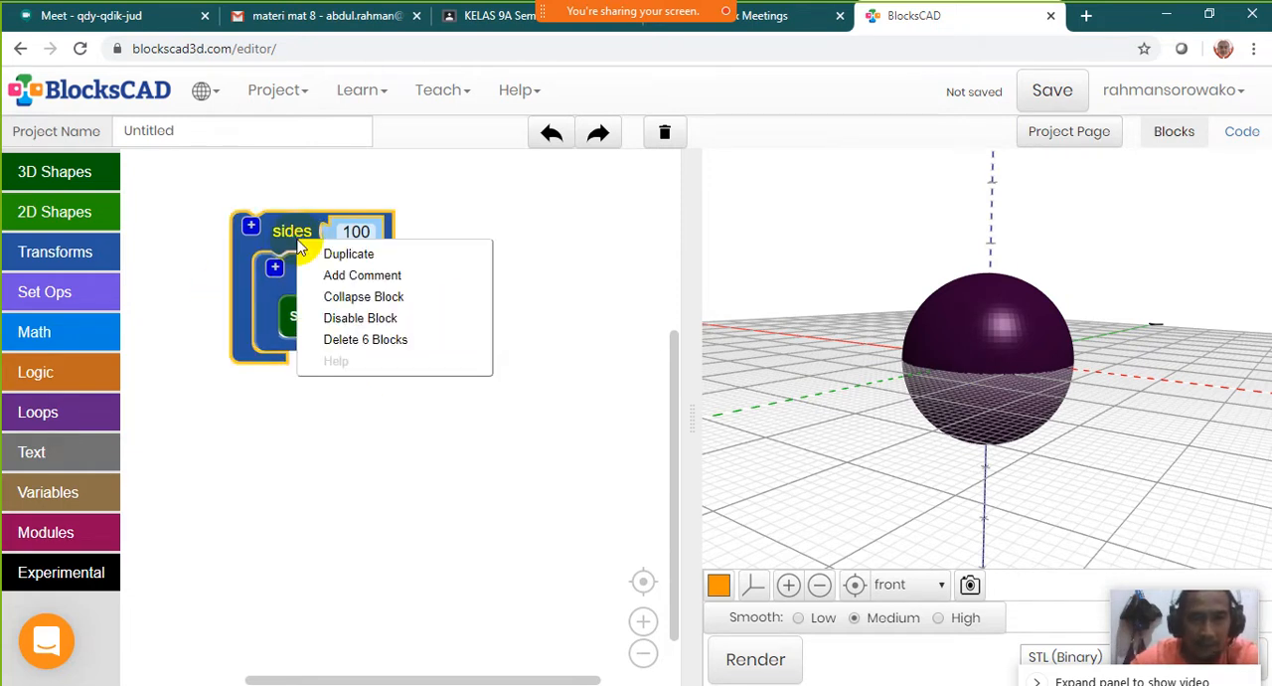
click(383, 320)
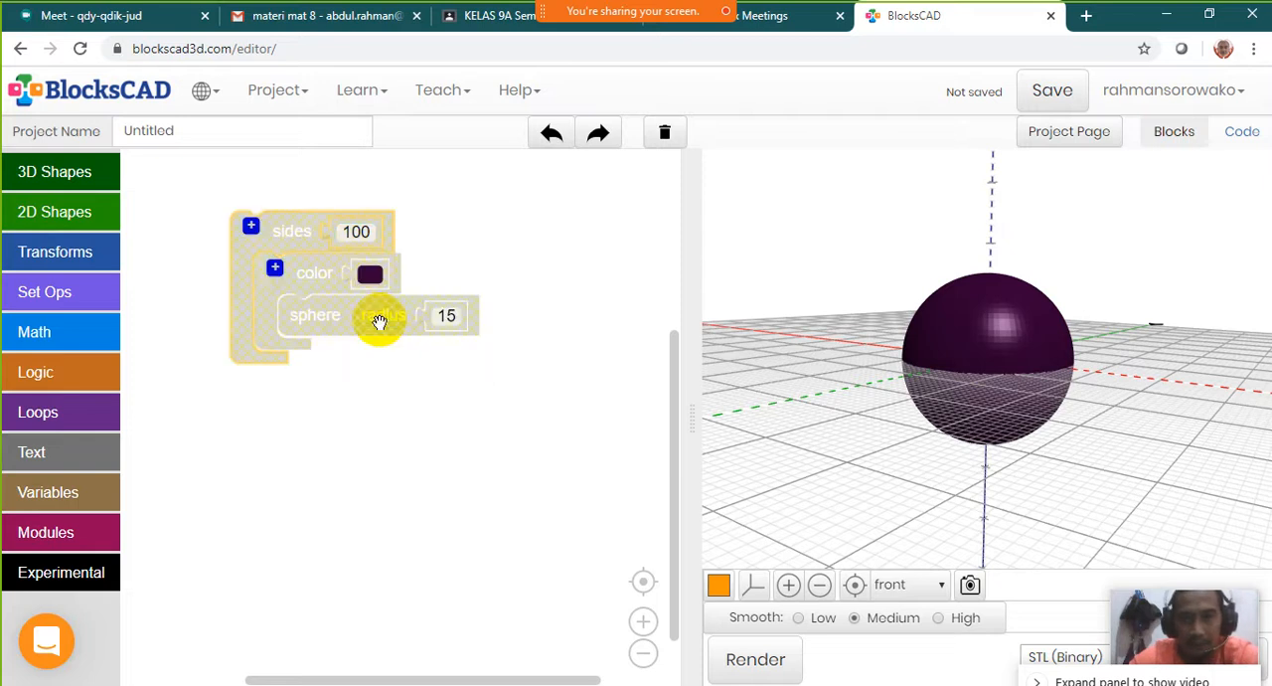
click(793, 671)
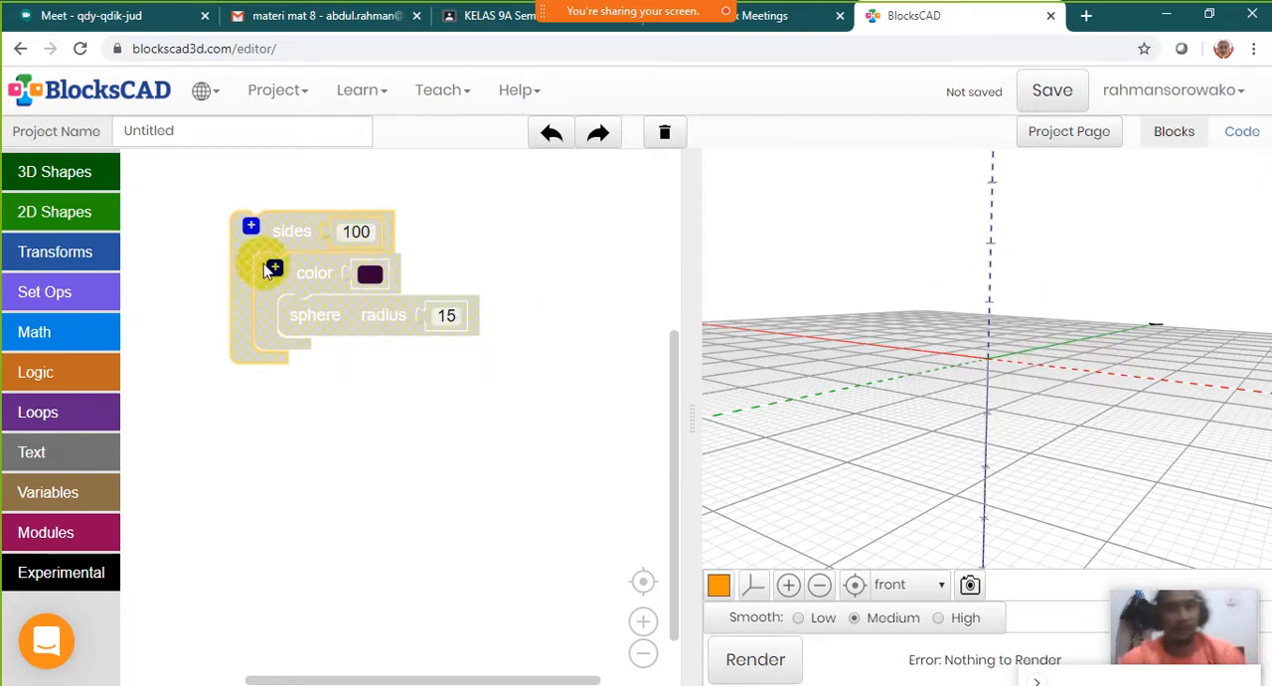
drag(283, 237, 345, 211)
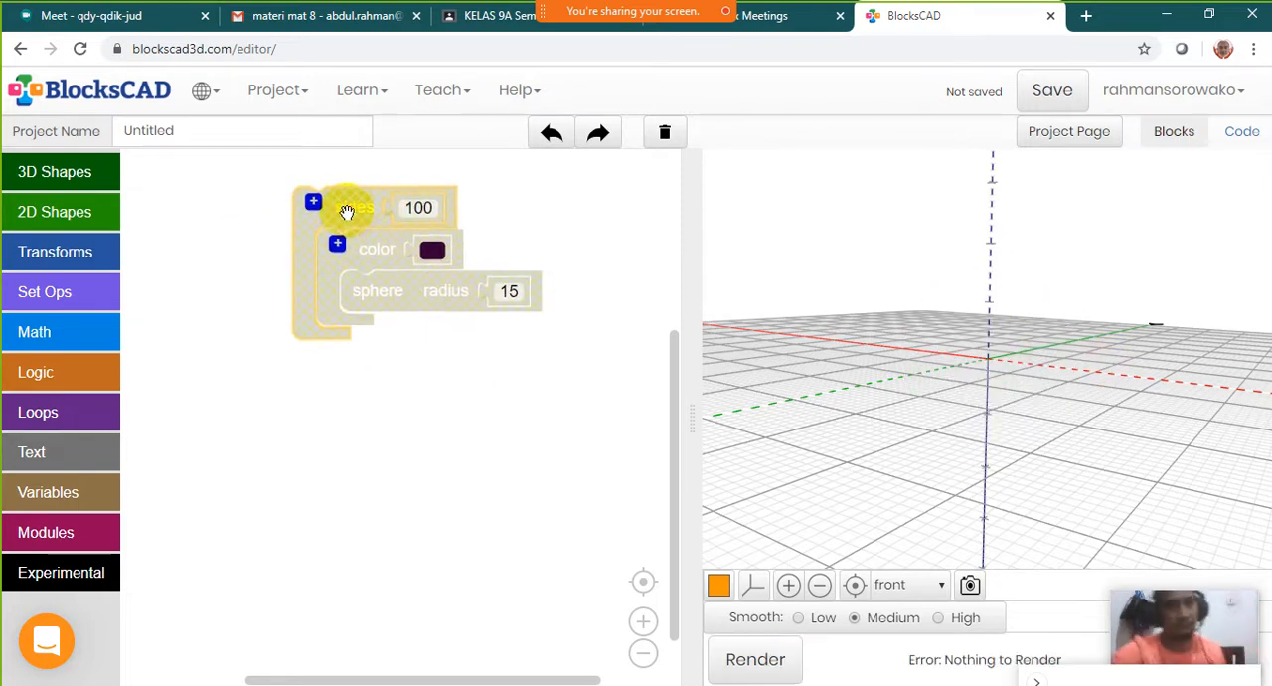
Add a cube block to the workspace below the disabled sphere stack
click(70, 178)
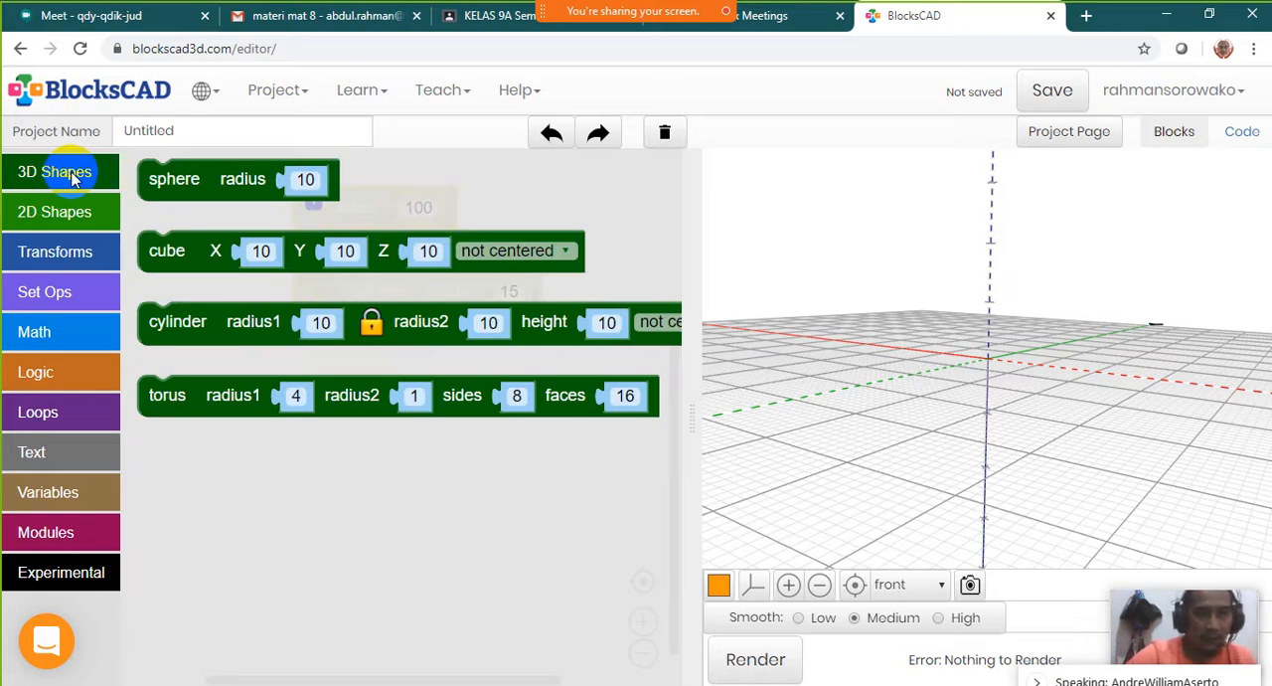
click(199, 253)
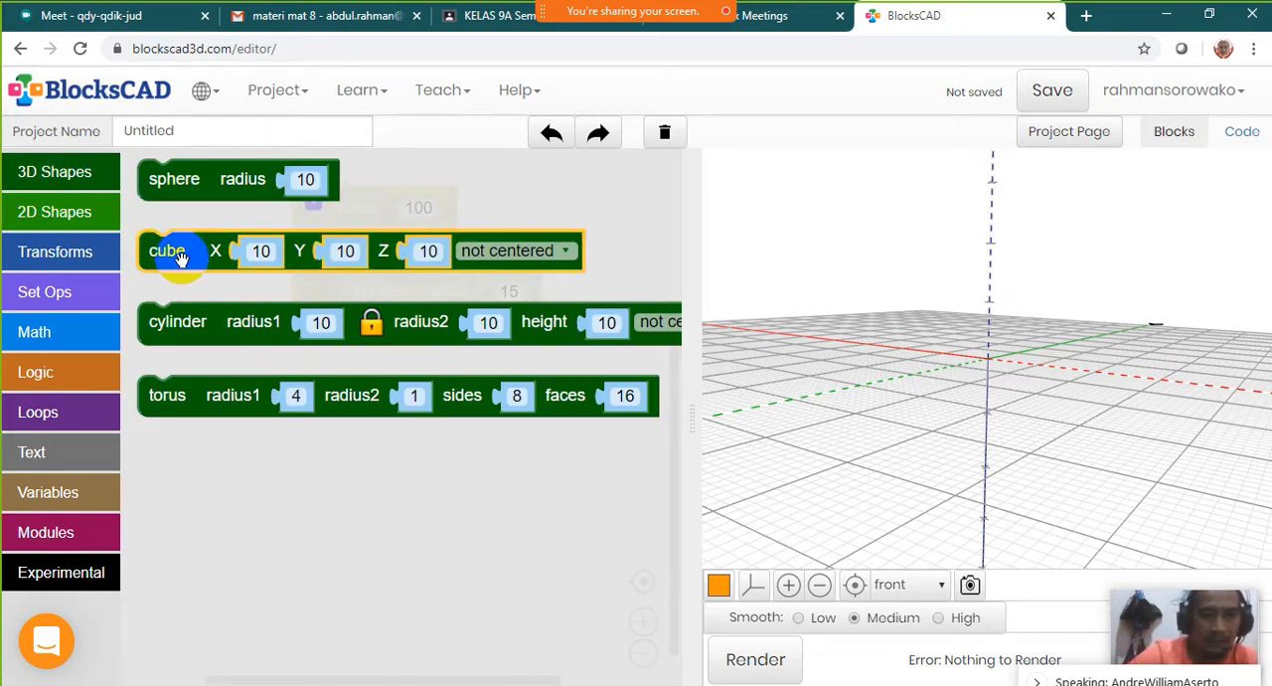
drag(181, 257, 194, 467)
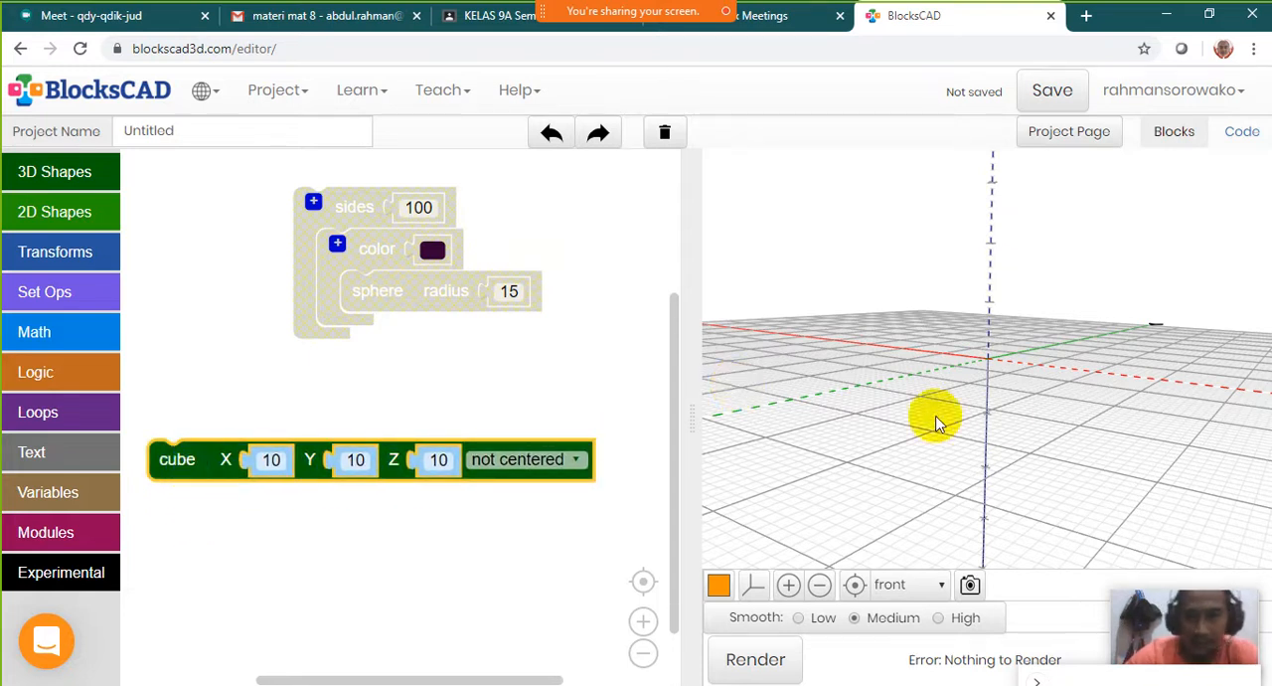
Set the 3D viewer's preset to diagonal and reset the camera to that view
drag(934, 421, 937, 478)
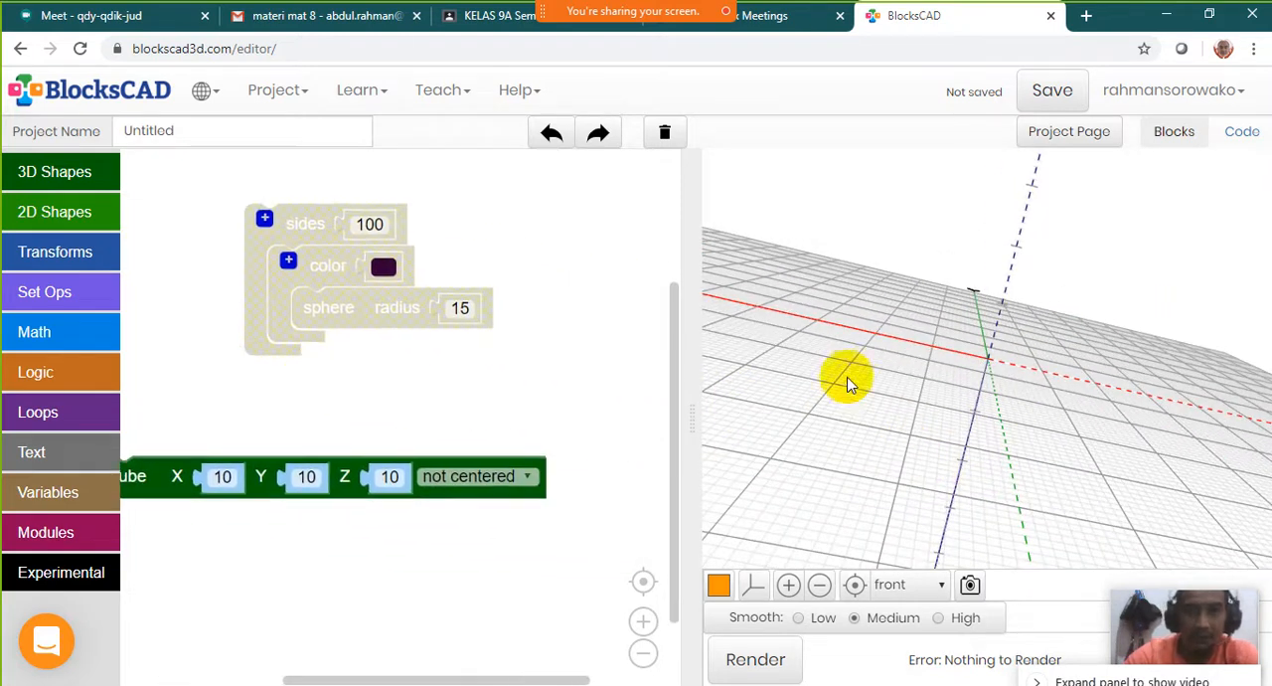
drag(846, 372, 870, 525)
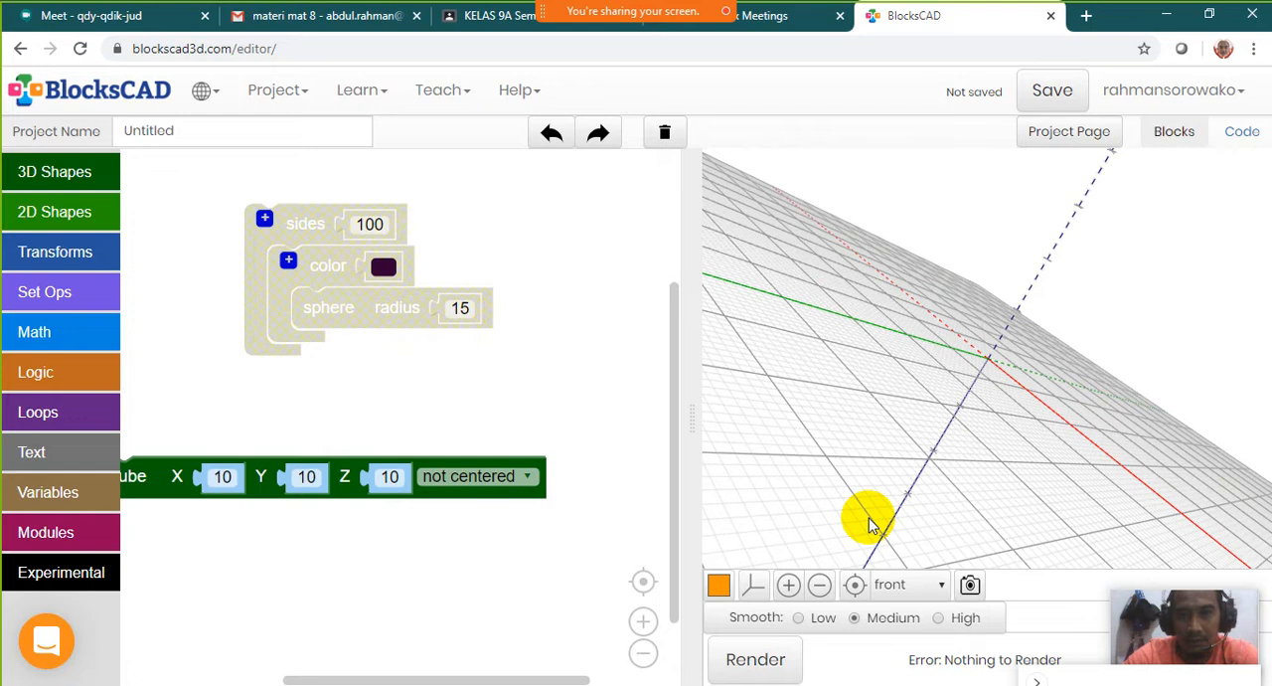
click(855, 595)
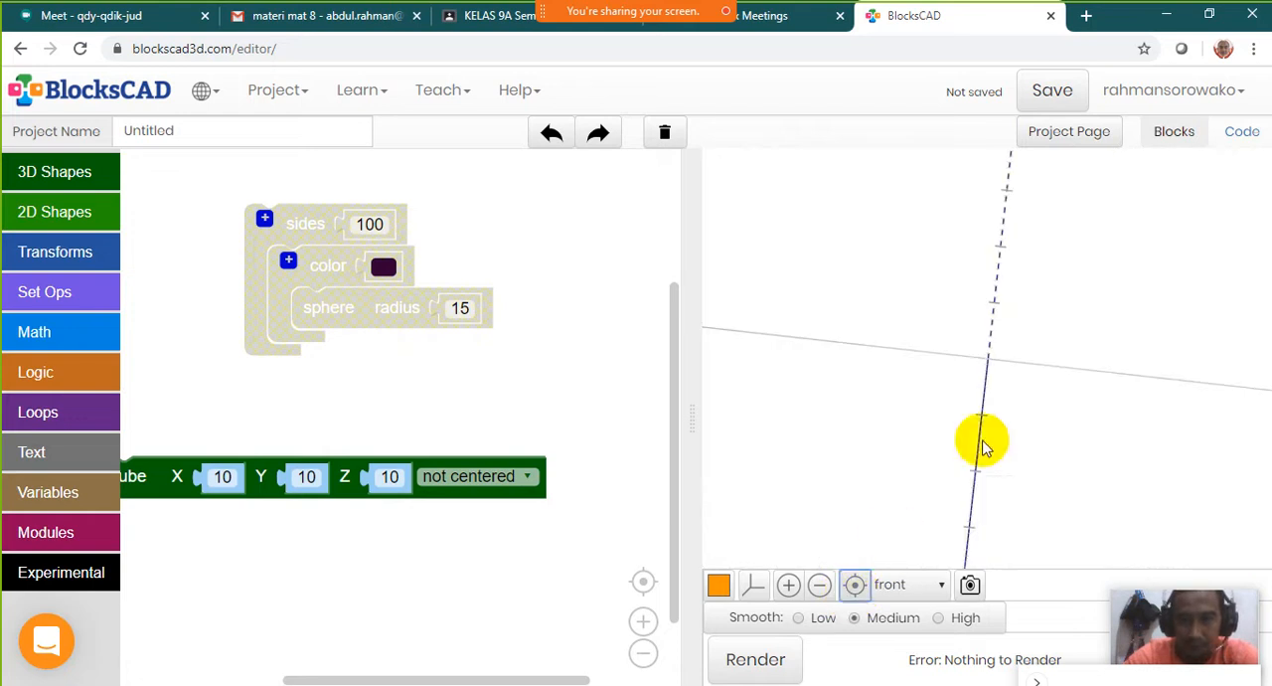
click(902, 586)
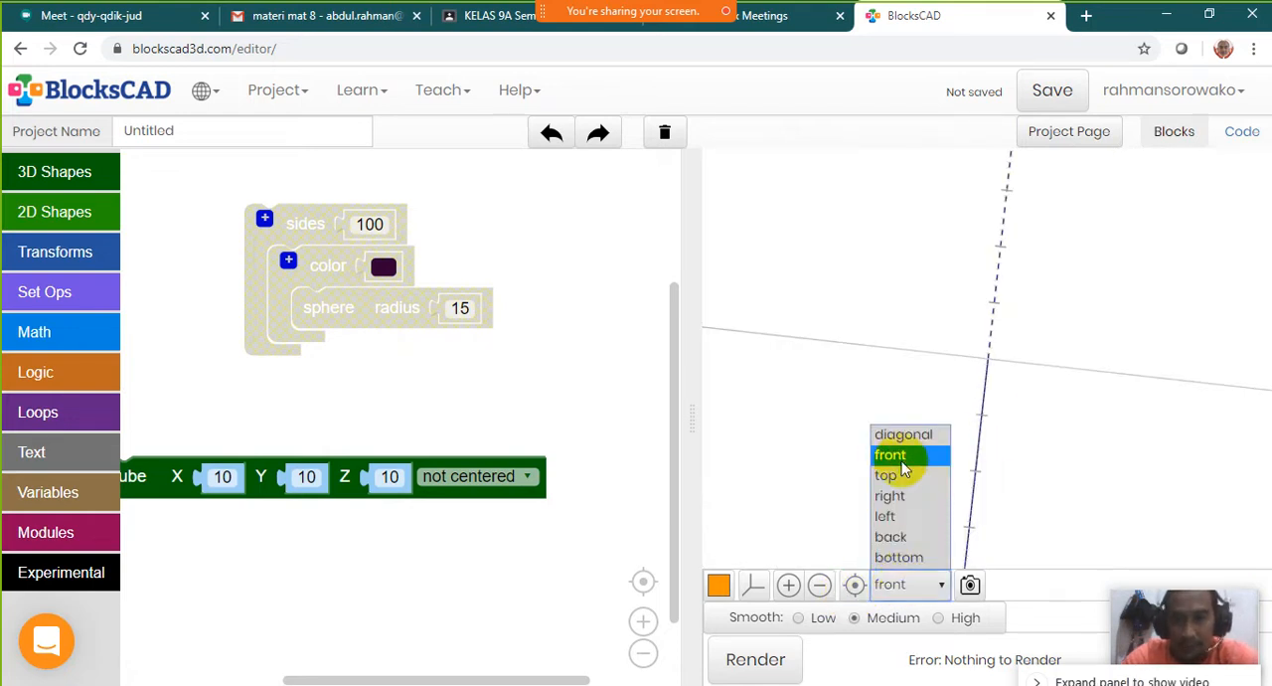
click(903, 435)
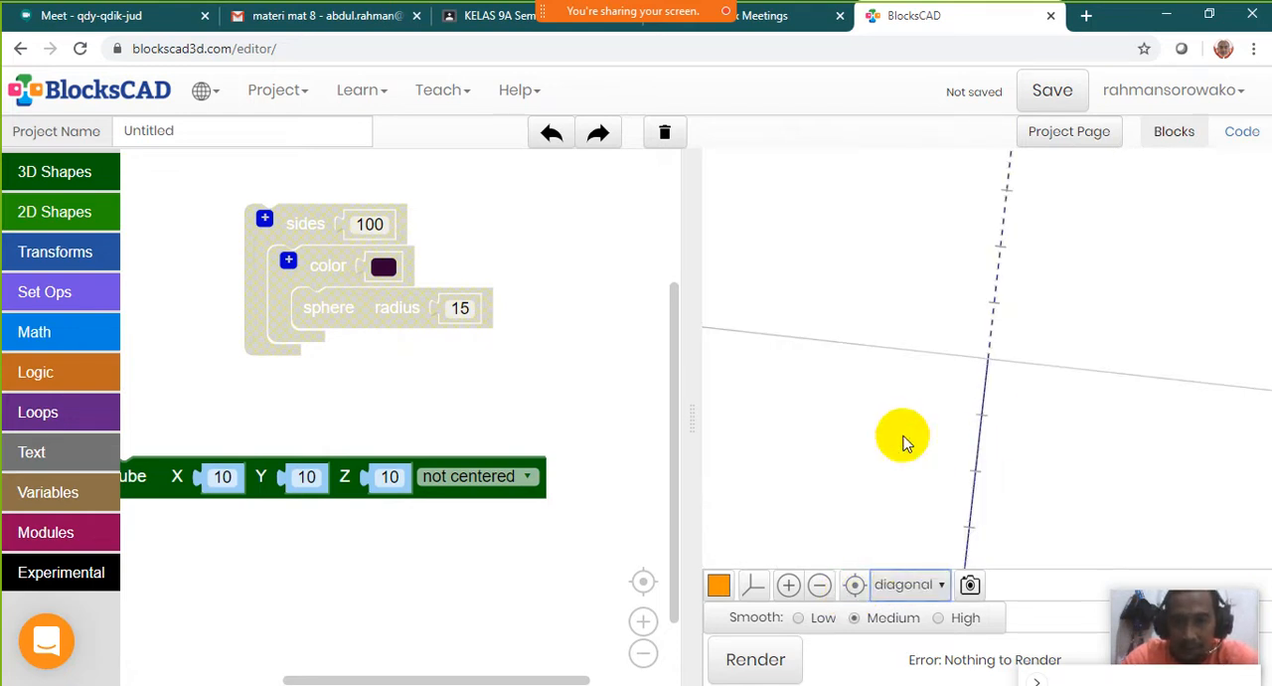
click(907, 587)
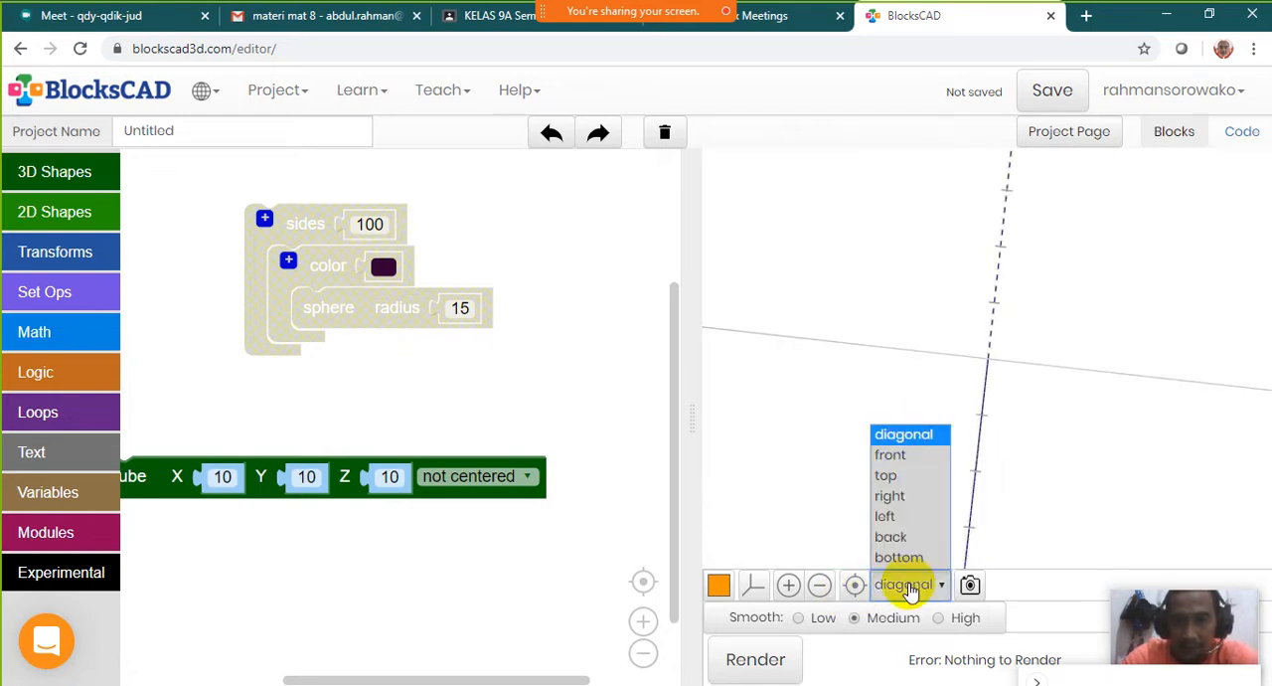
click(856, 586)
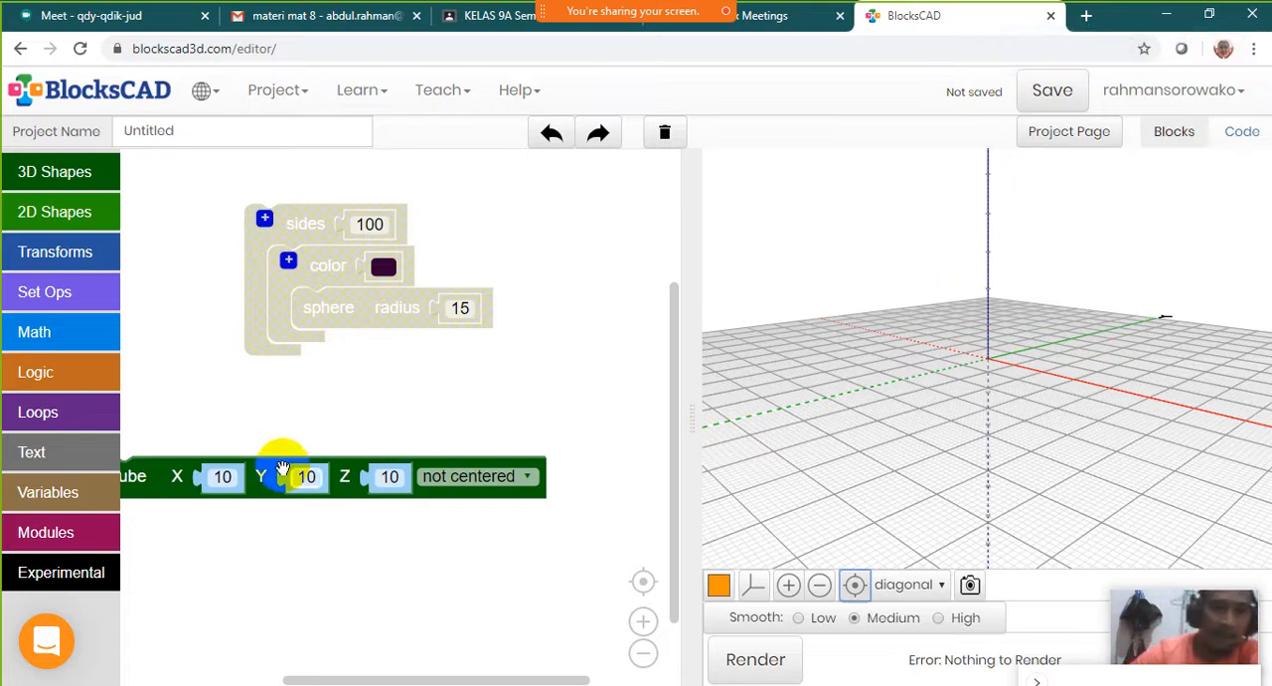
Place the cube block fully in view below the disabled stack and render the cube
scroll(353, 402, down, 1)
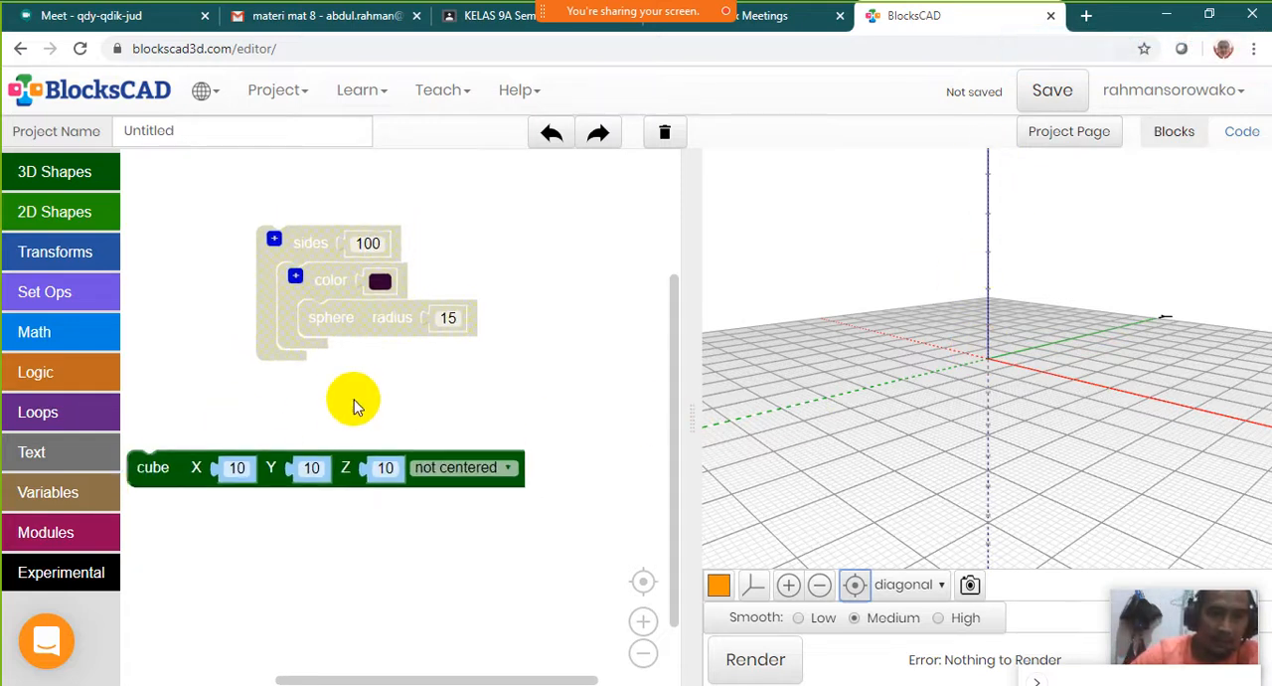
drag(149, 482, 199, 448)
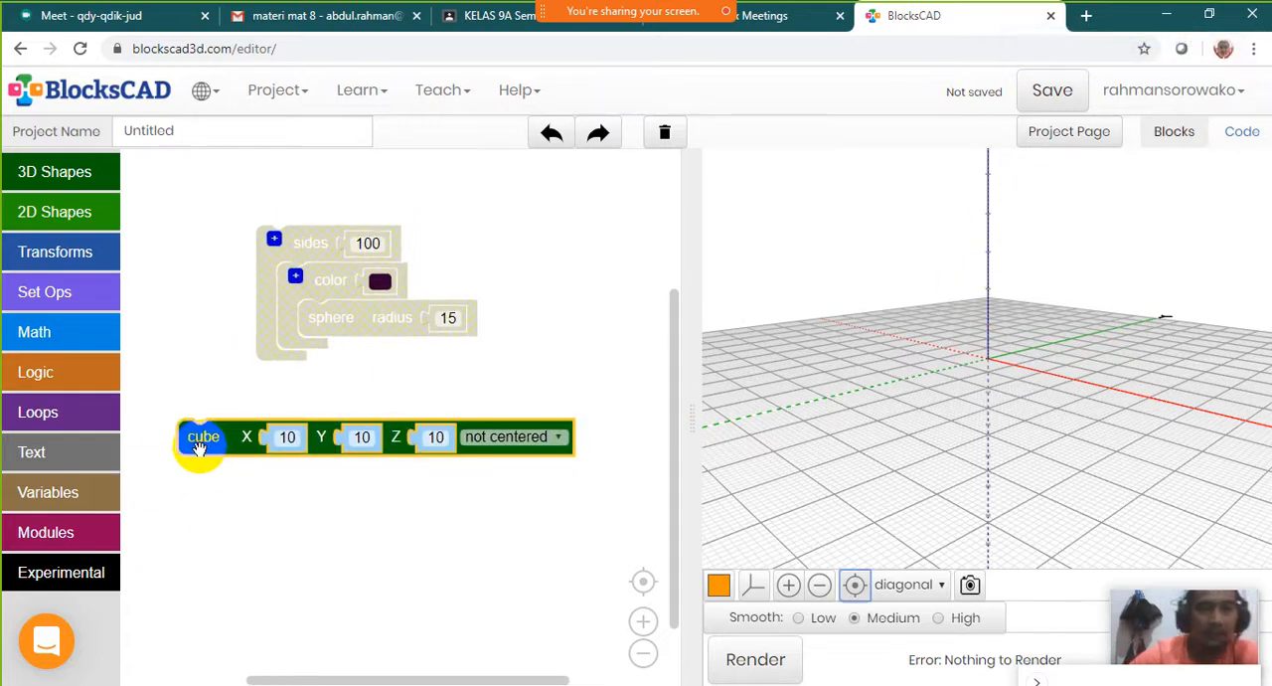
drag(195, 452, 196, 452)
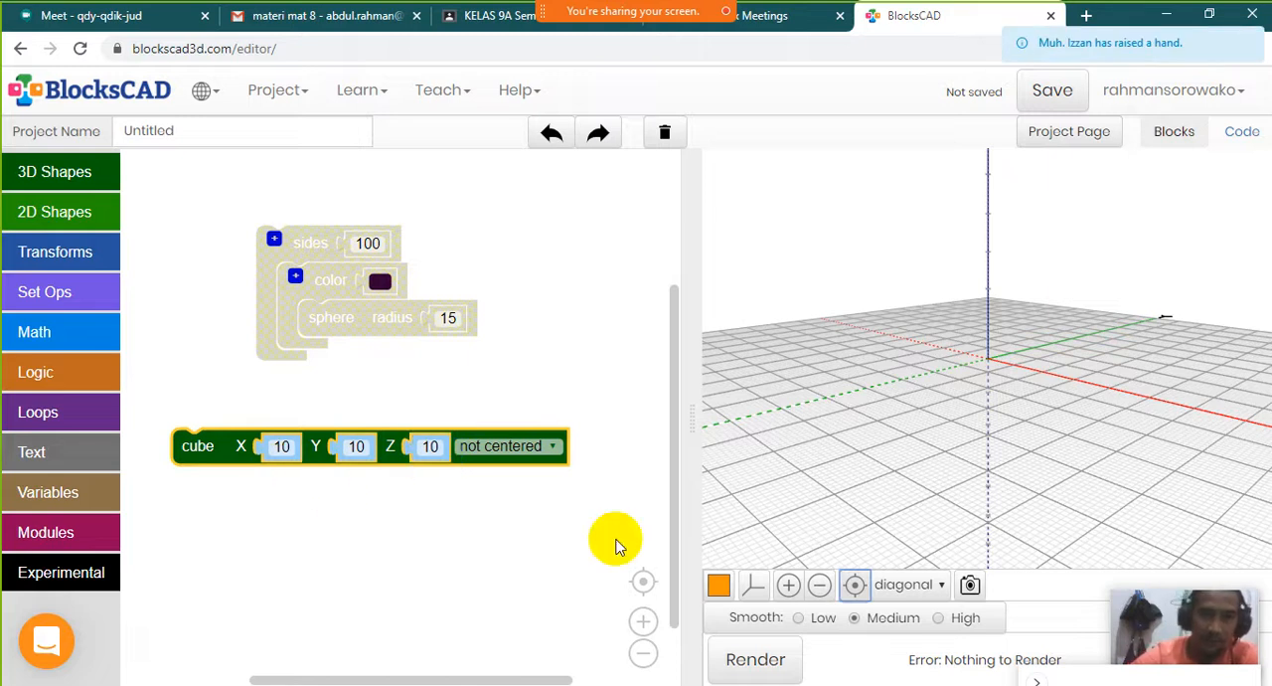
click(763, 663)
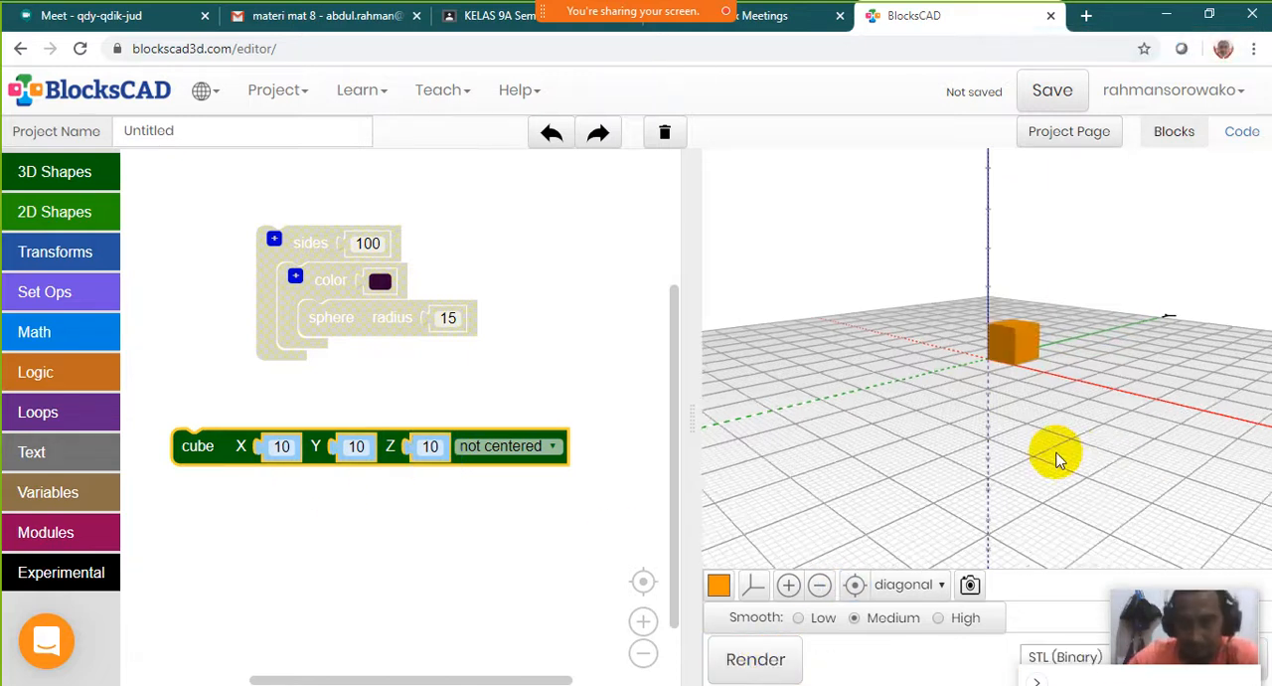
scroll(1056, 460, up, 3)
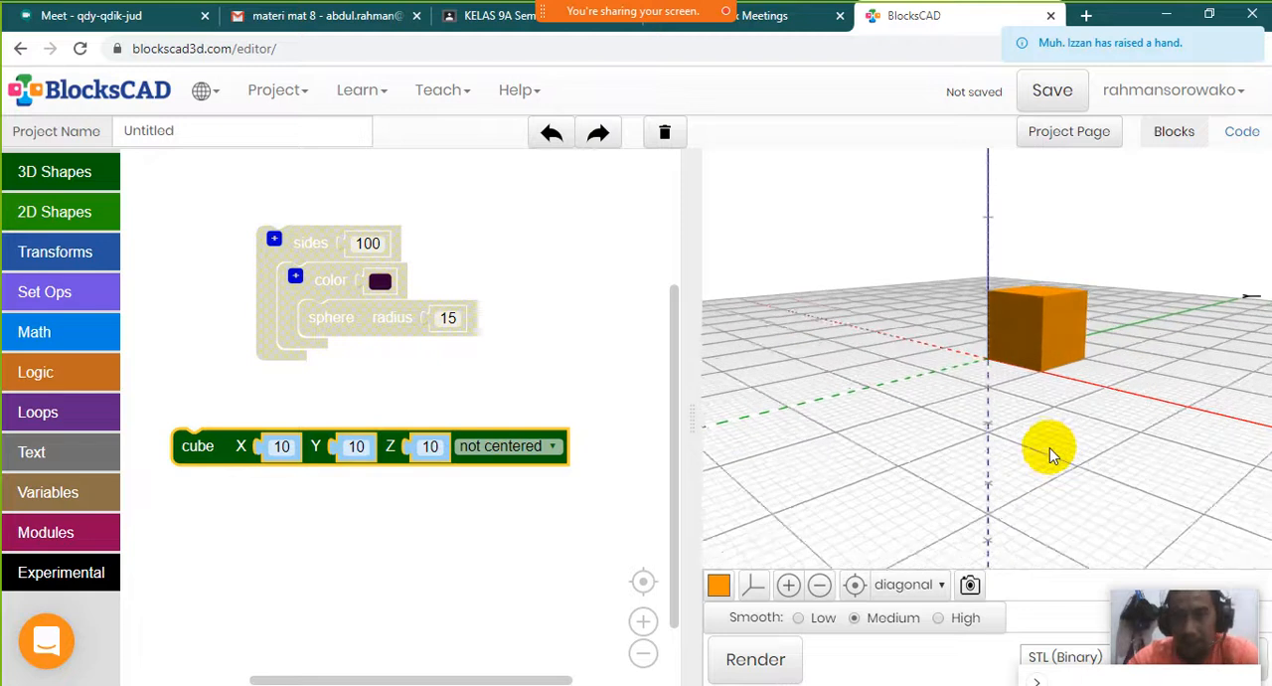
scroll(1051, 448, up, 3)
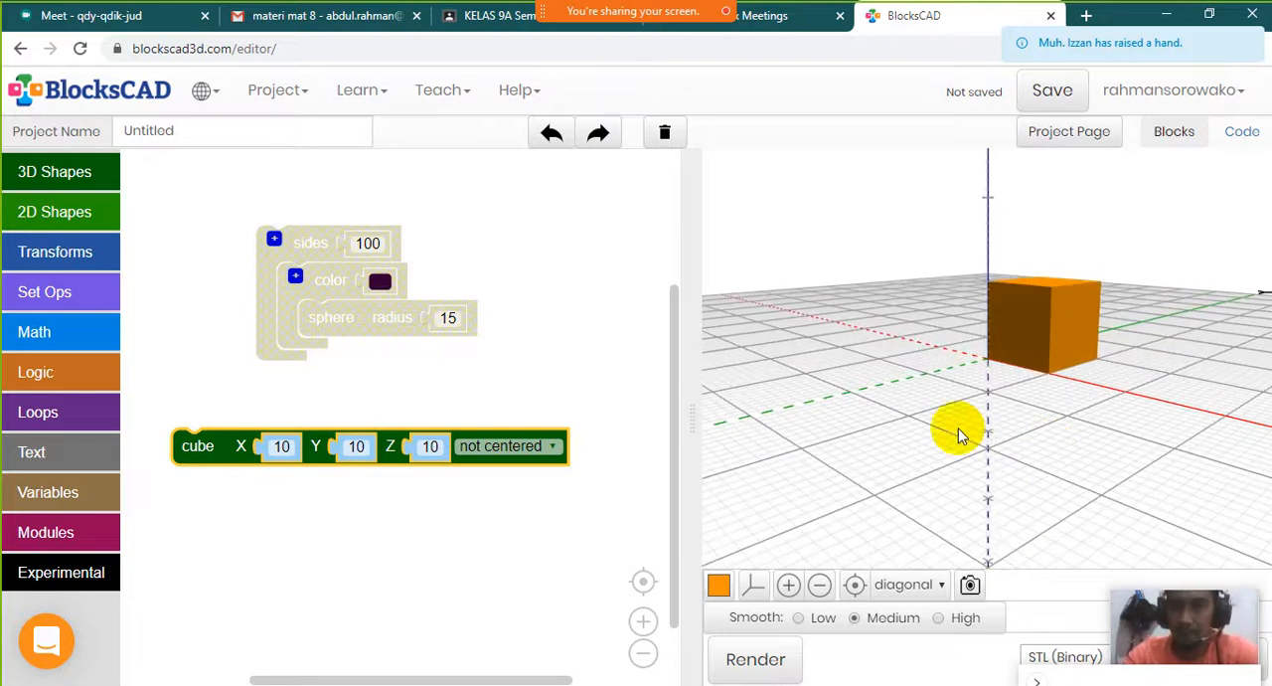
click(988, 366)
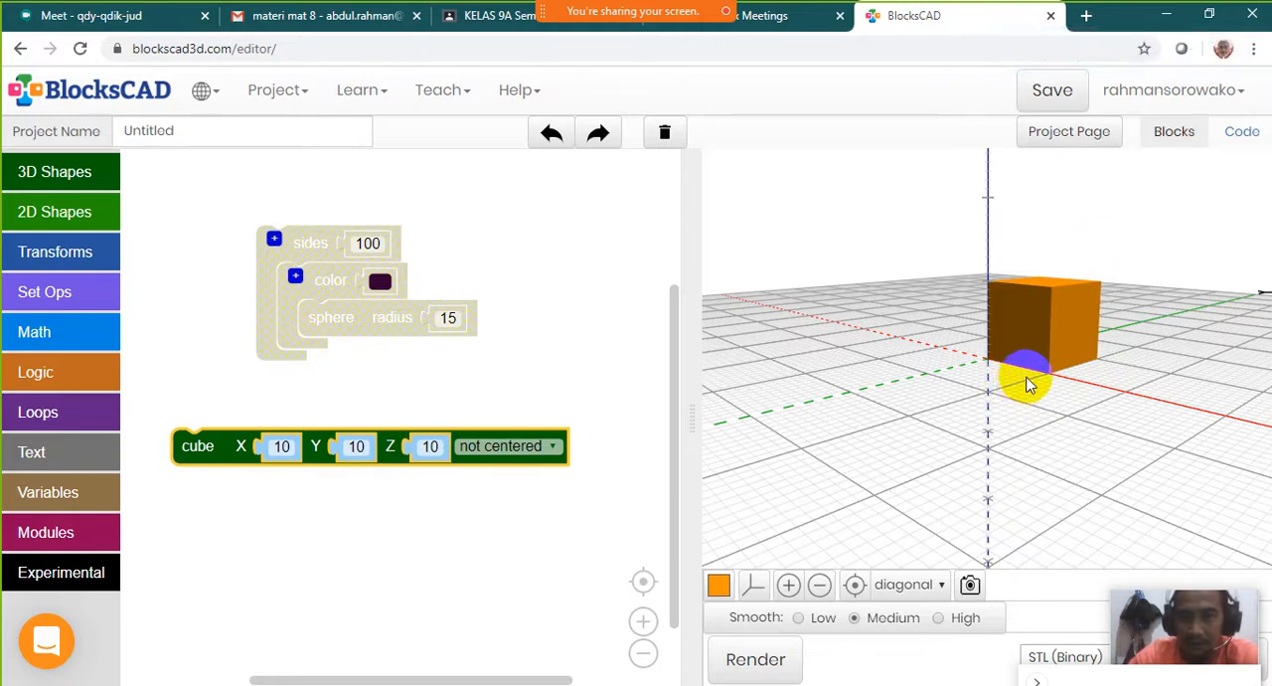
drag(1035, 353, 1035, 364)
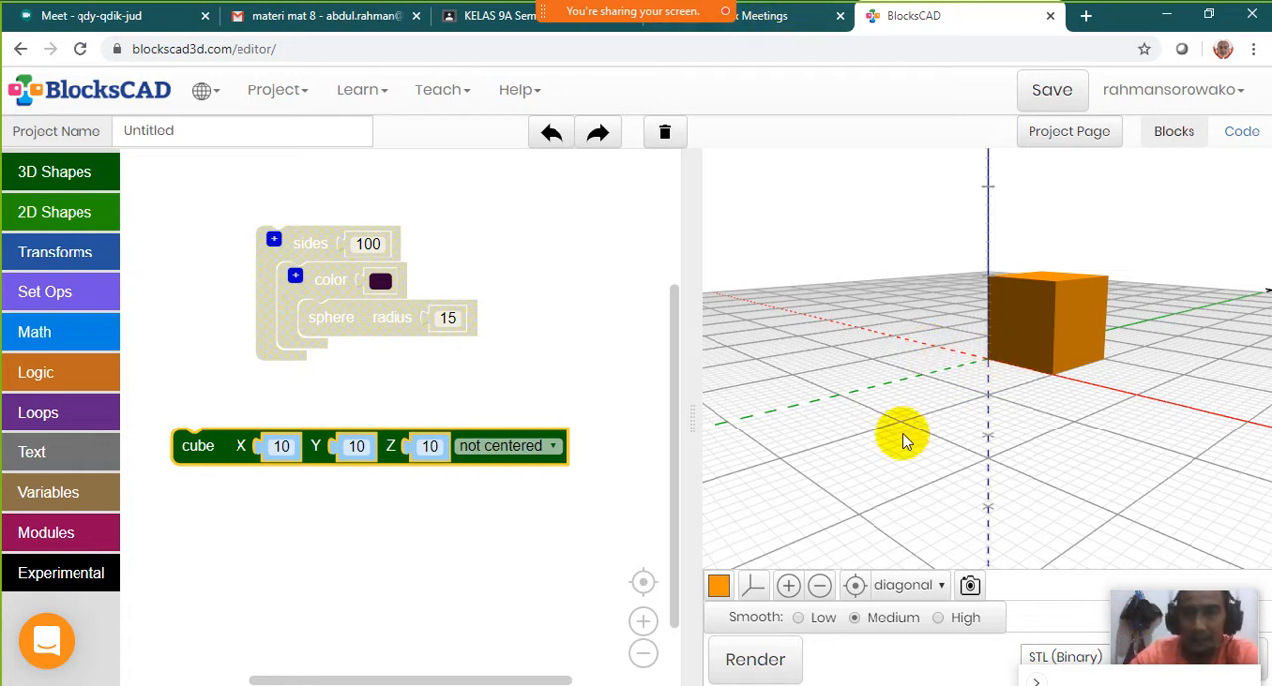
drag(972, 452, 997, 408)
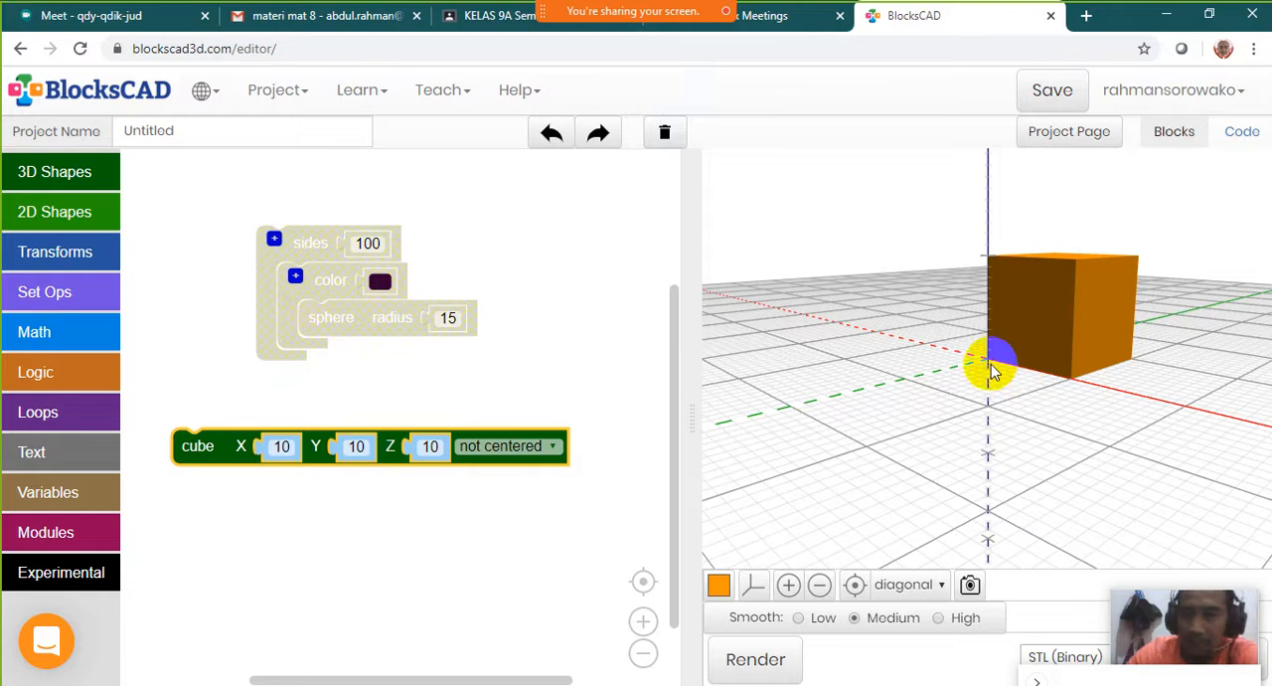
Switch to the Webex meeting controls, look through the participant list and close it
mouse_move(647, 8)
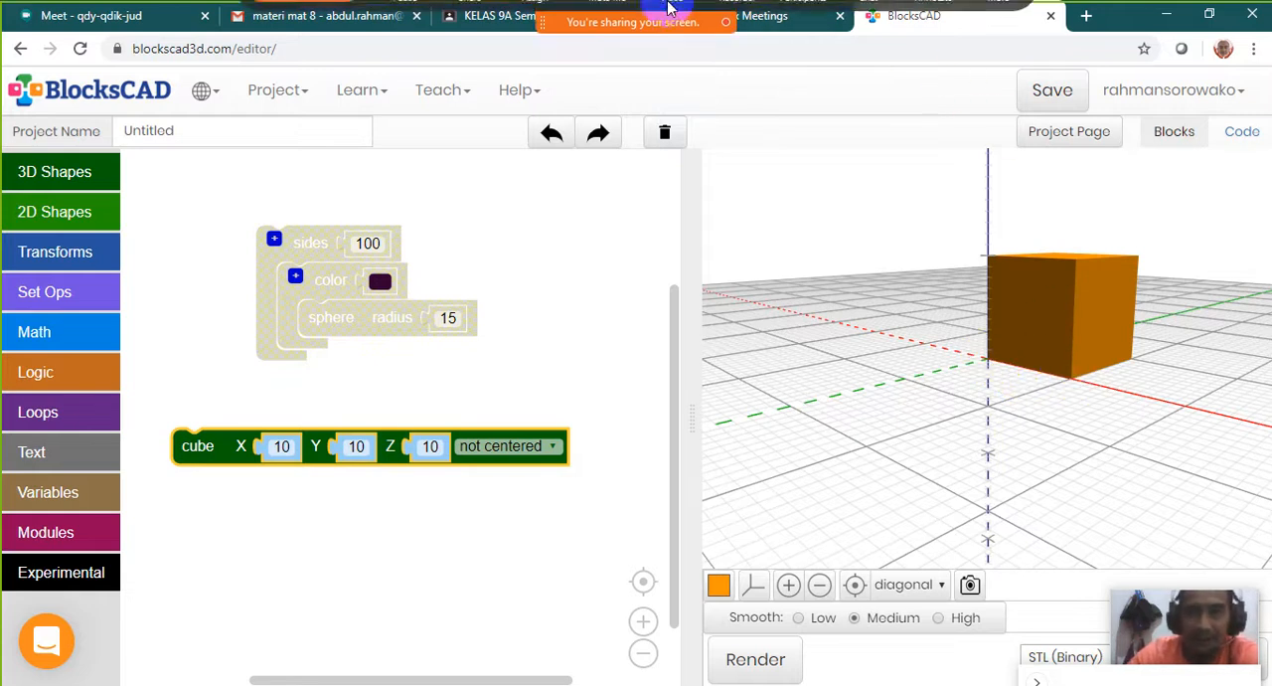
click(803, 24)
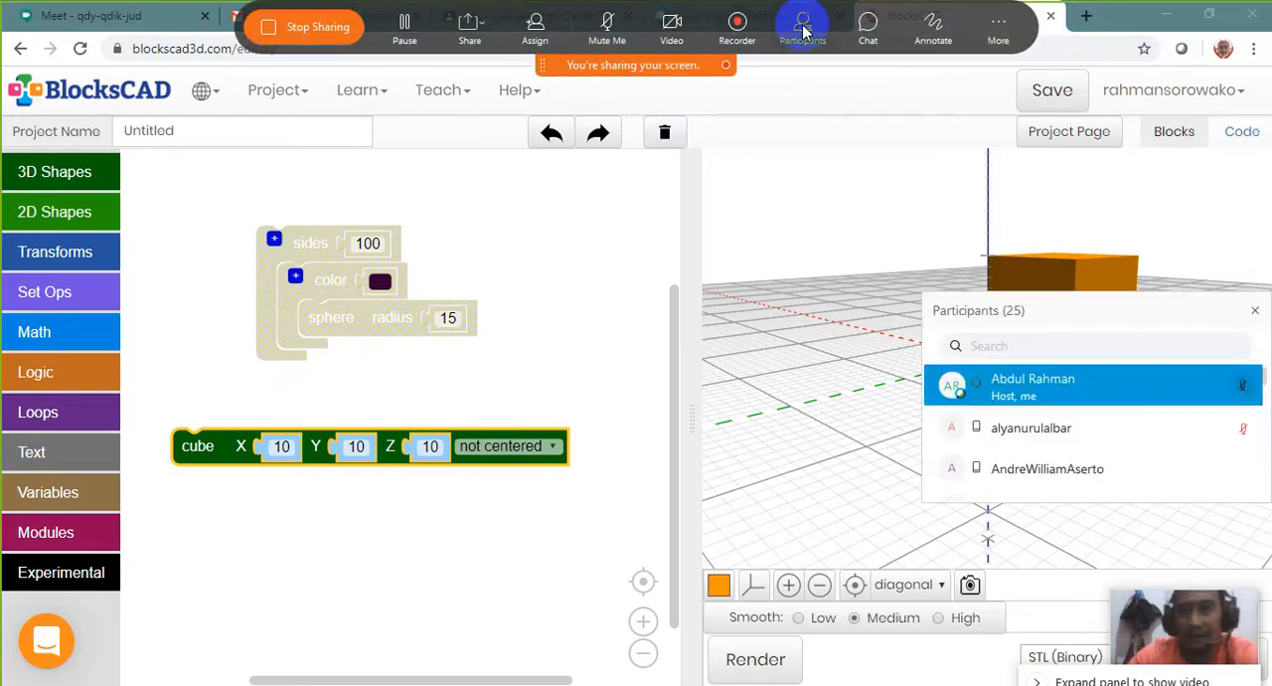
drag(1060, 308, 736, 121)
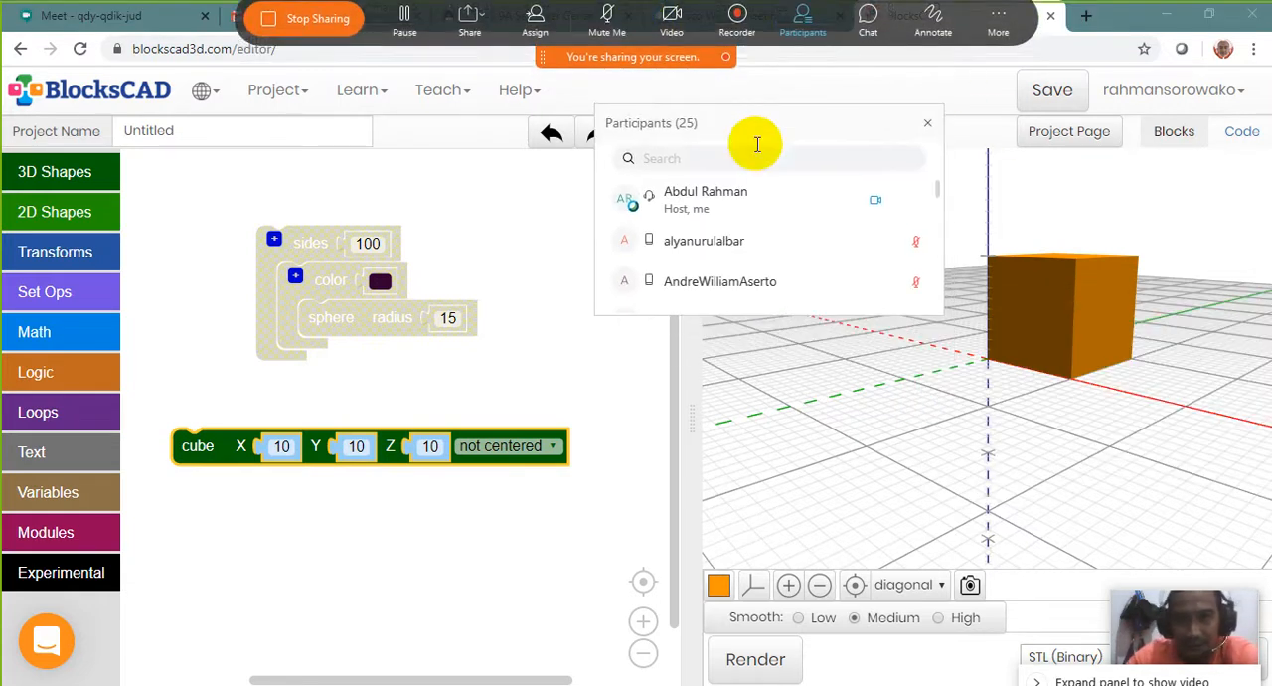
scroll(773, 258, down, 1)
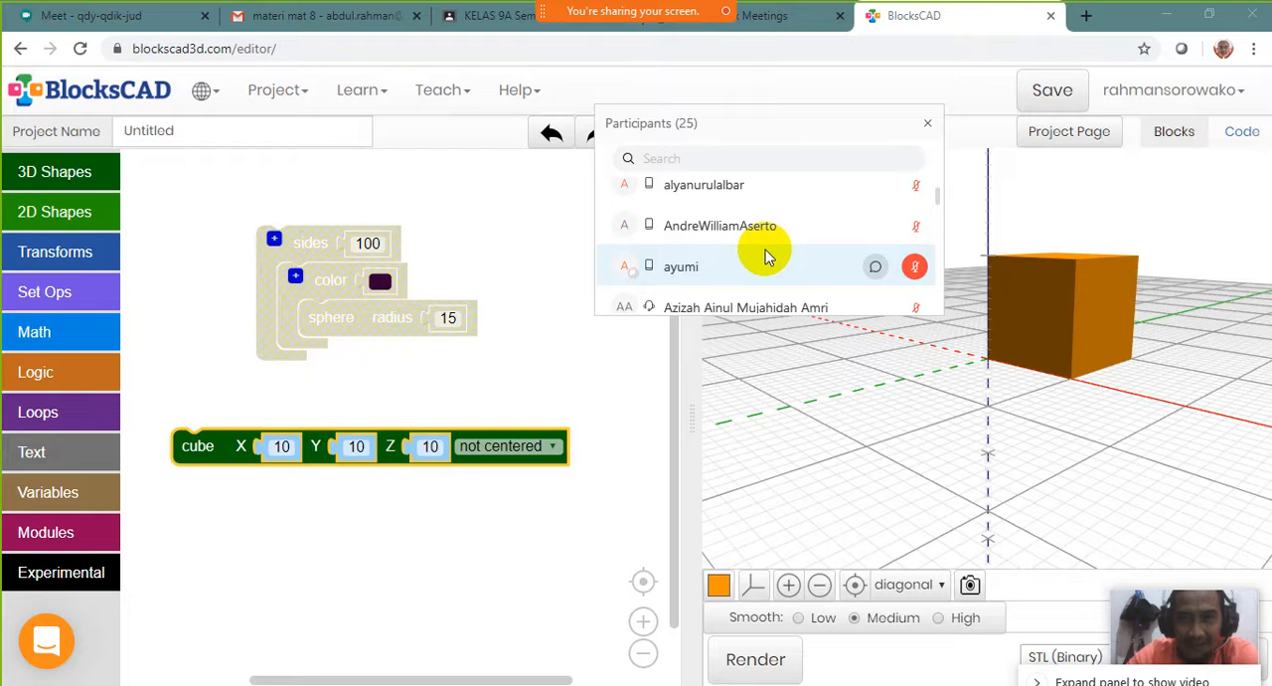
scroll(765, 256, down, 4)
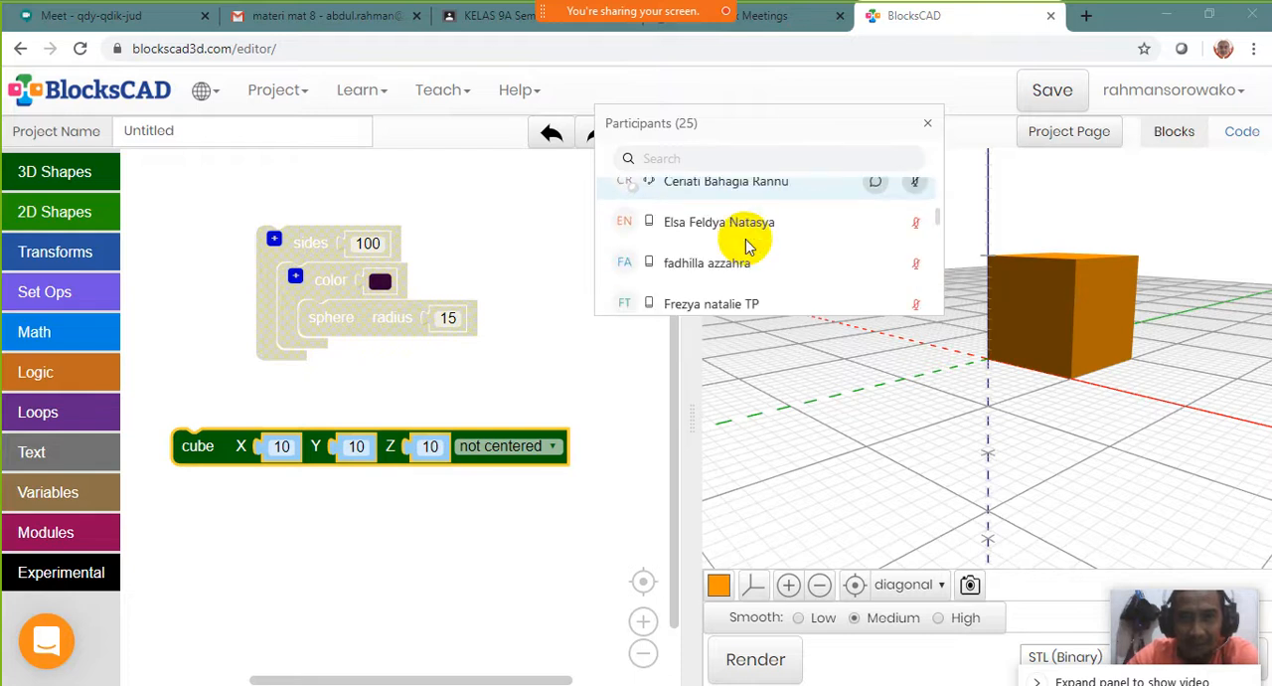
scroll(747, 247, down, 1)
scroll(753, 250, down, 1)
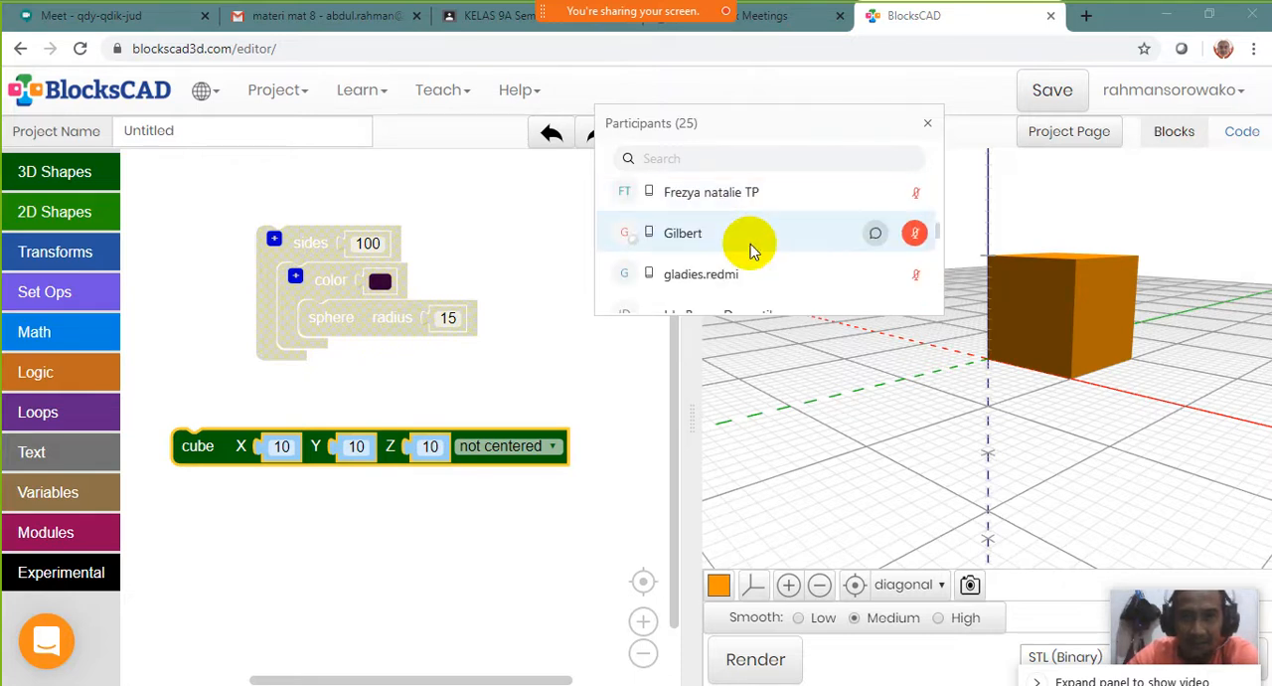
scroll(751, 244, down, 2)
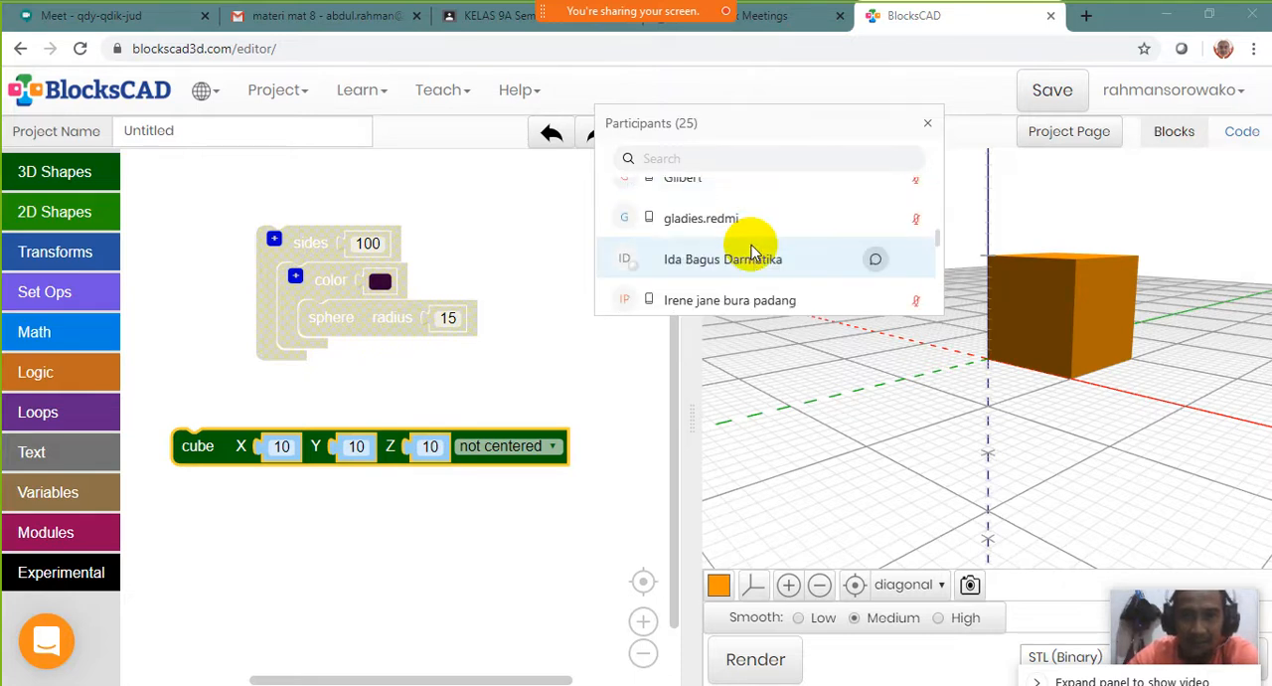
scroll(753, 253, up, 4)
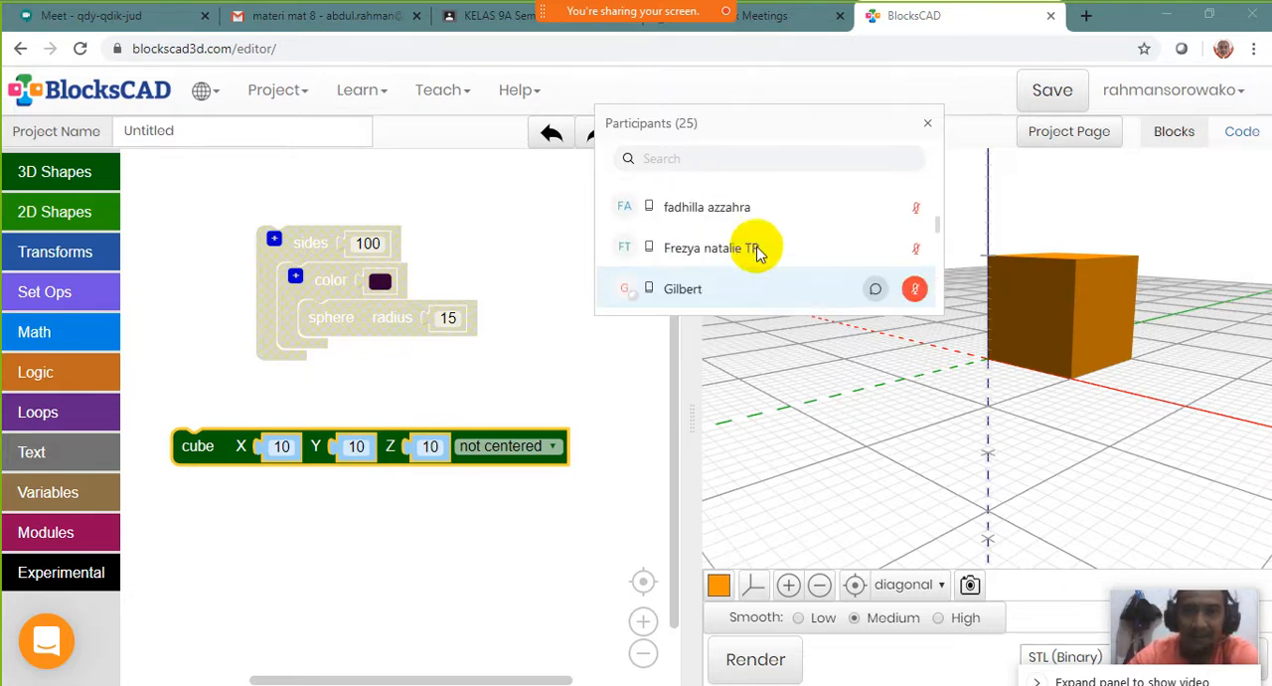
click(927, 126)
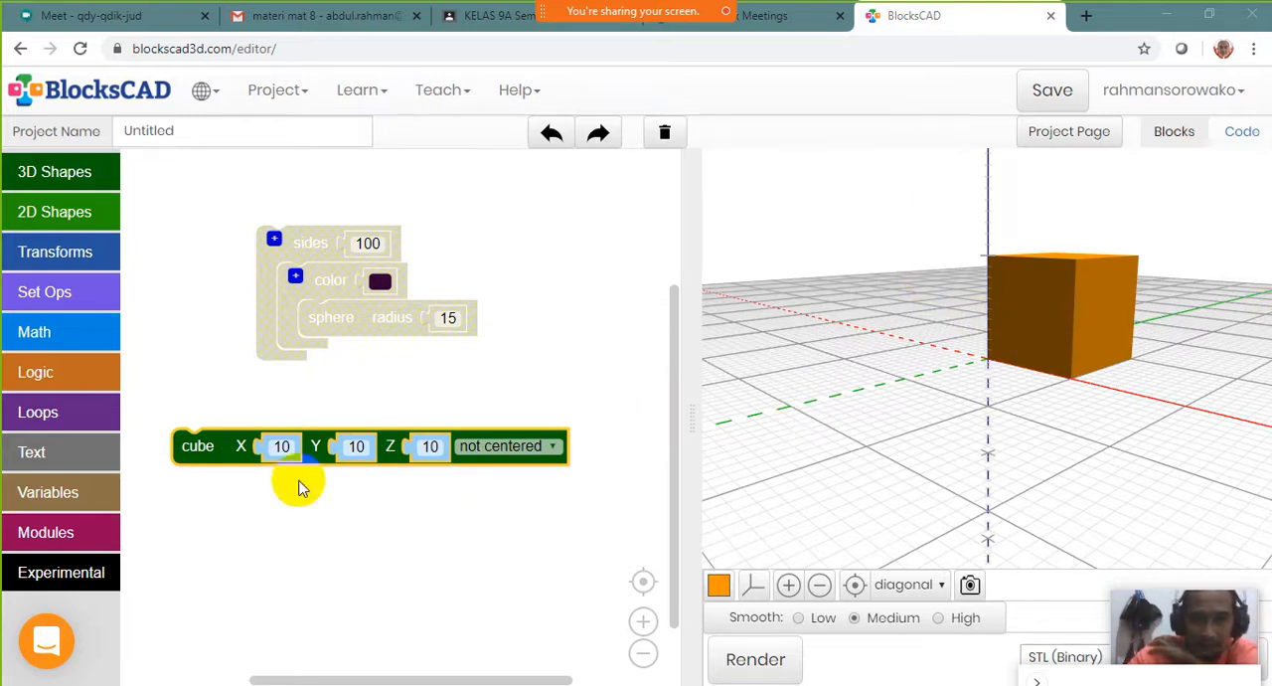
Set the cube block's Y size to 20 and render the box
mouse_move(209, 448)
mouse_down()
mouse_move(241, 454)
mouse_move(219, 449)
mouse_up()
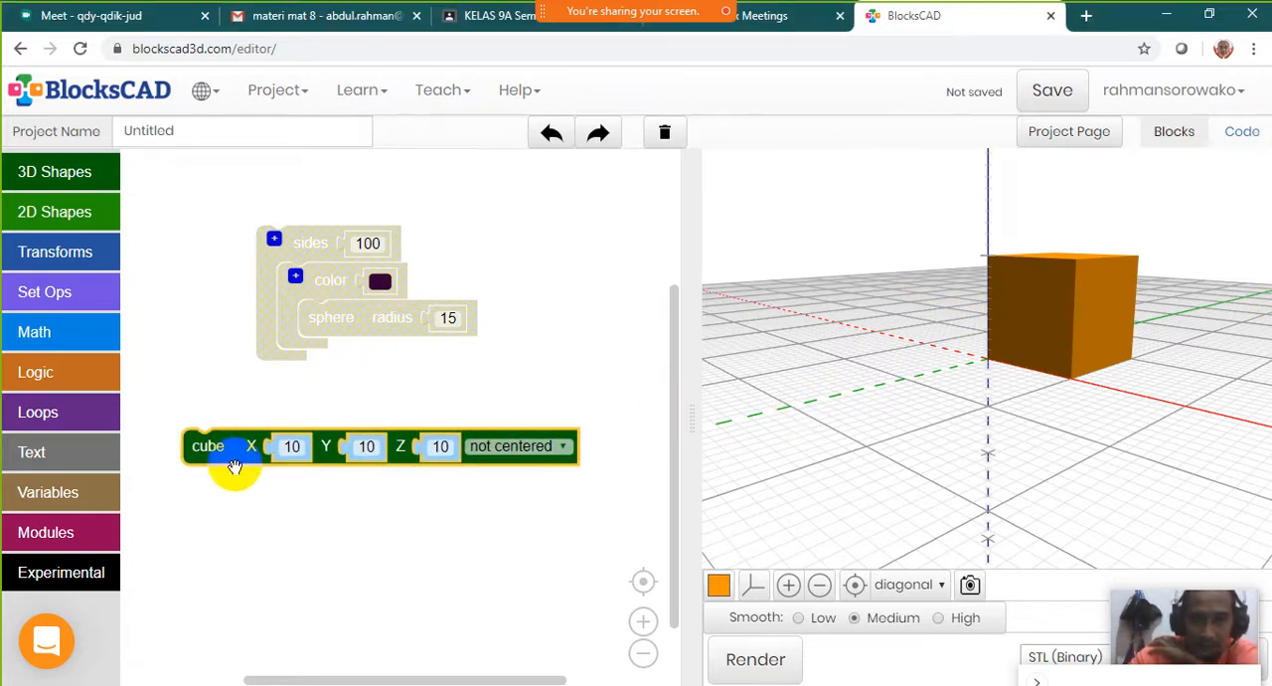
click(292, 448)
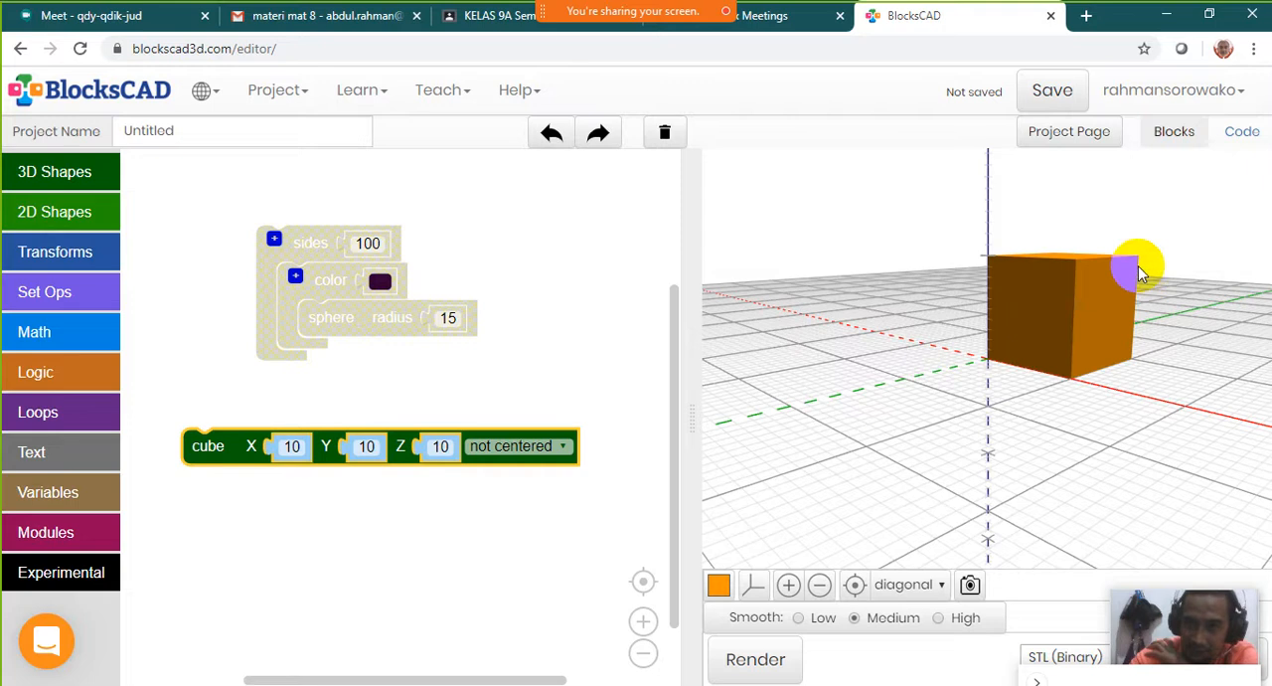
click(367, 449)
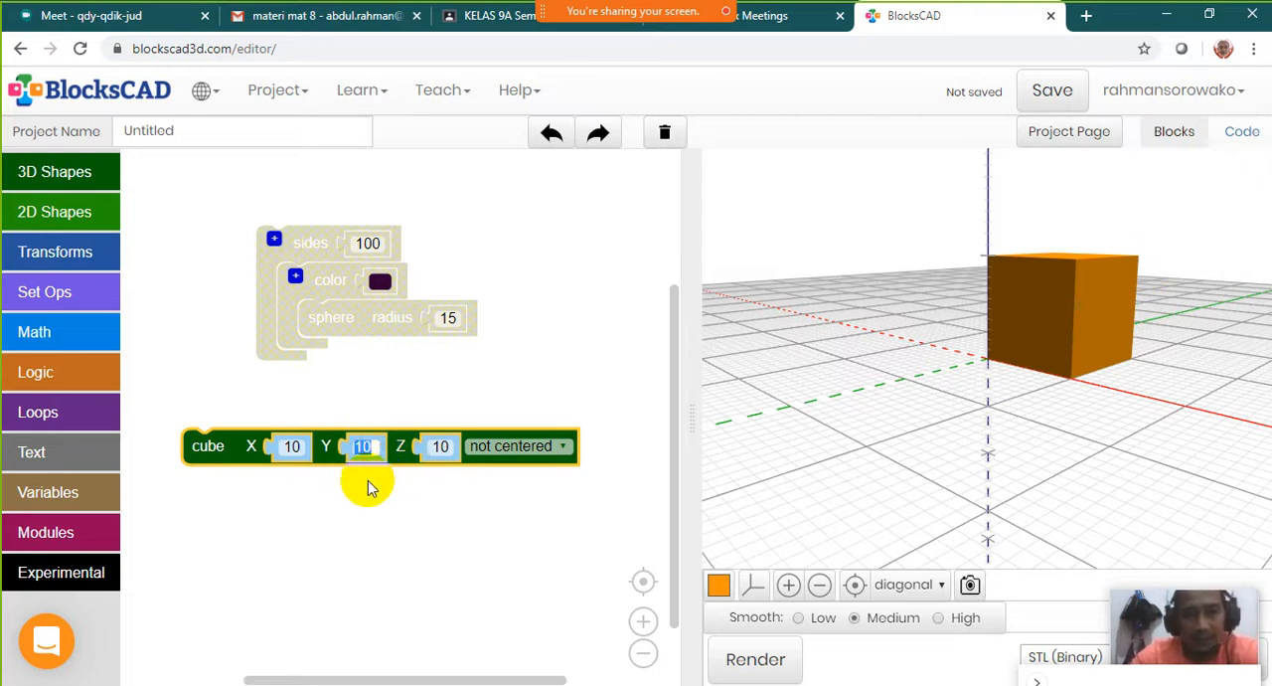
text(2)
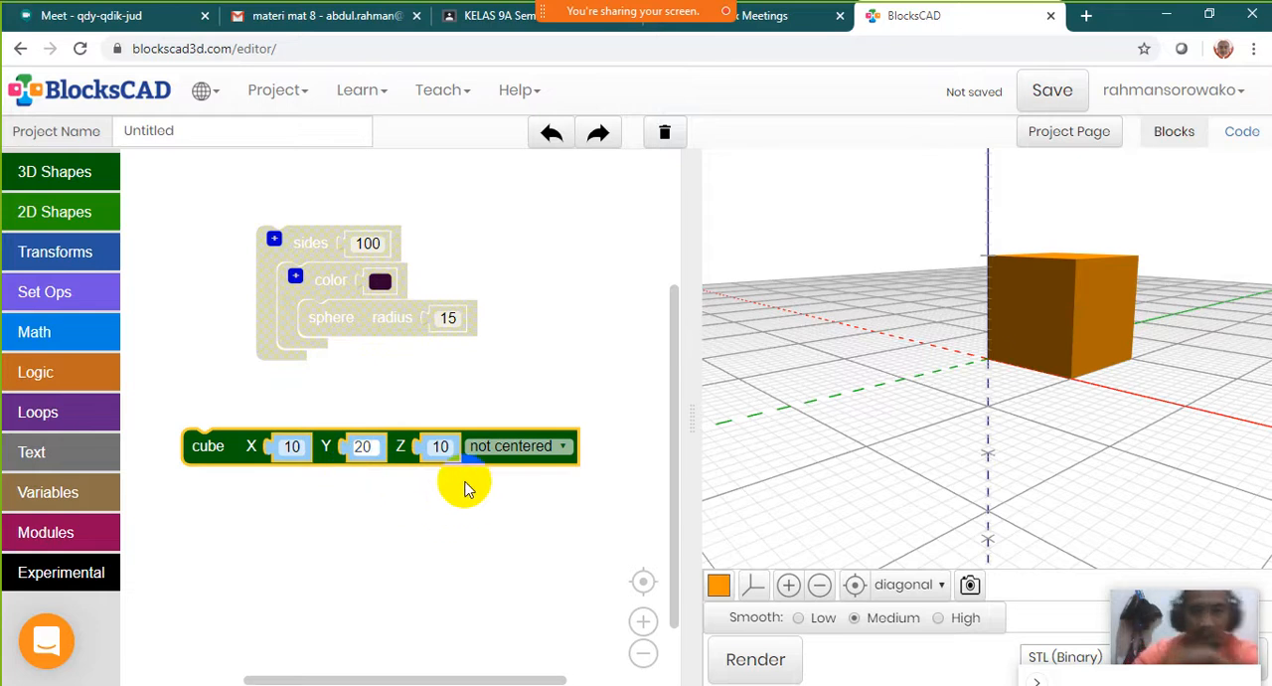
click(761, 663)
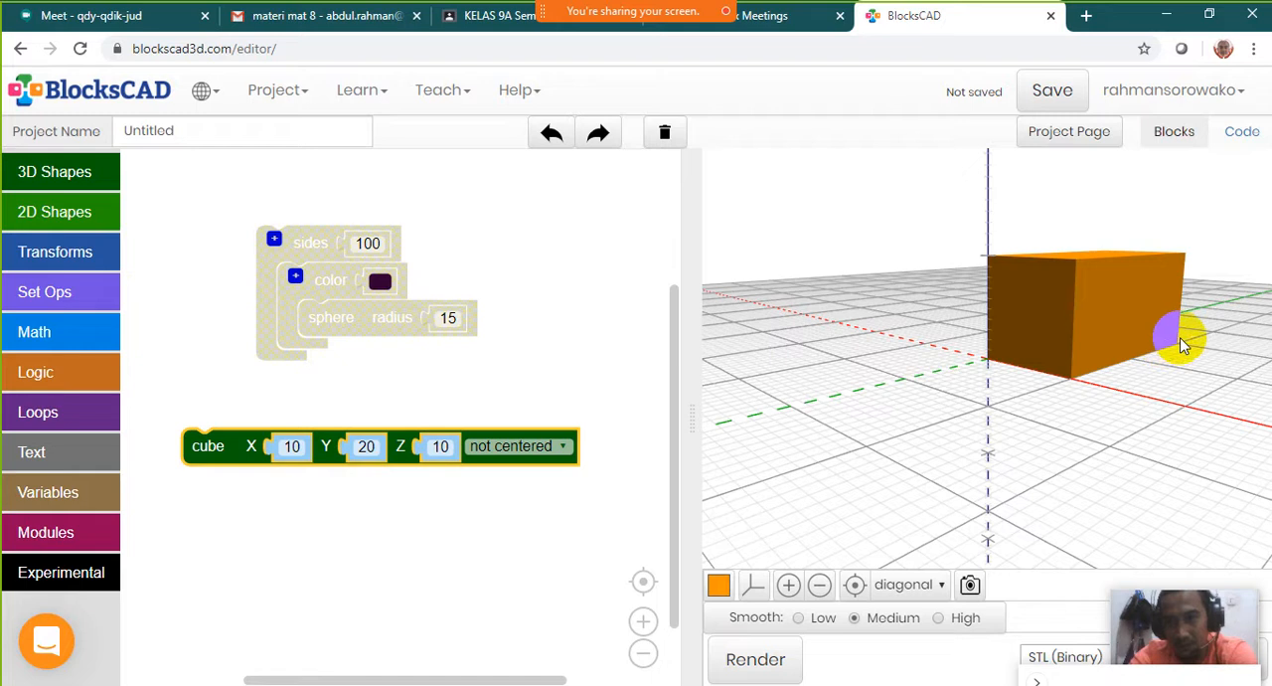
Set the cube block's Z size to 5 and render the flatter box
click(441, 447)
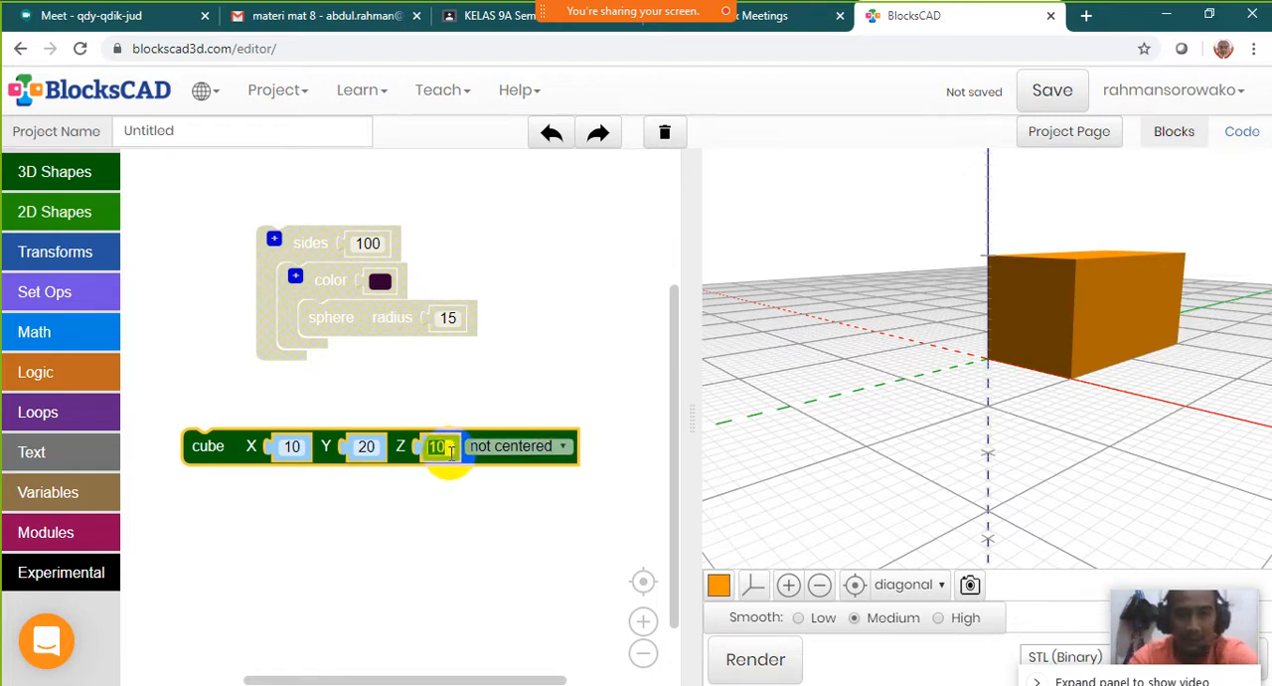
text(5)
key(Return)
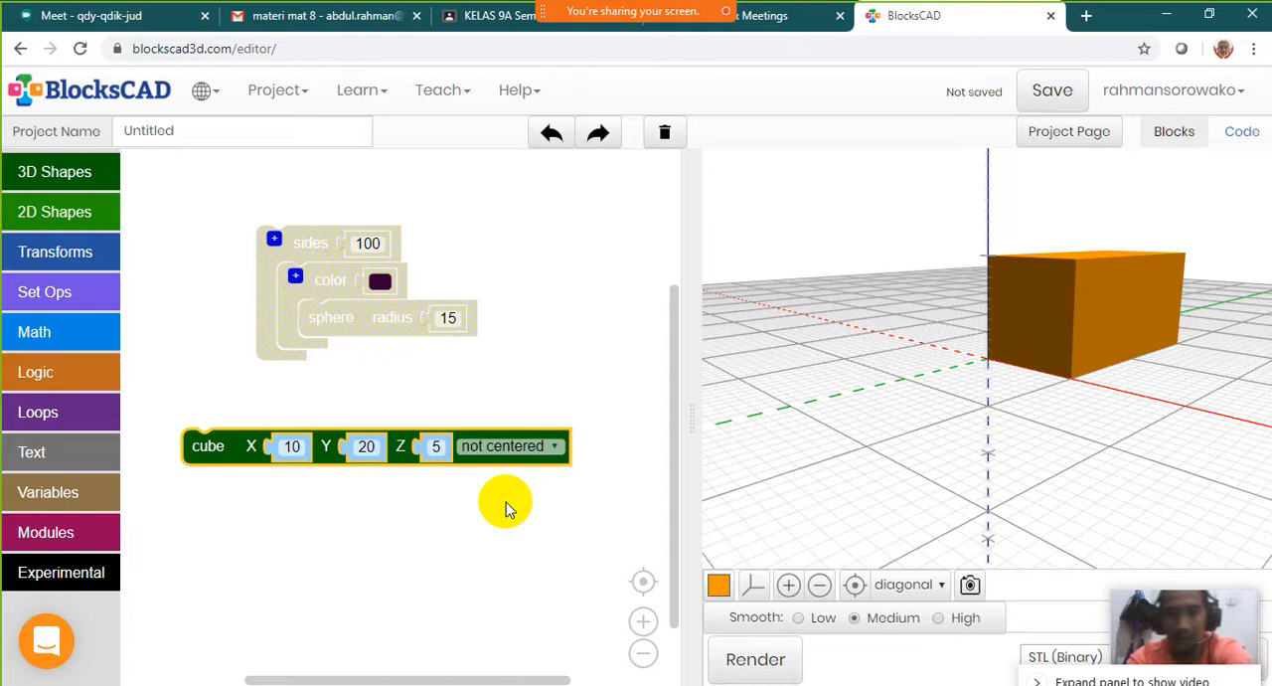
click(771, 659)
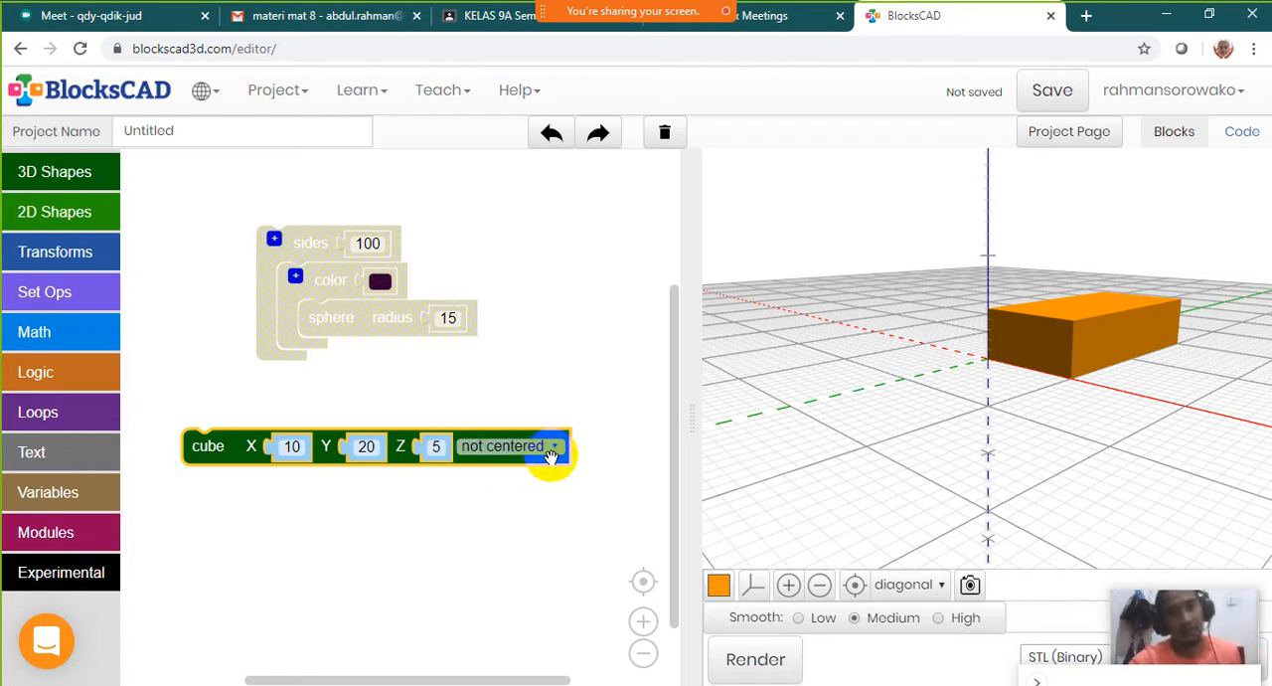
Switch the cube block's placement to centered and render it
mouse_move(552, 457)
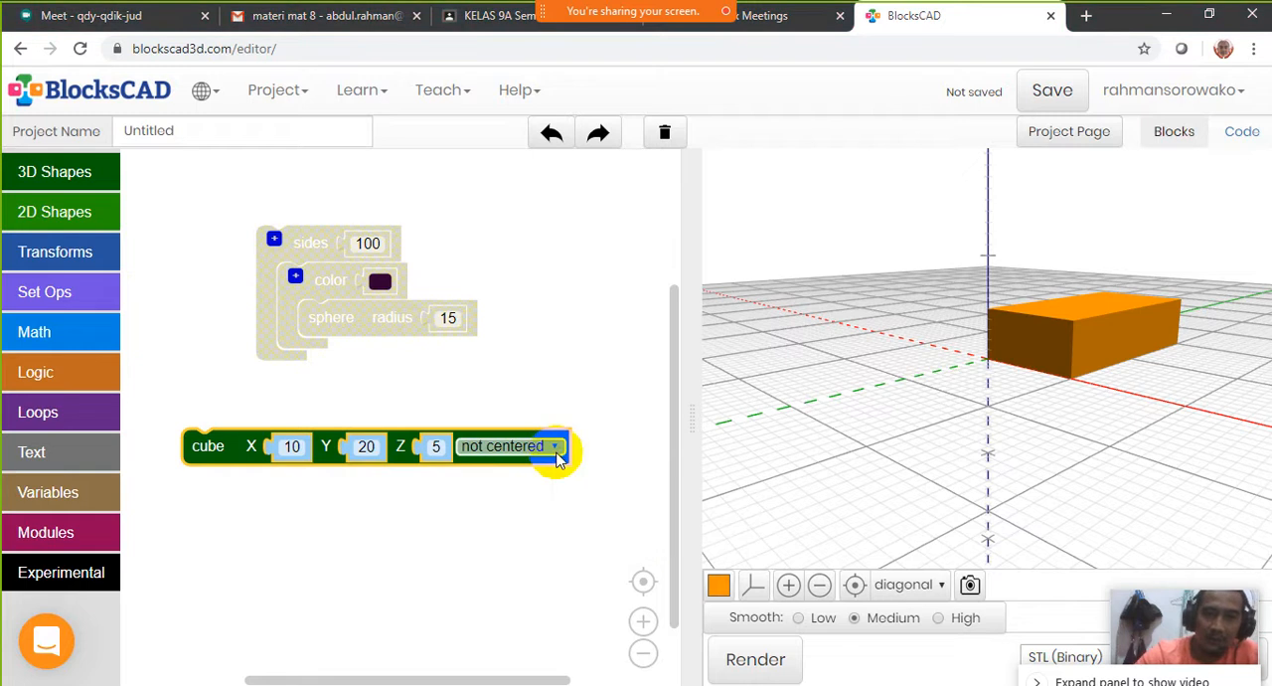
click(557, 454)
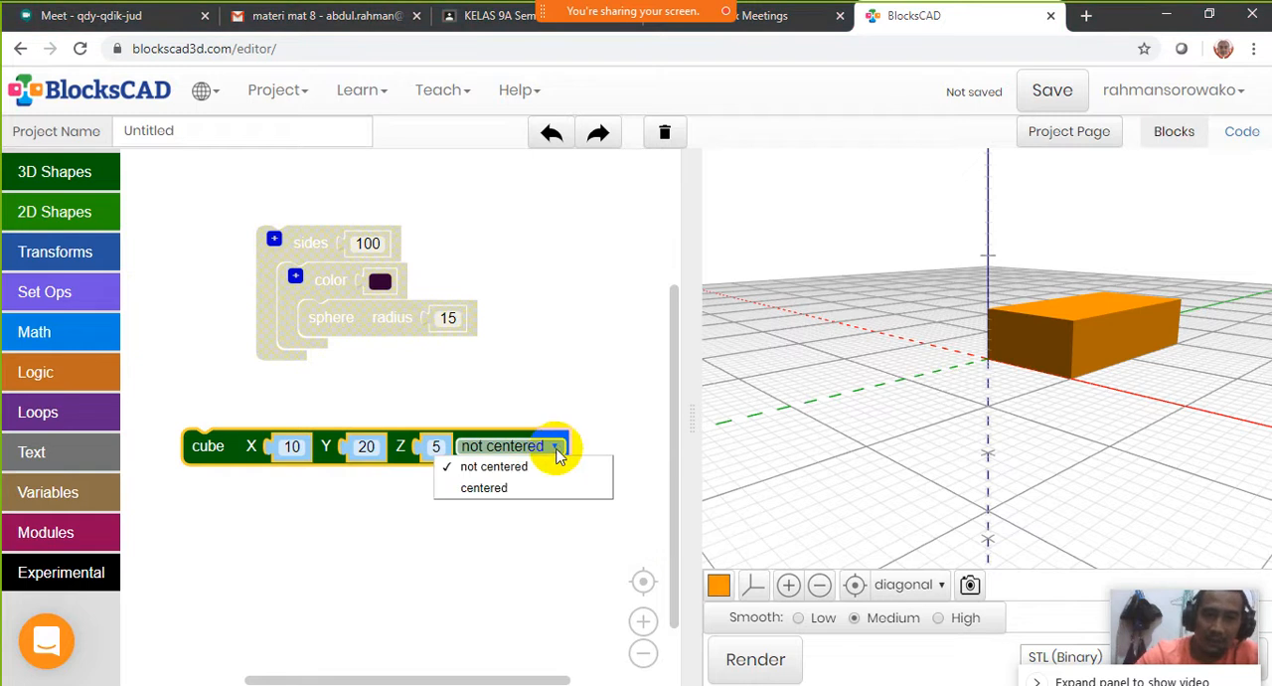
click(484, 489)
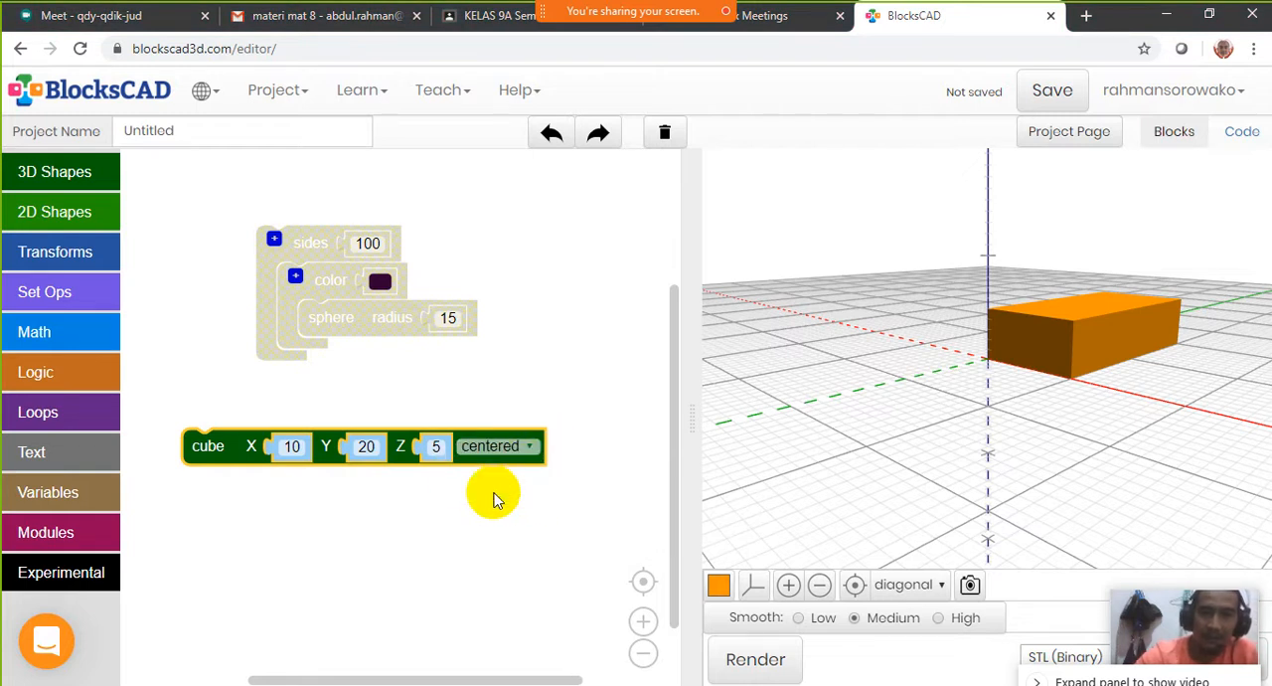
click(743, 658)
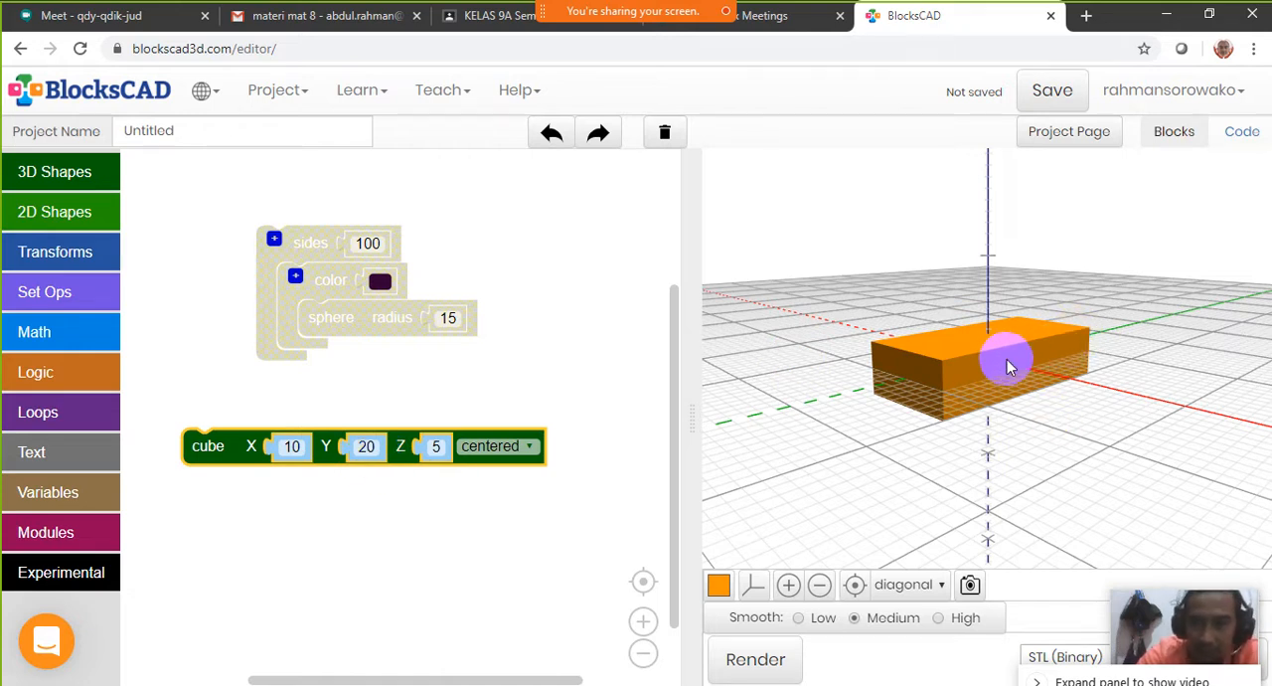
Examine the centered box from other angles with the axes and grid hidden and shown, and reset the camera to the diagonal view
click(436, 447)
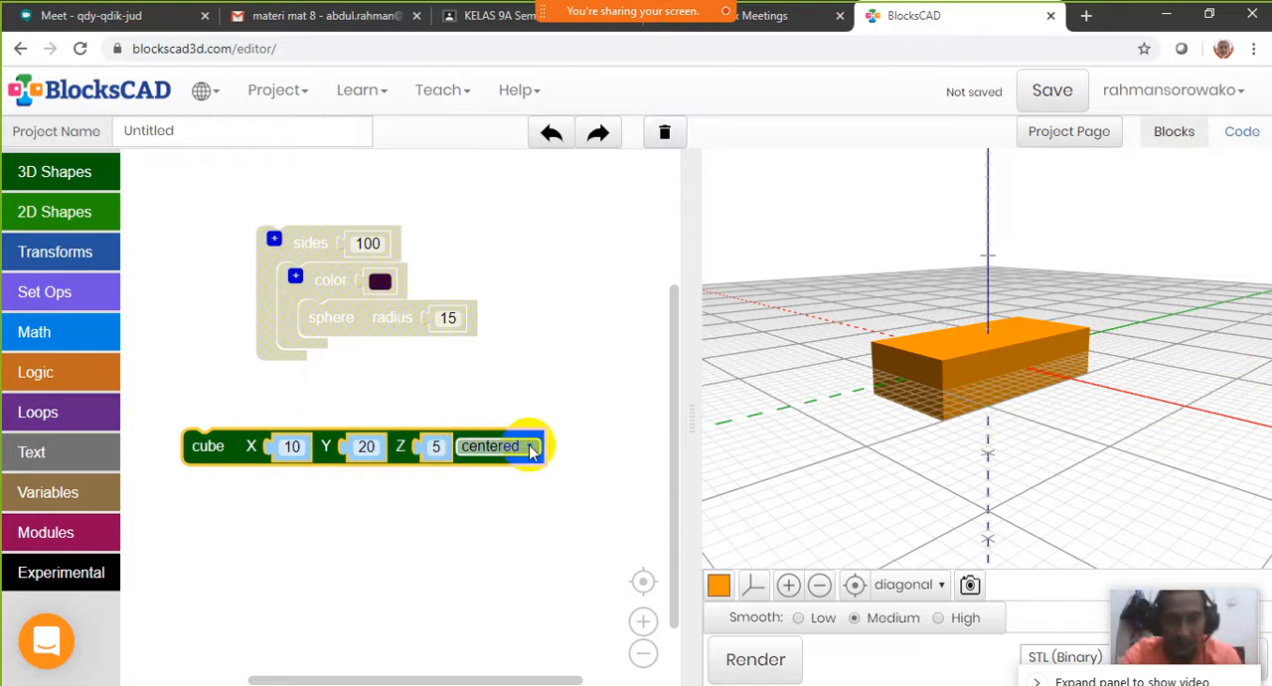
drag(972, 363, 1125, 412)
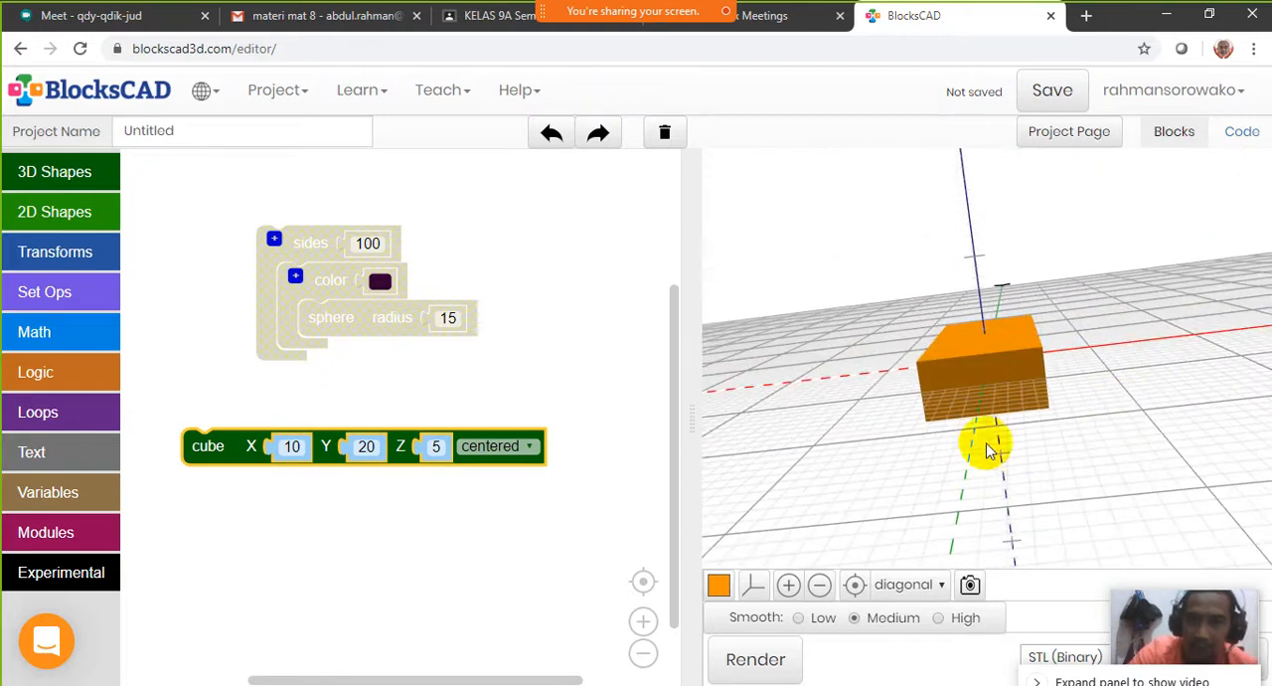
click(856, 585)
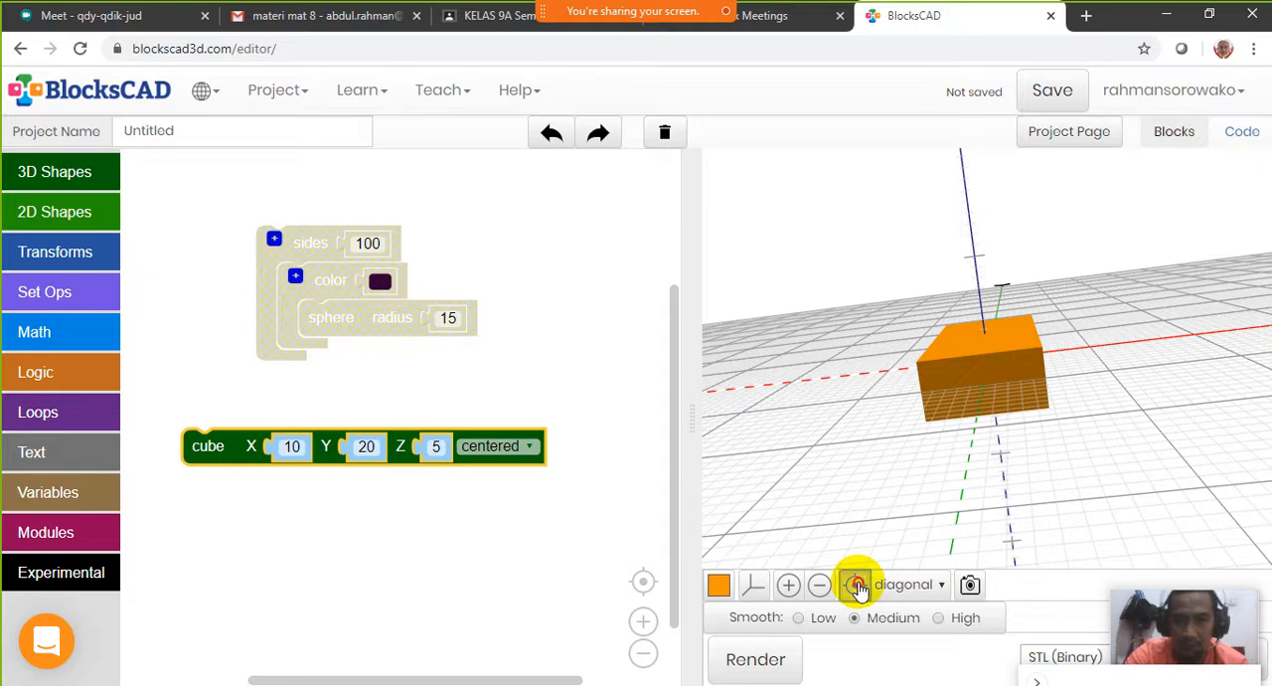
scroll(1006, 364, up, 5)
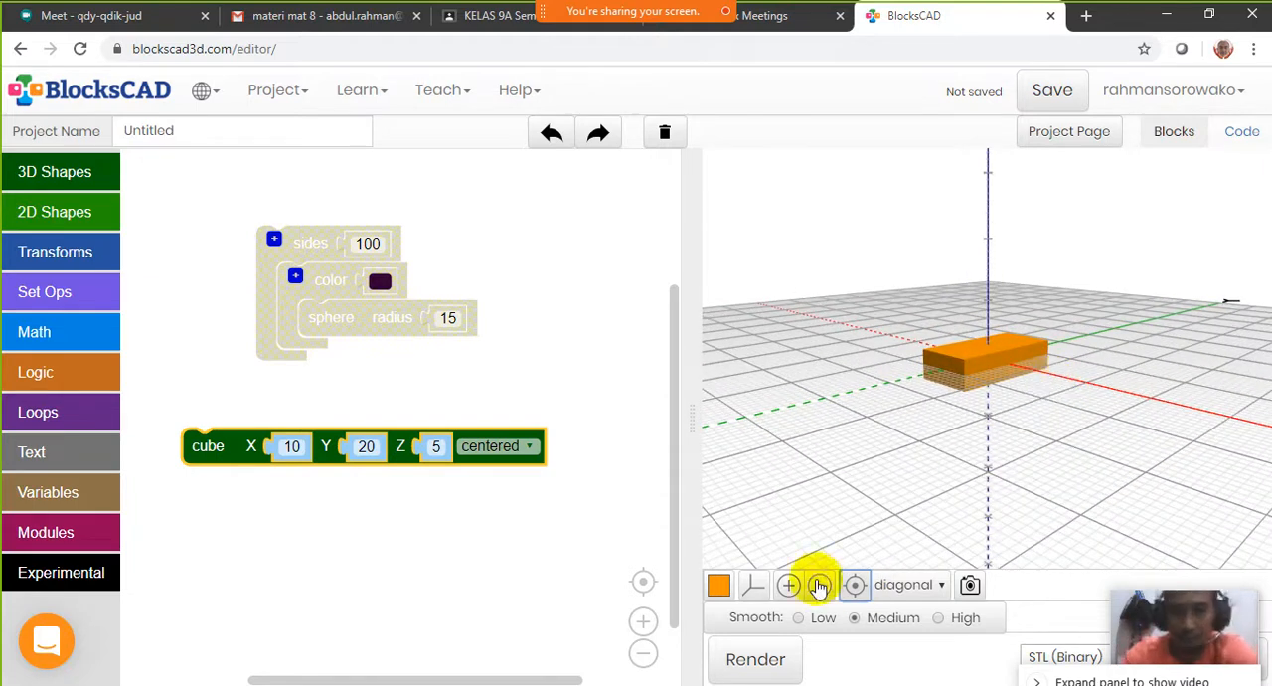
click(755, 587)
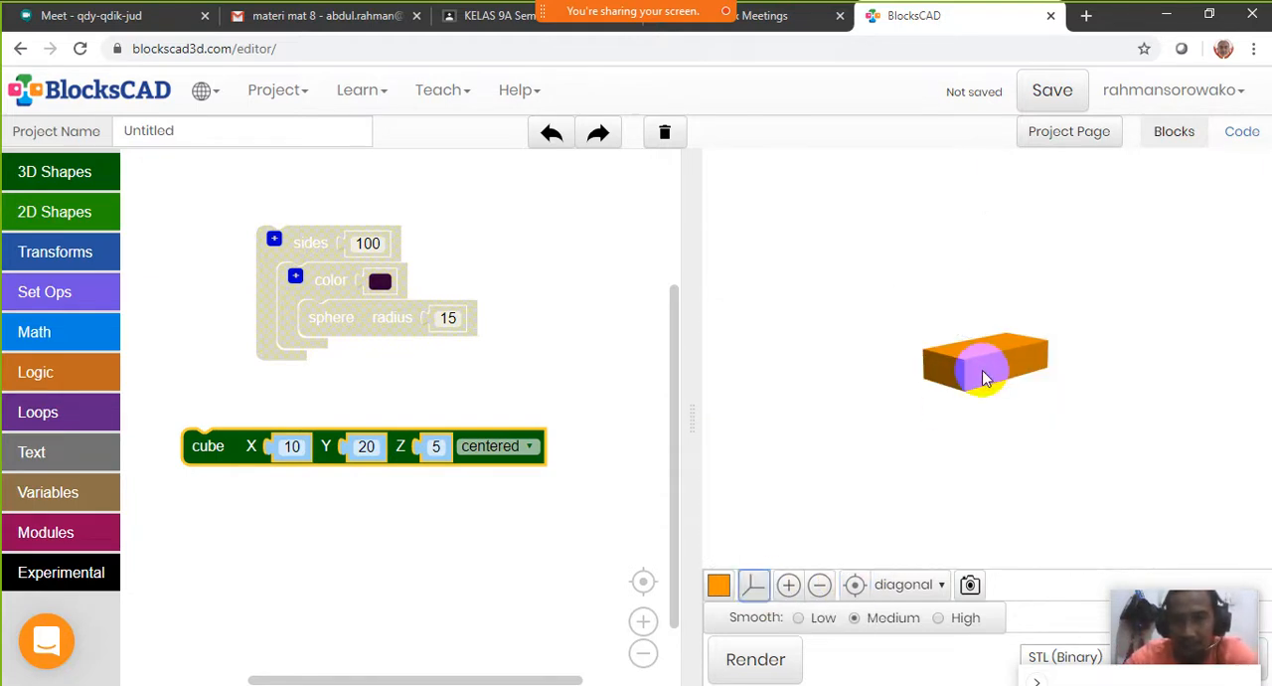
drag(980, 364, 1014, 343)
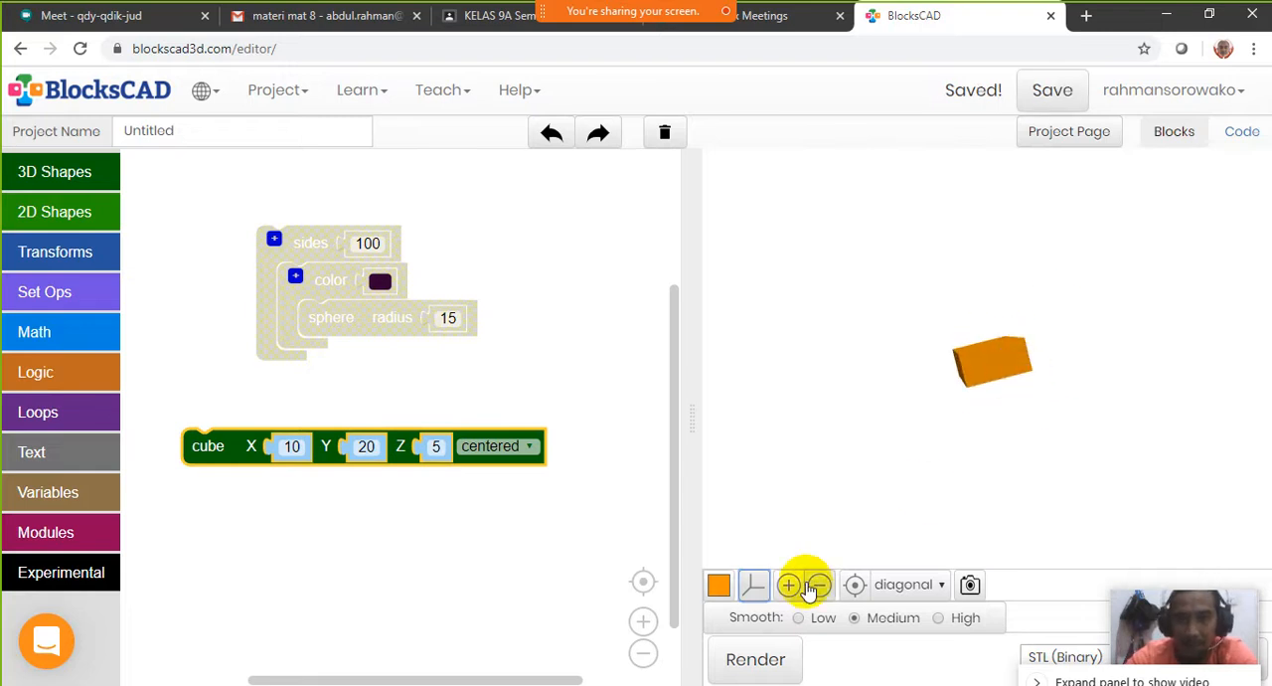
click(755, 586)
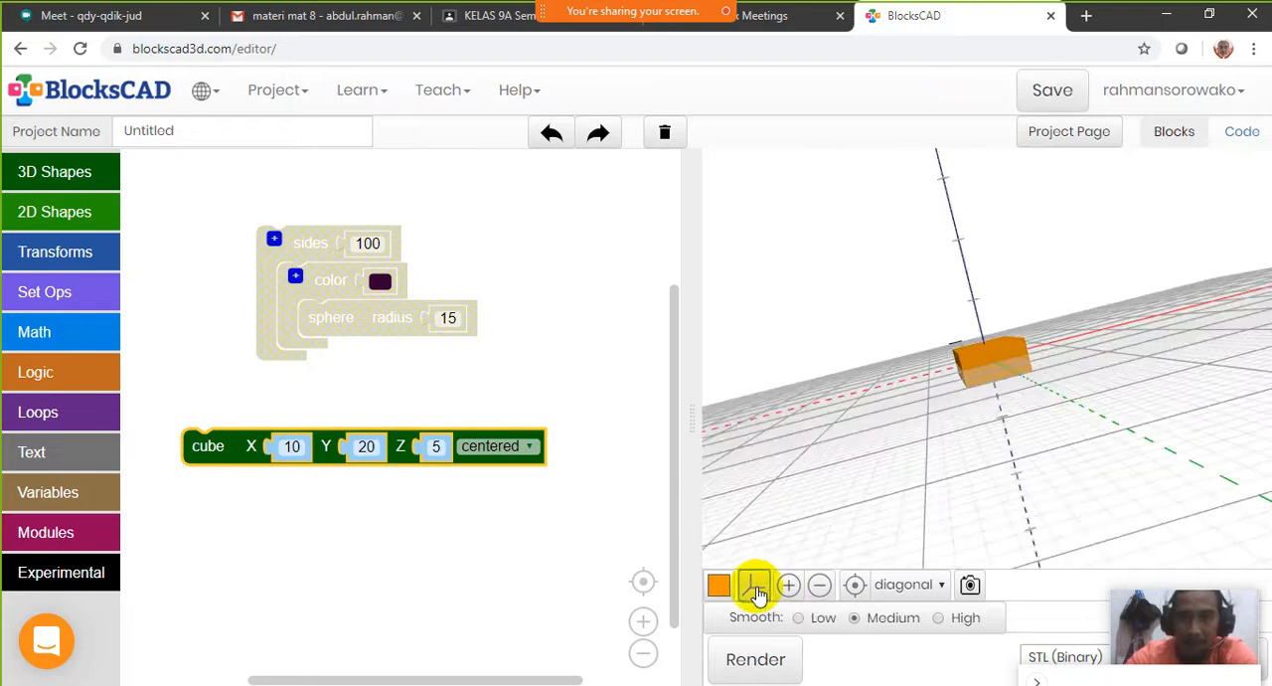
click(855, 585)
scroll(1033, 399, up, 5)
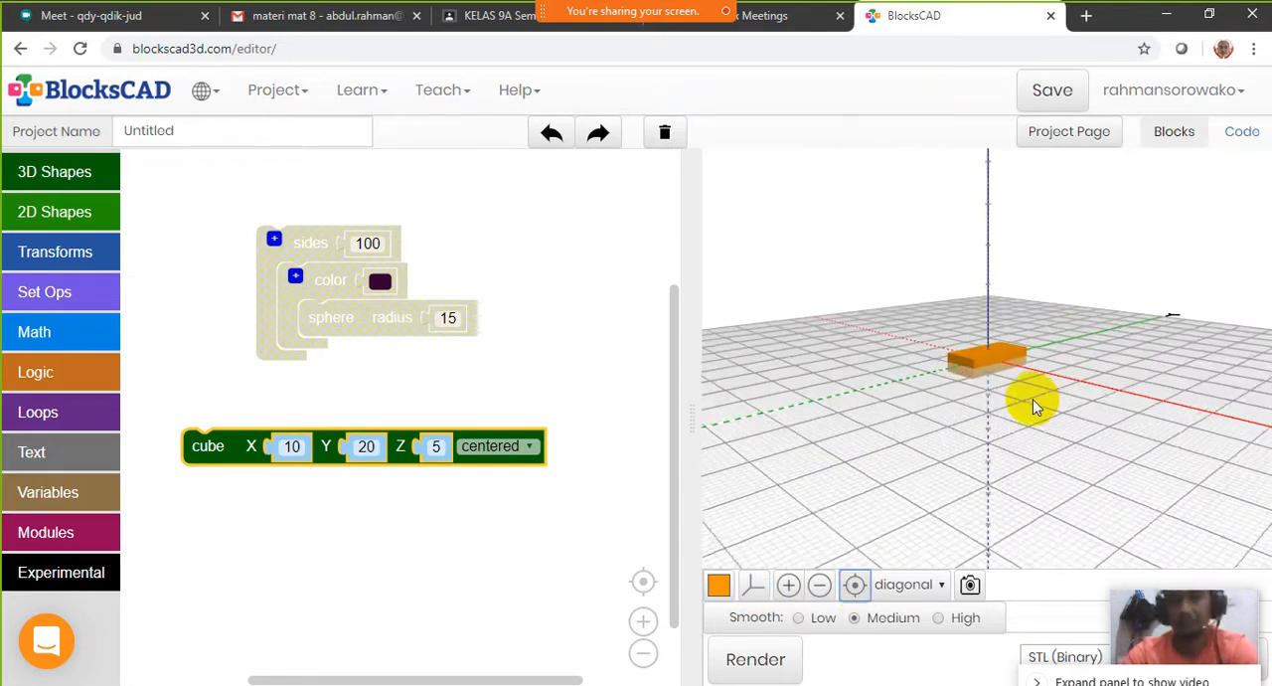
Set the cube block's placement to not centered and render the box
click(534, 446)
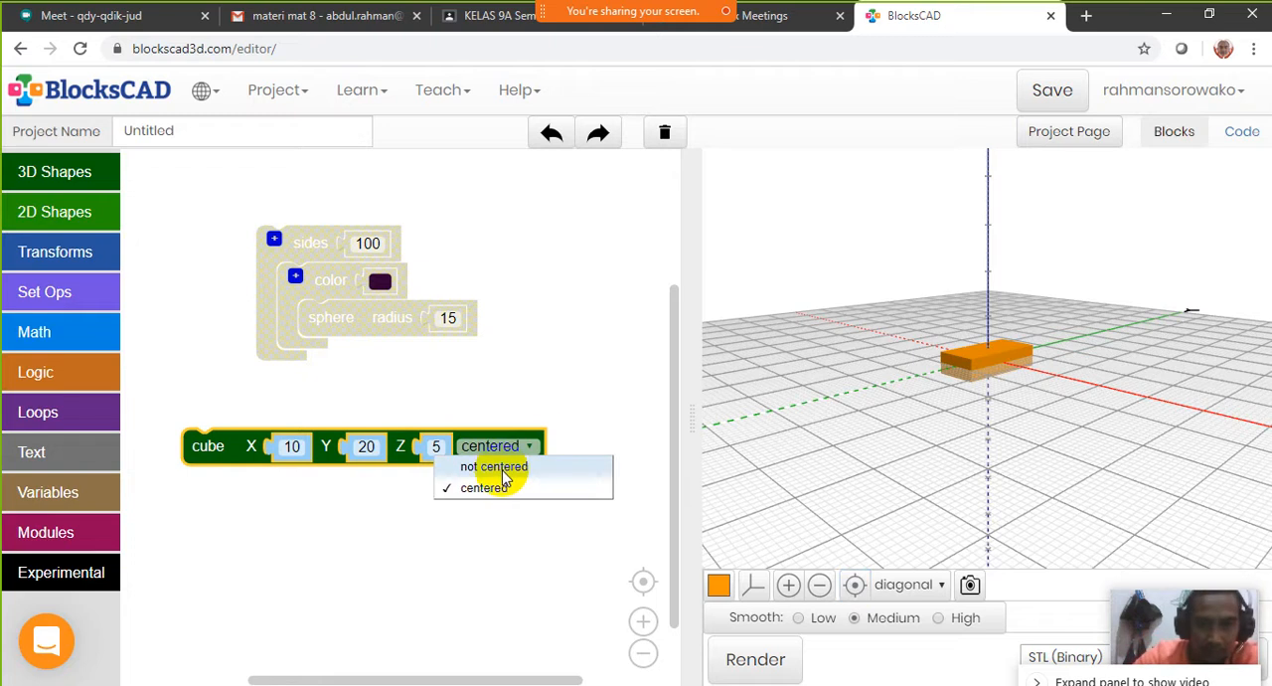
click(503, 467)
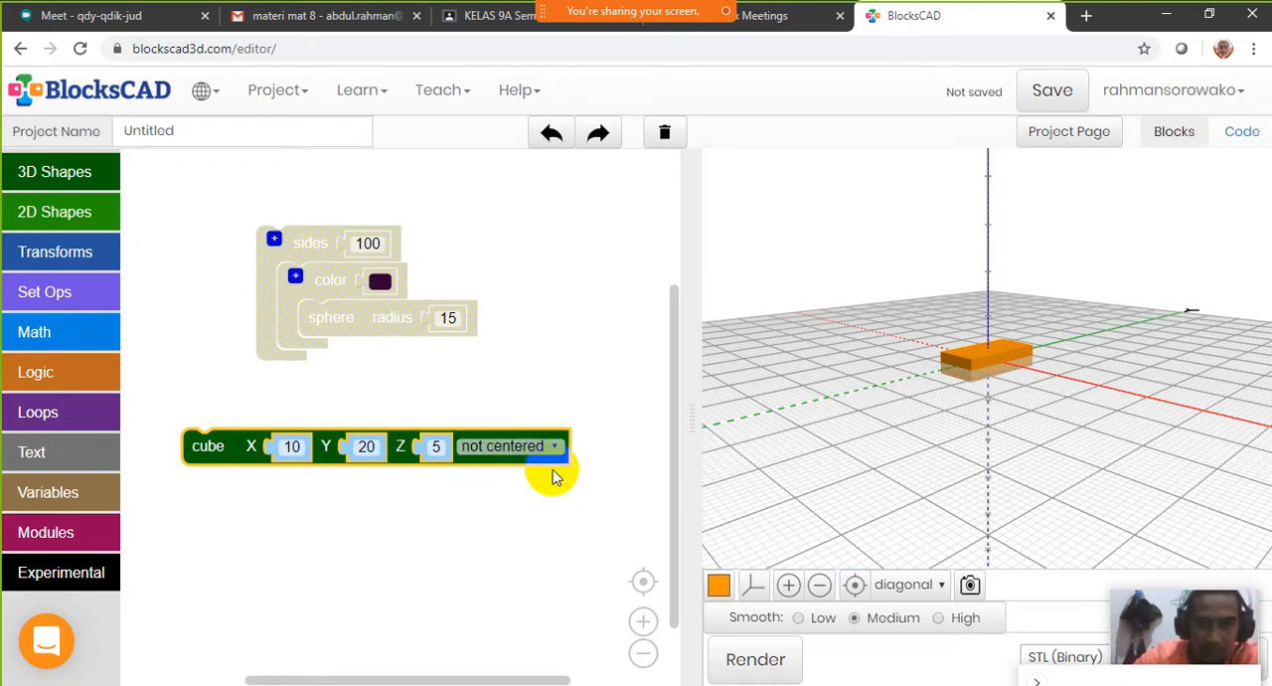
click(757, 660)
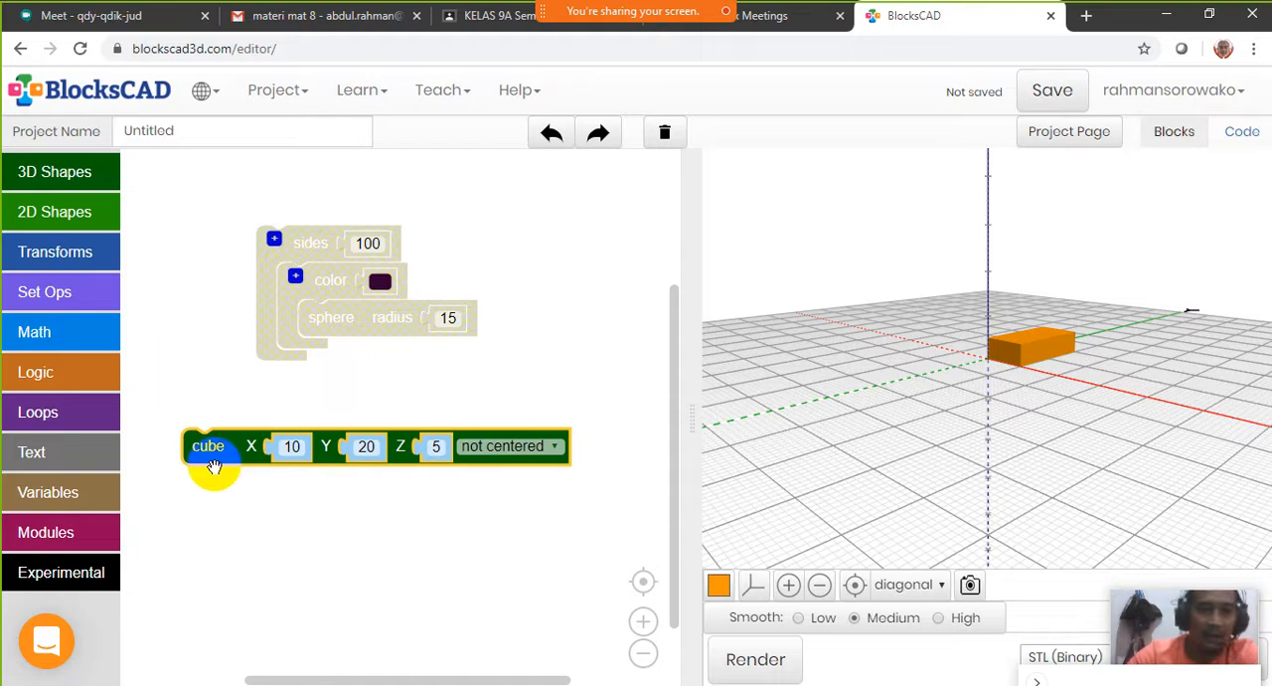
Reposition the cube block and the sphere stack slightly, enable the sphere stack and render both shapes together
mouse_move(213, 454)
mouse_down()
mouse_move(236, 488)
mouse_move(244, 448)
mouse_move(233, 444)
mouse_up()
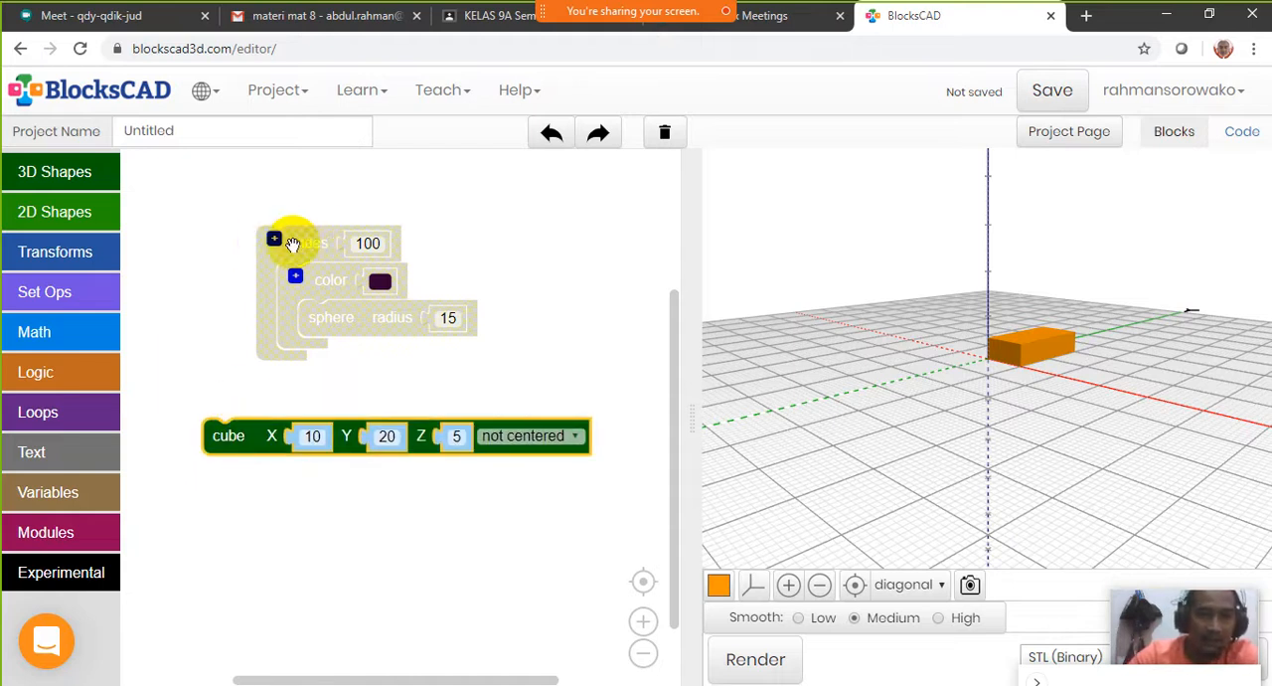
drag(307, 245, 276, 246)
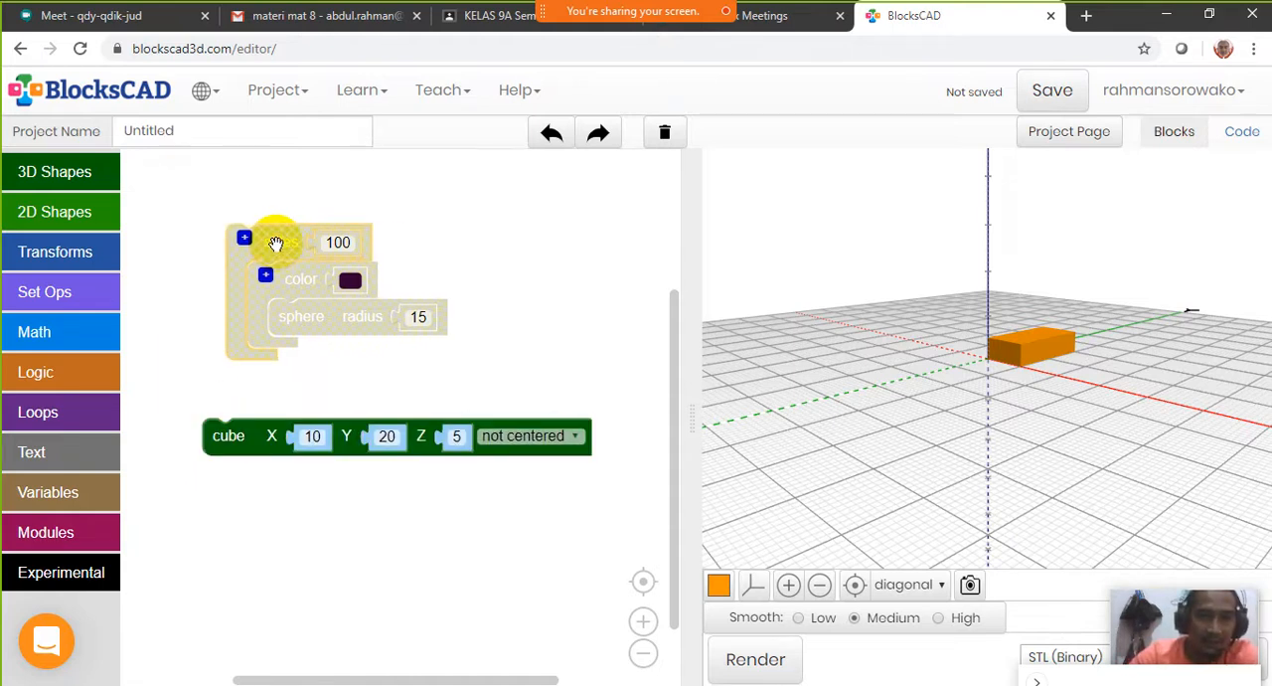
right_click(277, 246)
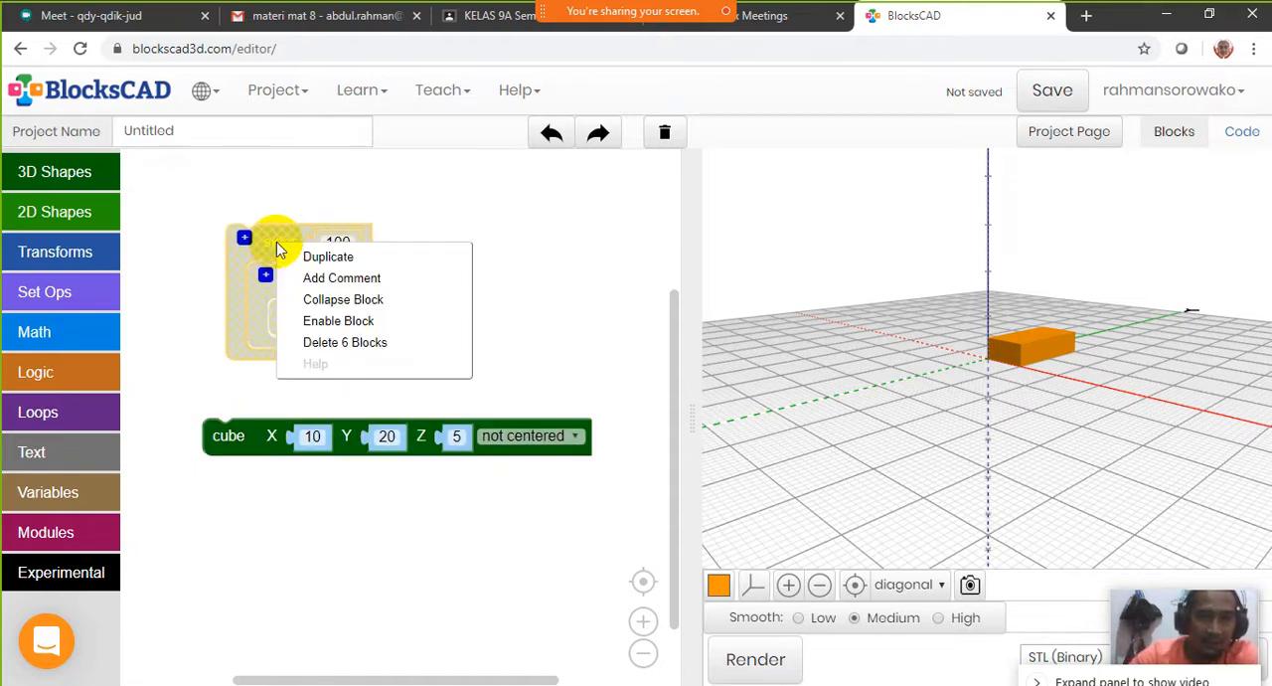
click(355, 329)
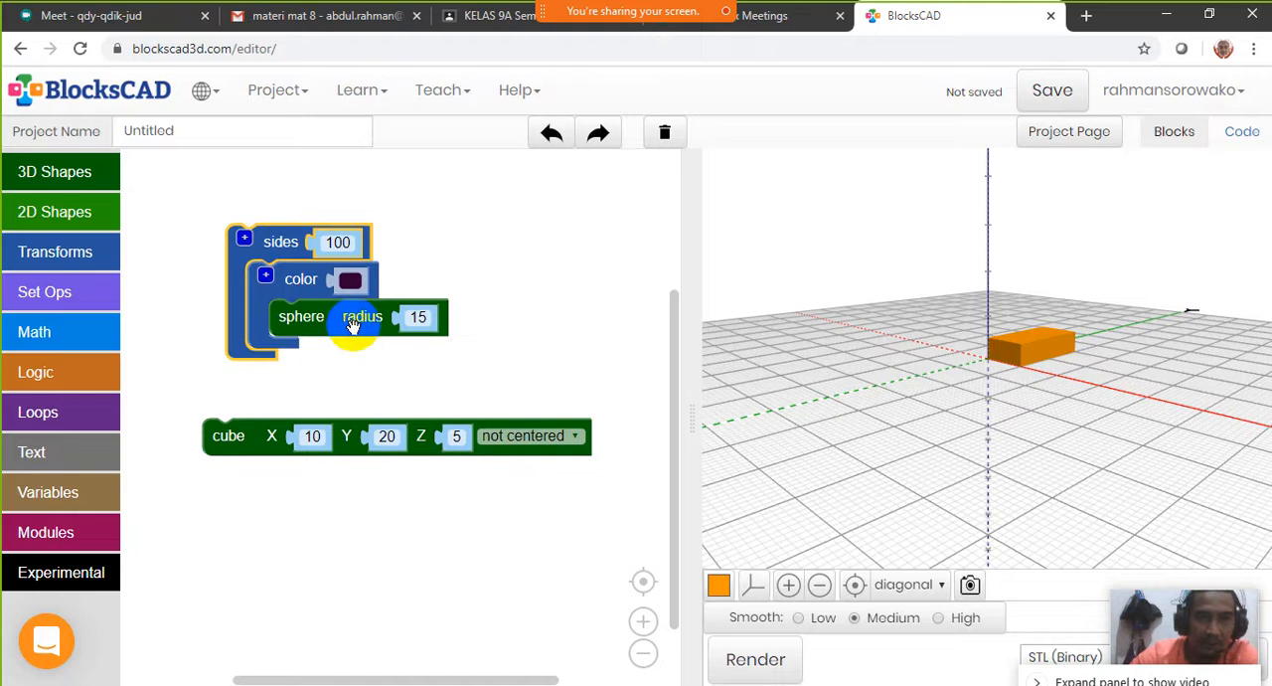
click(765, 660)
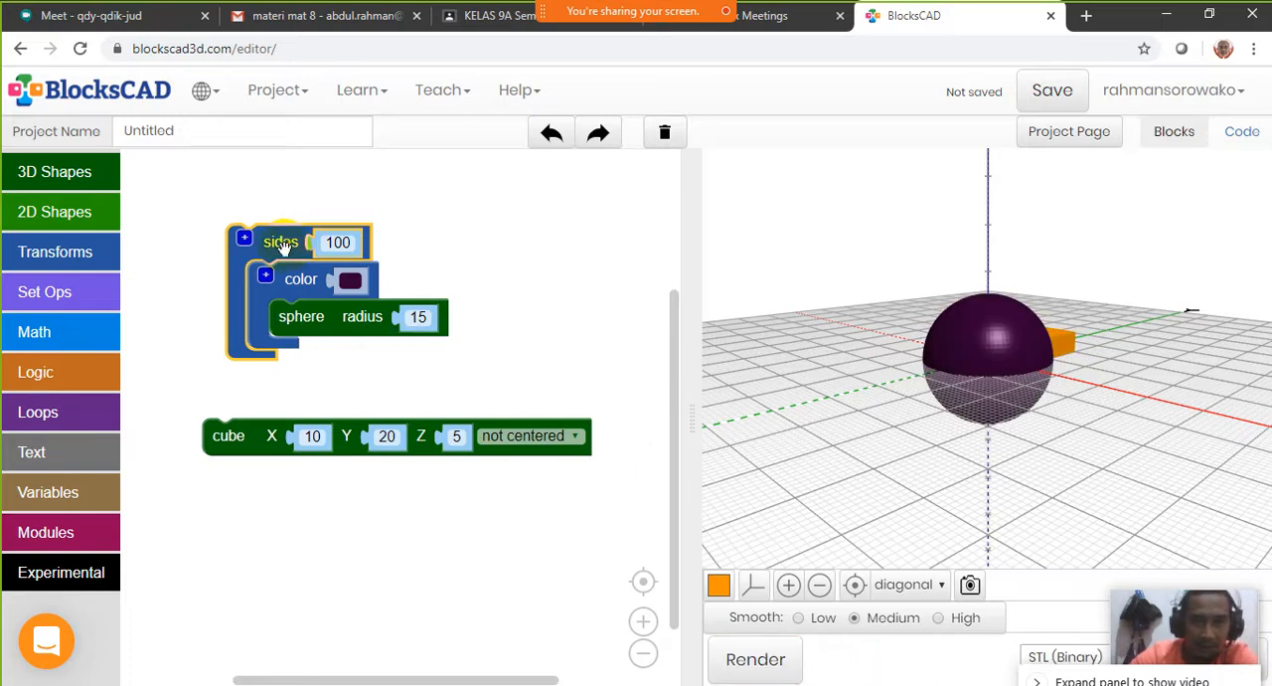
Wrap the cube block in a translate block below the sphere stack and reset the camera to the diagonal view
mouse_move(1044, 401)
mouse_down()
mouse_move(969, 392)
mouse_move(855, 407)
mouse_move(994, 398)
mouse_move(1069, 376)
mouse_move(926, 429)
mouse_move(1065, 362)
mouse_move(958, 446)
mouse_move(1225, 356)
mouse_move(1164, 304)
mouse_move(1034, 370)
mouse_move(985, 343)
mouse_move(1052, 393)
mouse_up()
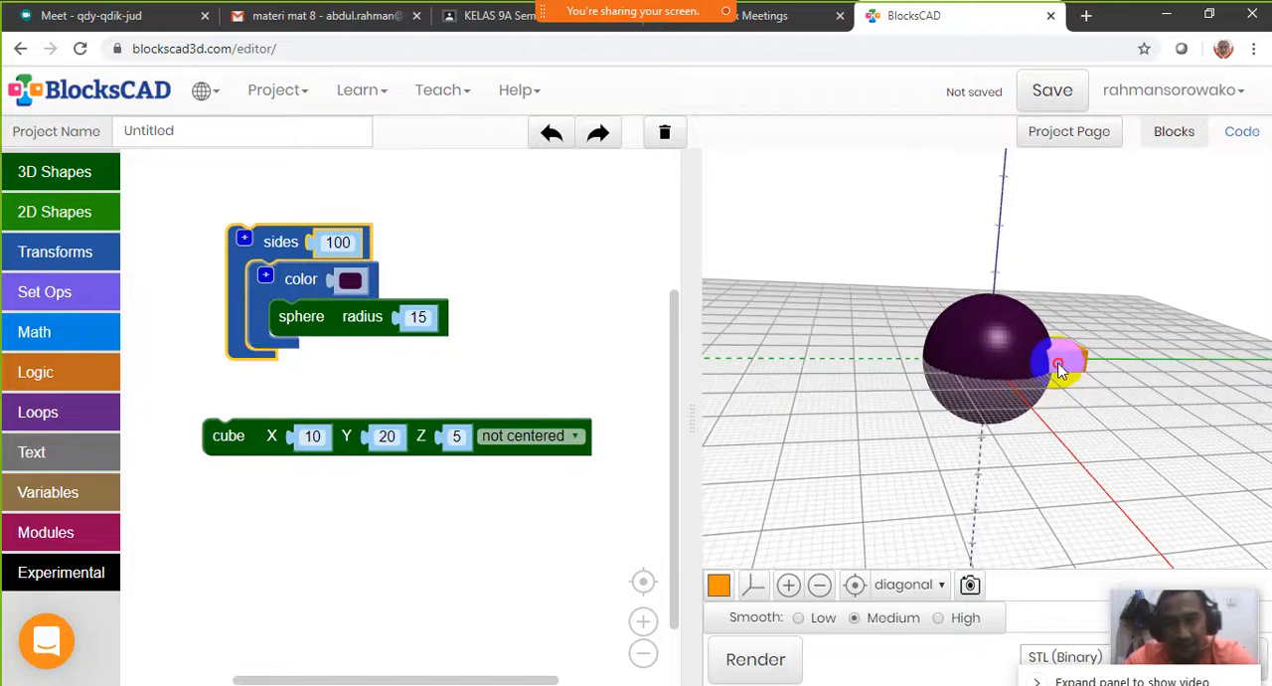
mouse_move(242, 435)
mouse_down()
mouse_move(238, 472)
mouse_move(238, 446)
mouse_up()
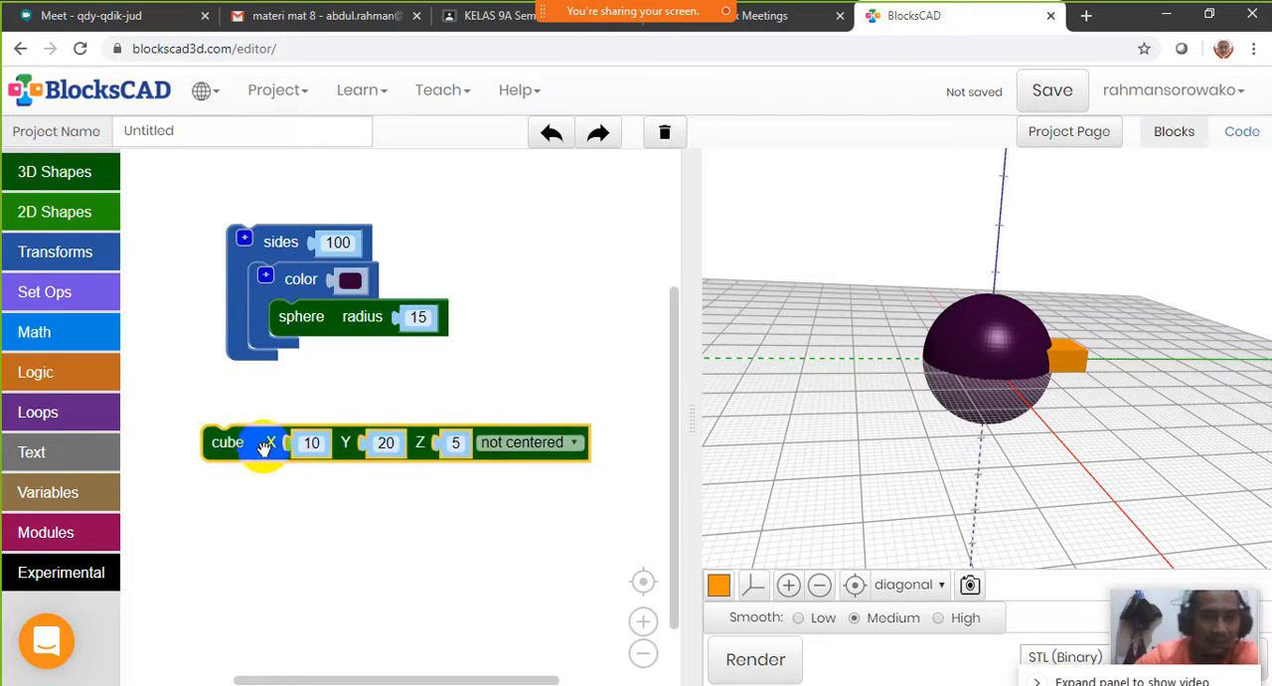
click(88, 261)
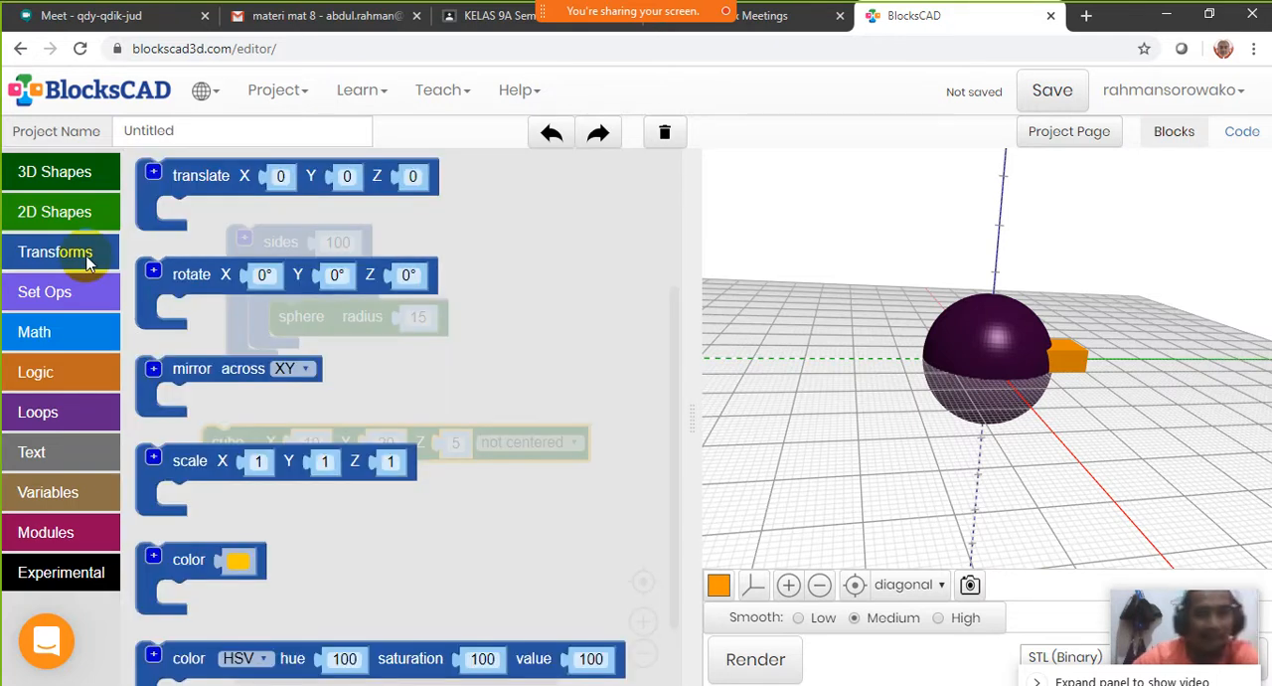
click(175, 206)
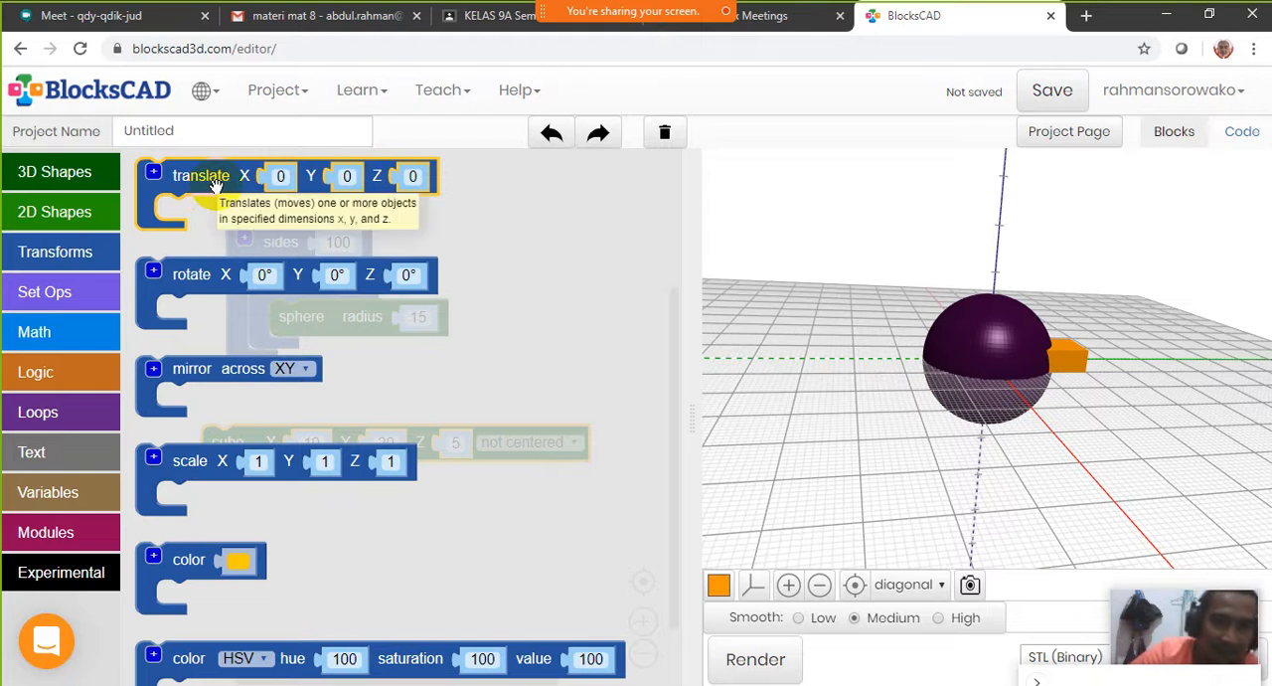
drag(217, 177, 256, 400)
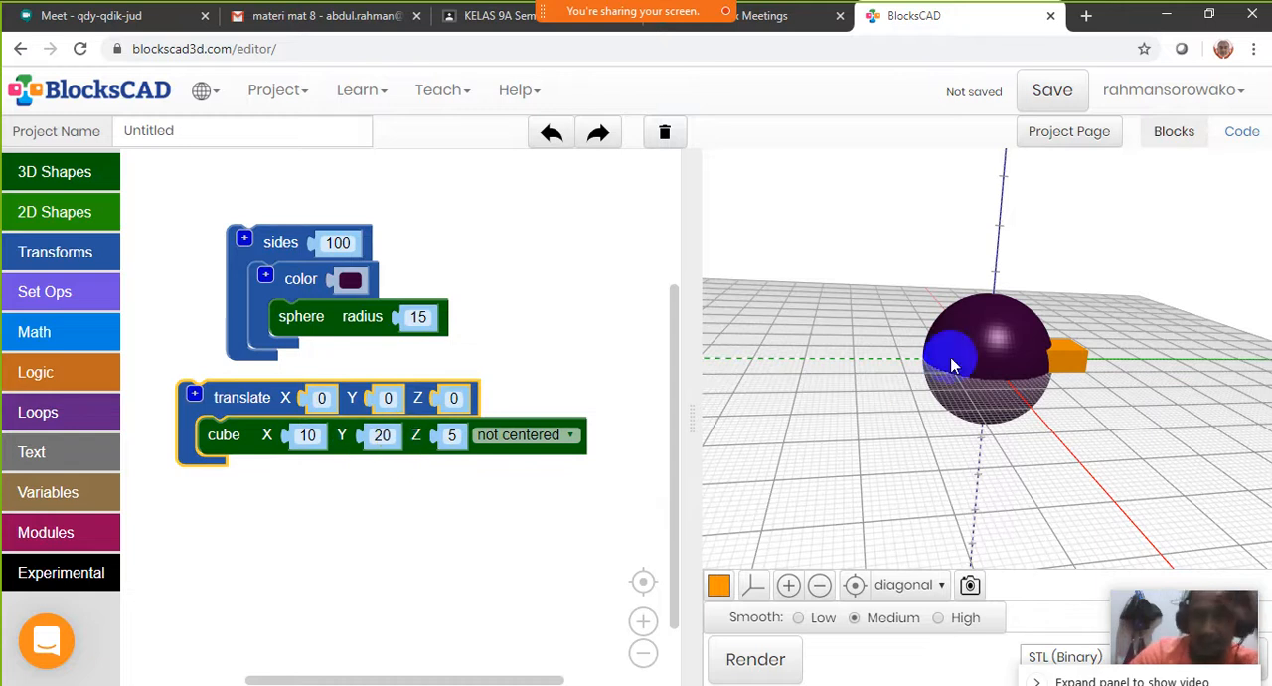
click(853, 584)
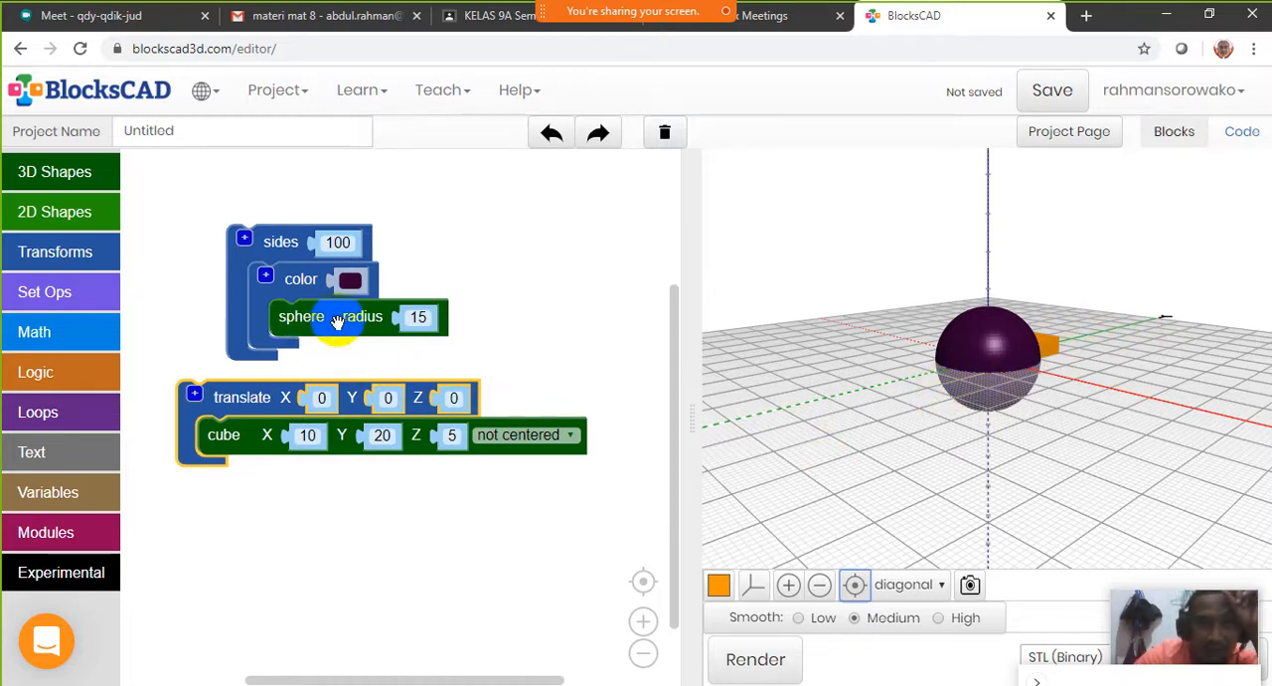
click(418, 316)
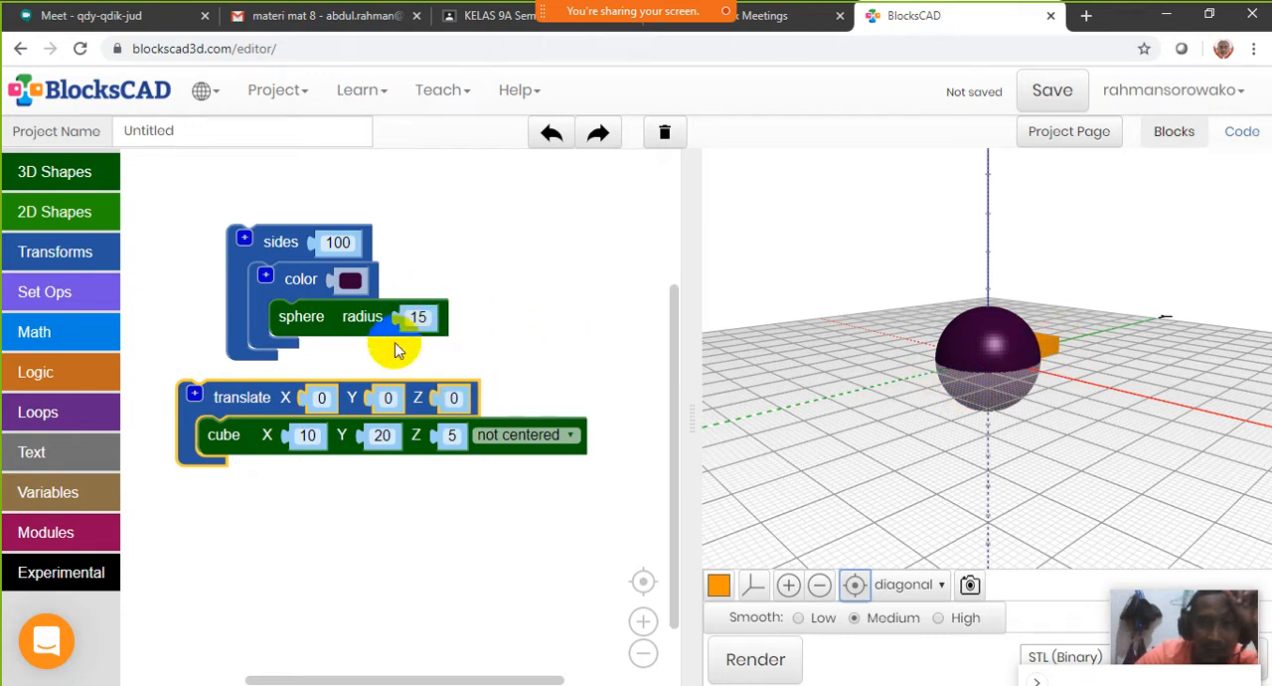
Set the translate block's Y offset to 15, render the model and view the shifted box from another angle
click(388, 397)
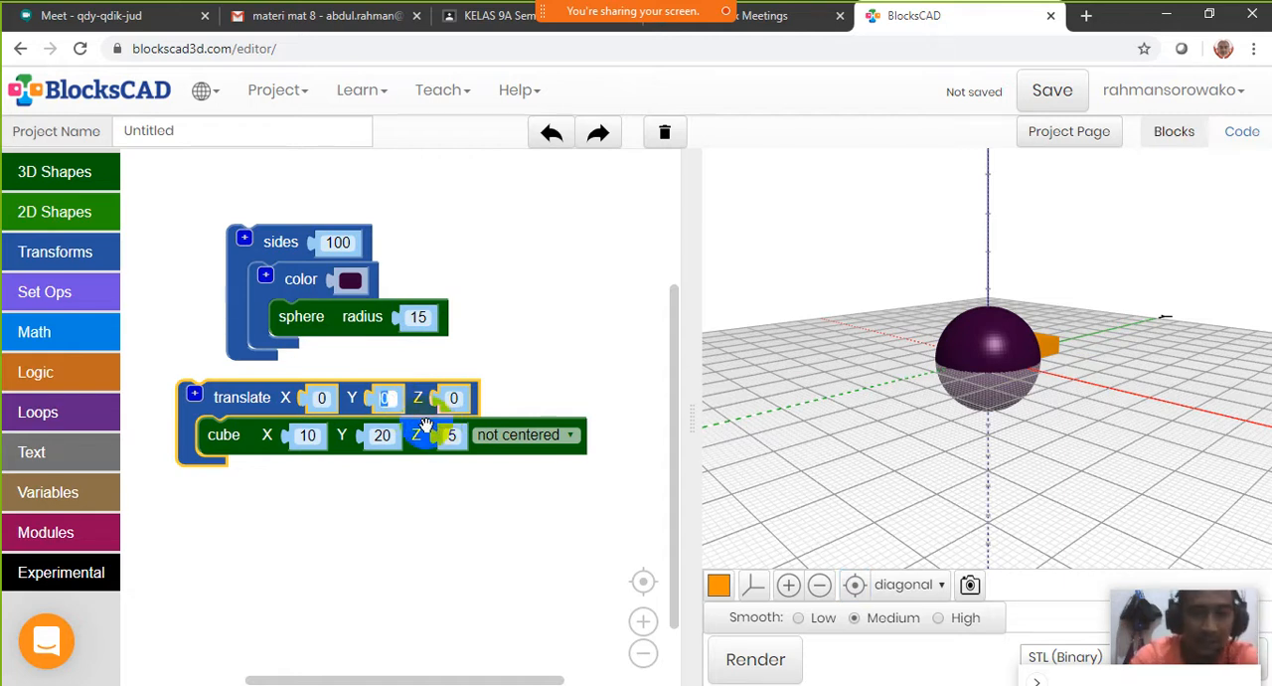
text(15)
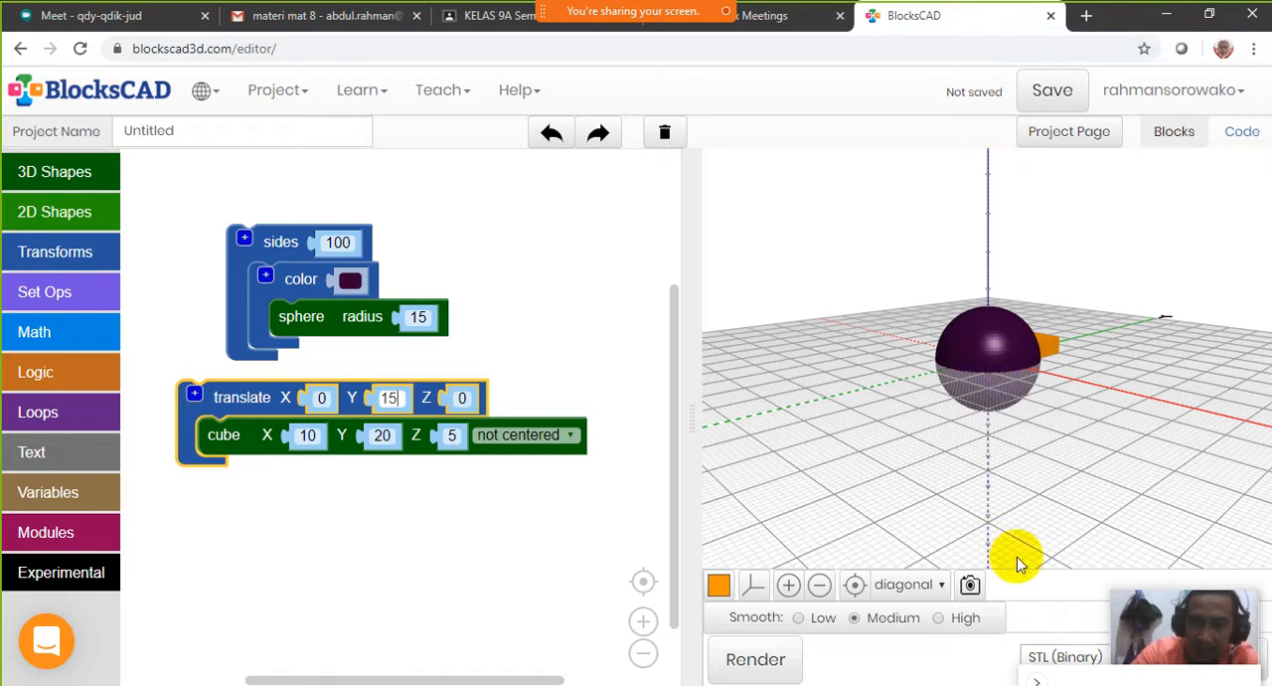
click(768, 671)
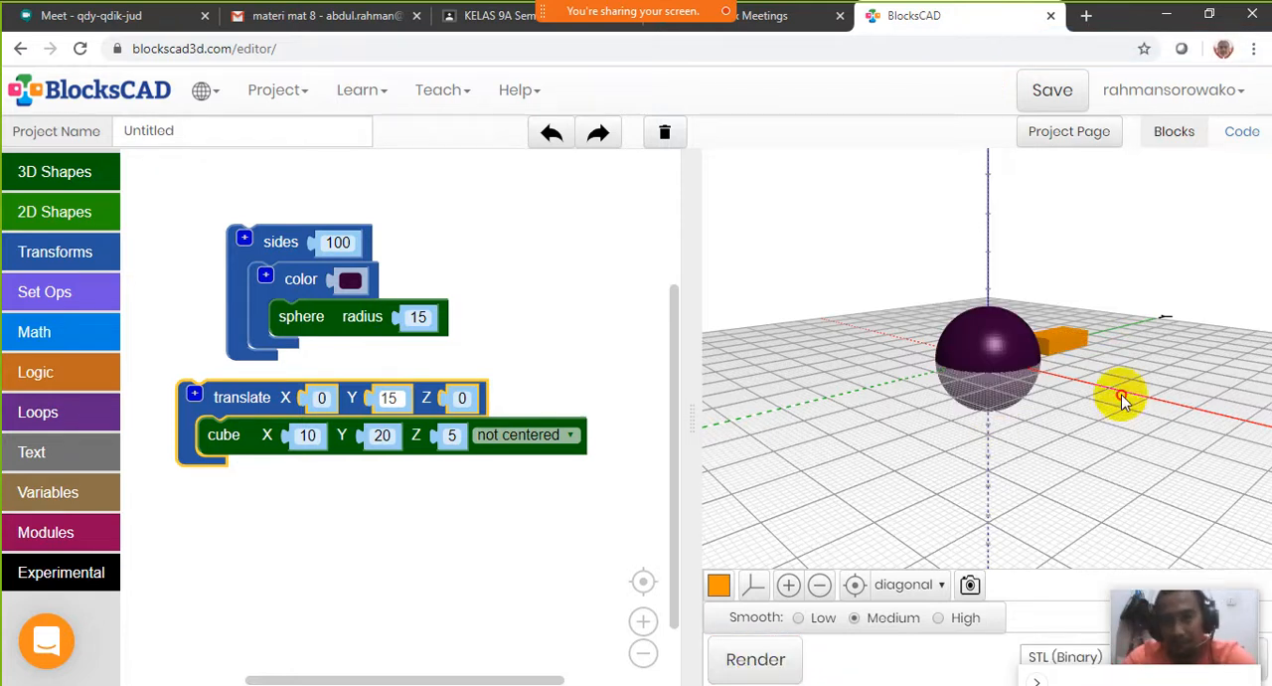
drag(1124, 394, 1070, 355)
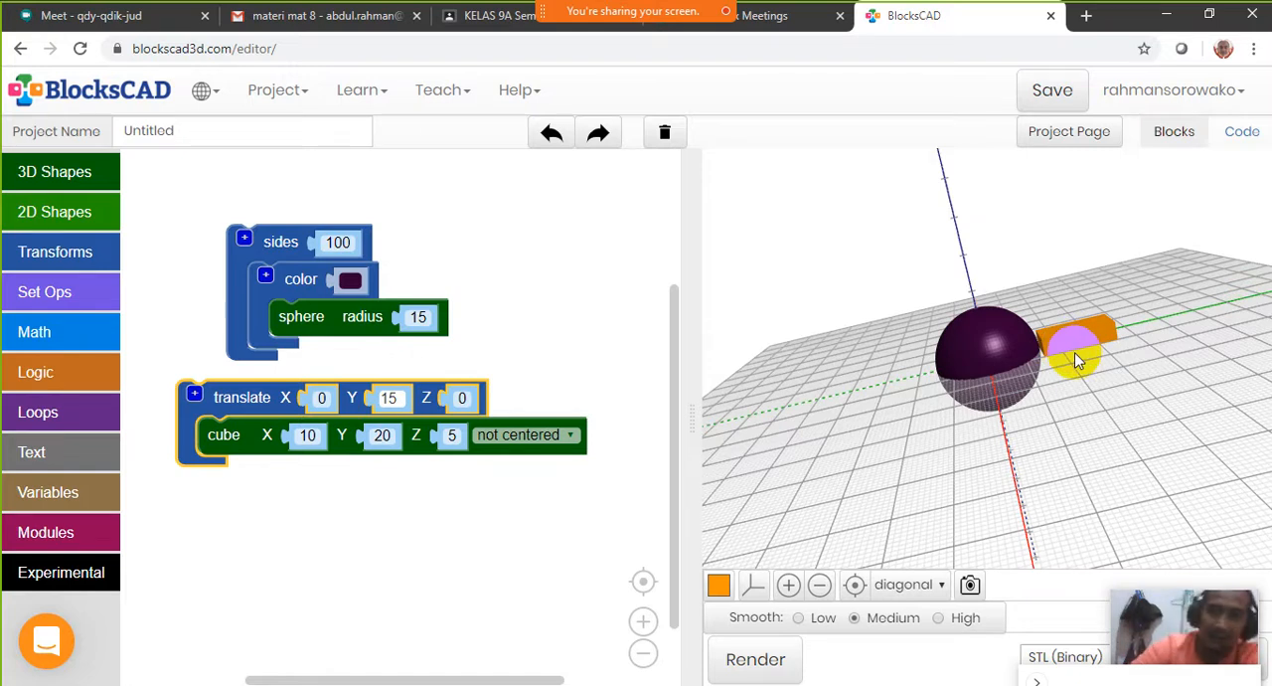
drag(1077, 360, 1111, 329)
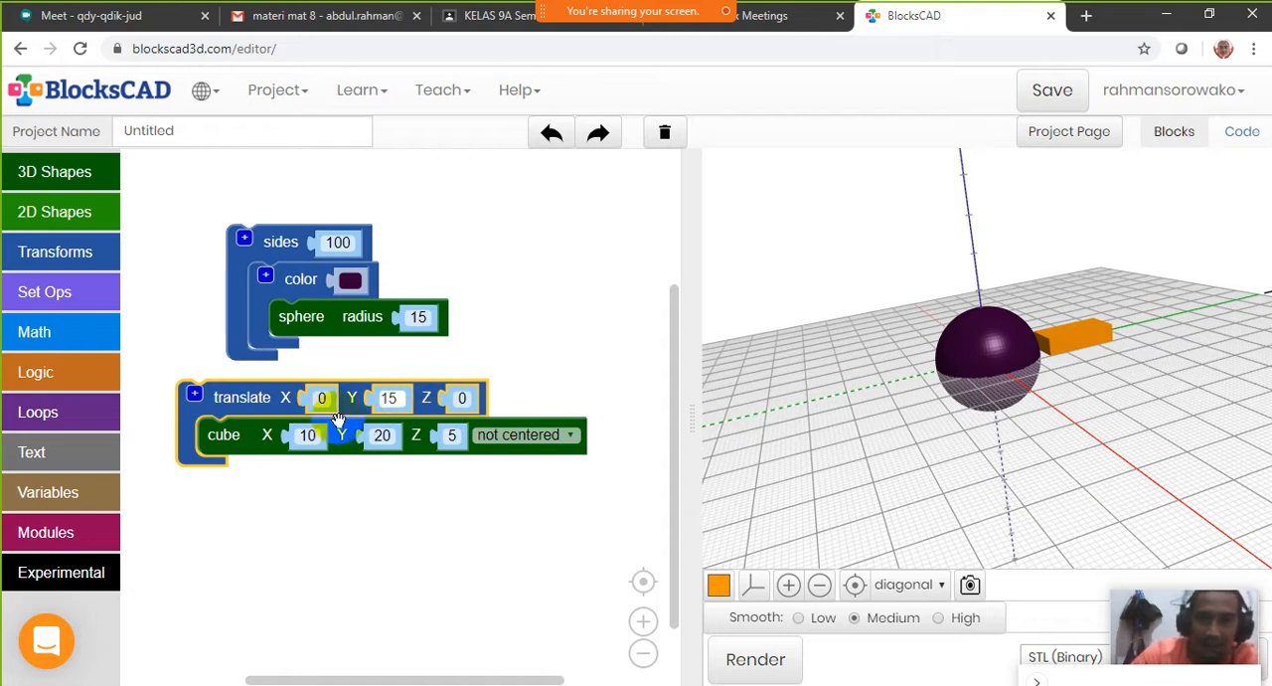
Set the translate block's Z offset to 15, render the model and view the raised box from other angles
click(465, 398)
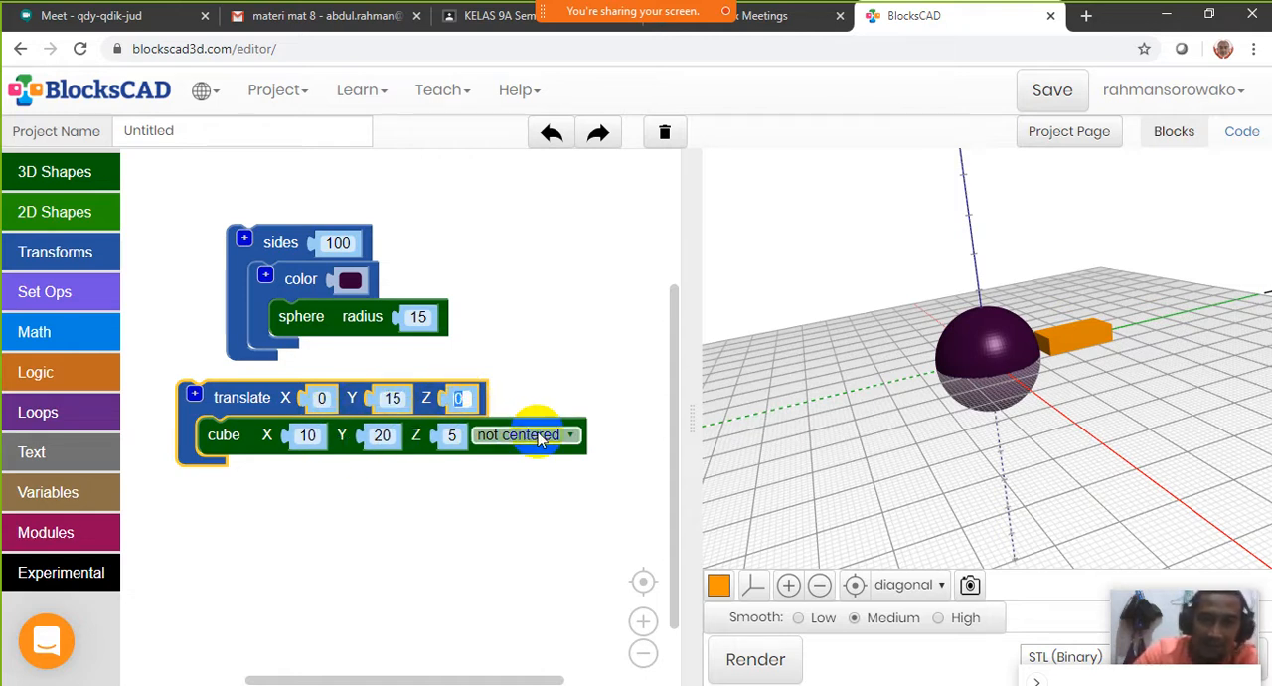
text(15)
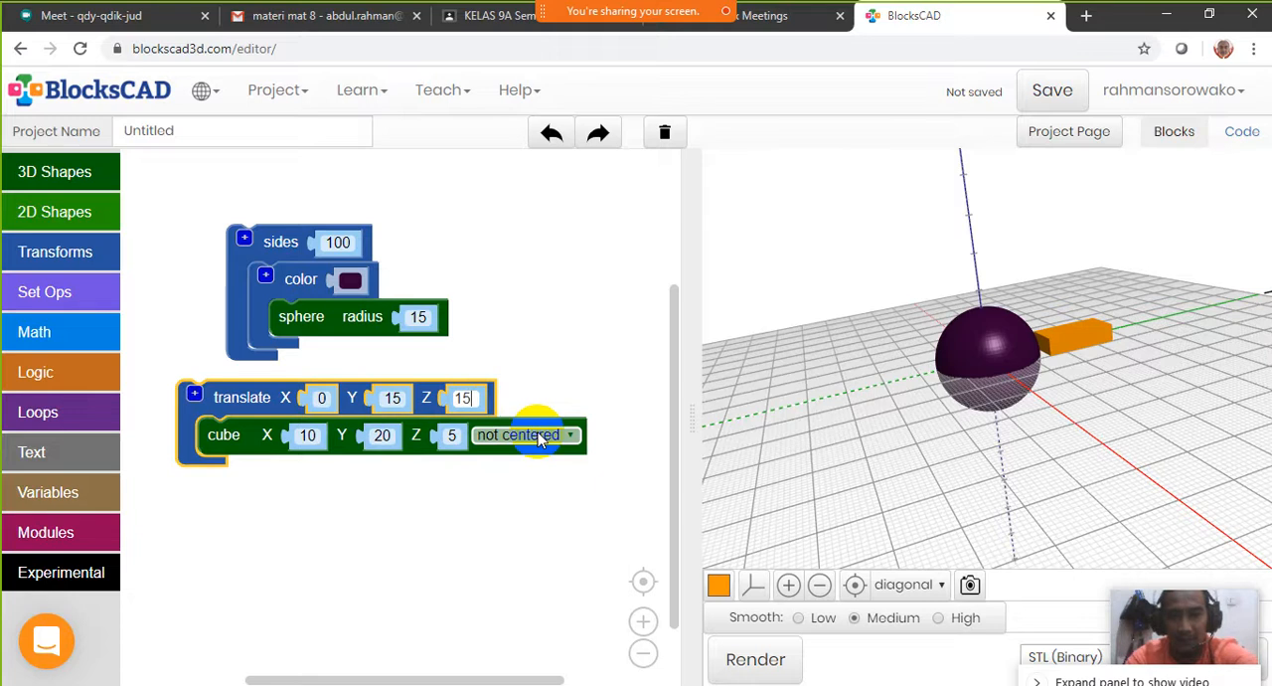
click(744, 661)
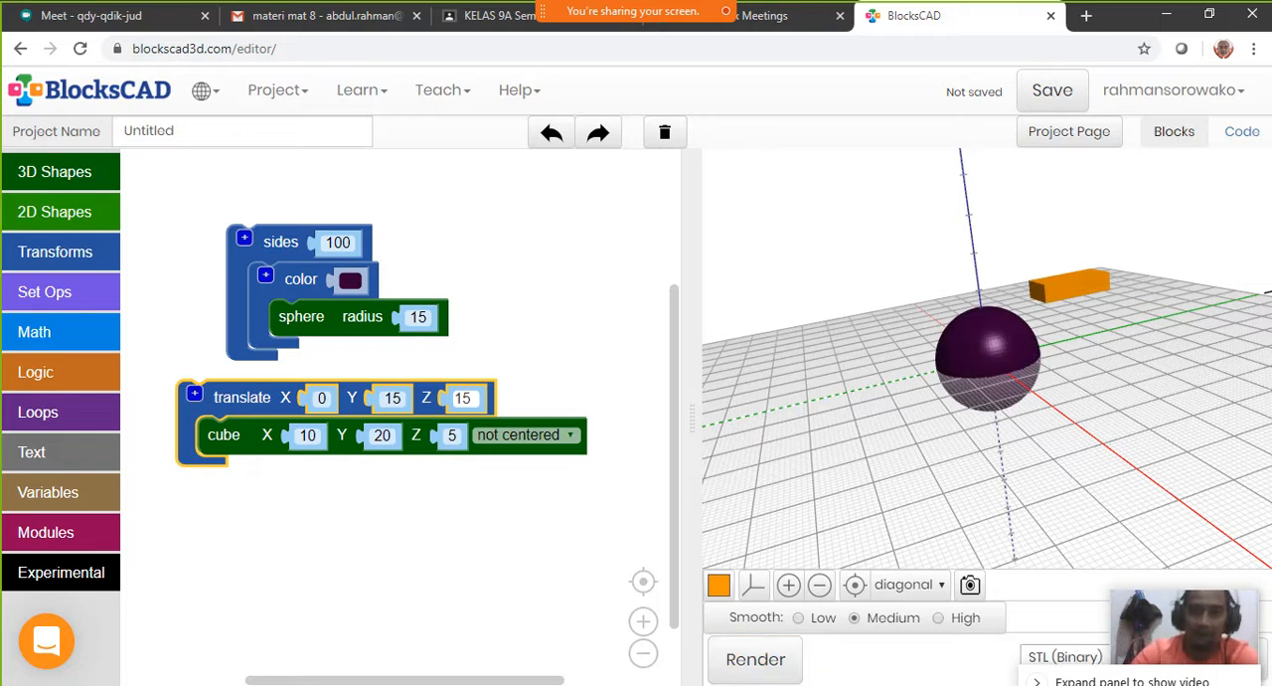
mouse_move(965, 358)
mouse_down()
mouse_move(963, 370)
mouse_move(988, 353)
mouse_up()
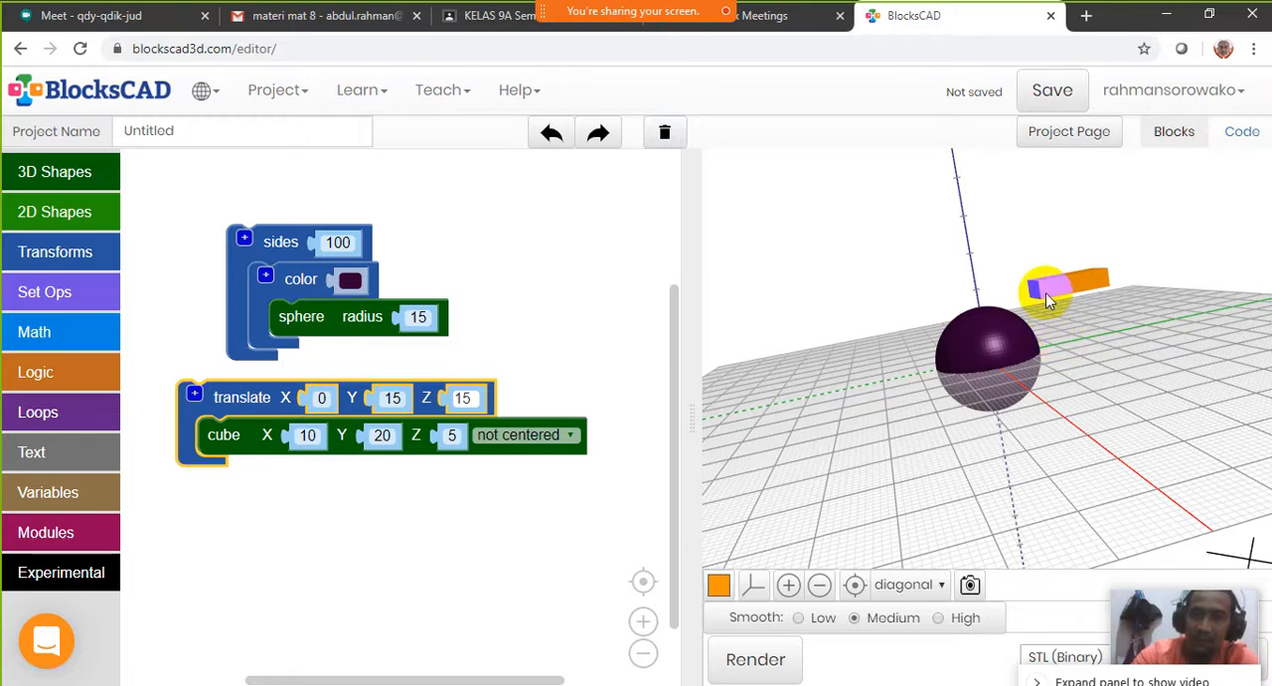
mouse_move(1046, 294)
mouse_down()
mouse_move(1154, 282)
mouse_move(1079, 292)
mouse_move(1060, 336)
mouse_move(985, 344)
mouse_move(1080, 333)
mouse_move(1041, 343)
mouse_up()
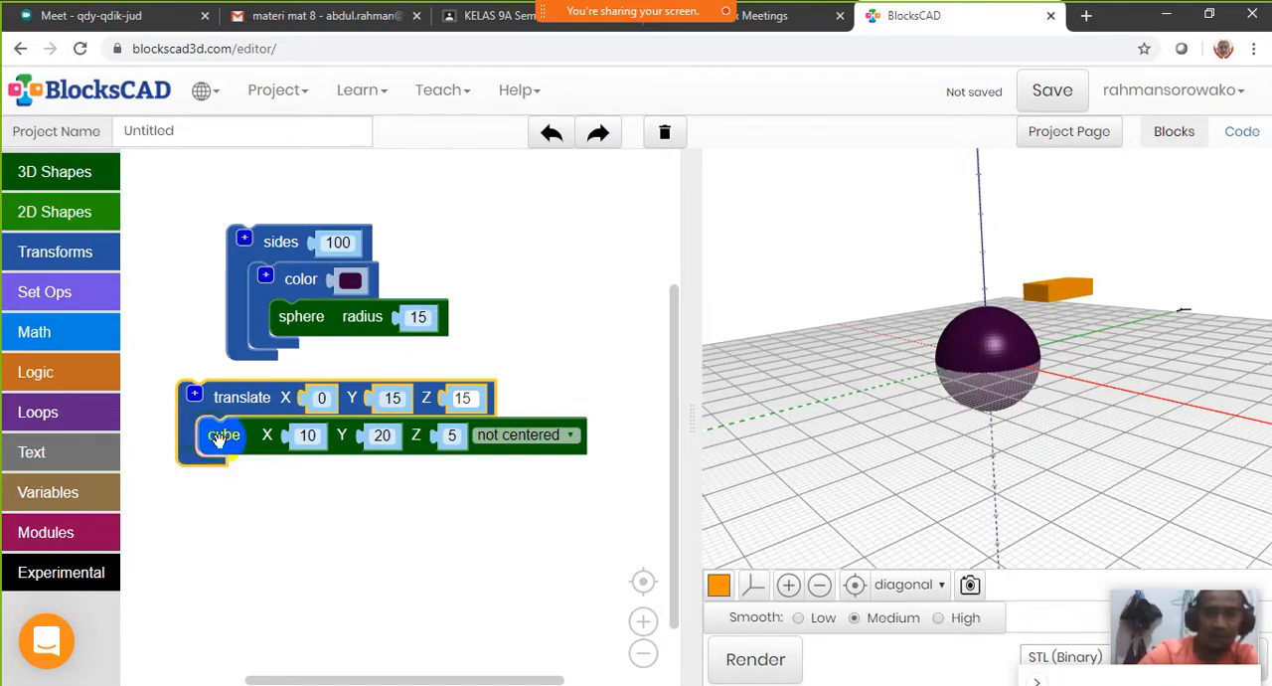
Reposition the translate block with its cube slightly beneath the sphere stack in the workspace
drag(249, 415, 275, 415)
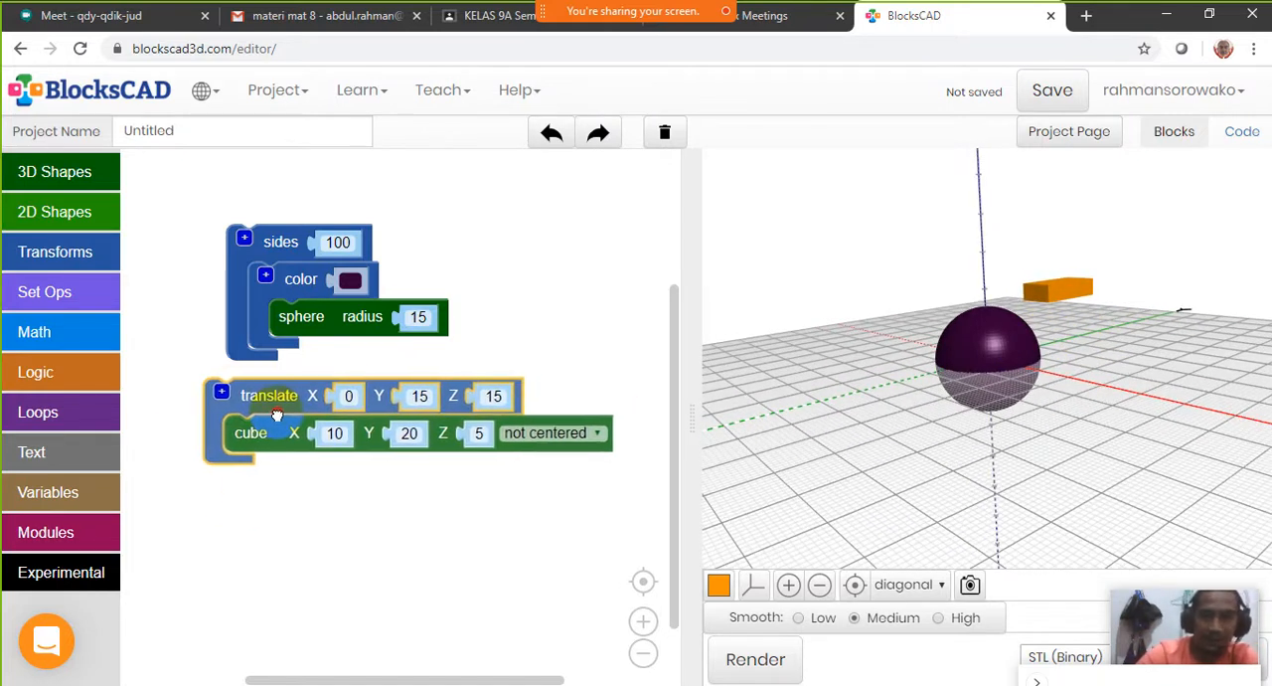
click(938, 347)
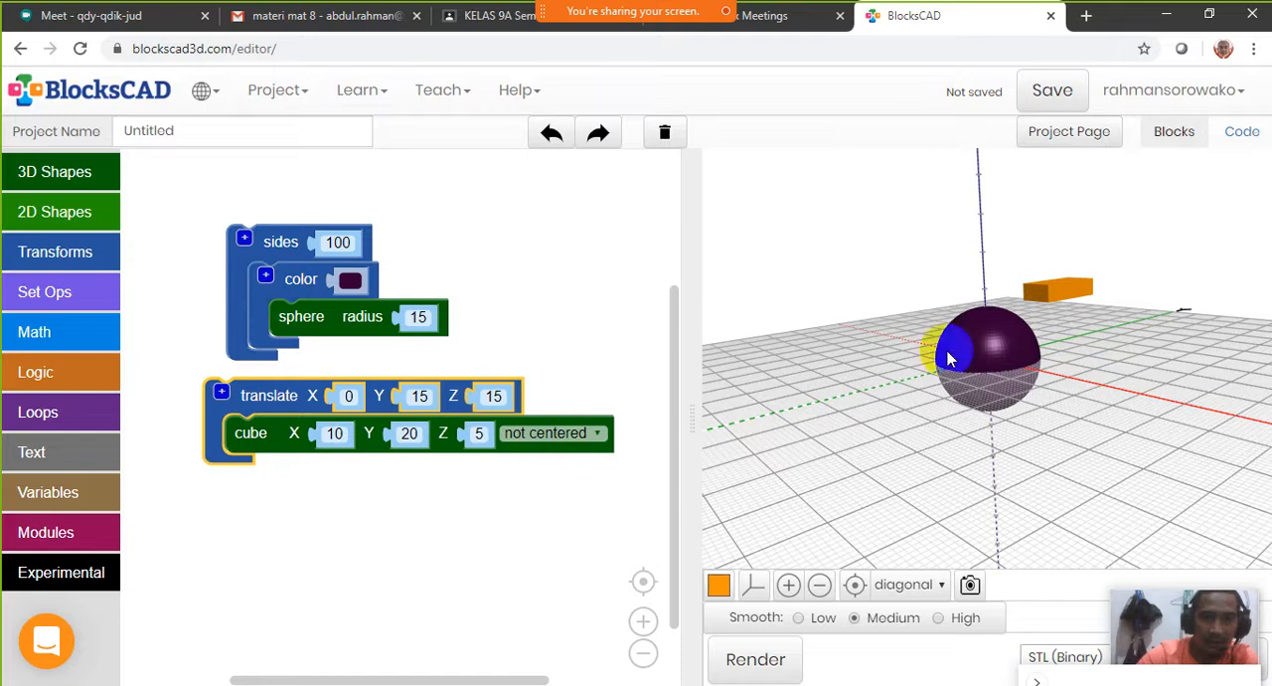
click(1068, 299)
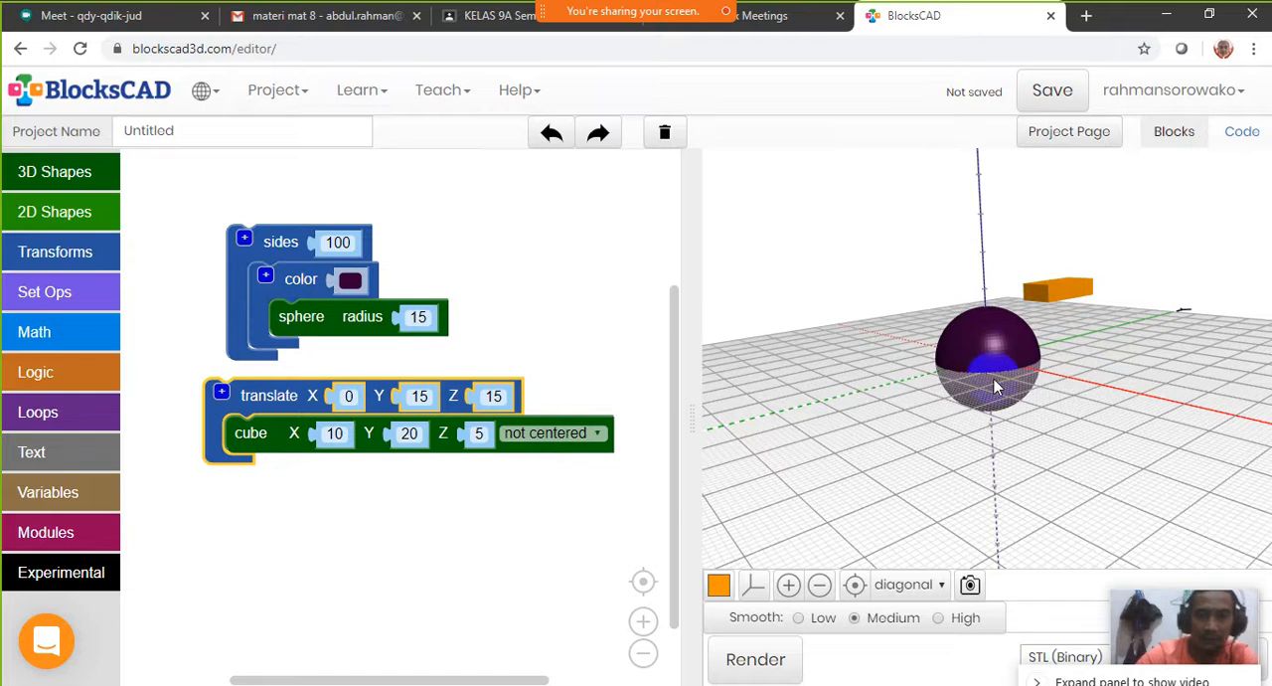
right_click(277, 398)
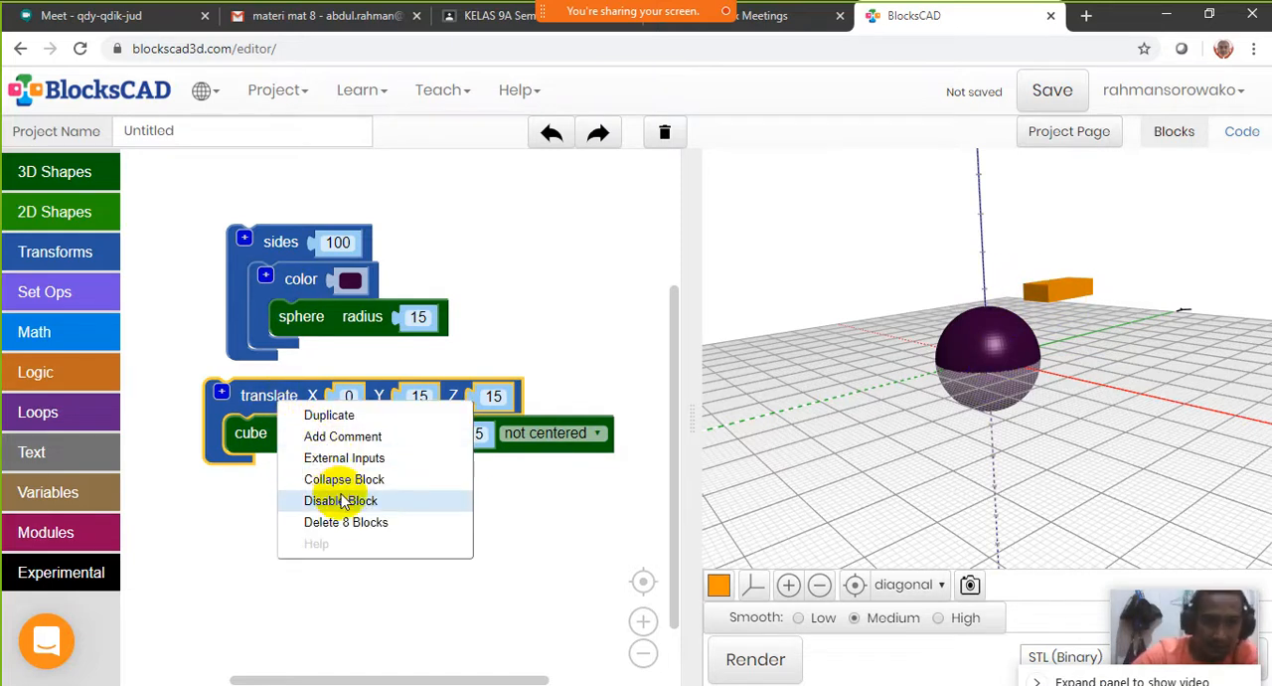
click(367, 480)
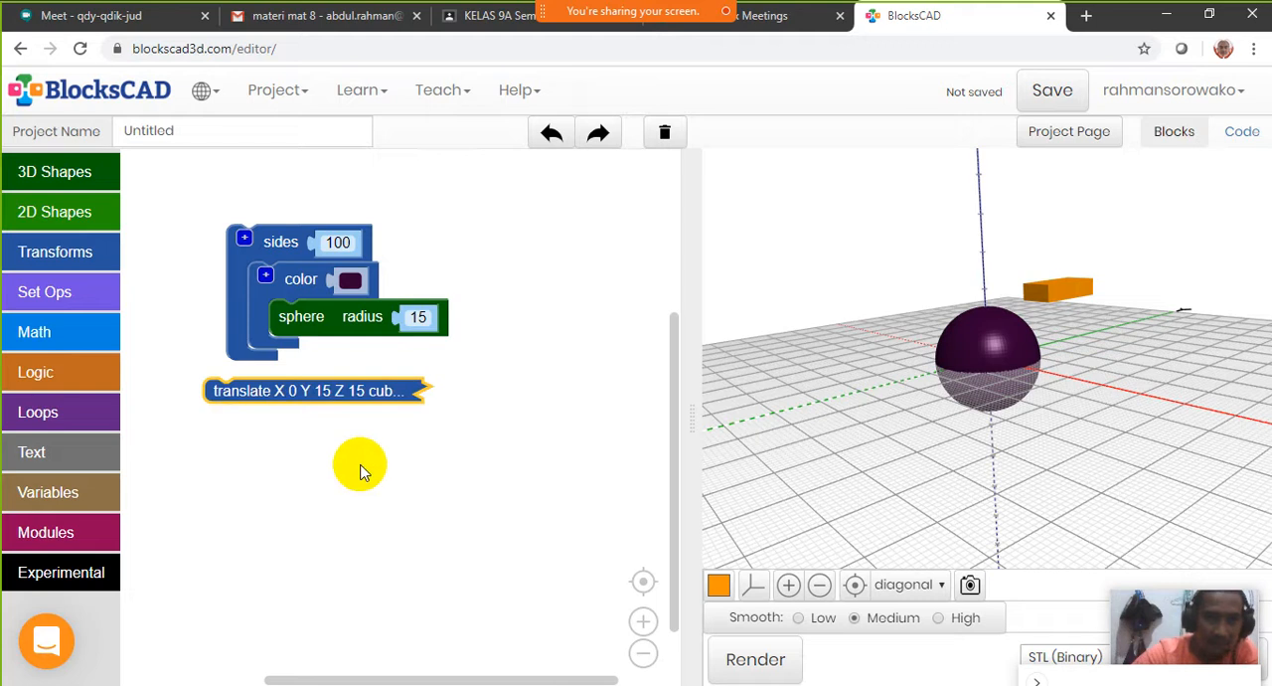
double_click(219, 390)
Disable the translate block with its cube and the sides block with its coloured sphere
right_click(273, 400)
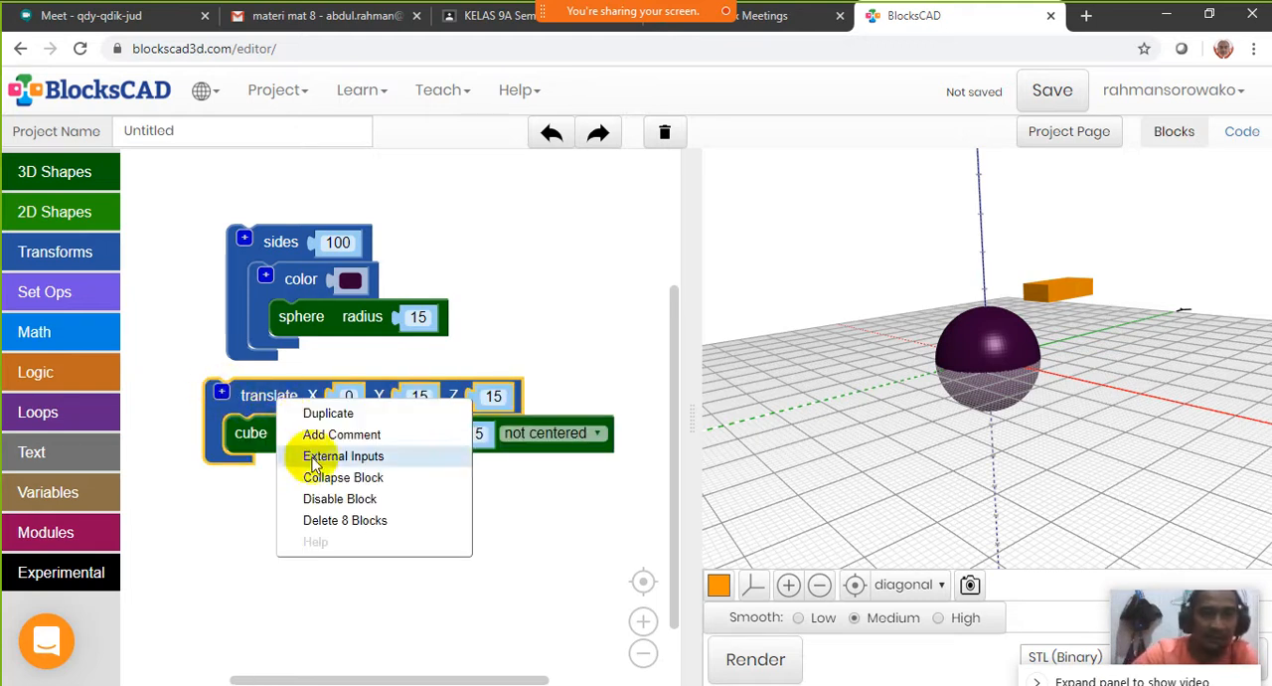
click(338, 499)
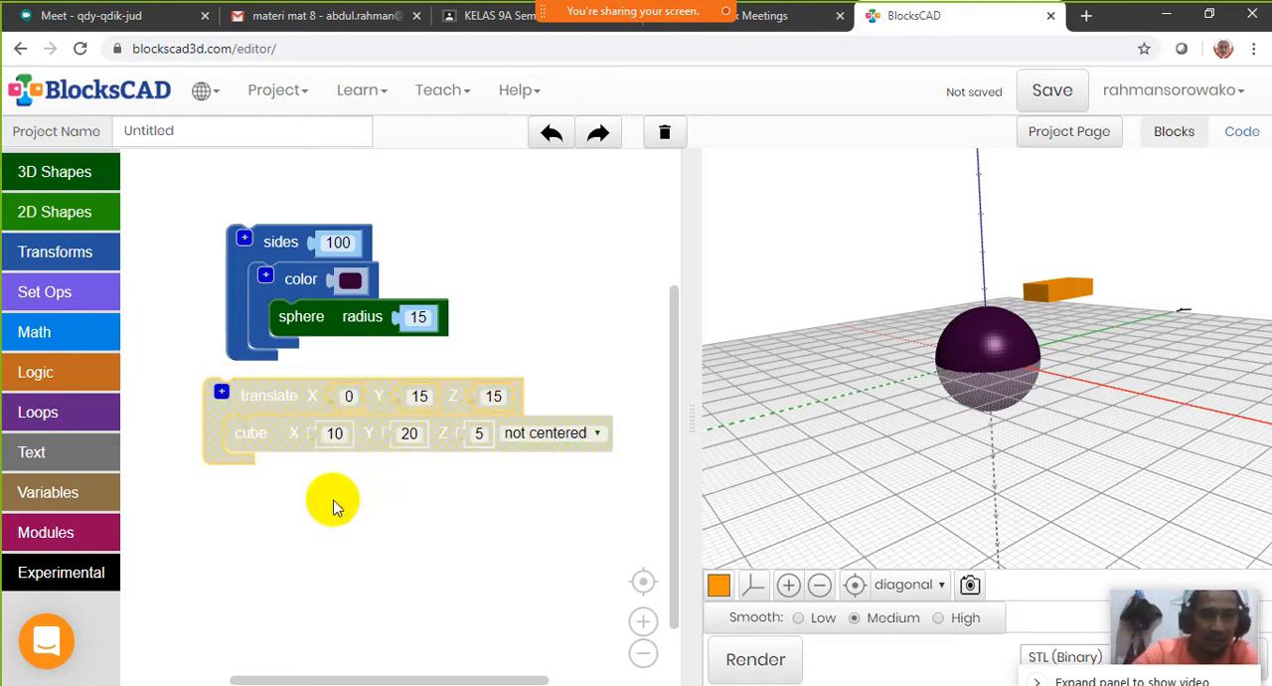
right_click(240, 282)
click(298, 363)
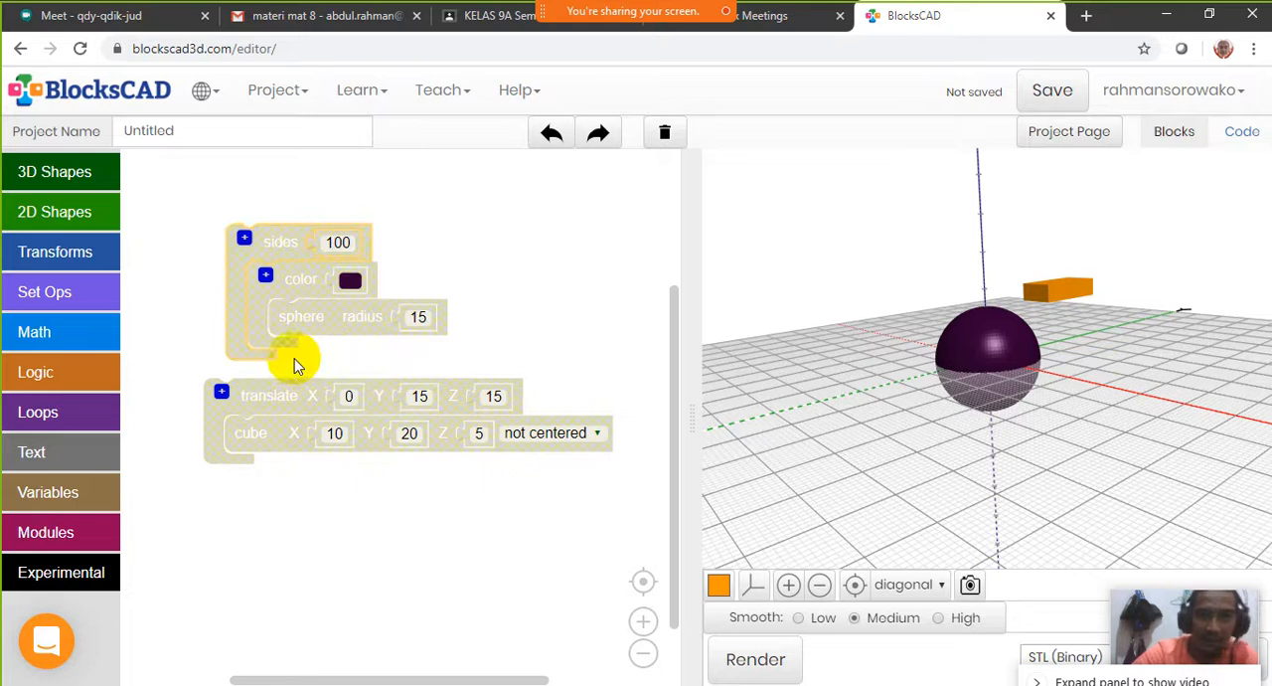
Add a cylinder block below the two disabled stacks and widen the block workspace to show it in full
click(60, 172)
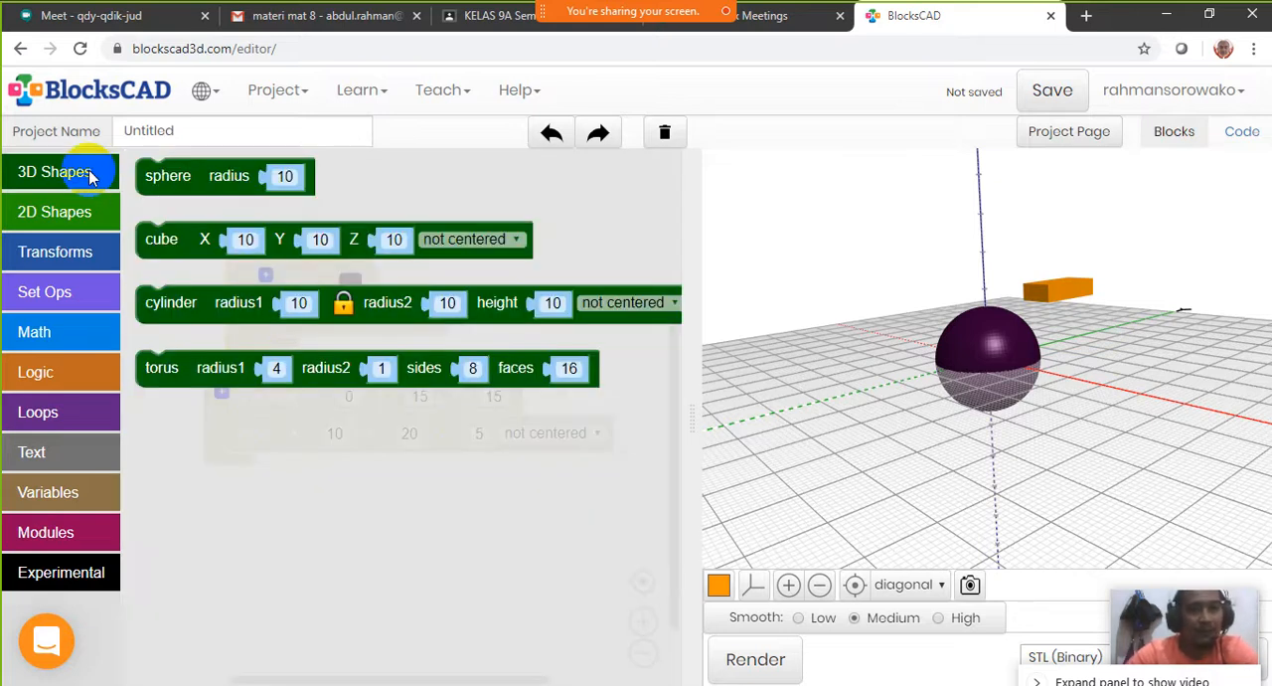
click(179, 316)
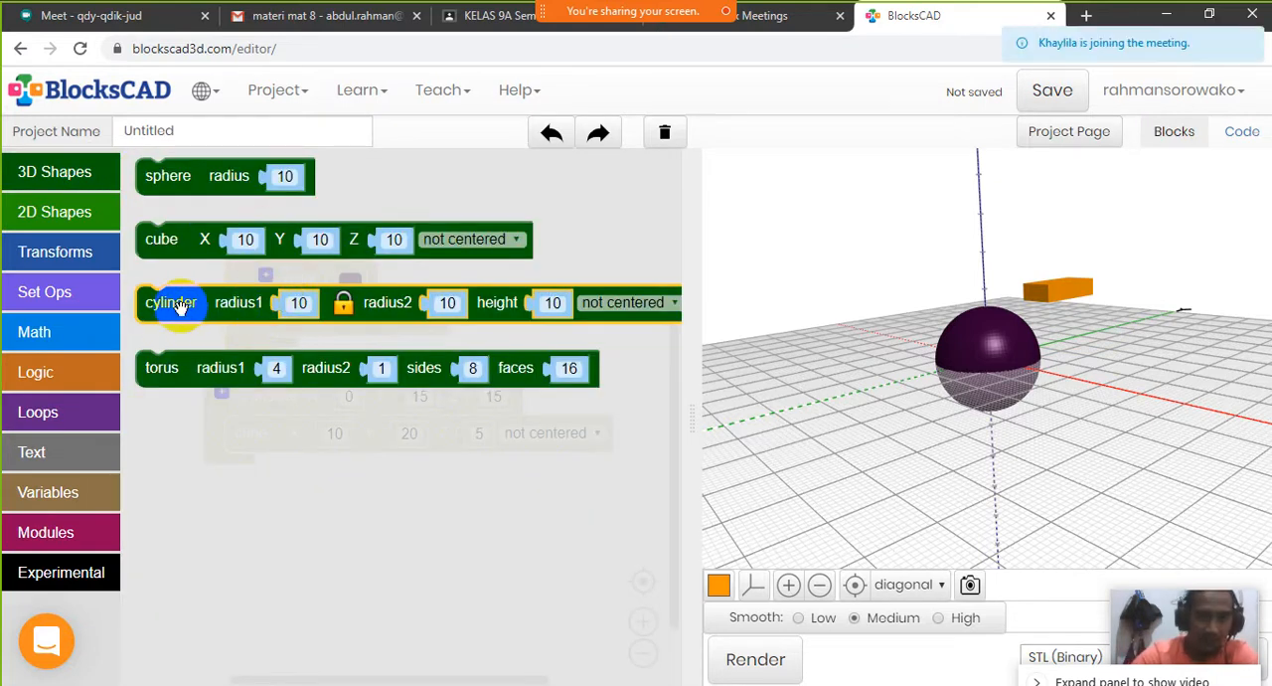
drag(182, 312, 184, 528)
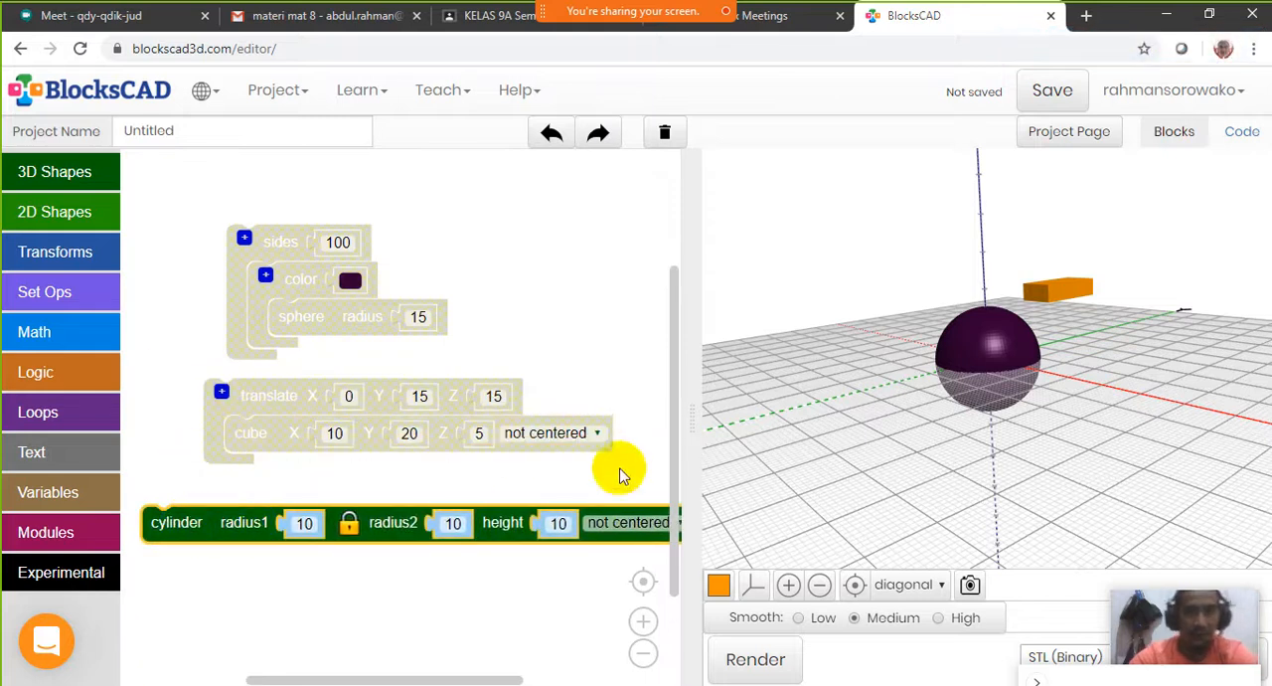
drag(687, 447, 752, 451)
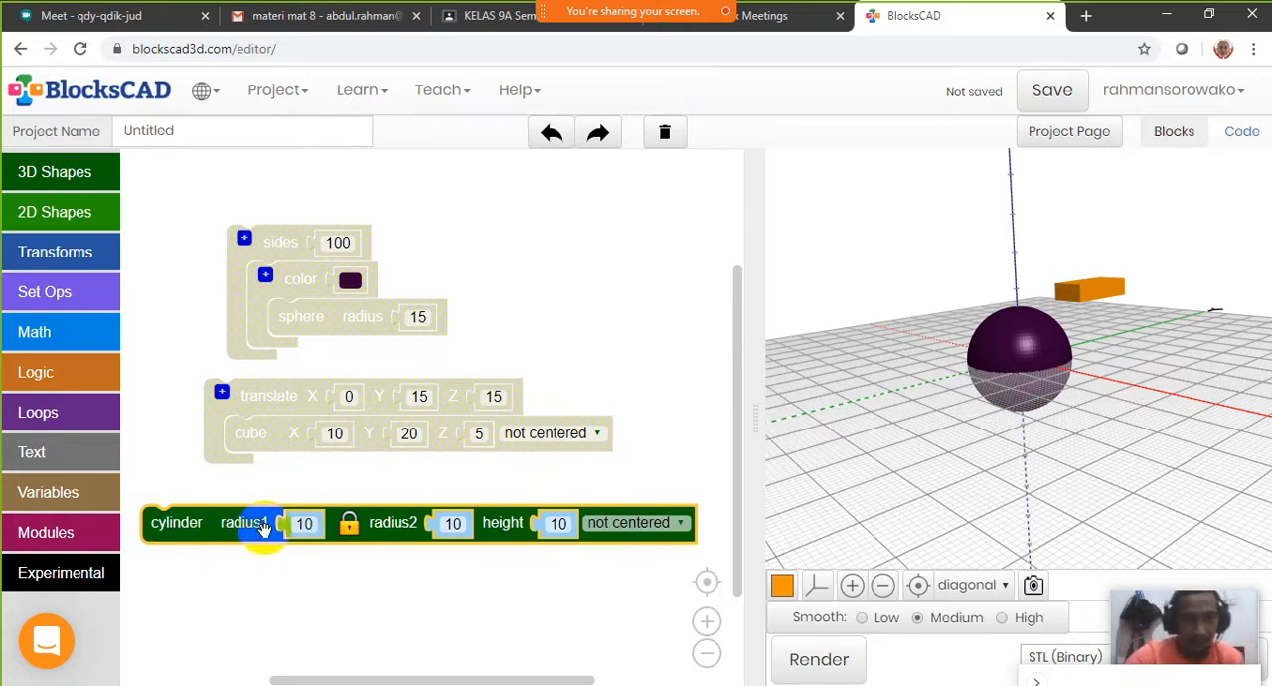
Check the cylinder block's radius and height diagram, then render the cylinder with its default dimensions and view it
mouse_move(165, 534)
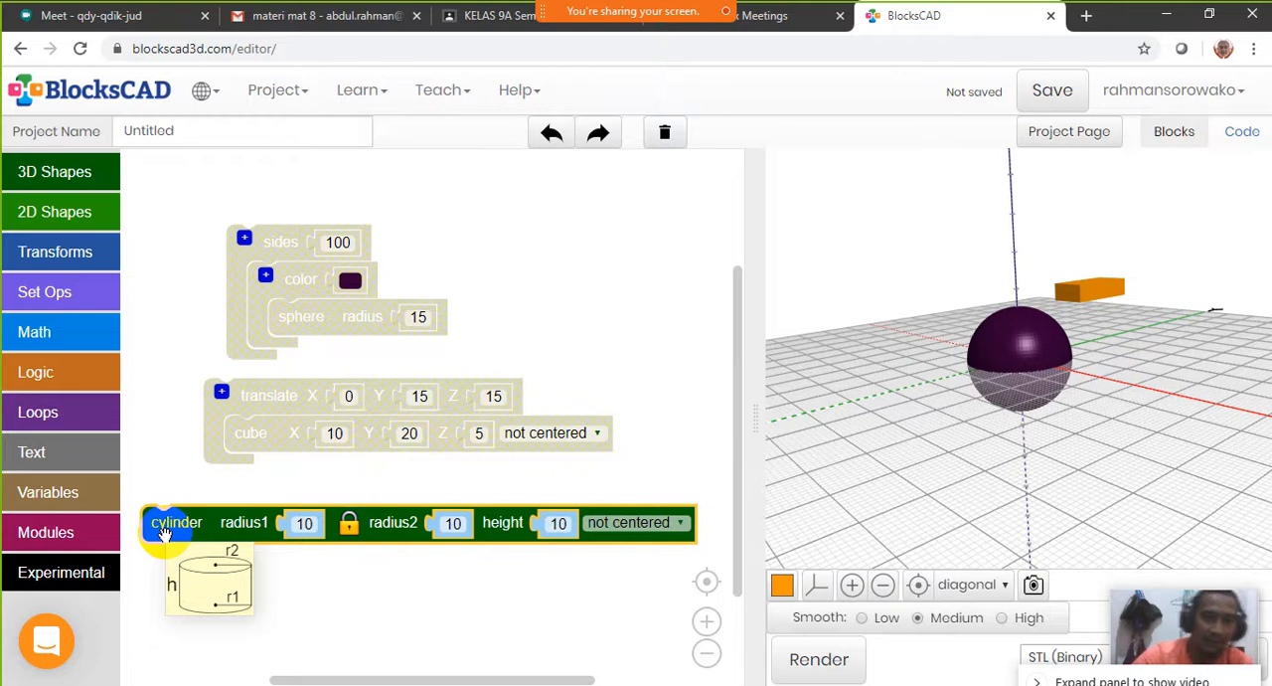
click(349, 524)
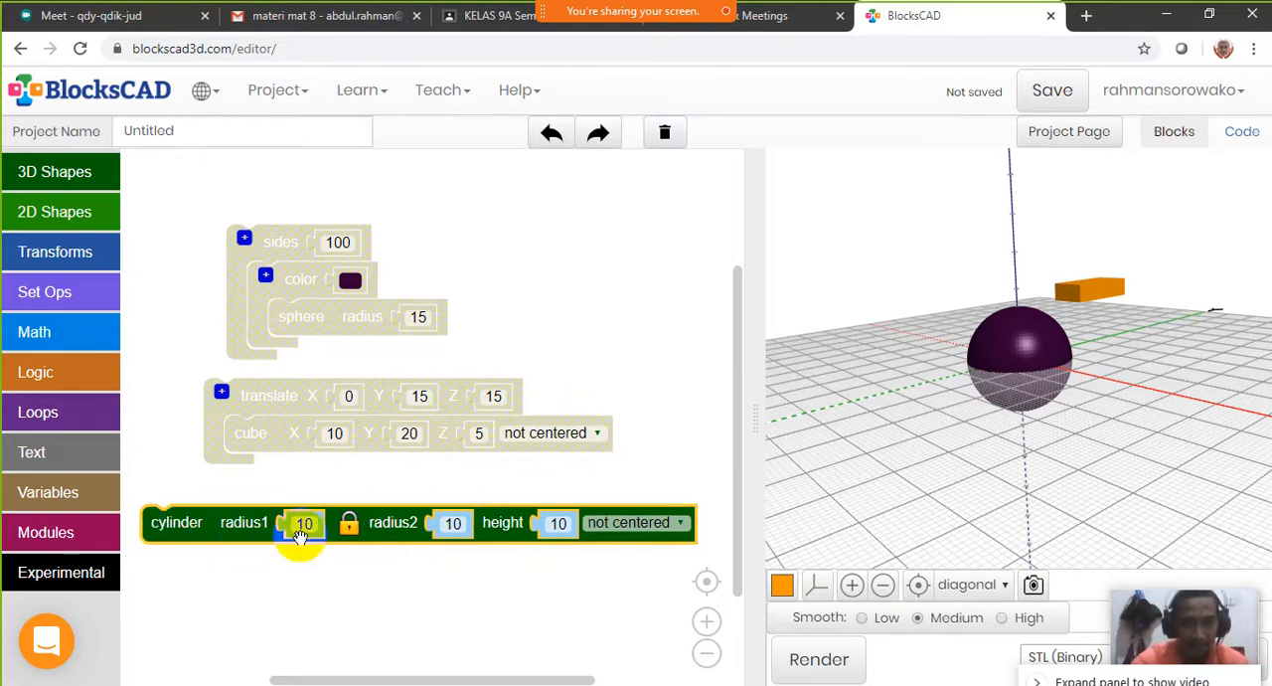
mouse_move(169, 528)
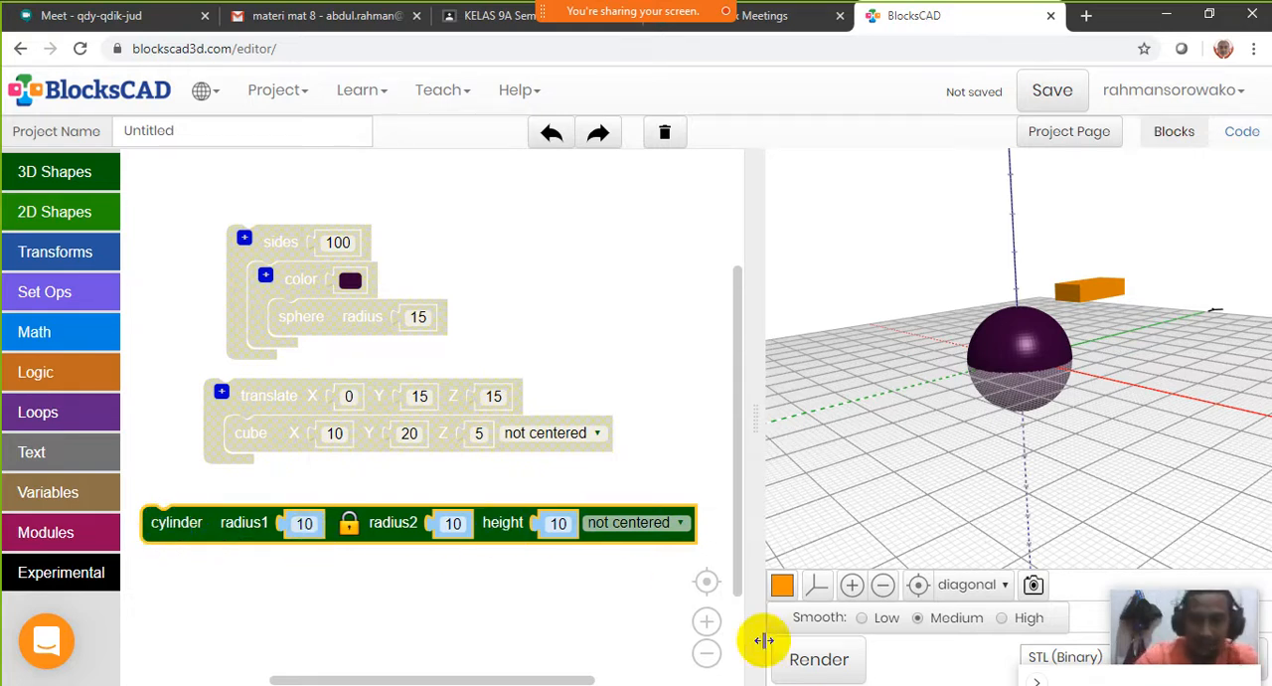
click(816, 661)
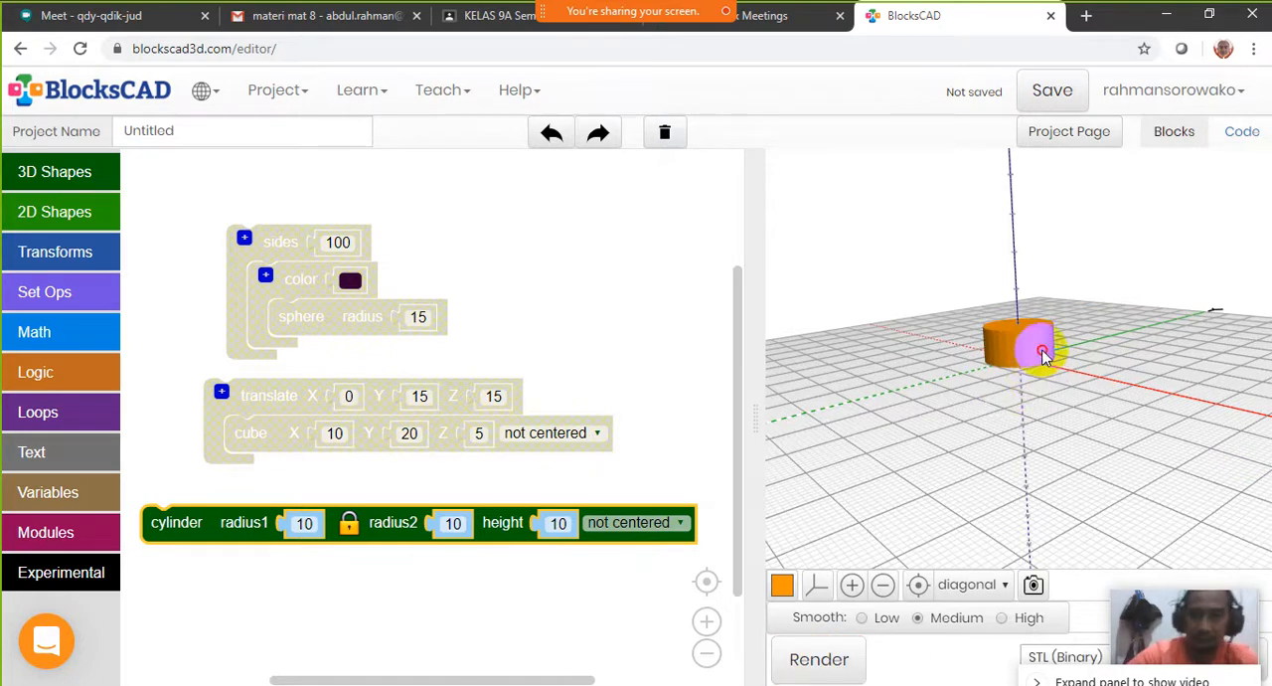
mouse_move(1042, 355)
mouse_down()
mouse_move(989, 368)
mouse_move(1063, 345)
mouse_up()
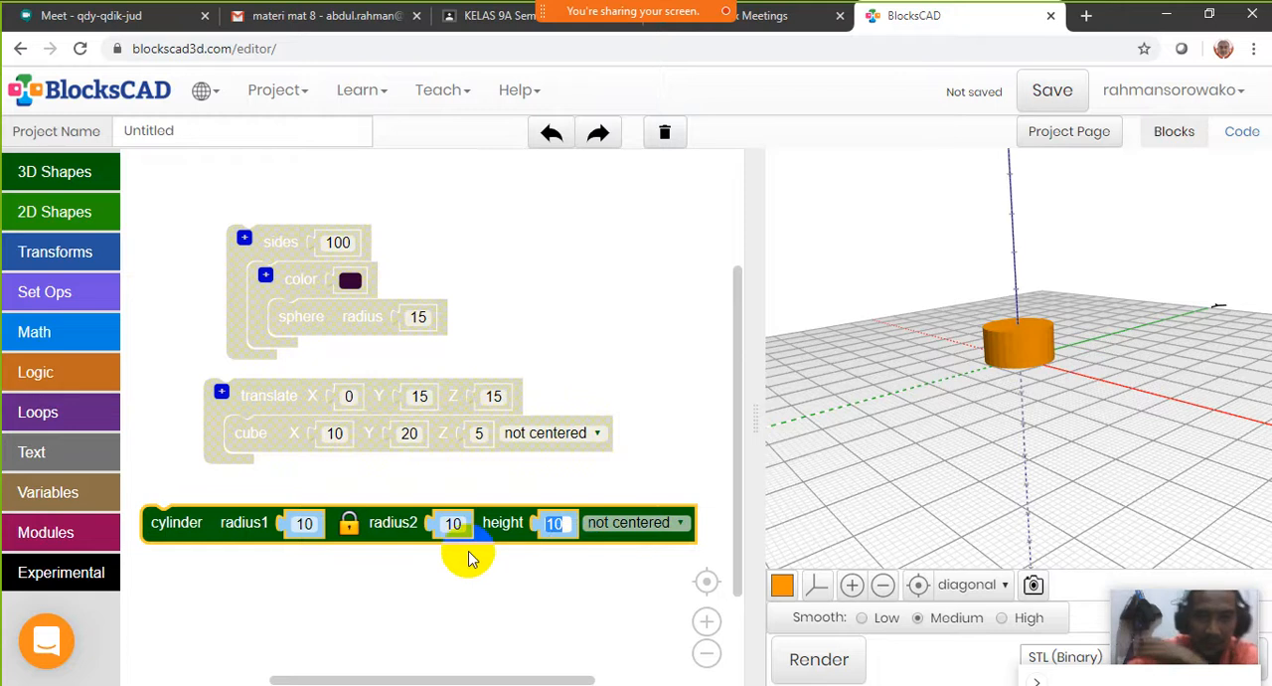
Set the cylinder's linked radius1 and radius2 to 20
click(303, 522)
text(20)
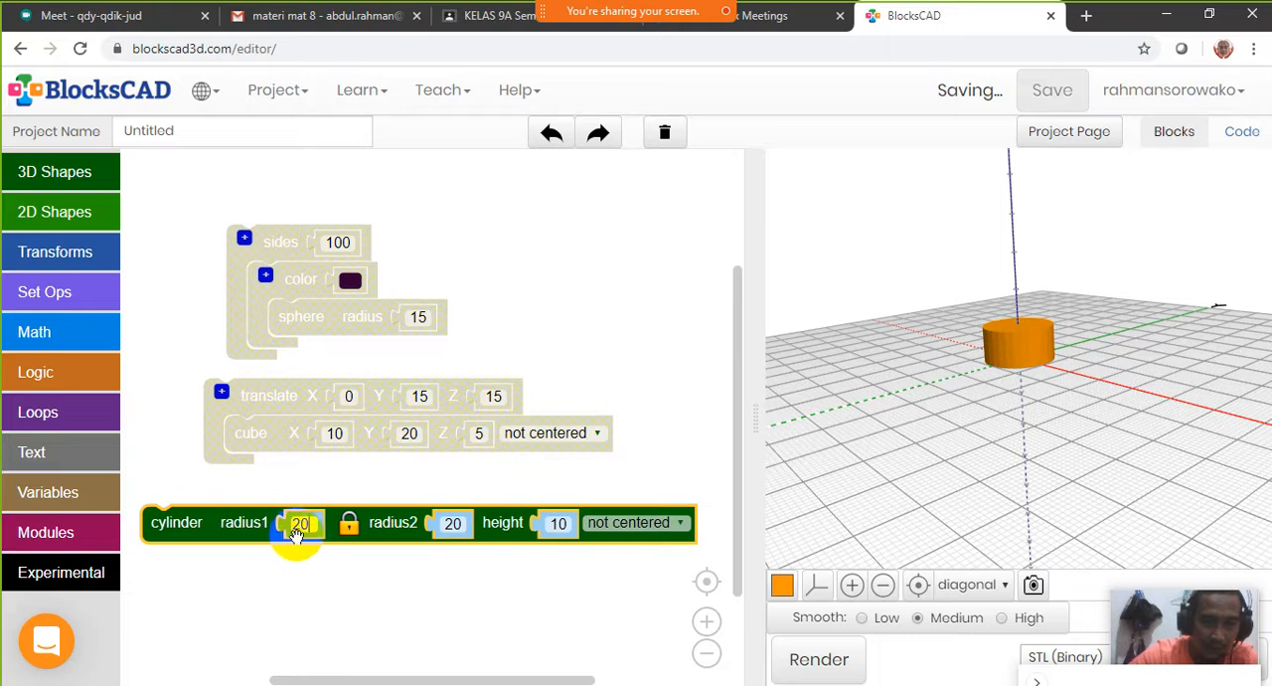
click(454, 523)
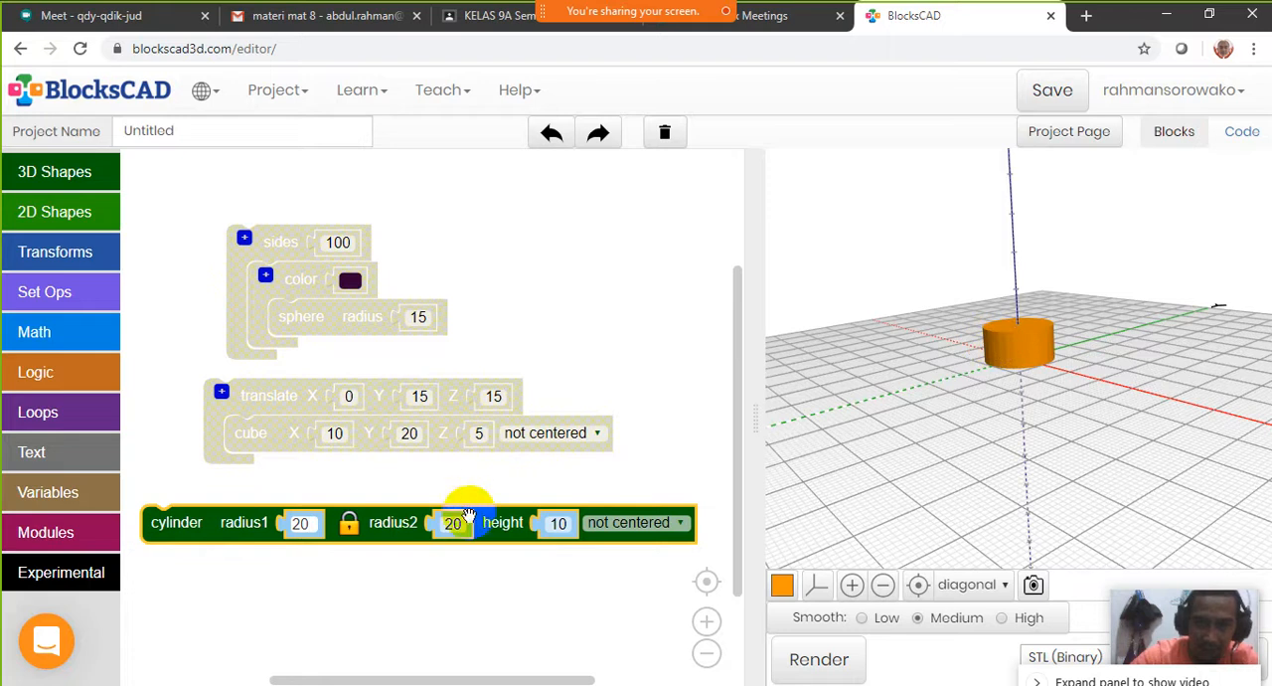
click(1034, 380)
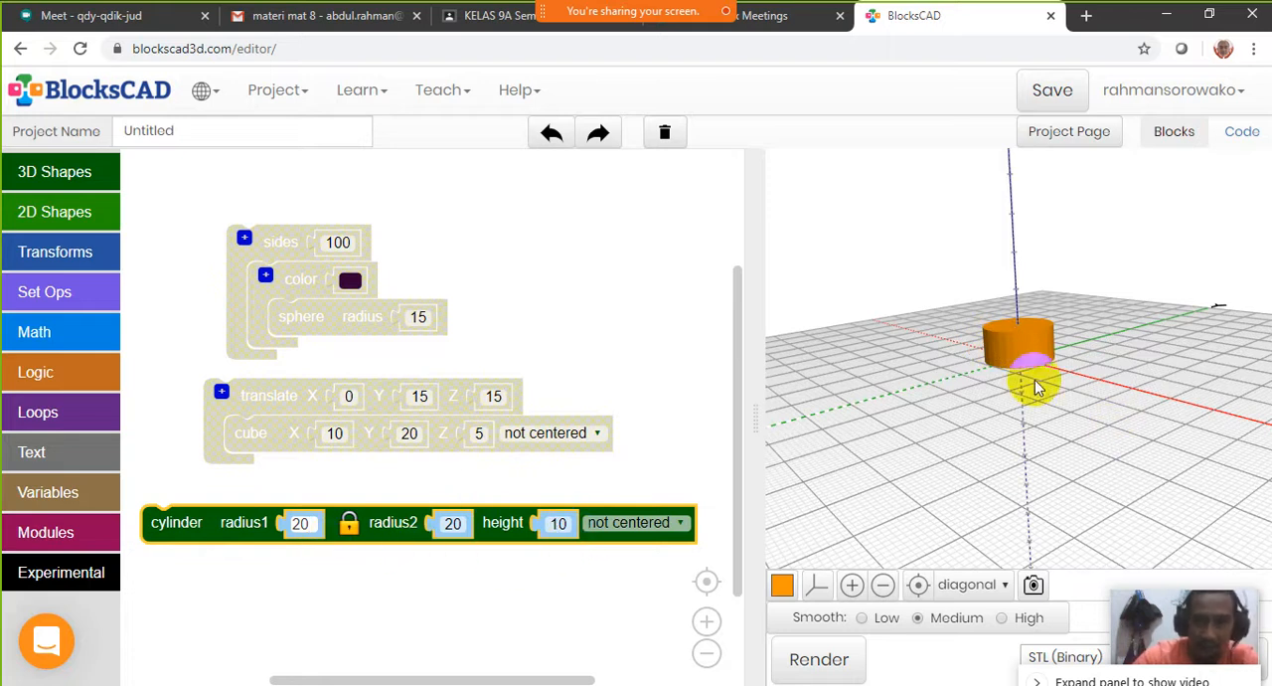
Set the cylinder's height to 40, render it and view it from another angle
click(559, 523)
text(4)
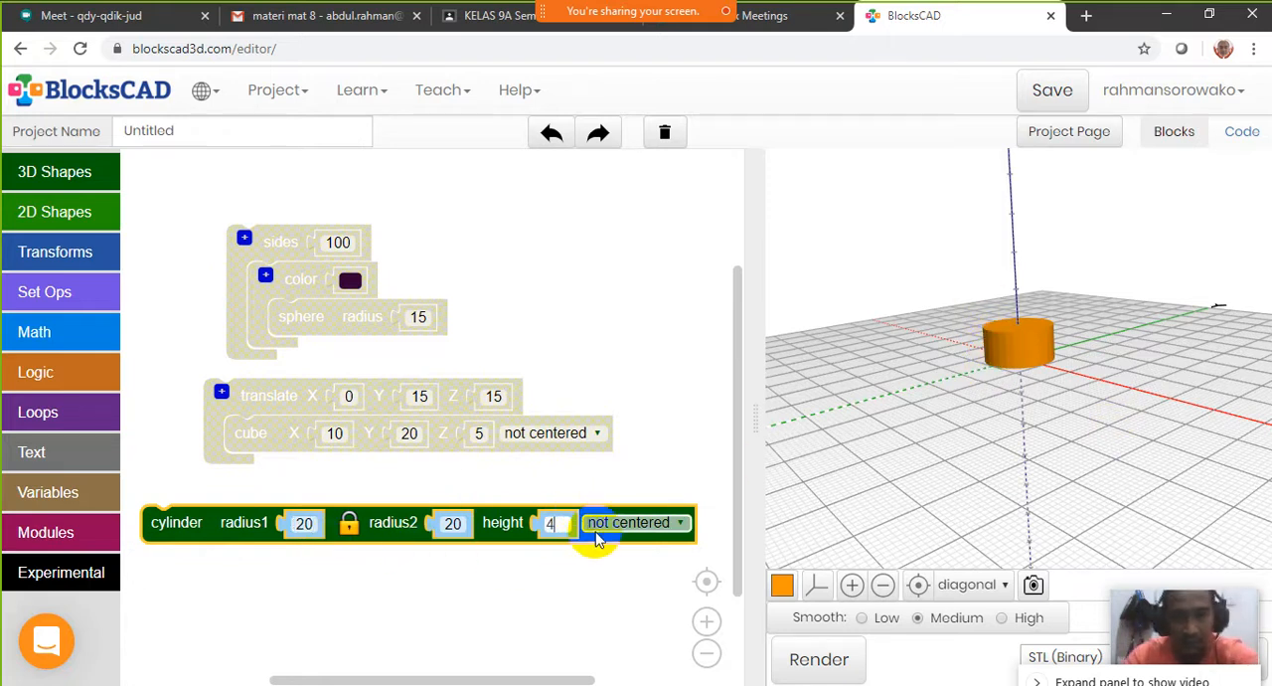
text(0)
click(611, 587)
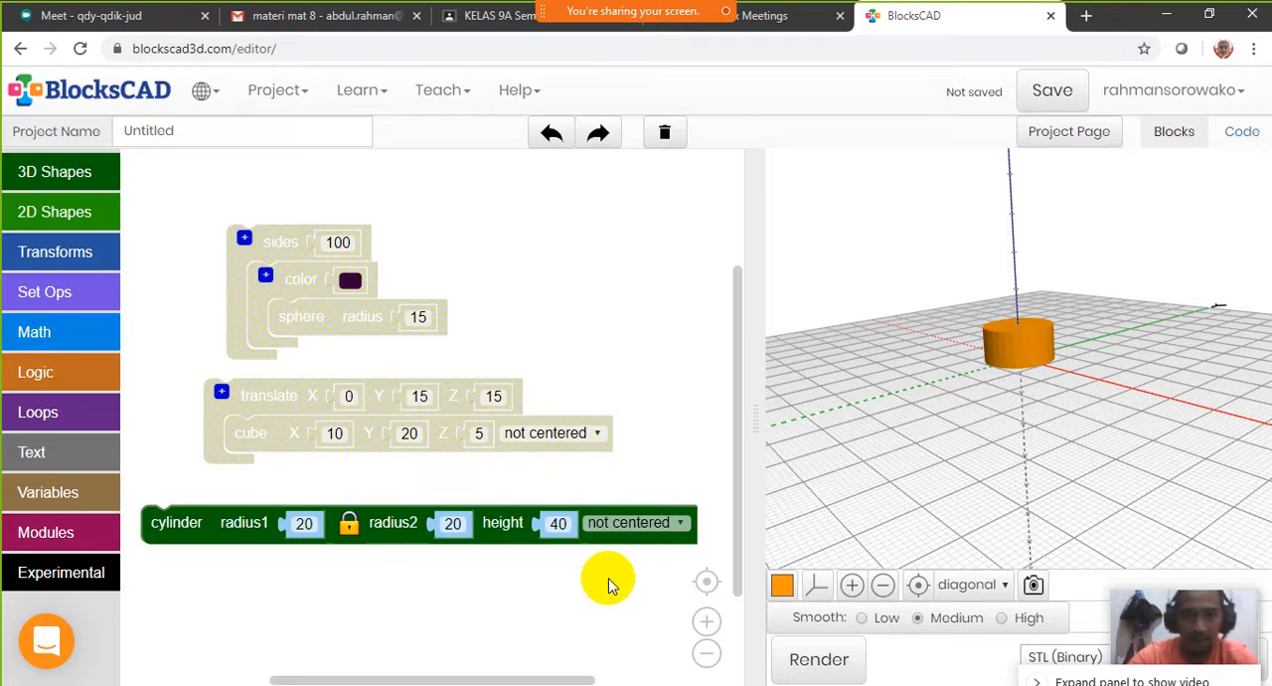
click(807, 661)
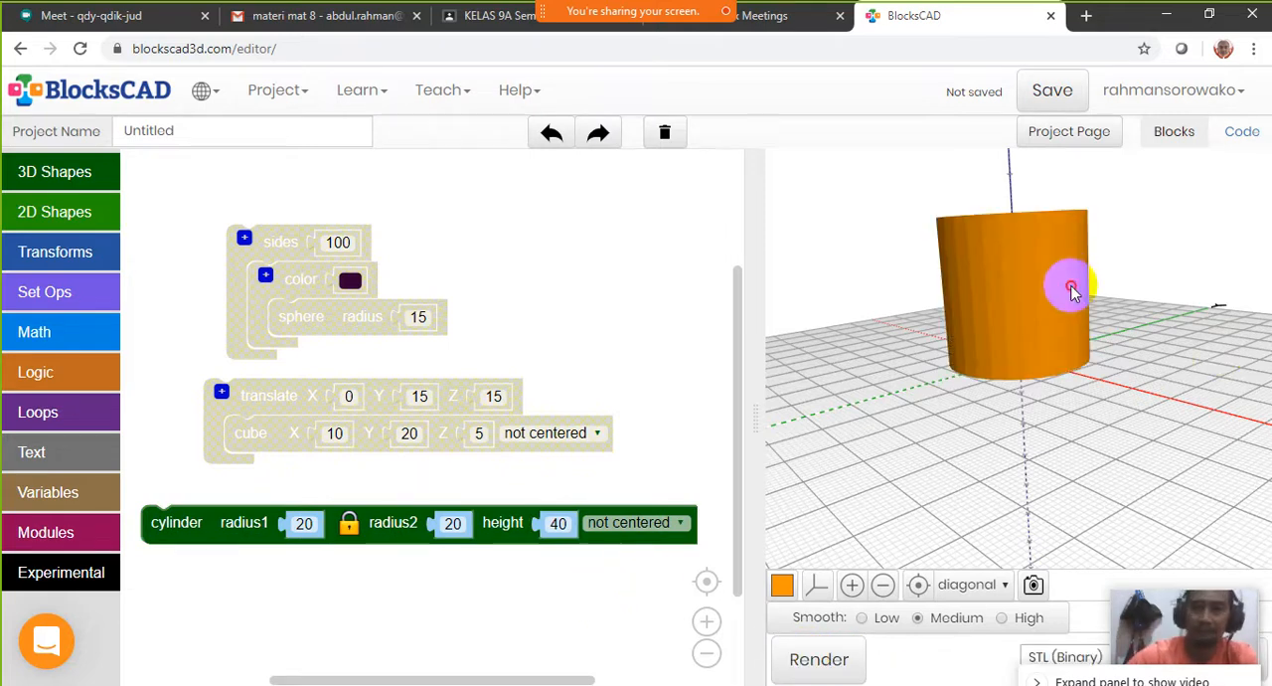
drag(1071, 289, 1000, 307)
Set the cylinder block's placement to centered
click(655, 529)
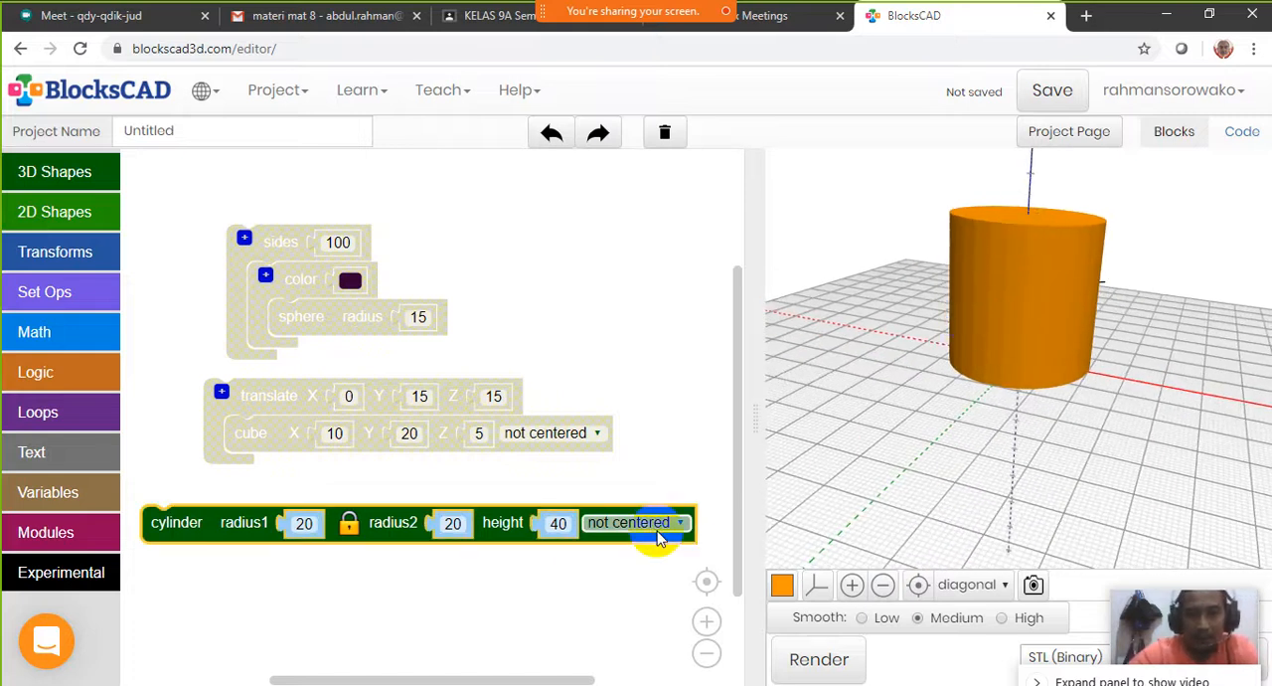
click(657, 533)
click(618, 561)
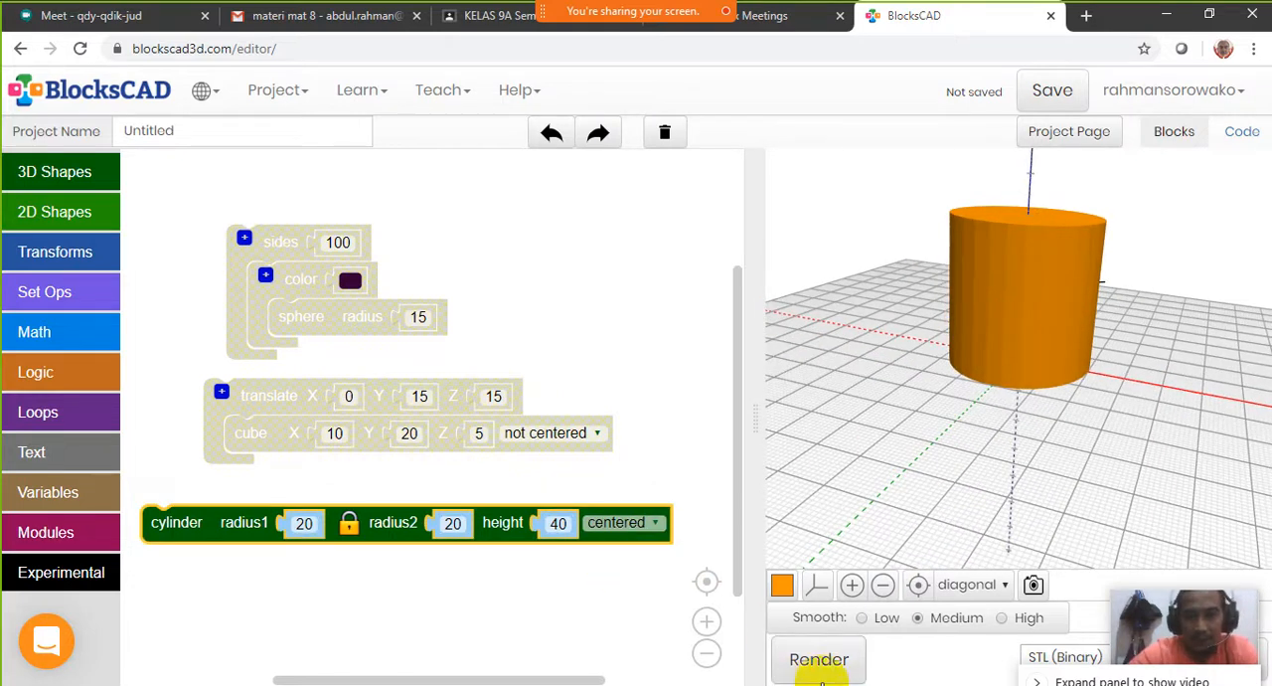
Render the centered cylinder and examine its position relative to the grid plane from different angles
click(821, 659)
drag(1027, 471, 1028, 369)
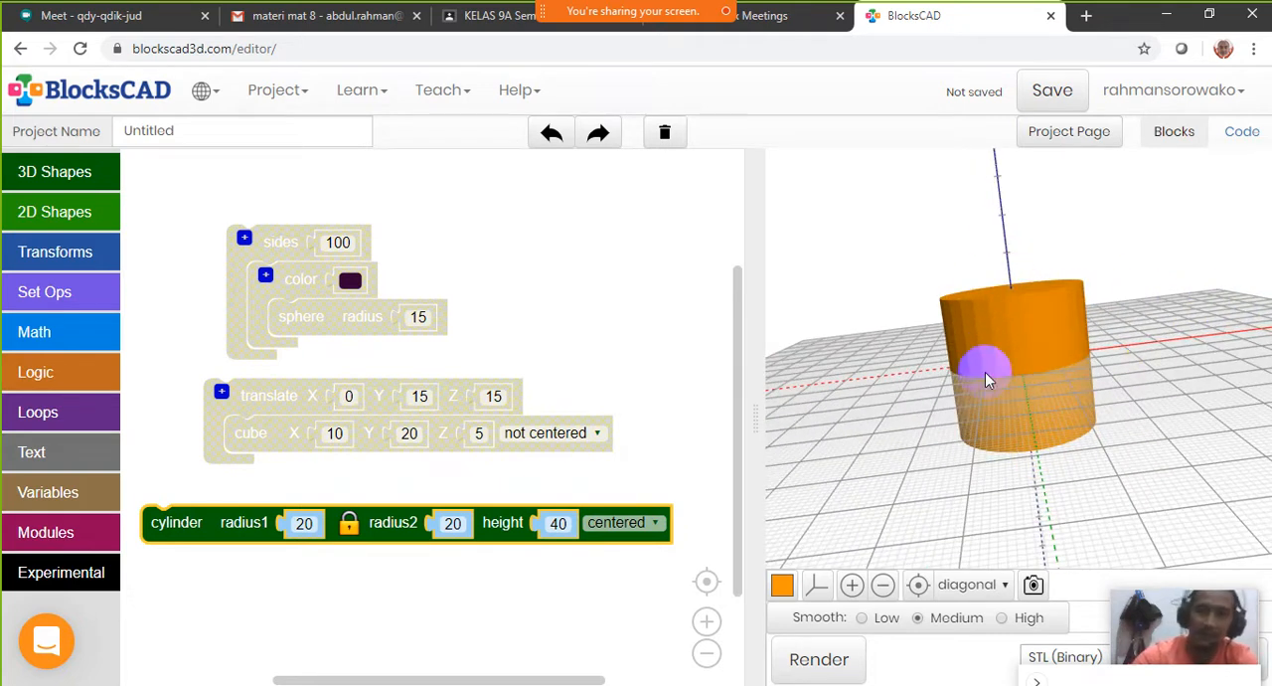
drag(1042, 405, 1090, 275)
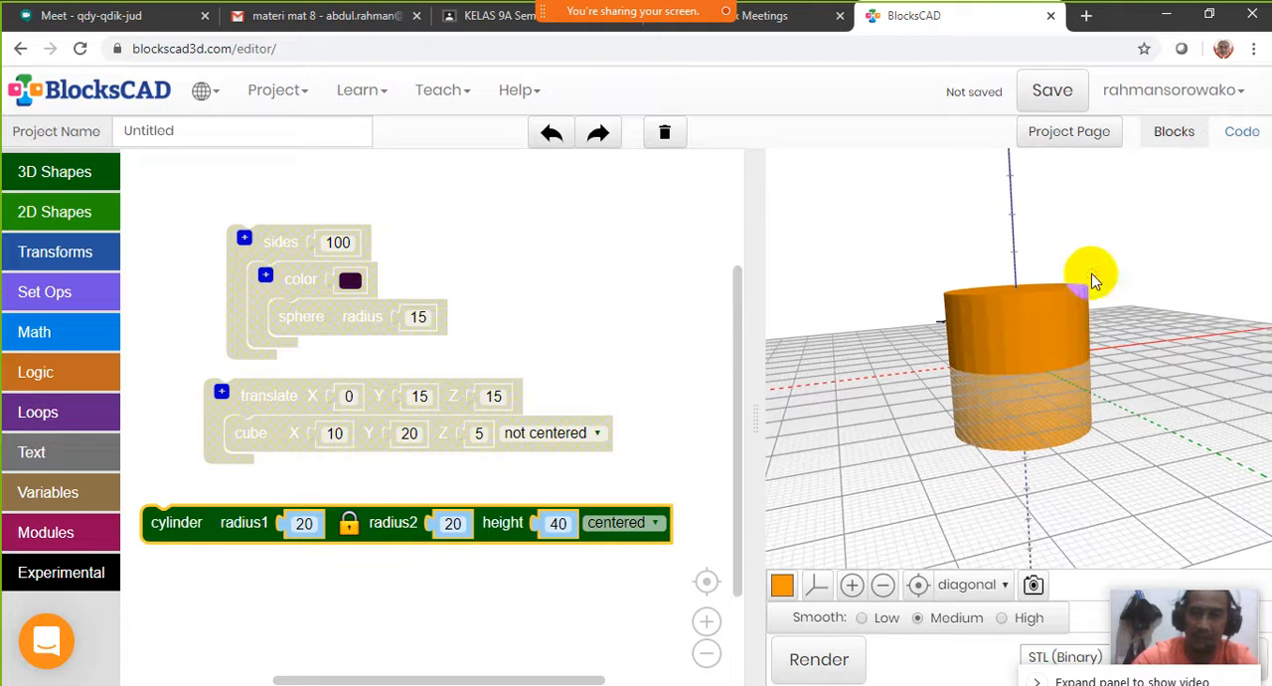
Set the cylinder's placement to not centered, render it and view it from another angle
click(656, 524)
click(626, 547)
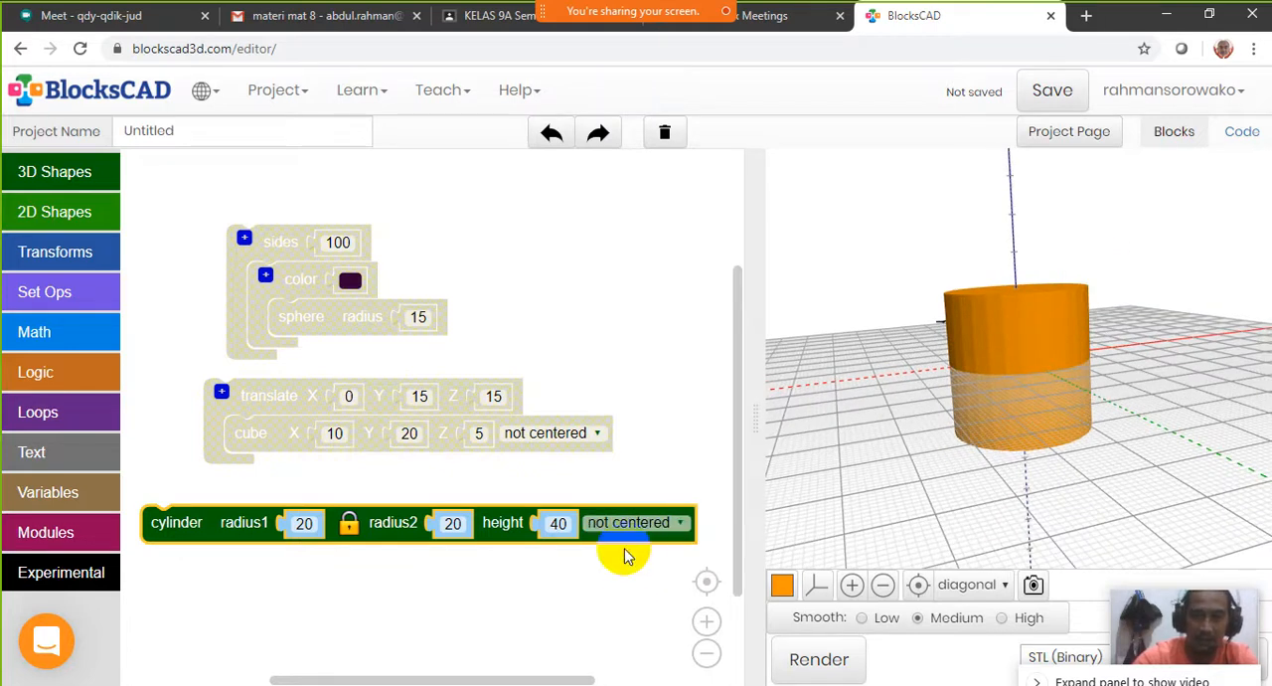
click(801, 660)
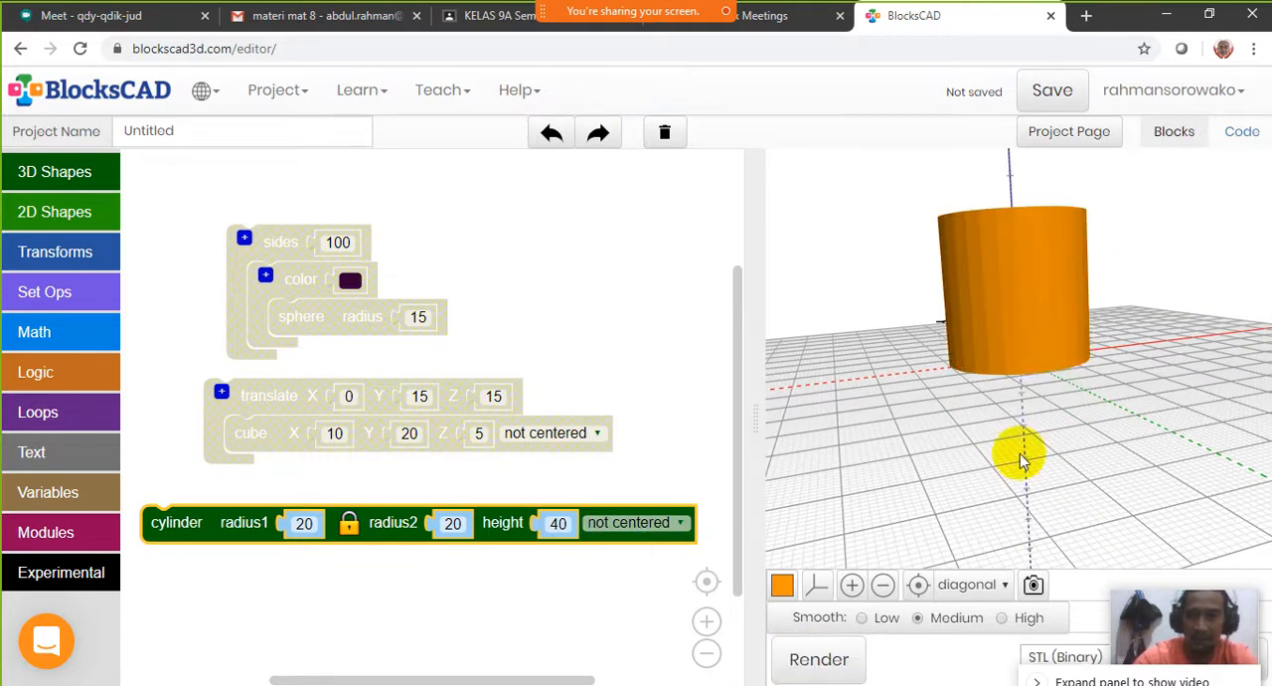
drag(1043, 386, 1186, 379)
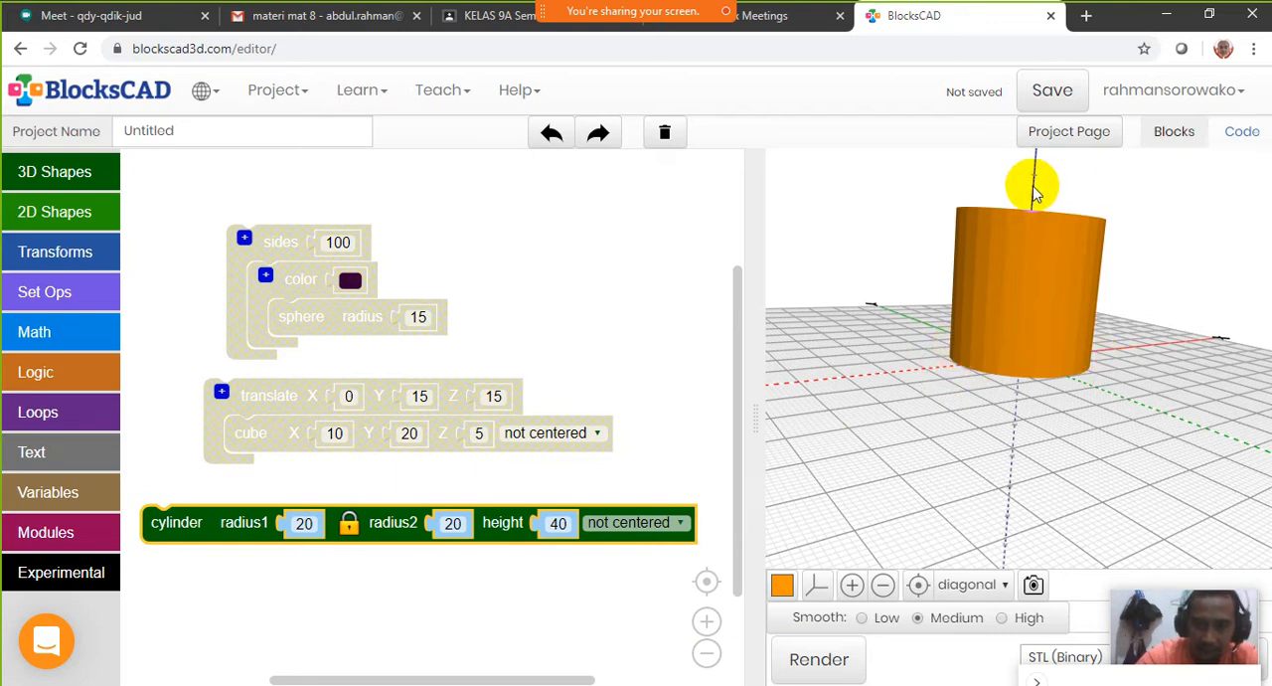
Set the cylinder's radius1 to 30, unlock the radii and set radius2 to 10
drag(193, 523, 192, 498)
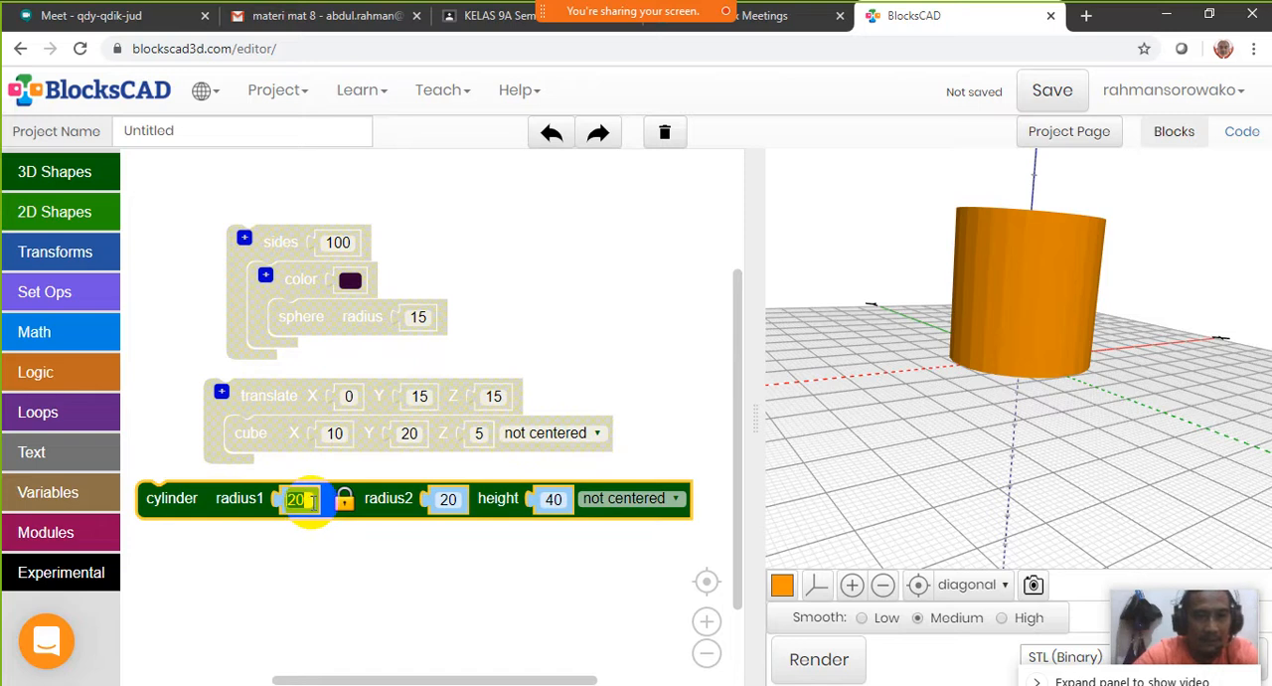
text(30)
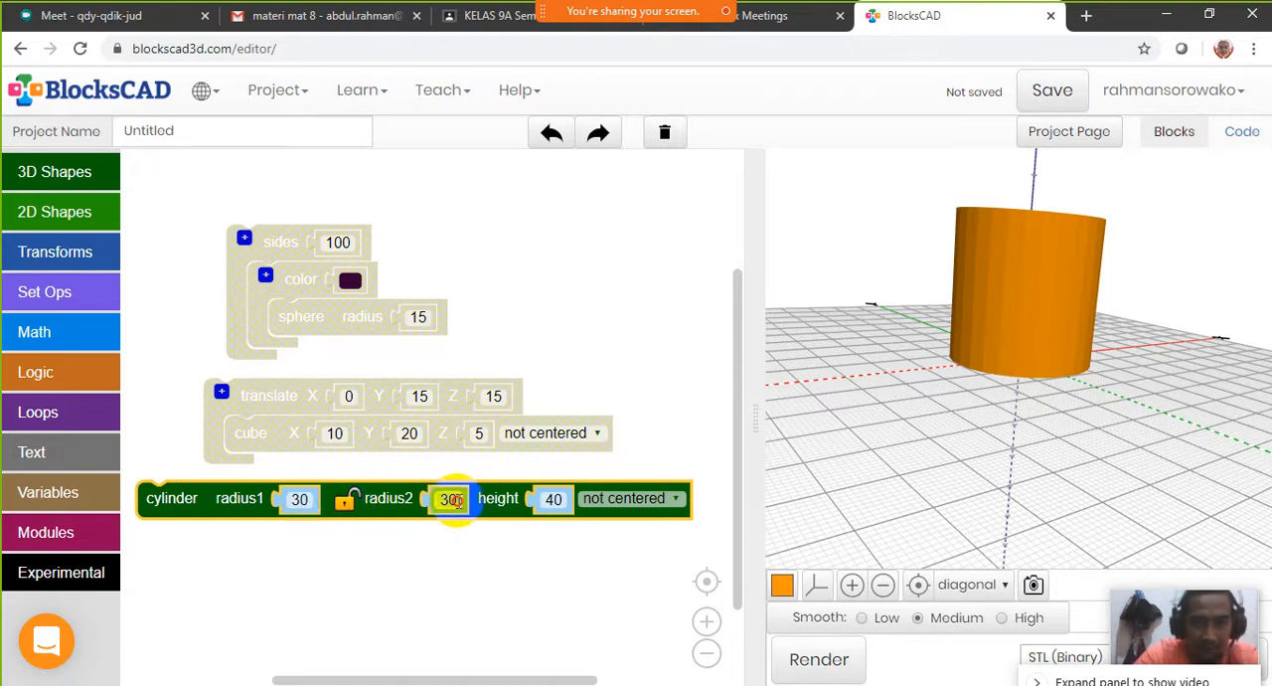
text(1)
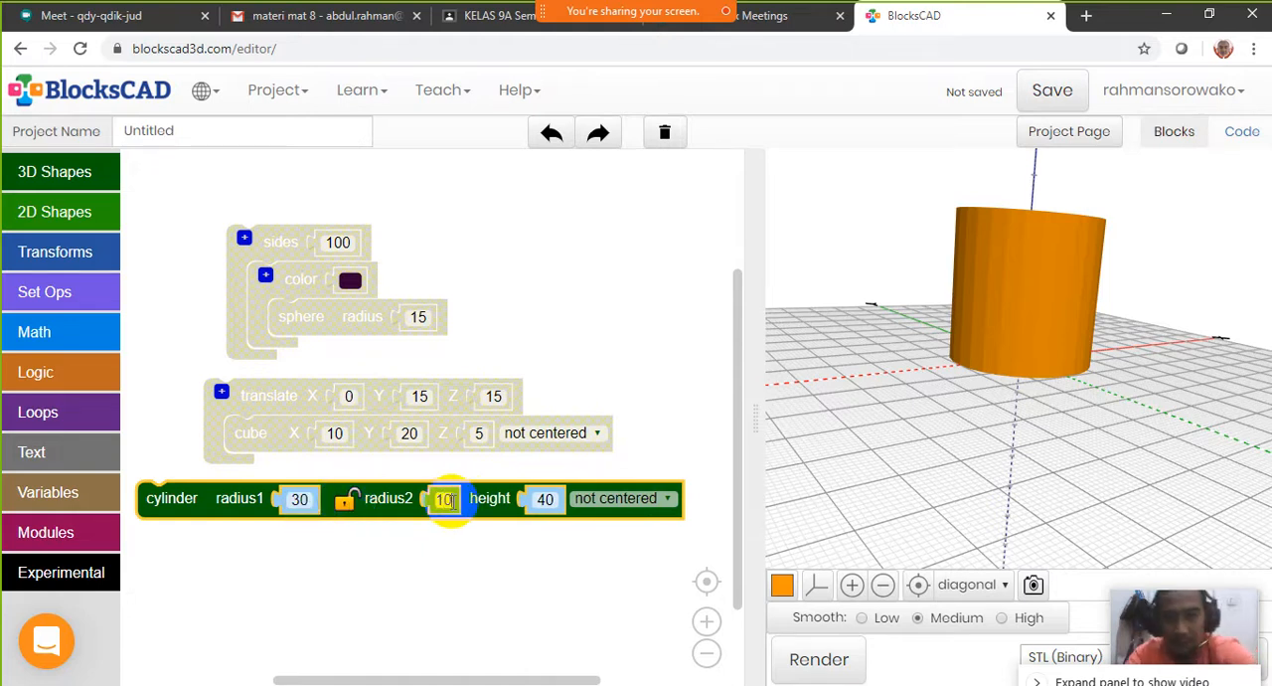
Set the cylinder's height to 30, render the tapered shape and view it from another angle
click(554, 500)
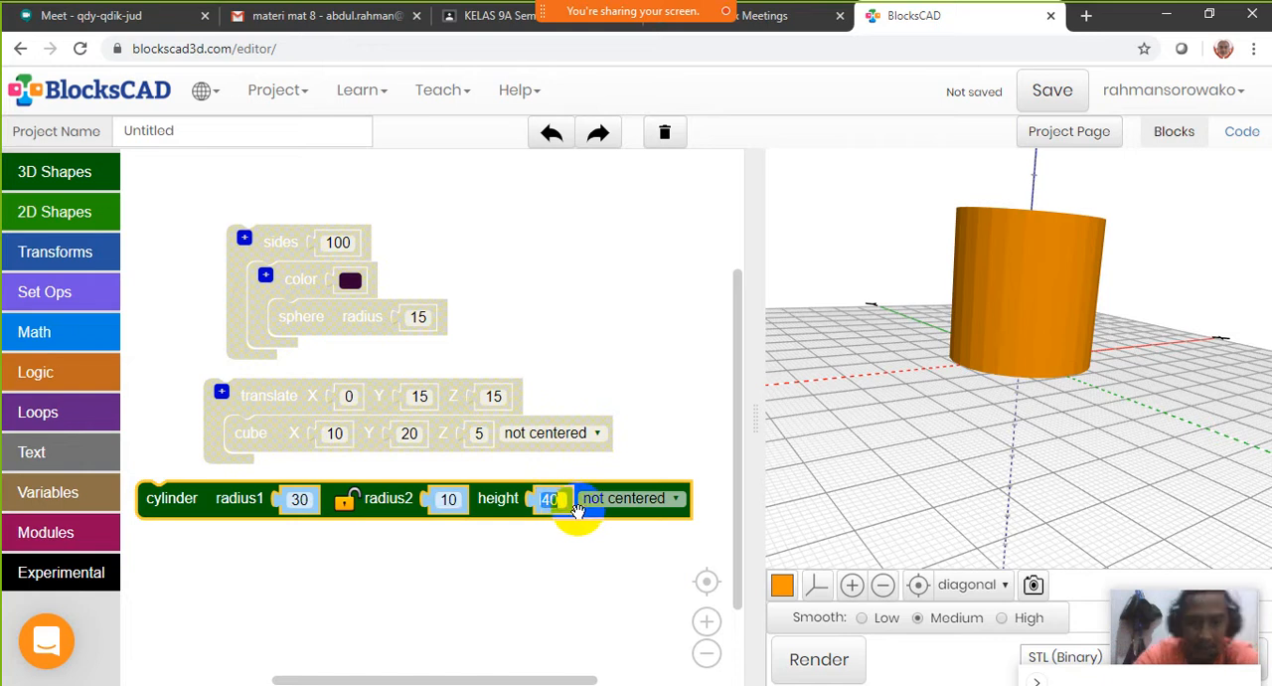
text(30)
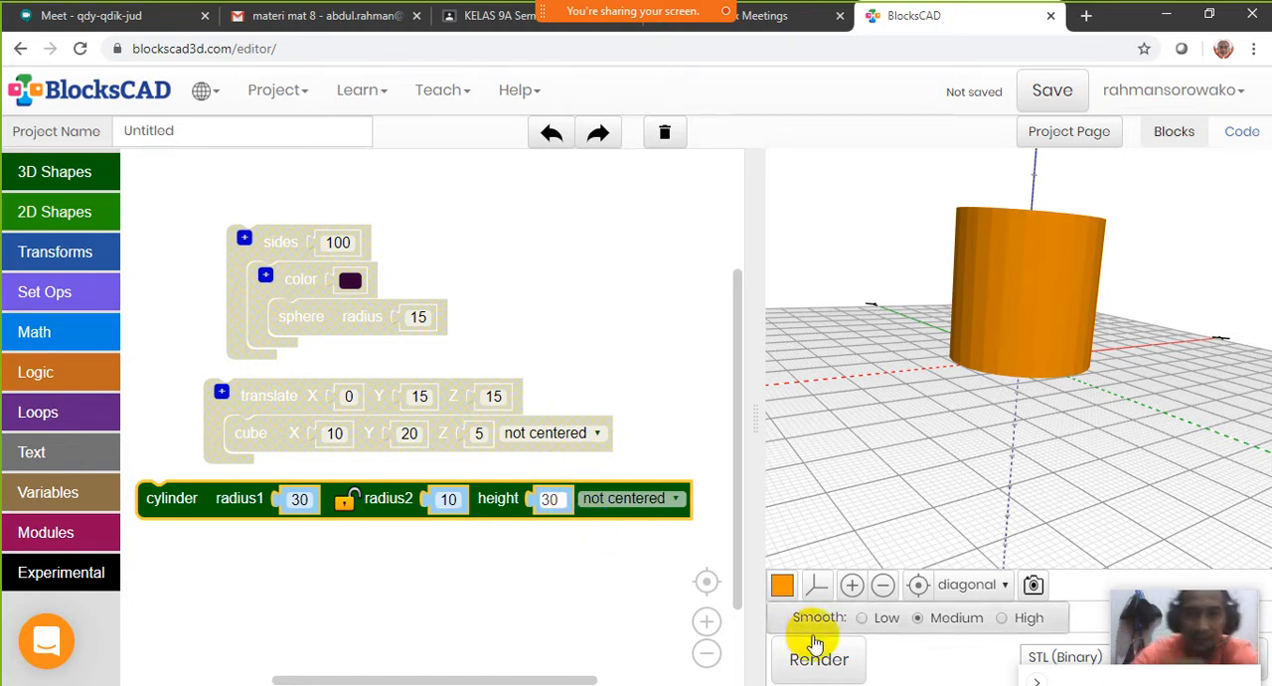
click(819, 662)
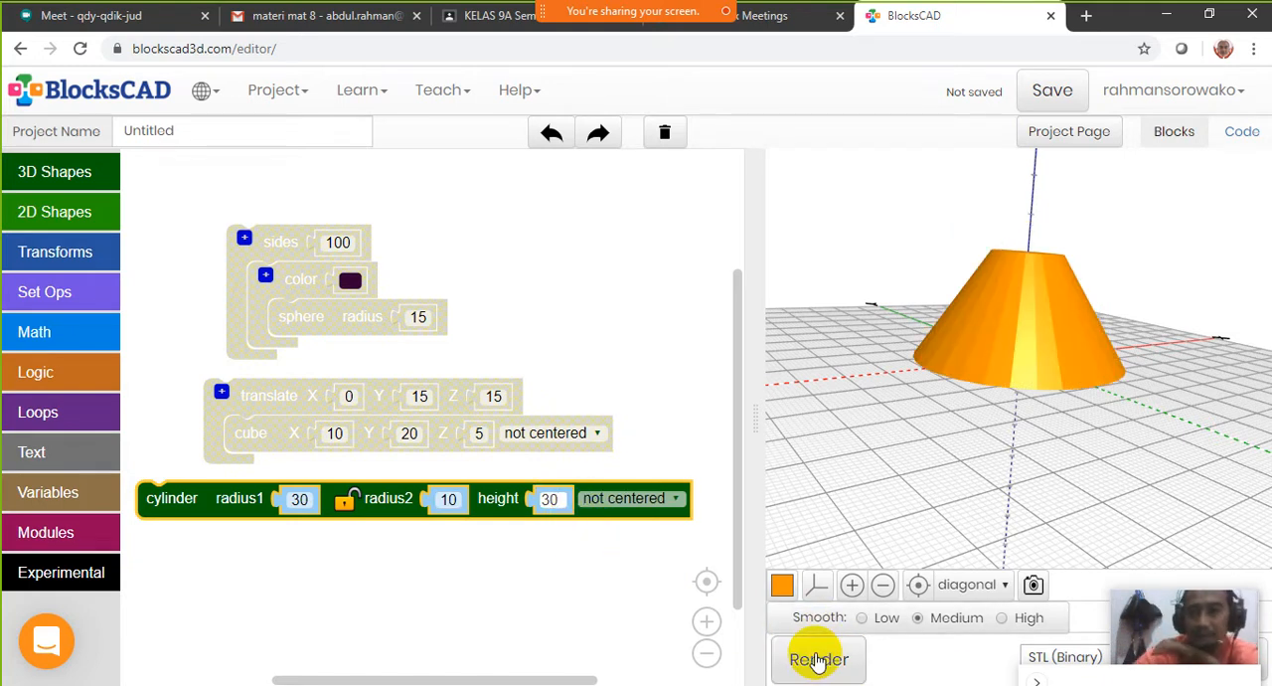
drag(1008, 454, 942, 289)
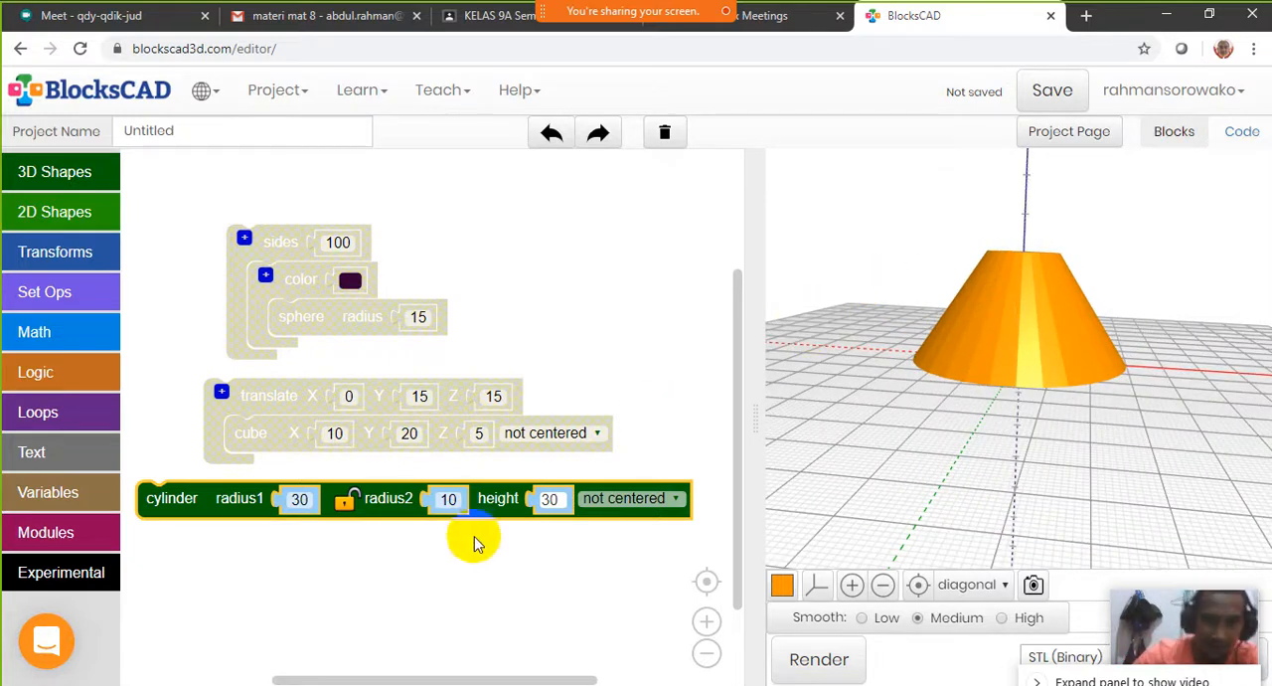
Set the tapered cylinder's height to 40, render it and look at it from above
click(552, 499)
text(40)
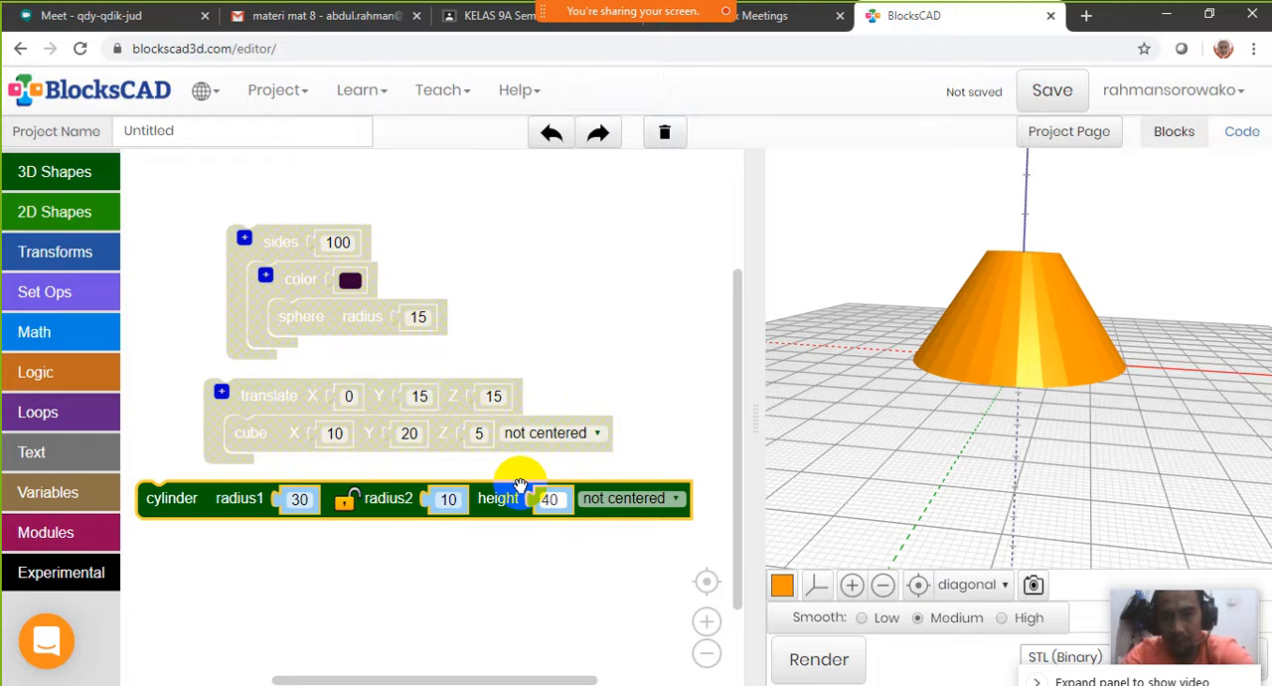
click(841, 668)
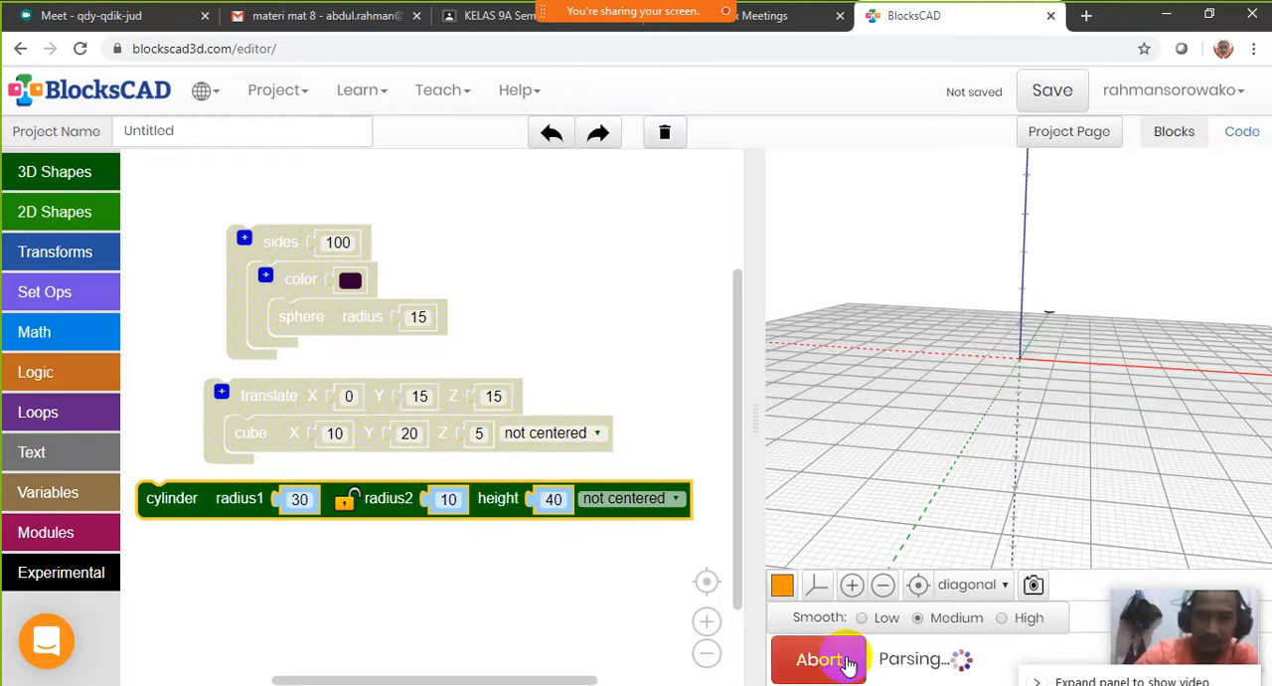
drag(1026, 452, 1121, 194)
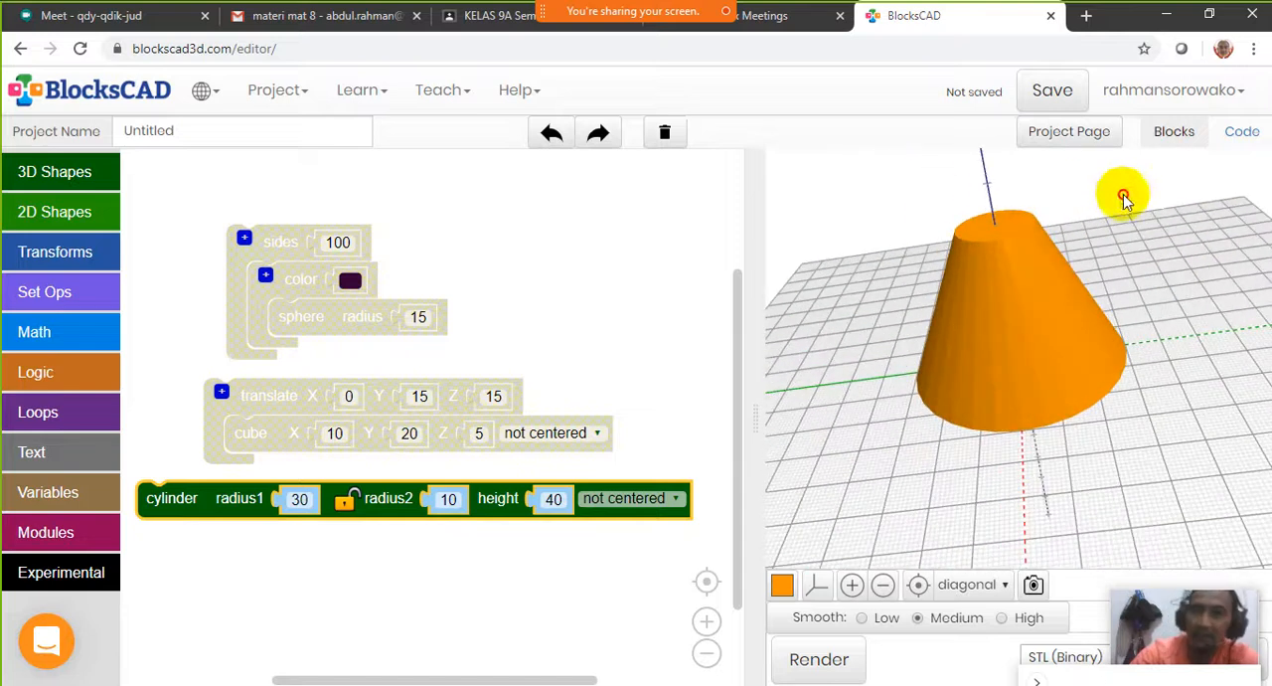
Set the cylinder's radius2 to 0 to make a cone, render it and reset the 3D view
click(447, 500)
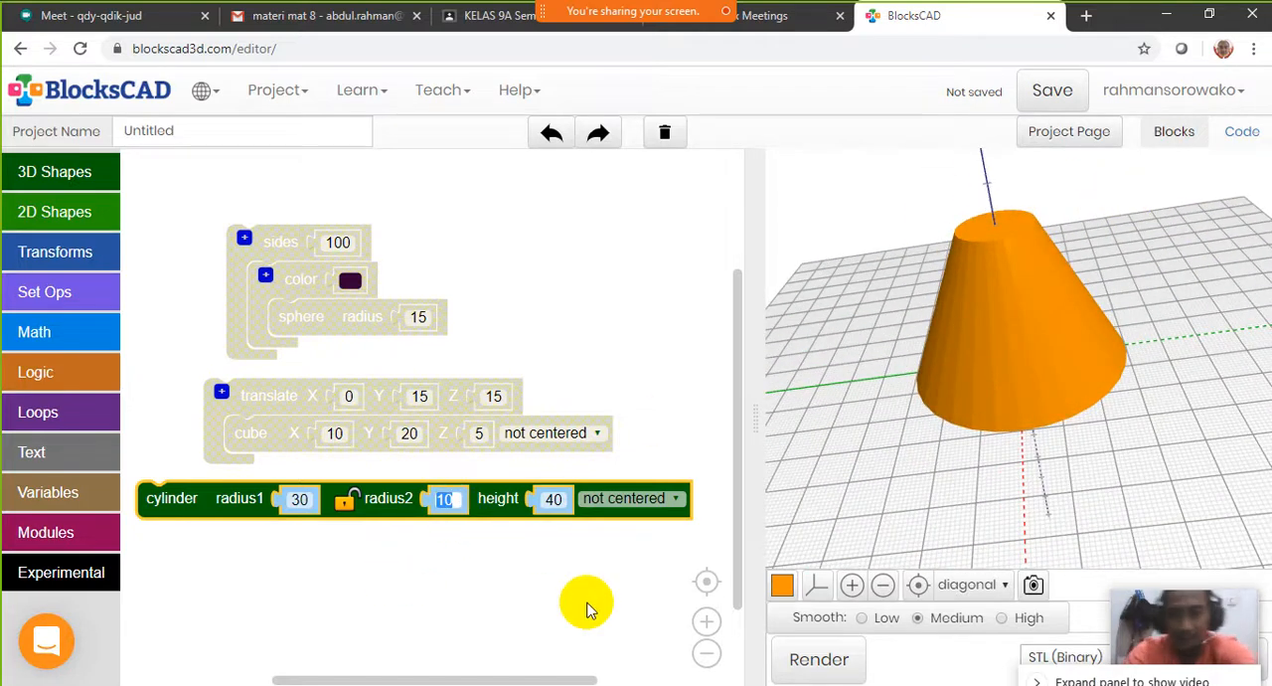
text(0)
click(833, 660)
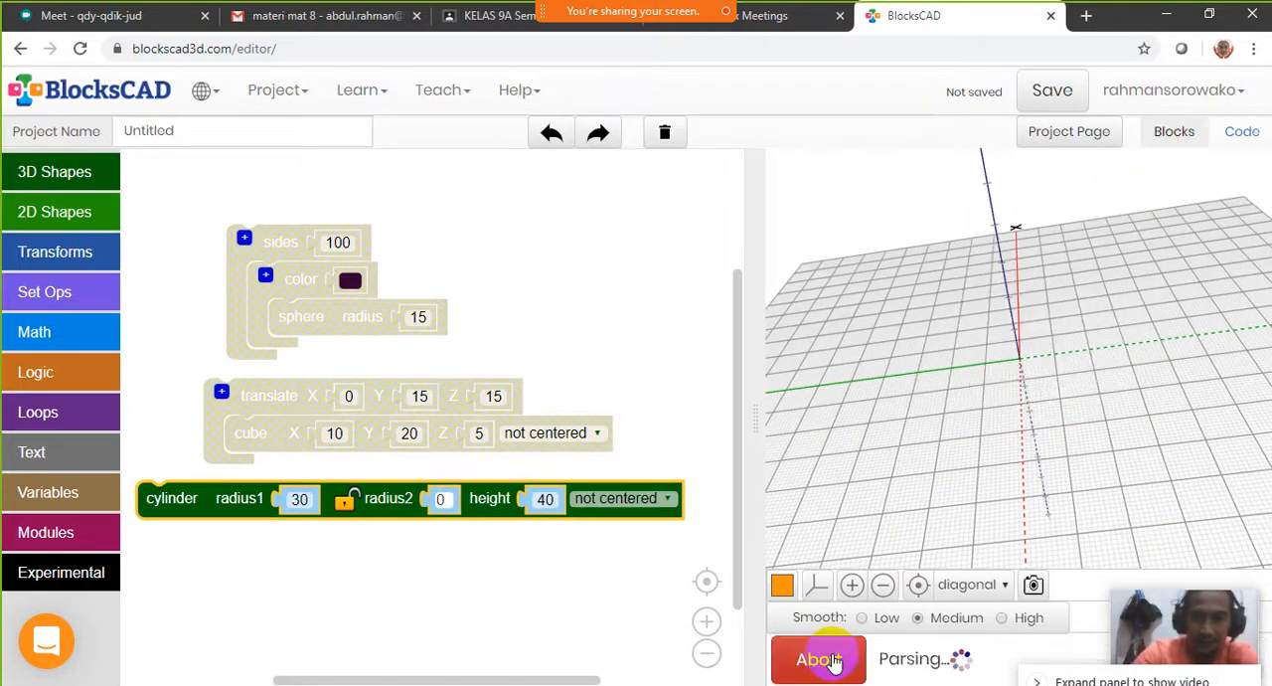
drag(1054, 415, 1207, 418)
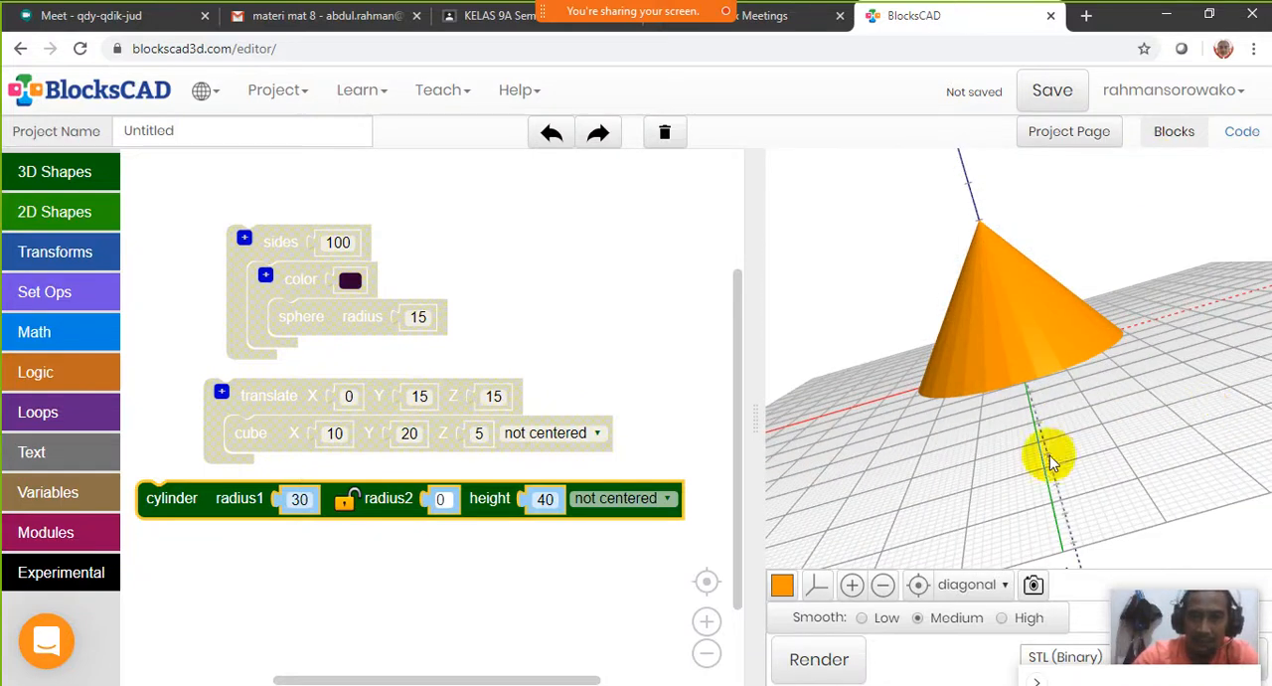
click(919, 586)
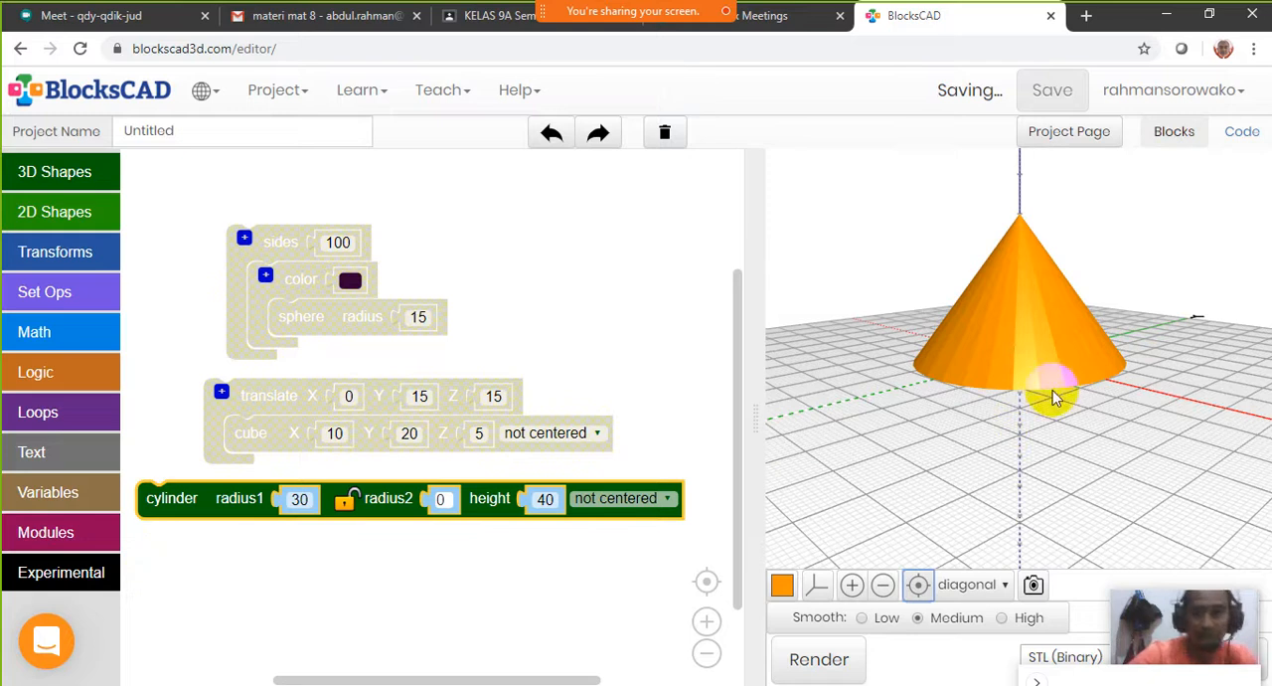
drag(217, 509, 244, 534)
drag(1051, 312, 1122, 332)
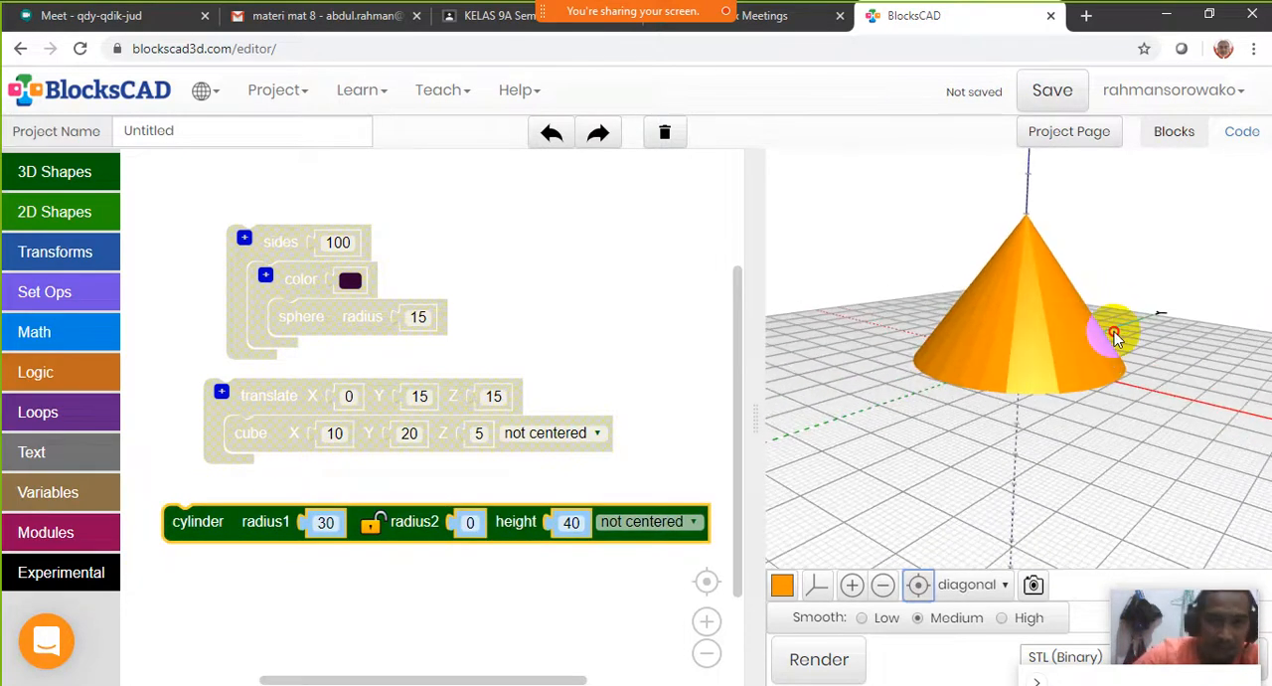
Wrap the cylinder block in a sides block set to 100 and render the smoother cone
click(57, 255)
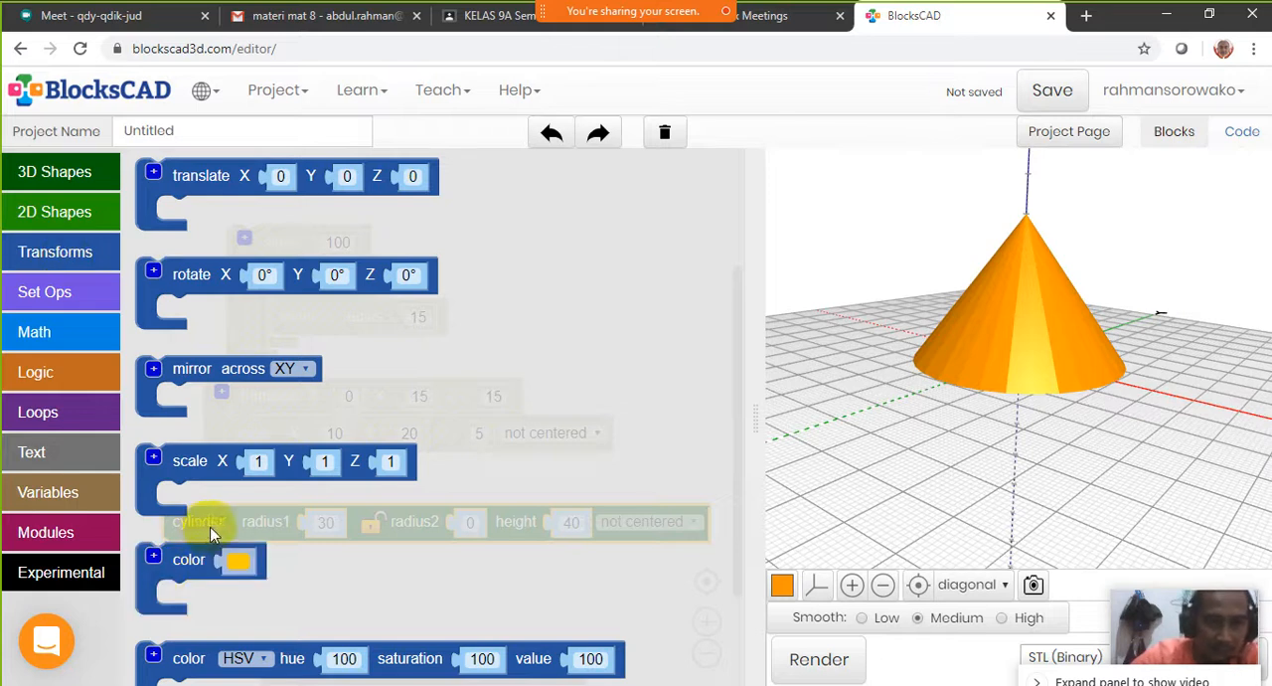
scroll(205, 512, down, 3)
scroll(212, 510, down, 2)
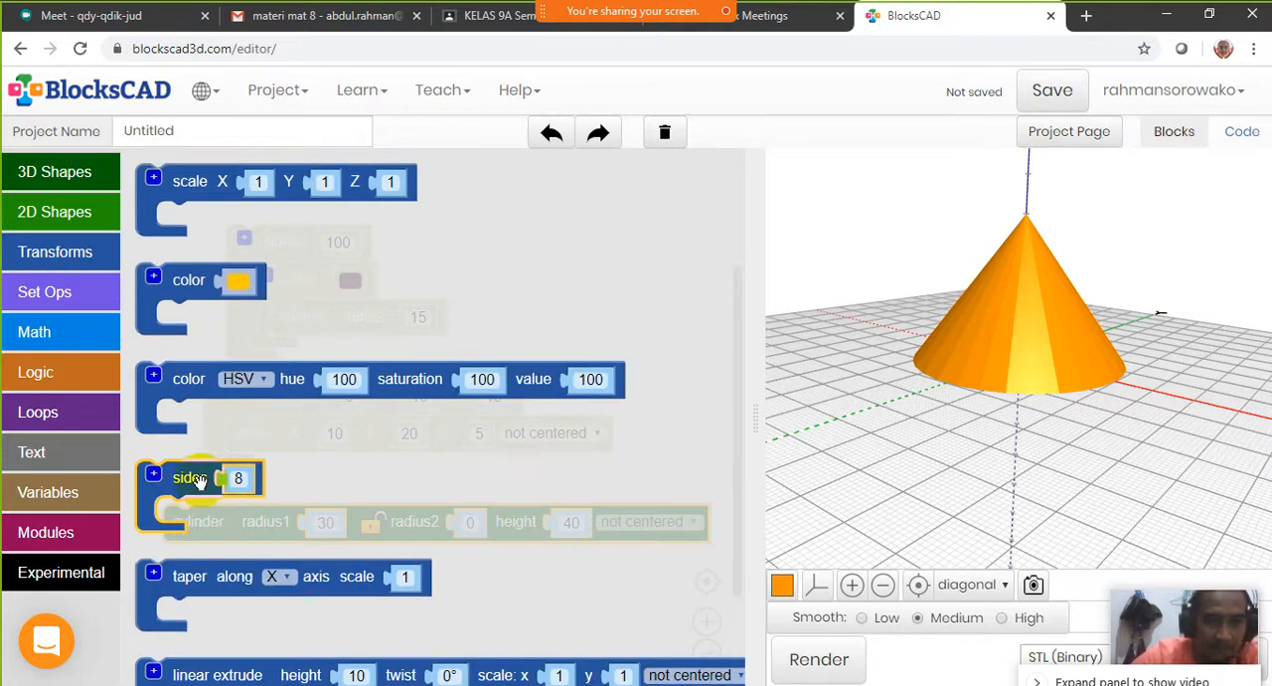
drag(198, 481, 289, 501)
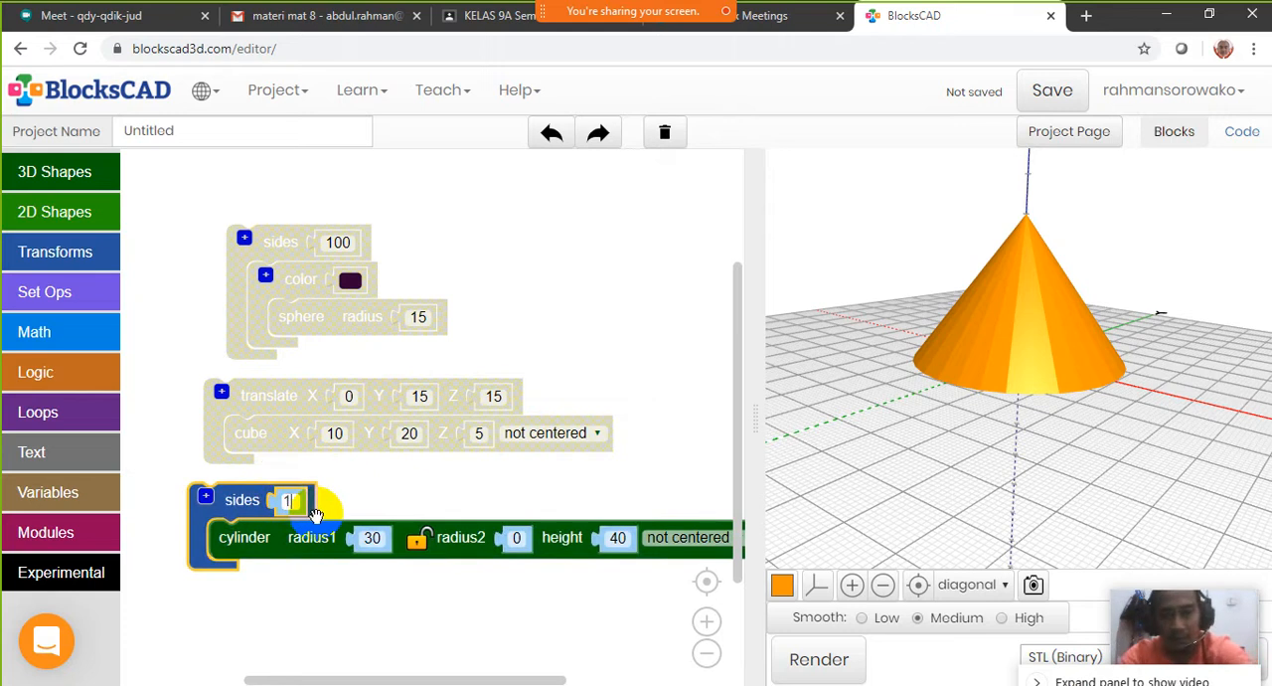
click(817, 666)
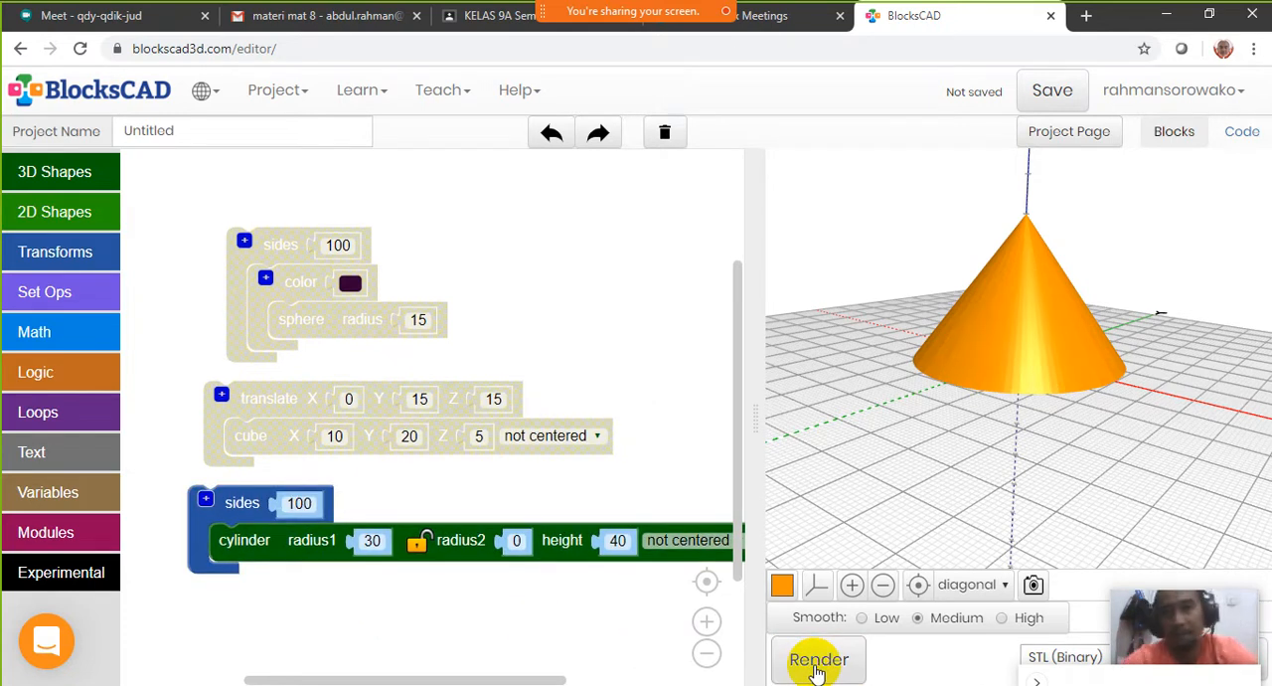
drag(1093, 343, 894, 338)
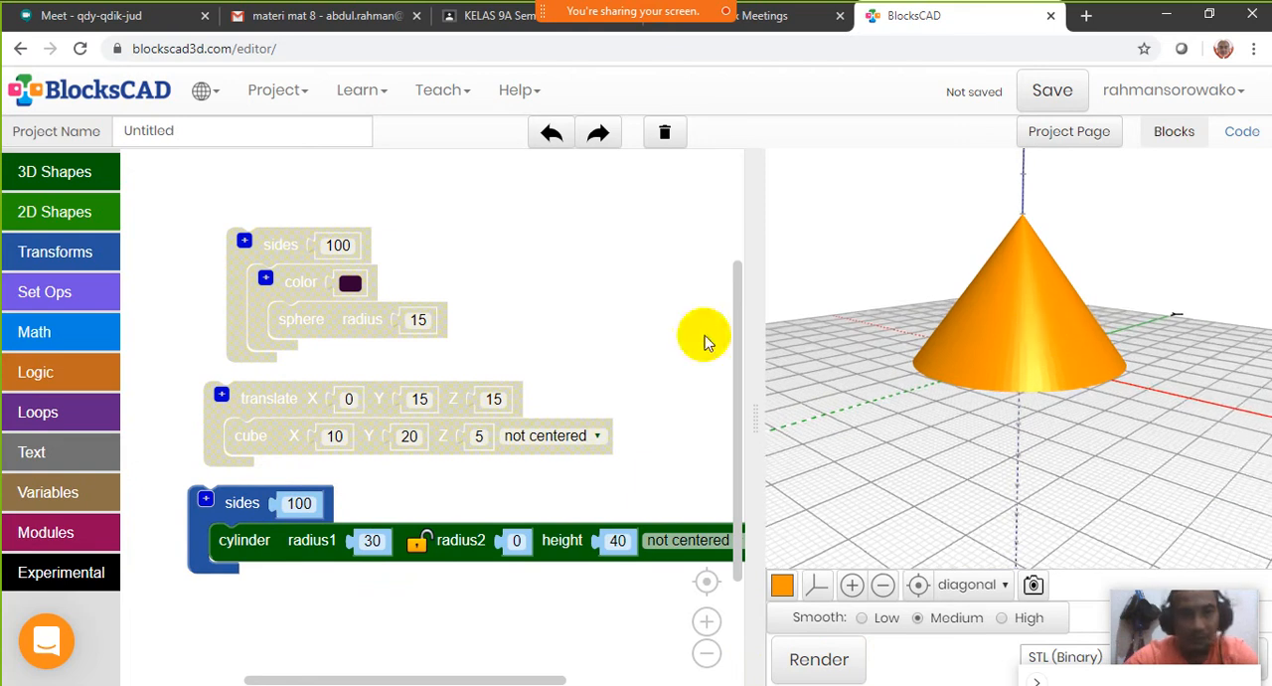
Wrap the cone's sides block in a color block set to red and render the cone
click(52, 252)
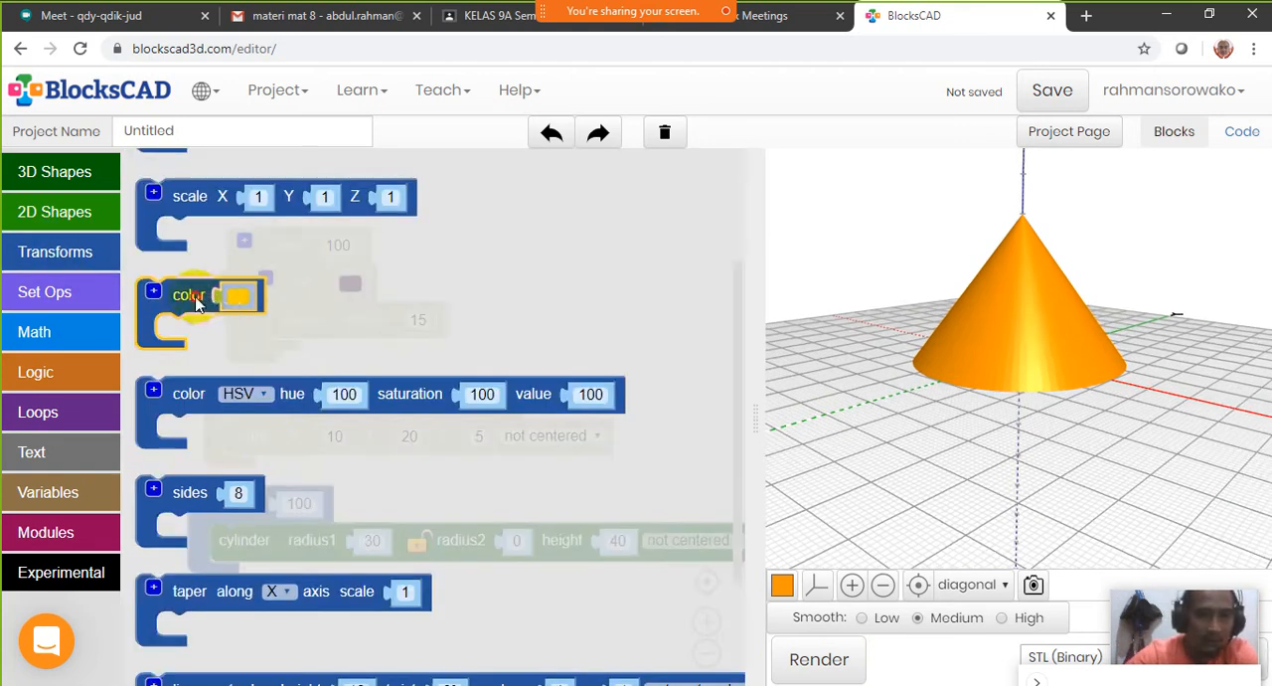
drag(196, 305, 223, 469)
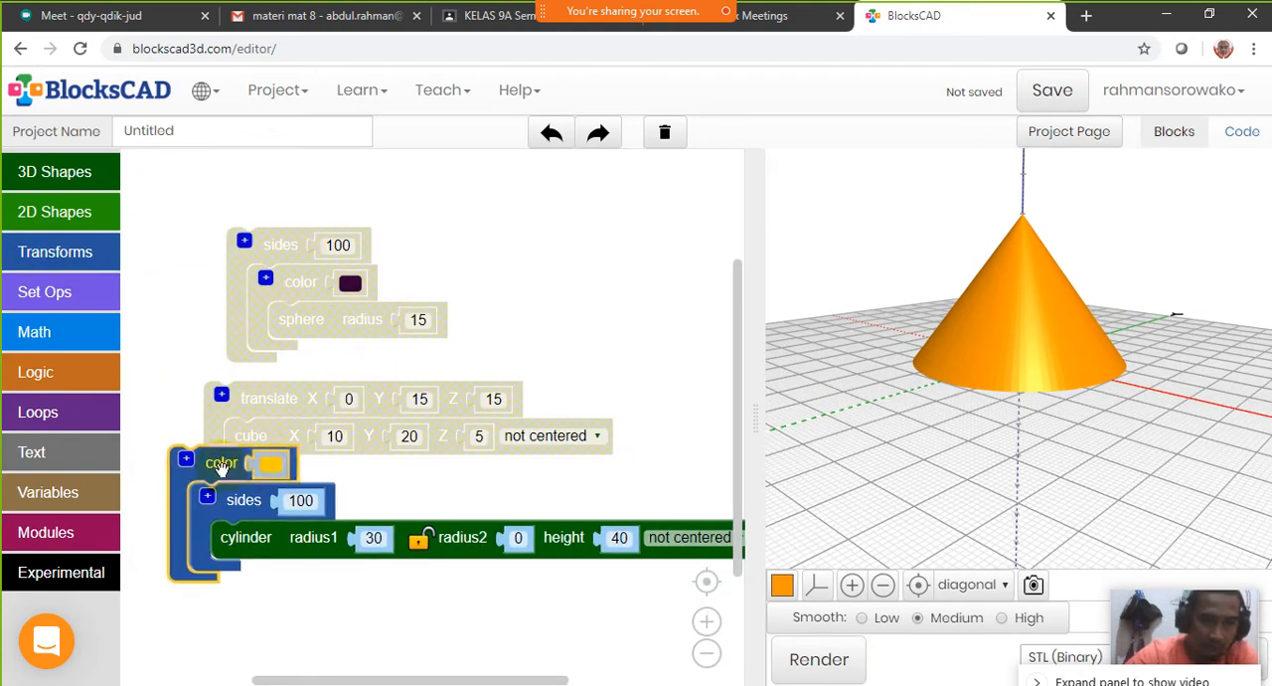
click(271, 465)
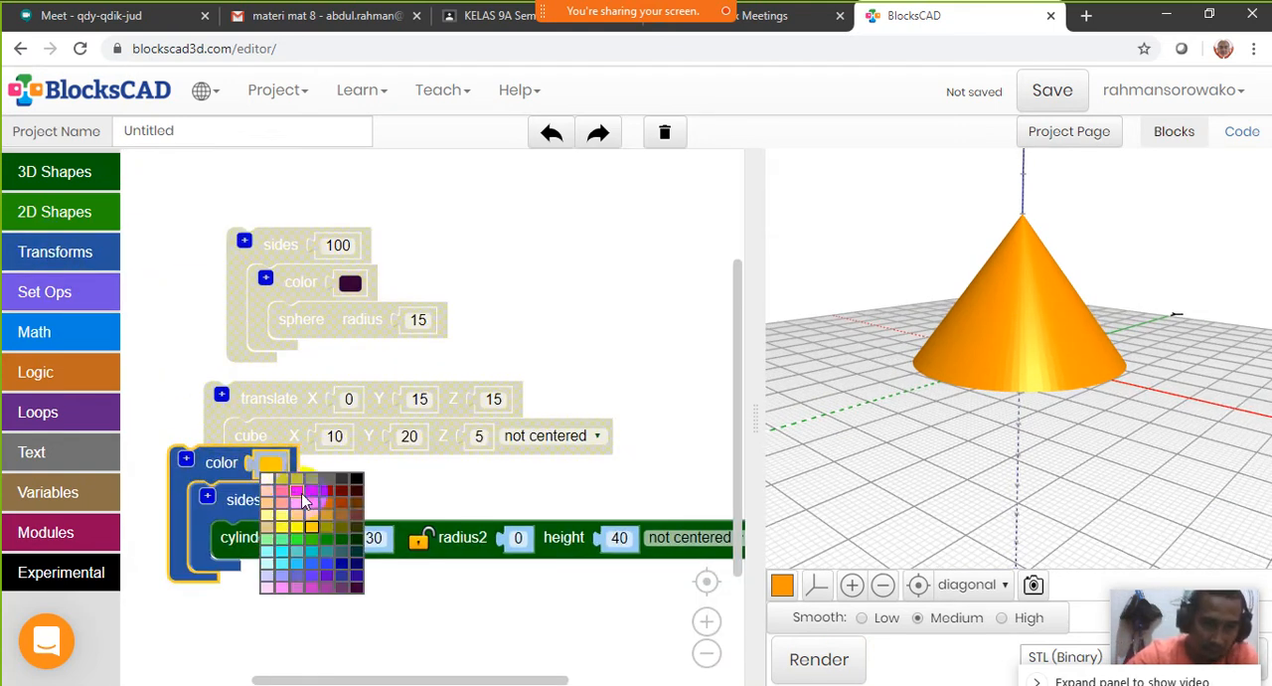
click(308, 490)
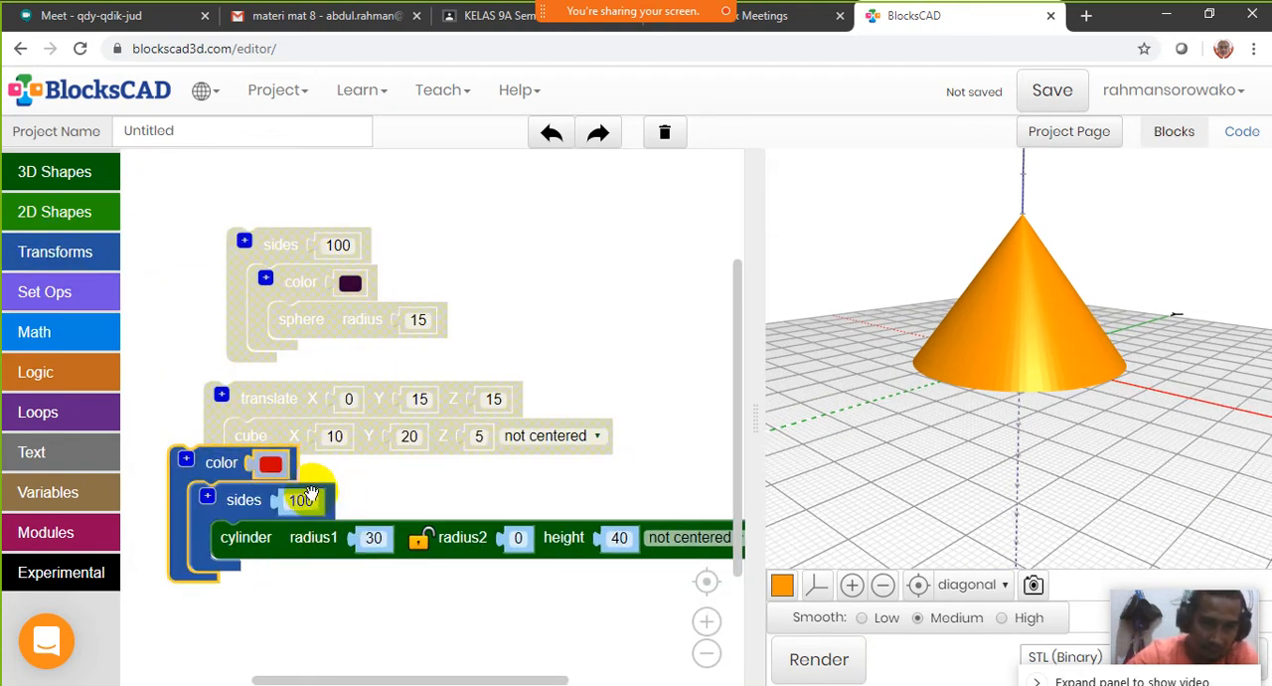
click(818, 662)
drag(1000, 307, 1153, 211)
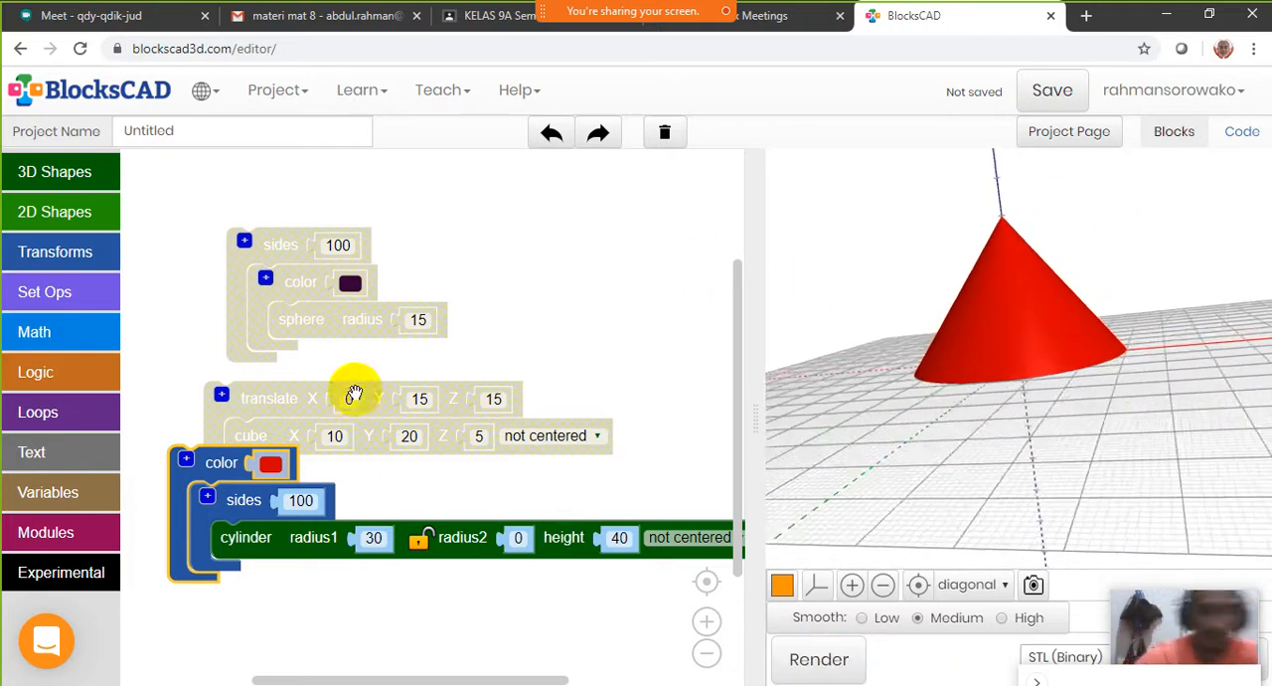
Rearrange the cone, translated cube and sphere block groups in the workspace so that they do not overlap
drag(209, 467, 185, 502)
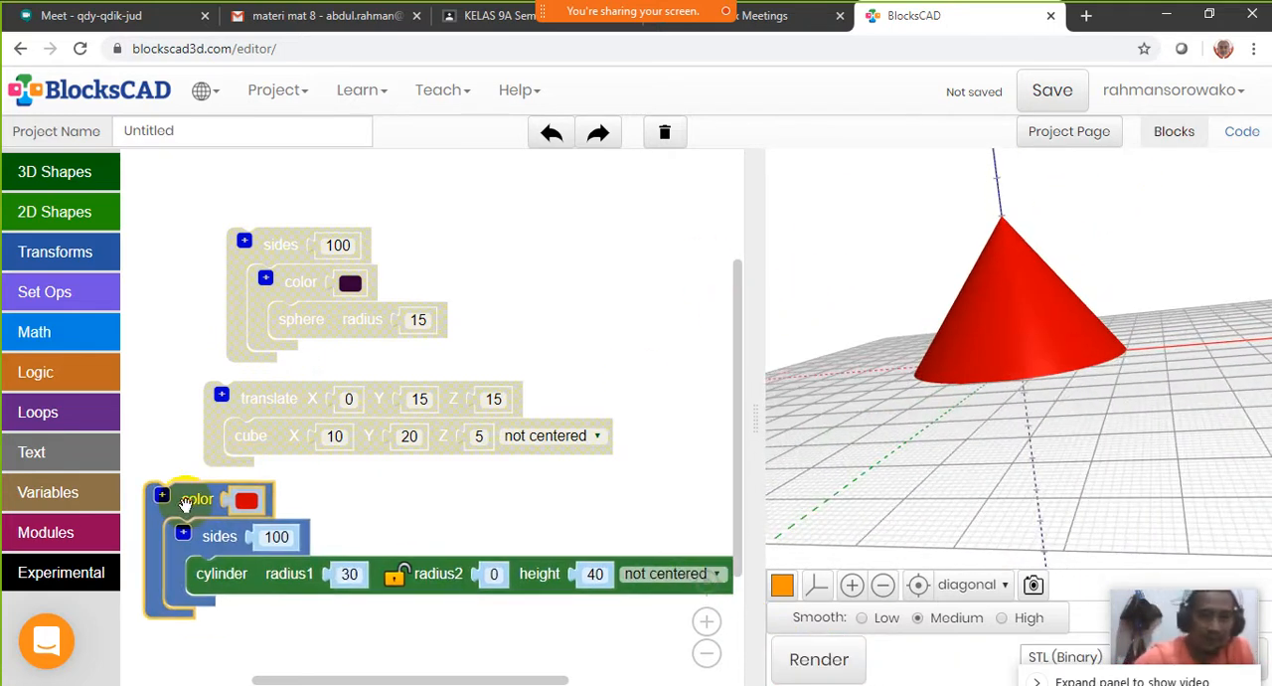
drag(255, 400, 198, 394)
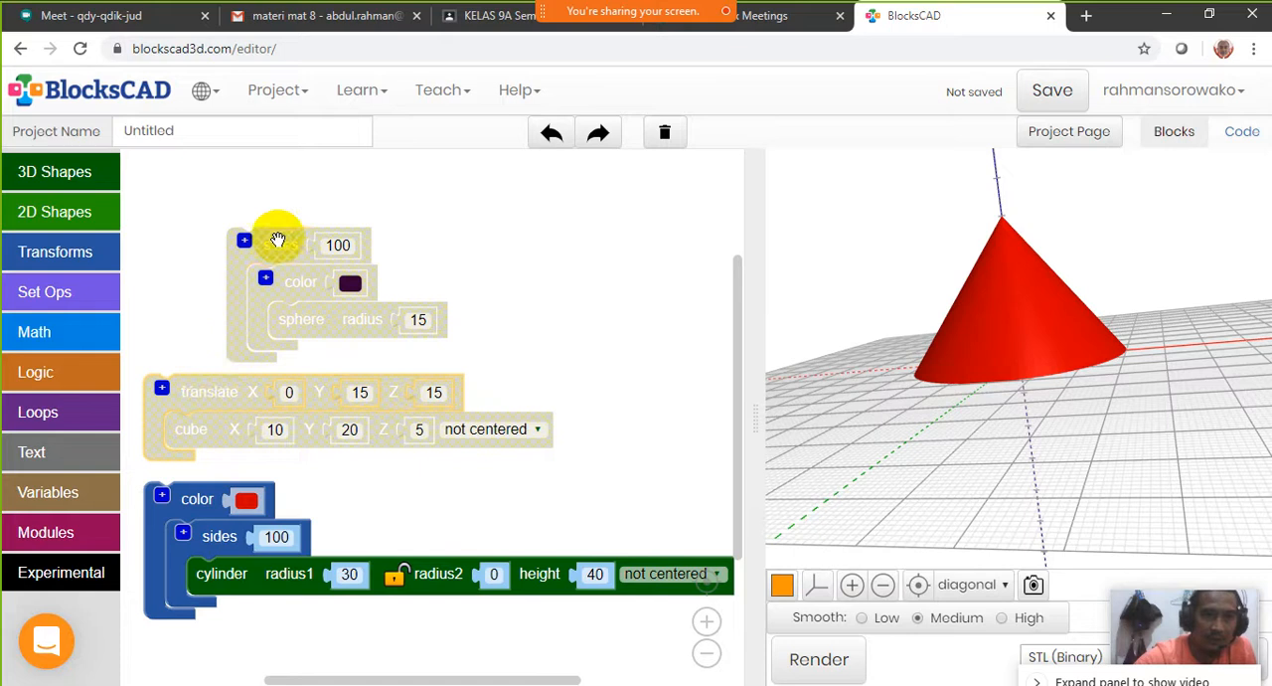
drag(278, 240, 233, 239)
Enable the disabled sphere and translated cube block groups, then render all three shapes together
right_click(240, 244)
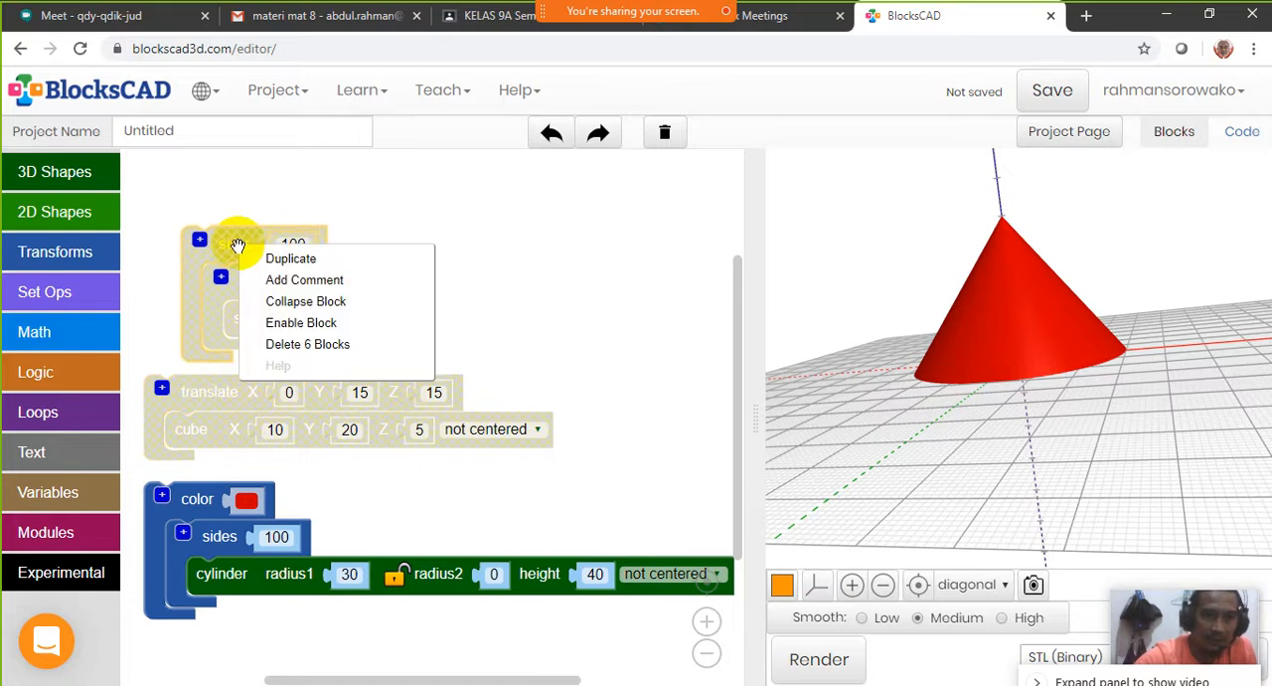
click(301, 320)
right_click(228, 396)
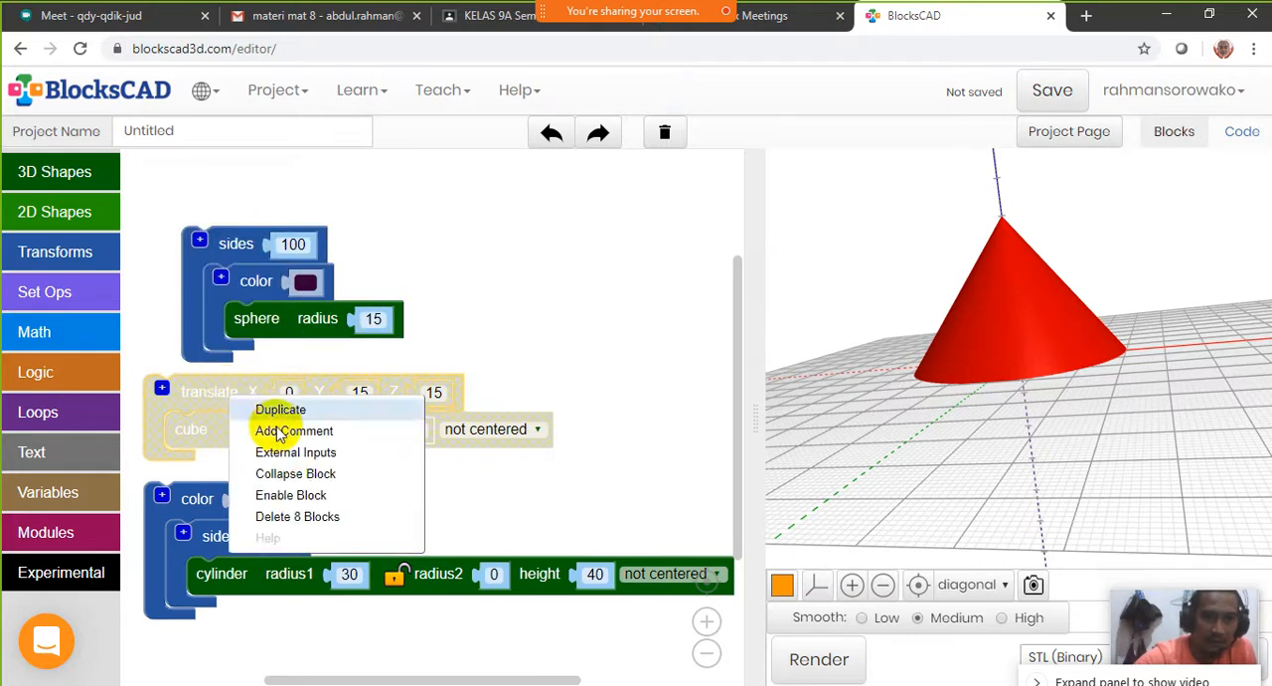
click(304, 493)
click(808, 659)
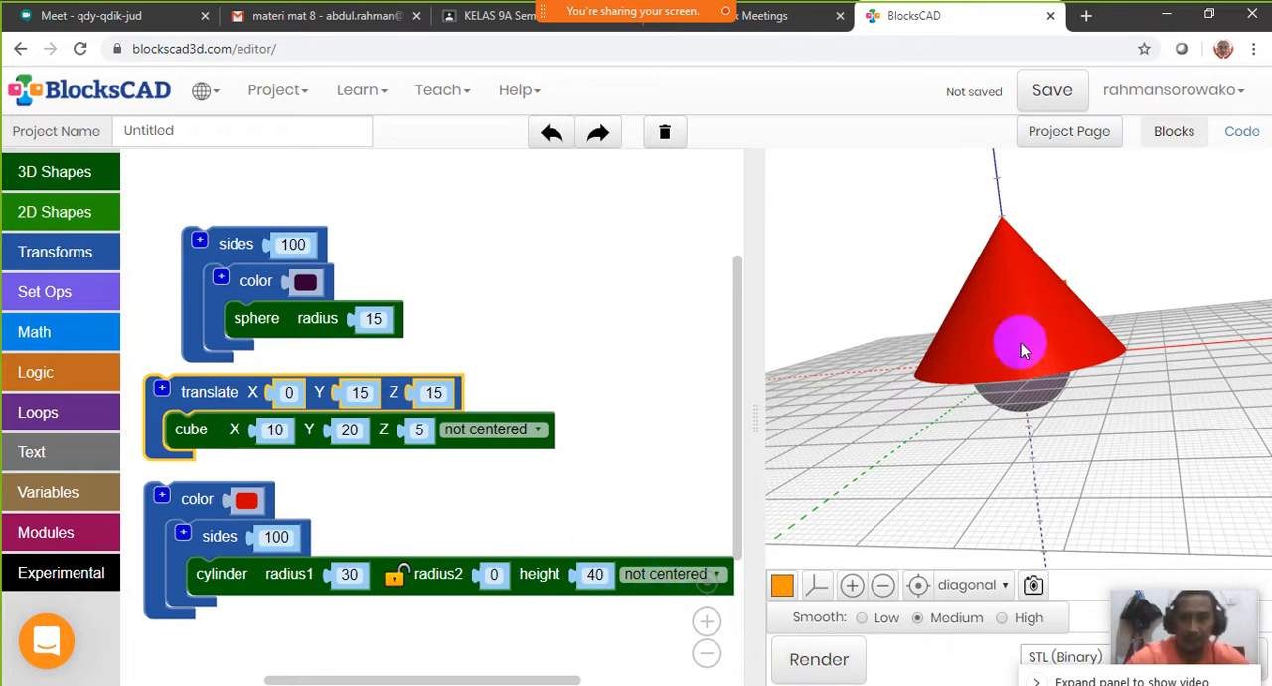
Examine from above, the side and below how the rendered cone, sphere and cube sit relative to each other
drag(1017, 351, 1051, 344)
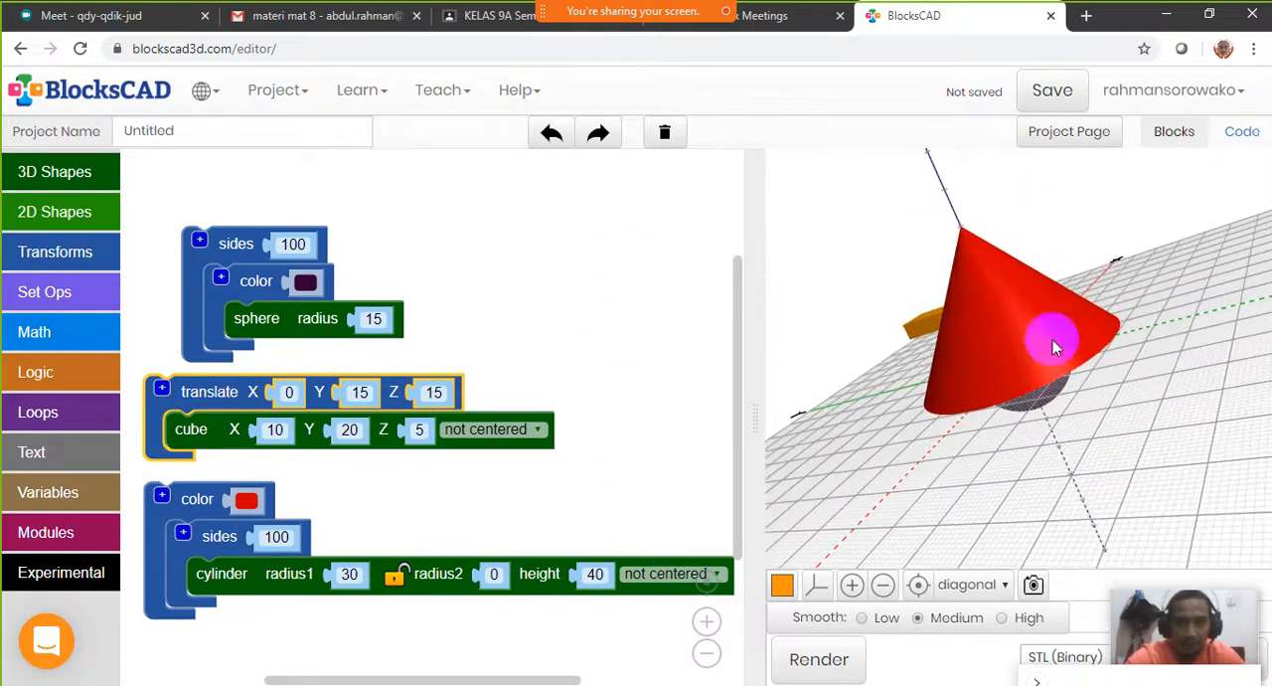
click(917, 587)
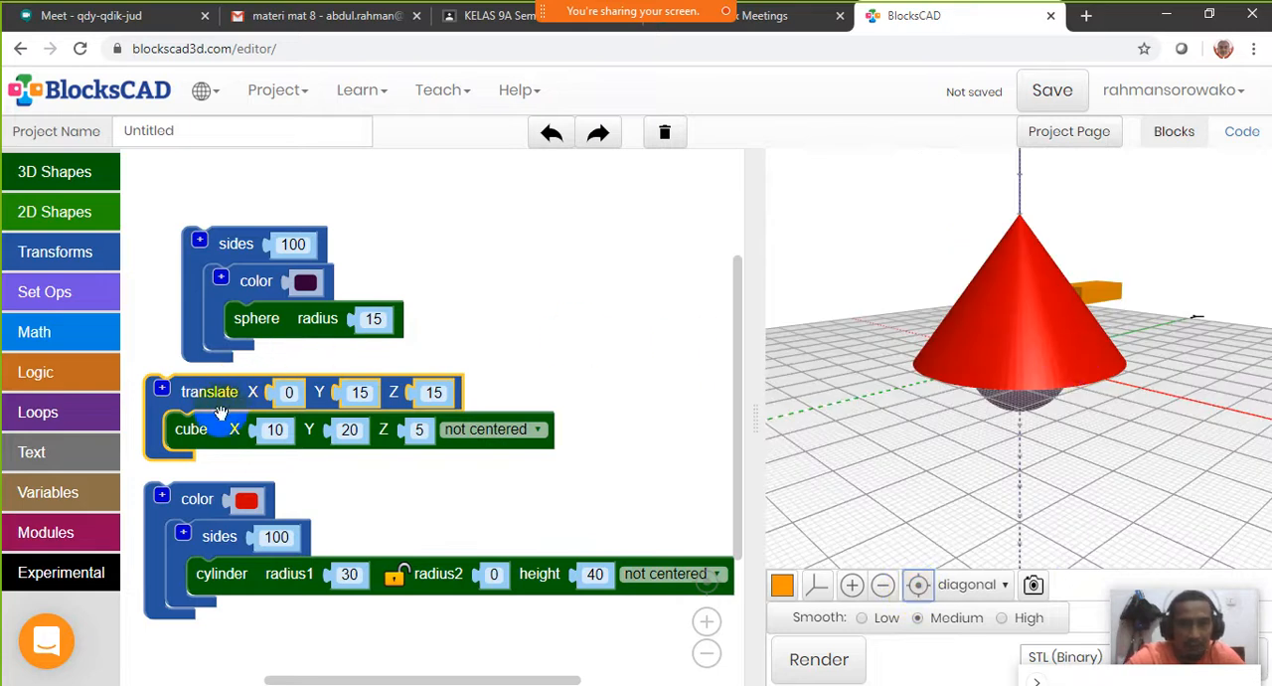
drag(216, 402, 322, 403)
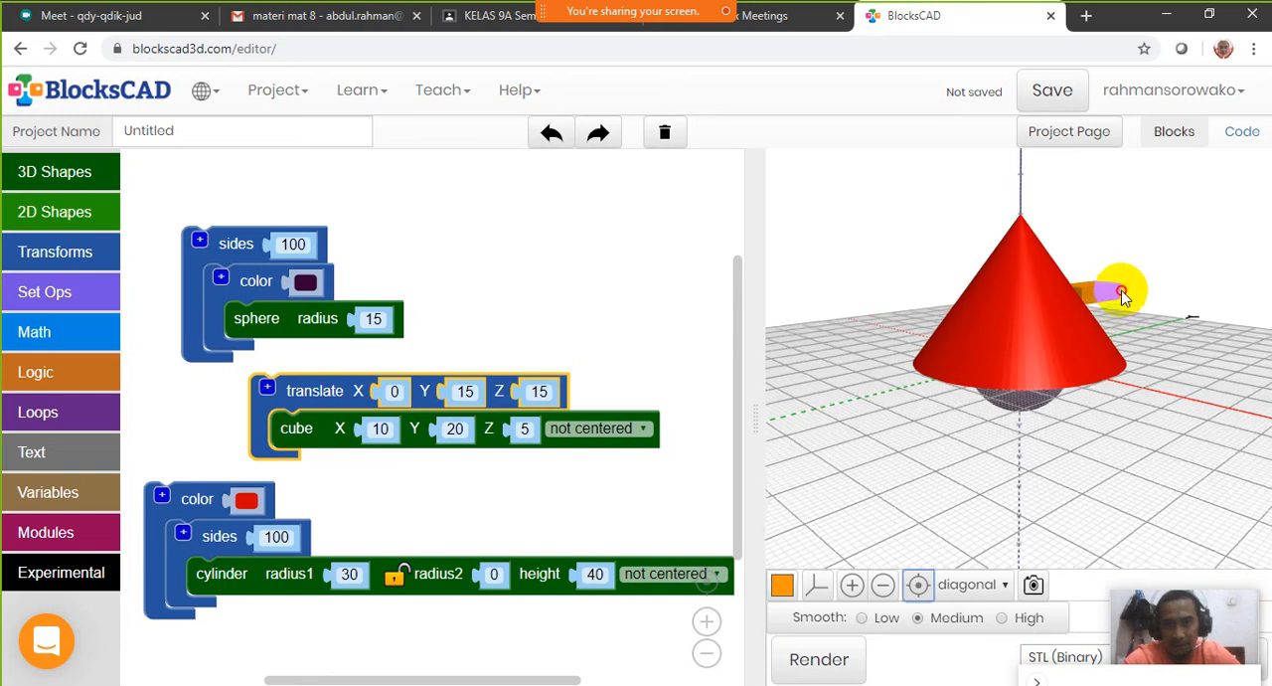
click(261, 325)
drag(937, 450, 1024, 571)
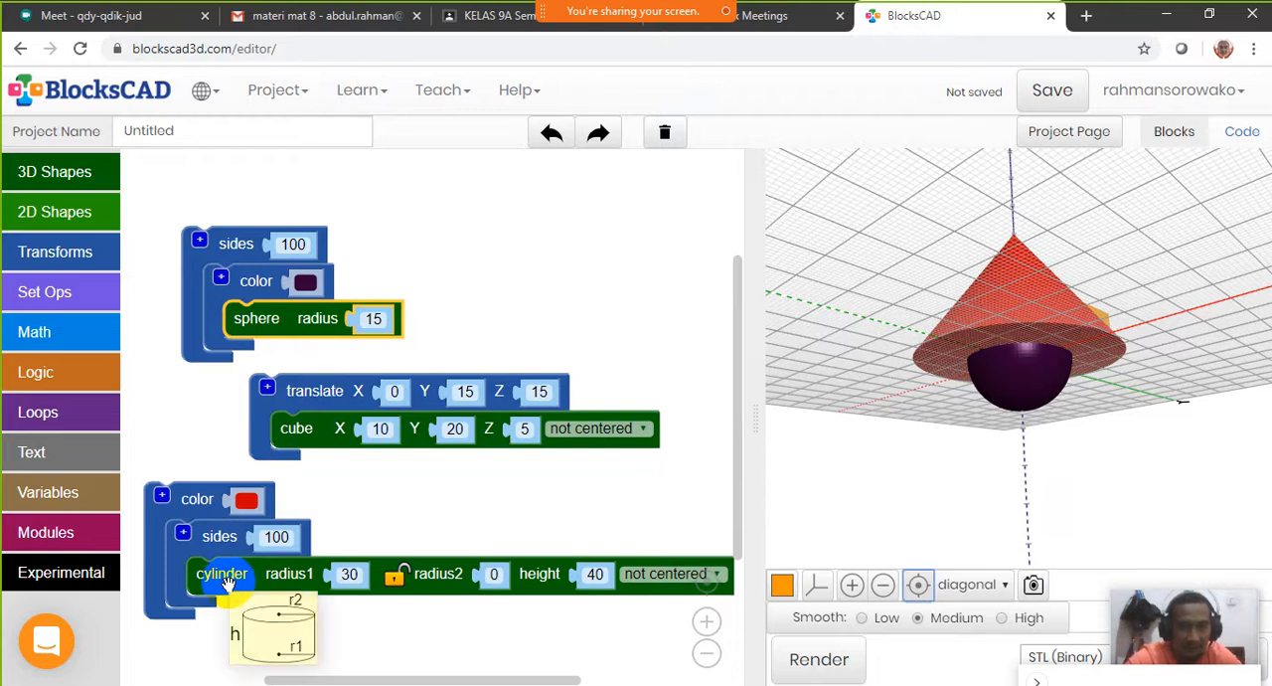
drag(1019, 334, 1071, 169)
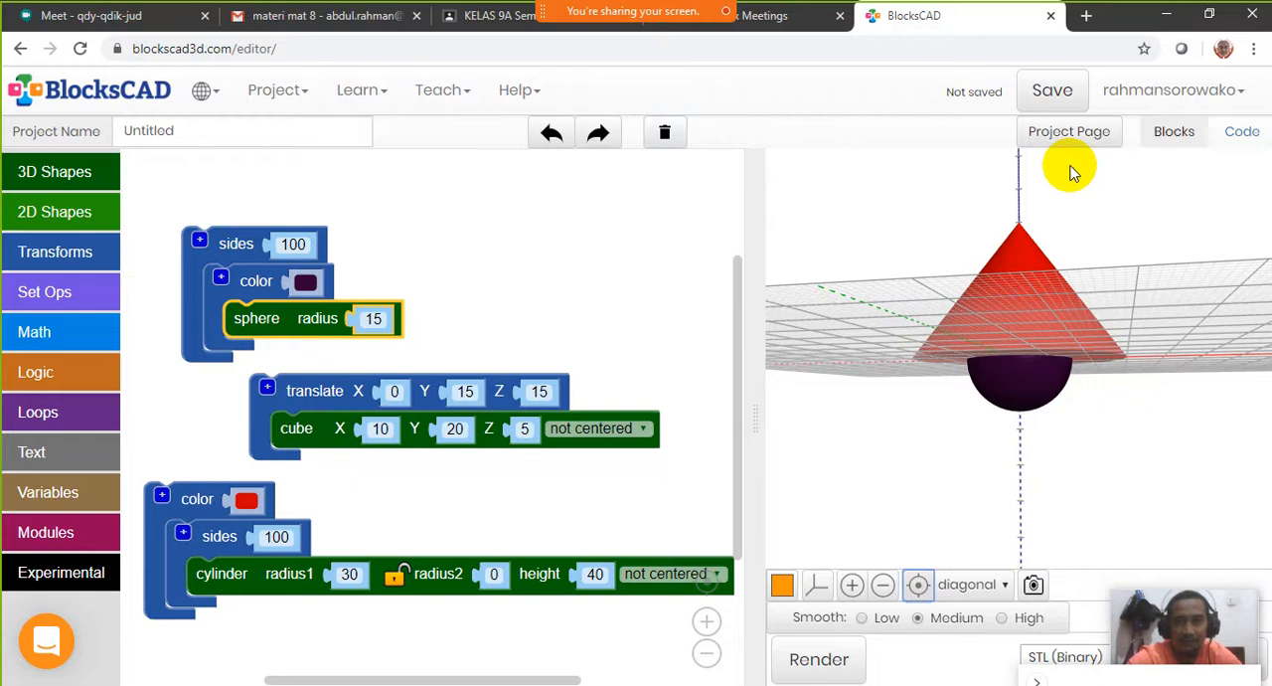
mouse_move(1017, 289)
mouse_down()
mouse_move(1028, 341)
mouse_move(1014, 386)
mouse_move(1020, 361)
mouse_move(1000, 370)
mouse_move(1014, 307)
mouse_move(1086, 313)
mouse_move(1065, 284)
mouse_move(1036, 315)
mouse_move(1000, 302)
mouse_move(1014, 275)
mouse_move(1004, 293)
mouse_up()
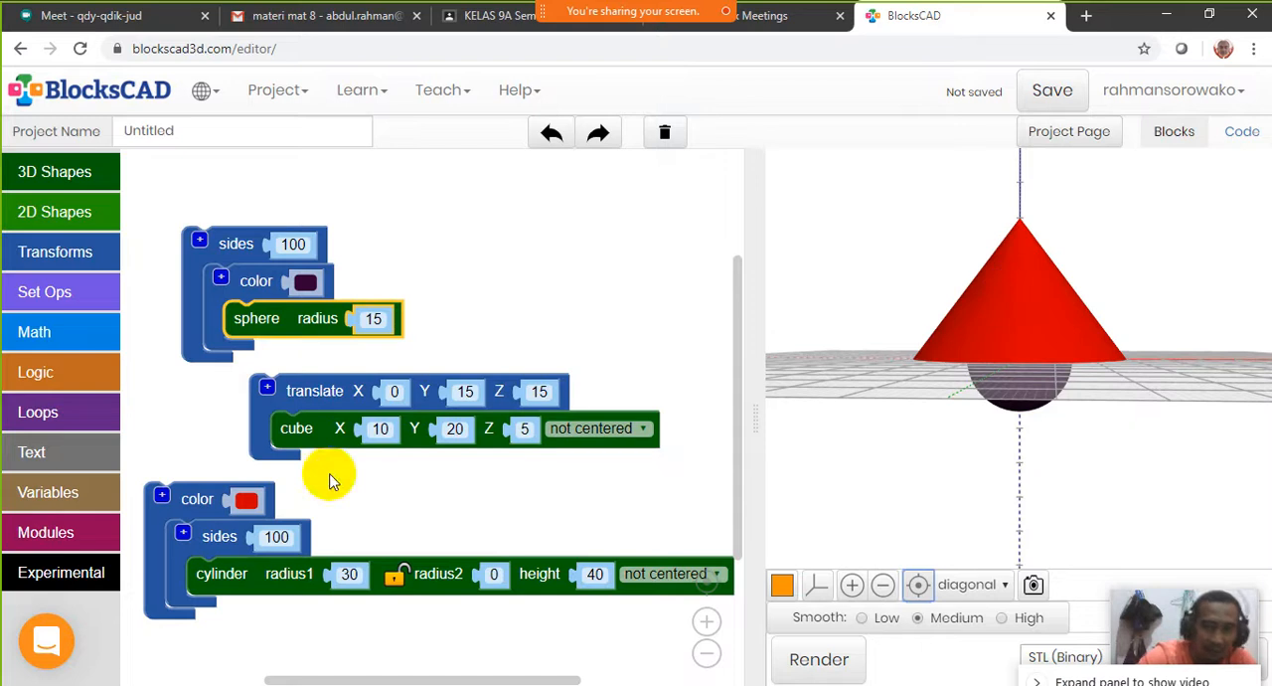
Wrap the red cone's color block in a translate block with Z set to 15 and render the shapes
drag(197, 514, 207, 522)
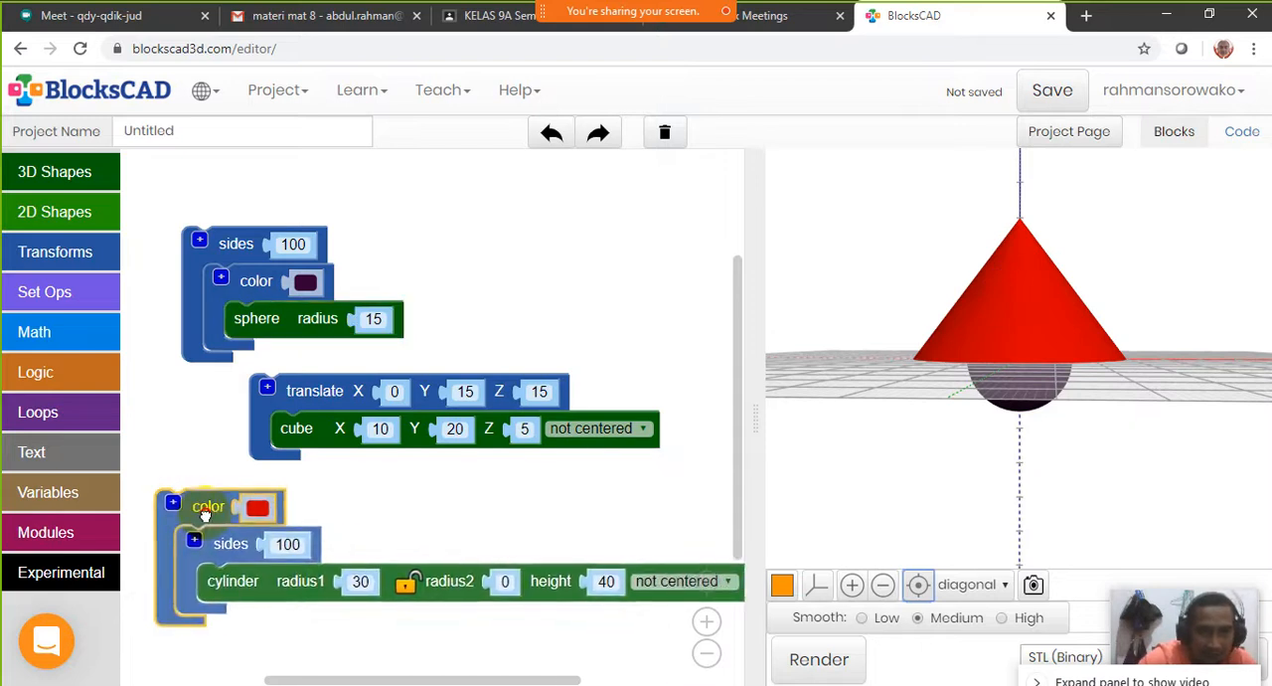
click(326, 407)
click(210, 507)
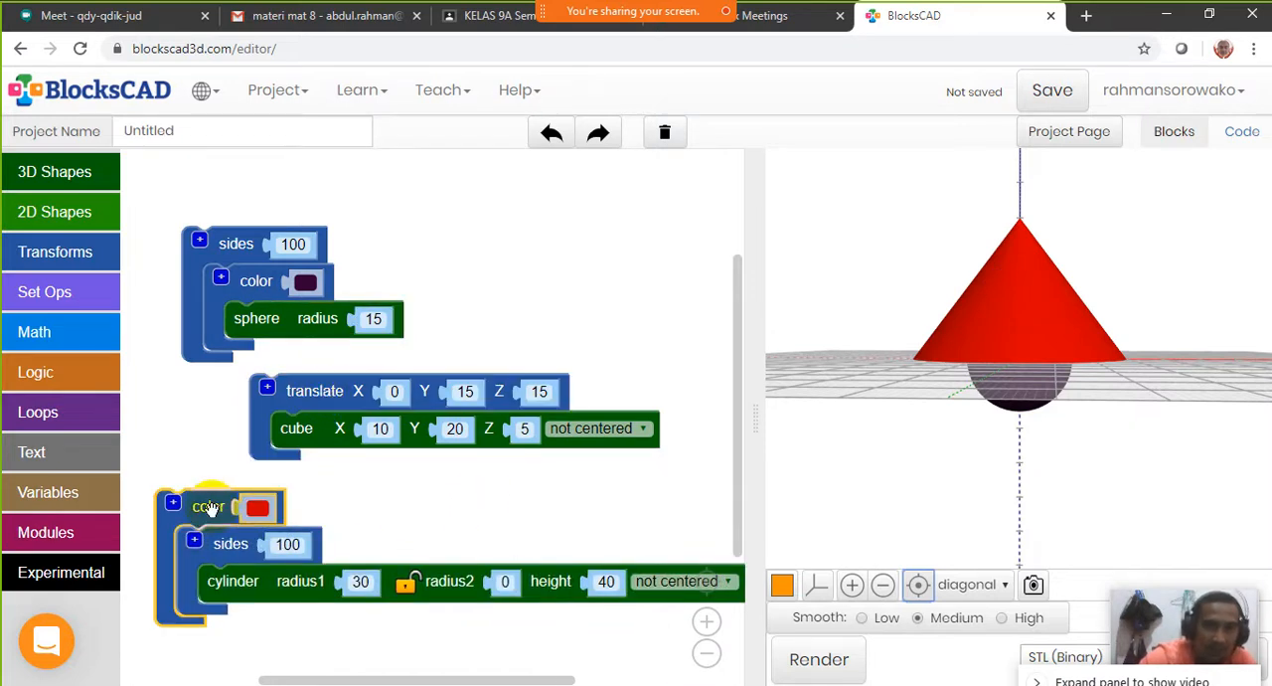
click(55, 253)
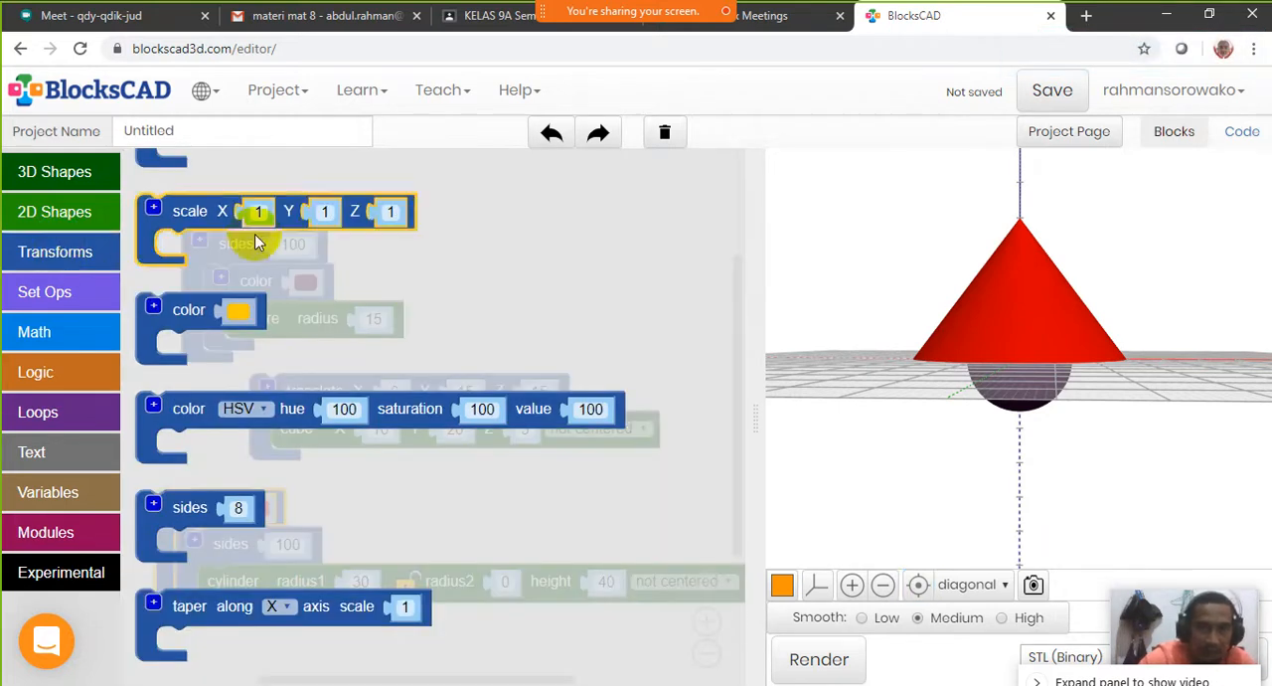
scroll(278, 471, up, 5)
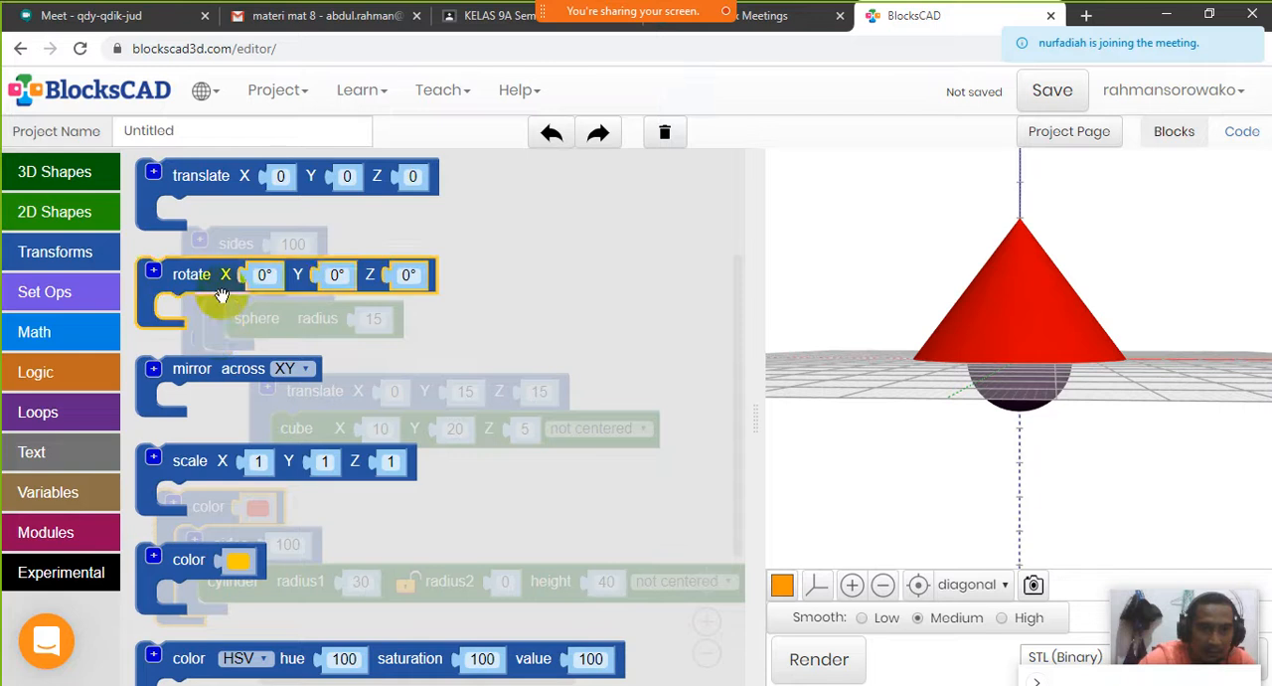
drag(208, 175, 211, 465)
click(410, 463)
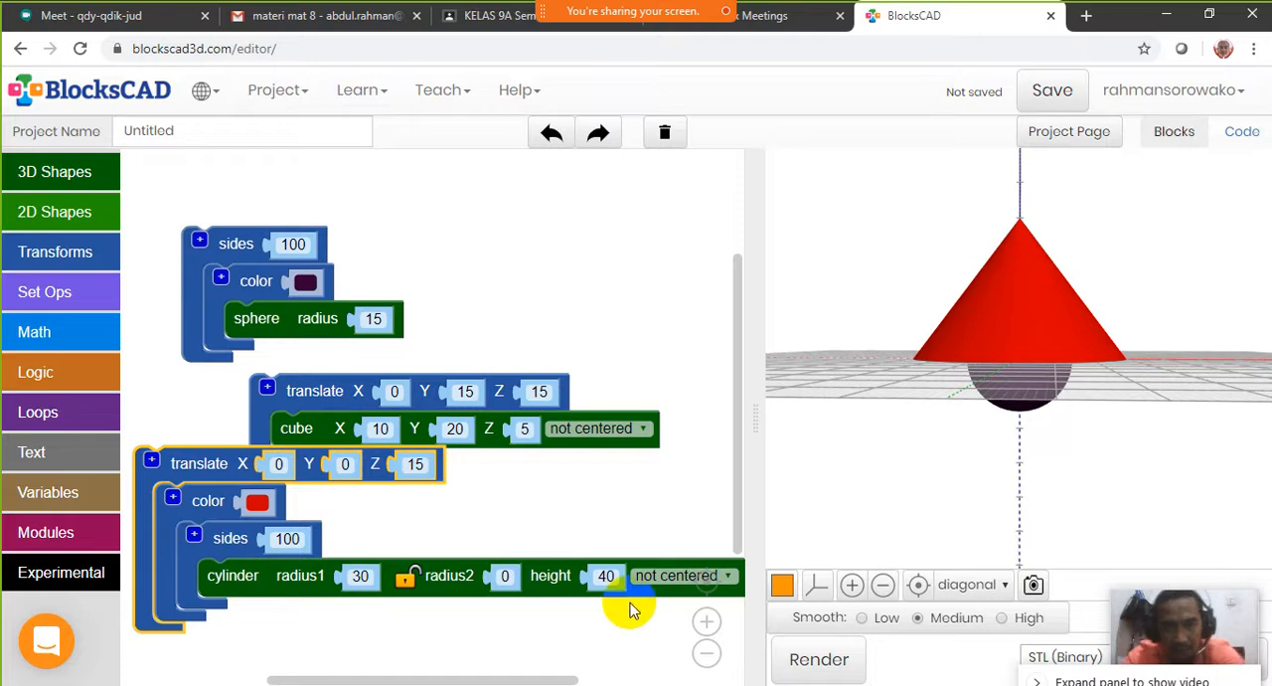
click(819, 674)
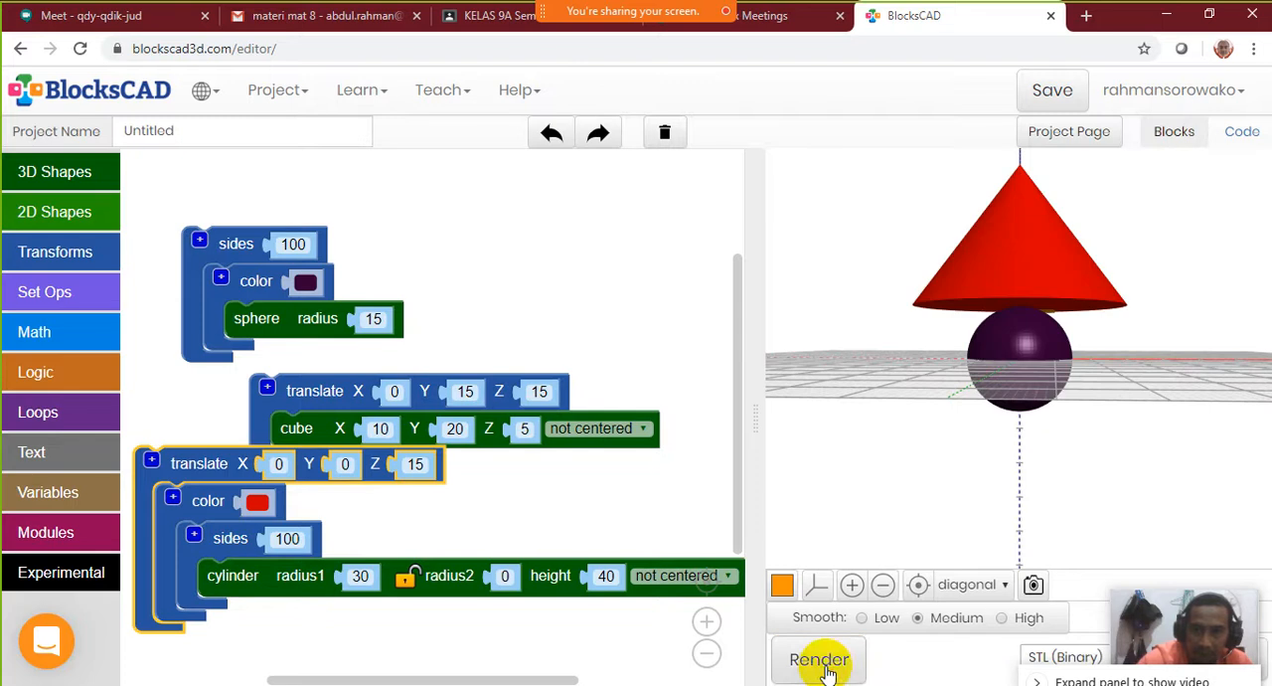
drag(1127, 406, 1195, 410)
drag(907, 298, 1036, 249)
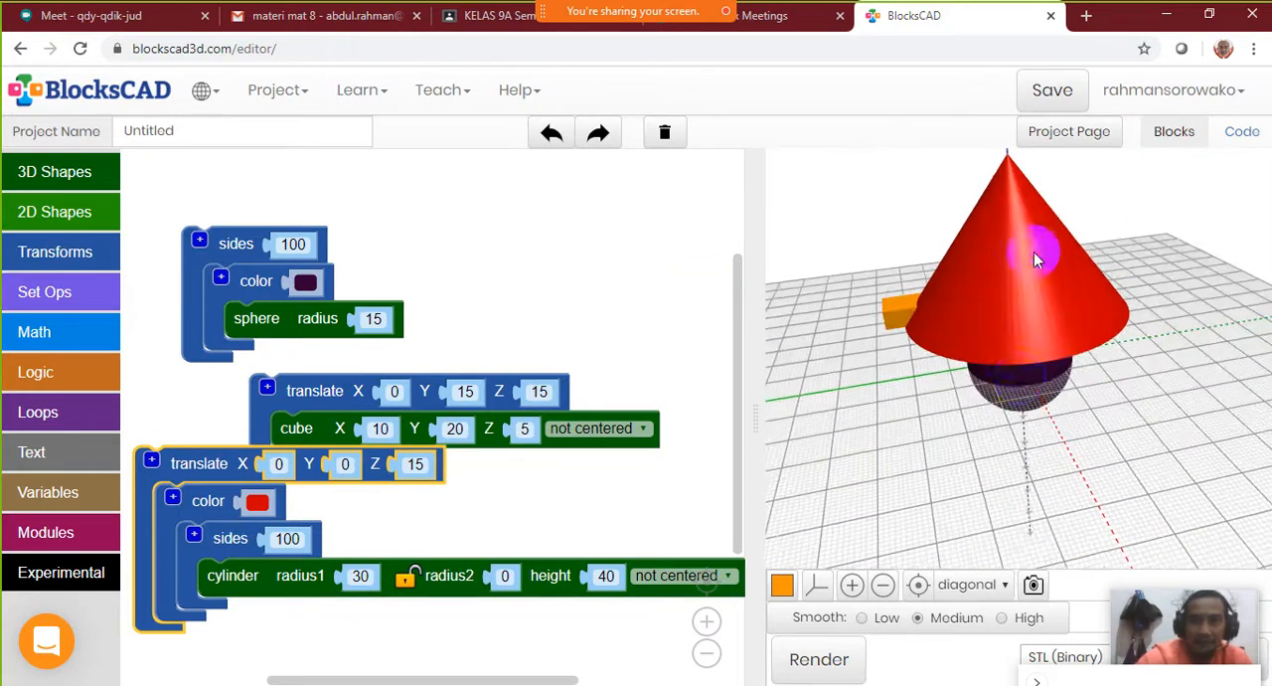
click(918, 588)
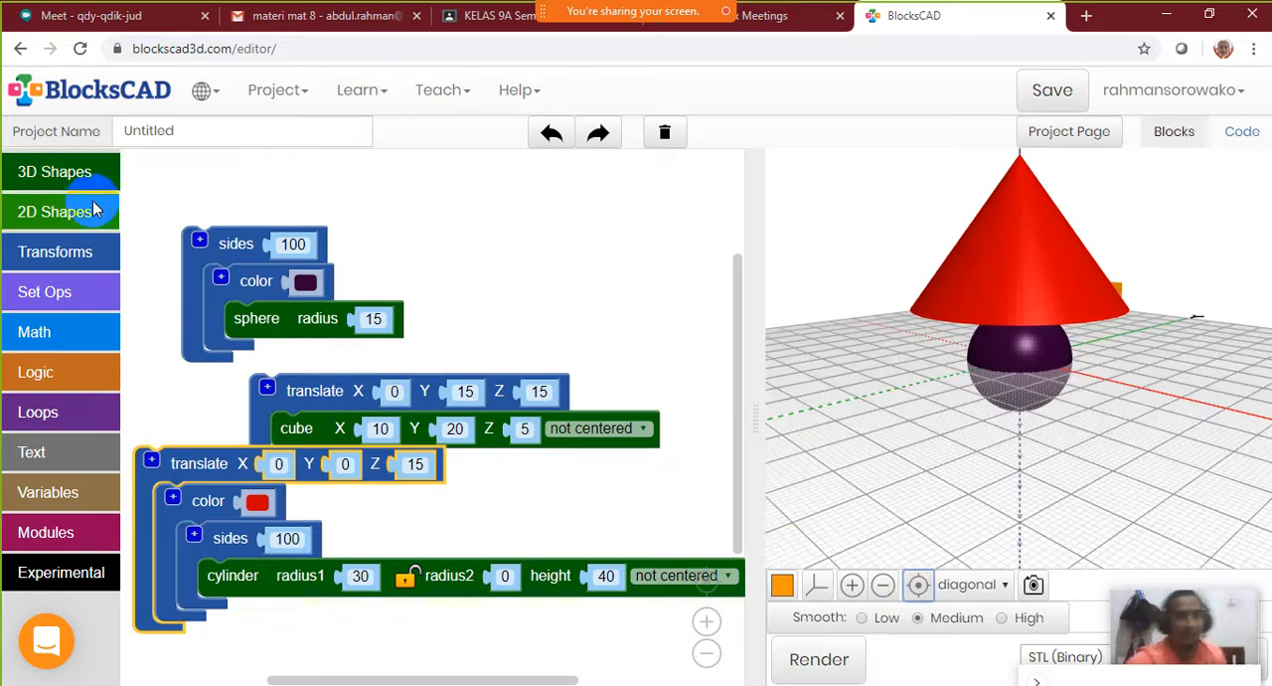
Line up the cube and sphere block groups with the cone group, then disable all three groups
drag(318, 402, 202, 387)
drag(238, 249, 188, 236)
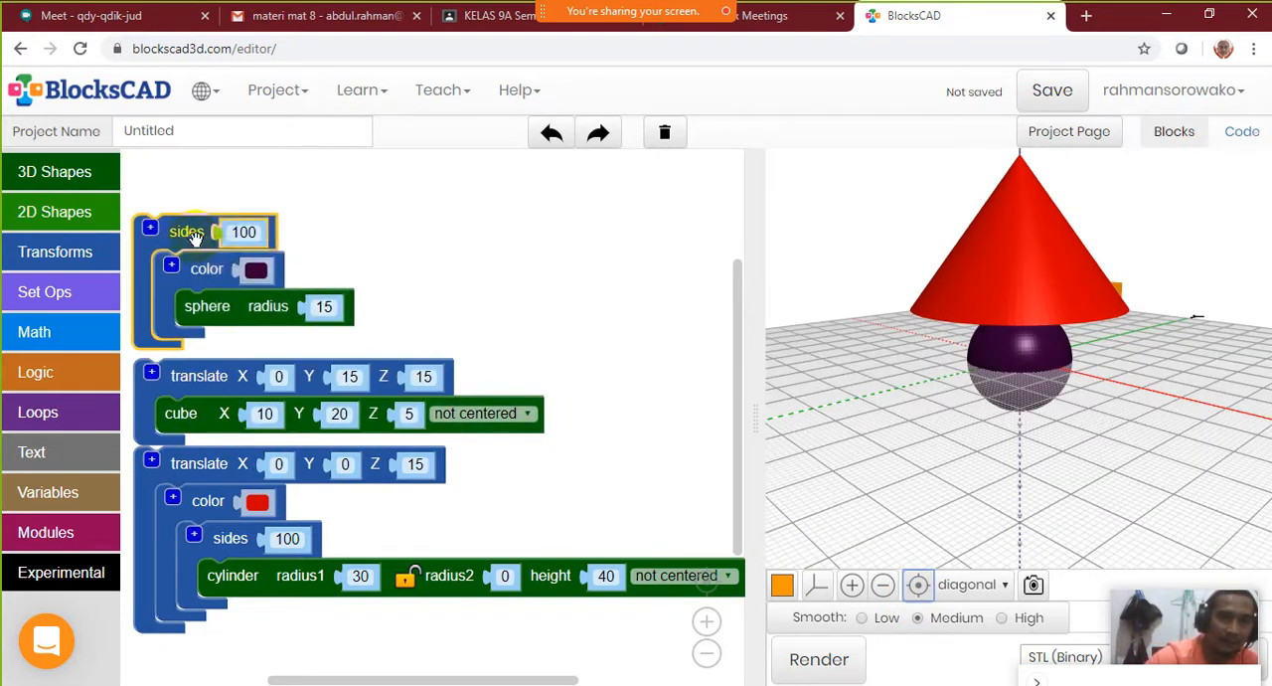
right_click(195, 239)
click(274, 316)
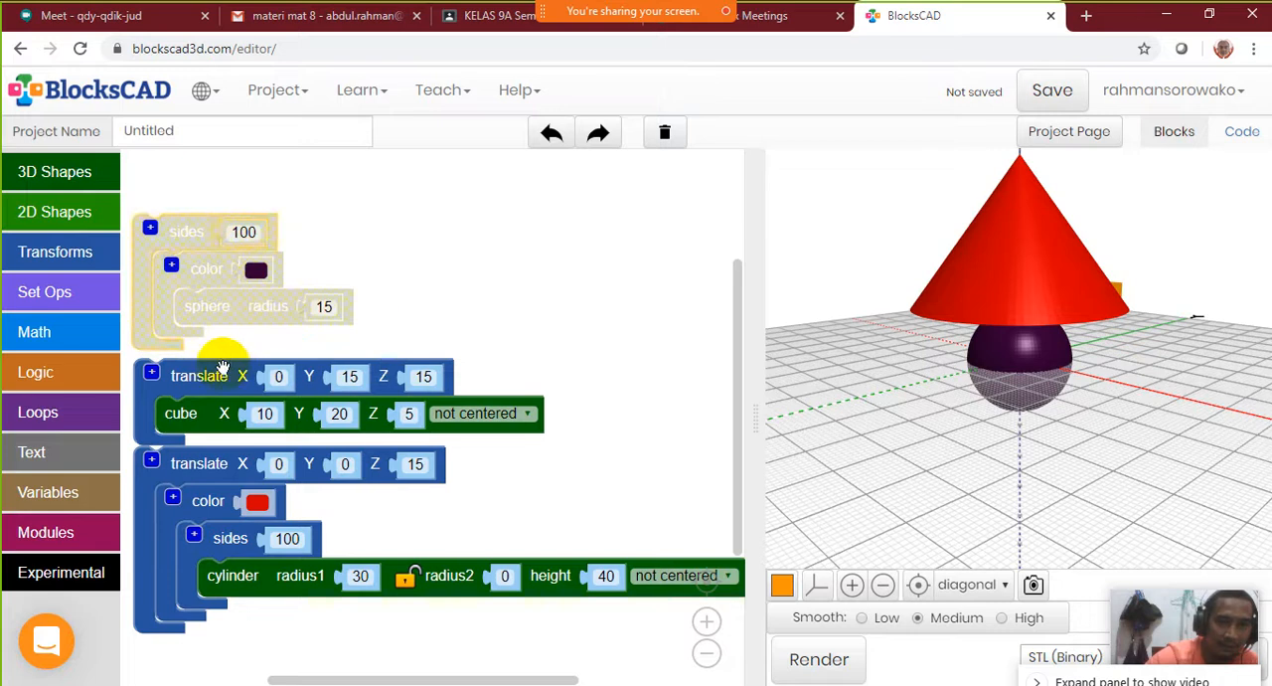
right_click(218, 375)
click(324, 478)
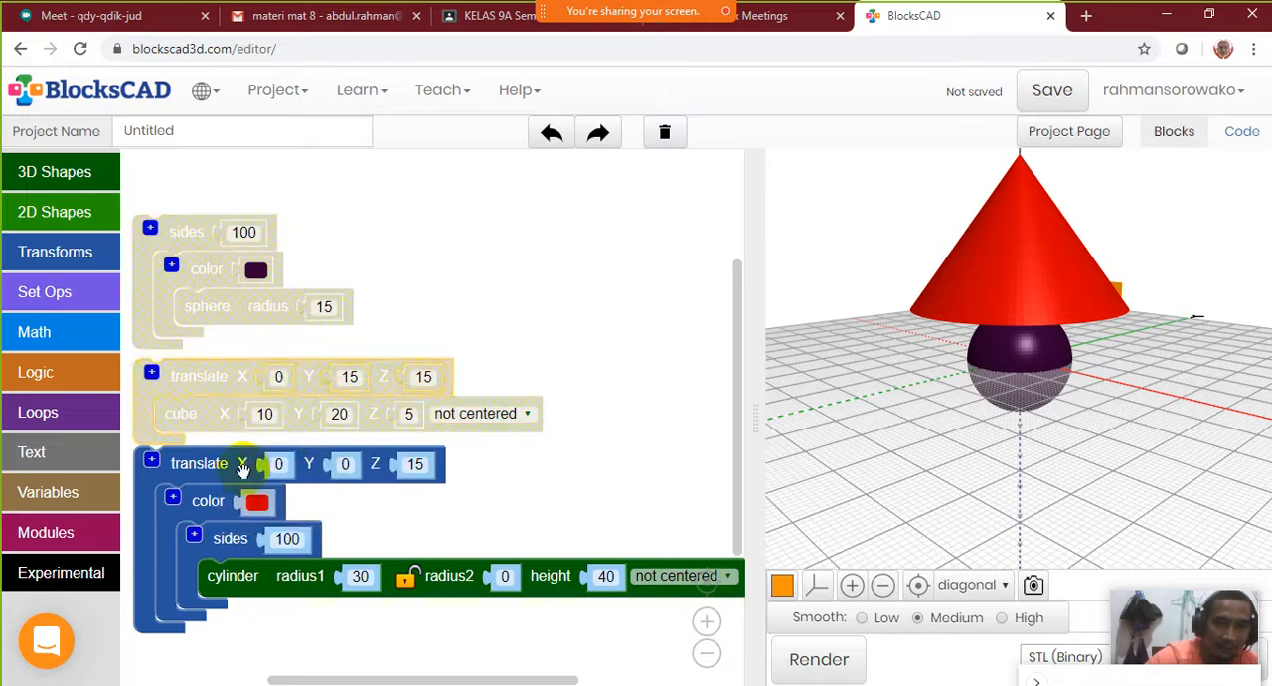
right_click(199, 464)
click(278, 562)
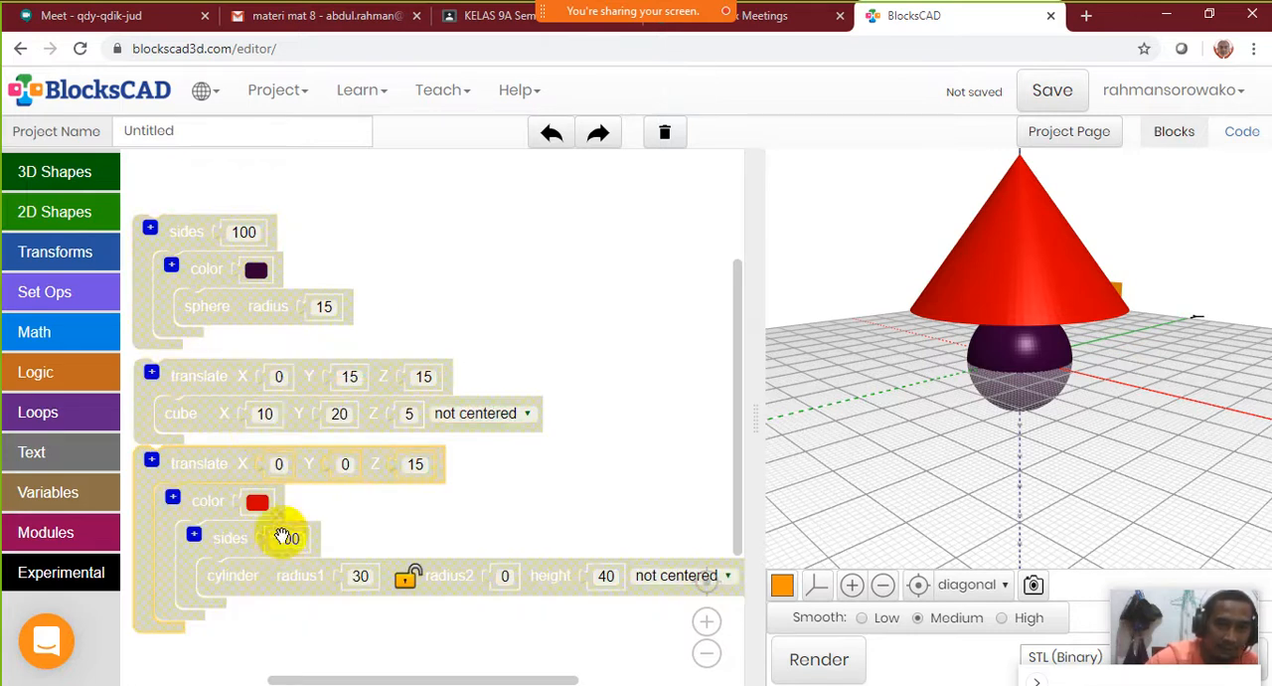
Add a torus block with its default values in the free space below the disabled groups and render it
drag(582, 509, 553, 173)
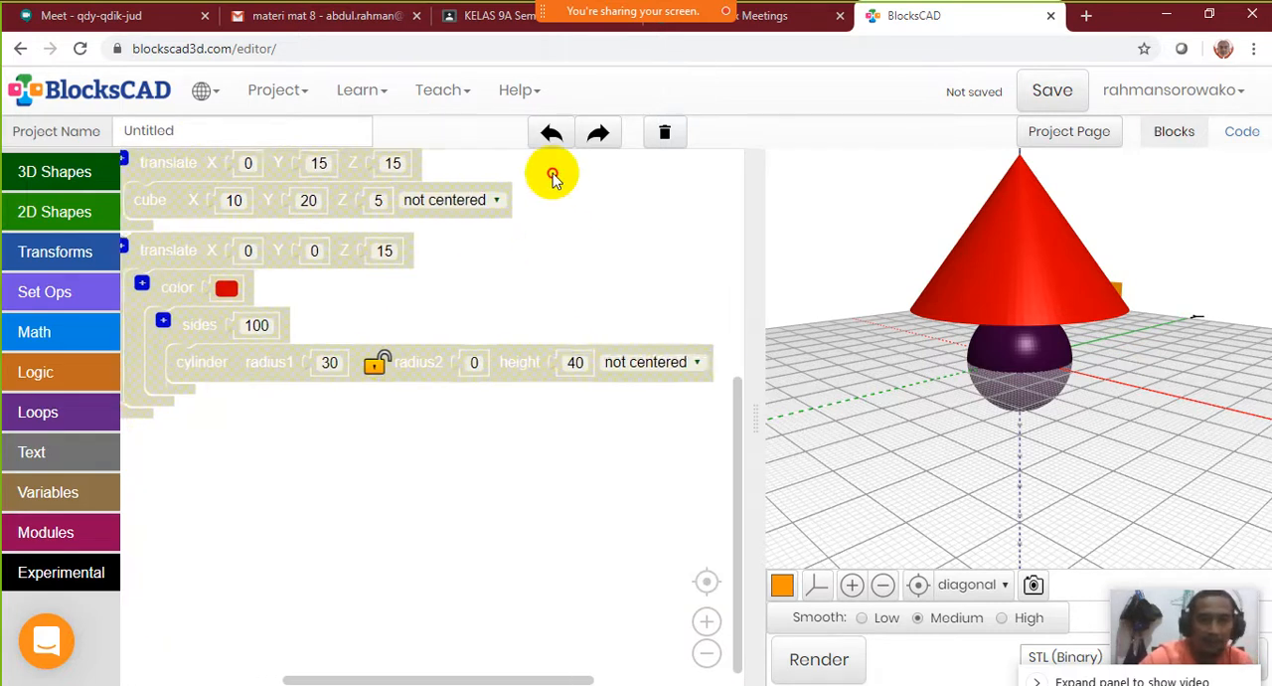
drag(398, 491, 464, 407)
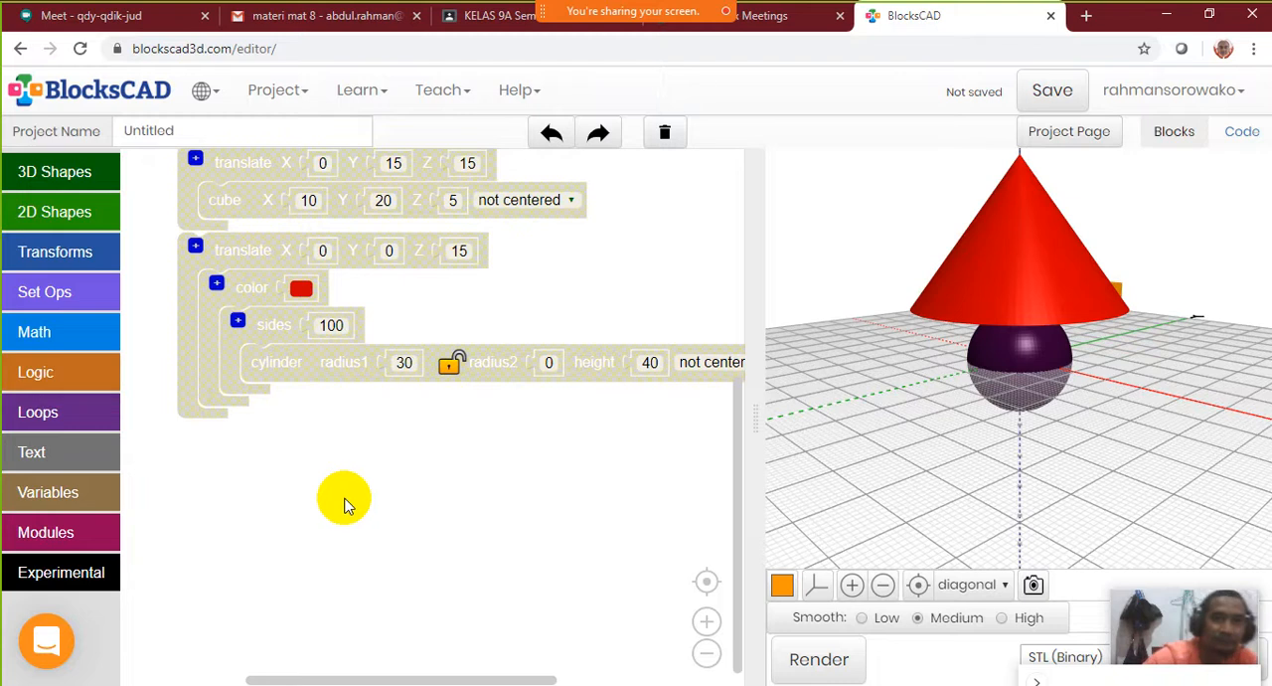
scroll(344, 505, down, 4)
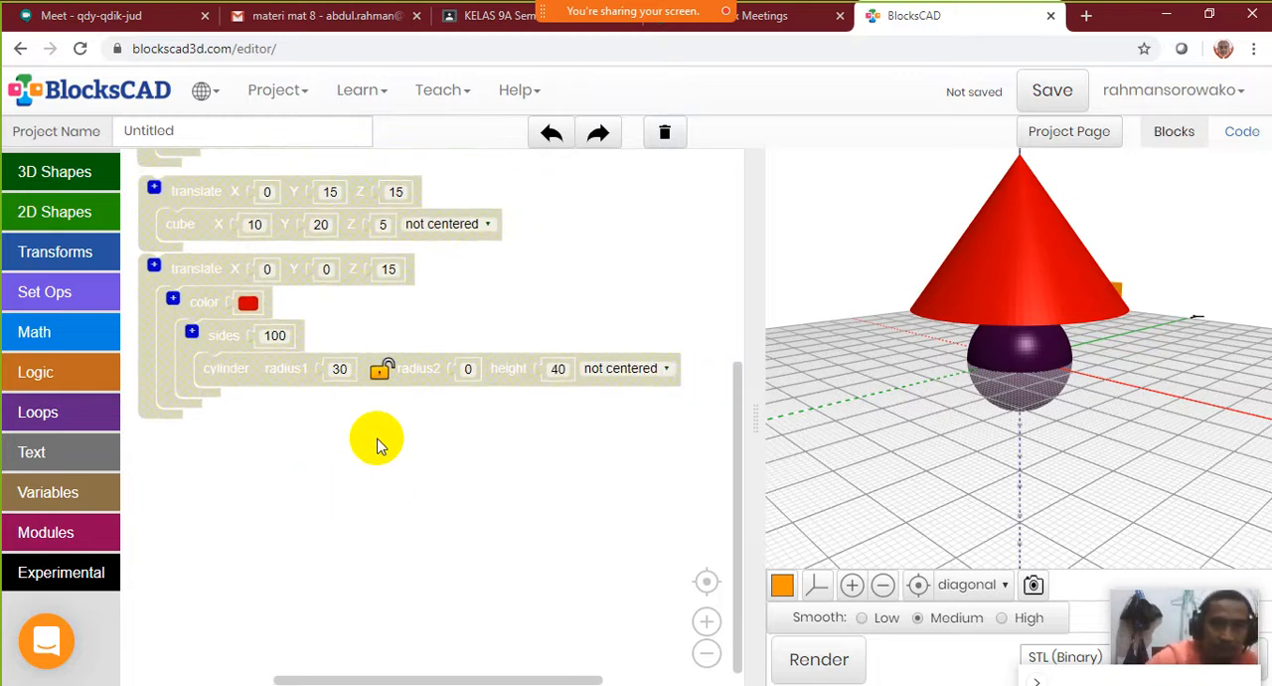
click(70, 175)
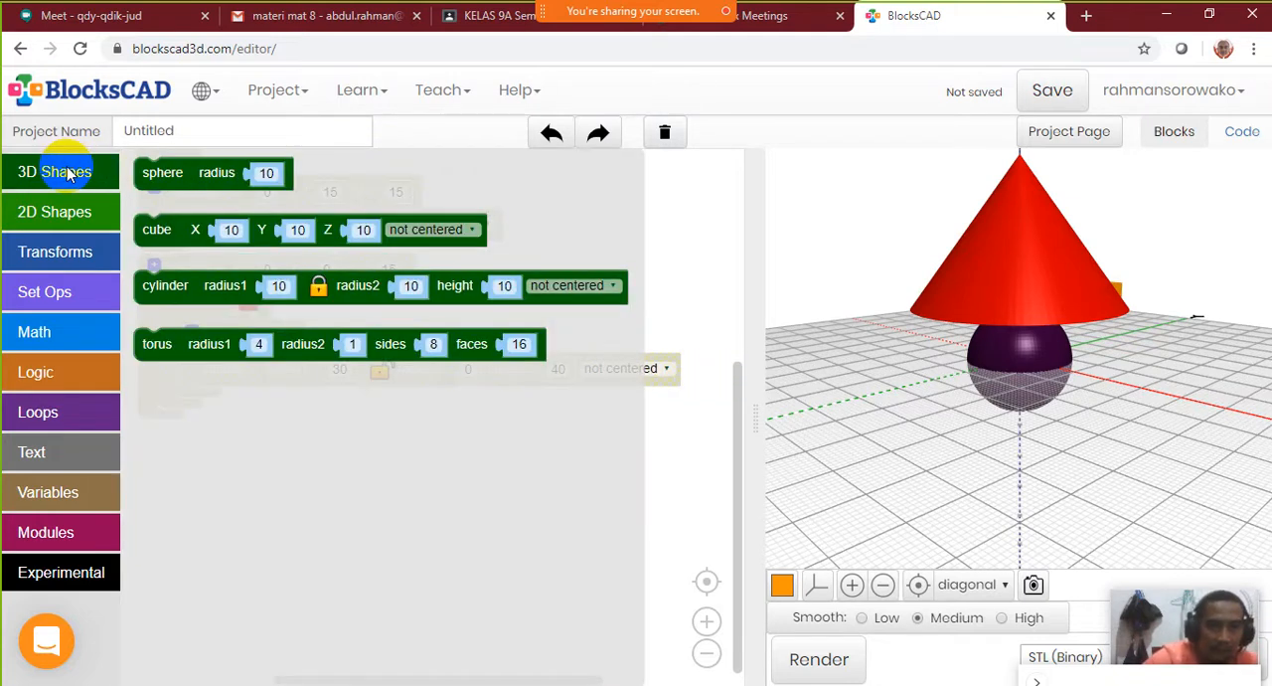
click(184, 346)
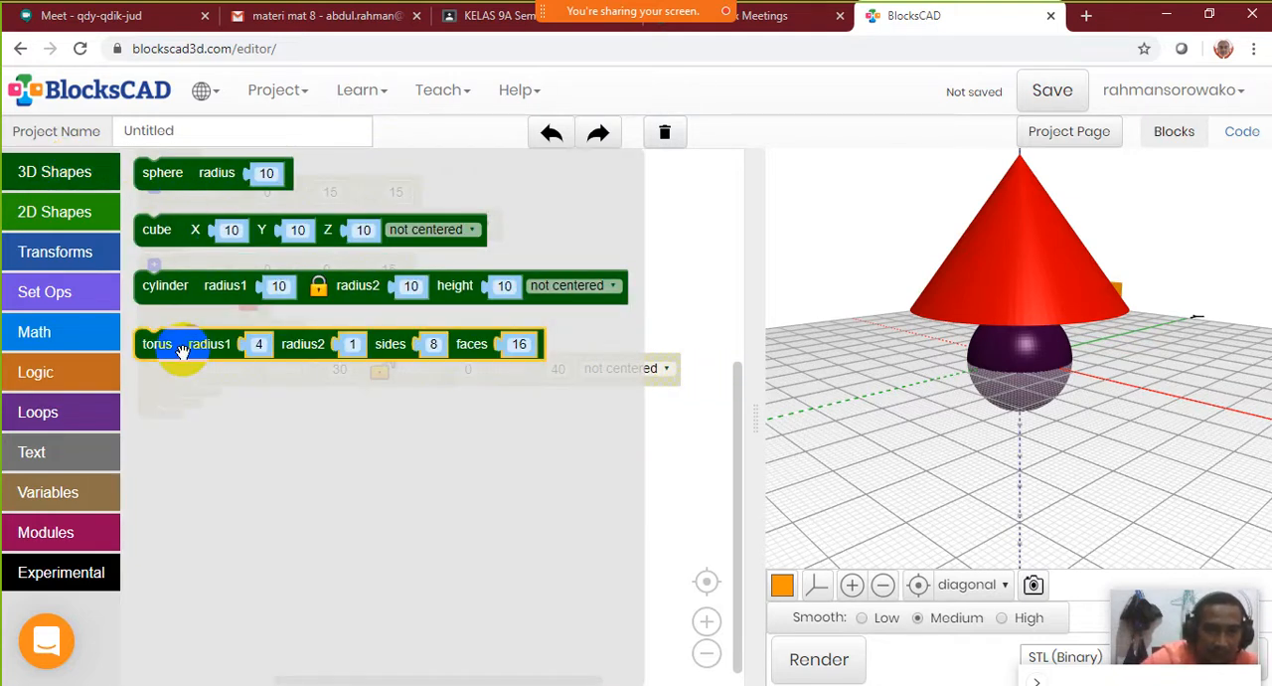
drag(185, 349, 208, 509)
click(821, 662)
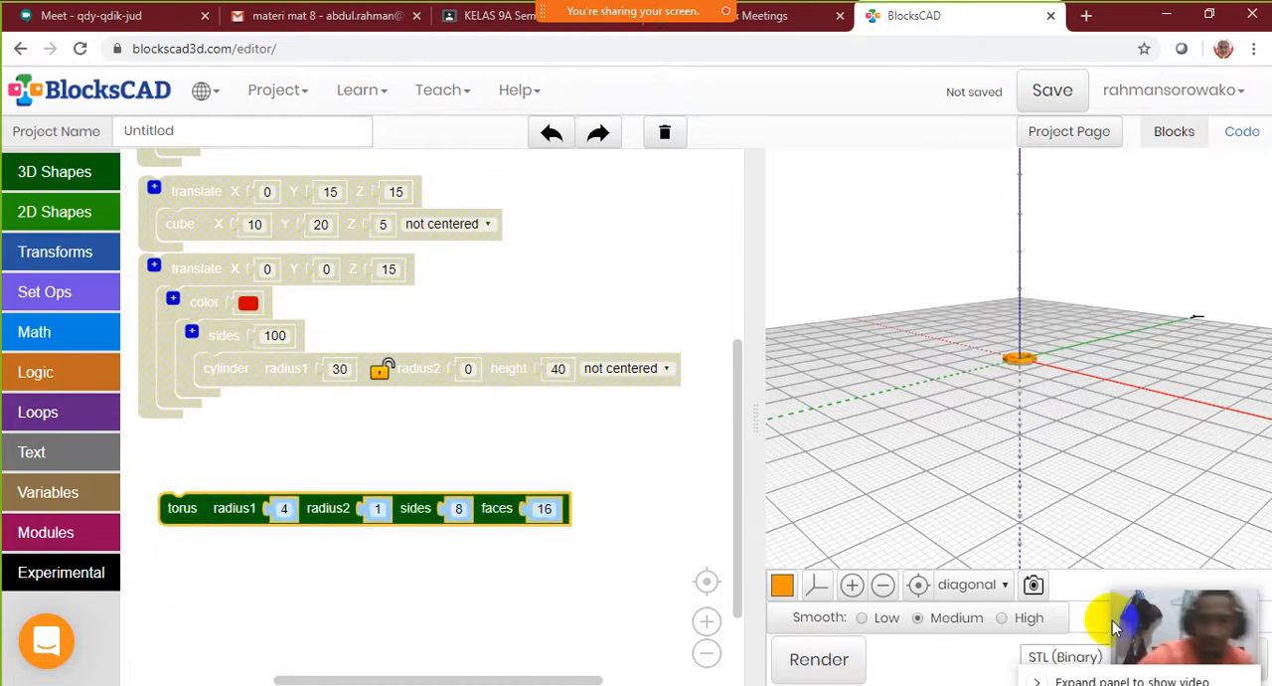
scroll(1120, 383, up, 5)
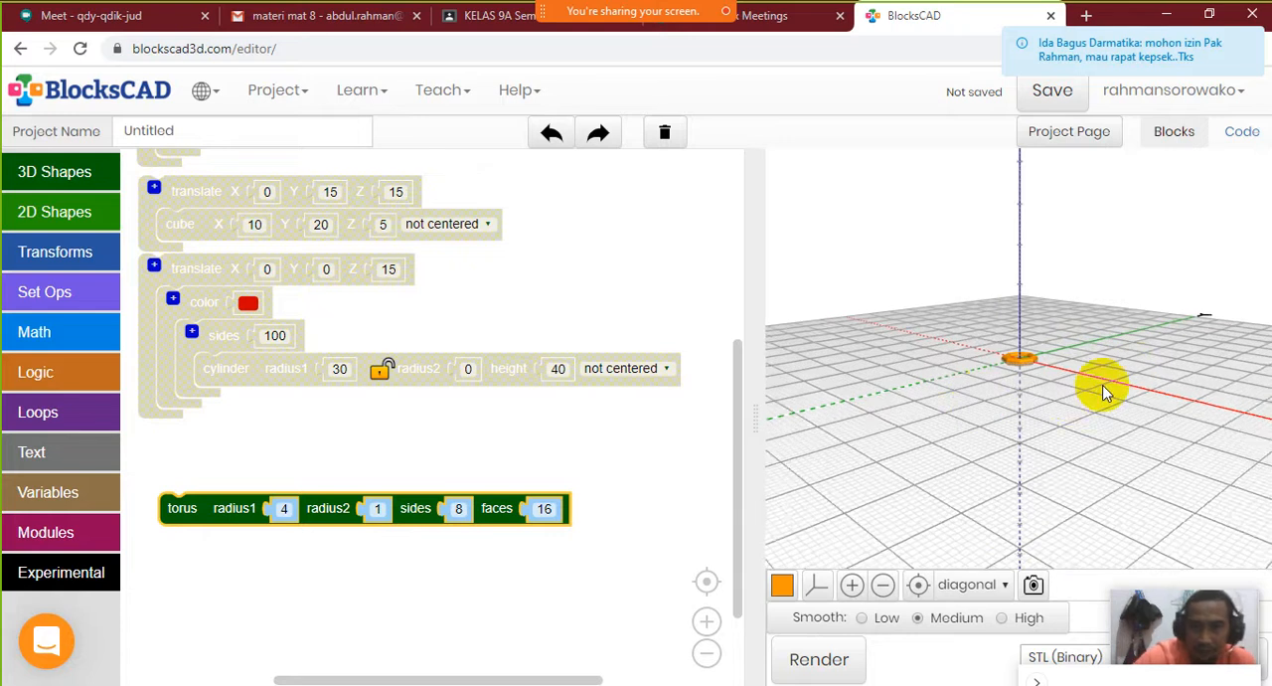
scroll(1108, 387, up, 5)
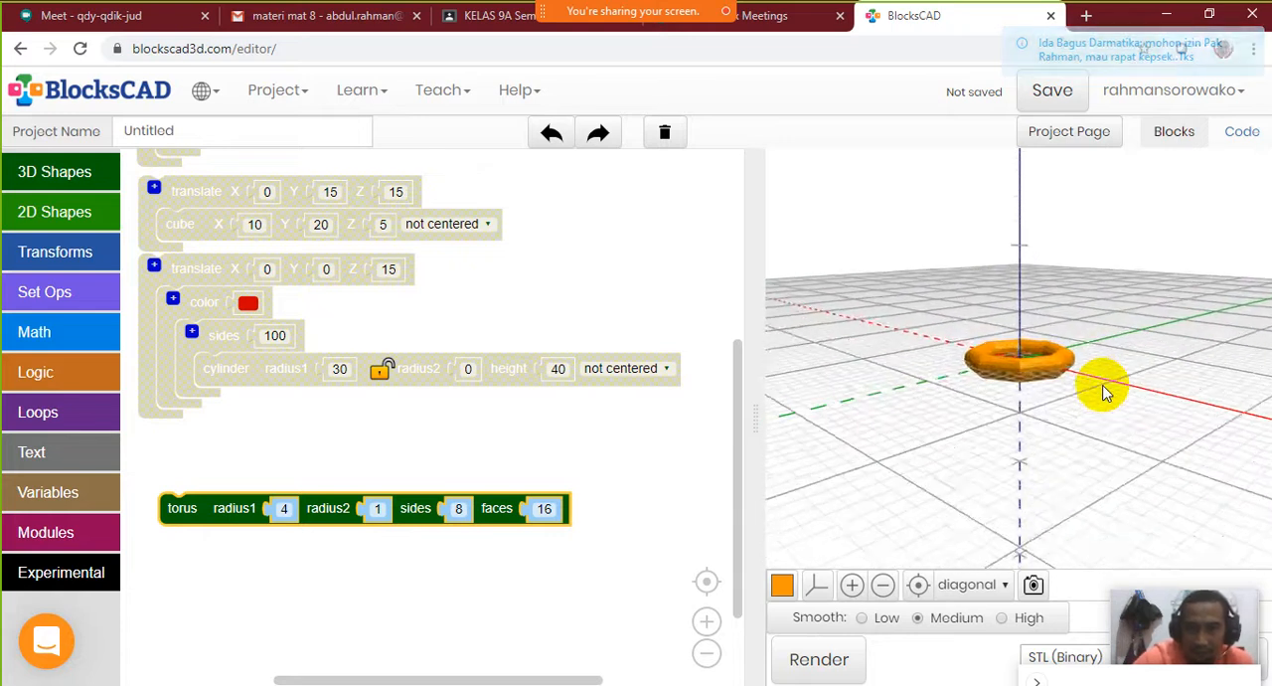
drag(1123, 364, 1183, 430)
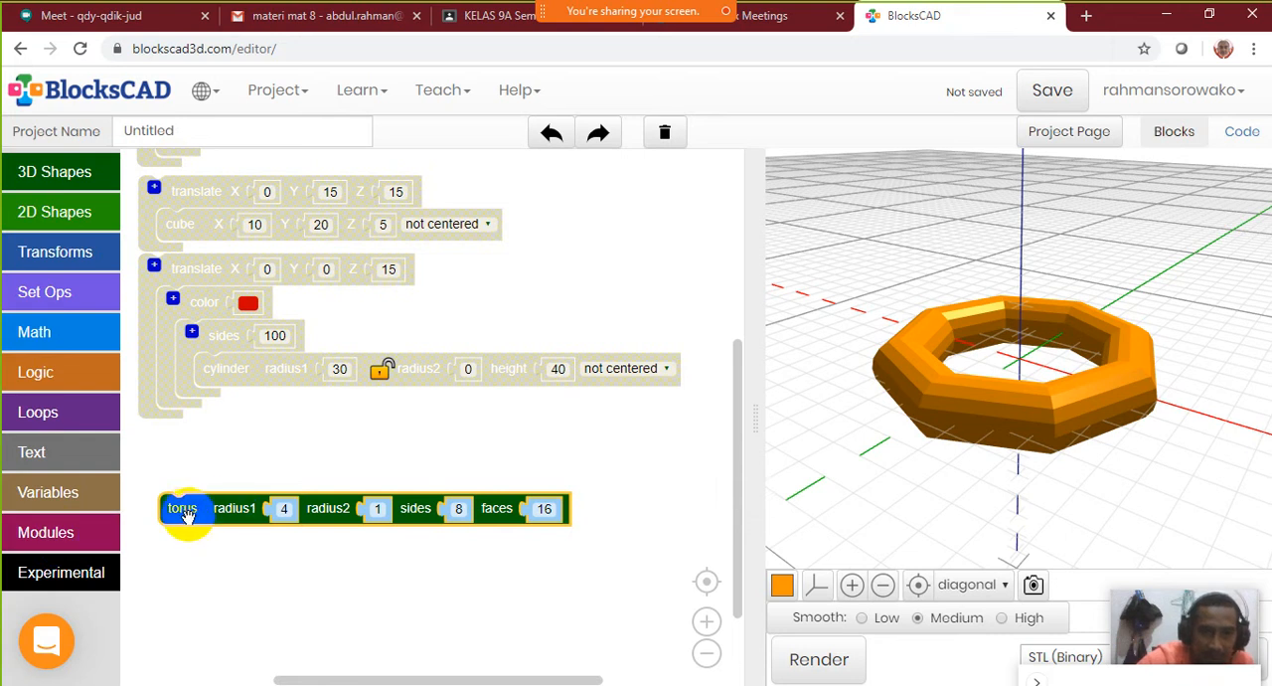
mouse_move(184, 513)
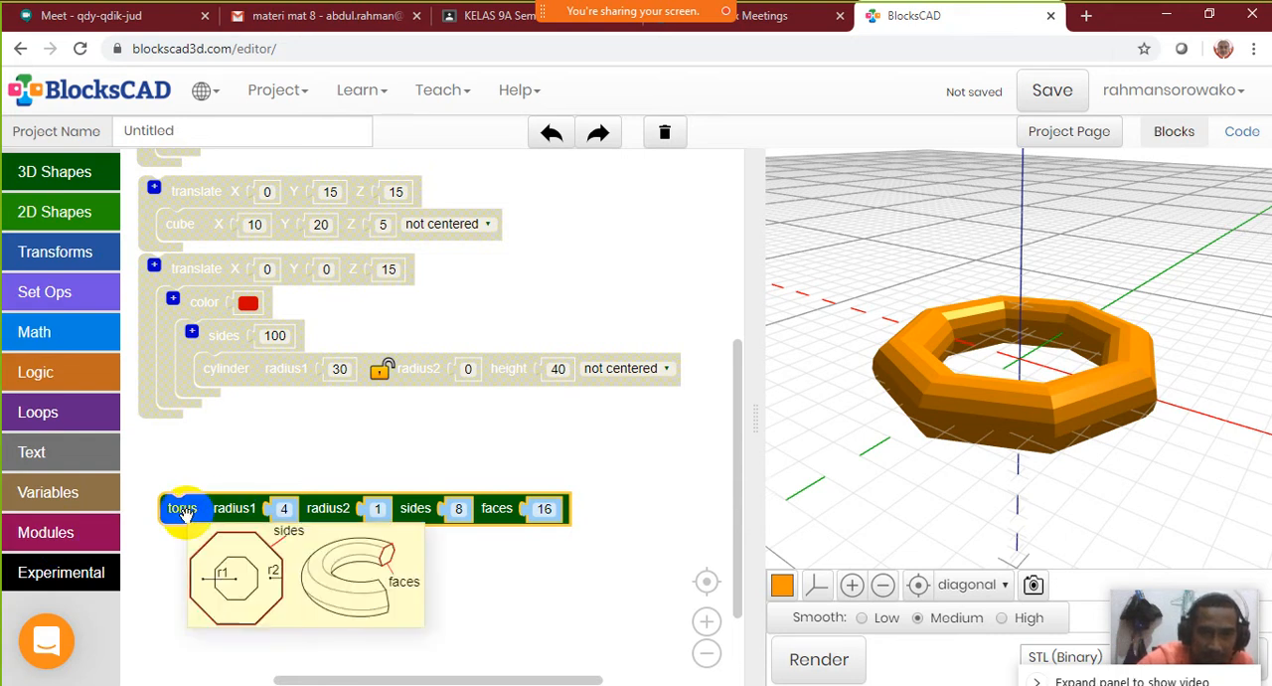
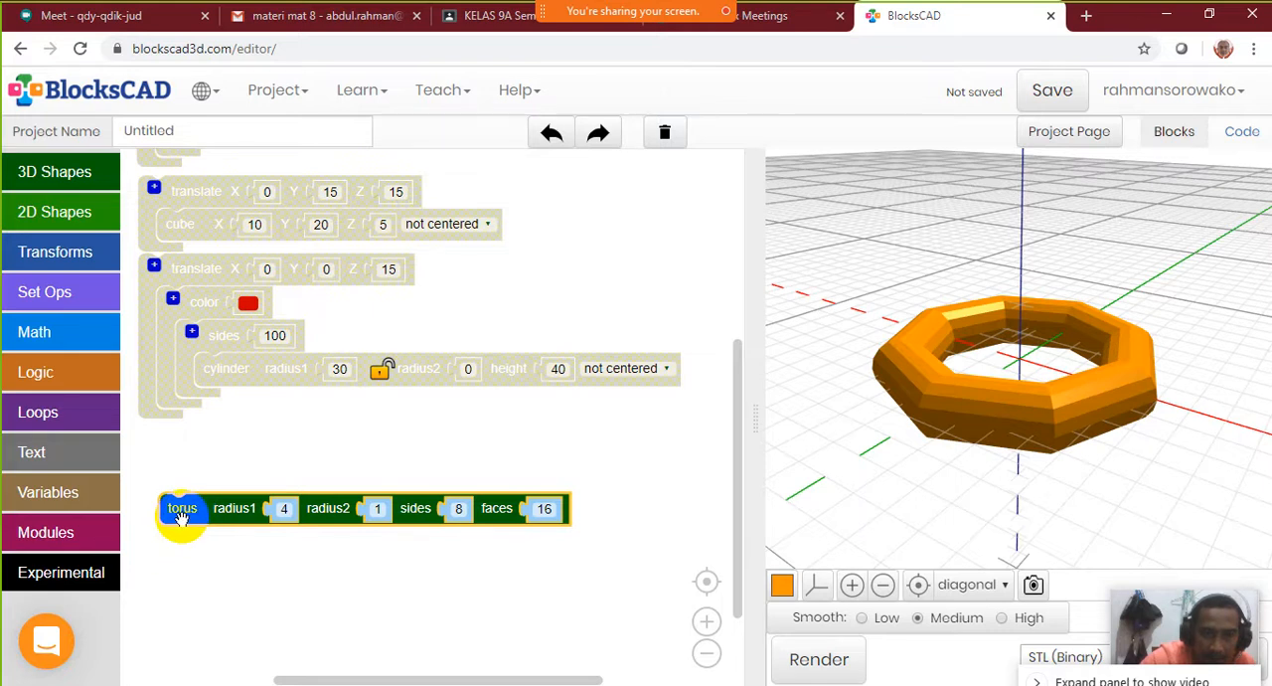
Set the torus's sides to 20, render it and view the ring from a higher angle
mouse_move(181, 517)
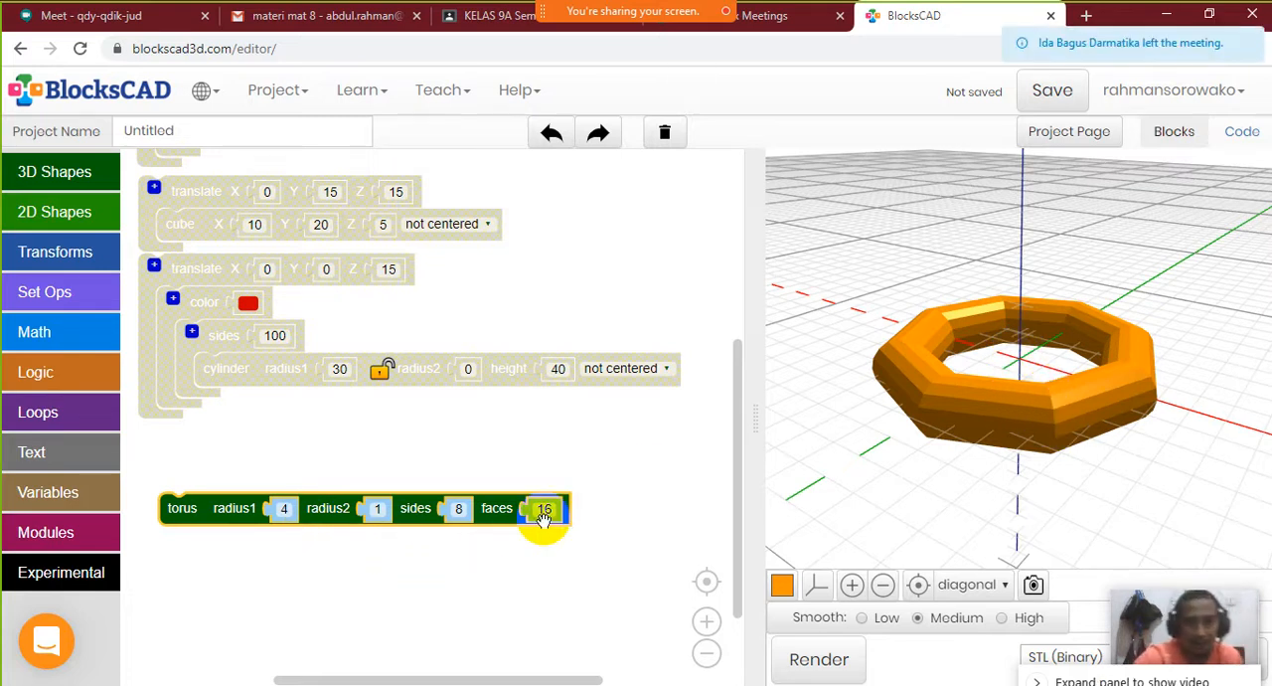
click(458, 510)
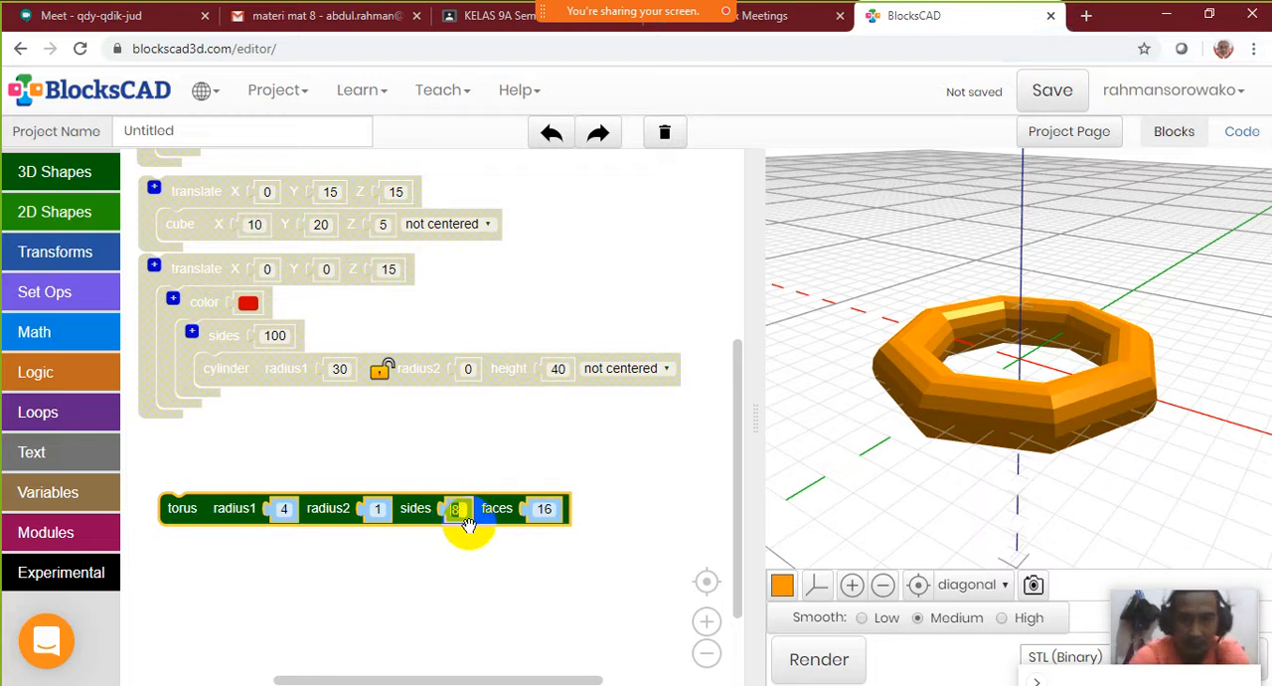
text(20)
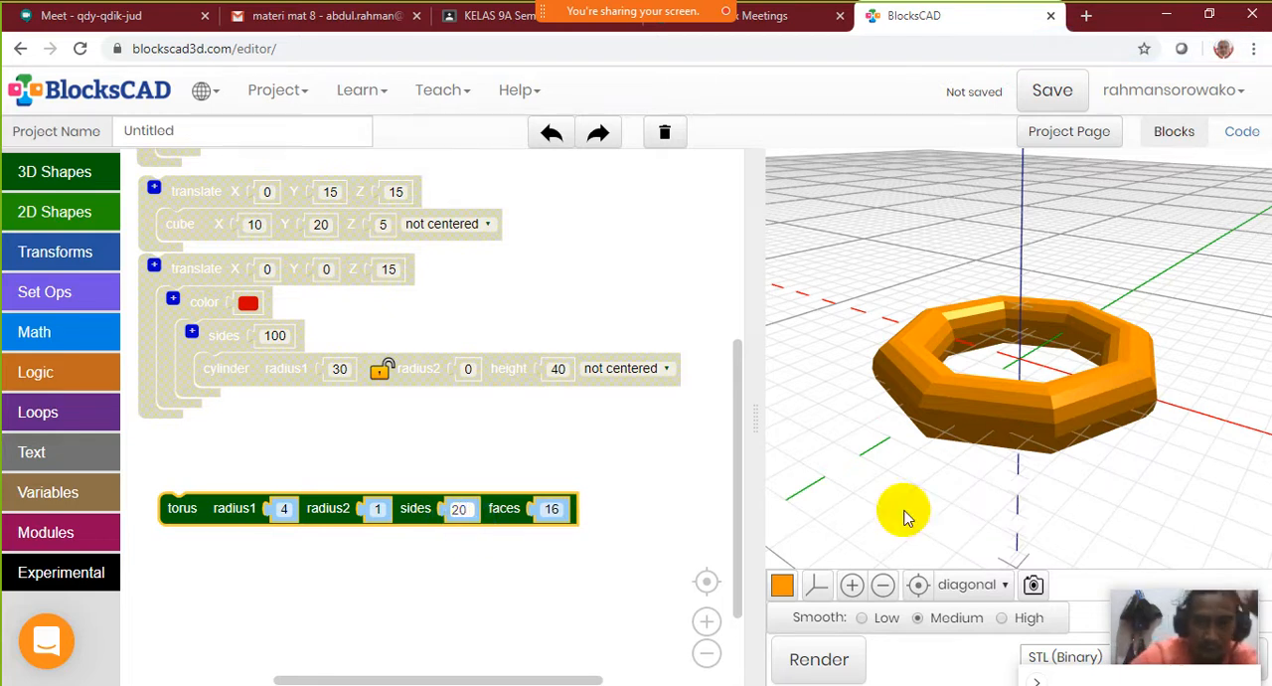
click(819, 660)
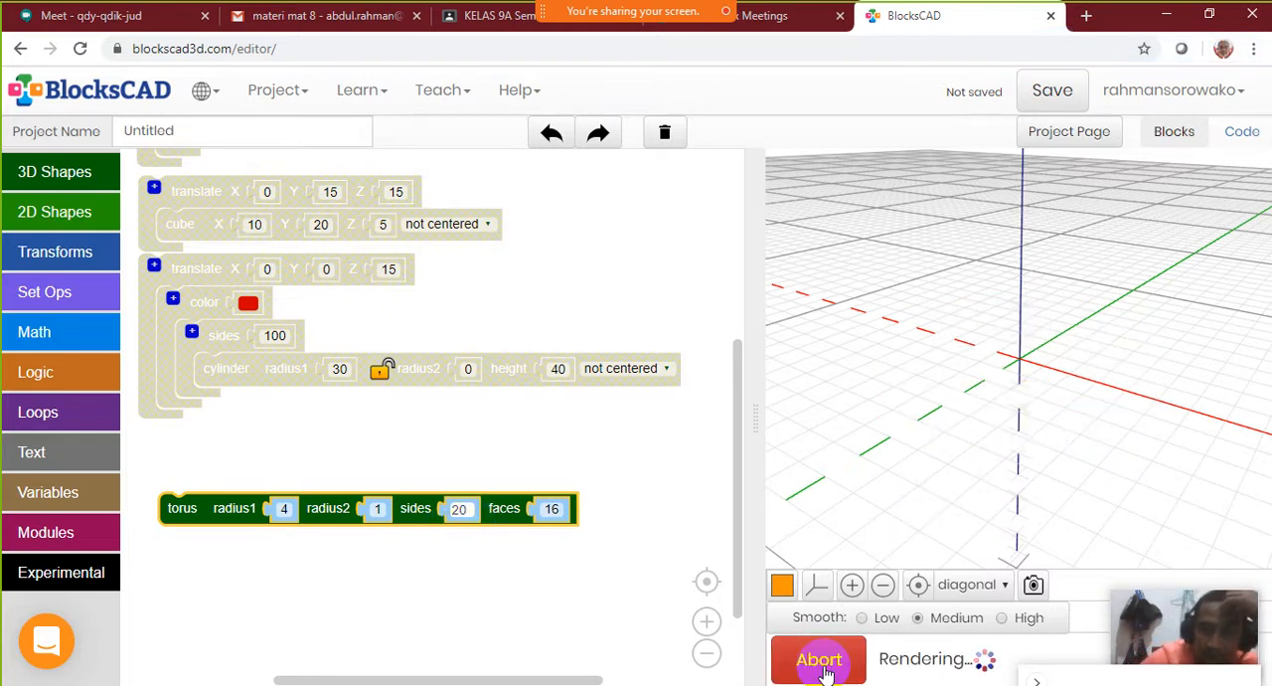
drag(974, 384, 872, 420)
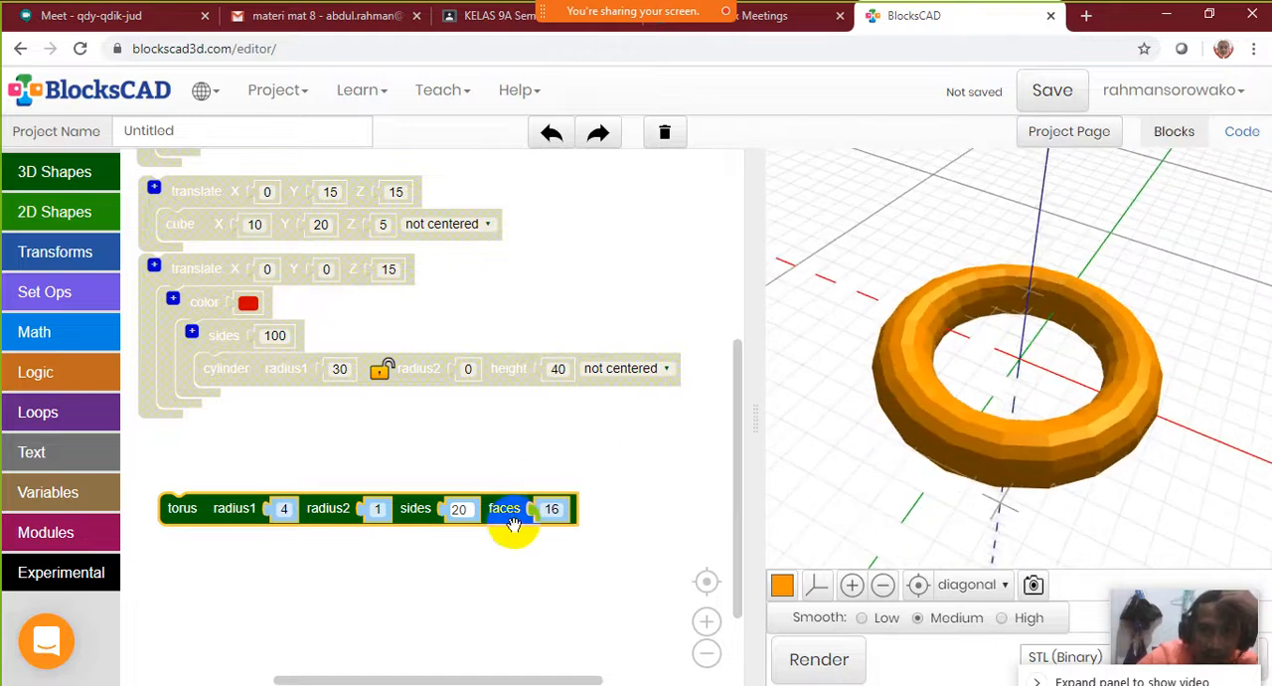
Set the torus's faces to 50, render it and inspect the ring's smoothness from another angle
click(551, 509)
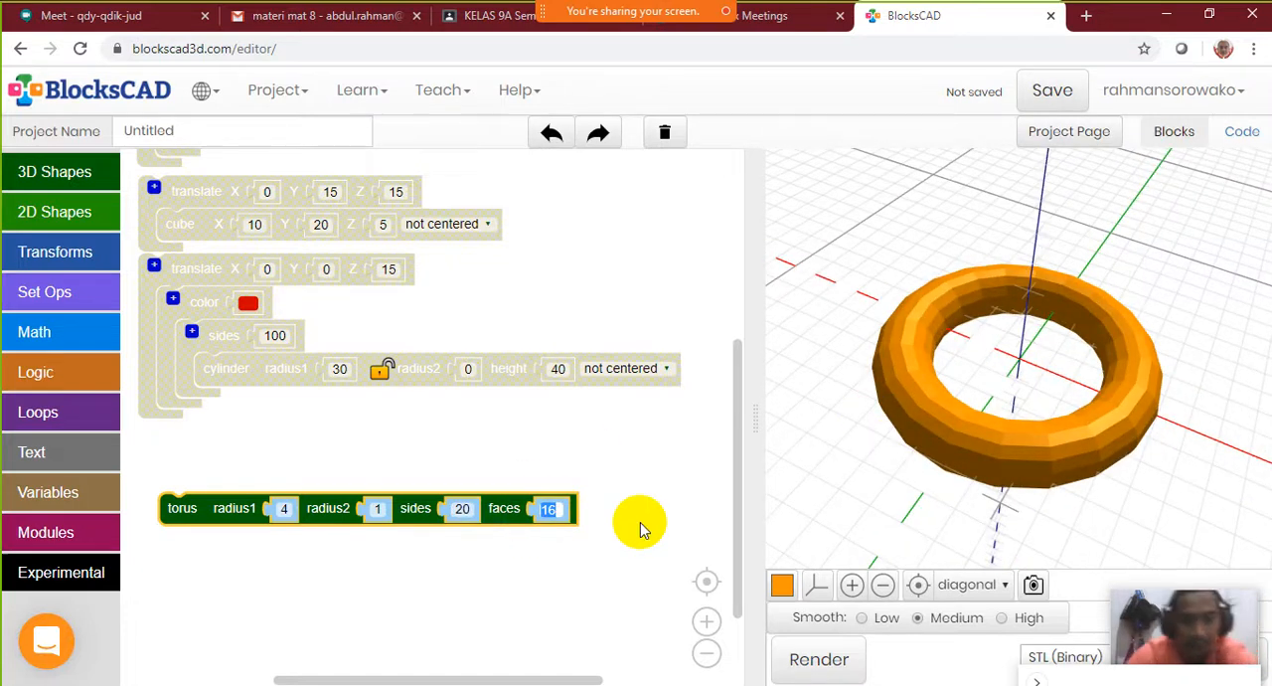
text(50)
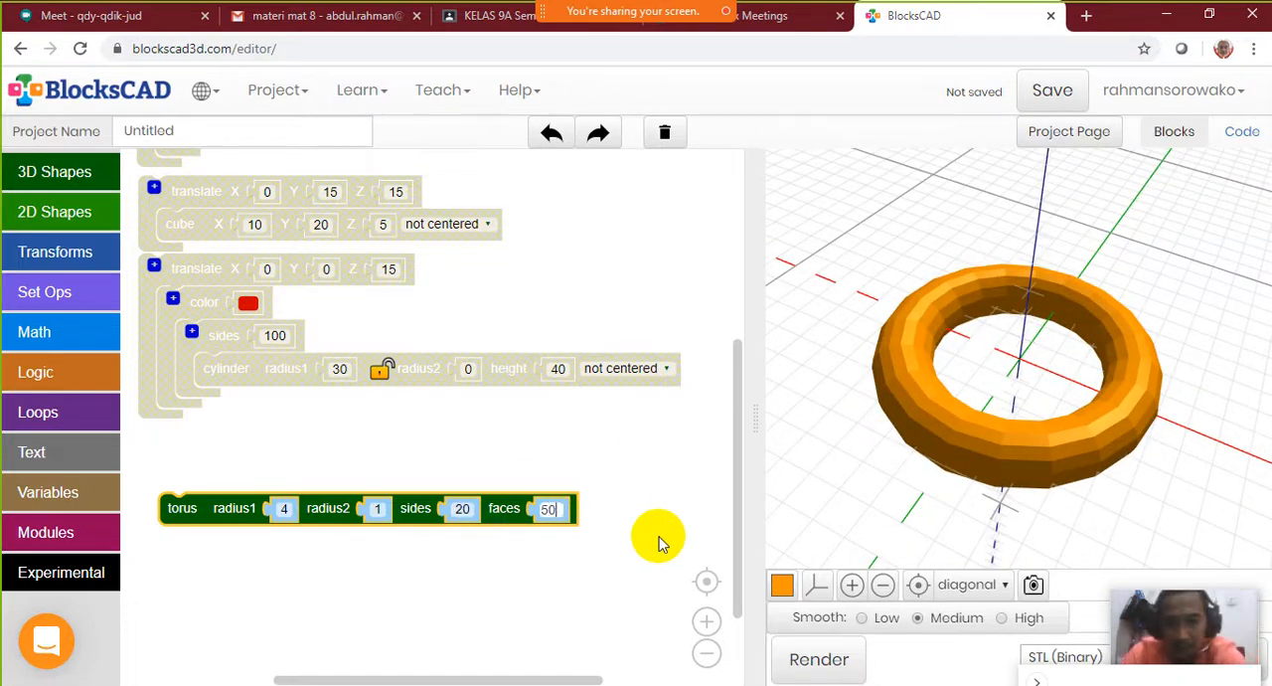
click(800, 654)
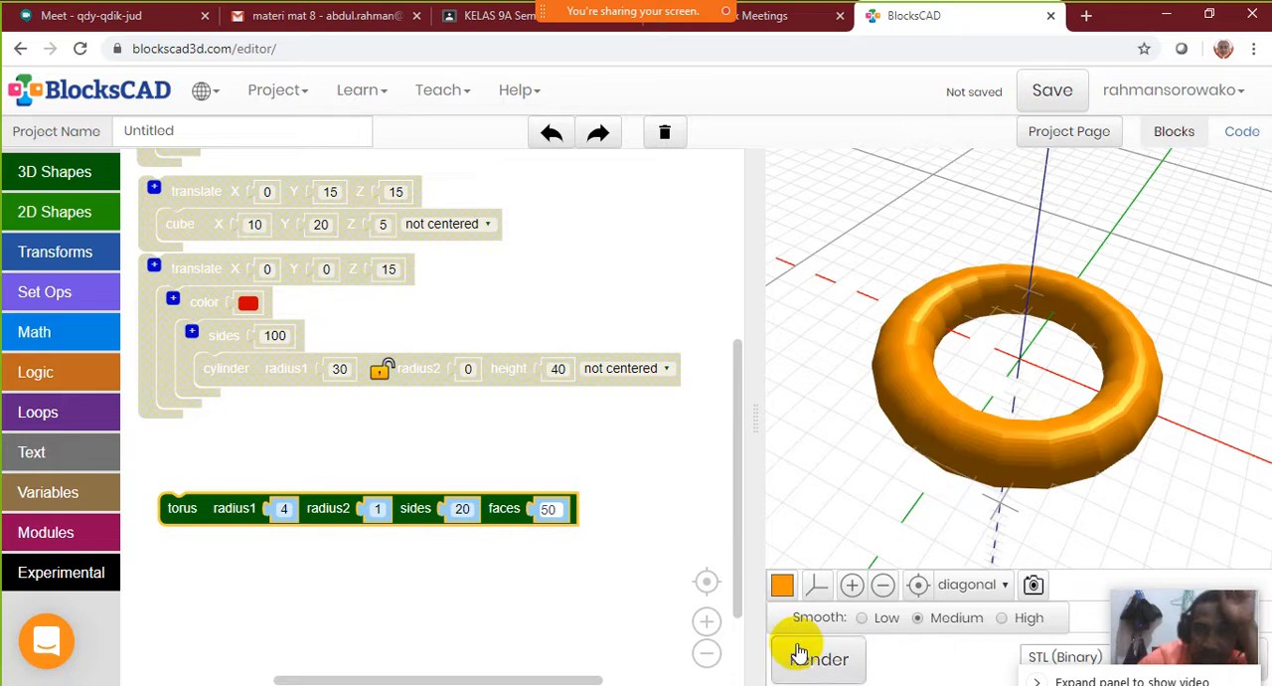
drag(950, 424, 1119, 226)
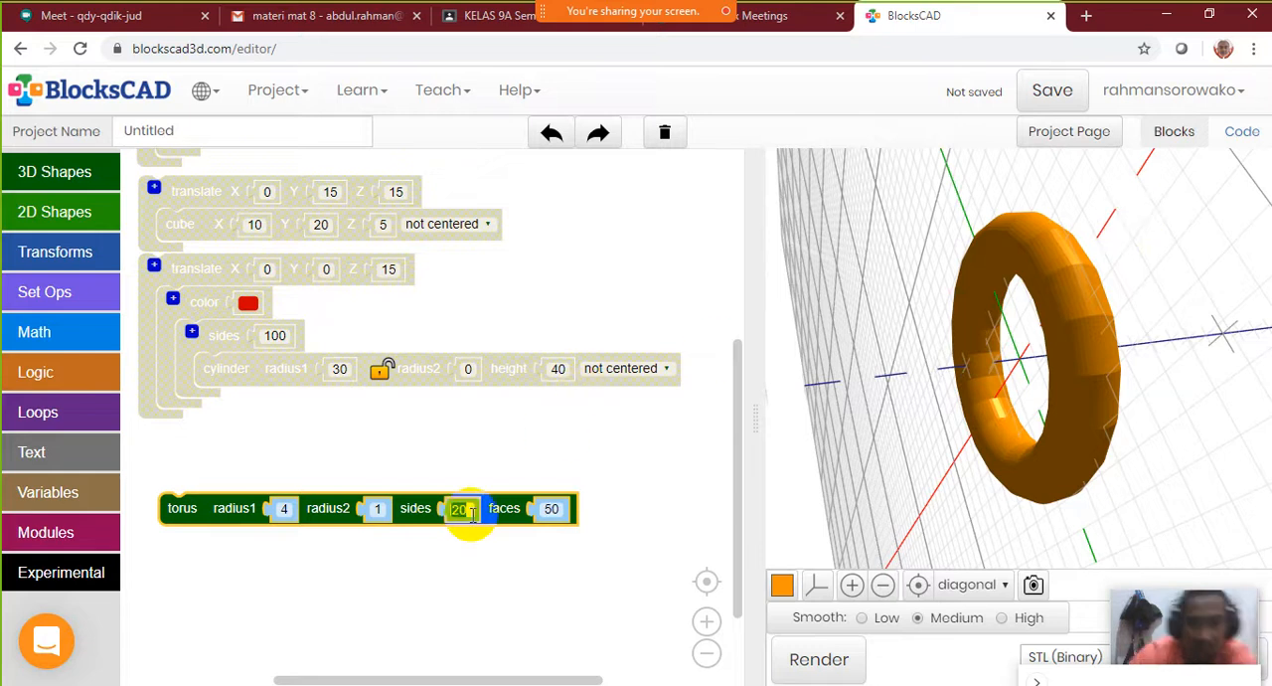
Set the torus's sides to 50, render it and move its block closer to the disabled groups
text(0)
click(589, 576)
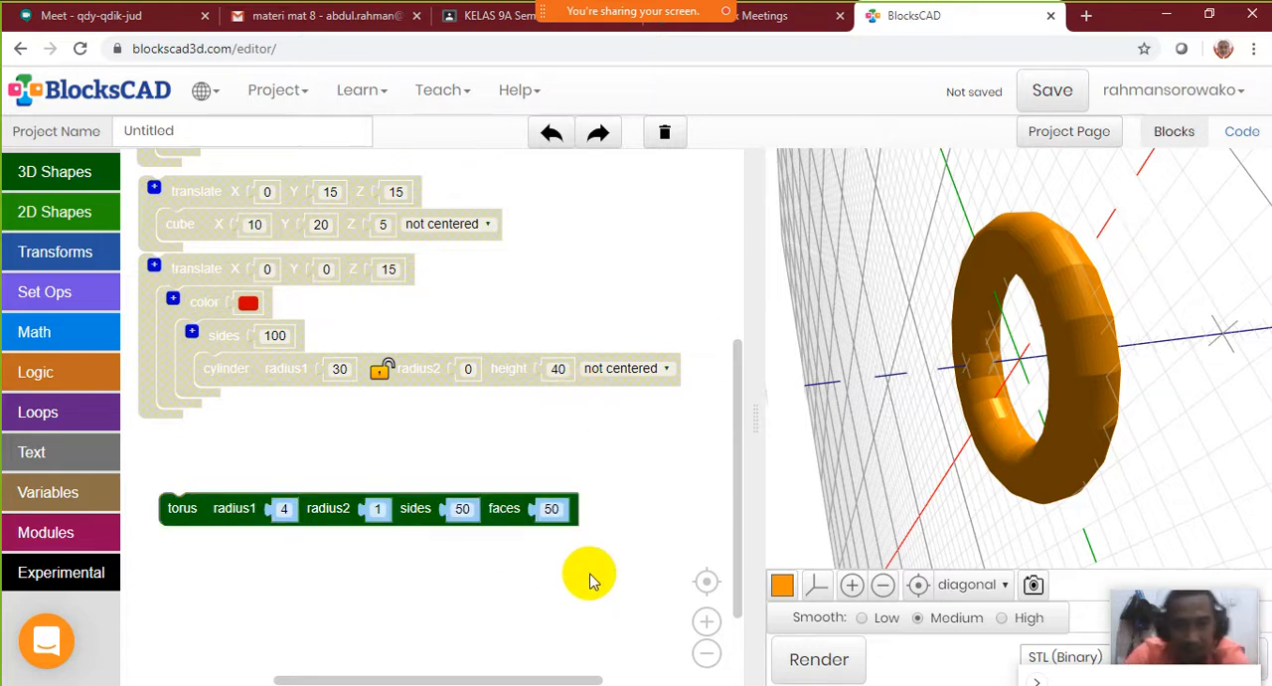
click(843, 672)
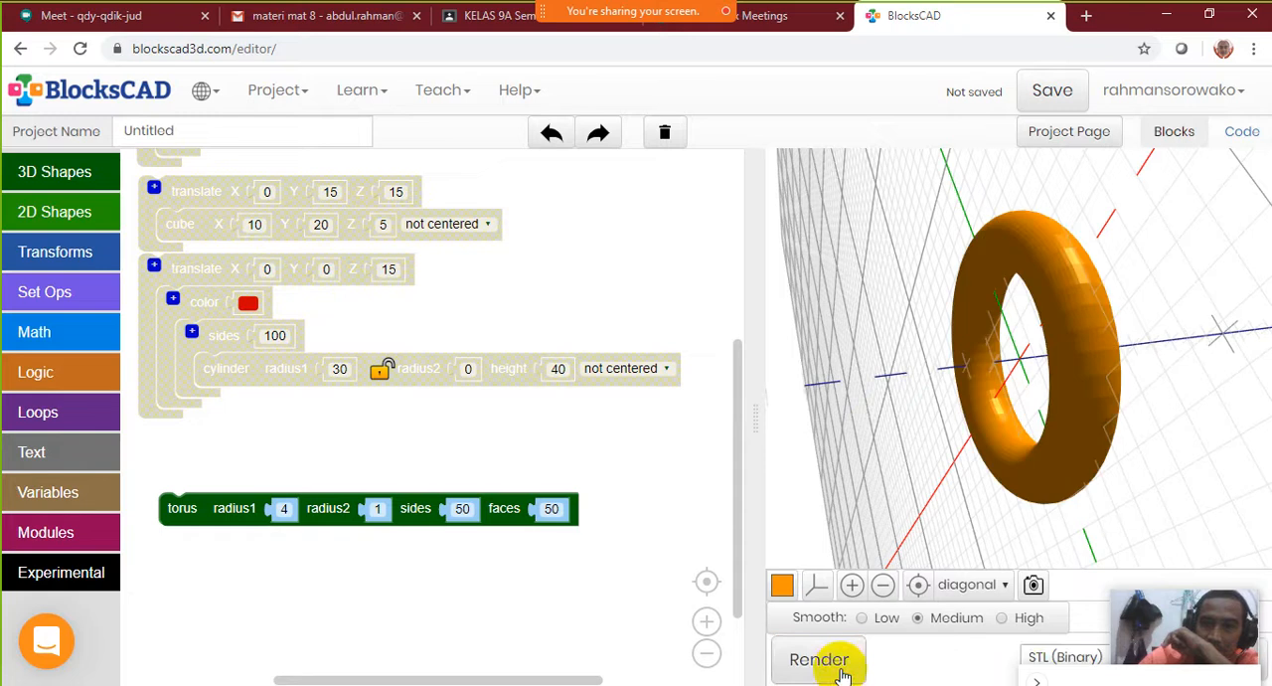
drag(1136, 333, 690, 394)
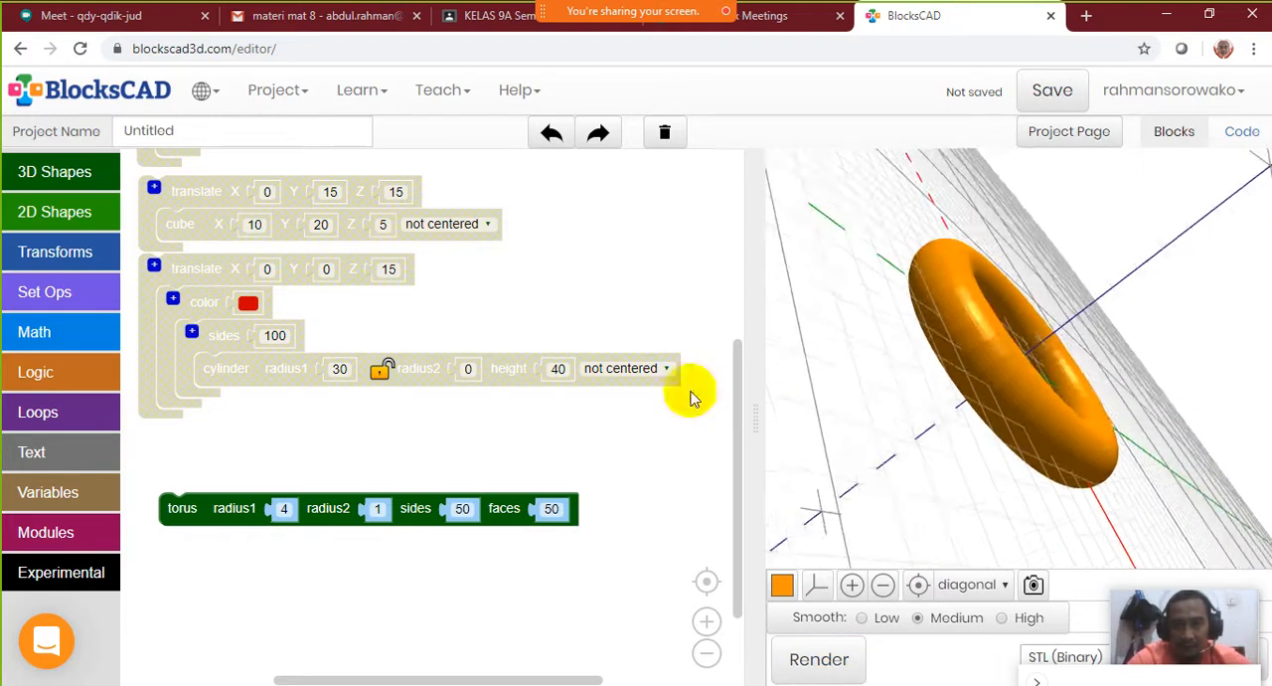
drag(1102, 425, 969, 373)
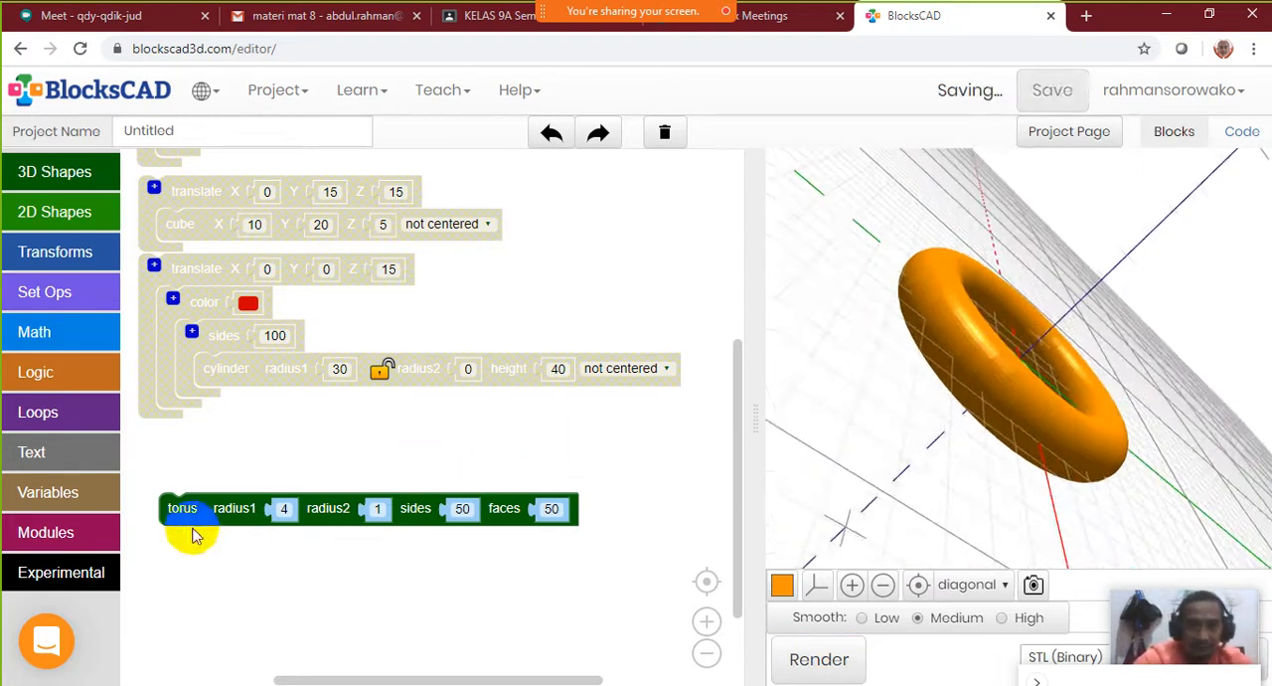
drag(192, 509, 170, 460)
click(87, 174)
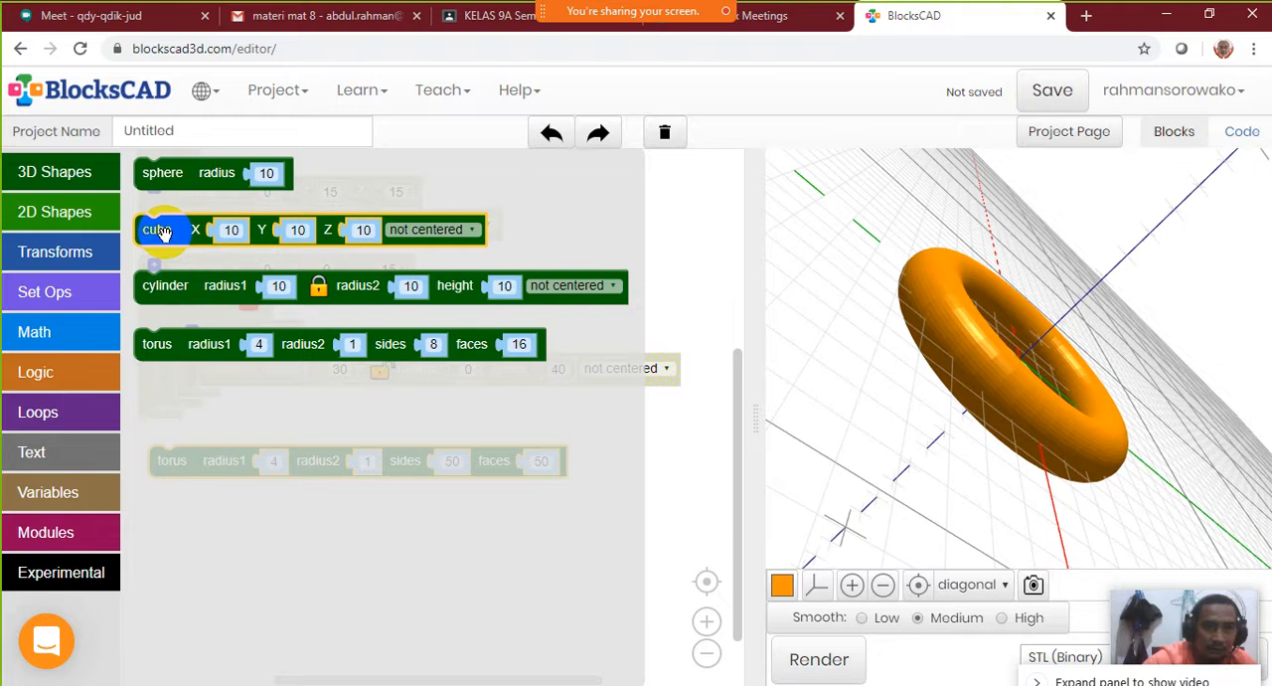
mouse_move(164, 232)
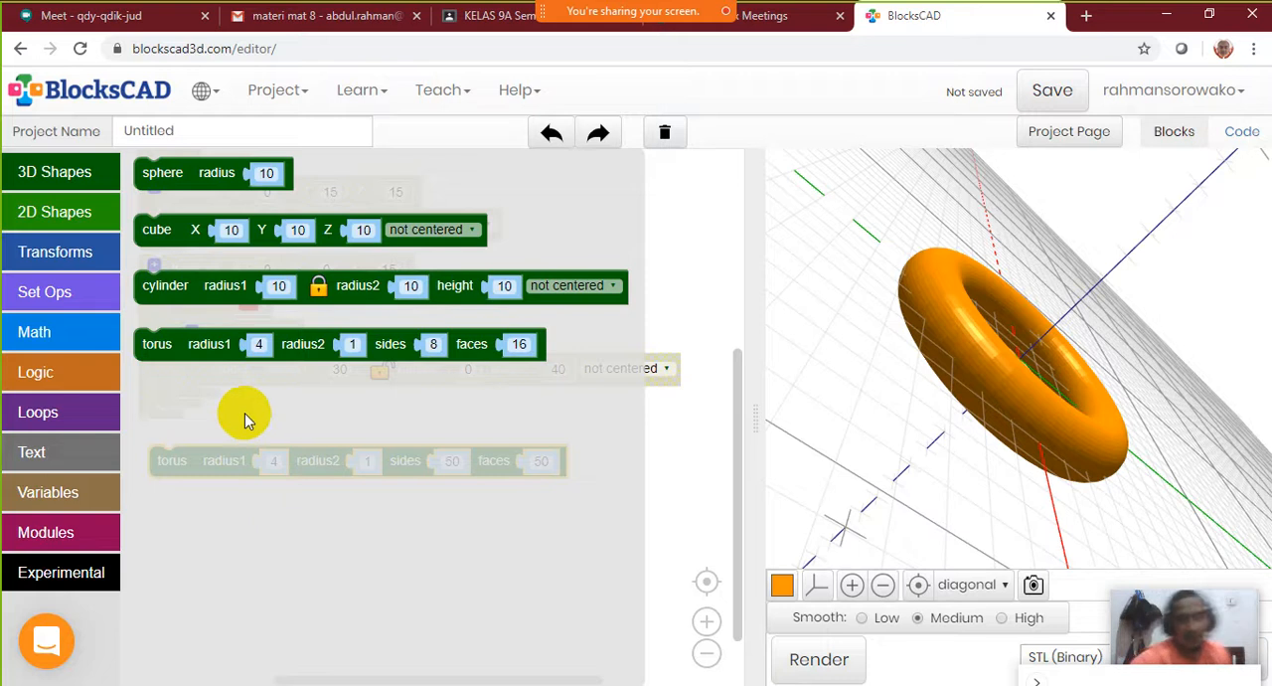
click(61, 291)
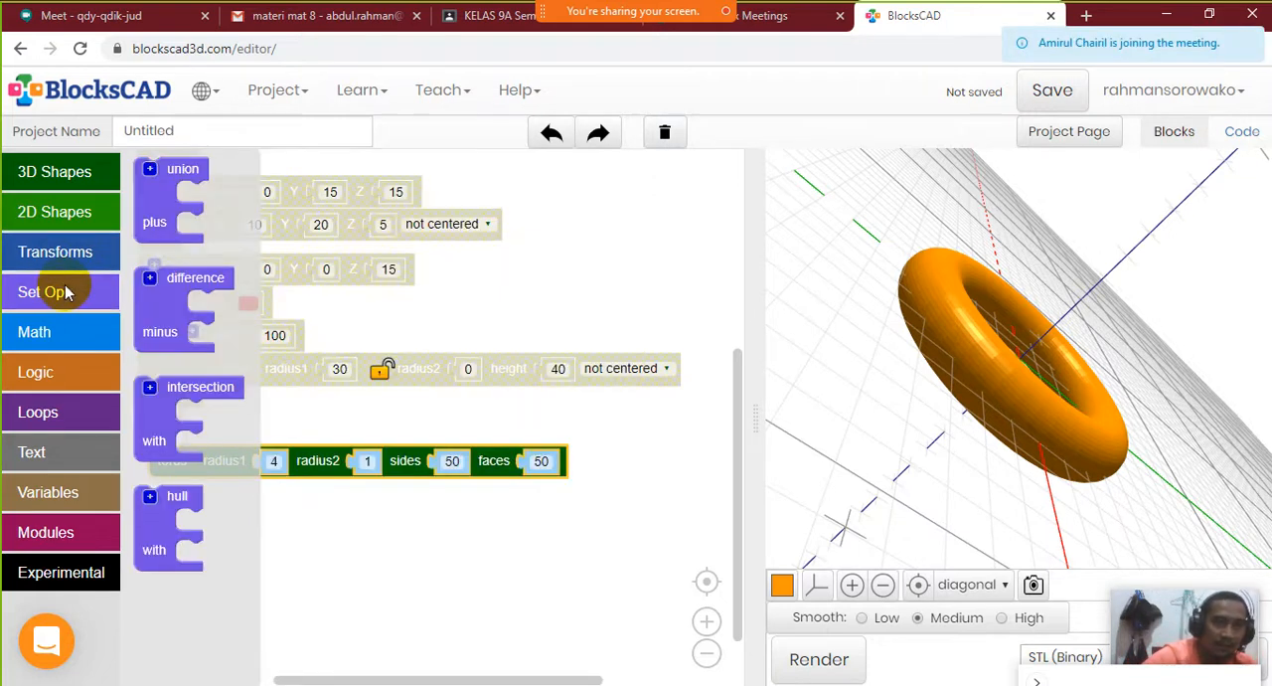
click(176, 324)
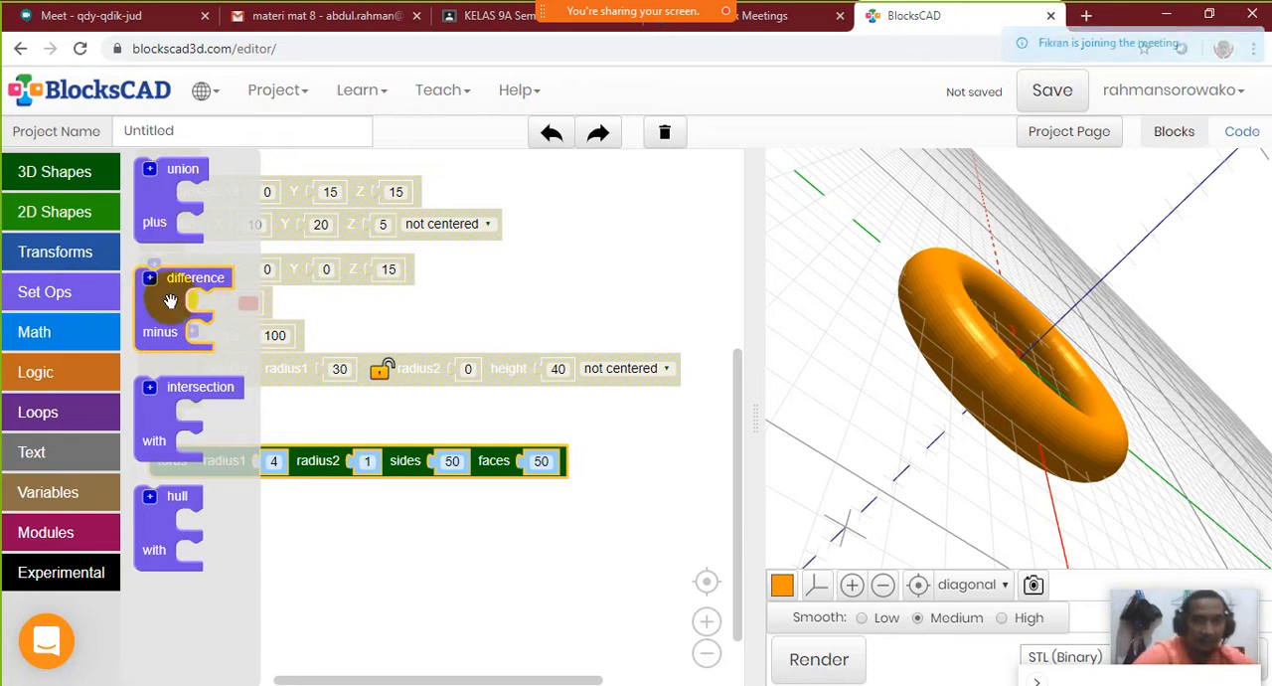
click(695, 250)
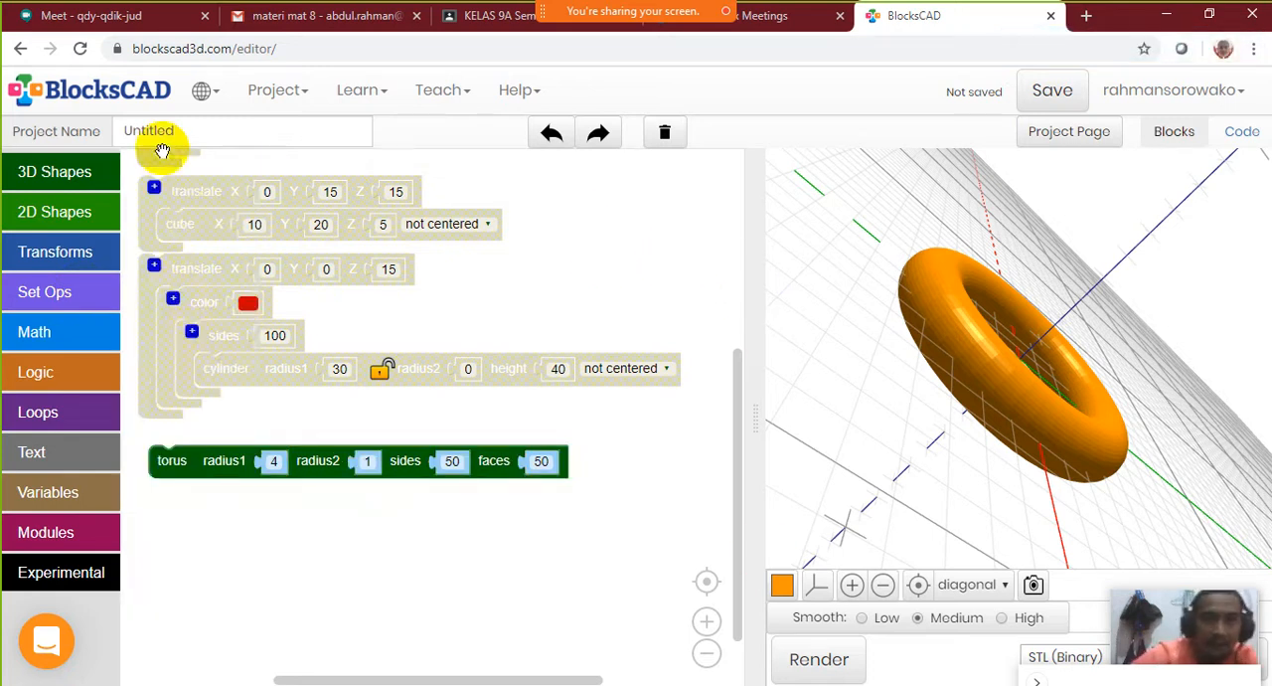
Rename the project to Modelling-1 and save it
click(1053, 89)
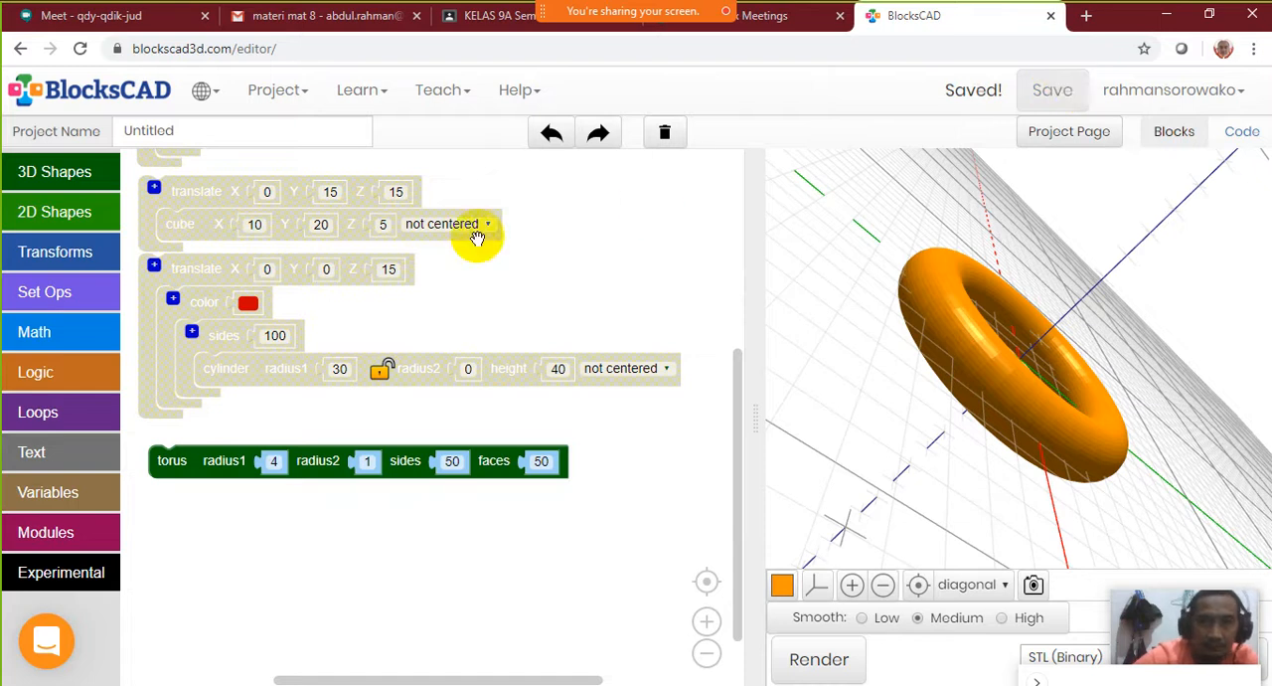
click(189, 129)
drag(189, 129, 89, 130)
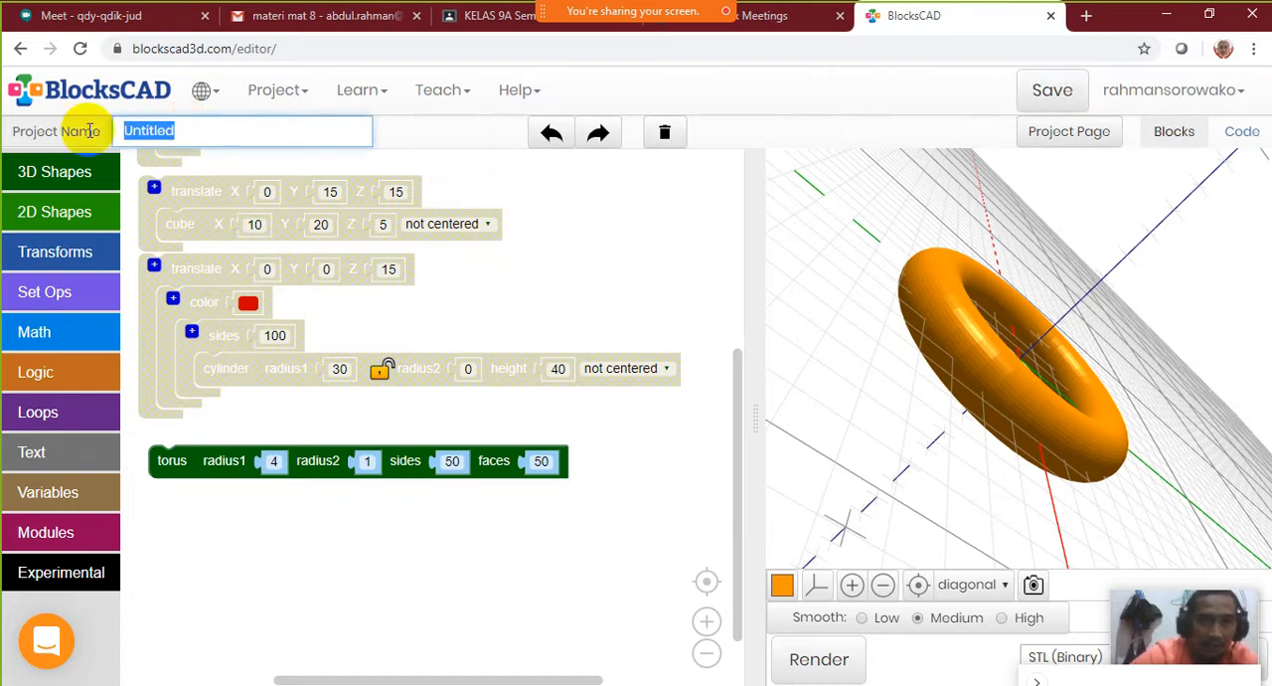
text(Modolling-1)
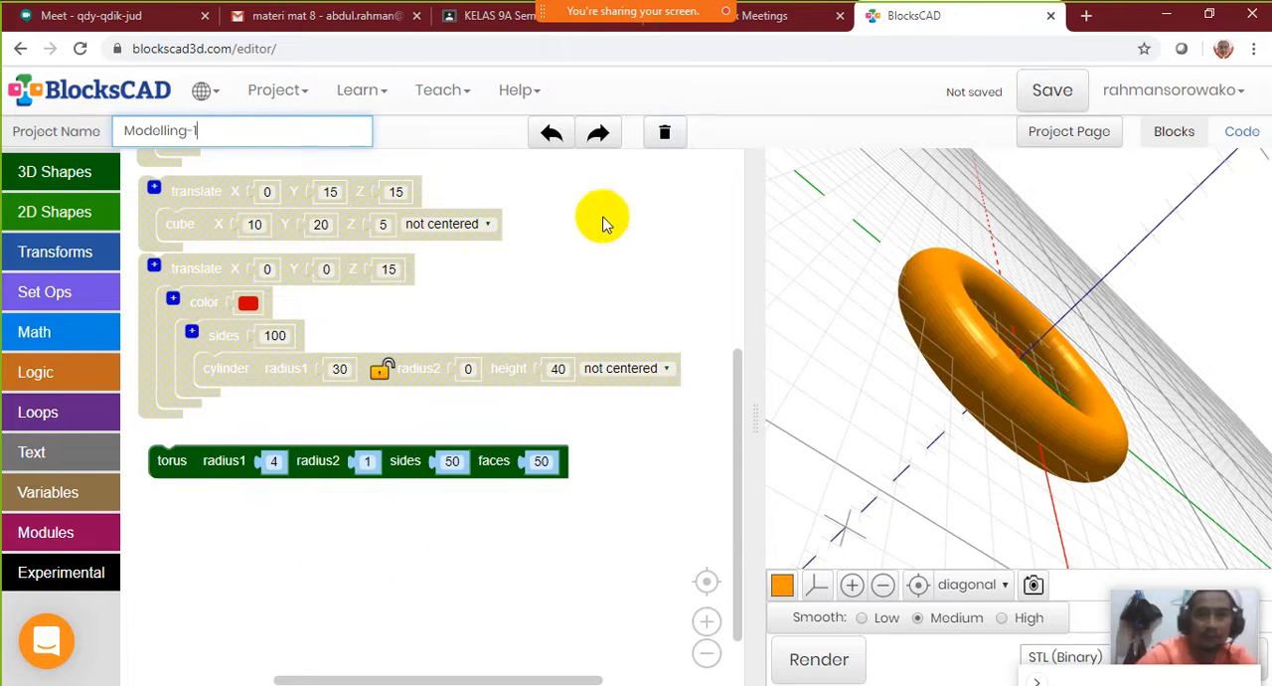
click(1050, 90)
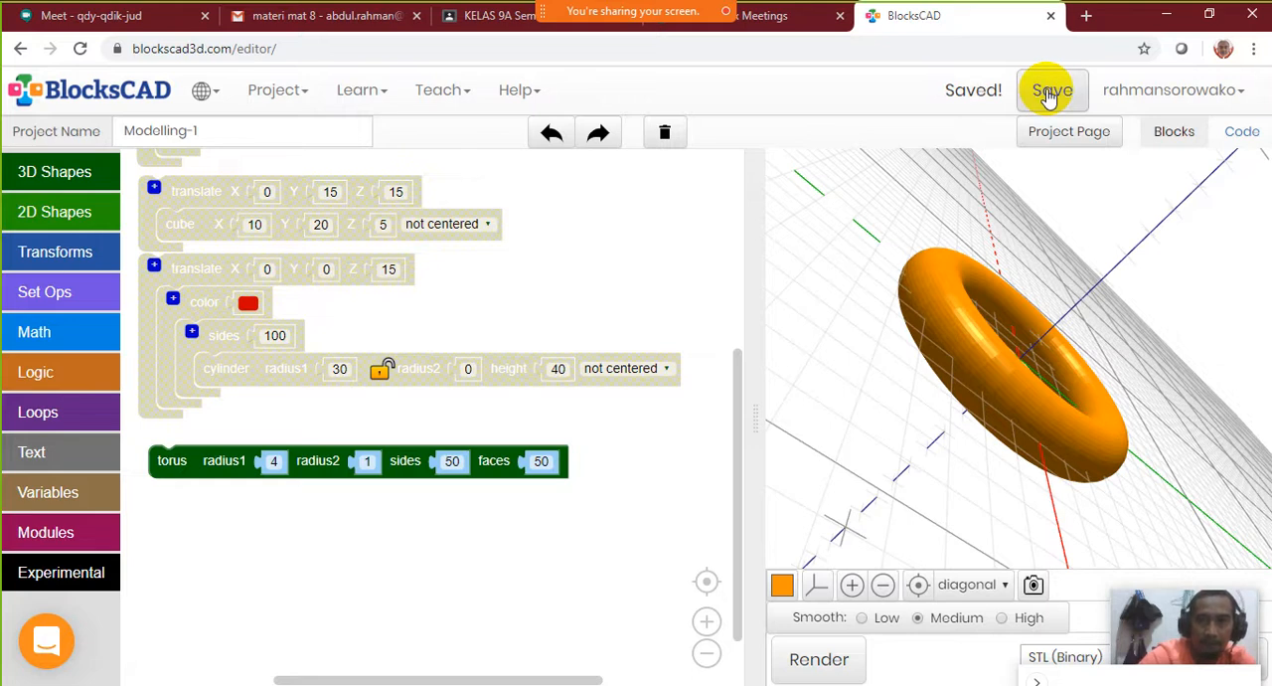
Start a new empty project and reset the 3D view to its default orientation
click(281, 89)
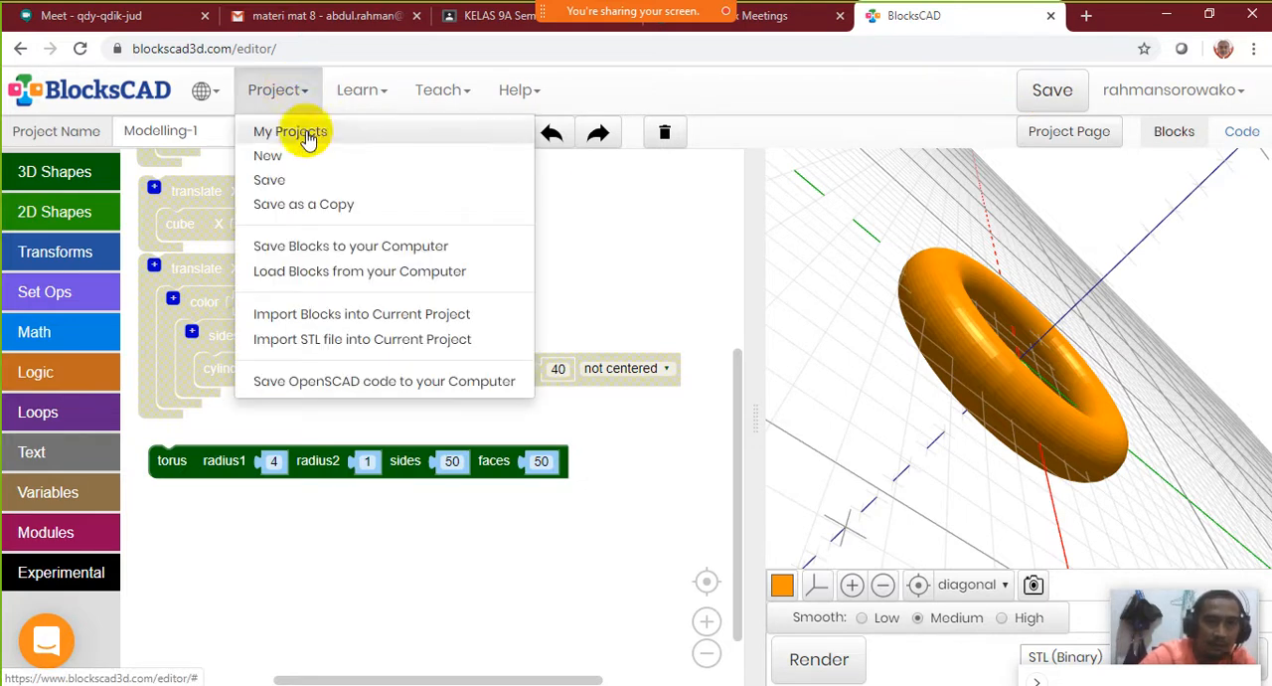
click(290, 163)
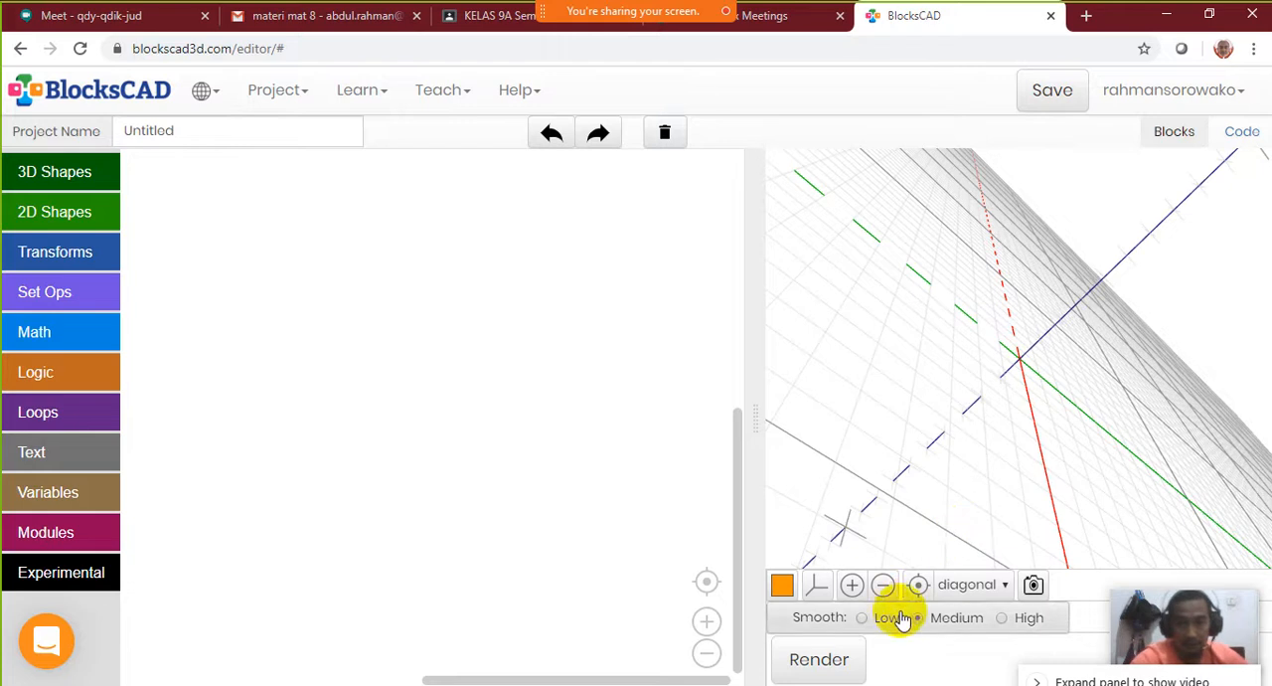
click(919, 585)
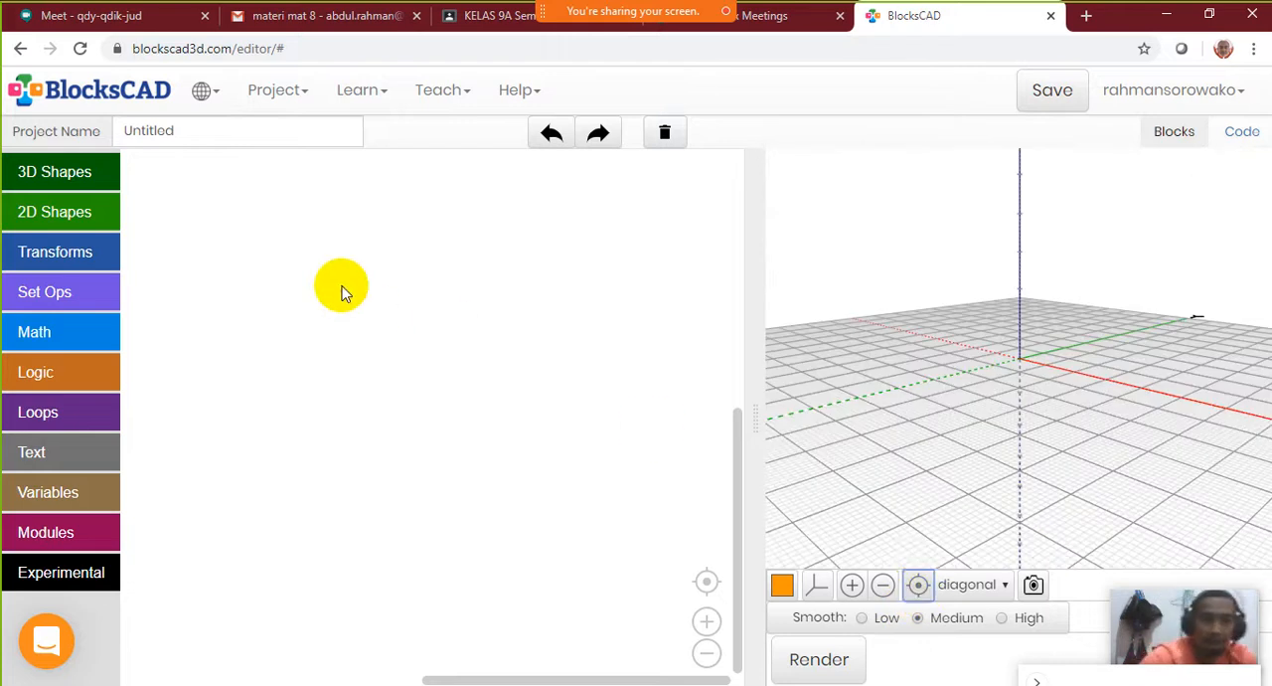
Add a cylinder block to the empty workspace and set both of its linked radii to 21
click(55, 174)
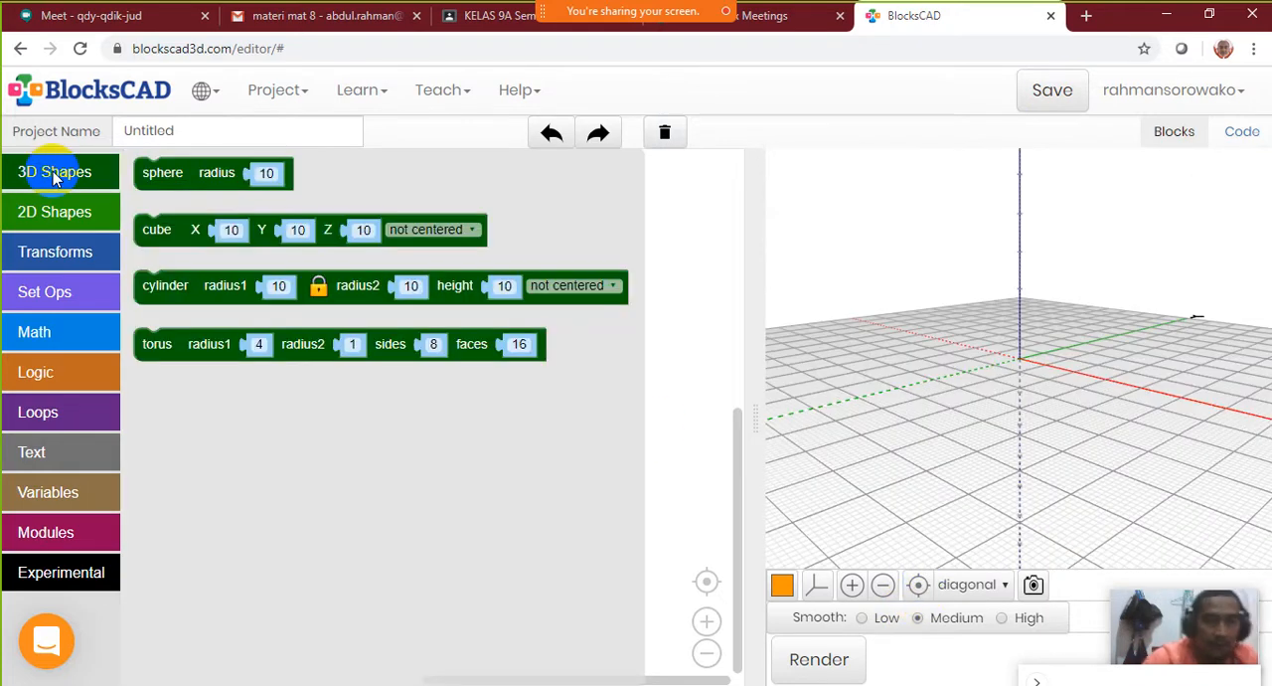
click(202, 289)
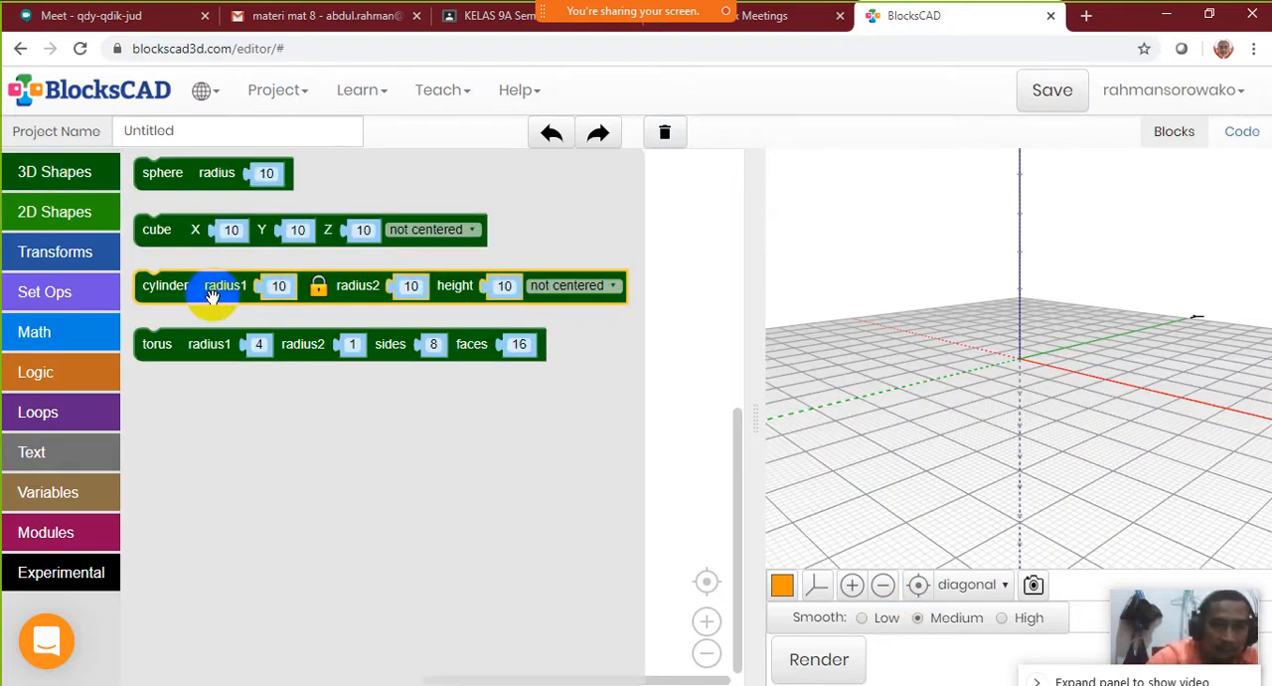
drag(216, 297, 238, 256)
click(295, 254)
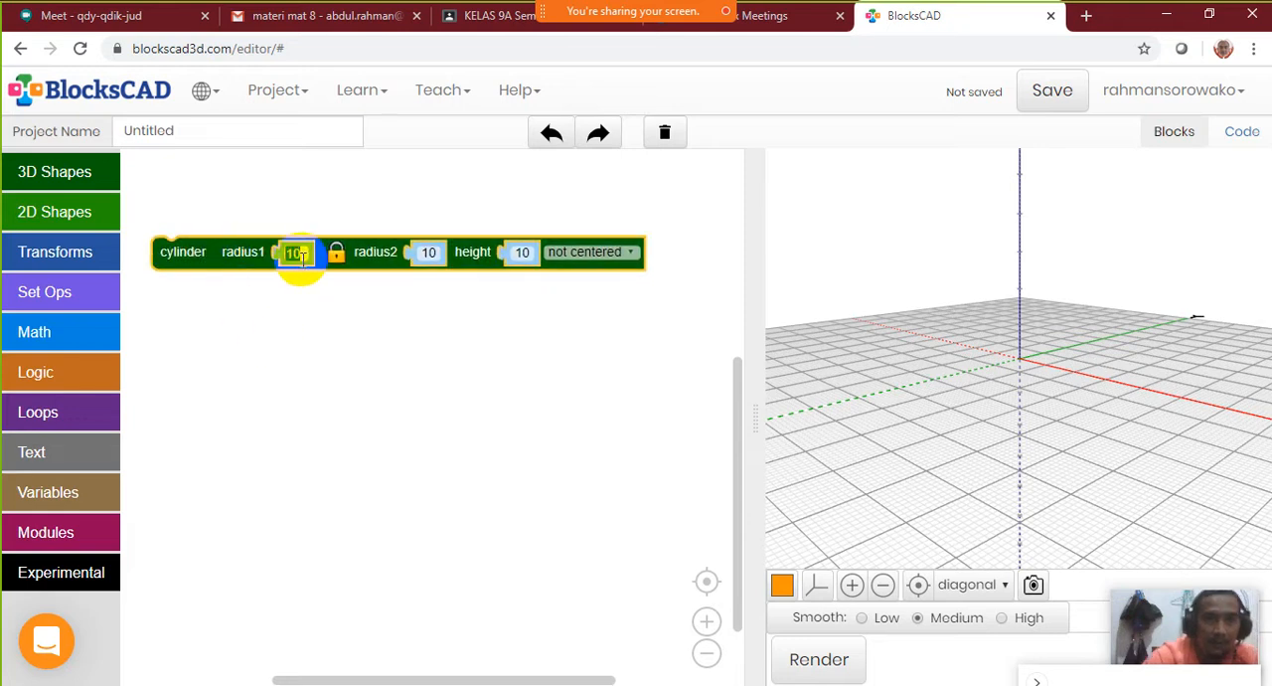
click(295, 254)
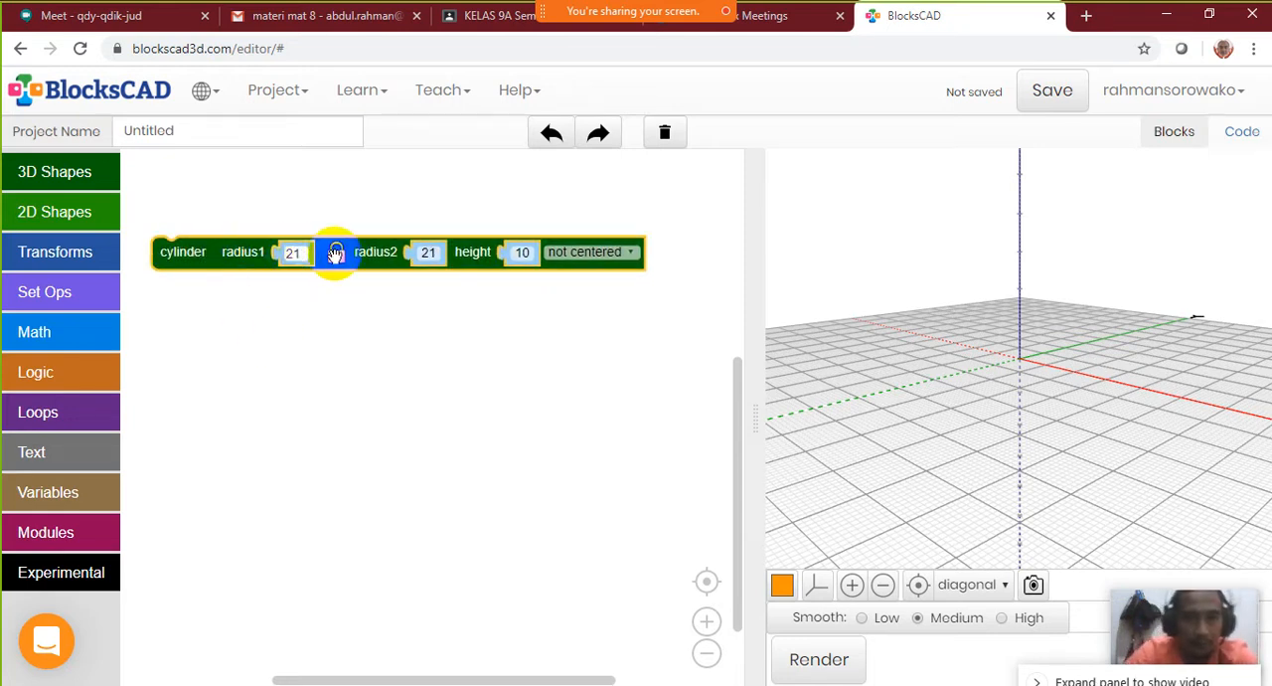
Set the cylinder's height to 20 and render it
click(521, 253)
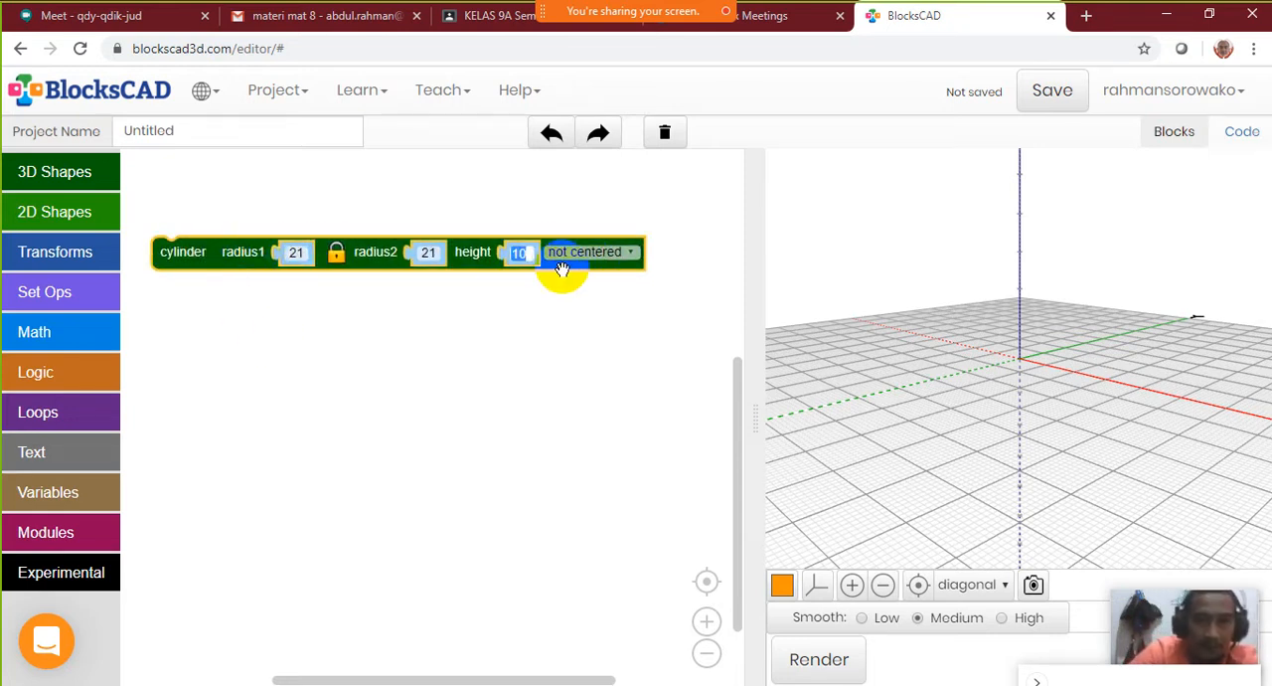
text(20)
click(511, 312)
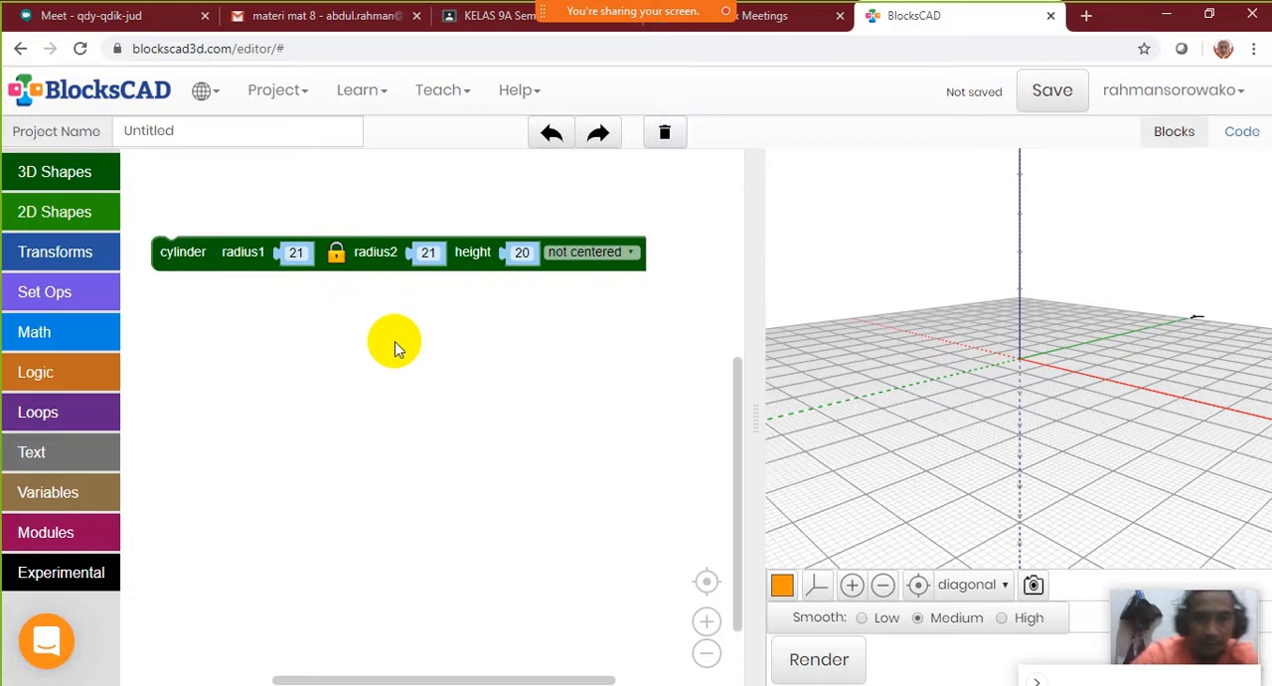
click(841, 680)
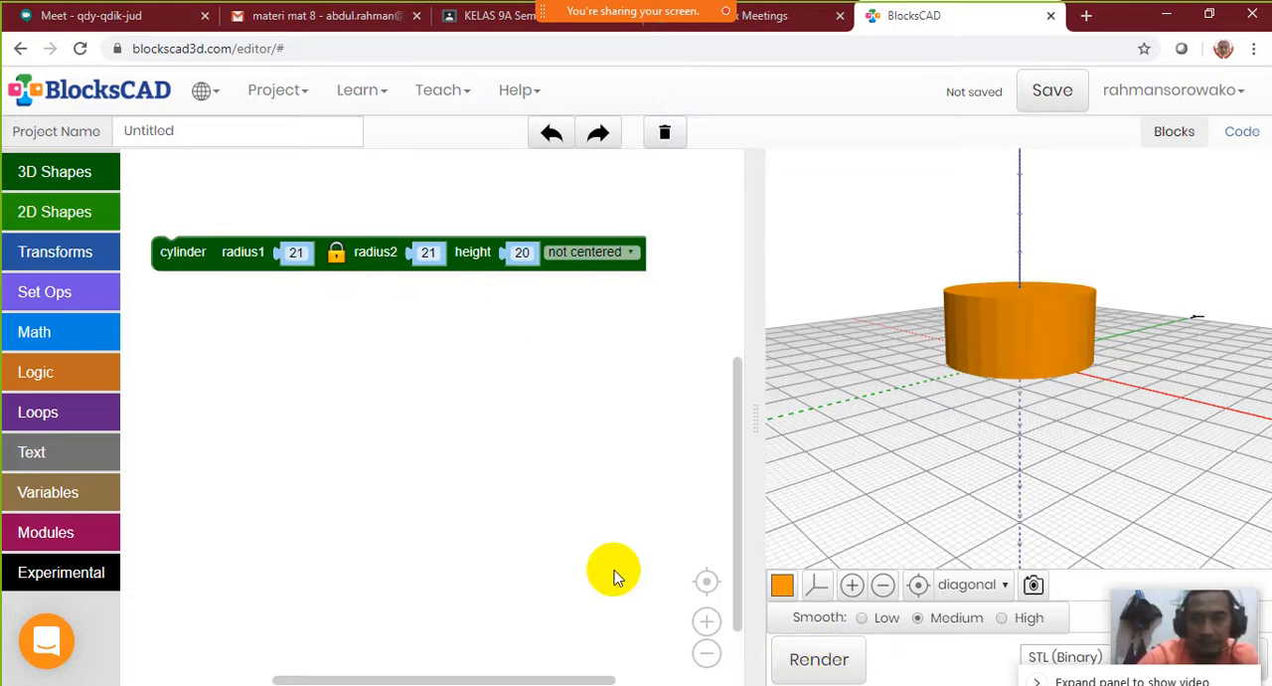
Set the cylinder's height to 40 and move its block slightly lower in the workspace
click(524, 253)
text(40)
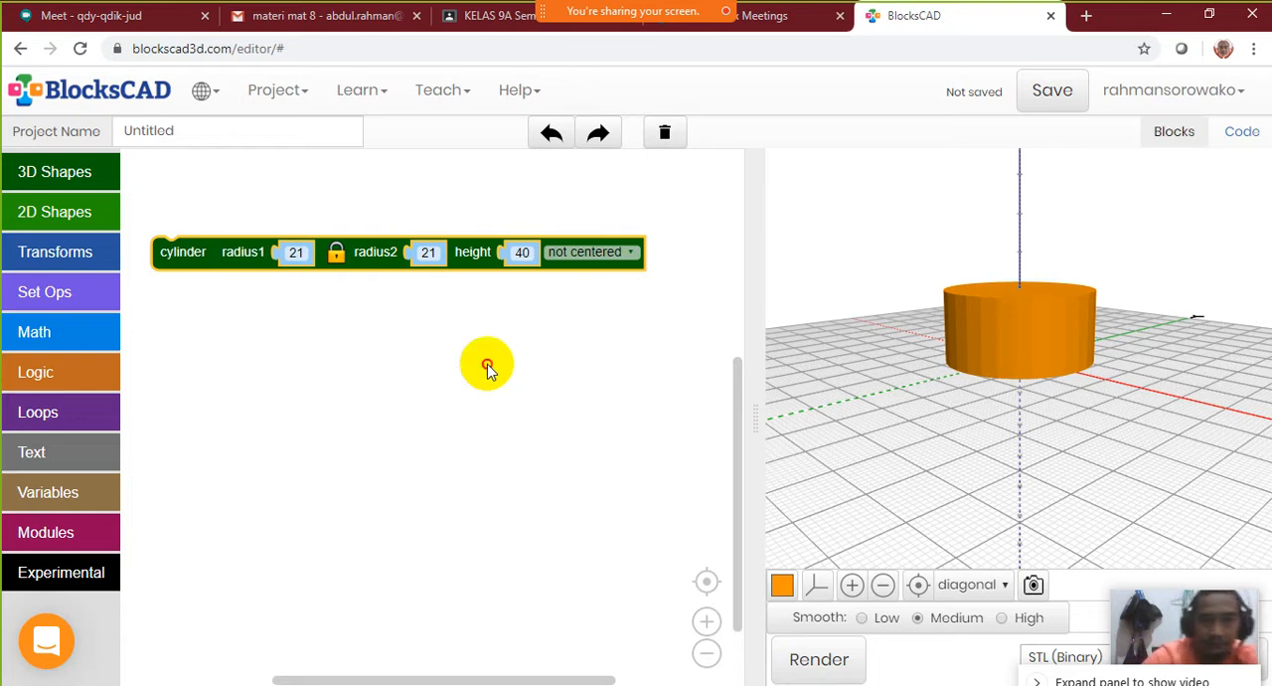
click(488, 364)
drag(192, 251, 202, 292)
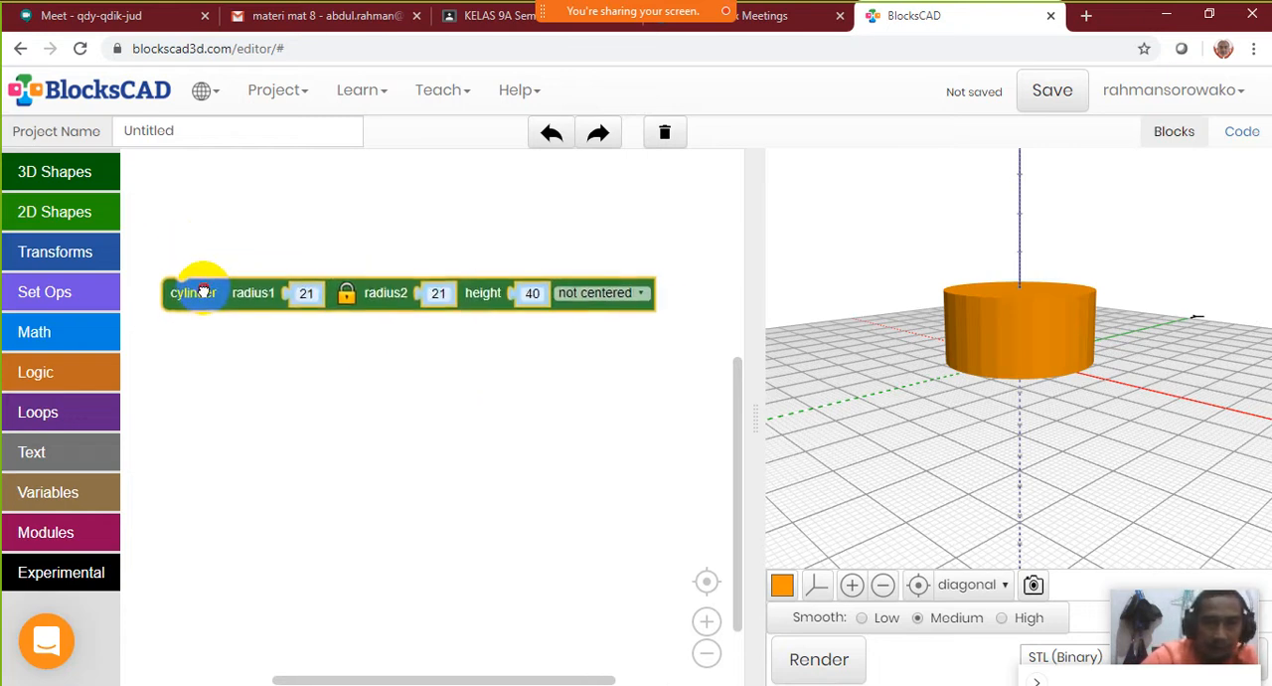
Change the render color of the model to purple
click(783, 587)
click(841, 621)
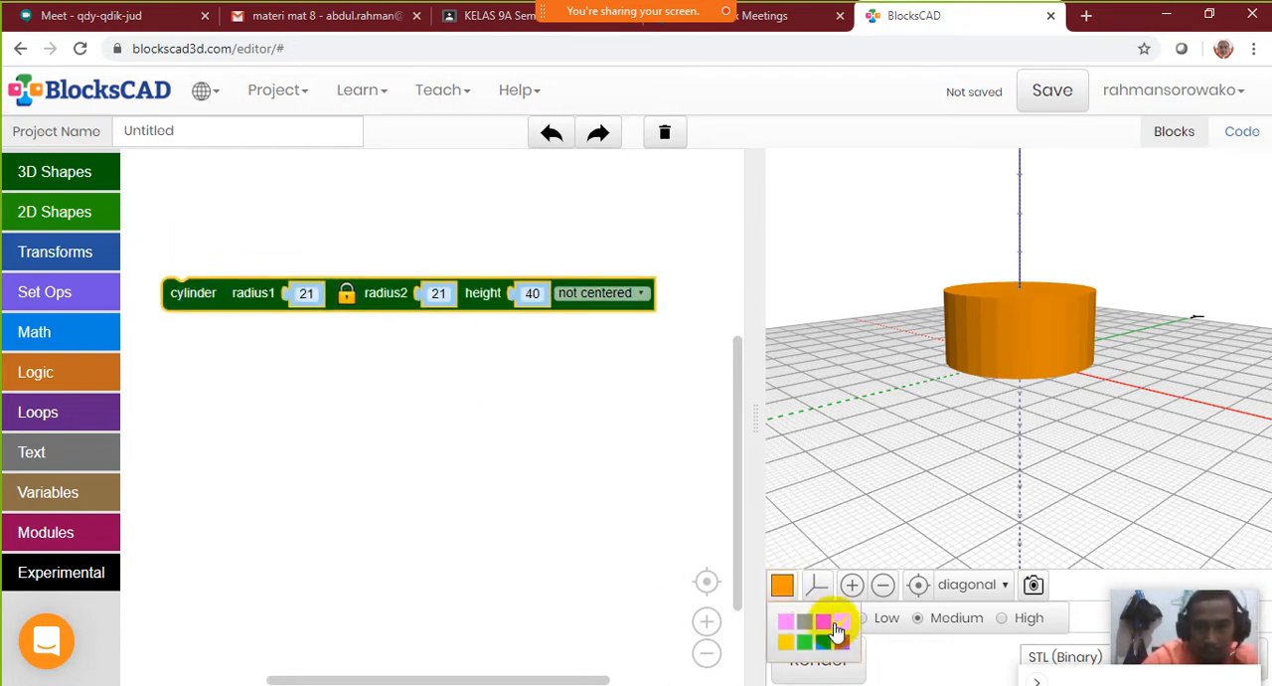
click(842, 644)
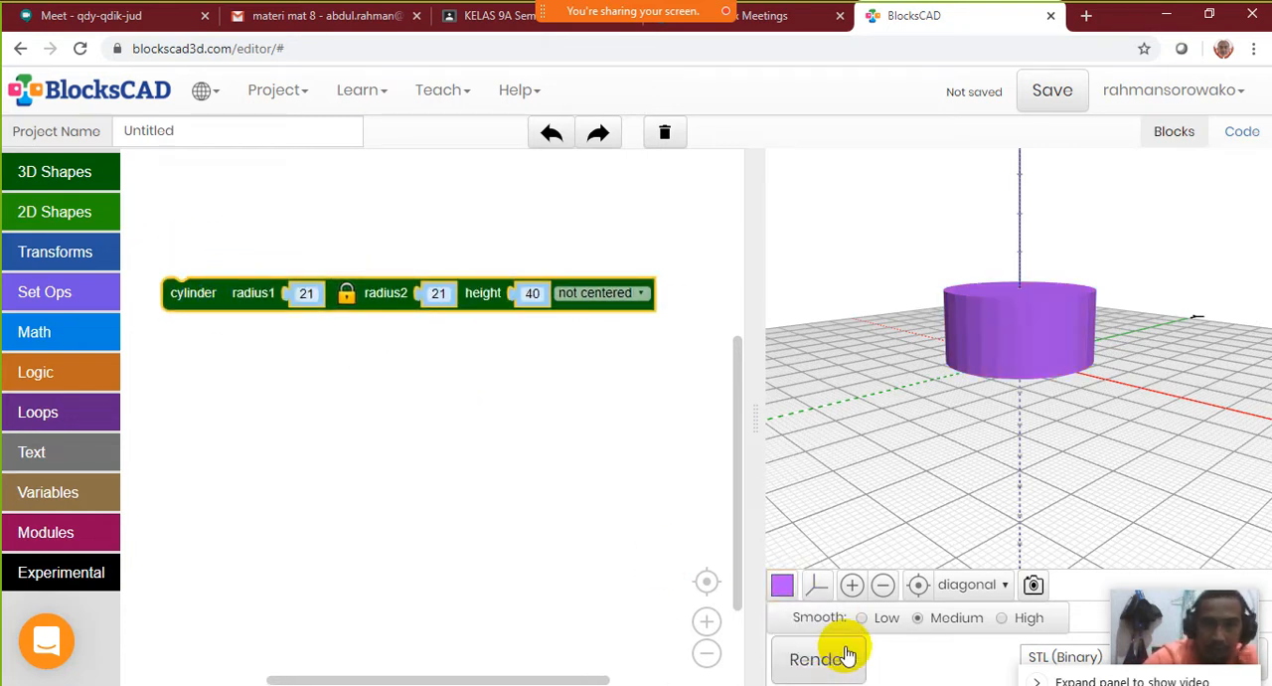
click(431, 425)
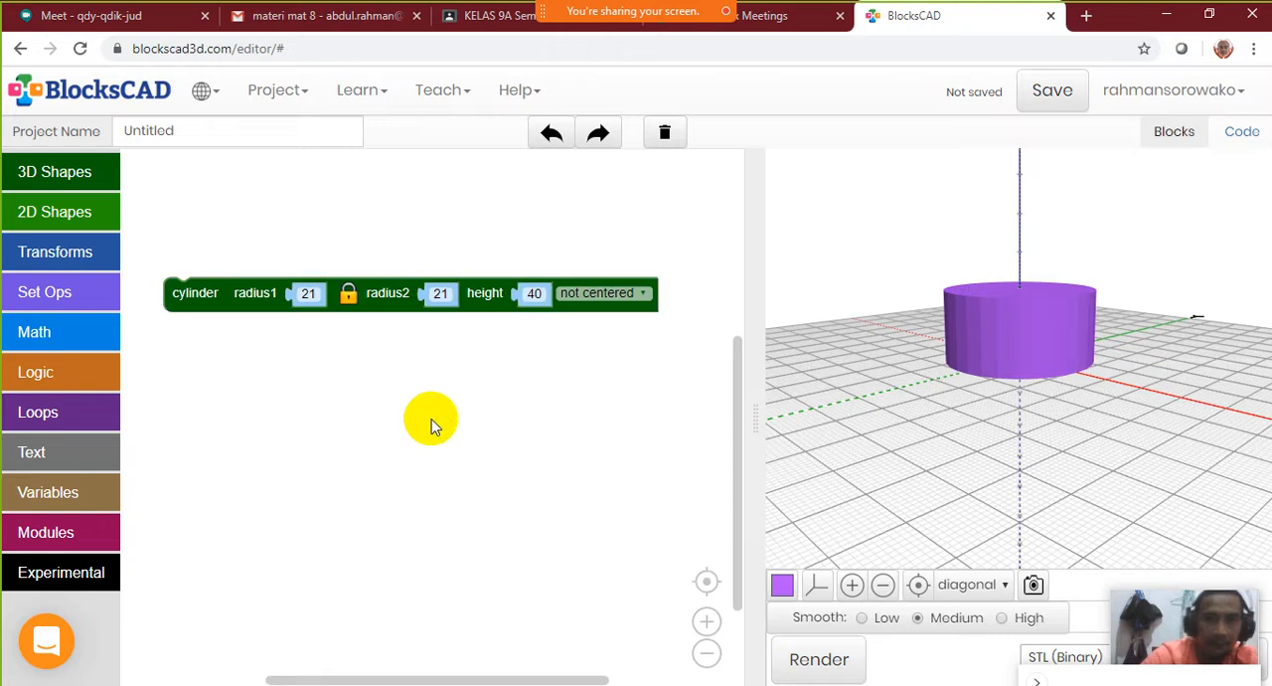
Duplicate the cylinder block, place the copy below the original, and set the copy's linked radii to 20
click(207, 293)
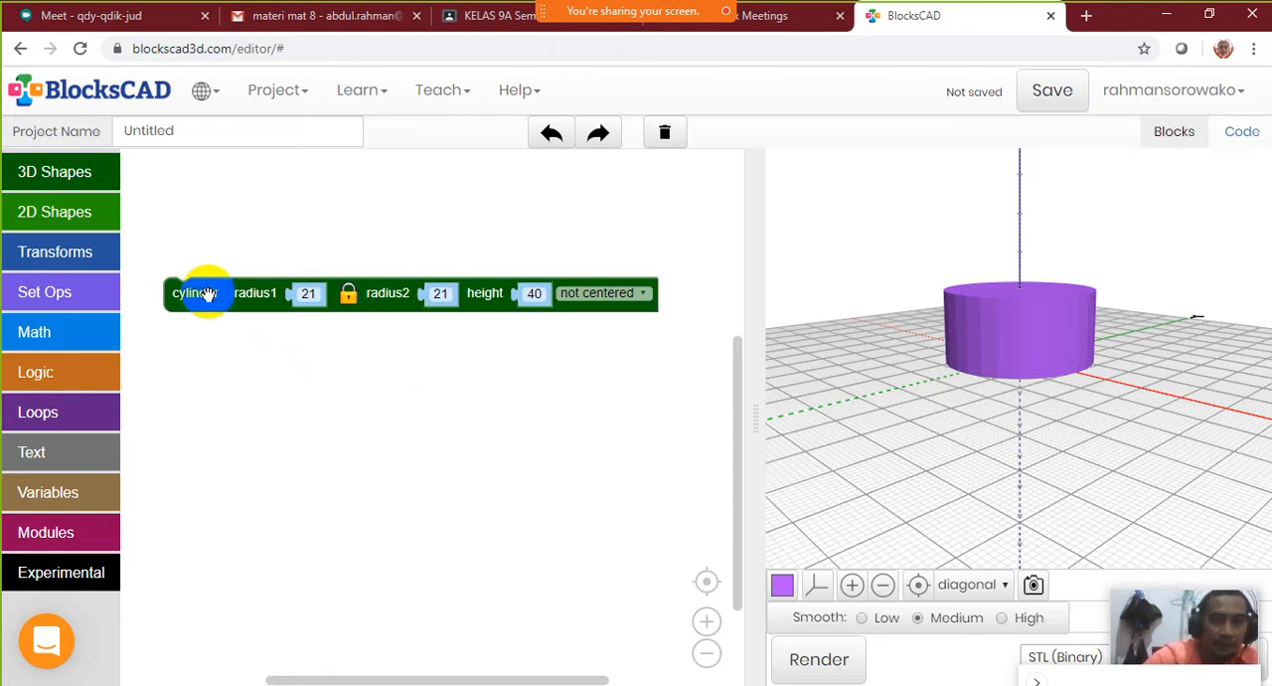
right_click(208, 296)
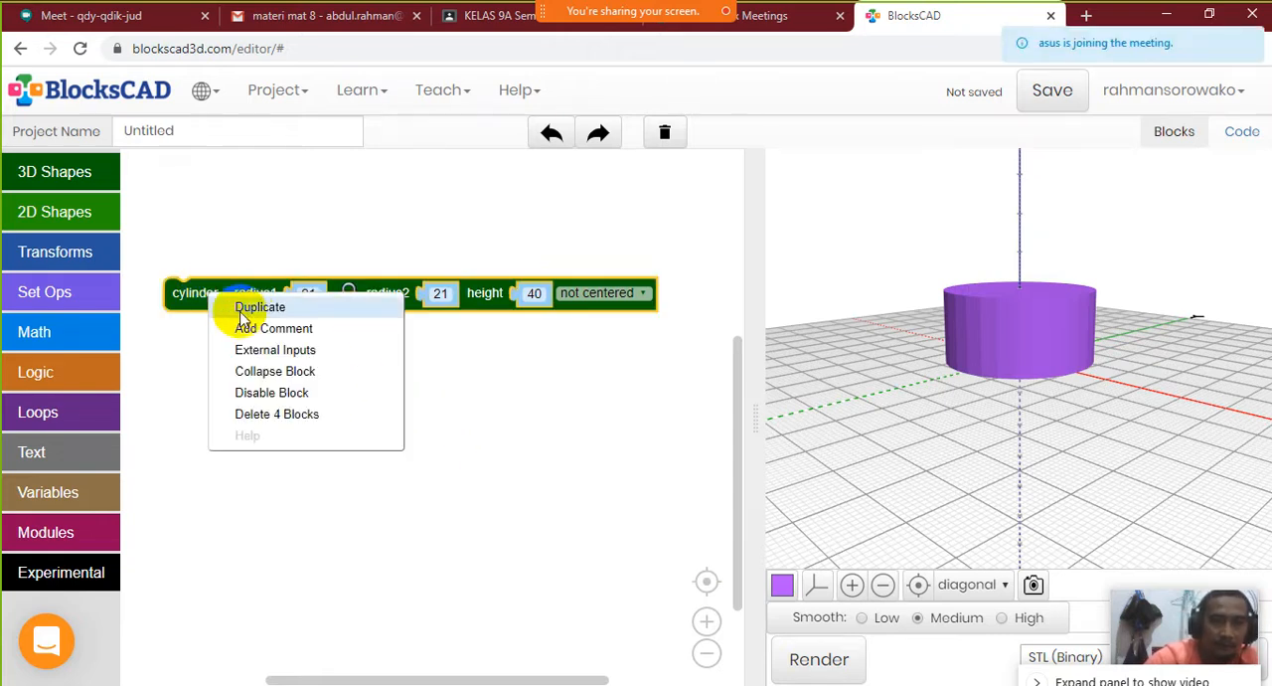
click(248, 308)
drag(252, 339, 232, 368)
click(306, 368)
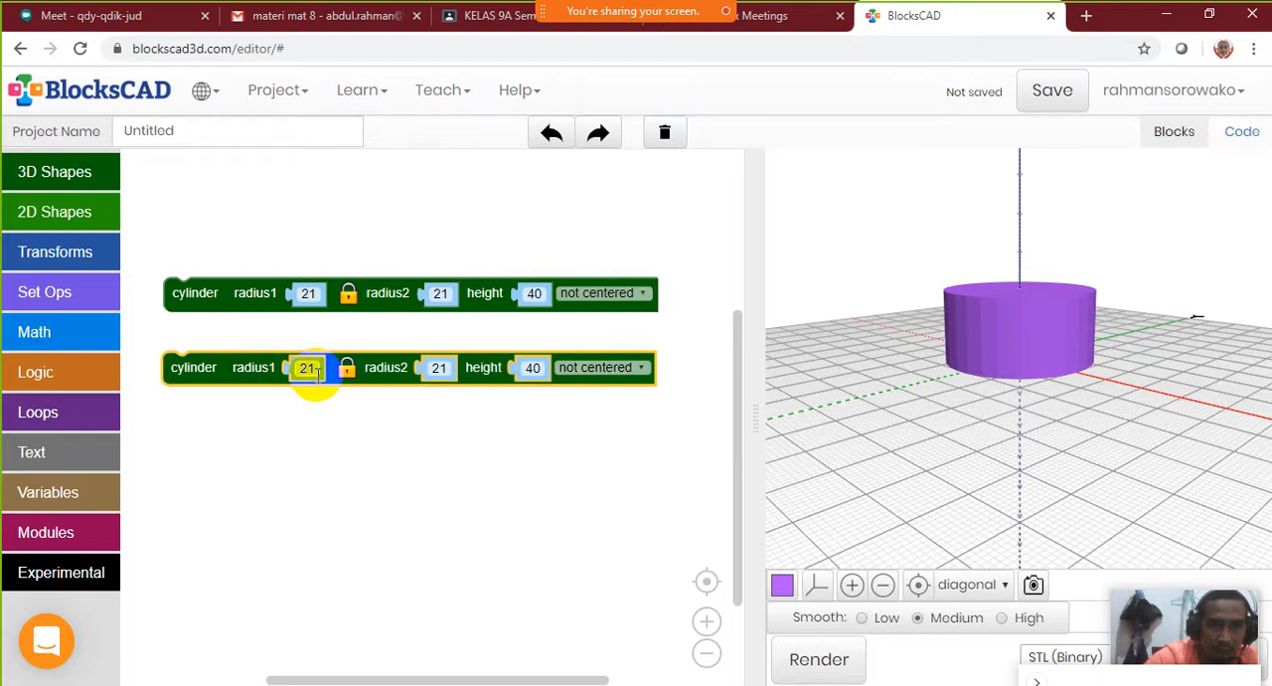
text(2)
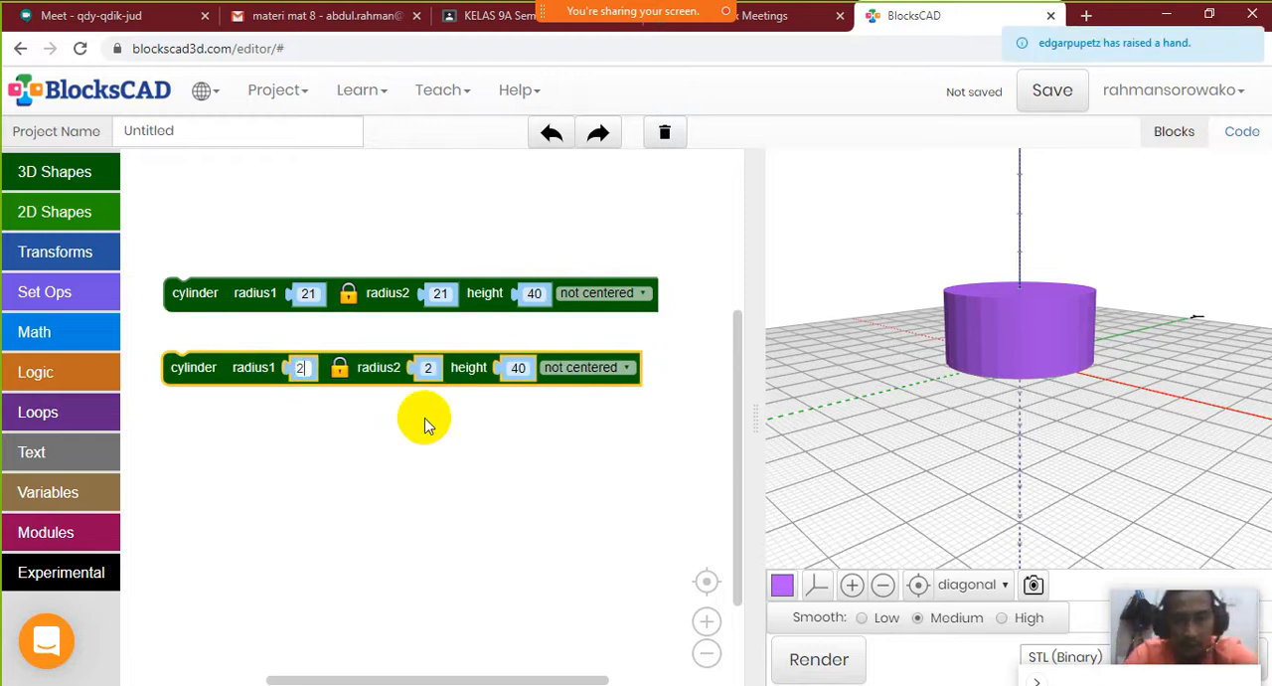
text(0)
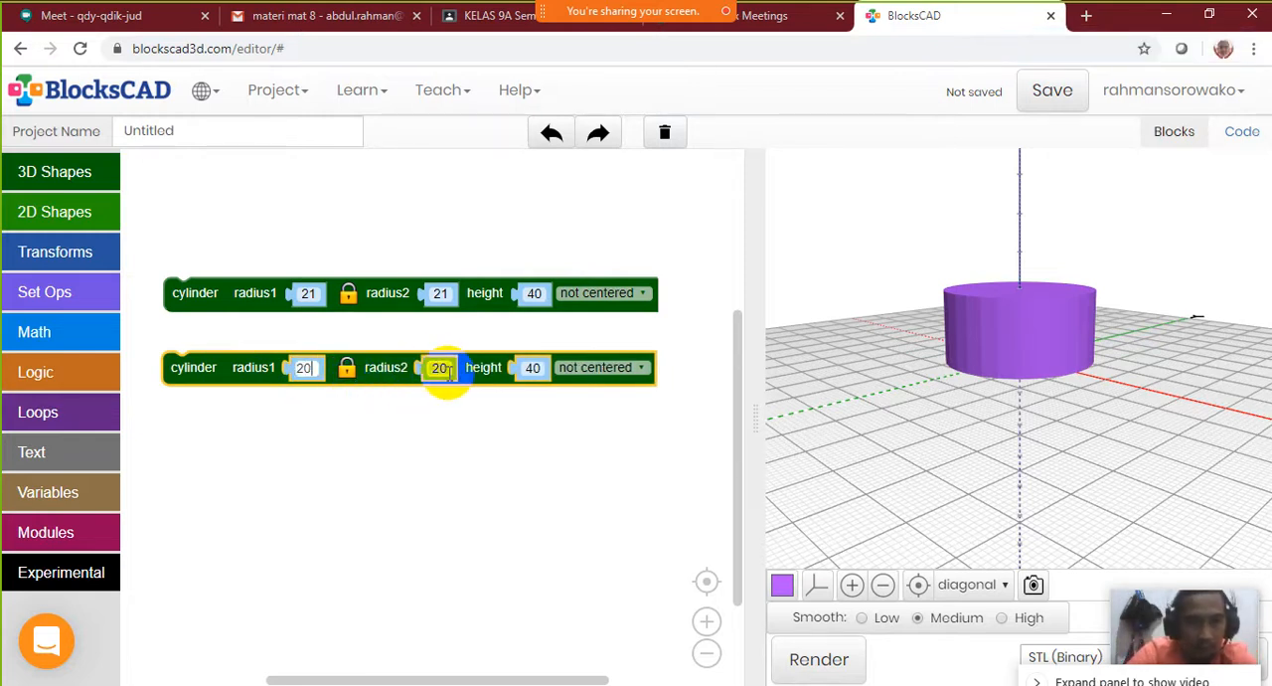
Set the duplicated cylinder's height to 30 and render the model
click(537, 369)
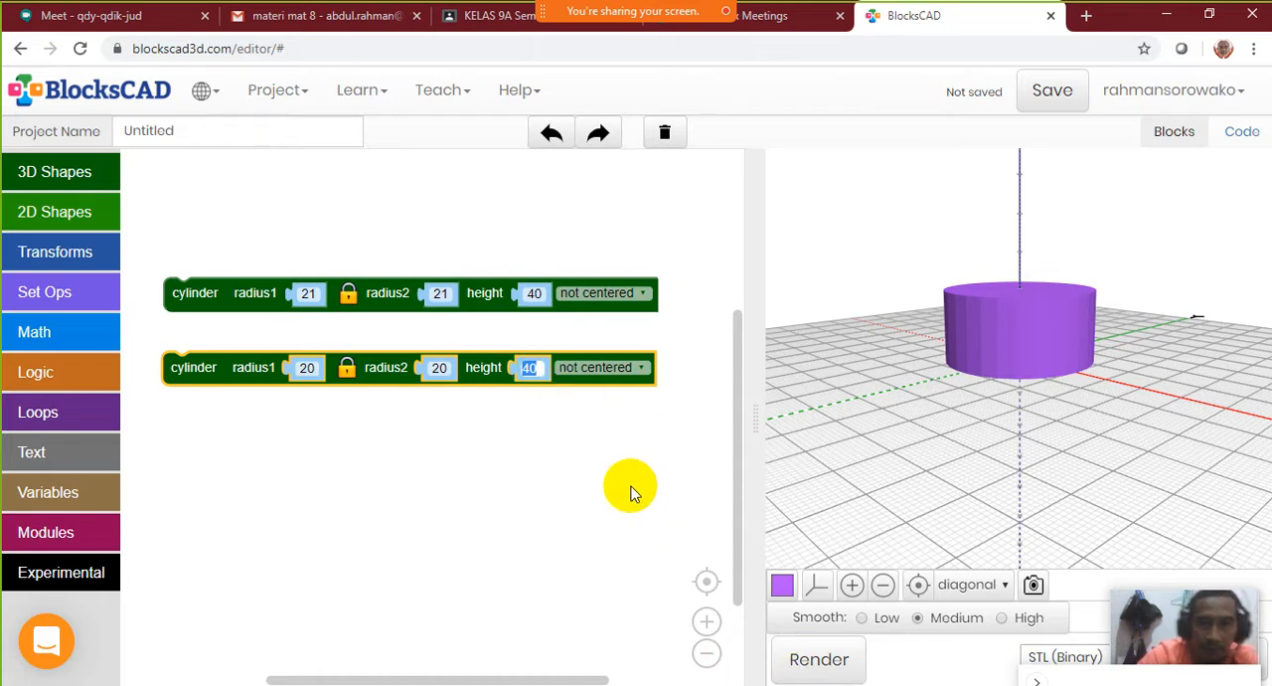
text(30)
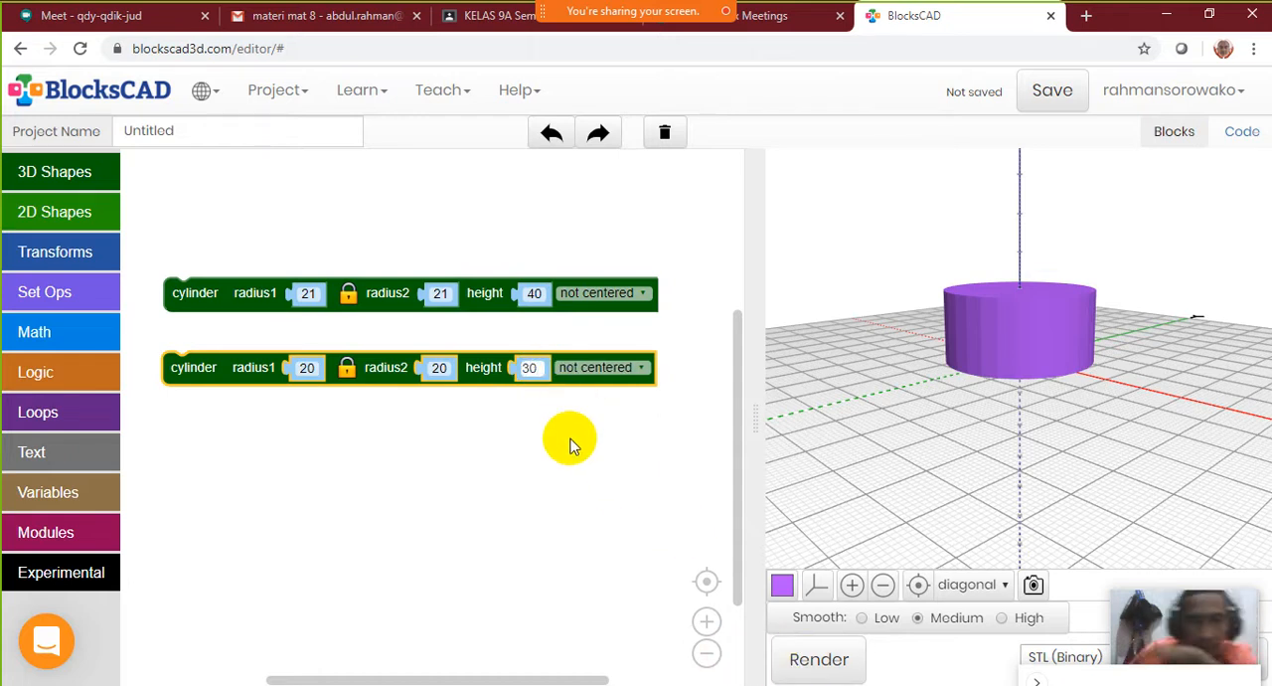
click(569, 444)
click(817, 661)
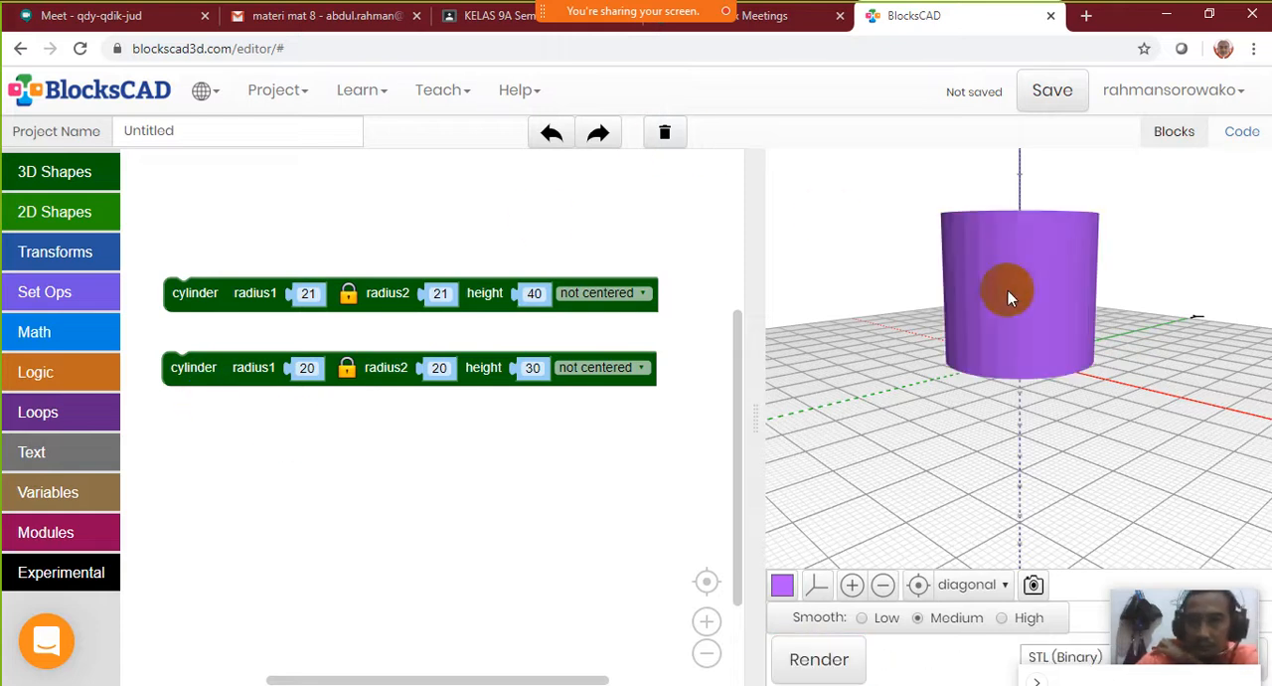
mouse_move(1038, 298)
mouse_down()
mouse_move(1043, 460)
mouse_move(1048, 293)
mouse_up()
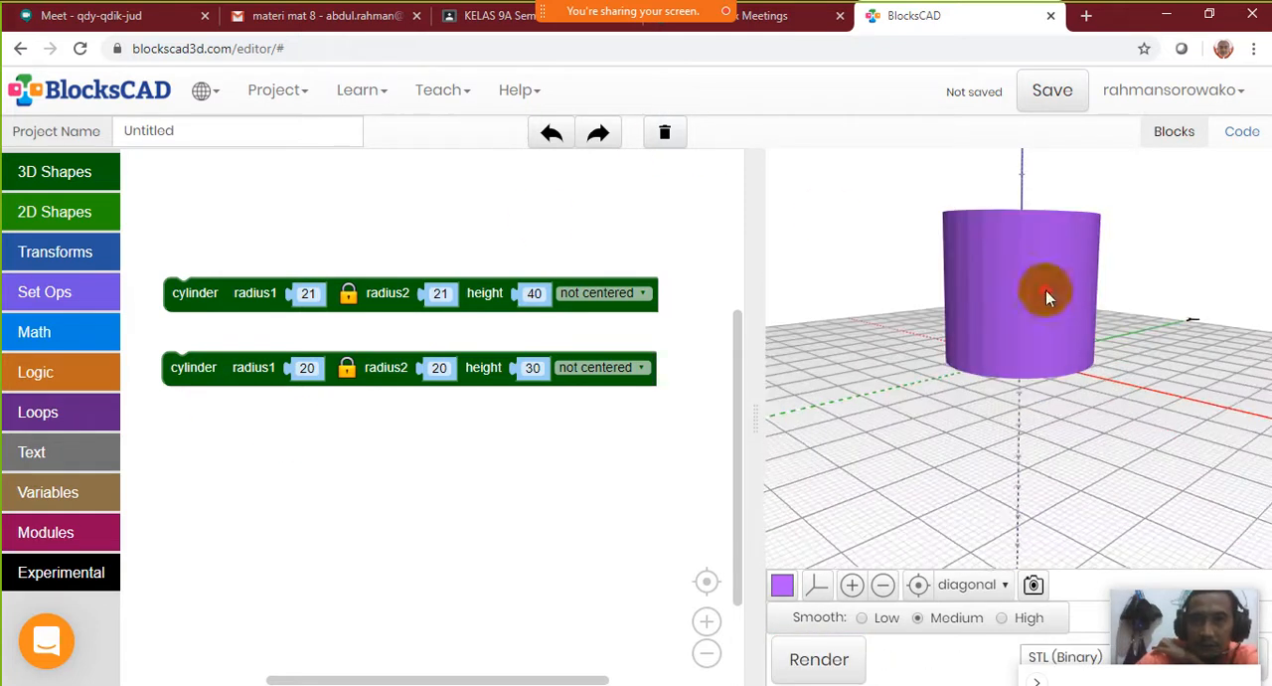
Wrap the duplicated cylinder in a yellow color block and render the model
drag(197, 370, 208, 405)
click(77, 251)
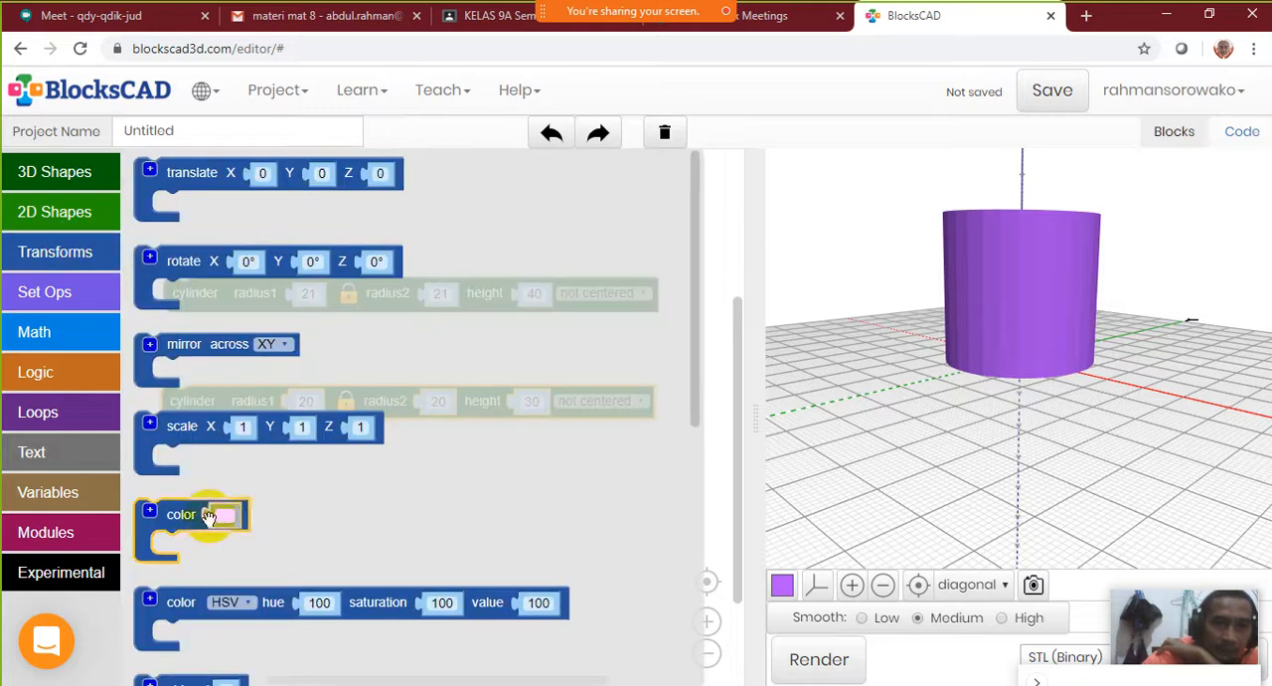
drag(191, 518, 199, 370)
click(817, 660)
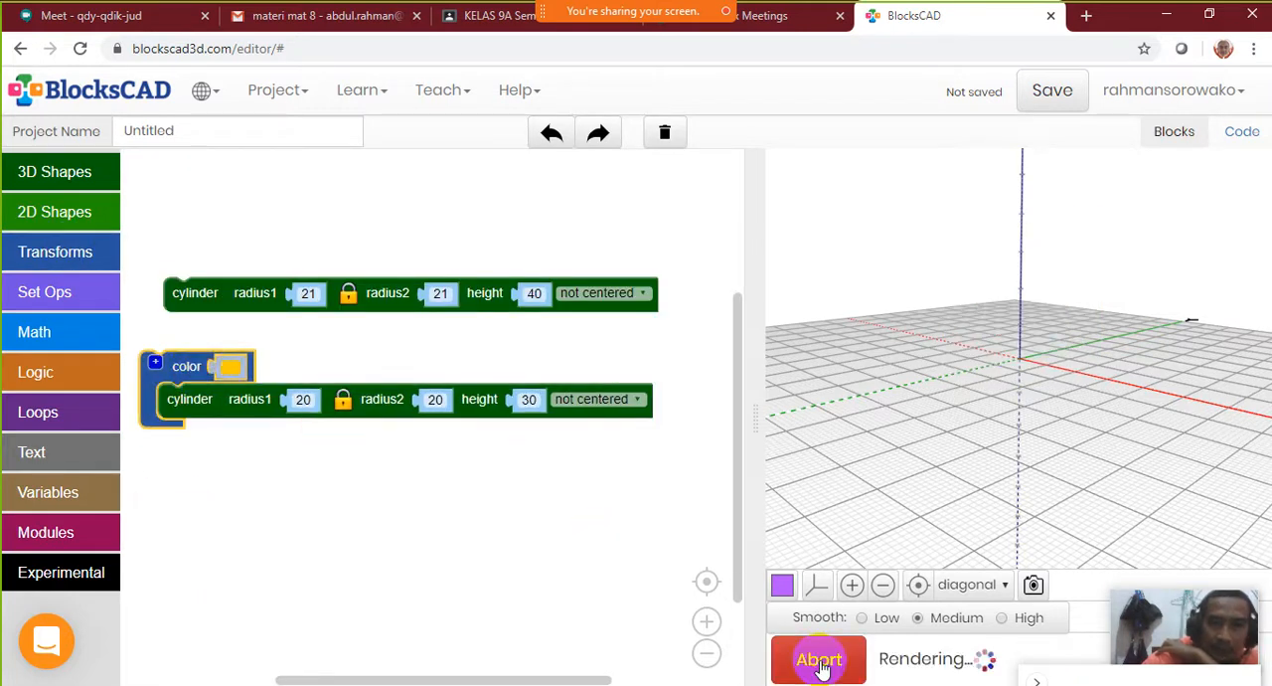
drag(1064, 344, 1073, 397)
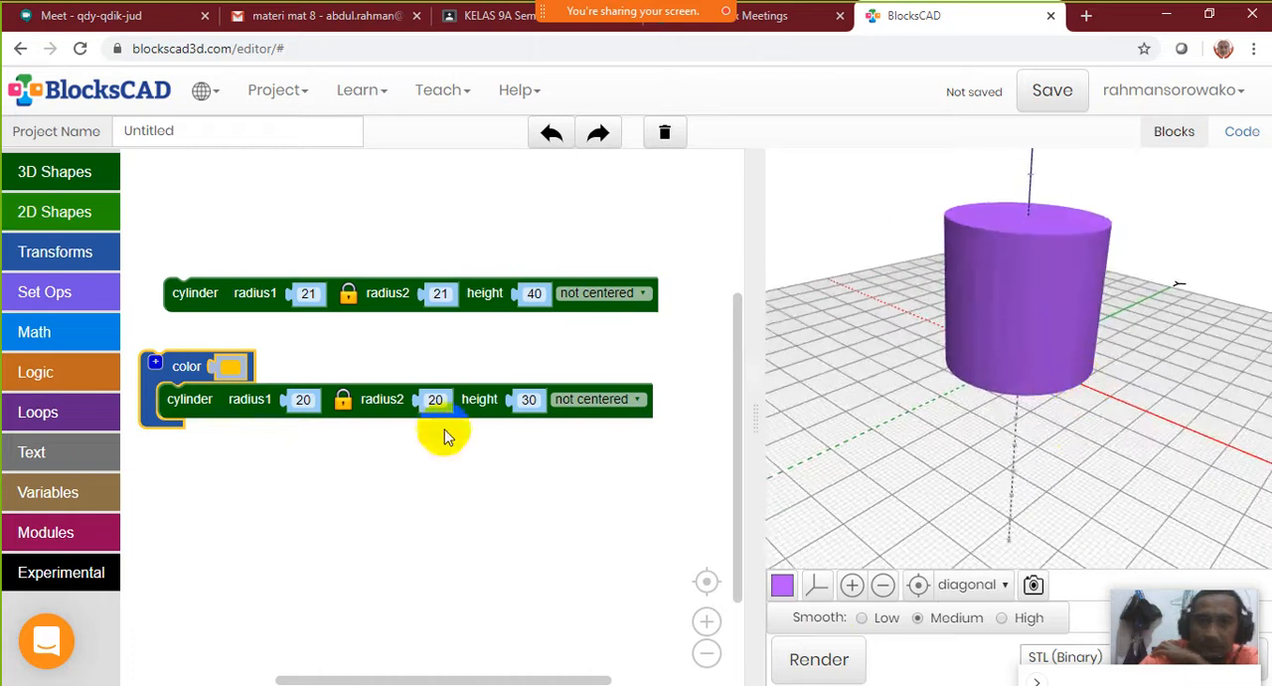
Set the yellow cylinder's height to 40, render, and inspect the top of the model
click(227, 295)
click(815, 665)
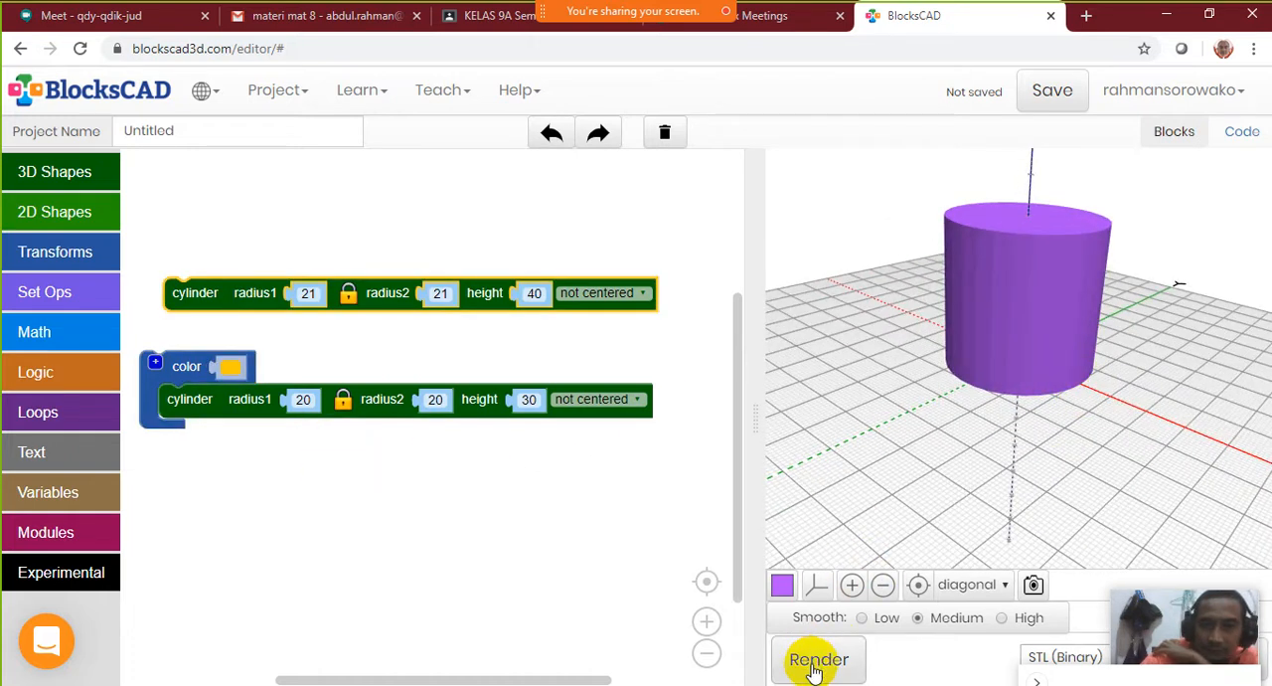
right_click(221, 298)
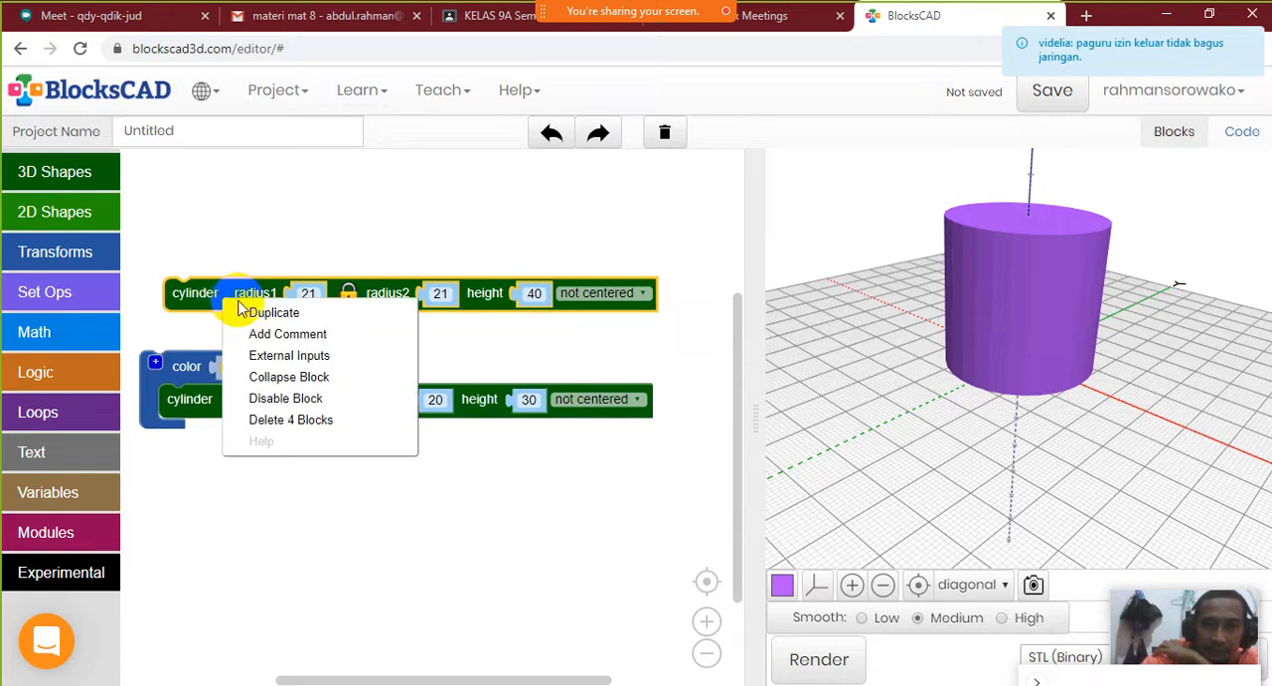
click(534, 400)
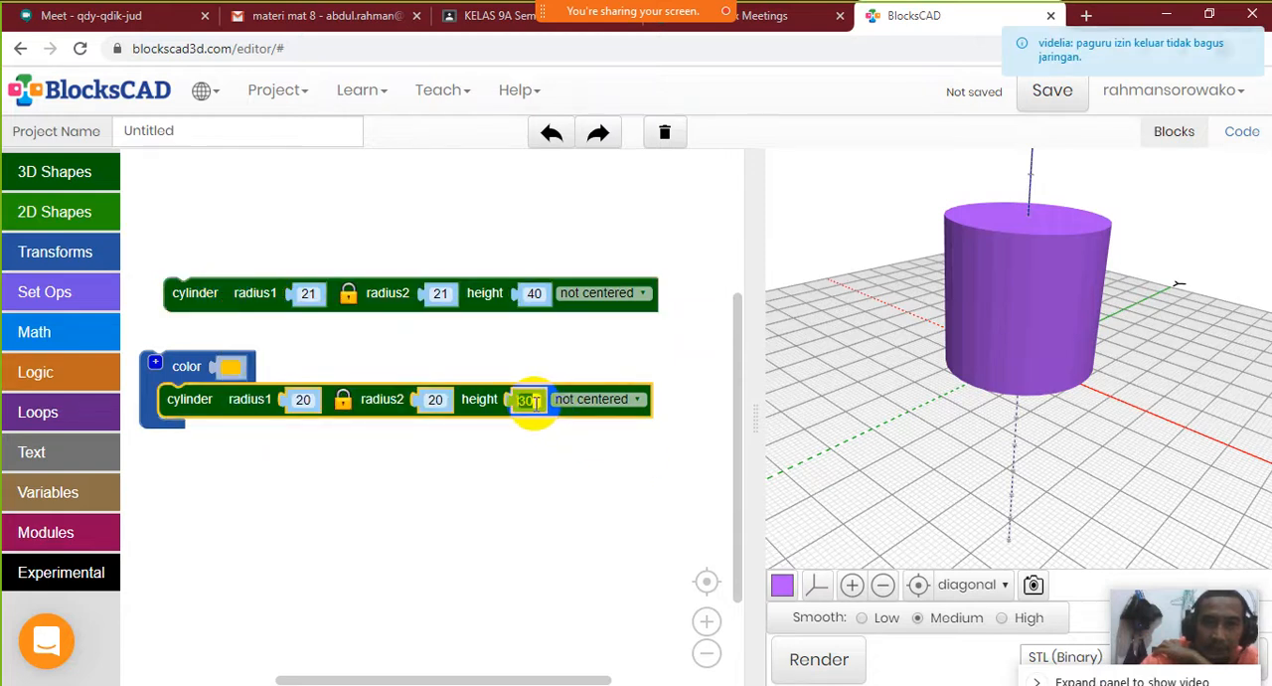
text(40)
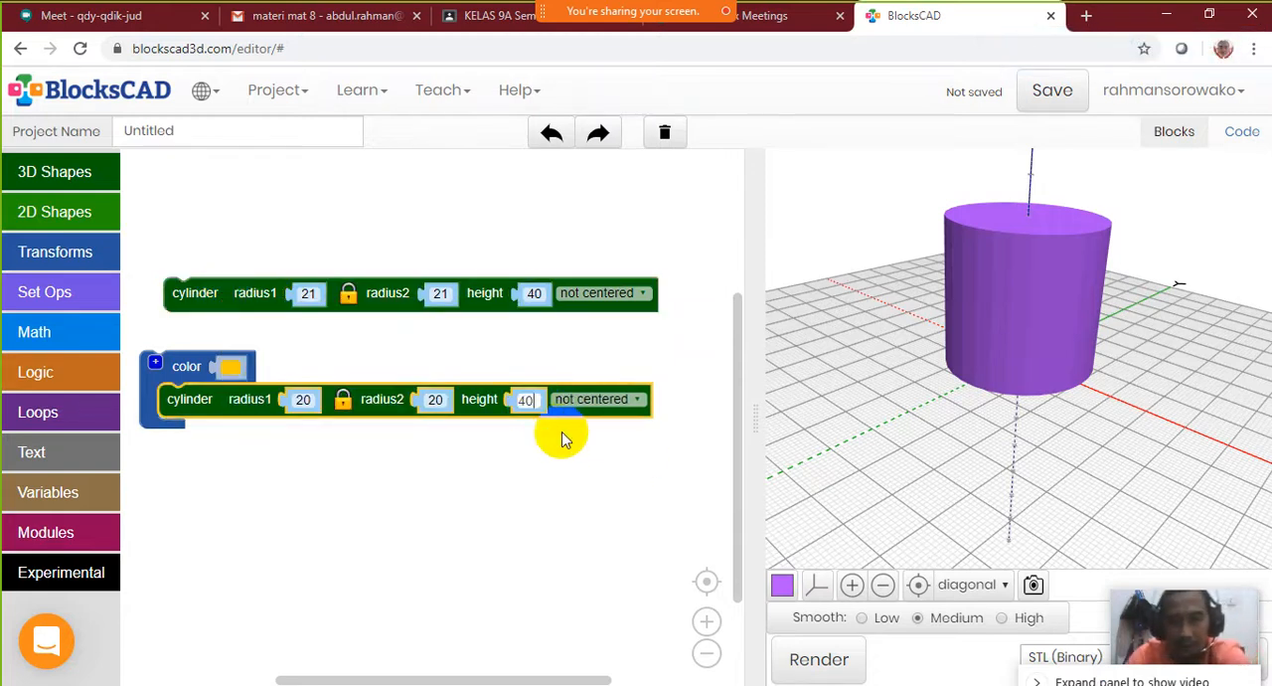
click(577, 467)
click(819, 660)
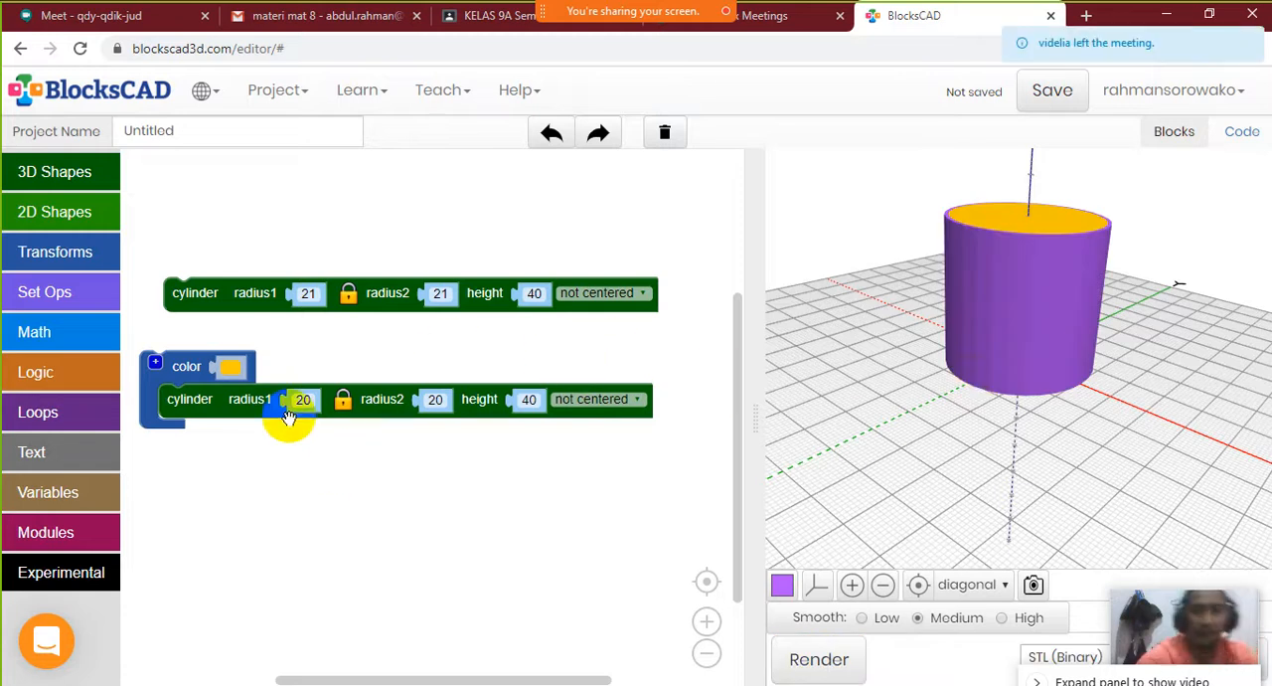
drag(1028, 336, 971, 440)
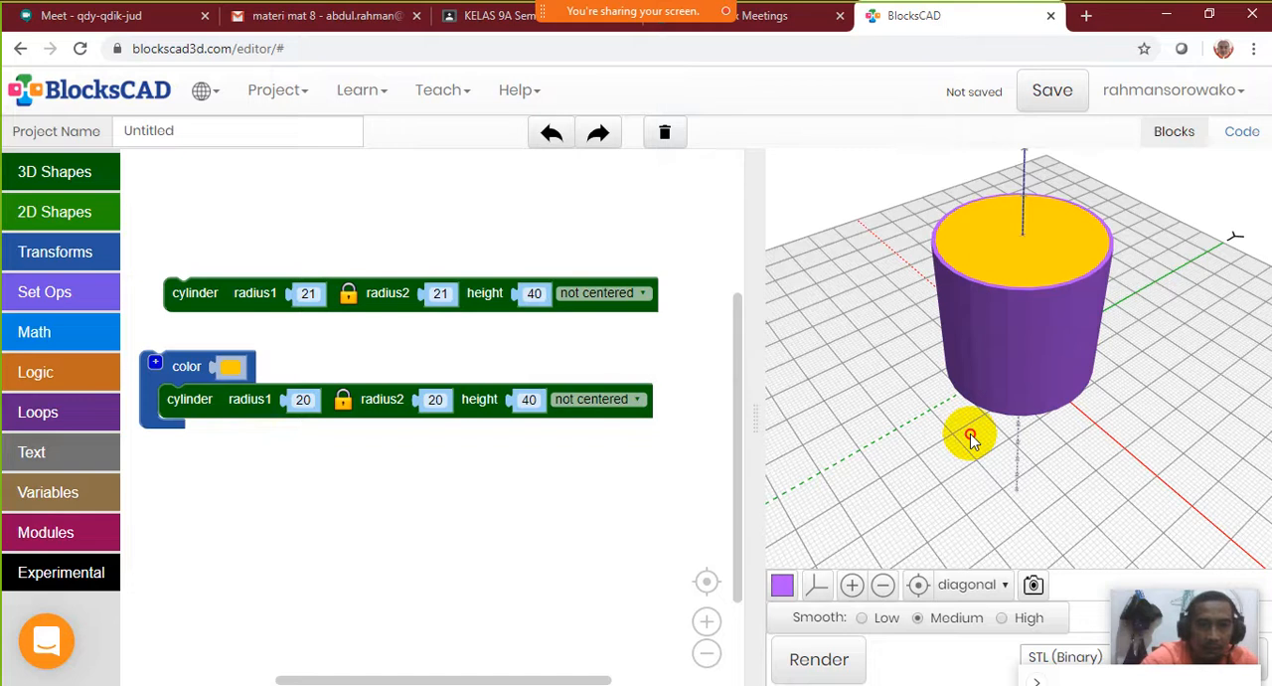
drag(971, 434, 973, 432)
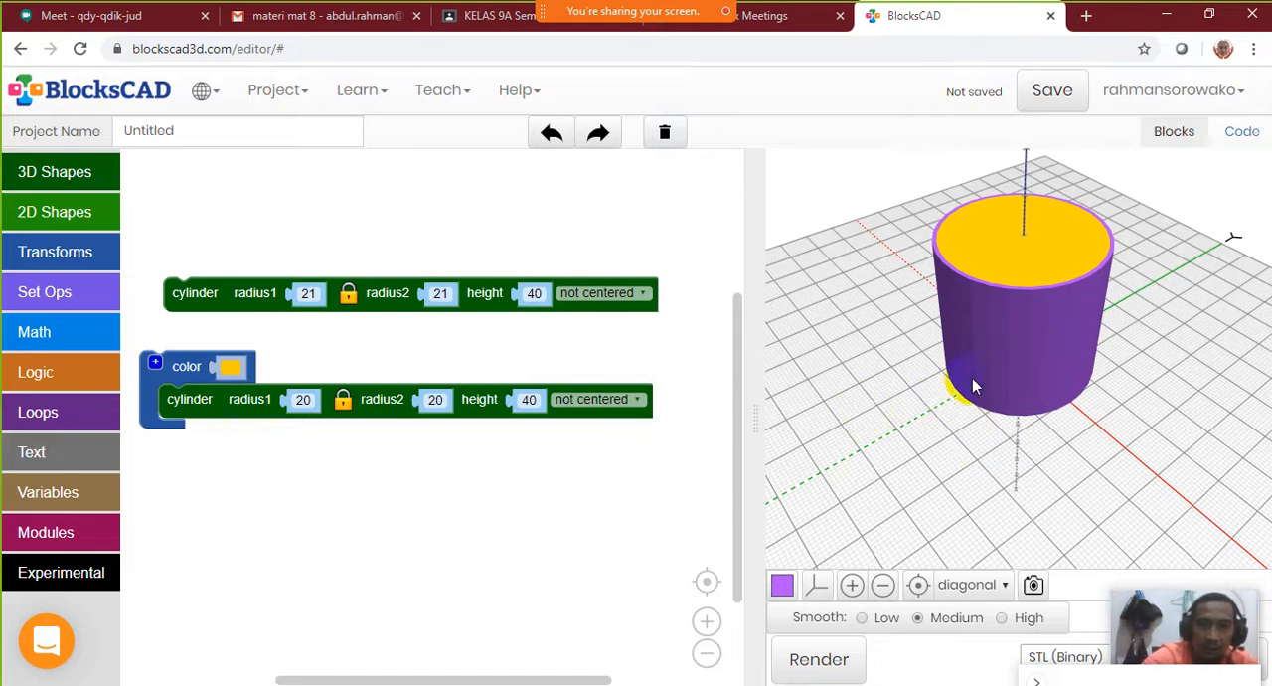
drag(1005, 327, 1034, 249)
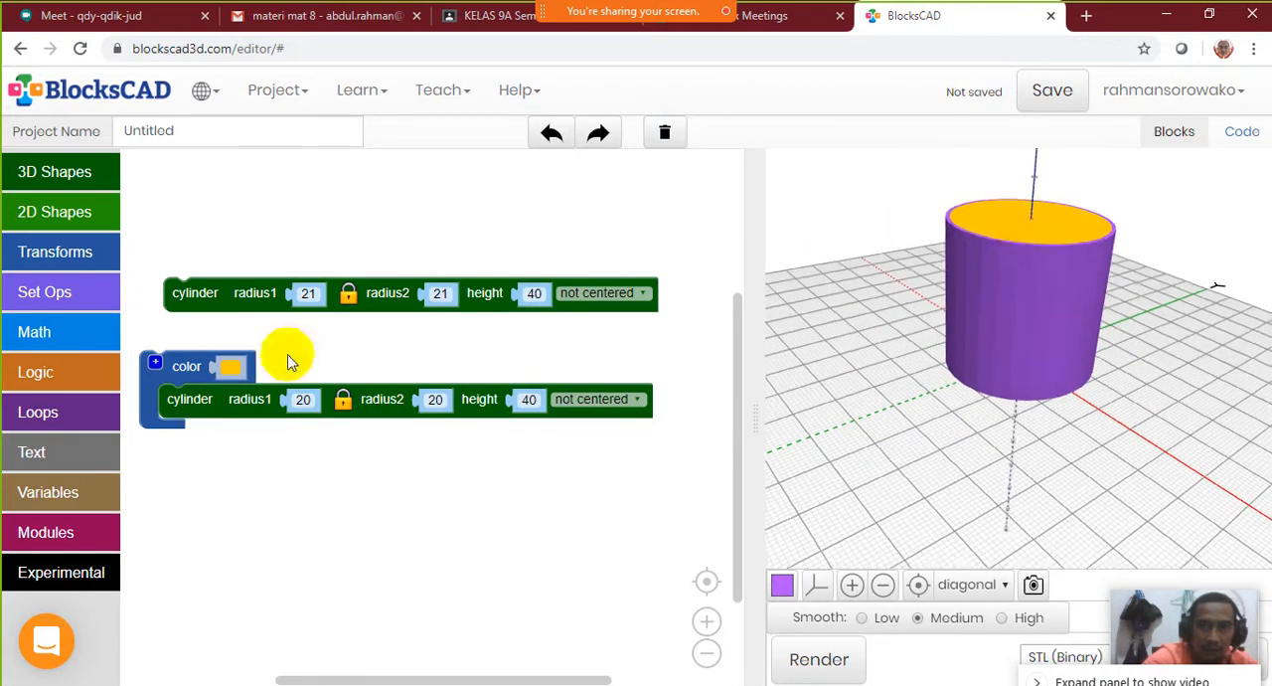
Add a difference block that subtracts the yellow cylinder from the cylinder with radius 21
drag(190, 374, 200, 424)
mouse_move(224, 298)
mouse_down()
mouse_move(218, 314)
mouse_move(218, 299)
mouse_up()
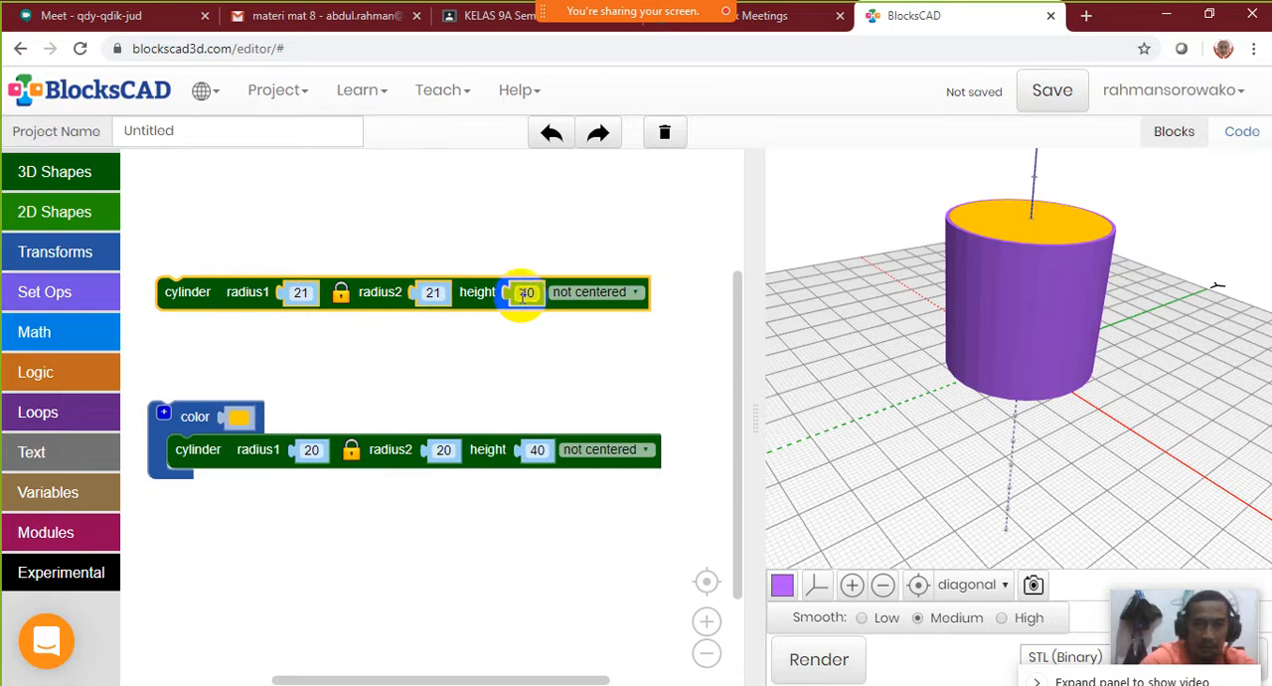
drag(179, 430, 237, 404)
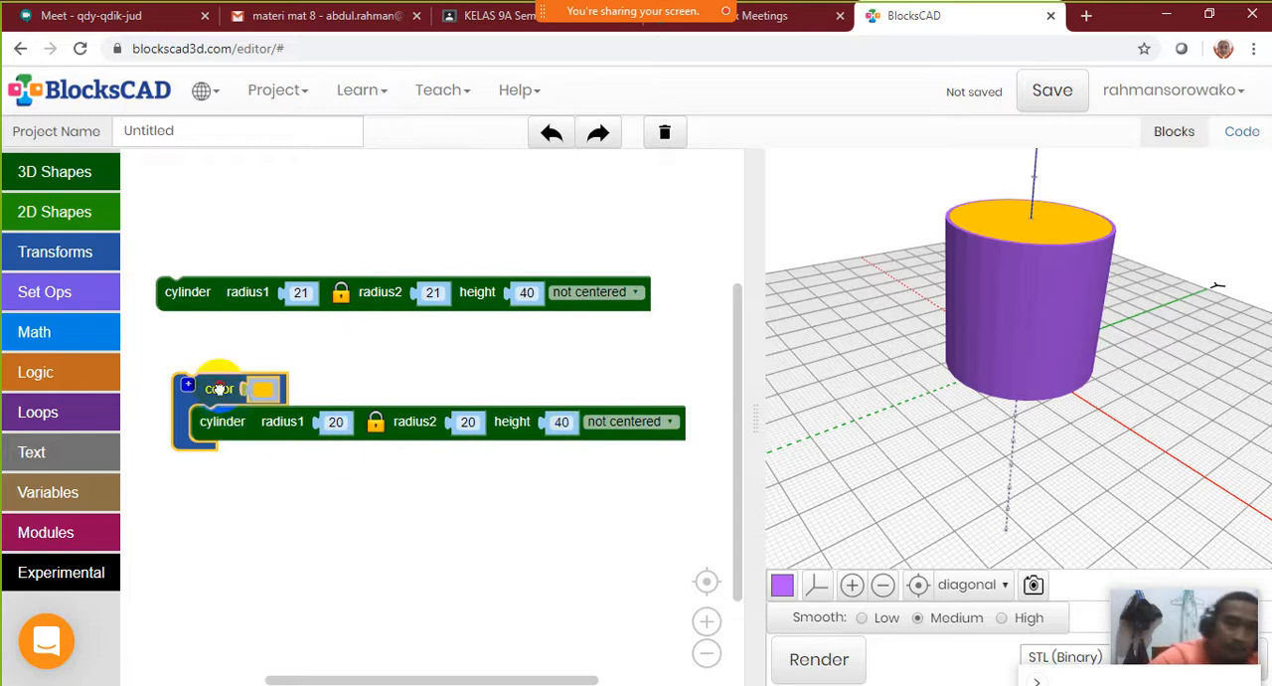
drag(219, 387, 204, 360)
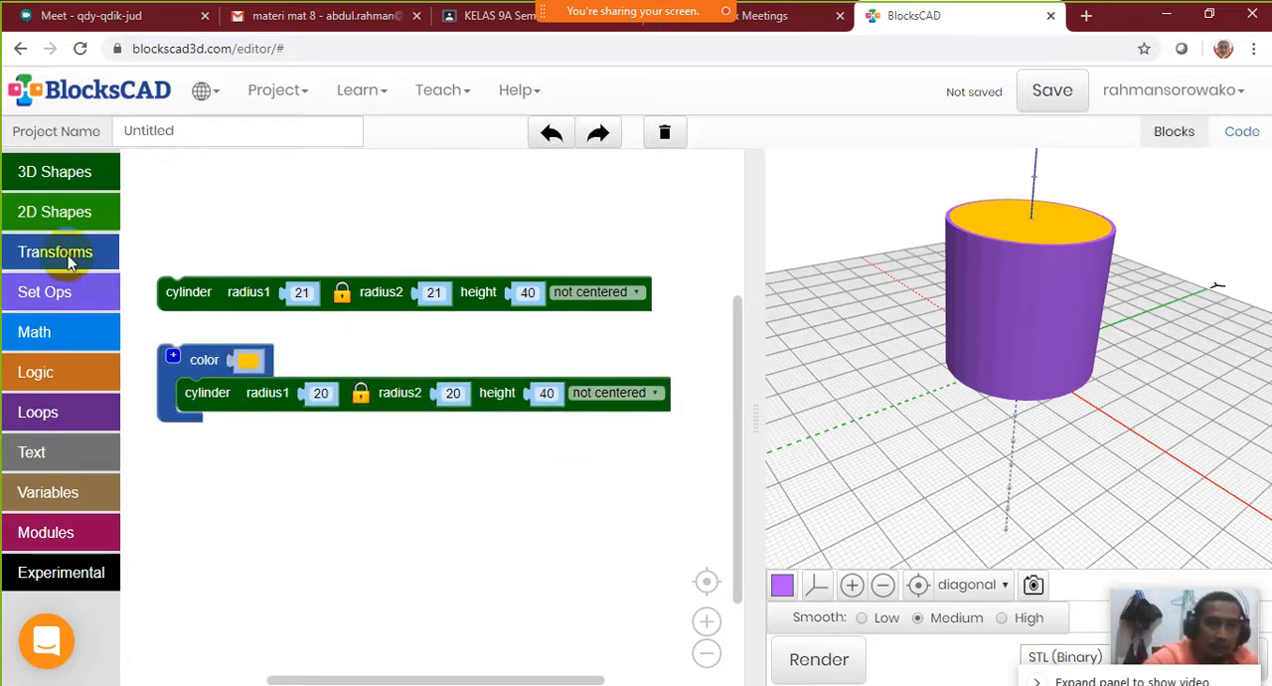
click(65, 300)
click(165, 306)
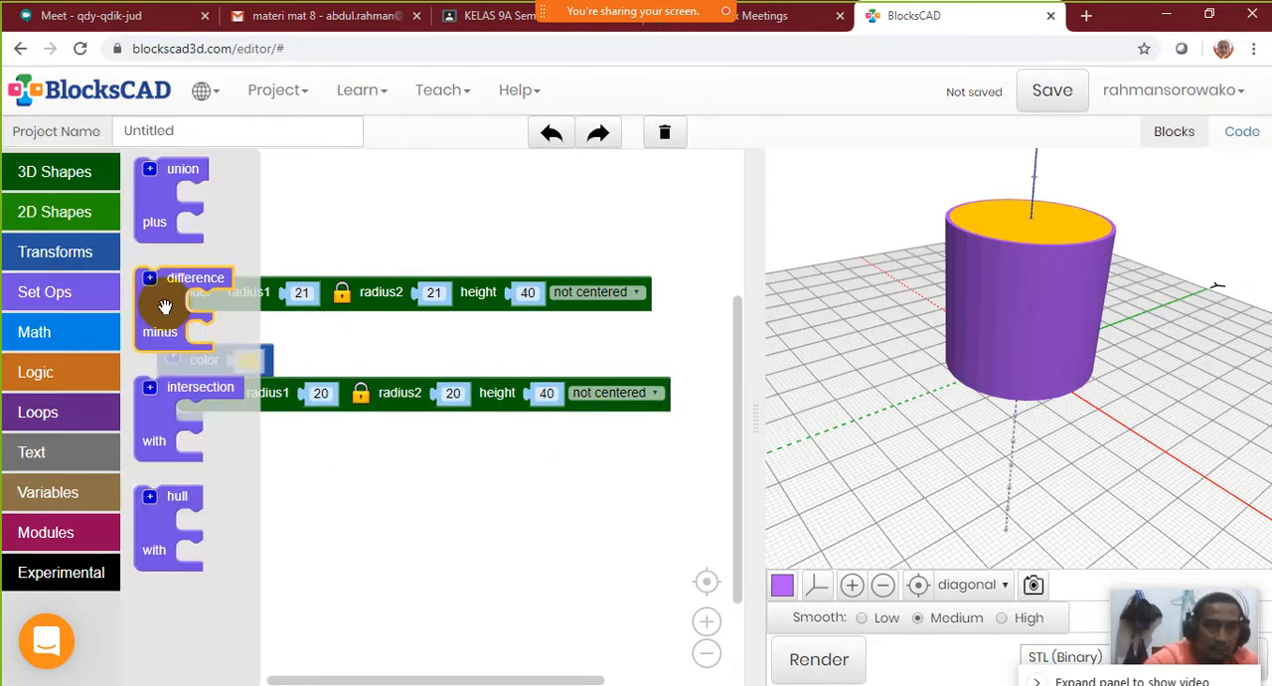
drag(165, 306, 181, 221)
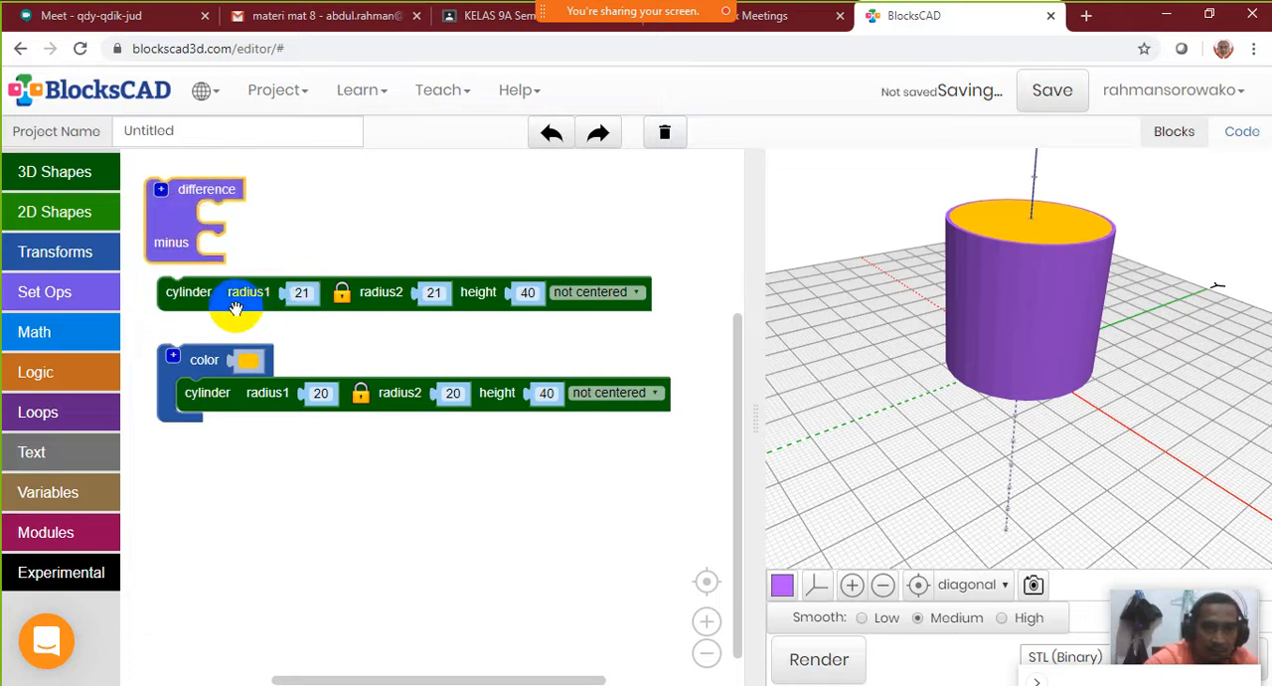
drag(236, 309, 277, 233)
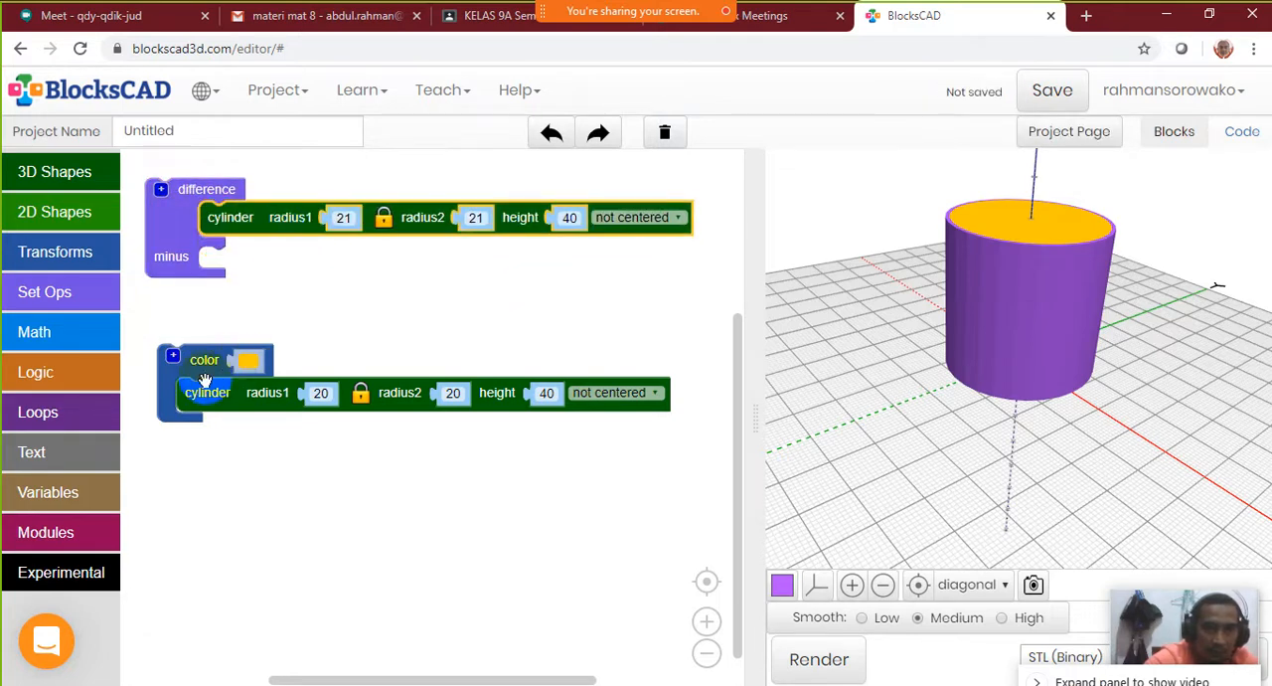
drag(196, 370, 239, 267)
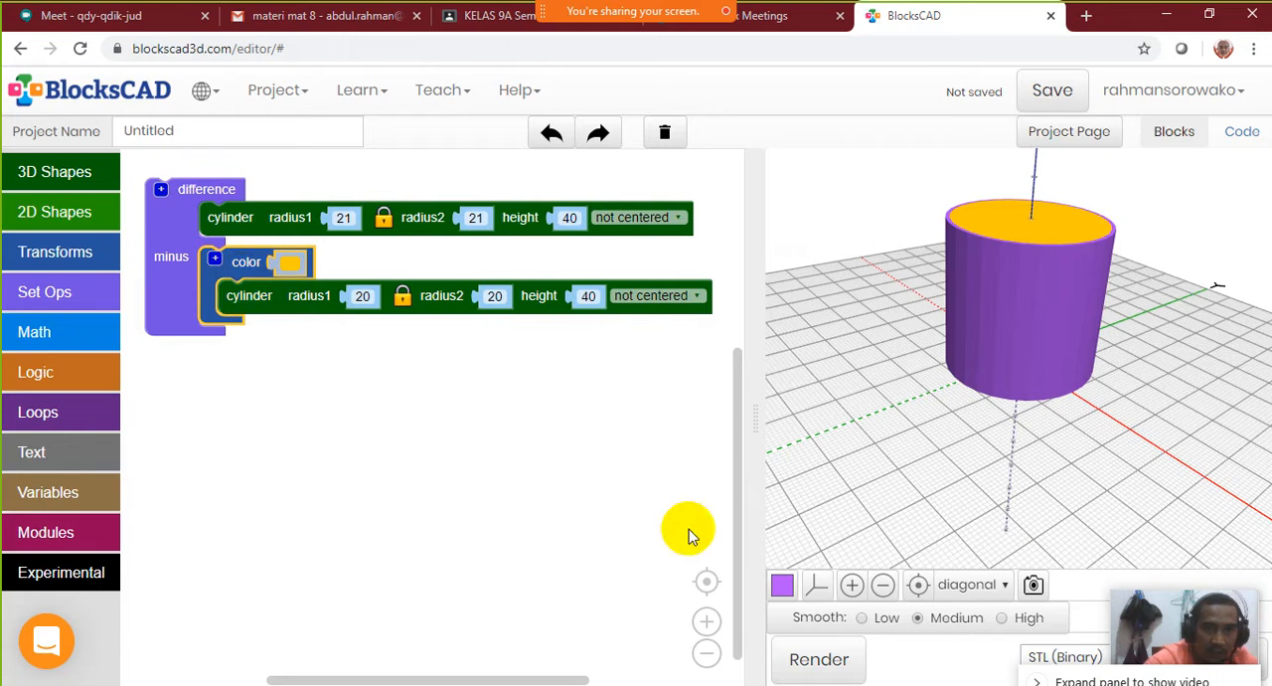
Render the difference, look inside the cylinder from above, and reset the 3D view
click(819, 660)
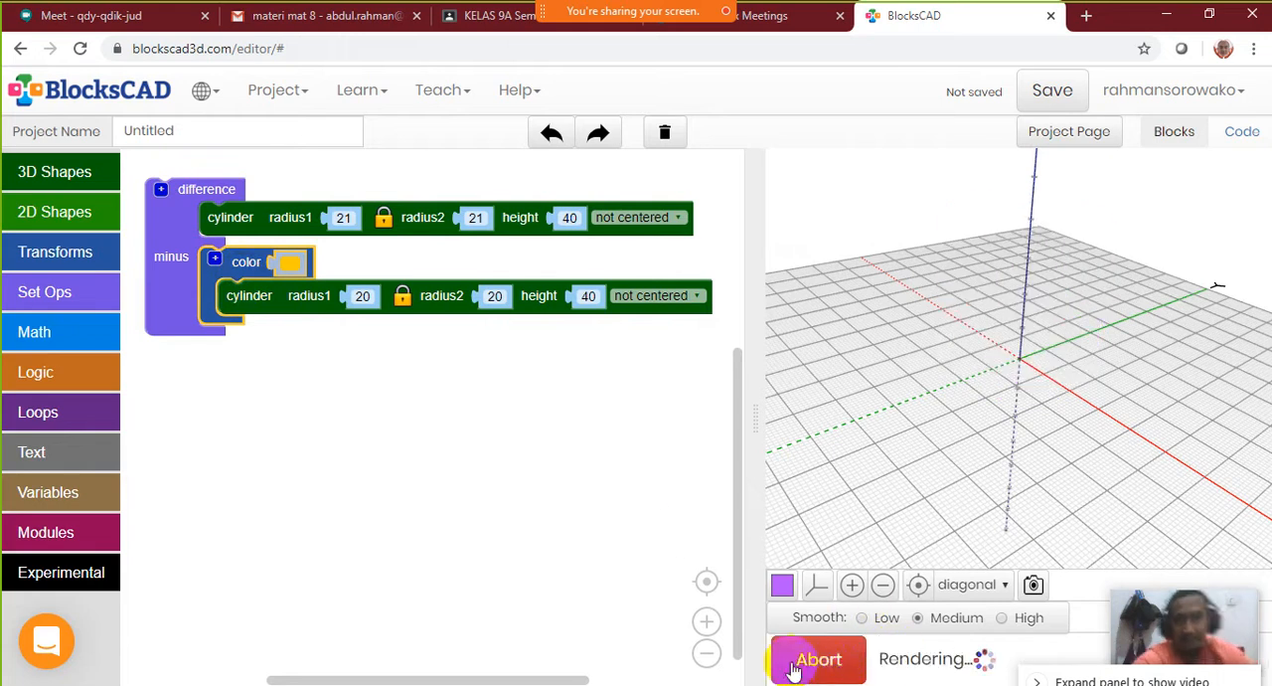
drag(1034, 304, 1082, 298)
drag(177, 221, 170, 262)
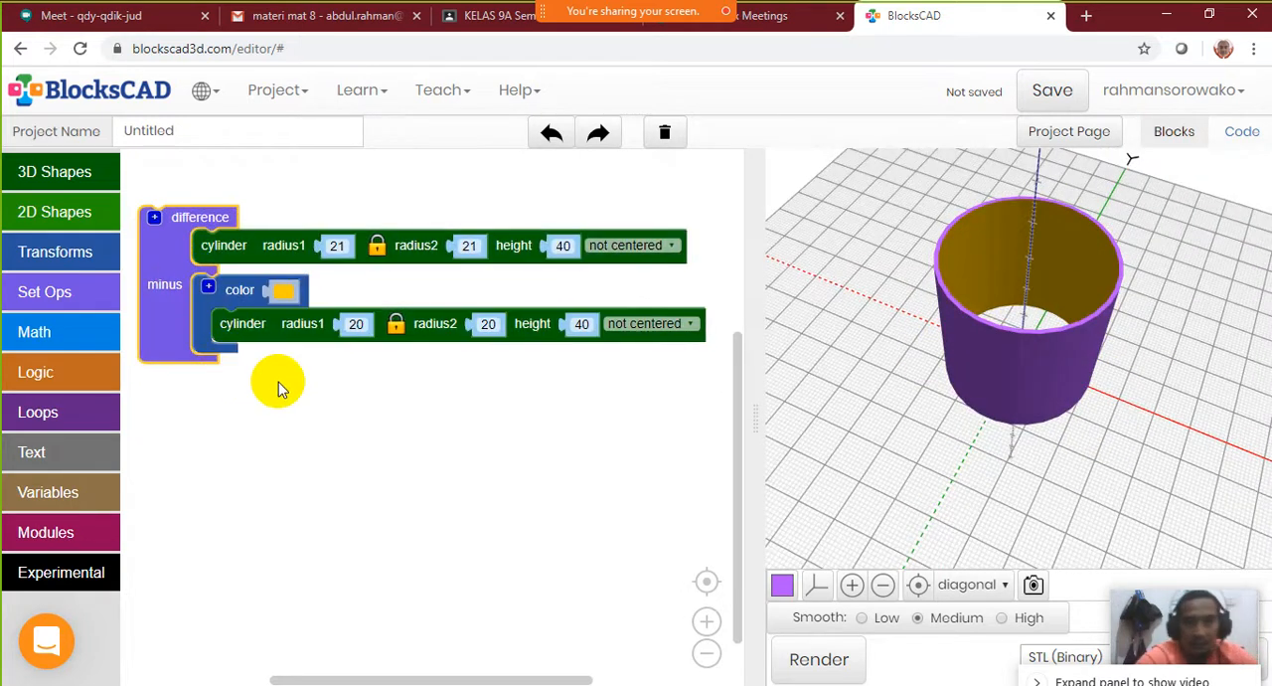
drag(1000, 285, 1039, 465)
click(919, 586)
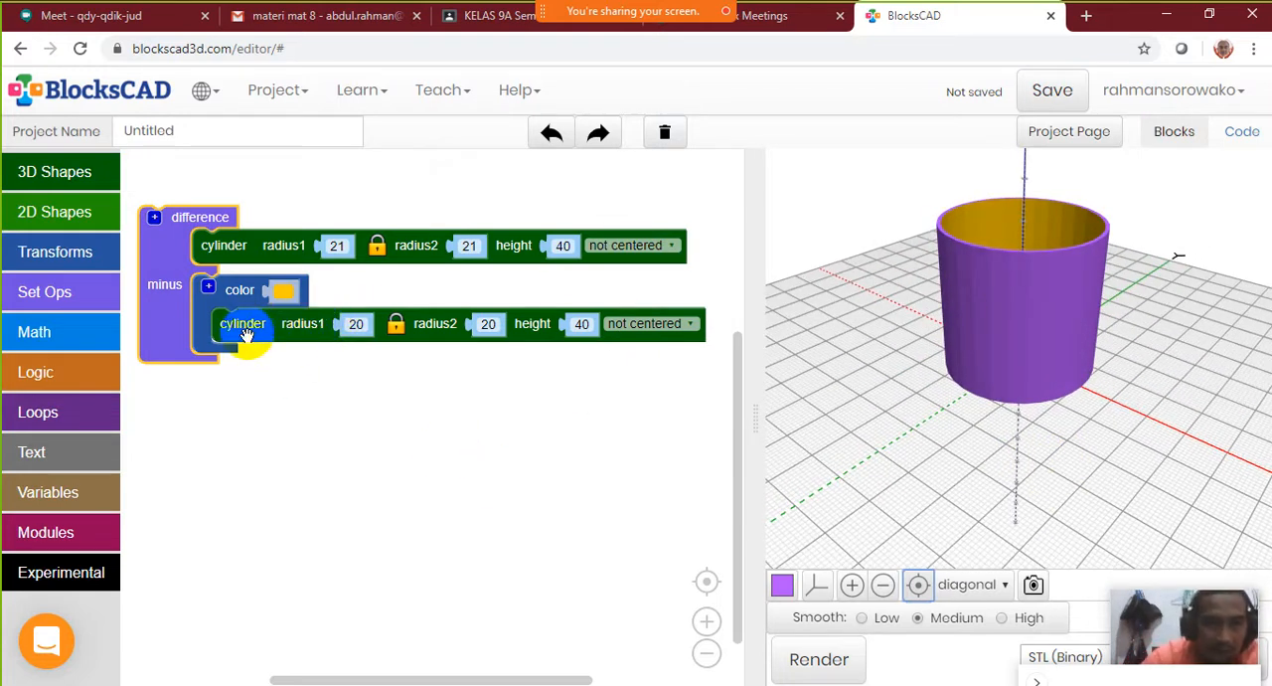
Take the yellow cylinder out of the difference block and wrap it in a translate block with Z set to 1
drag(247, 294, 256, 407)
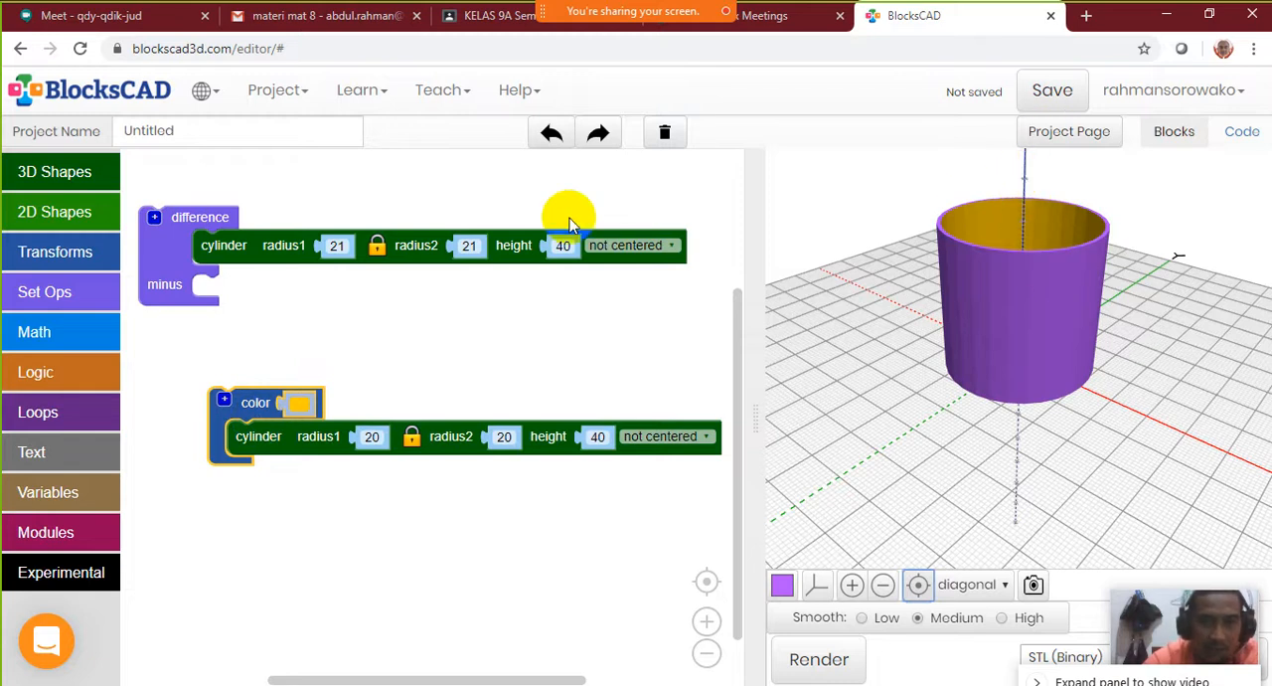
click(86, 257)
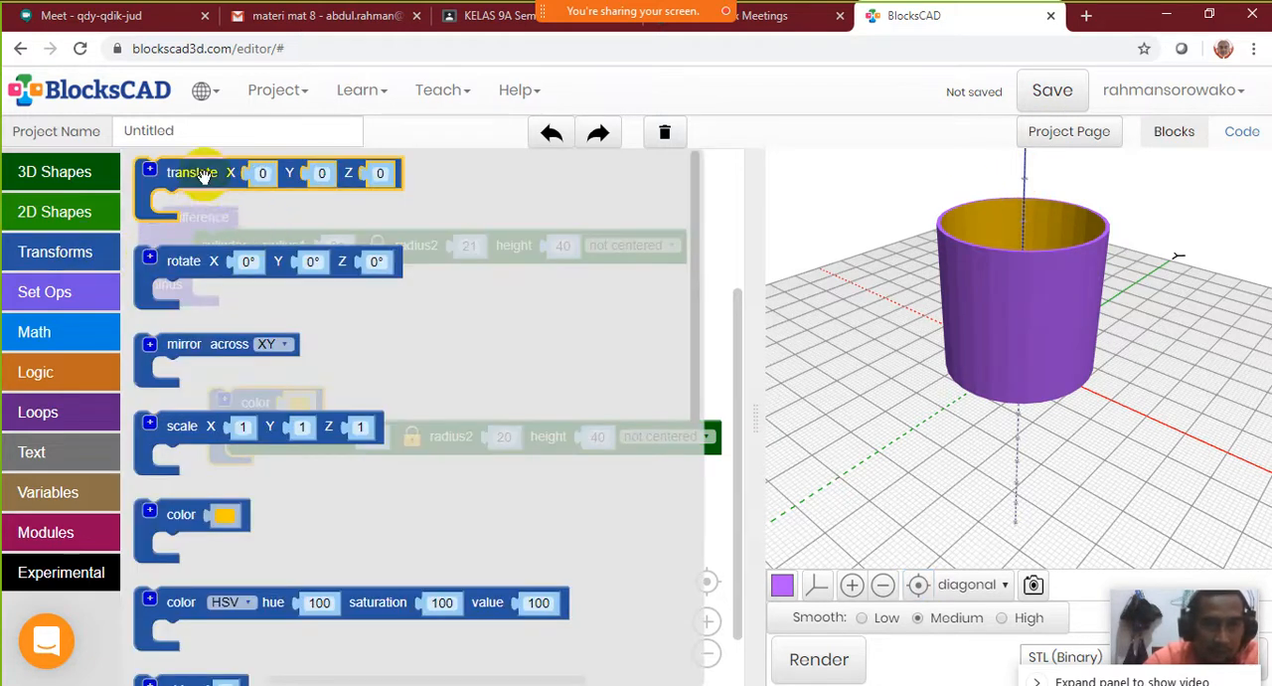
drag(203, 176, 267, 365)
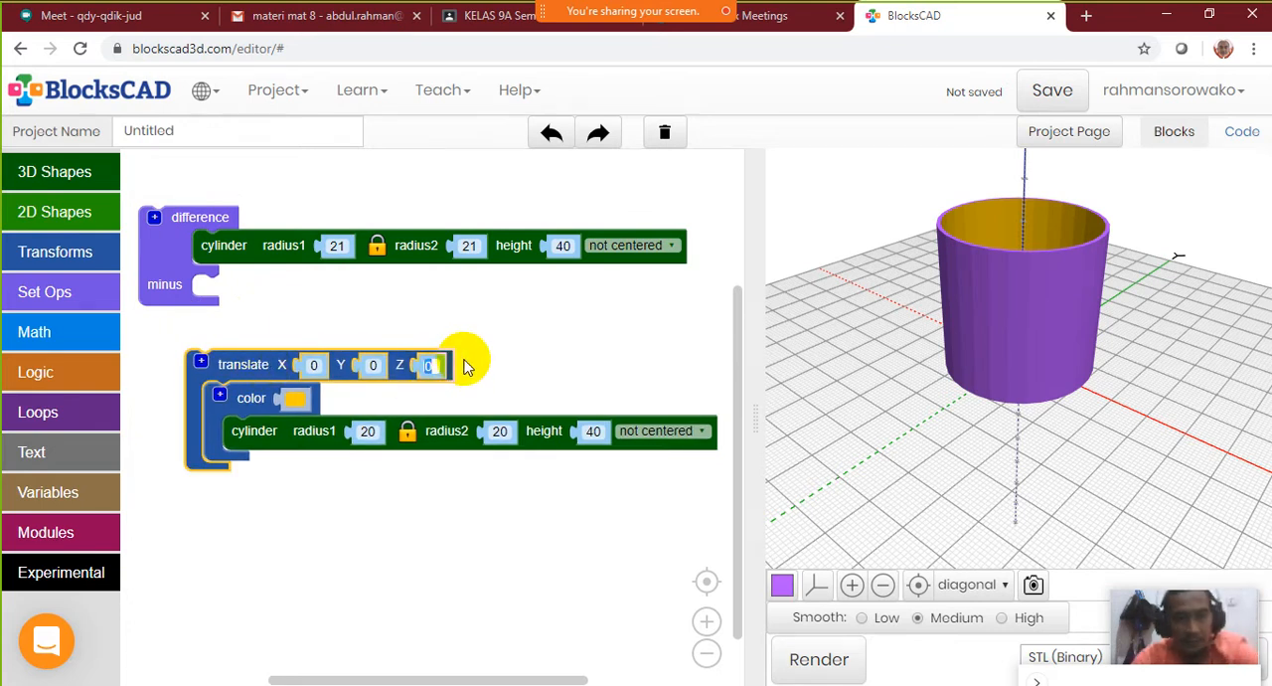
click(369, 505)
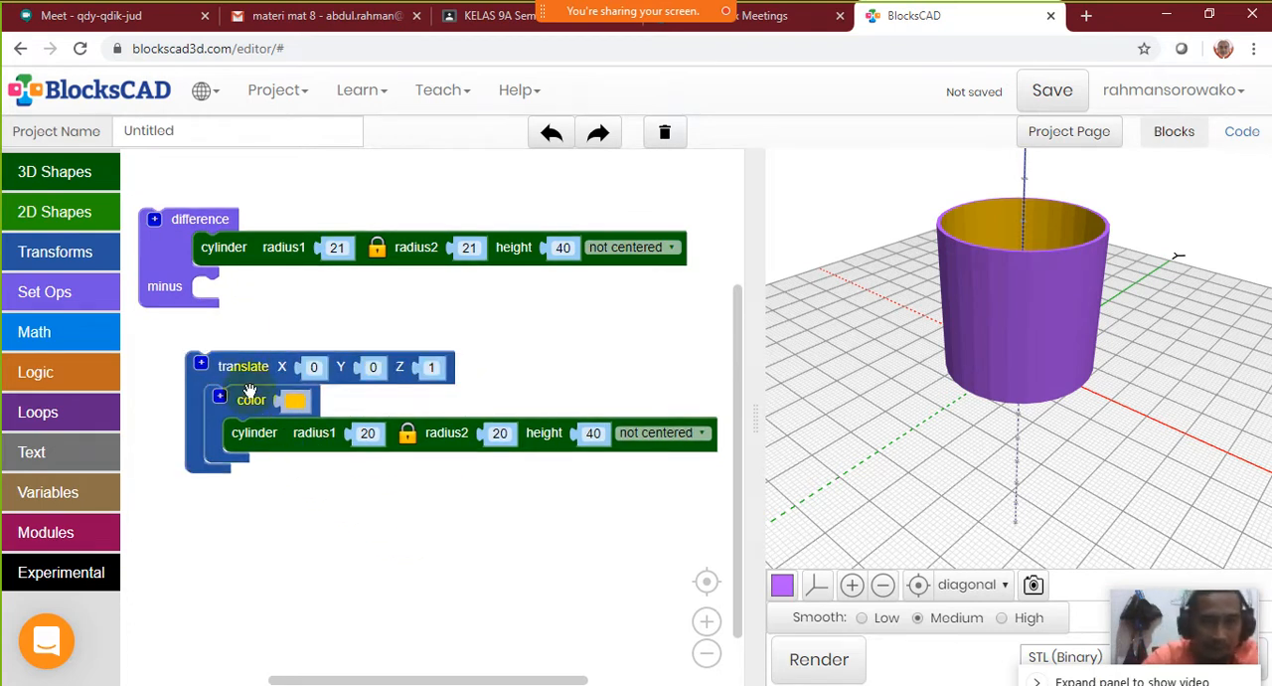
Subtract the translated yellow cylinder from the radius 21 cylinder, then render and inspect the cup from several angles
drag(257, 380, 270, 310)
click(821, 661)
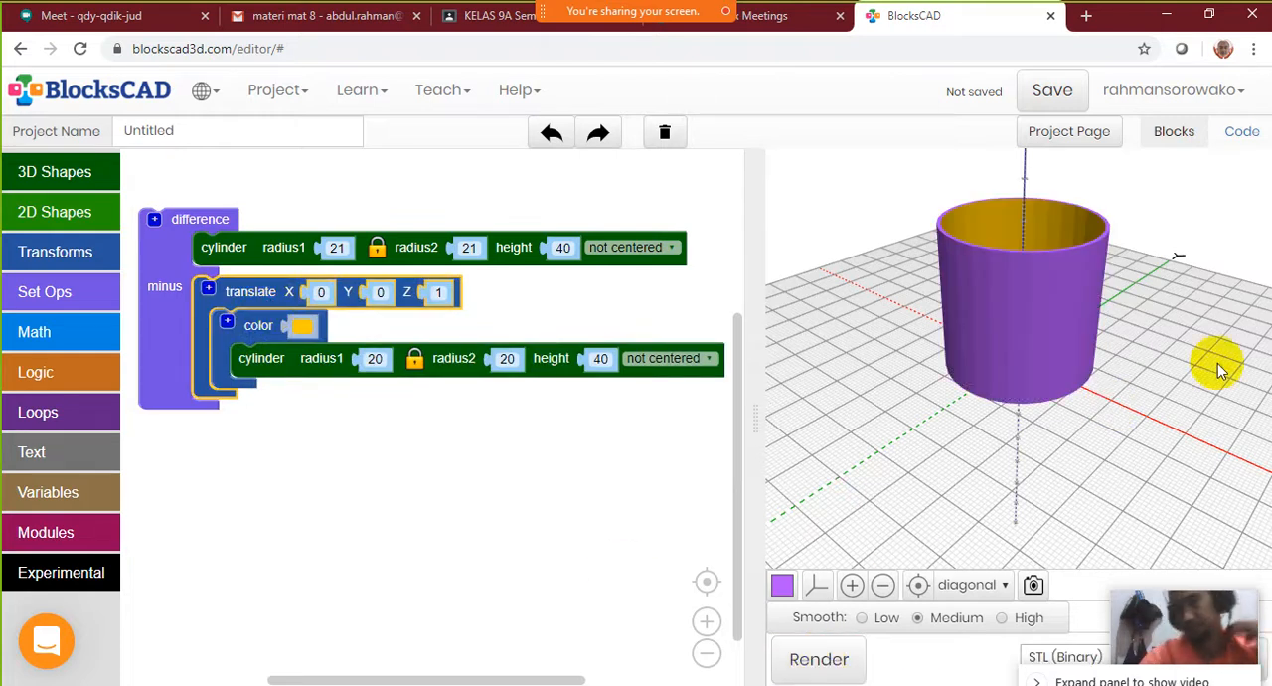
drag(1216, 364, 1034, 277)
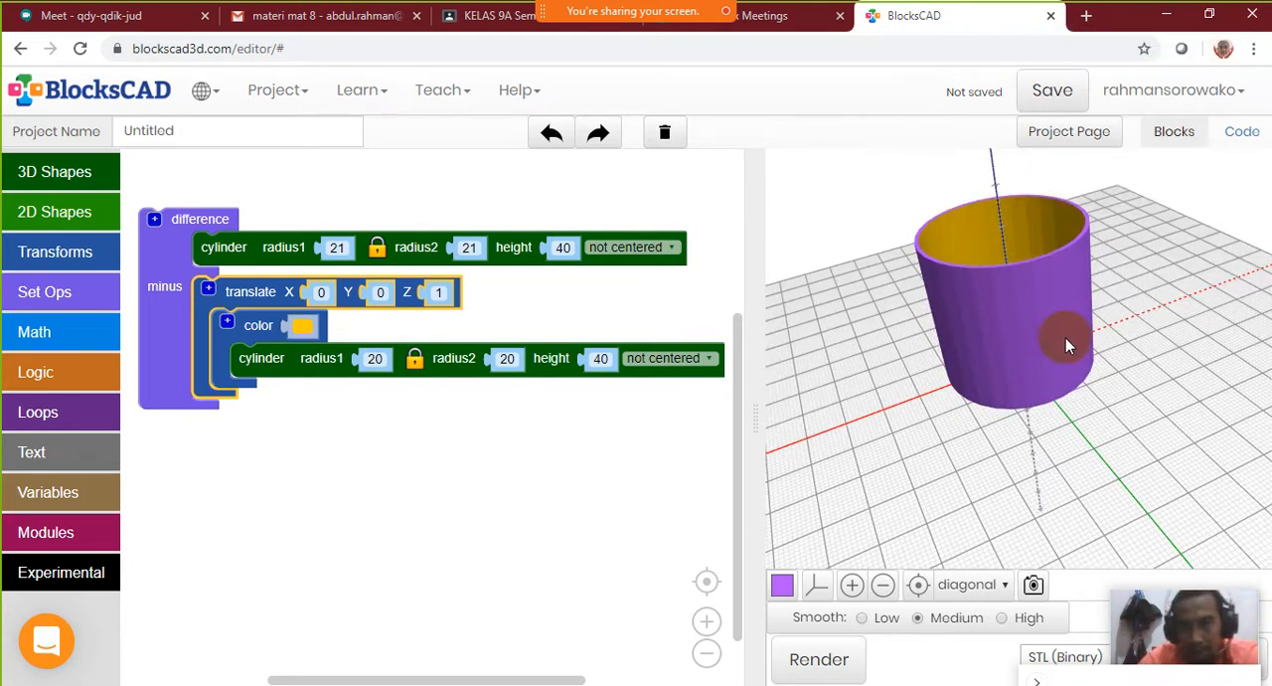
mouse_move(1051, 275)
mouse_down()
mouse_move(1028, 222)
mouse_move(1064, 284)
mouse_up()
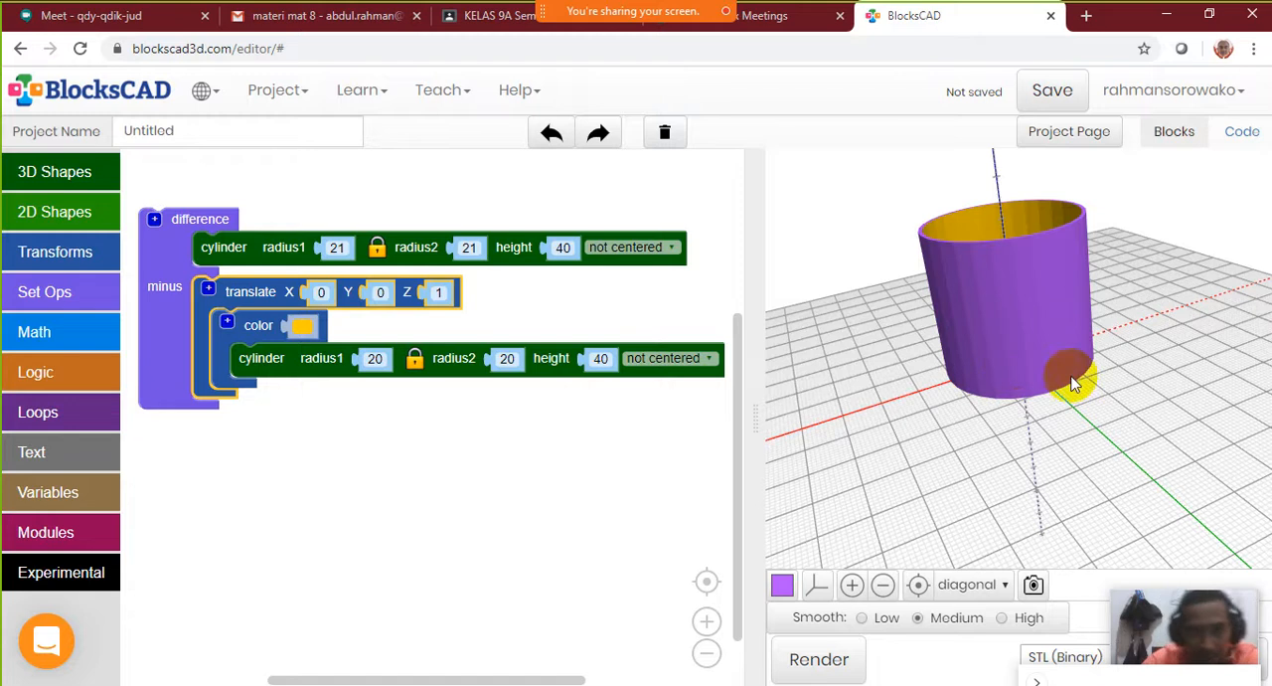
Unlink the two radii of the outer cylinder and set its radius2 to 20
click(379, 248)
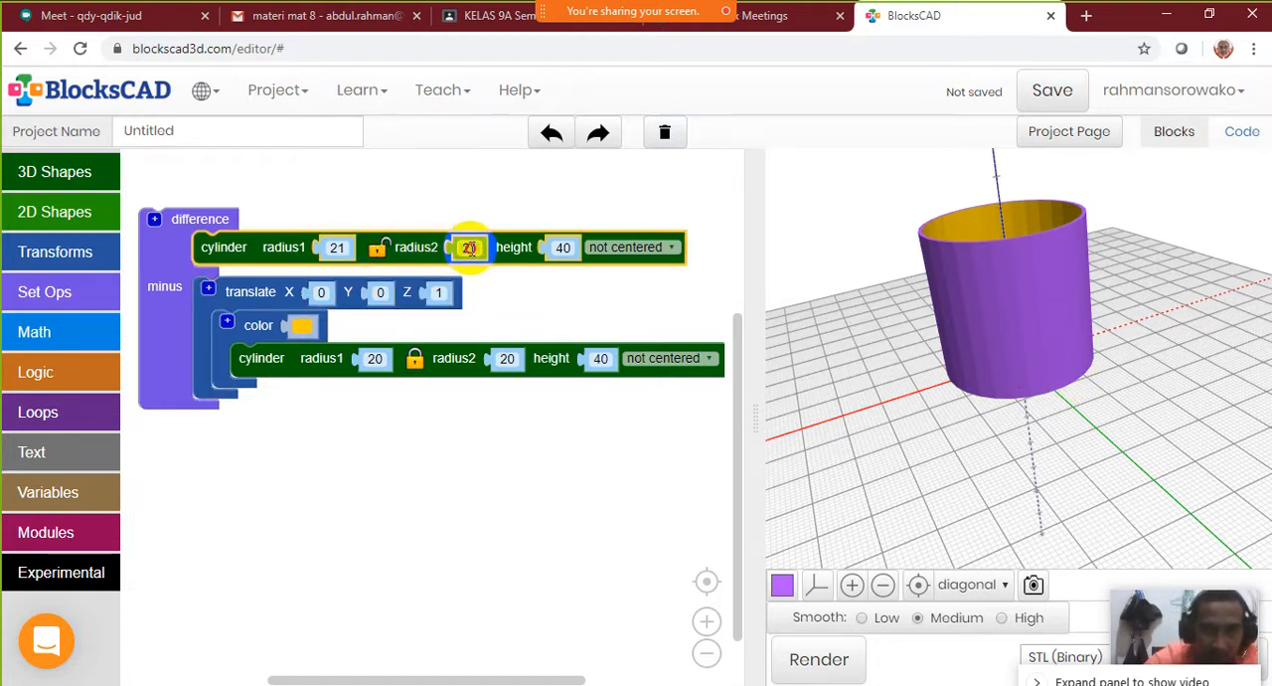
text(21)
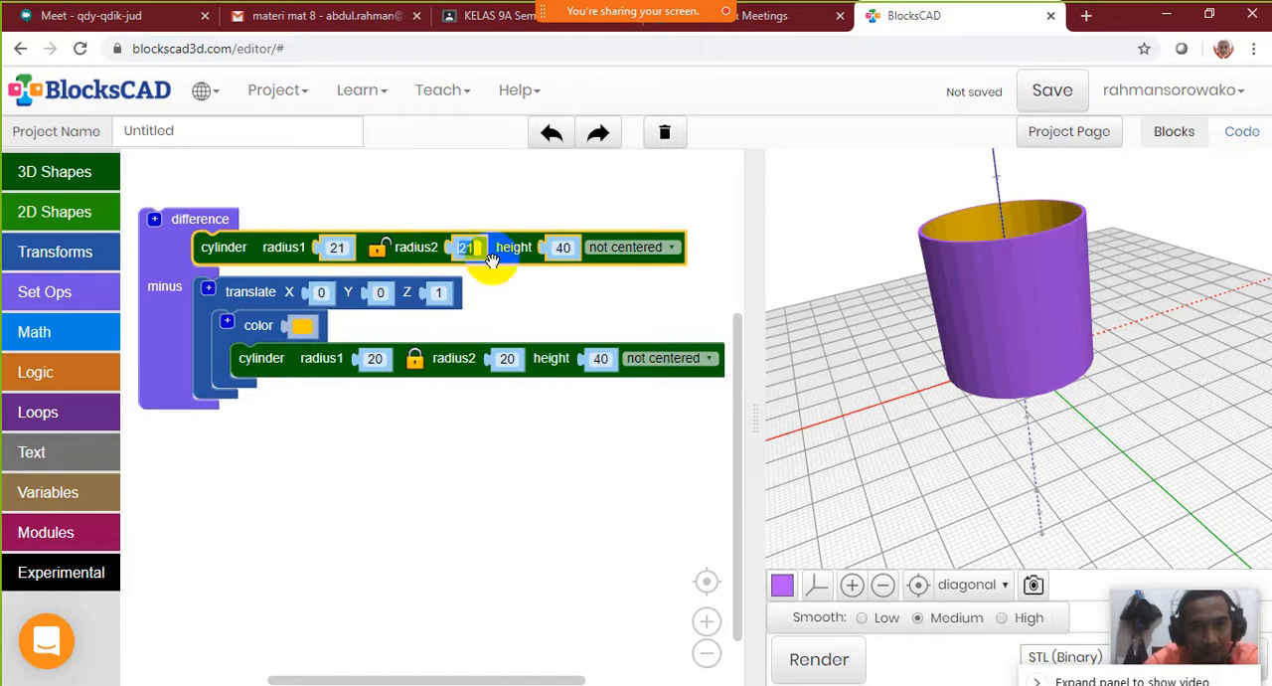
click(465, 247)
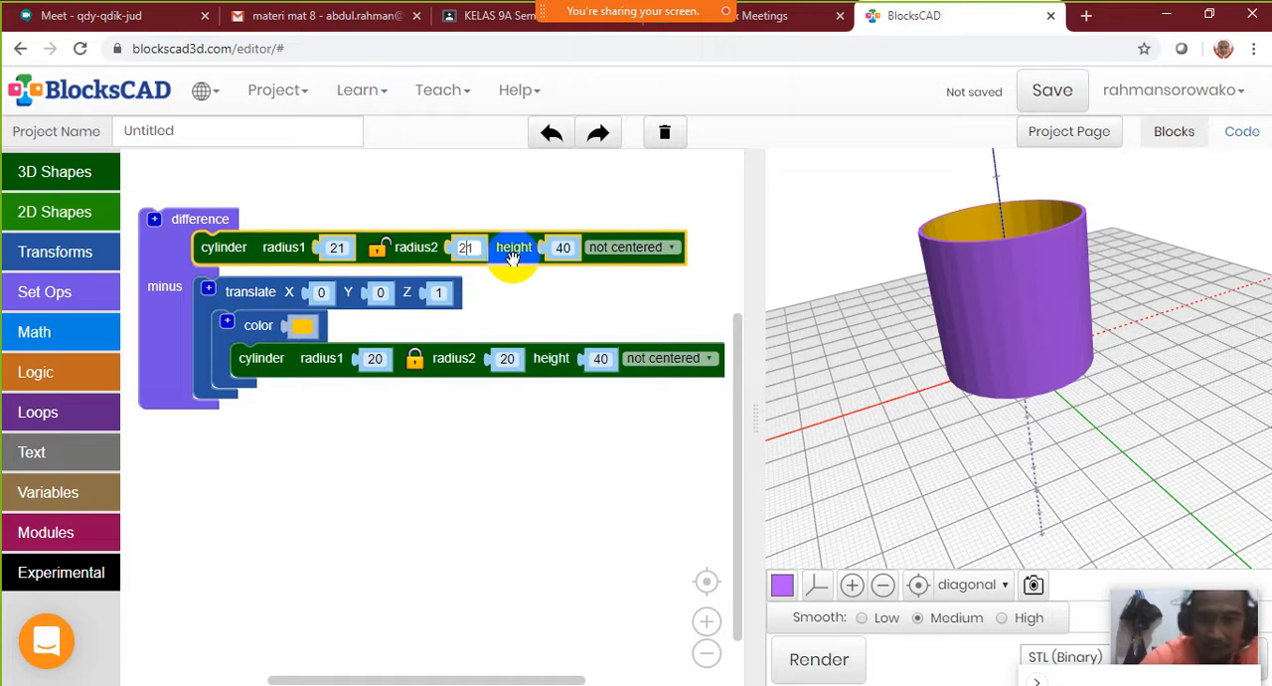
text(0)
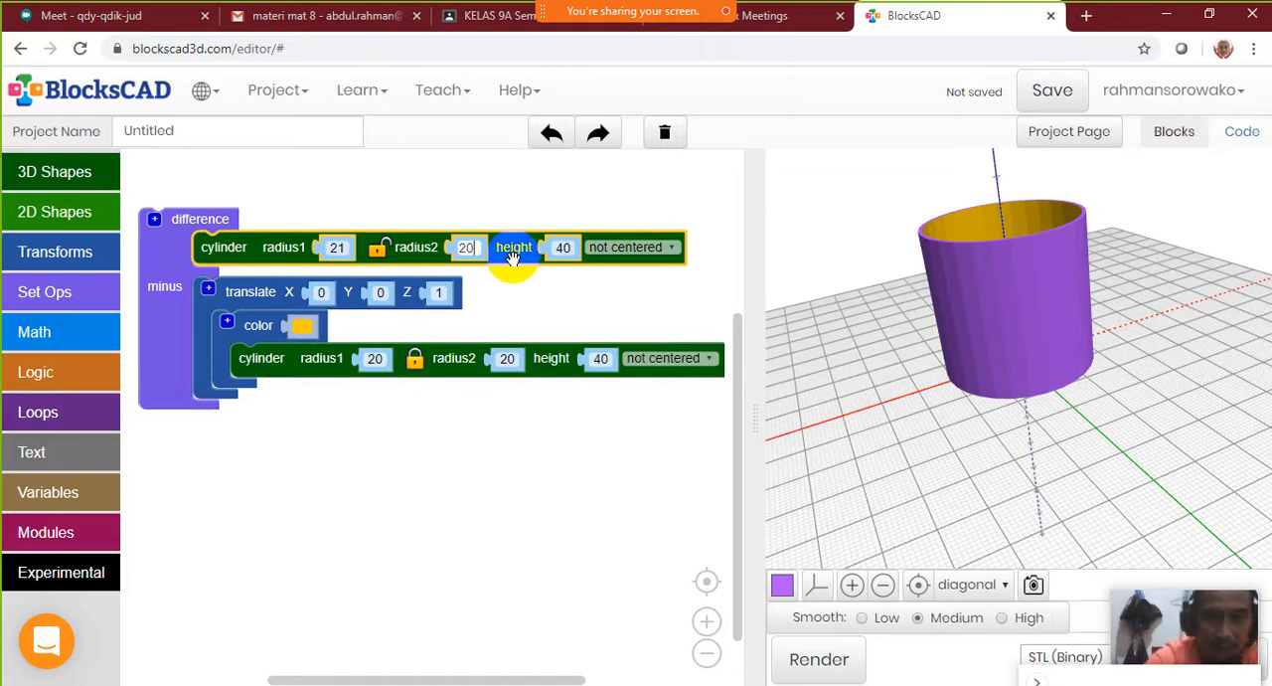
Unlink the yellow cylinder's radii, set its radius2 to 19, and render the tapered cup
click(414, 364)
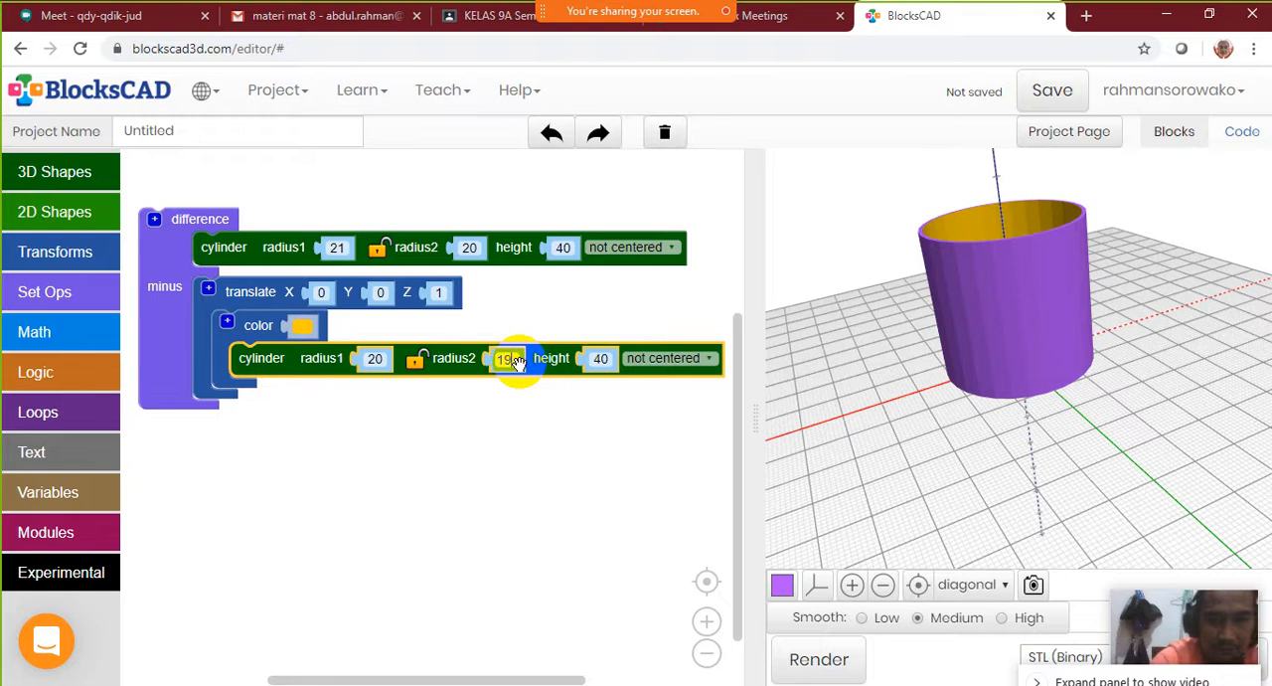
click(507, 359)
text(19)
click(500, 432)
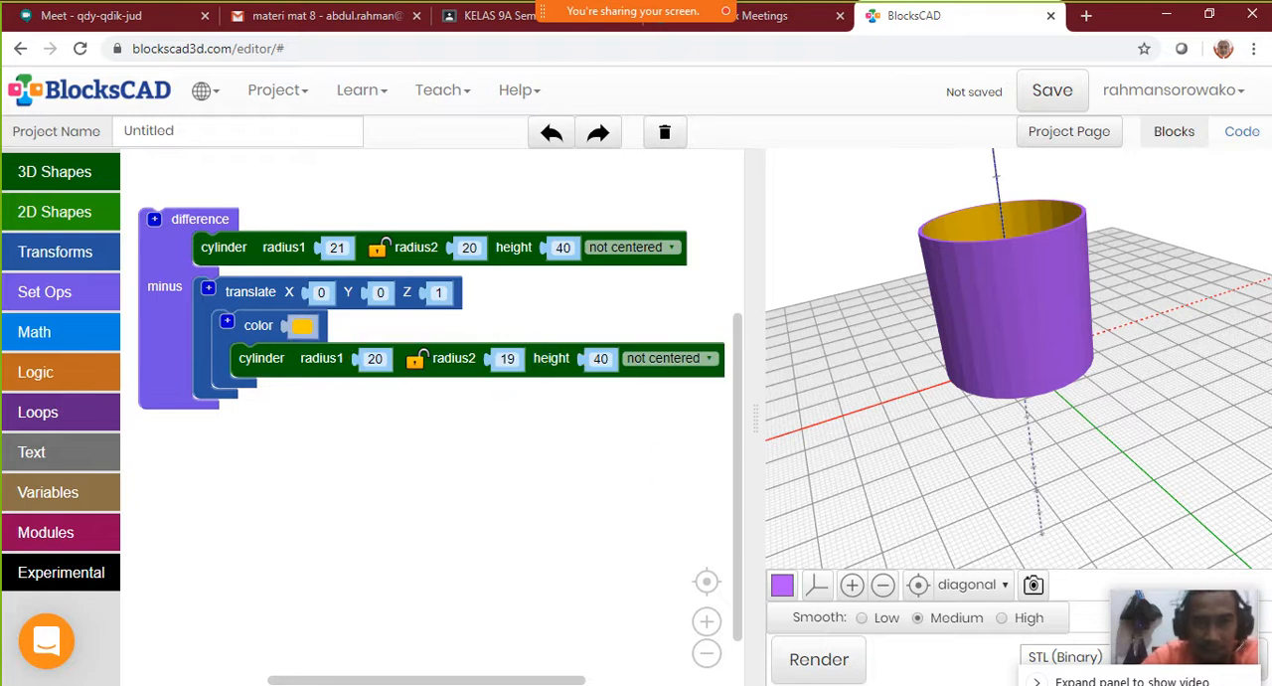
click(838, 666)
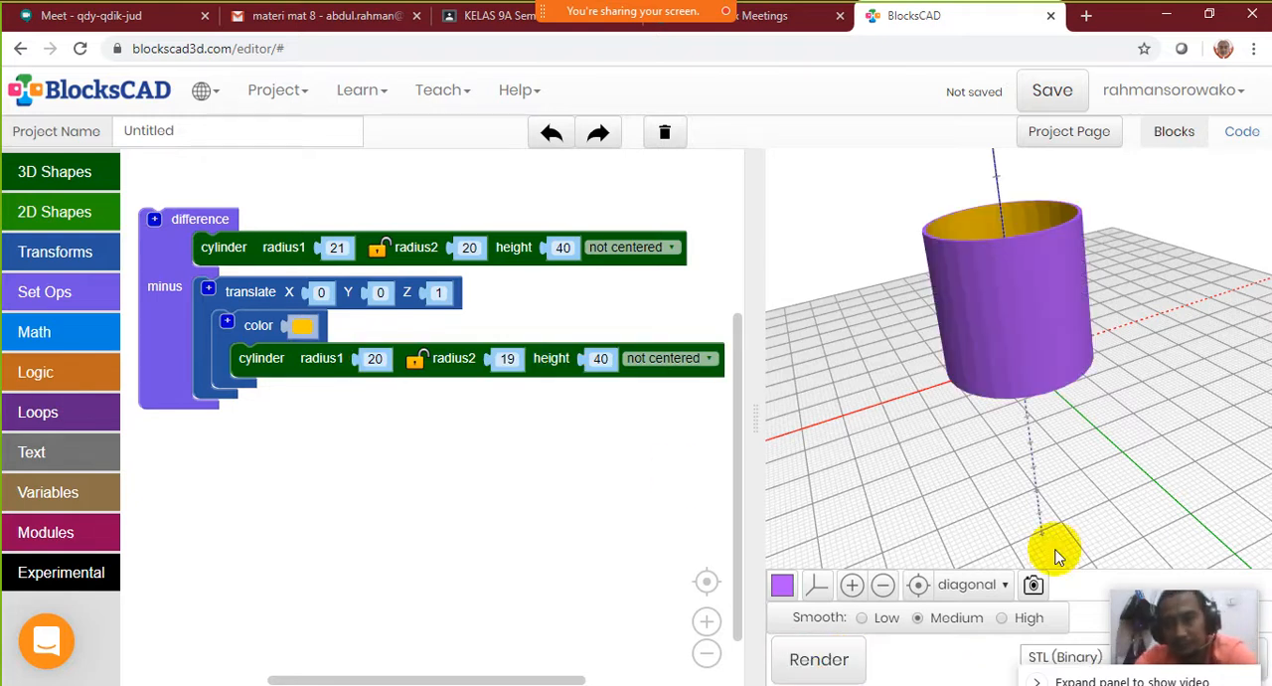
drag(1029, 321, 1052, 260)
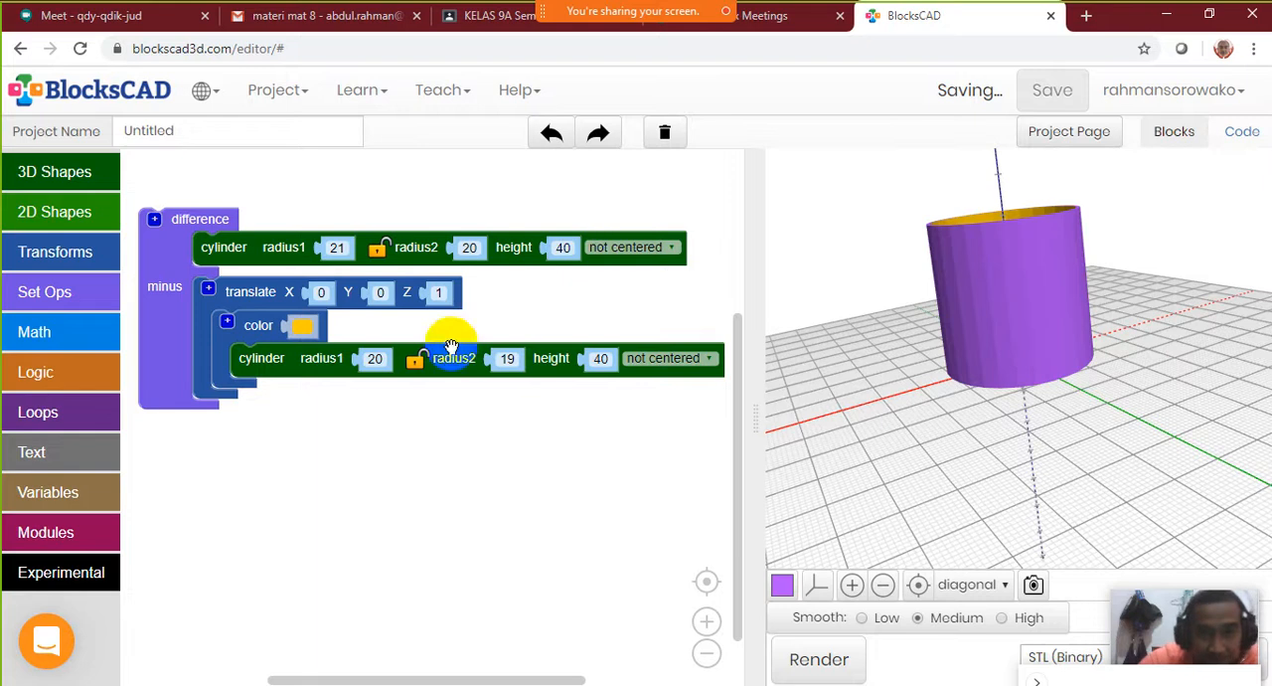
Try a stronger taper by setting radius2 to 15 on the outer cylinder and 14 on the yellow one, then render
click(481, 247)
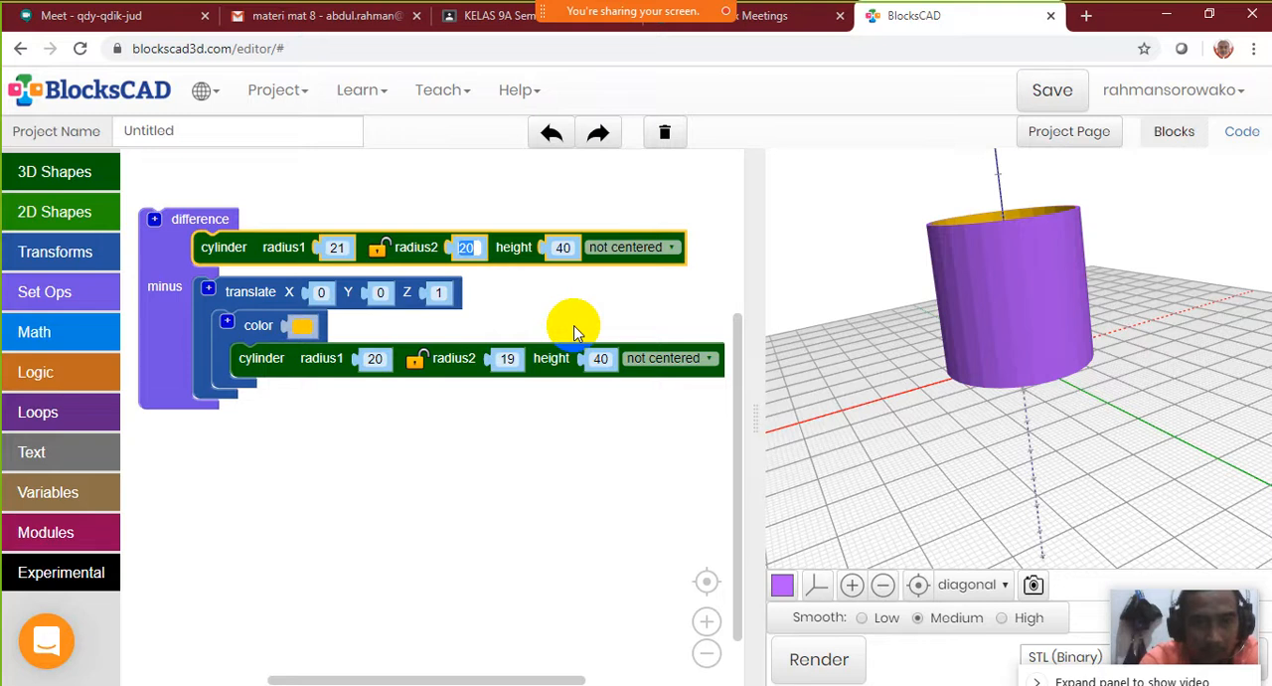
text(15)
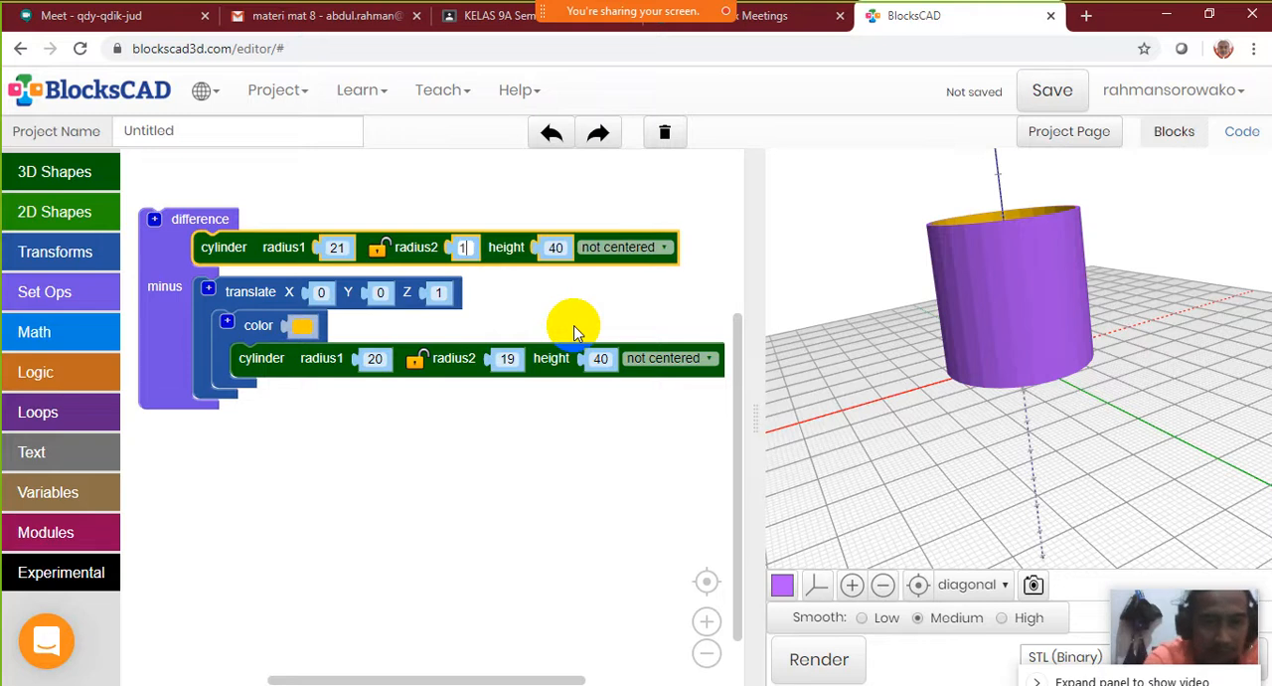
click(506, 357)
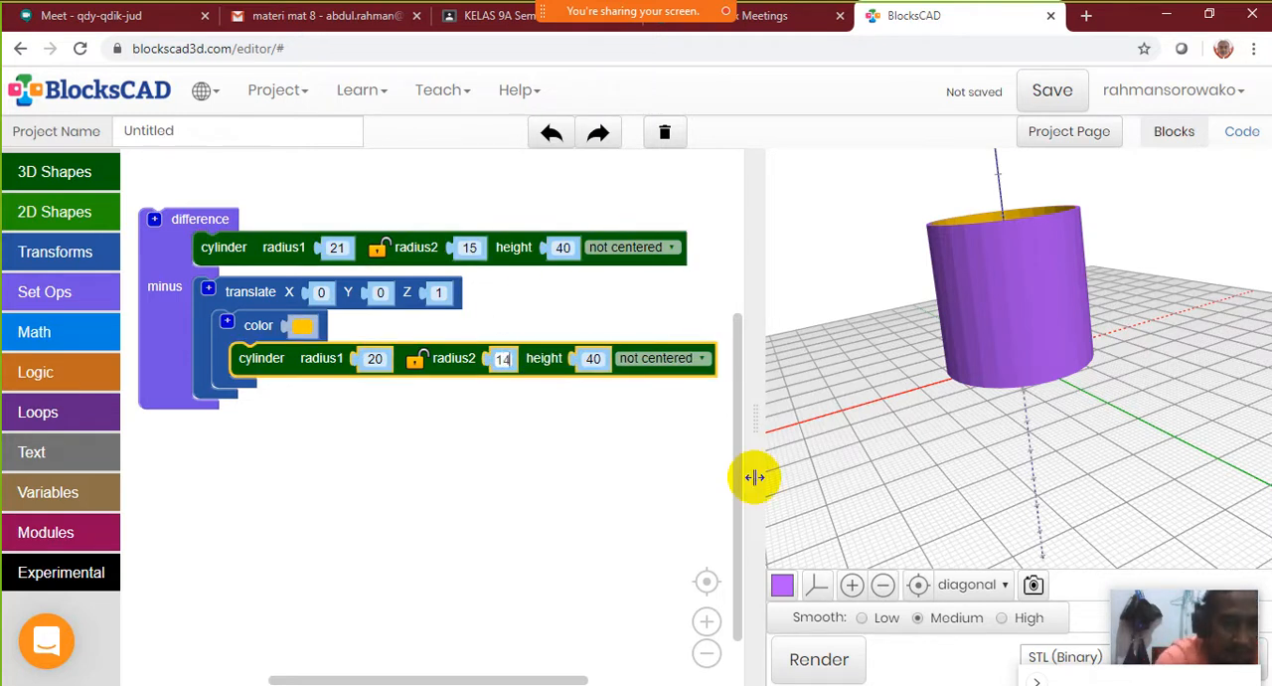
text(14)
click(541, 440)
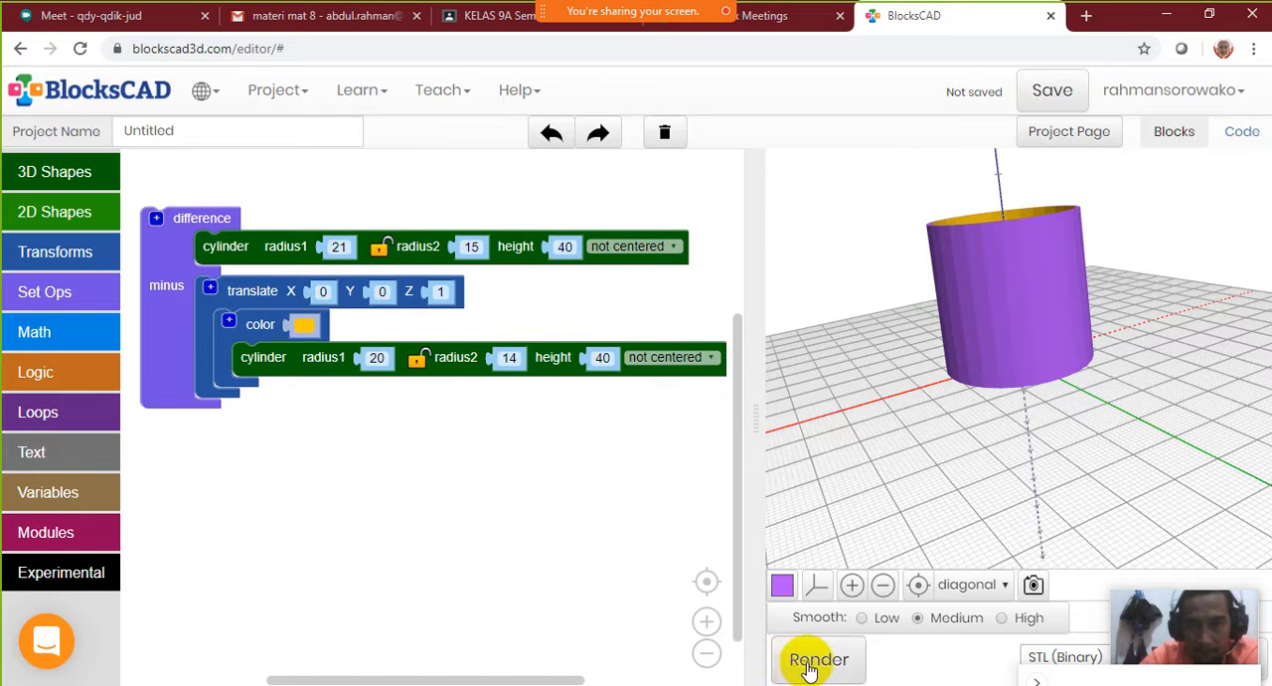
click(813, 660)
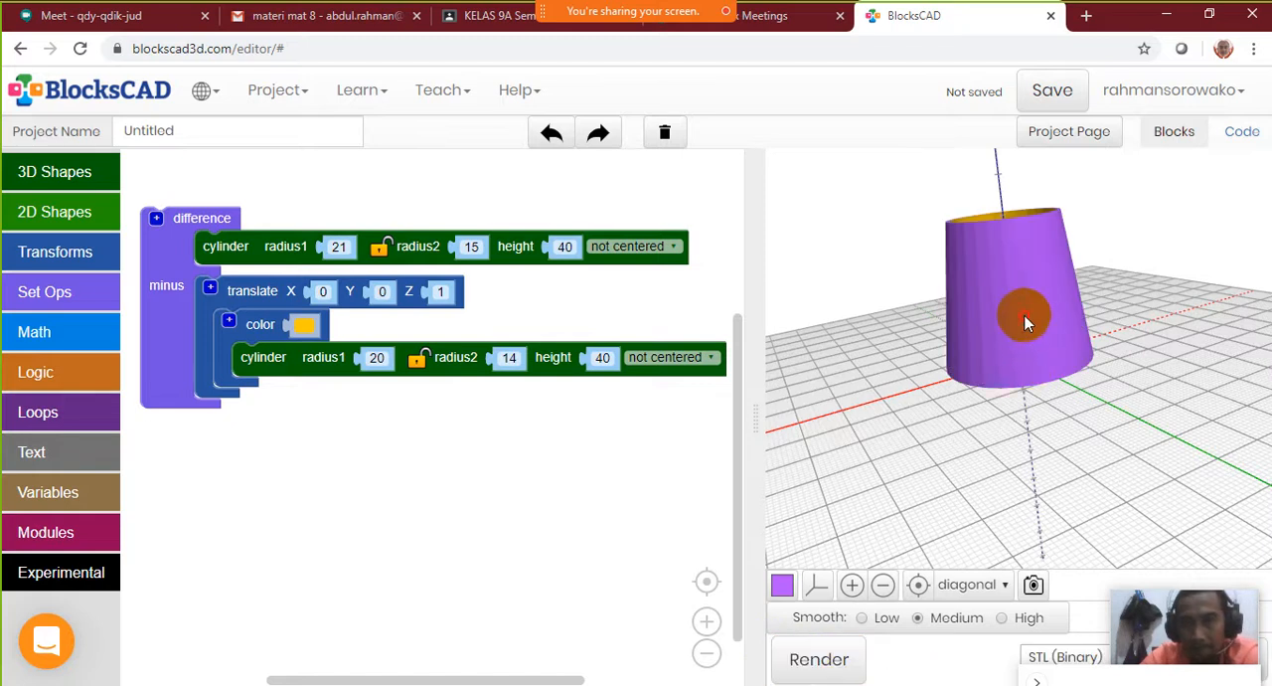
drag(1027, 318, 1077, 282)
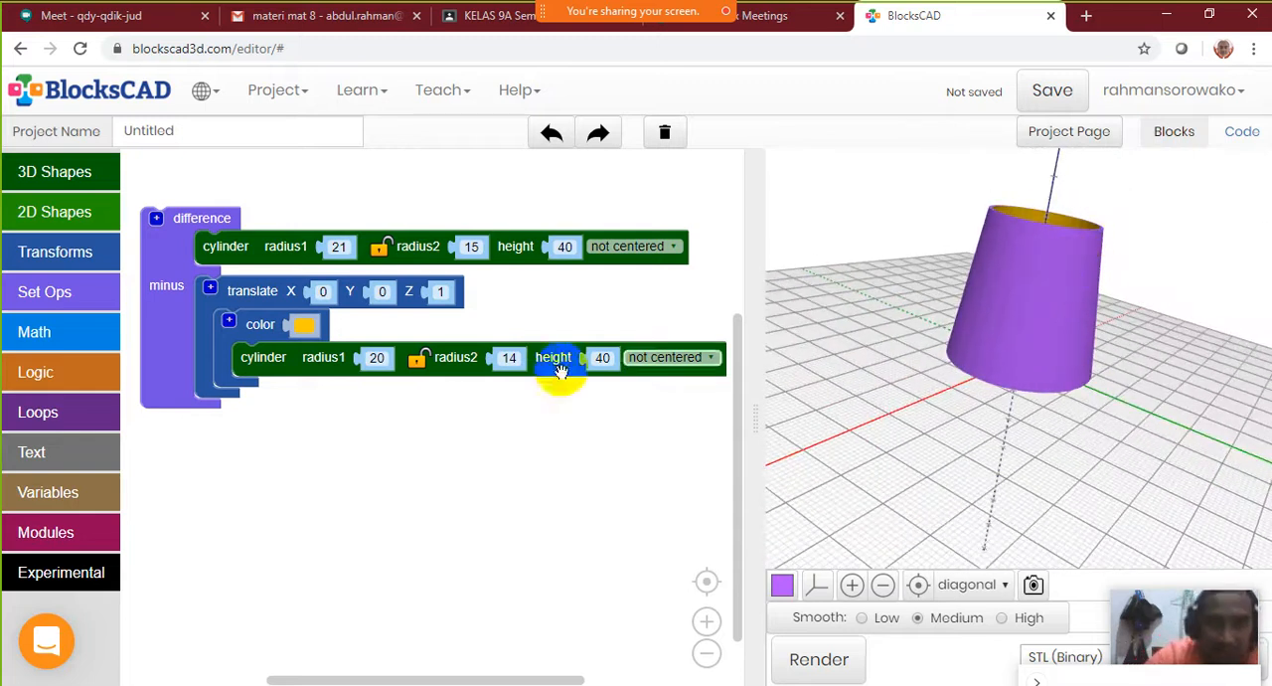
Set radius2 to 10 on the outer cylinder and 9 on the yellow cylinder, then render and inspect the cup
click(473, 246)
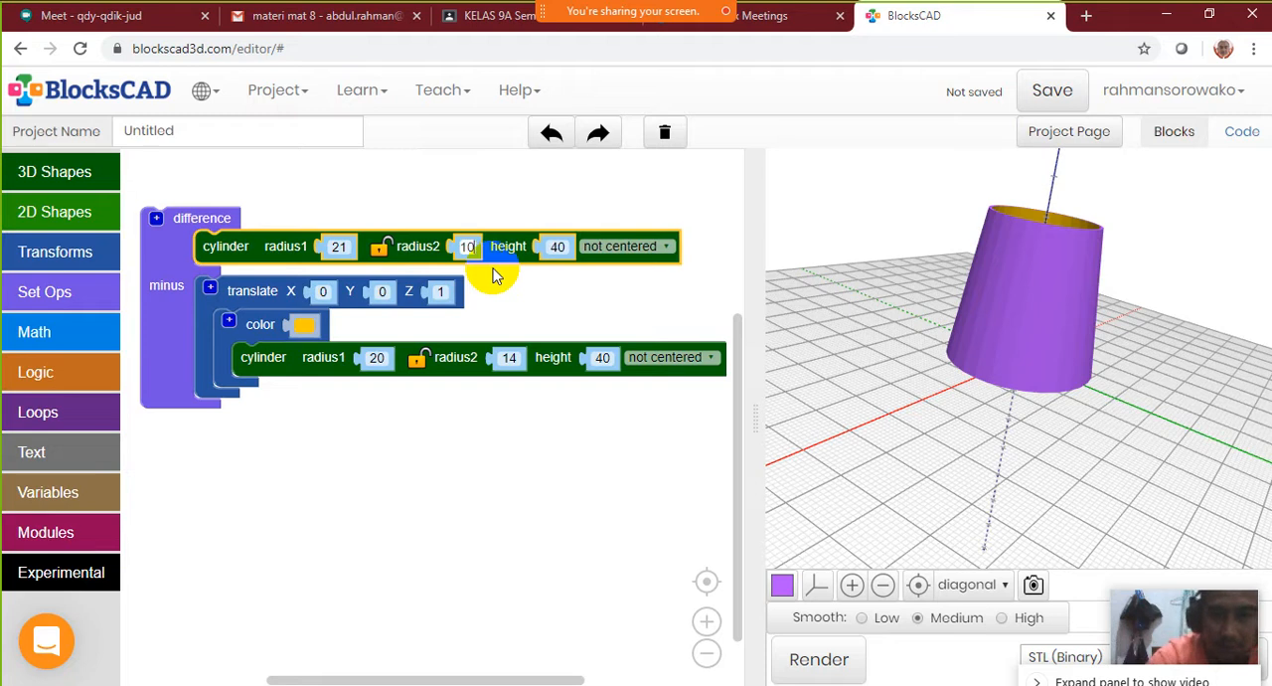
click(508, 358)
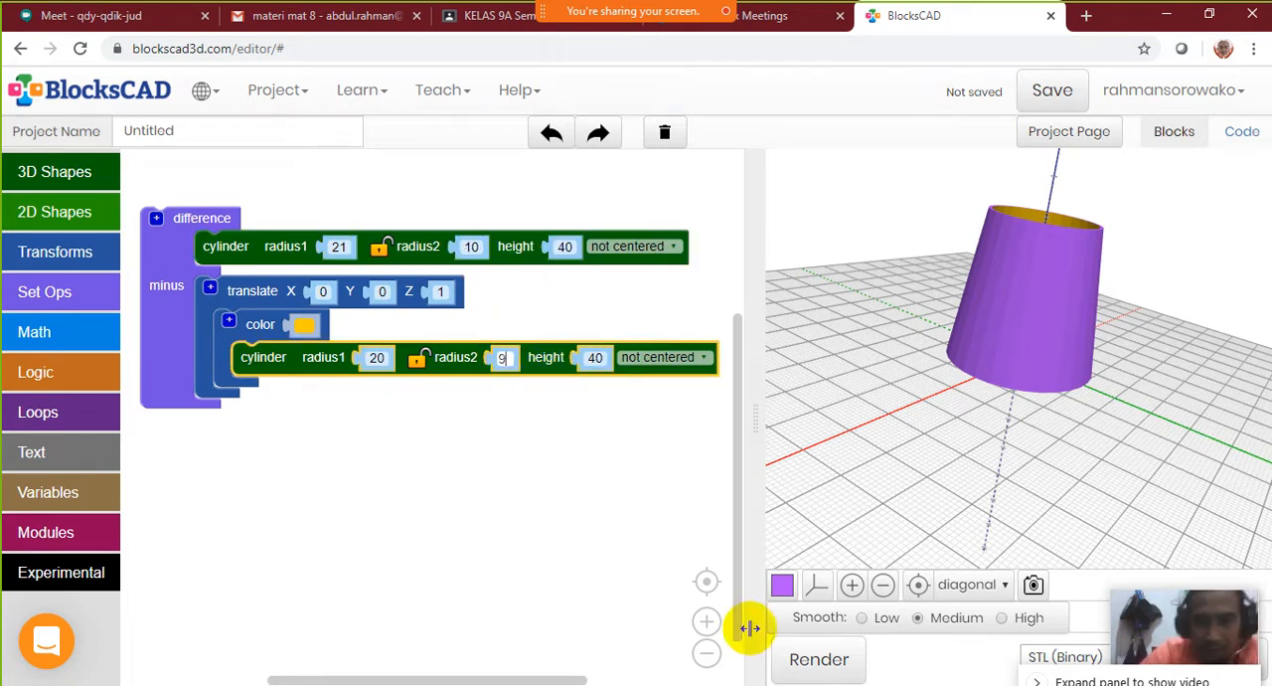
click(818, 659)
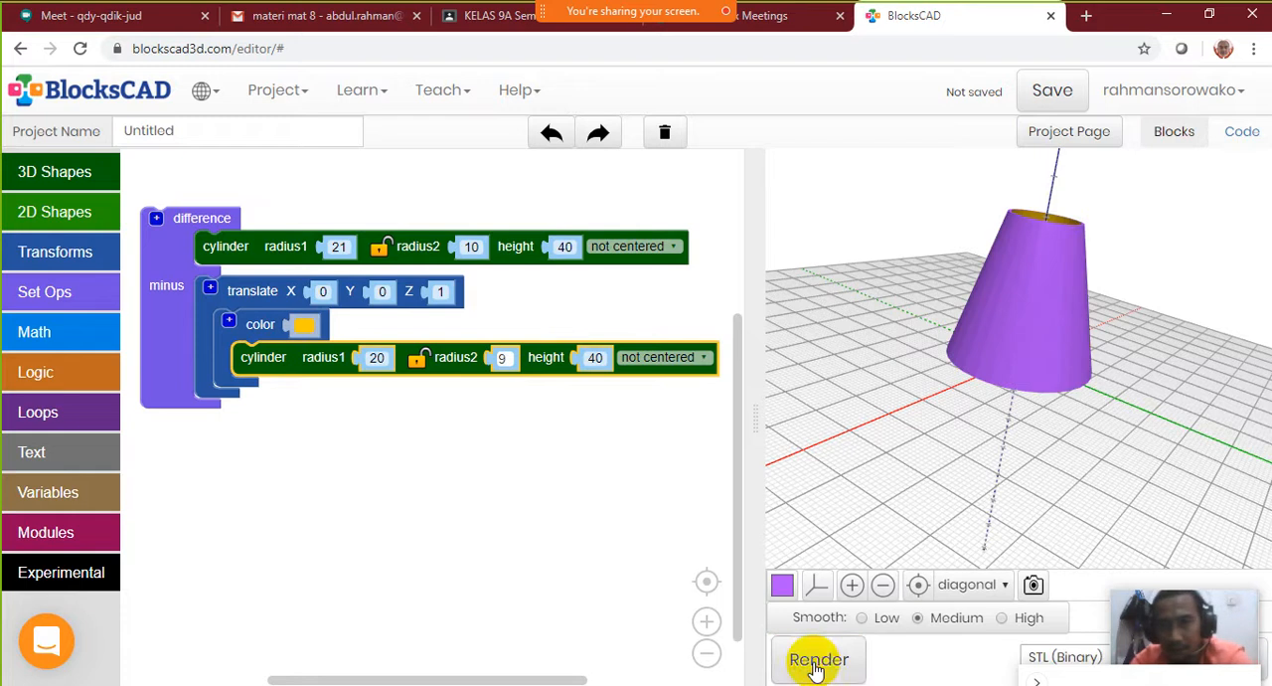
mouse_move(1060, 379)
mouse_down()
mouse_move(1040, 484)
mouse_move(1031, 340)
mouse_move(952, 460)
mouse_move(1065, 378)
mouse_move(1098, 407)
mouse_move(1048, 298)
mouse_move(1058, 371)
mouse_move(1068, 304)
mouse_move(1038, 351)
mouse_move(1102, 474)
mouse_move(1014, 285)
mouse_move(1065, 312)
mouse_move(1119, 398)
mouse_move(1072, 370)
mouse_up()
drag(999, 356, 1035, 284)
Move the cup's difference block higher in the workspace and disable it
drag(159, 243, 179, 213)
right_click(176, 210)
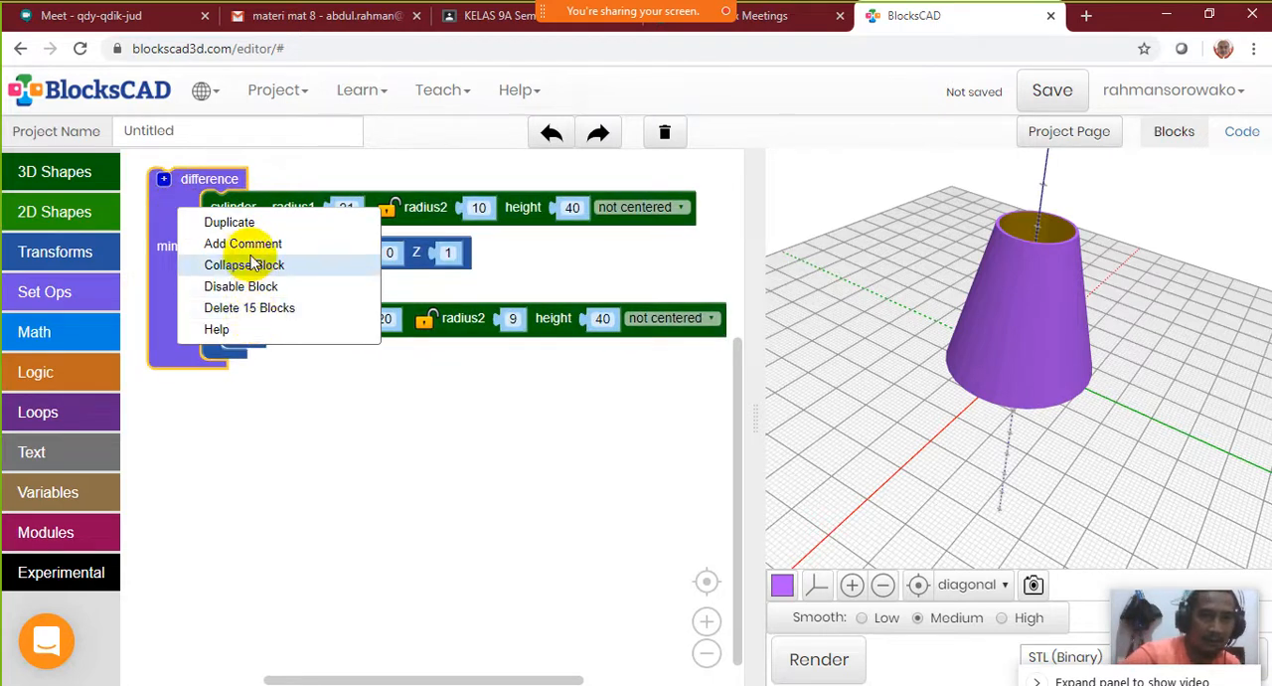
click(264, 290)
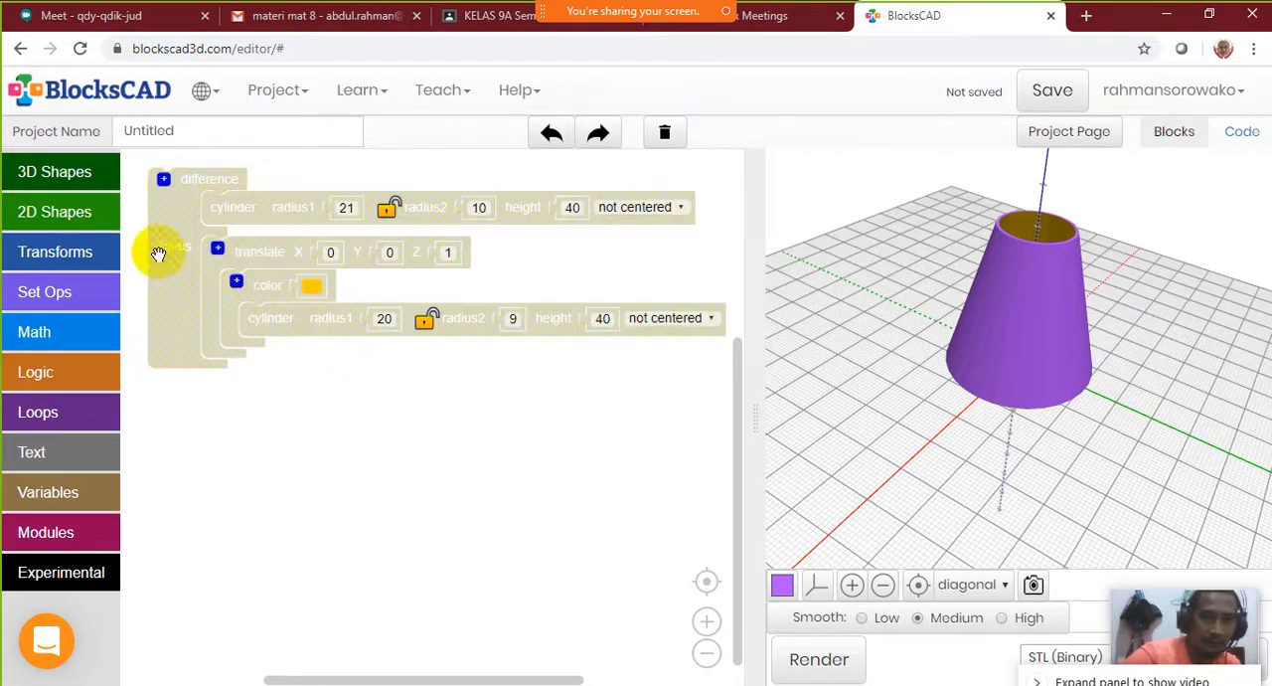
Add a cube block and a sphere block with default sizes below the disabled cup
click(87, 174)
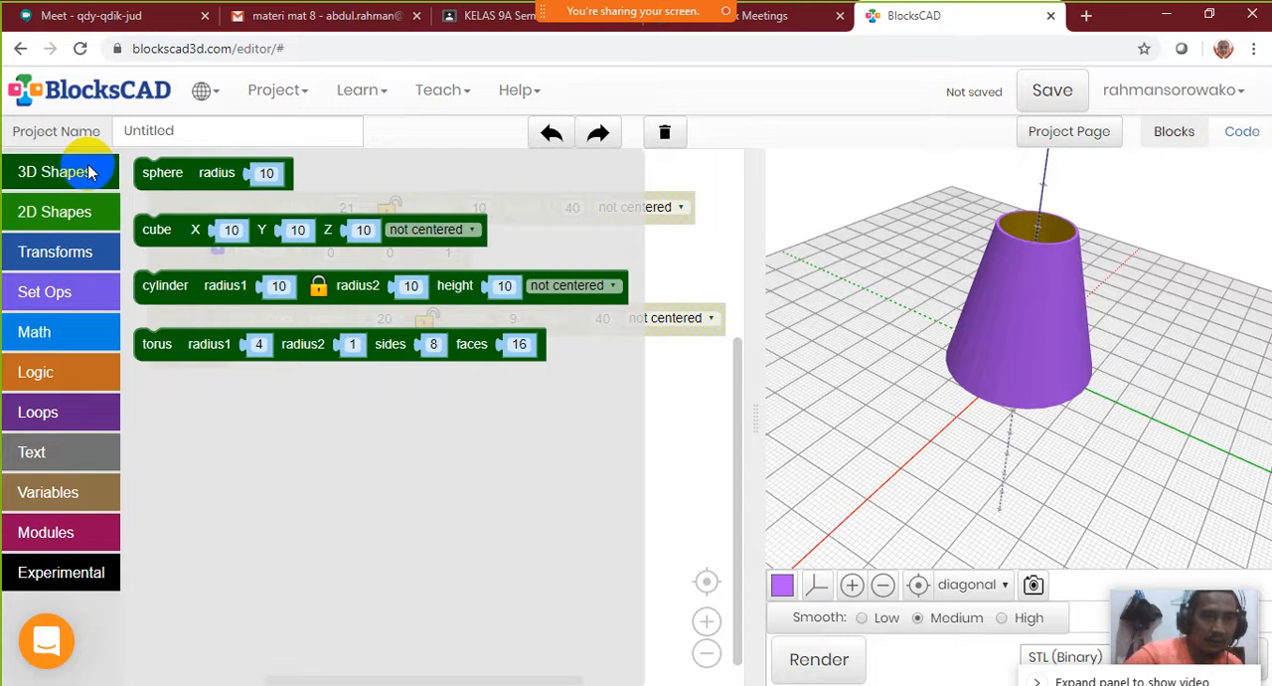
click(159, 175)
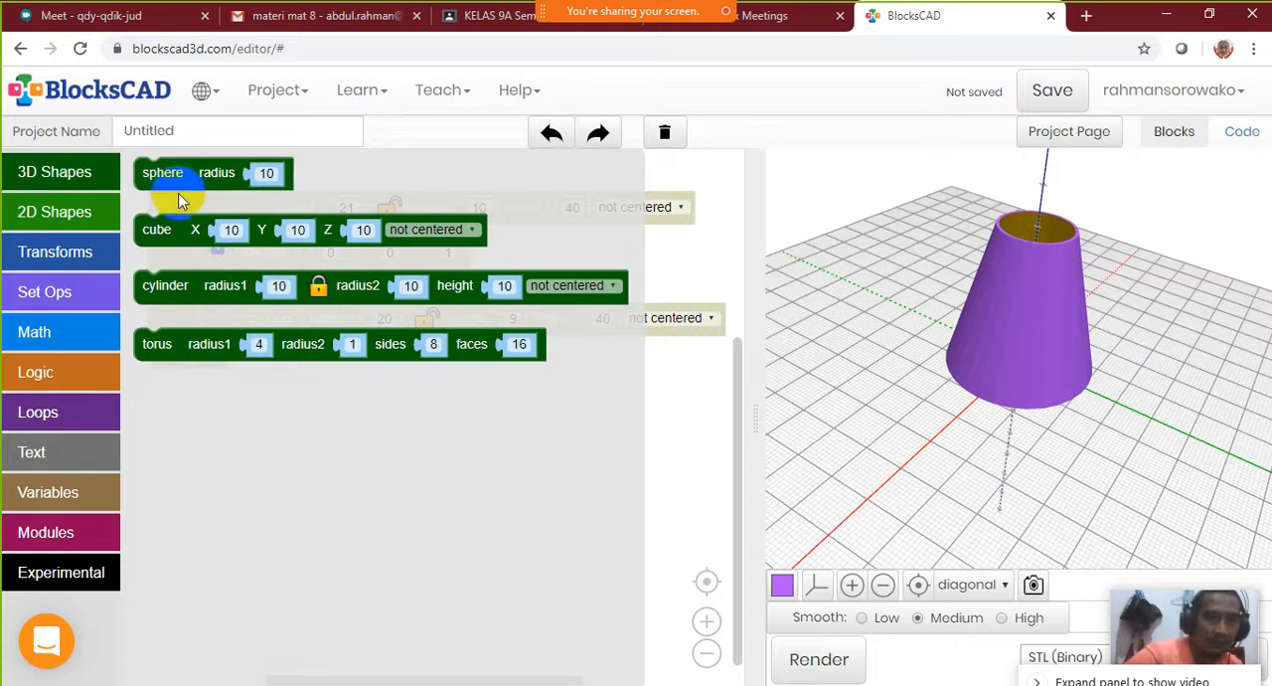
drag(168, 230, 211, 447)
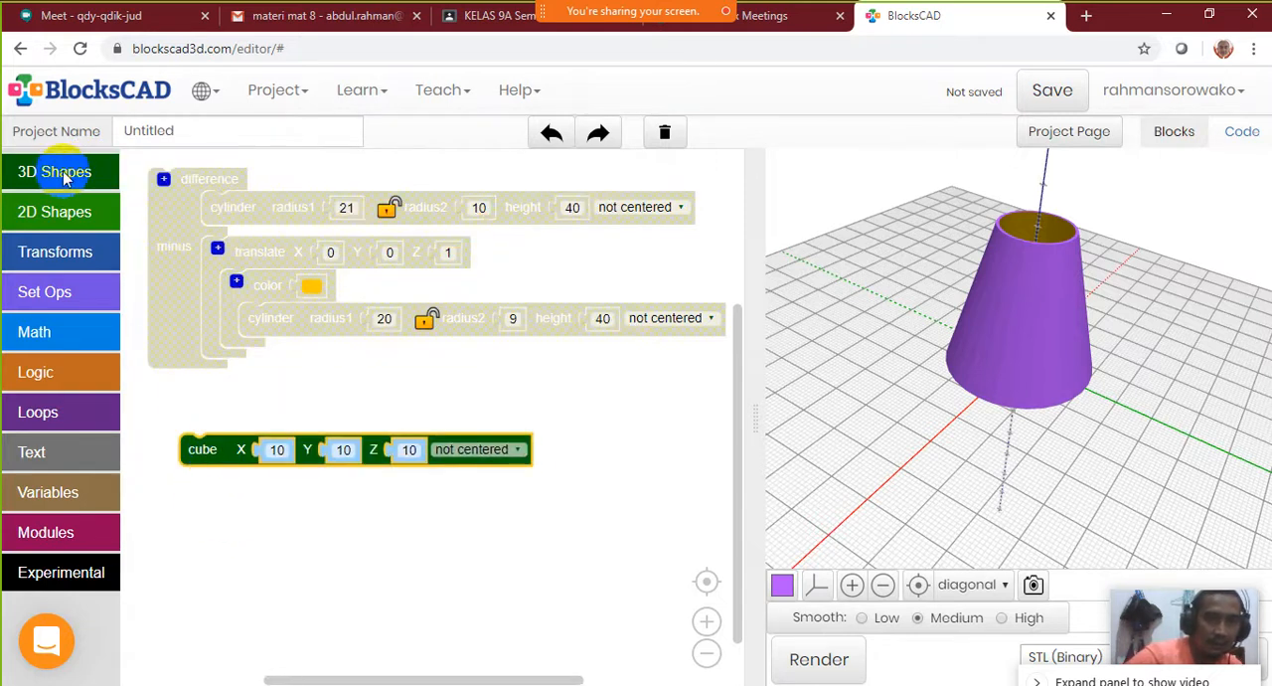
click(65, 177)
drag(162, 170, 241, 524)
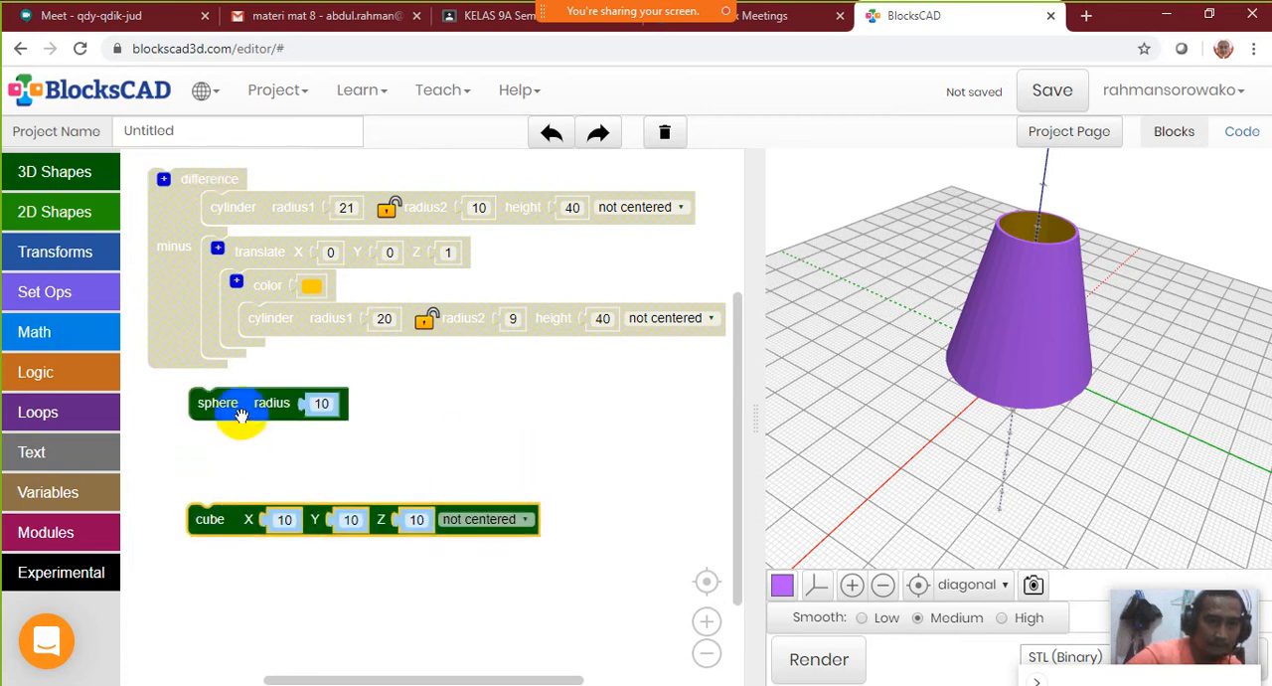
drag(240, 416, 251, 444)
Add a difference block that subtracts the cube from the sphere and render it
click(80, 254)
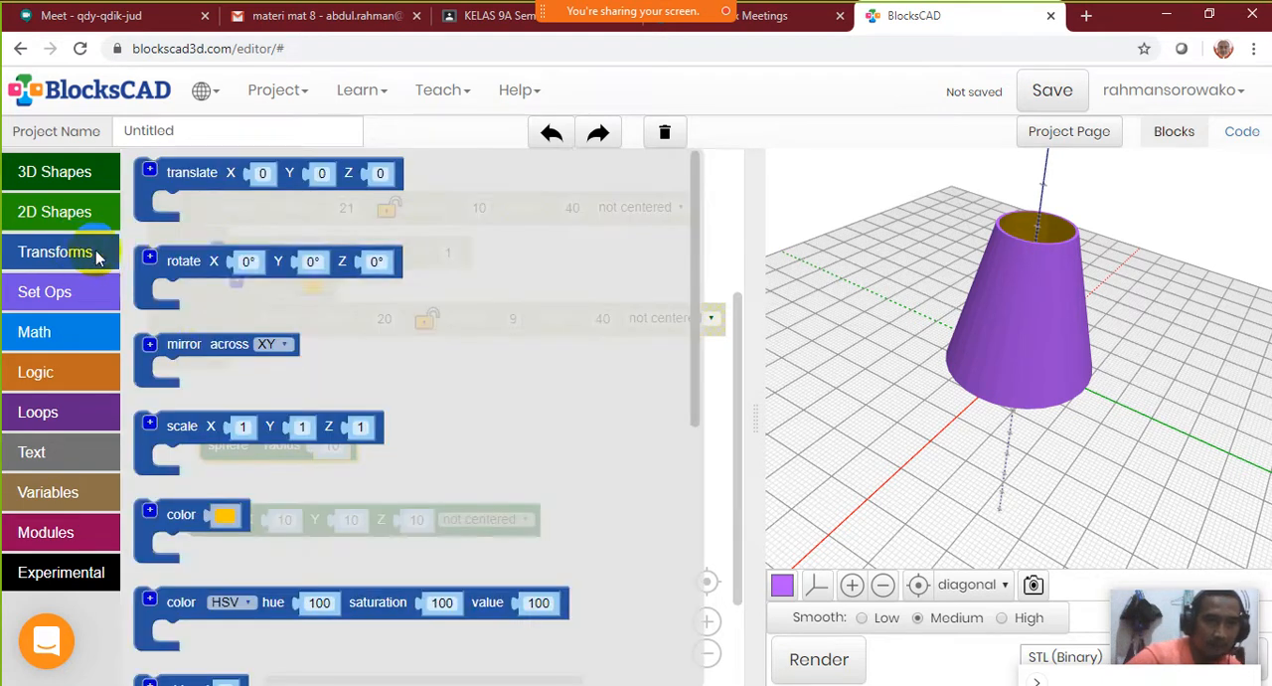
click(197, 336)
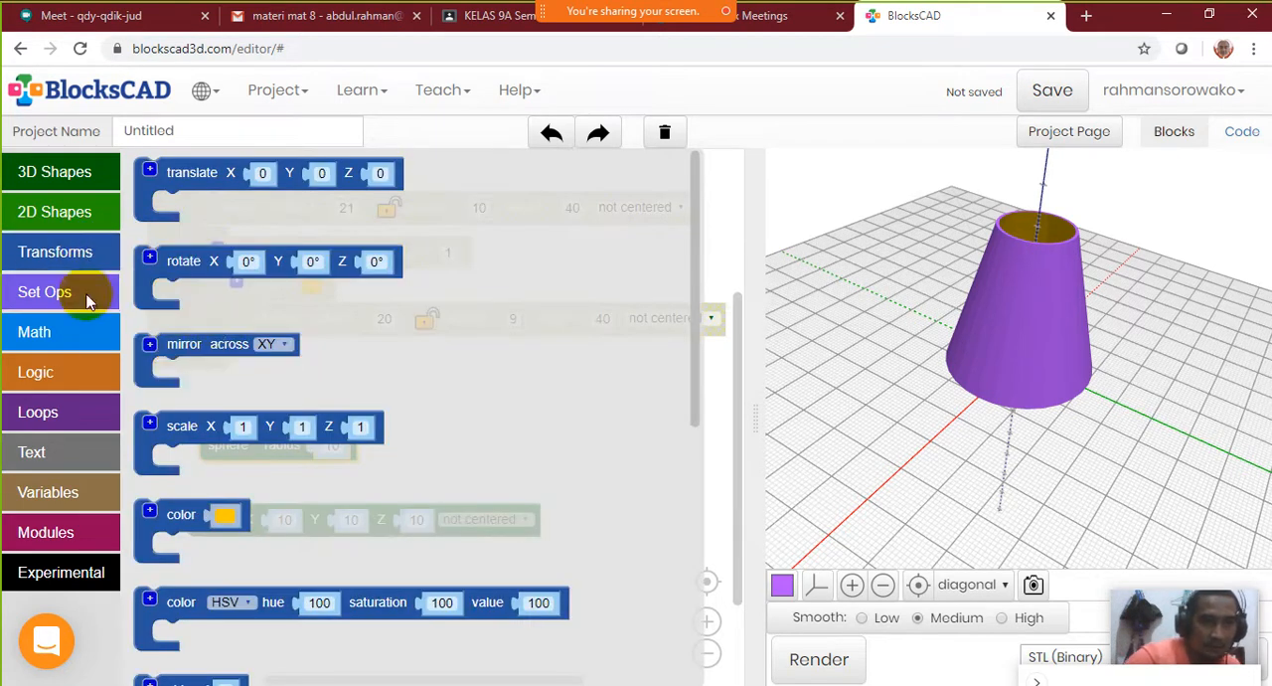
click(86, 291)
click(160, 306)
drag(160, 306, 181, 484)
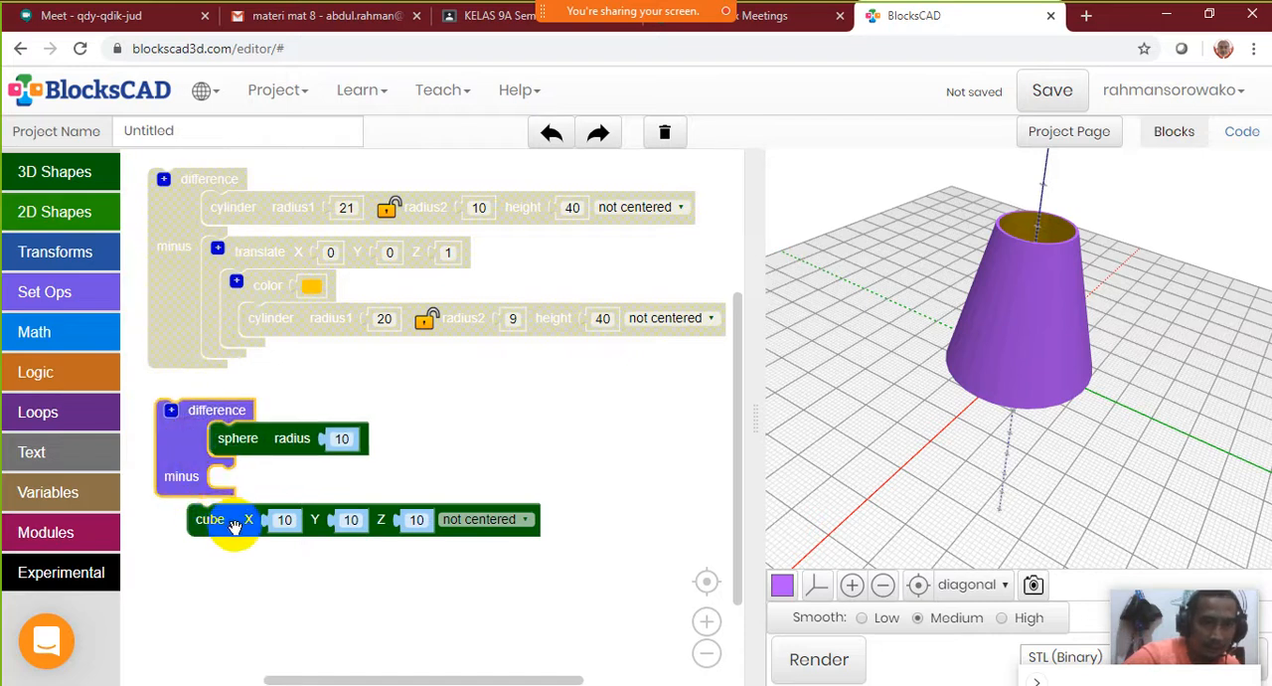
drag(238, 521, 256, 484)
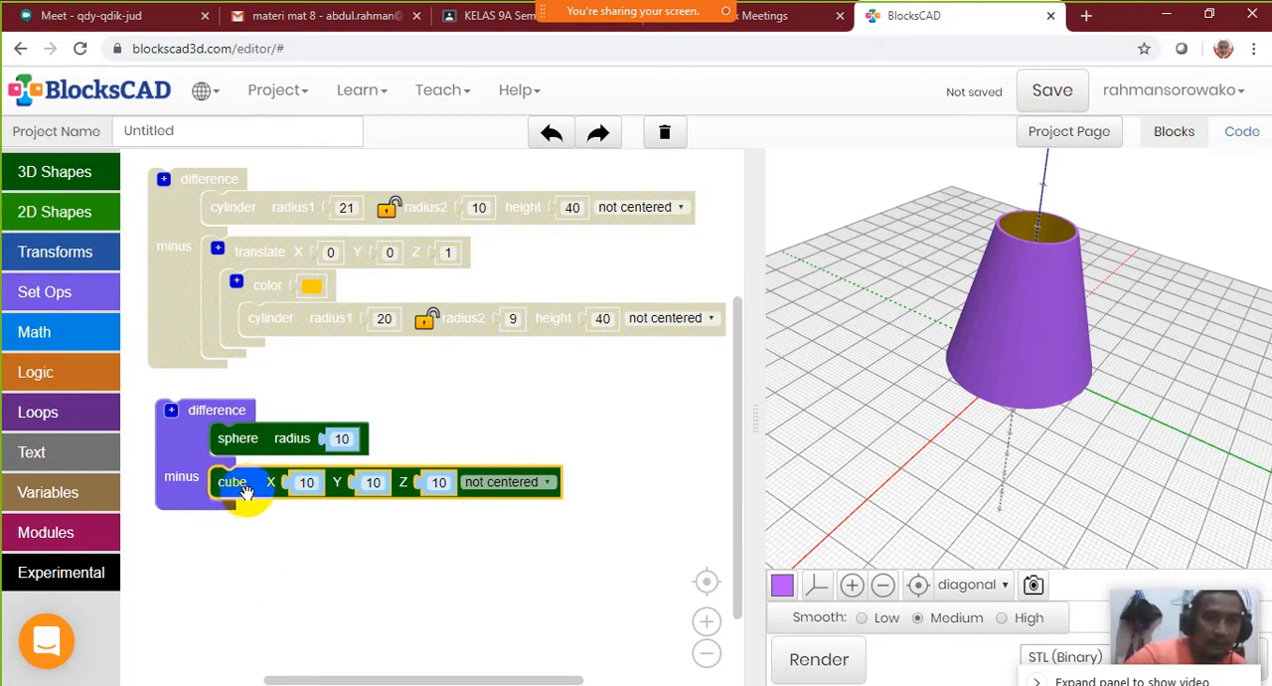
click(821, 660)
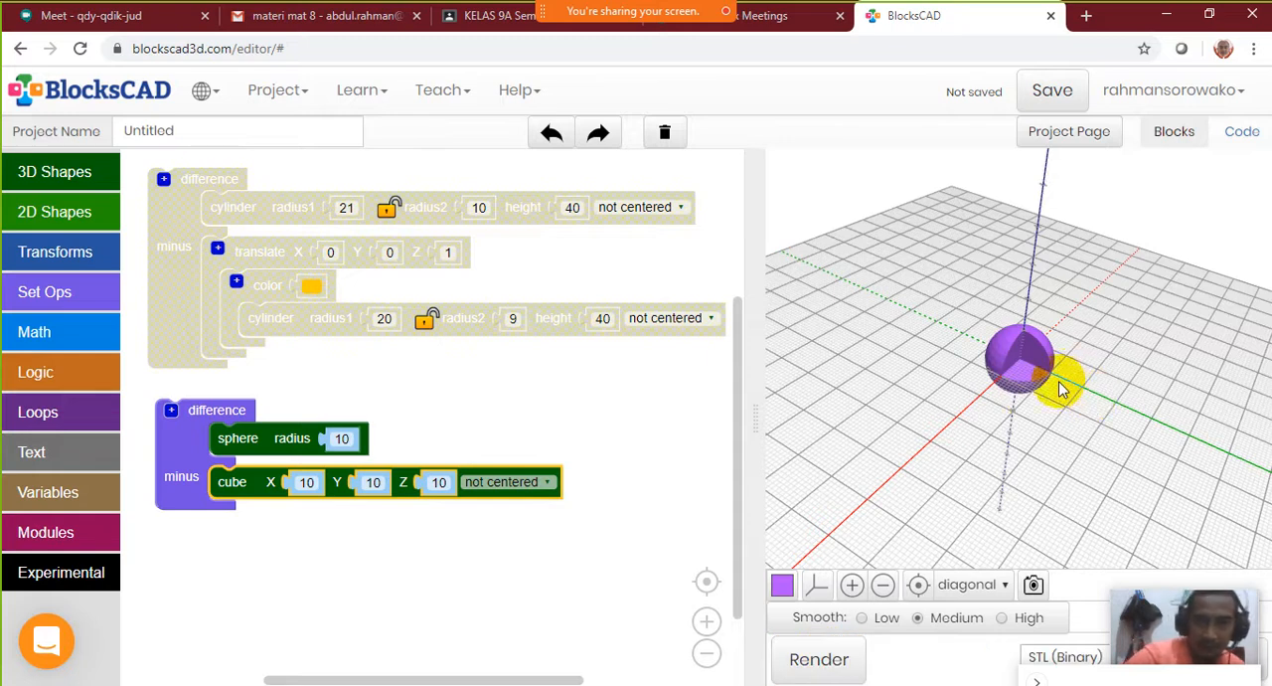
Take the cube and the sphere out of the difference block and render them as separate shapes
drag(1060, 383, 1024, 373)
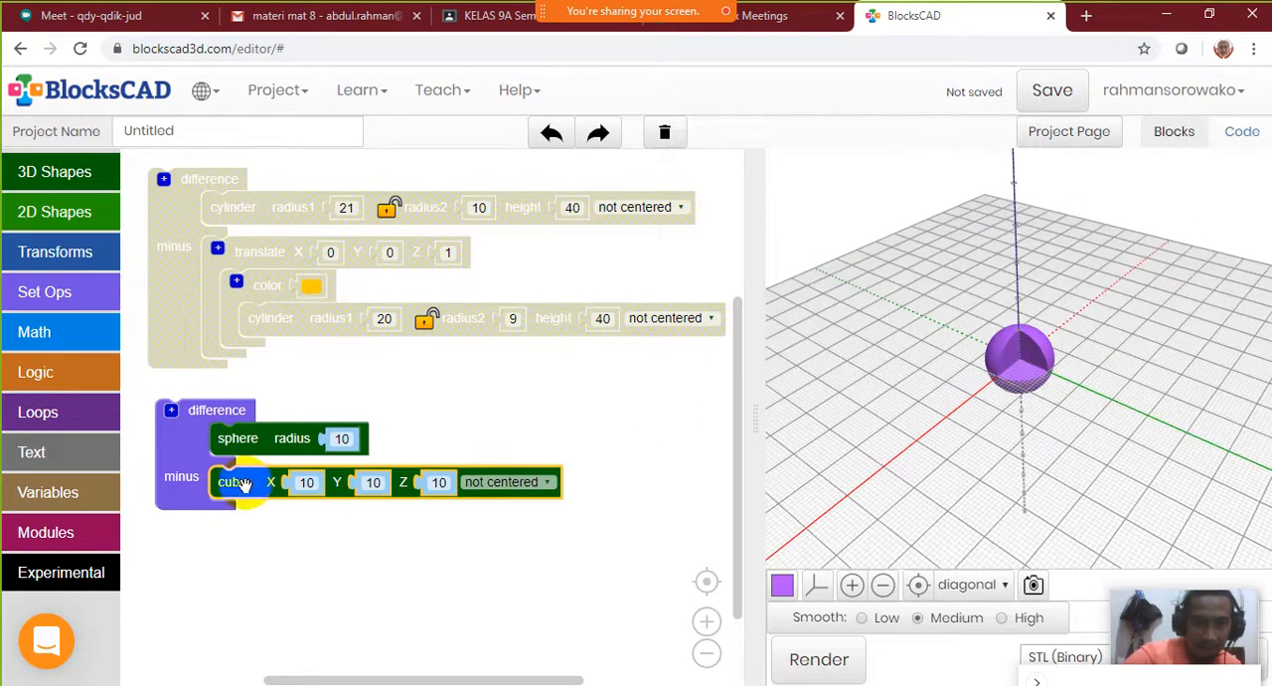
drag(241, 484, 247, 557)
drag(251, 441, 366, 408)
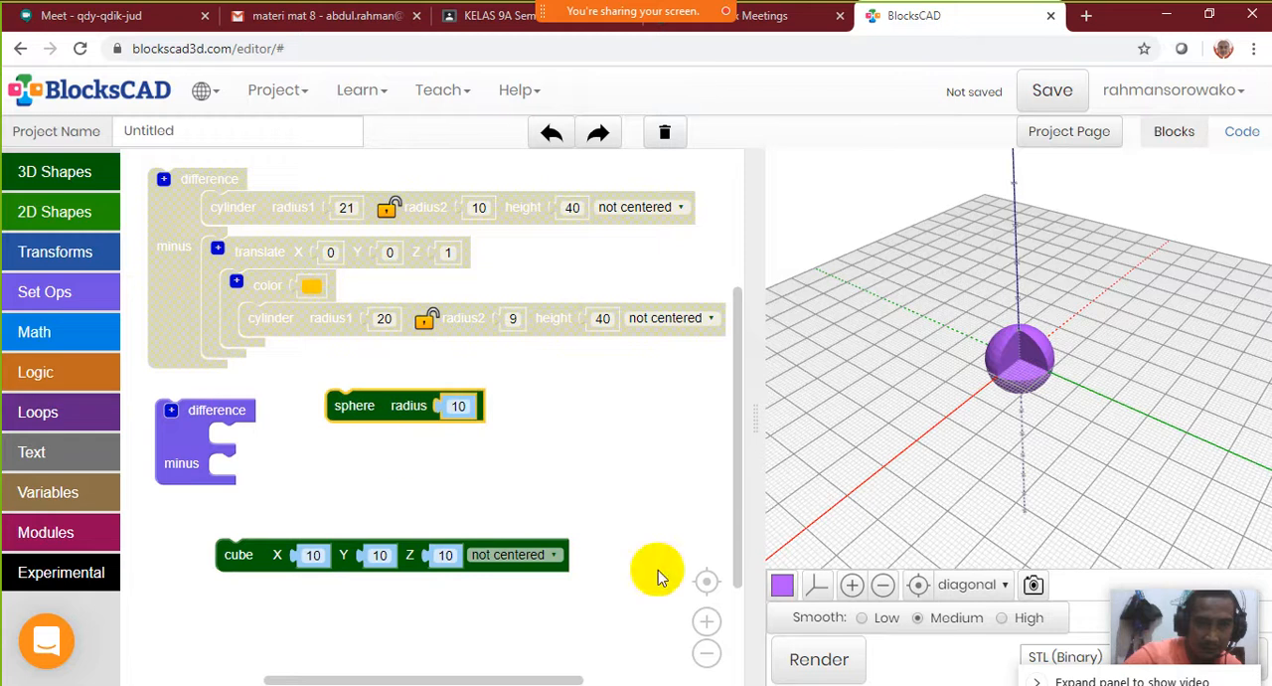
click(817, 660)
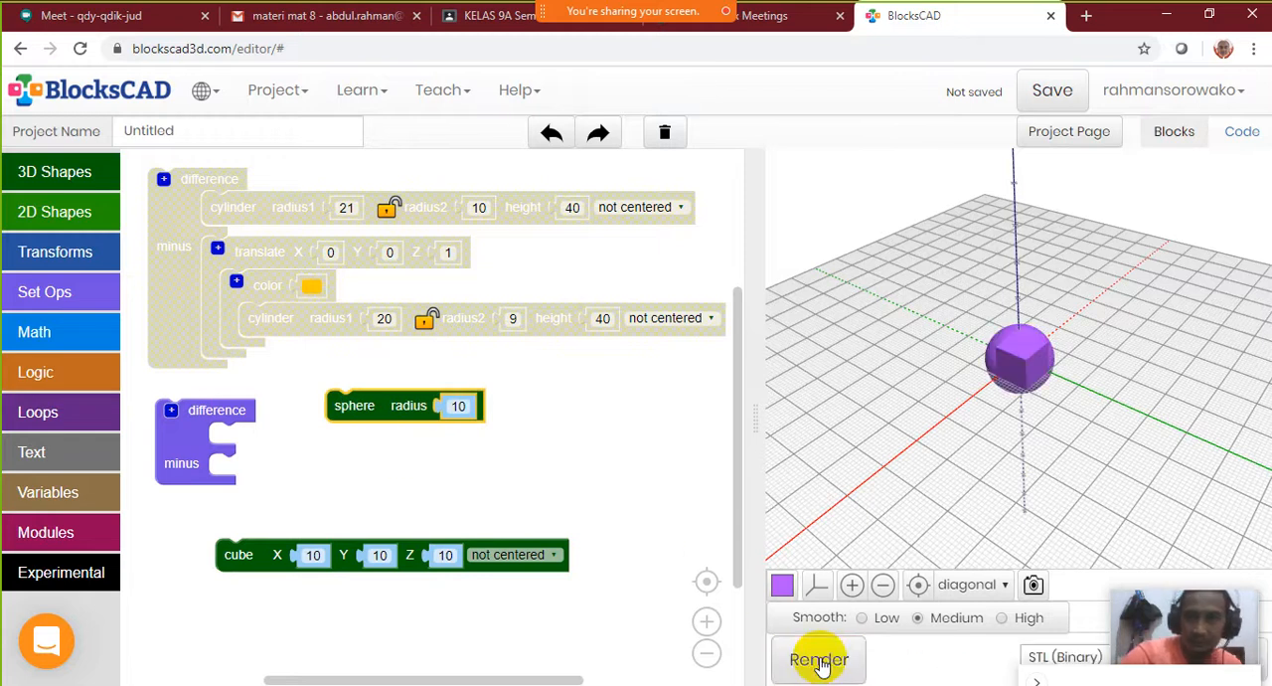
drag(972, 459, 1079, 280)
Put the blocks back in swapped order so the sphere is subtracted from the cube, and render the result
drag(372, 424, 269, 479)
drag(264, 553, 266, 446)
click(798, 659)
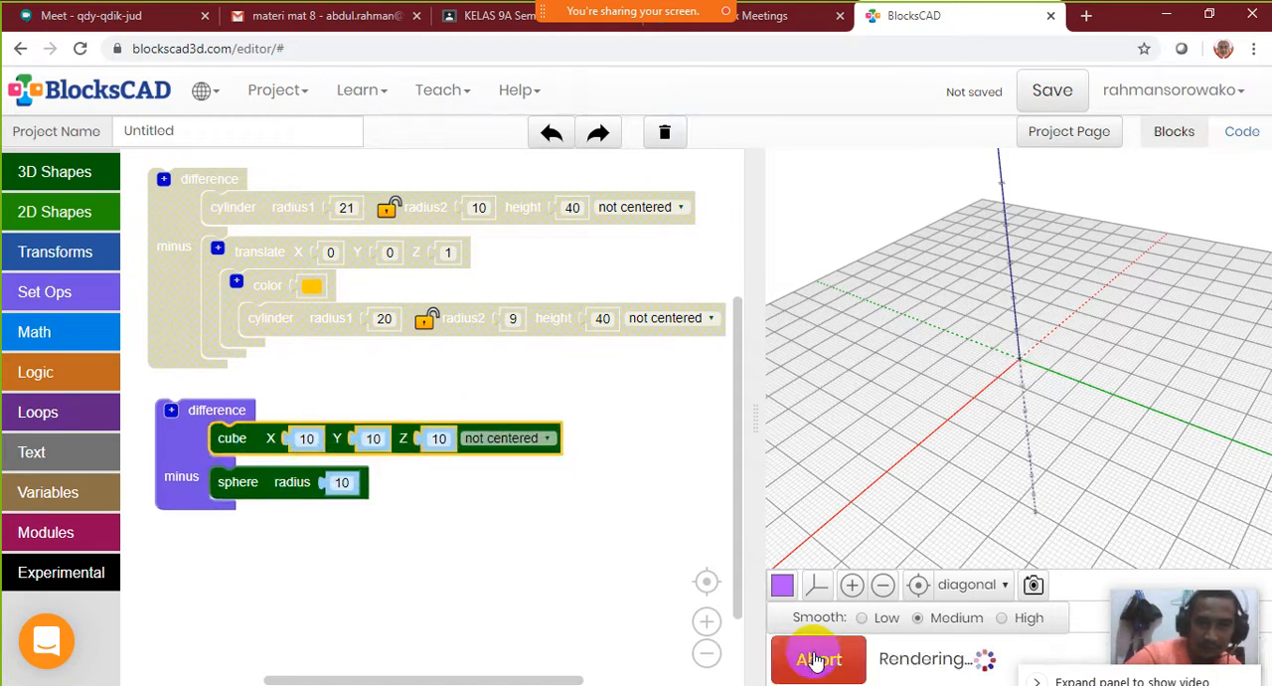
drag(1000, 476, 843, 398)
mouse_move(1014, 364)
mouse_down()
mouse_move(897, 389)
mouse_move(970, 388)
mouse_move(899, 397)
mouse_move(860, 382)
mouse_move(940, 382)
mouse_move(1007, 352)
mouse_move(1014, 432)
mouse_move(1005, 350)
mouse_up()
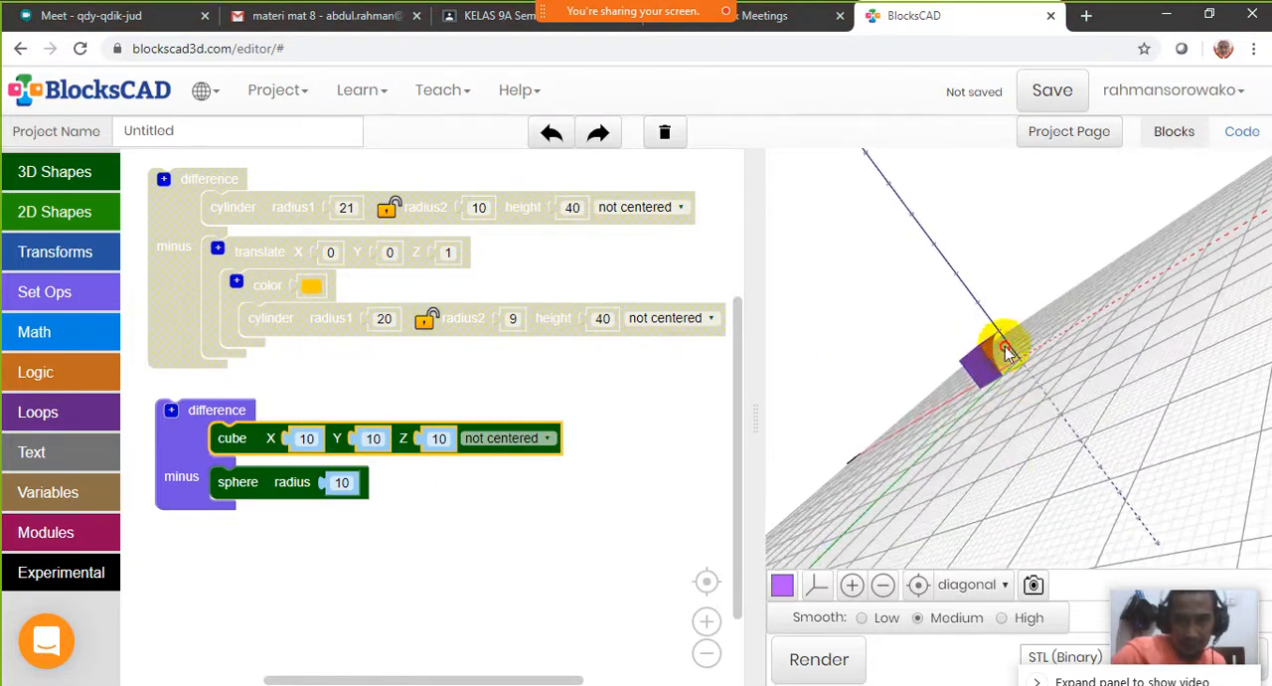
Set the cube to centered while the sphere is subtracted from it, and render the result
click(505, 441)
click(507, 480)
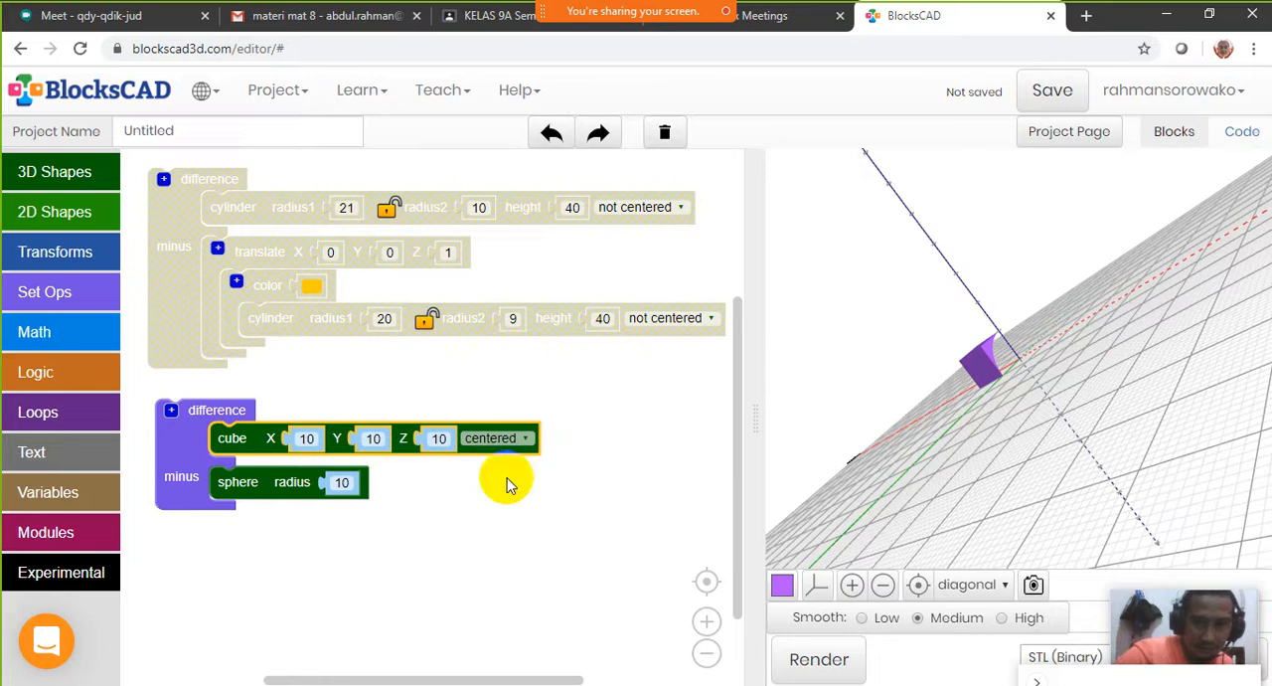
click(801, 666)
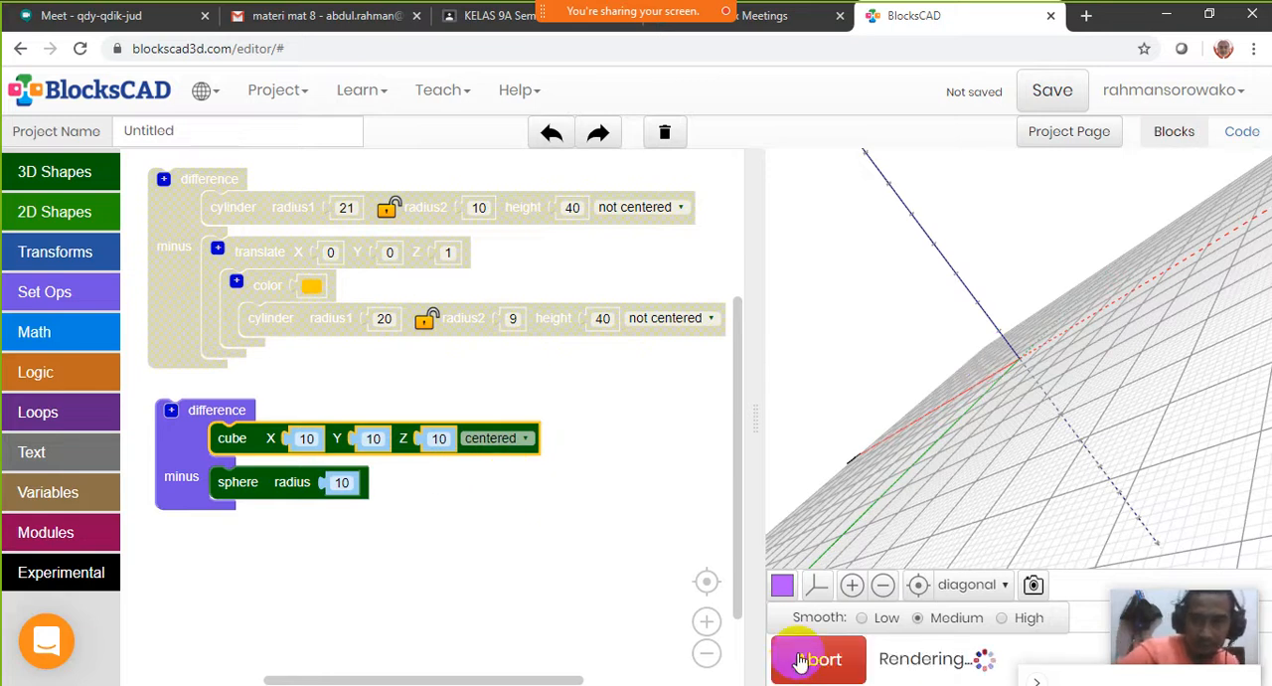
click(918, 586)
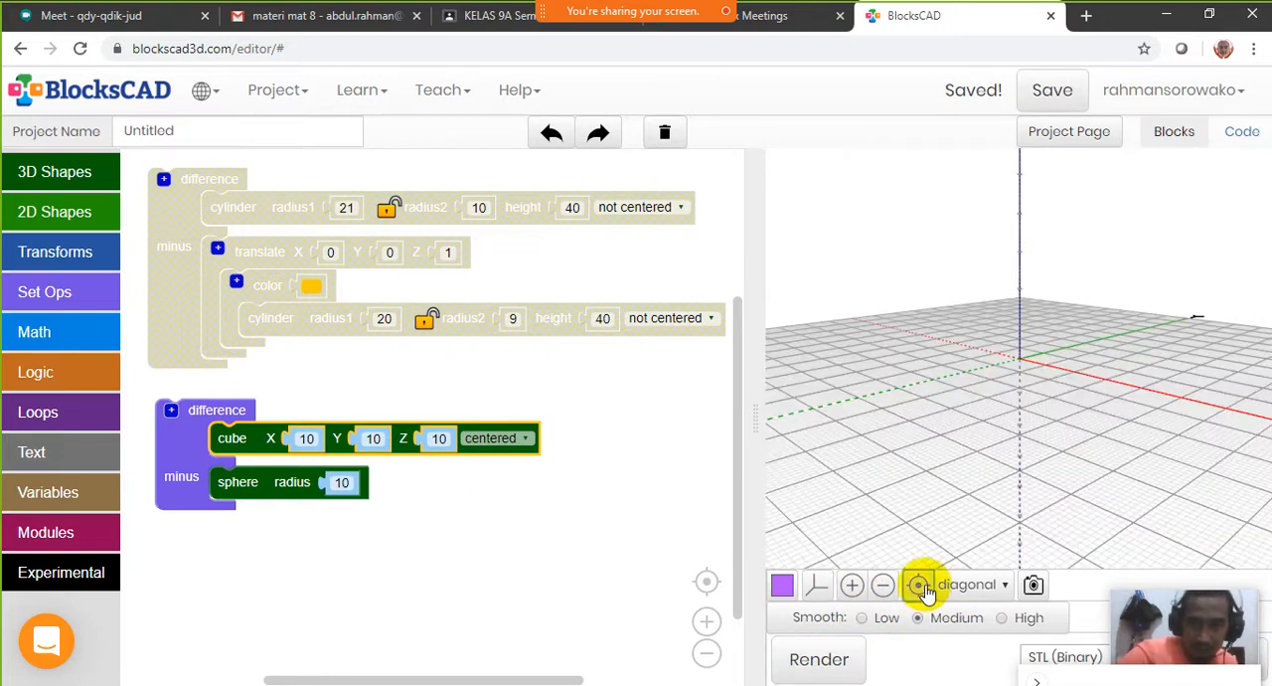
Swap the shapes in the difference block so the centered cube is subtracted from the sphere, and render it
mouse_move(263, 447)
mouse_down()
mouse_move(295, 537)
mouse_move(275, 423)
mouse_move(273, 438)
mouse_up()
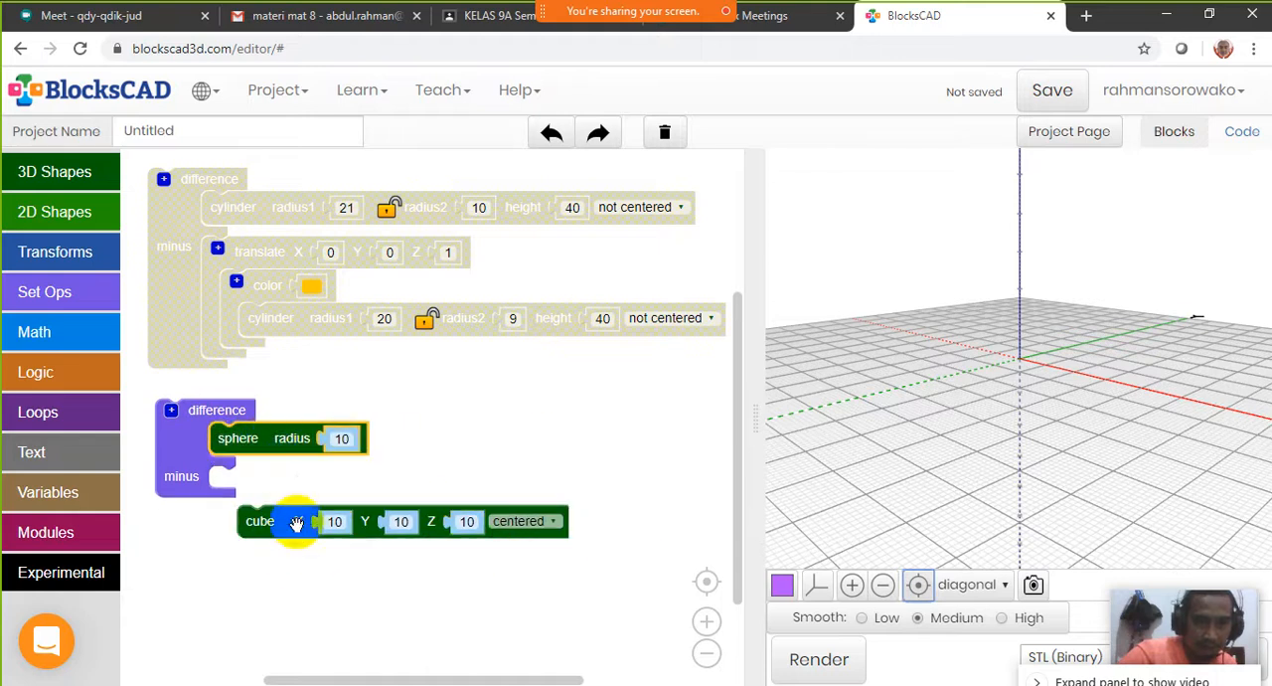
drag(293, 520, 268, 481)
click(819, 662)
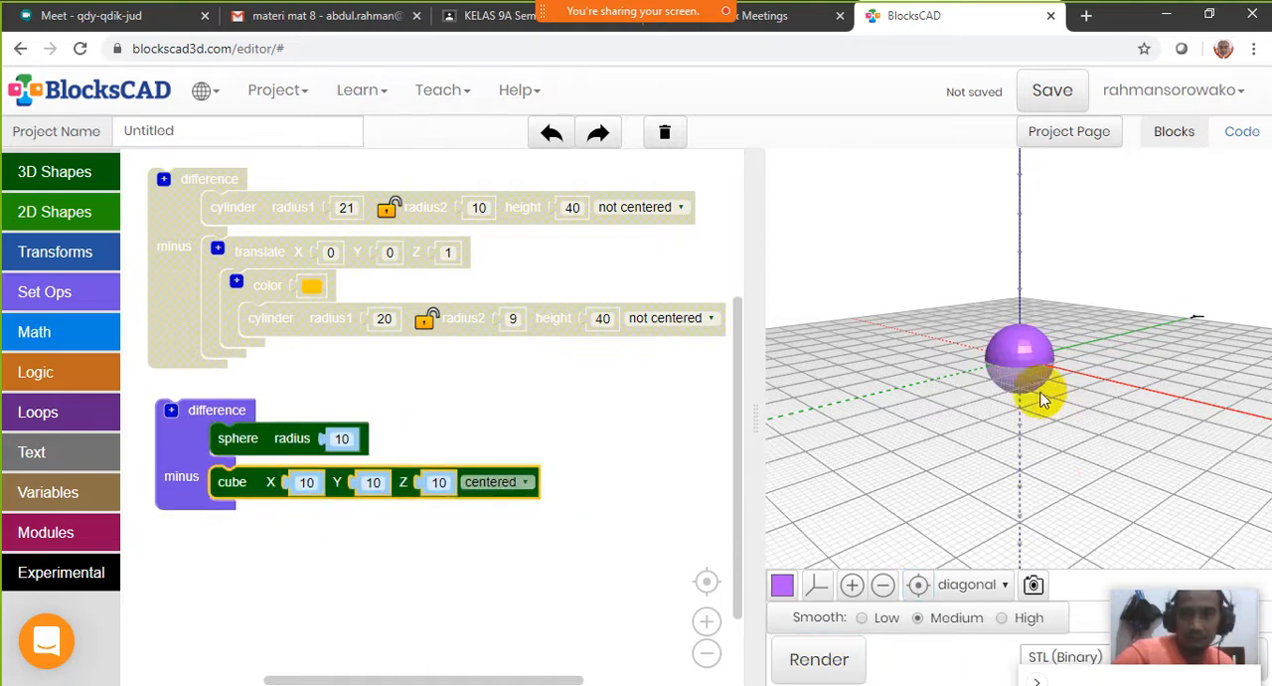
drag(1045, 396, 1004, 389)
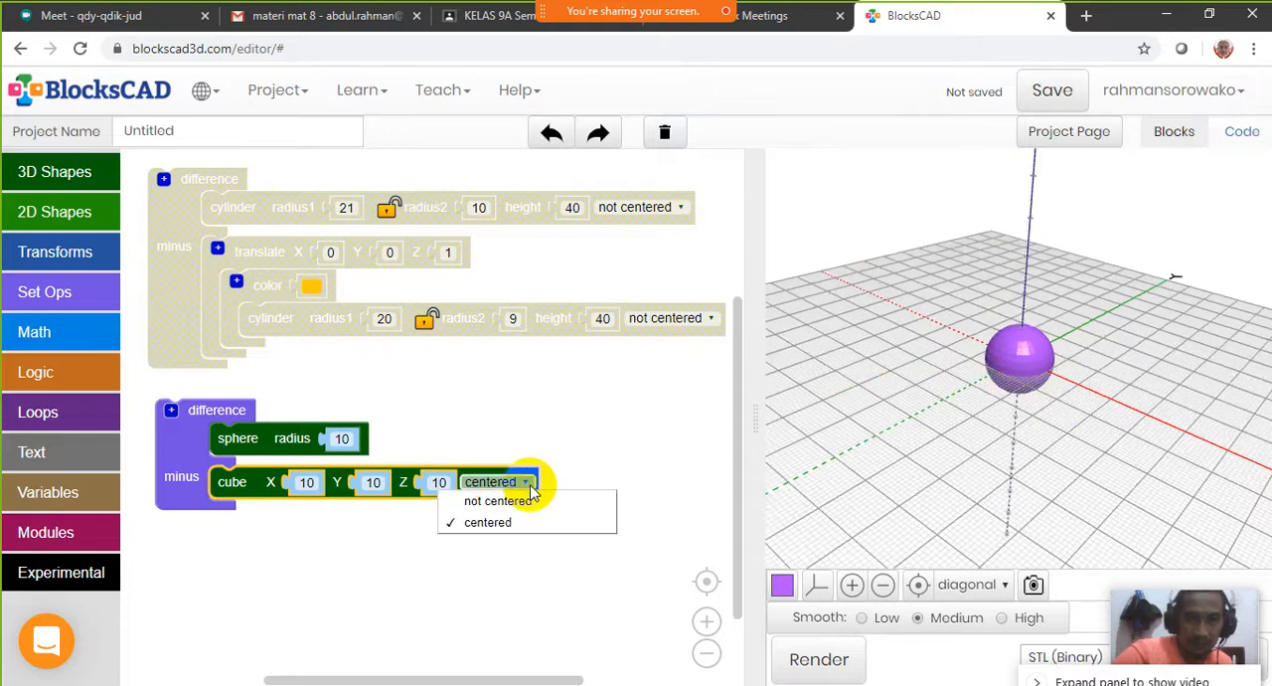
Set the subtracted cube to not centered, render the sphere and inspect the cut from several angles
click(512, 500)
click(817, 662)
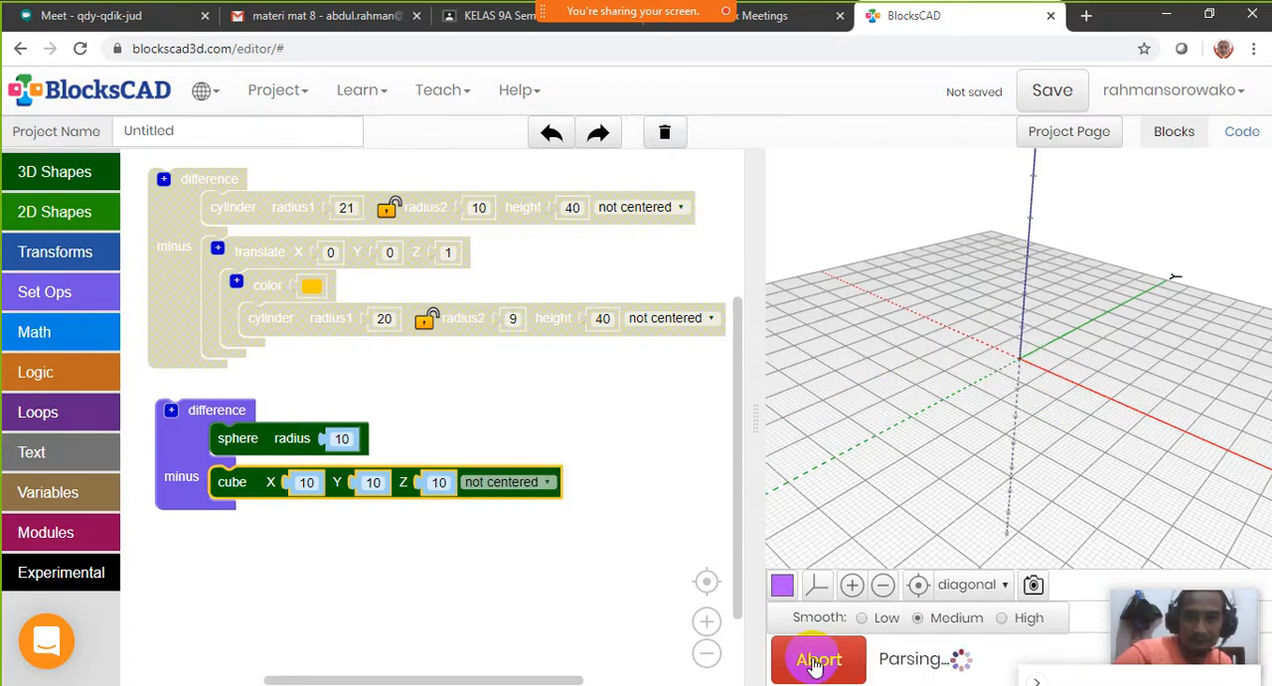
drag(1044, 384, 1108, 383)
scroll(1144, 392, up, 5)
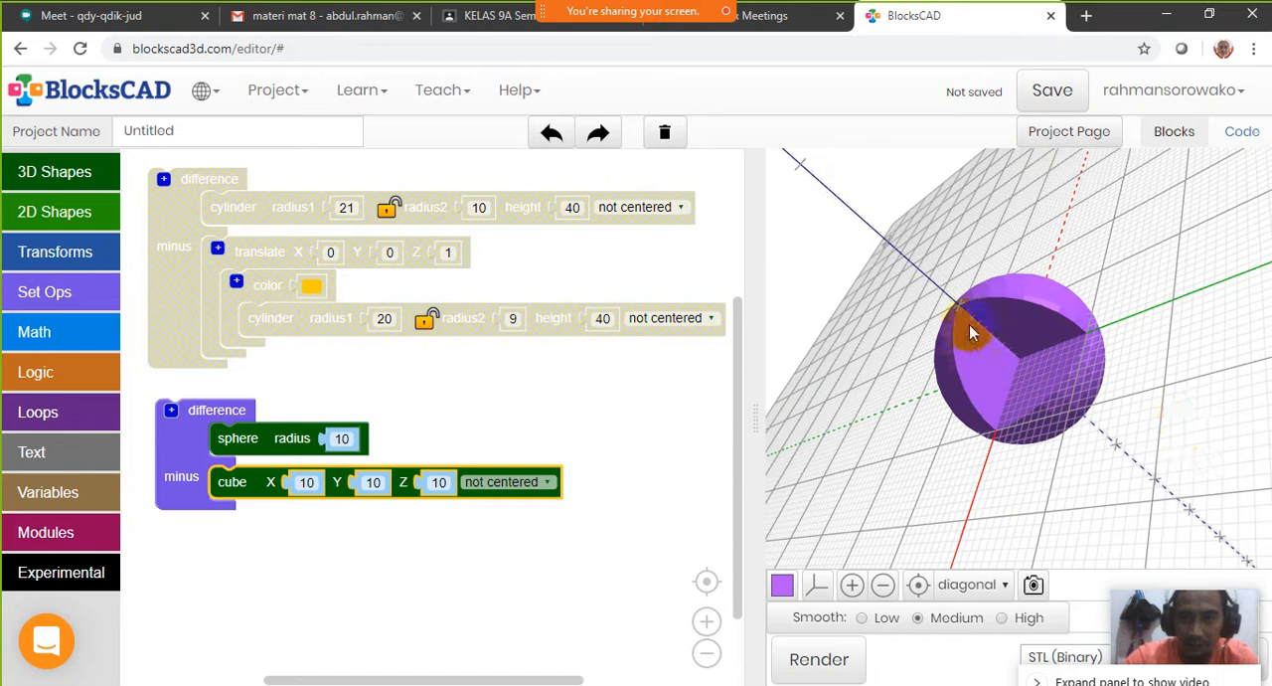
drag(970, 324, 934, 328)
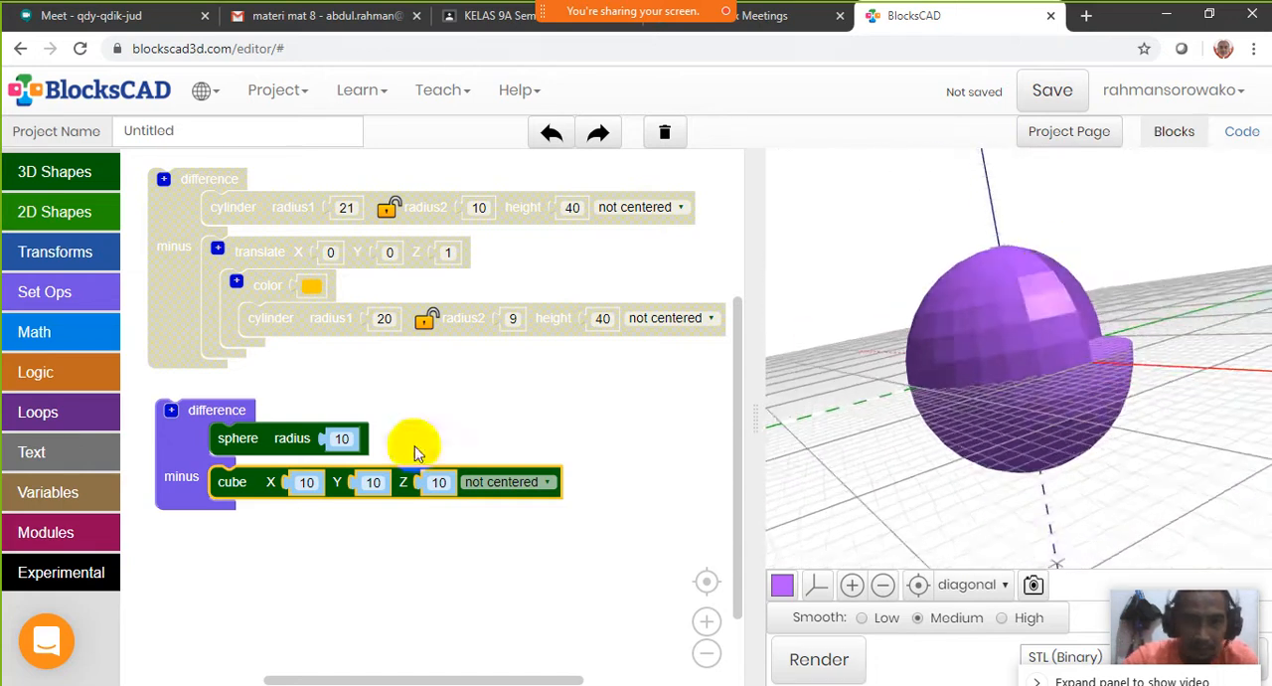
Make the subtracted cube centered with X, Y and Z of 15, then render and inspect the cut sphere
click(349, 438)
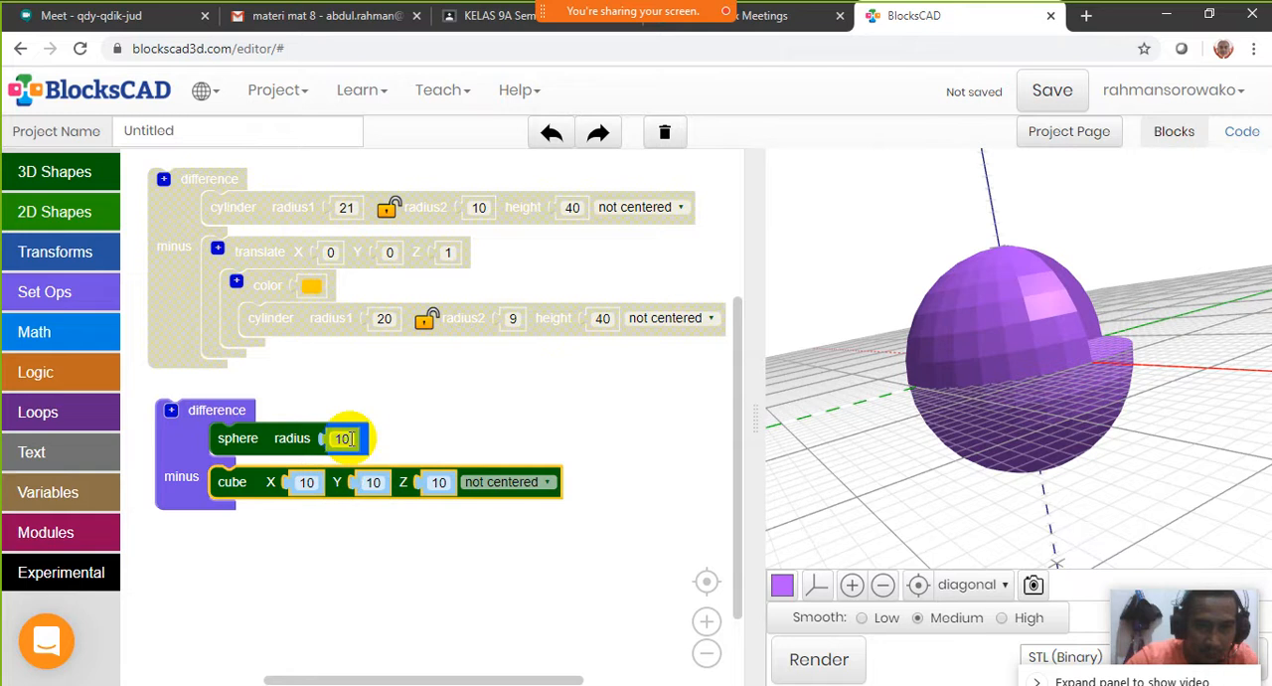
click(306, 483)
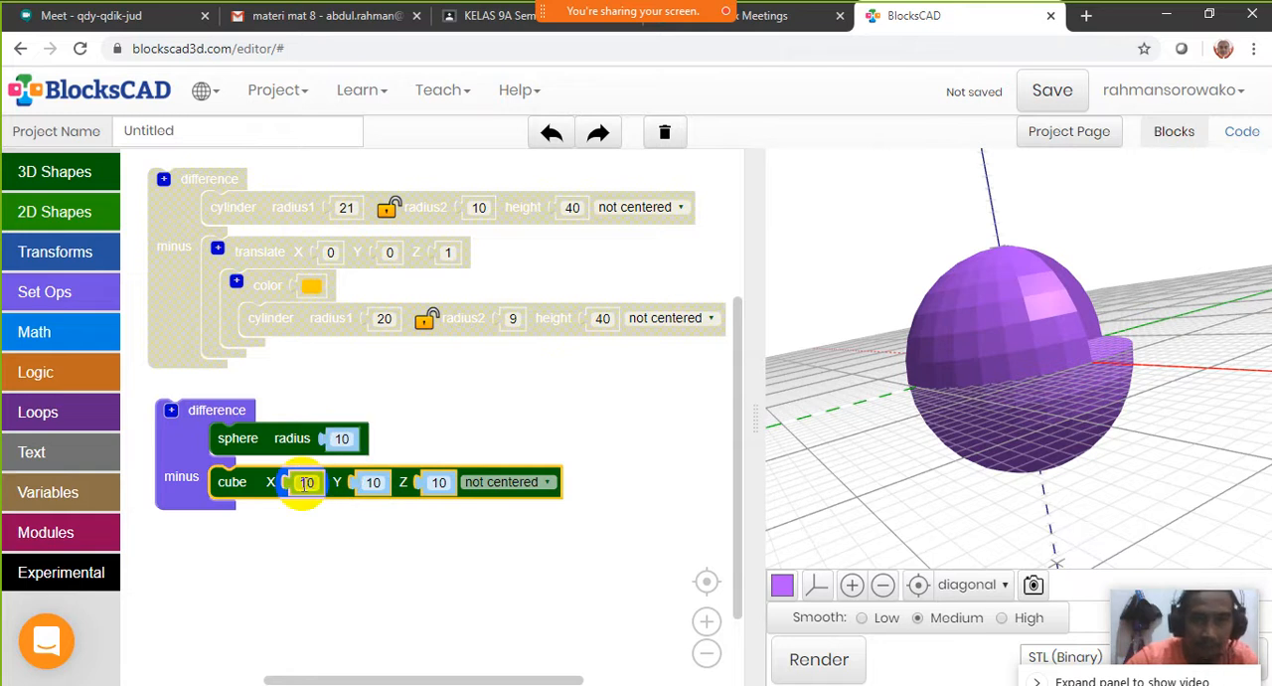
click(547, 482)
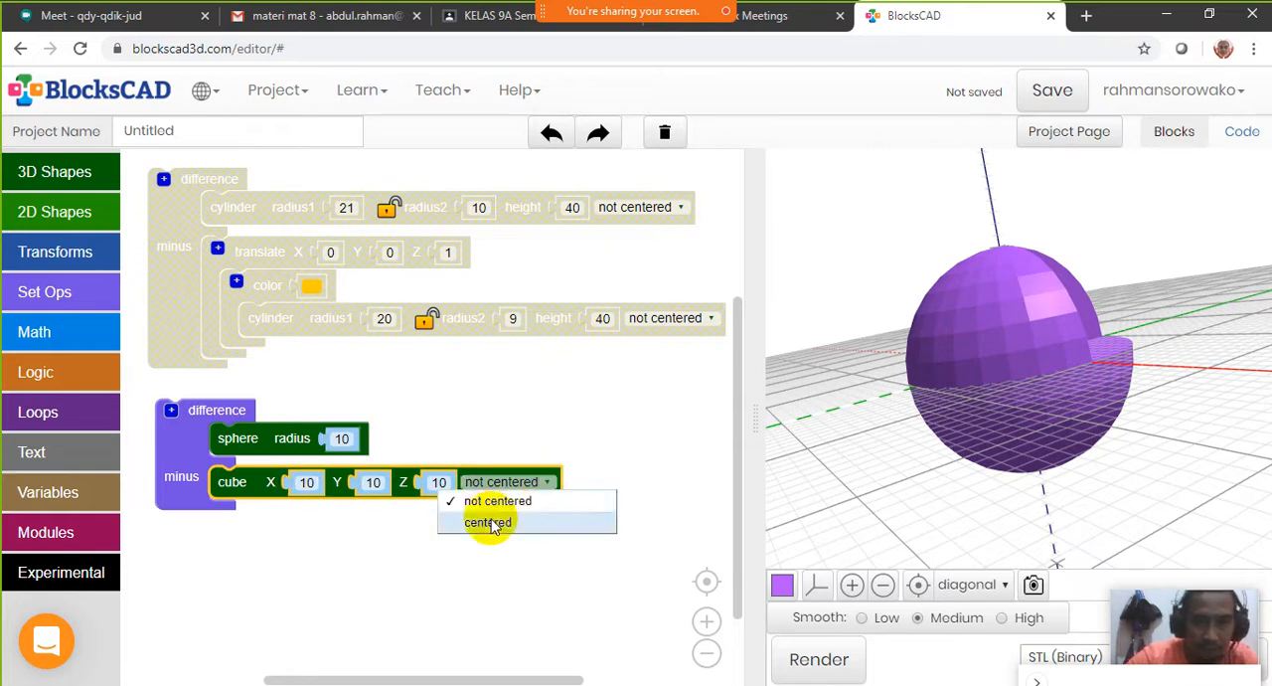
click(490, 524)
click(307, 483)
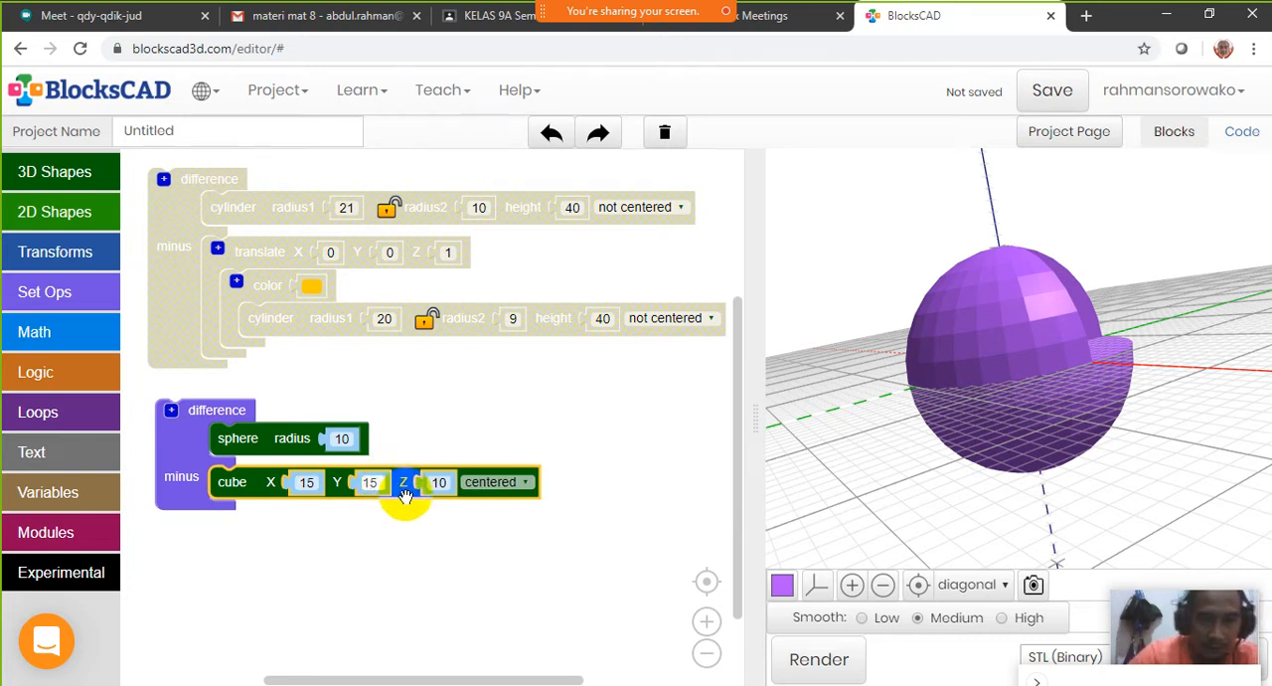
click(438, 483)
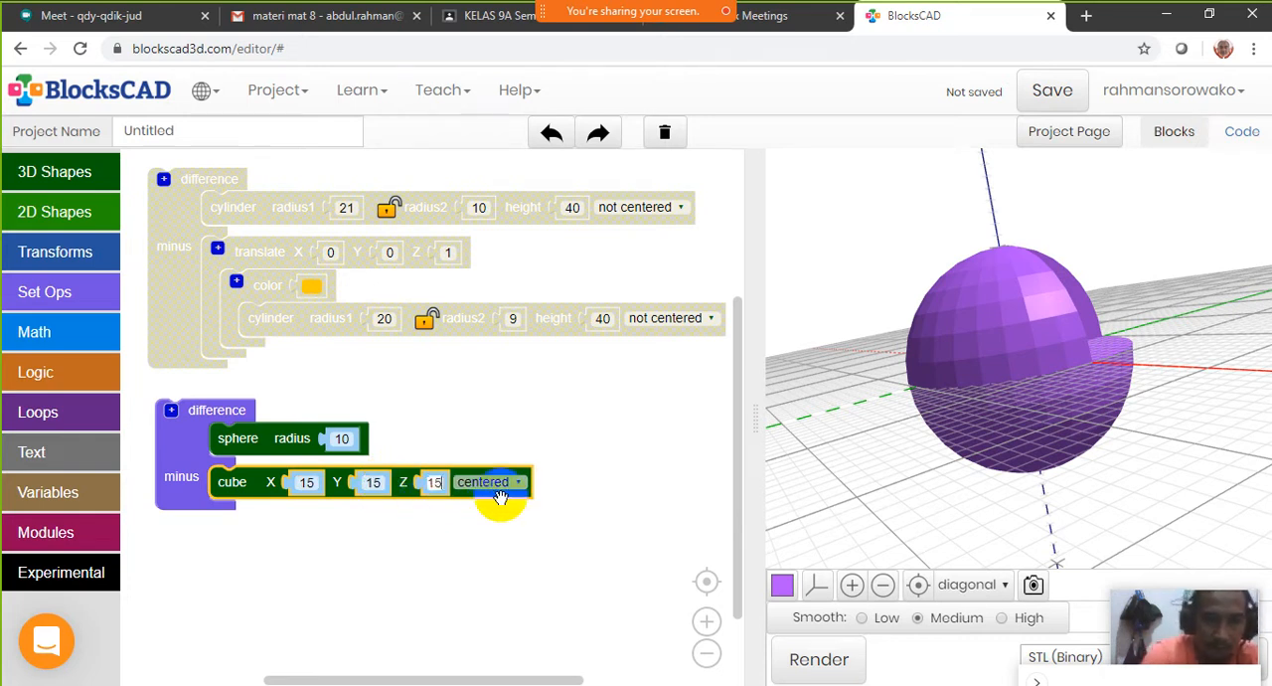
click(800, 662)
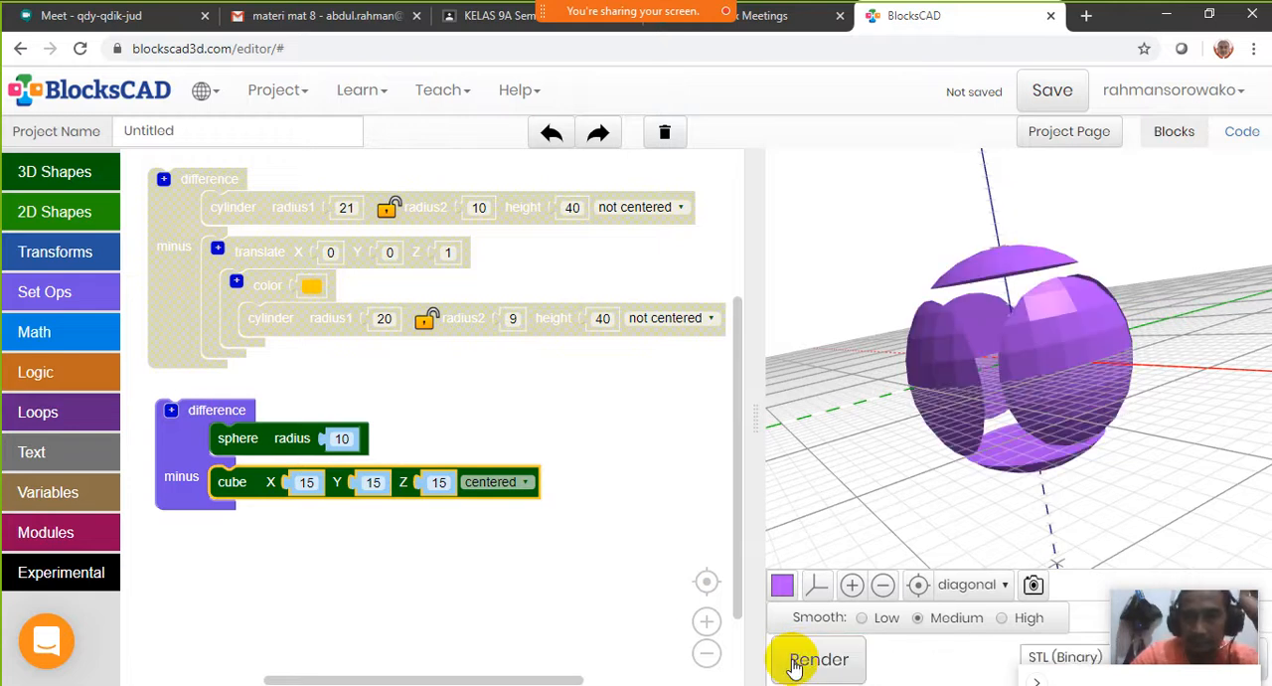
click(920, 585)
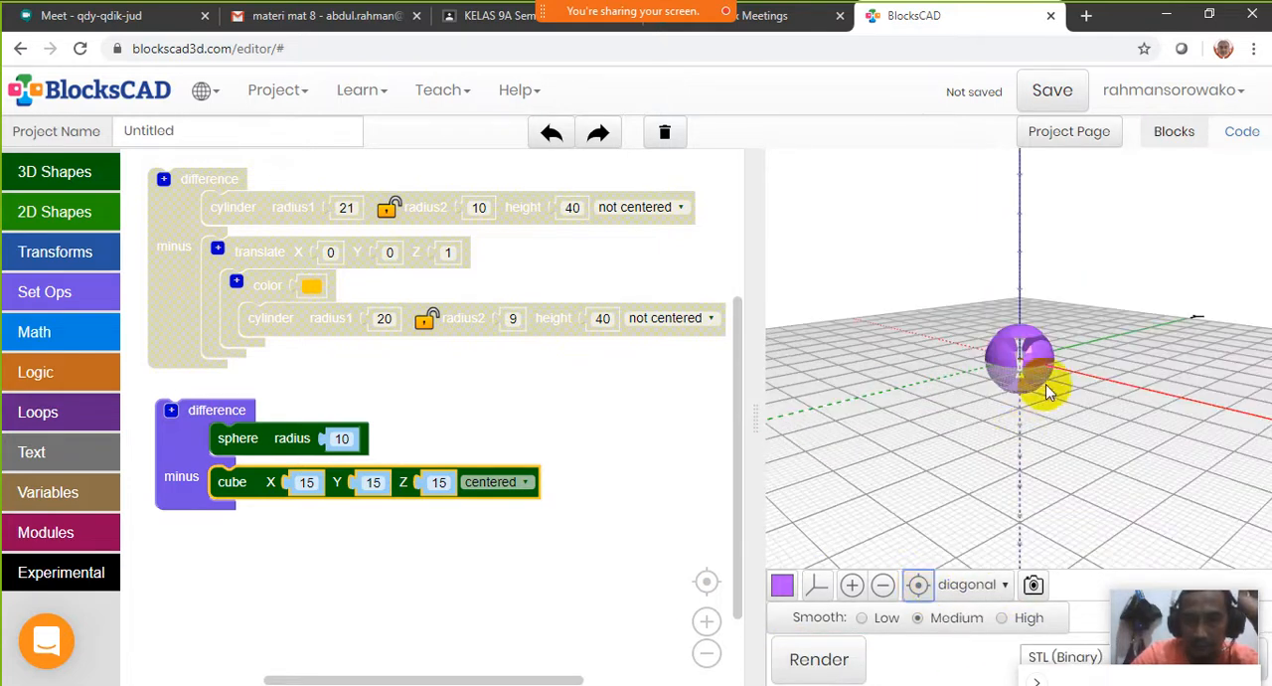
scroll(1045, 384, up, 5)
scroll(1045, 384, up, 10)
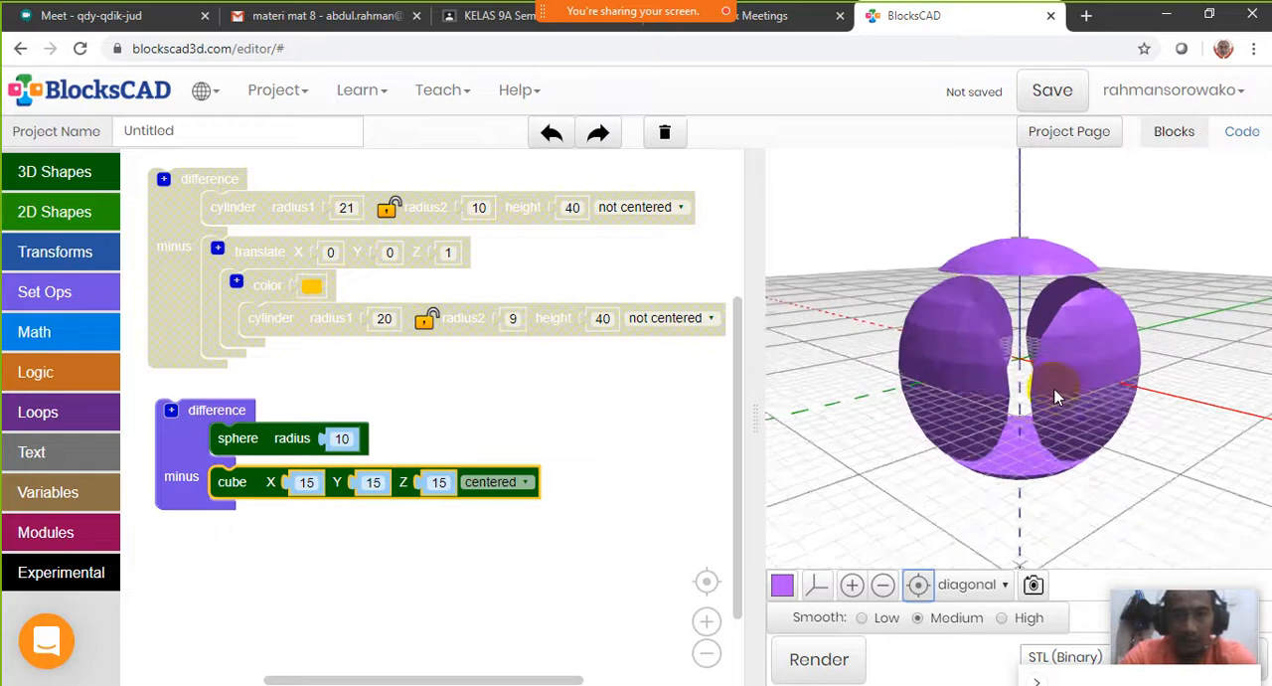
drag(1113, 407, 810, 280)
drag(871, 263, 994, 260)
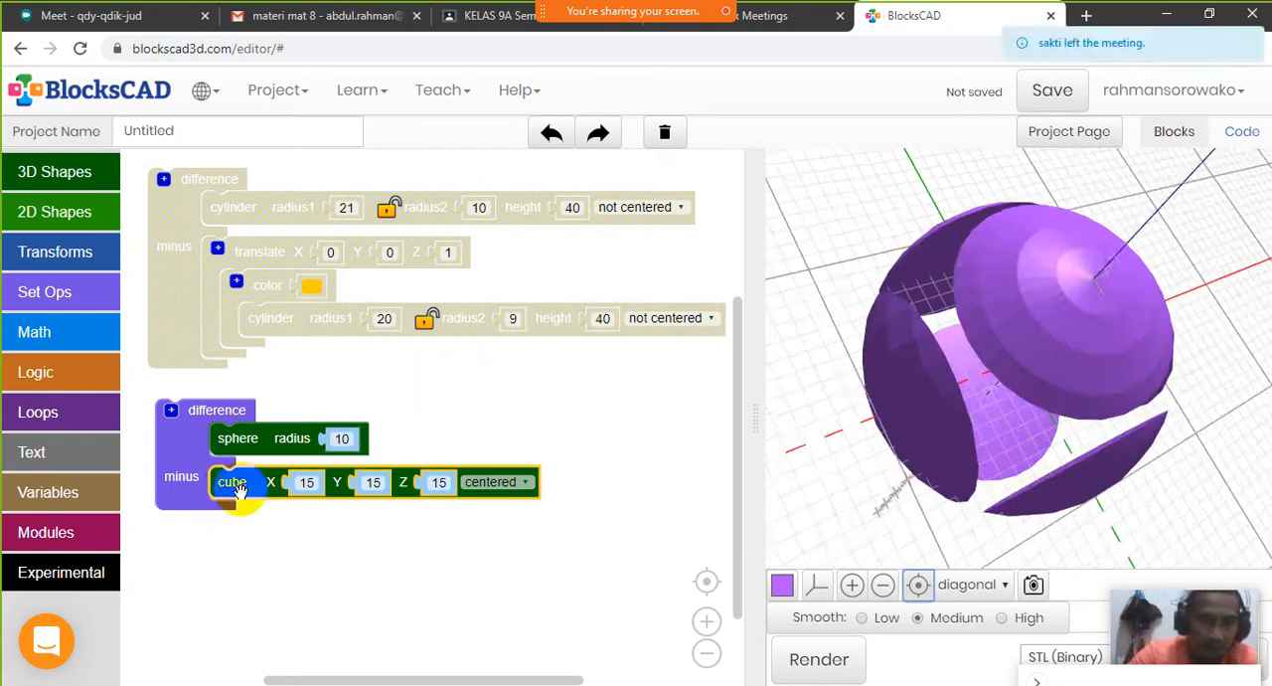
Swap the shapes in the difference block so the sphere is subtracted from the cube, then render and inspect the hollowed cube
drag(238, 490, 242, 551)
drag(257, 438, 263, 469)
drag(242, 542, 237, 445)
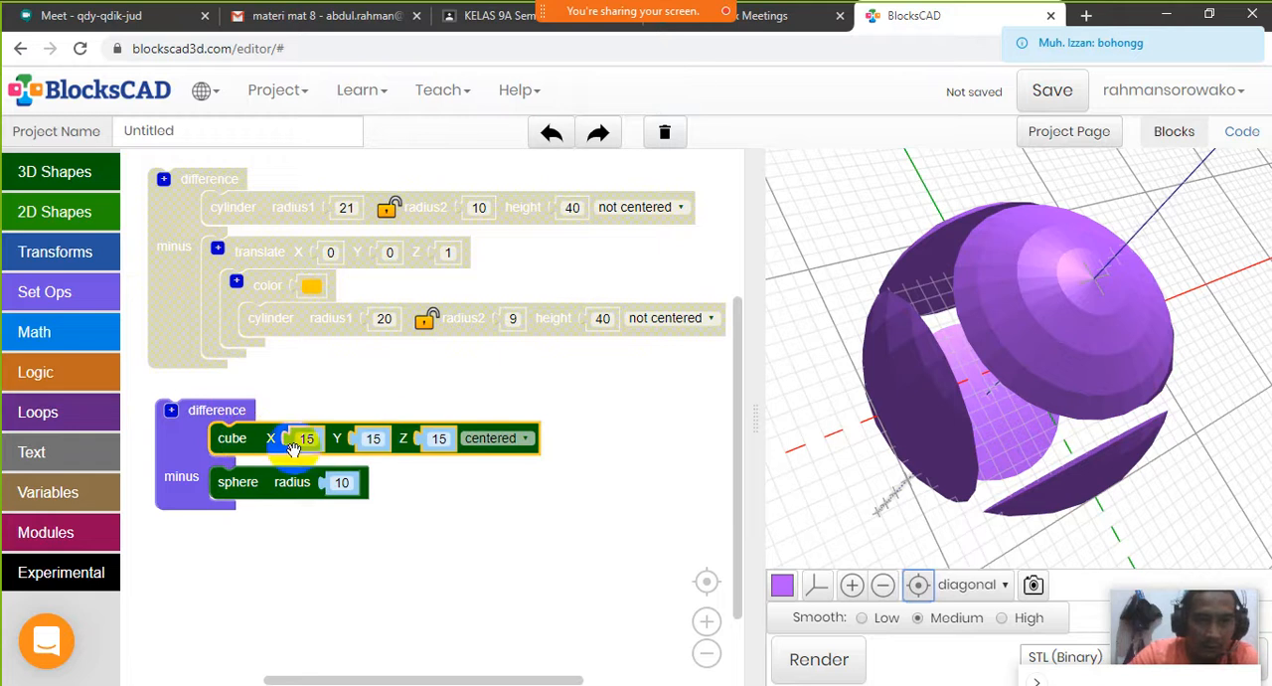
click(805, 660)
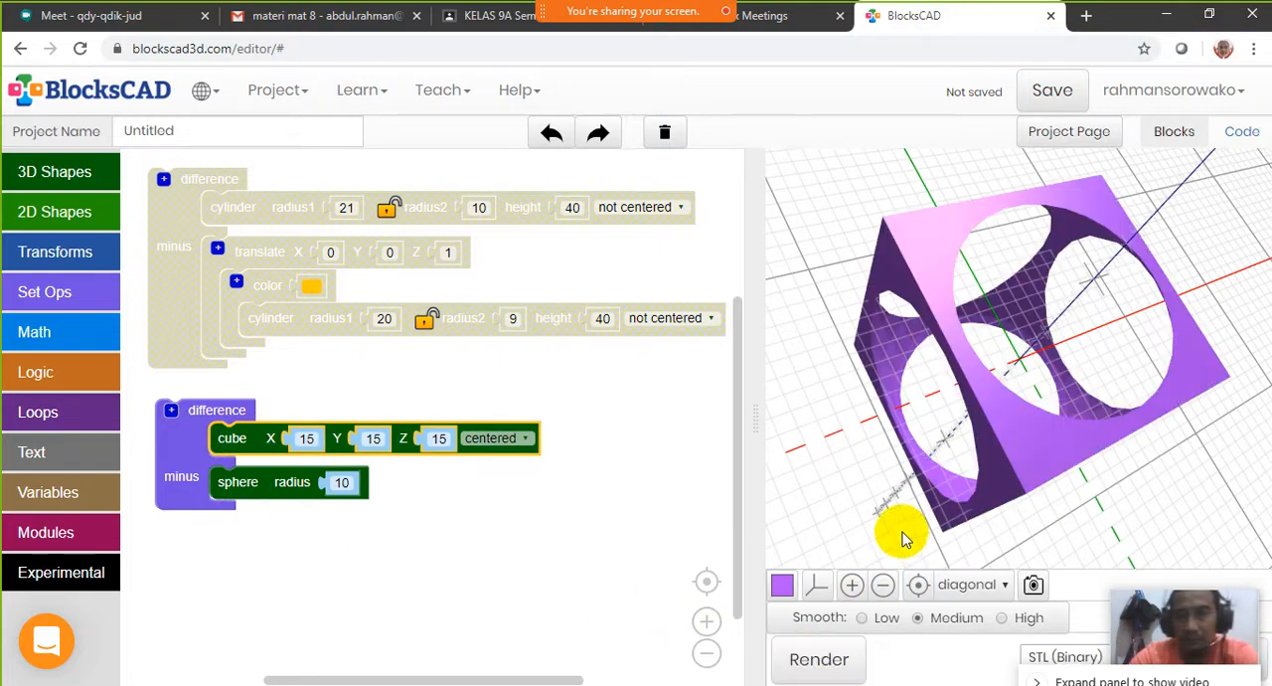
drag(1025, 434, 852, 318)
drag(1130, 378, 974, 181)
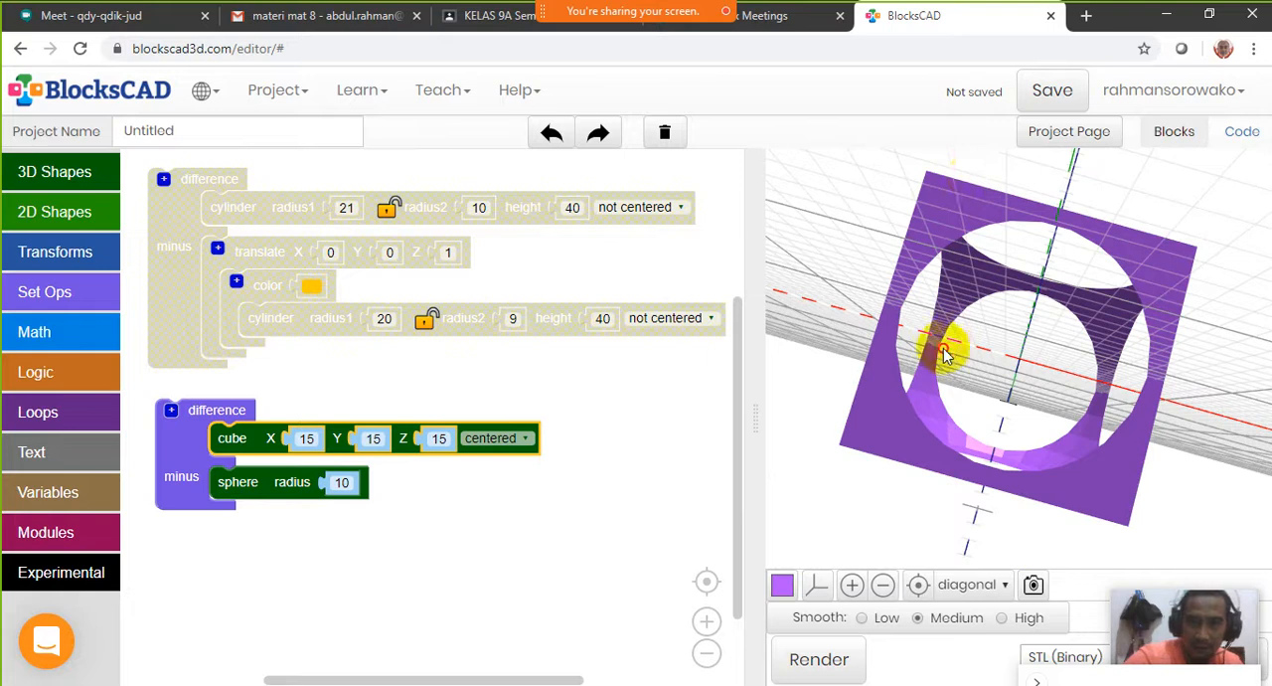
drag(944, 355, 1035, 328)
drag(1059, 485, 966, 335)
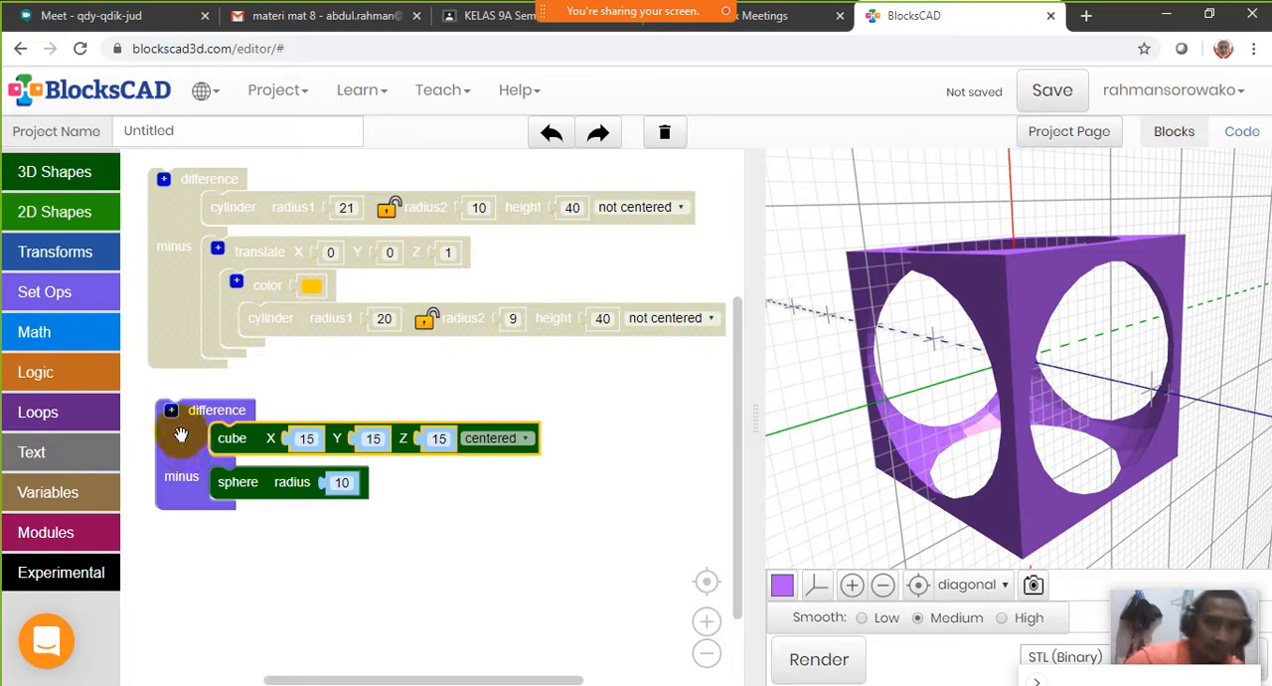
drag(181, 434, 200, 443)
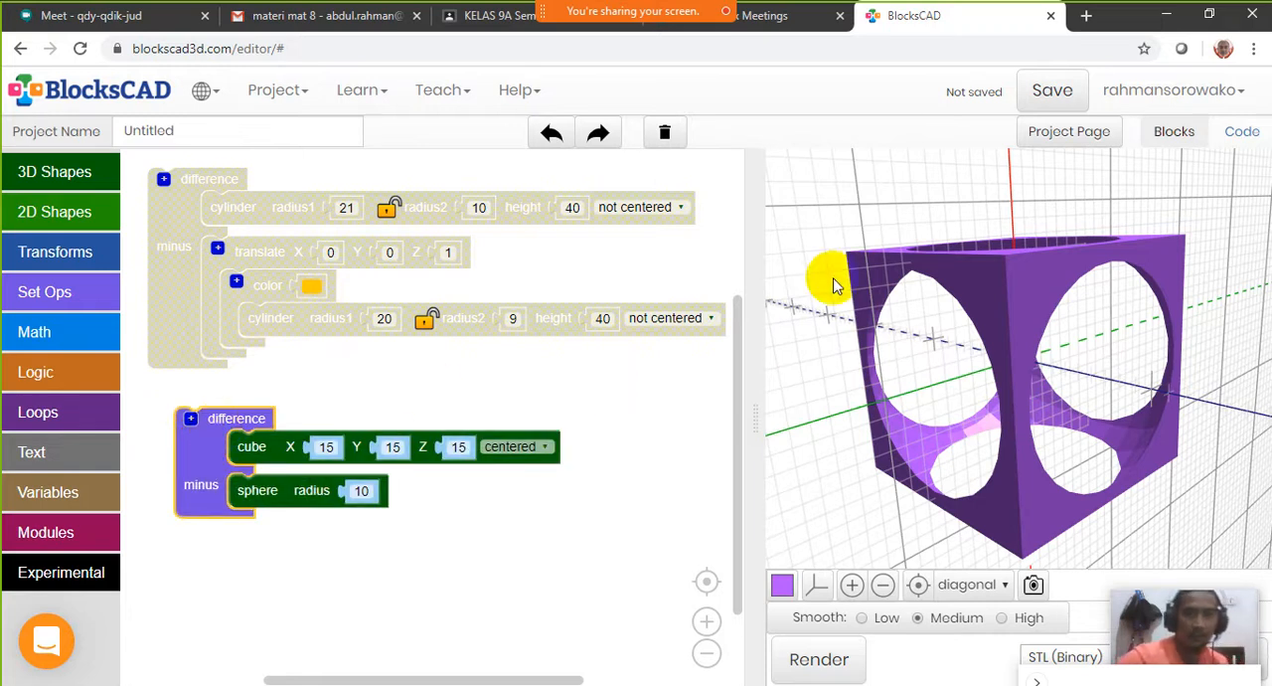
drag(999, 286, 1000, 318)
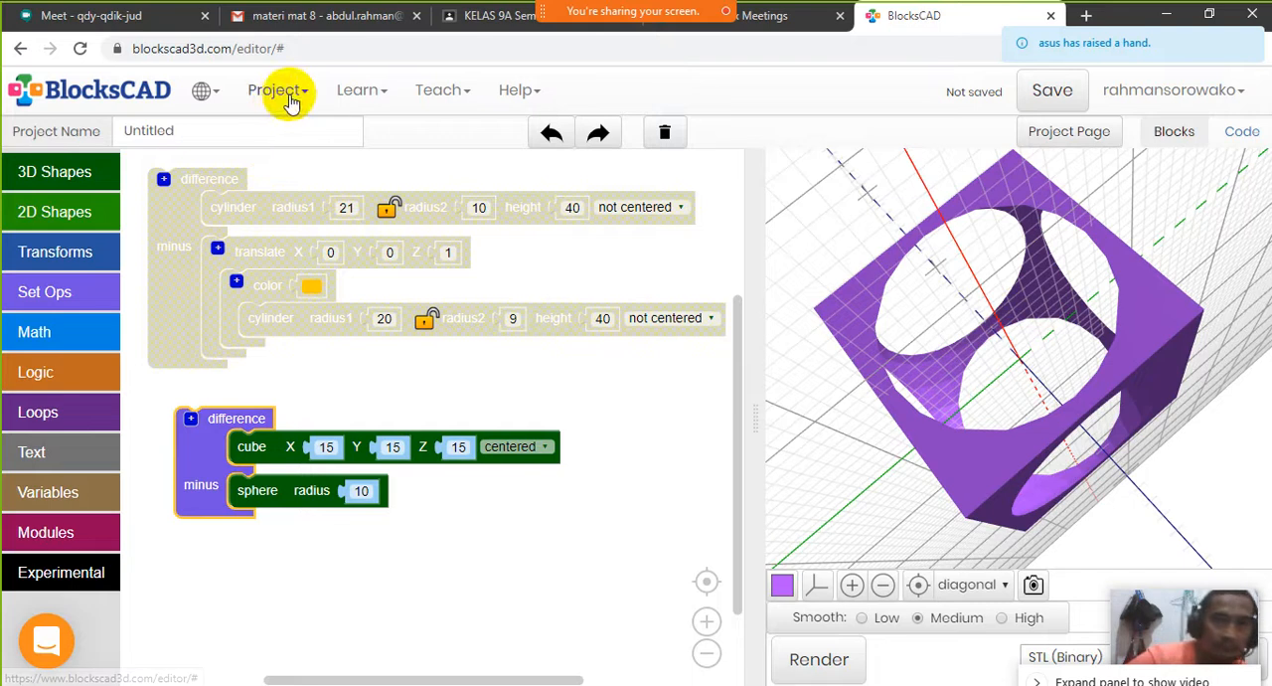
Stop sharing the screen, switch to the Webex meeting window and review its participant list and earlier chat messages
mouse_move(611, 9)
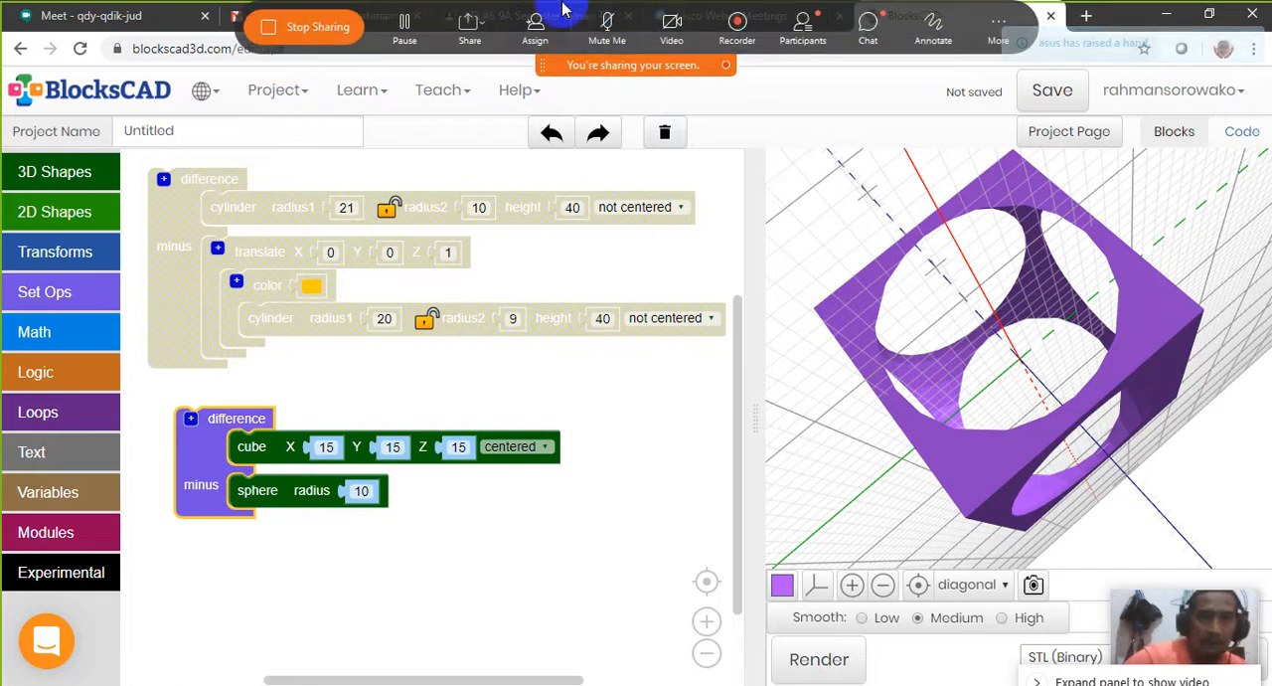
click(311, 32)
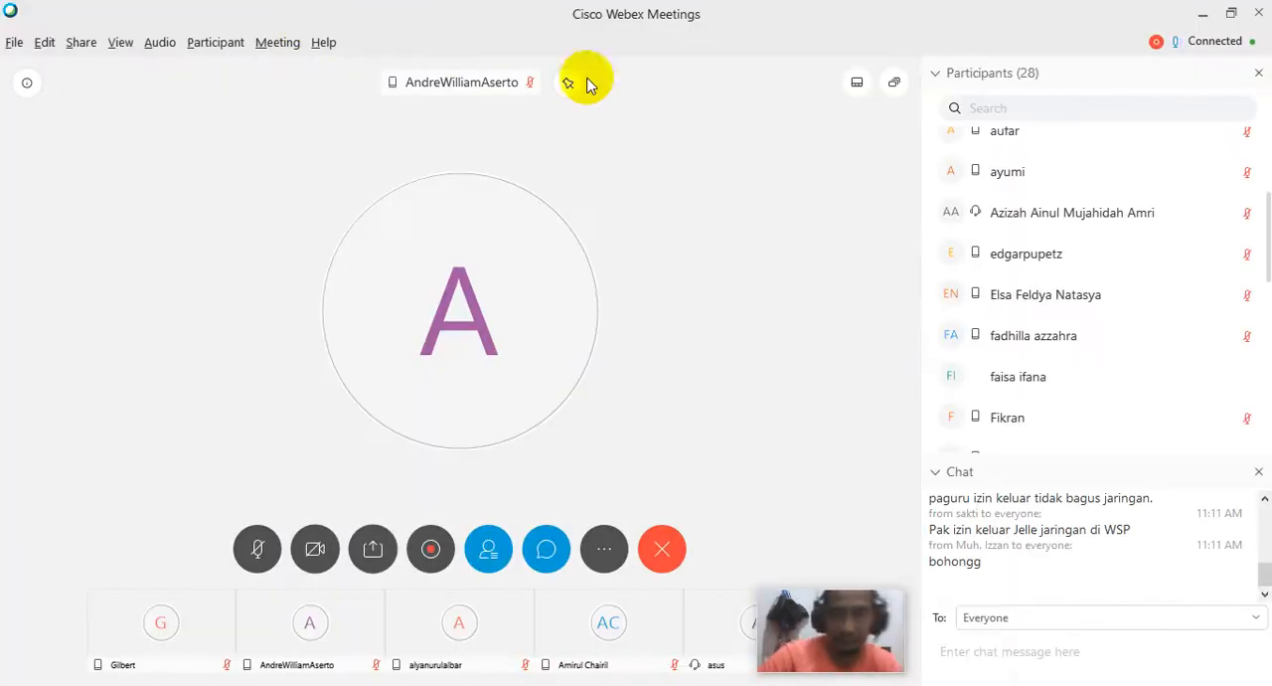
scroll(1056, 334, down, 6)
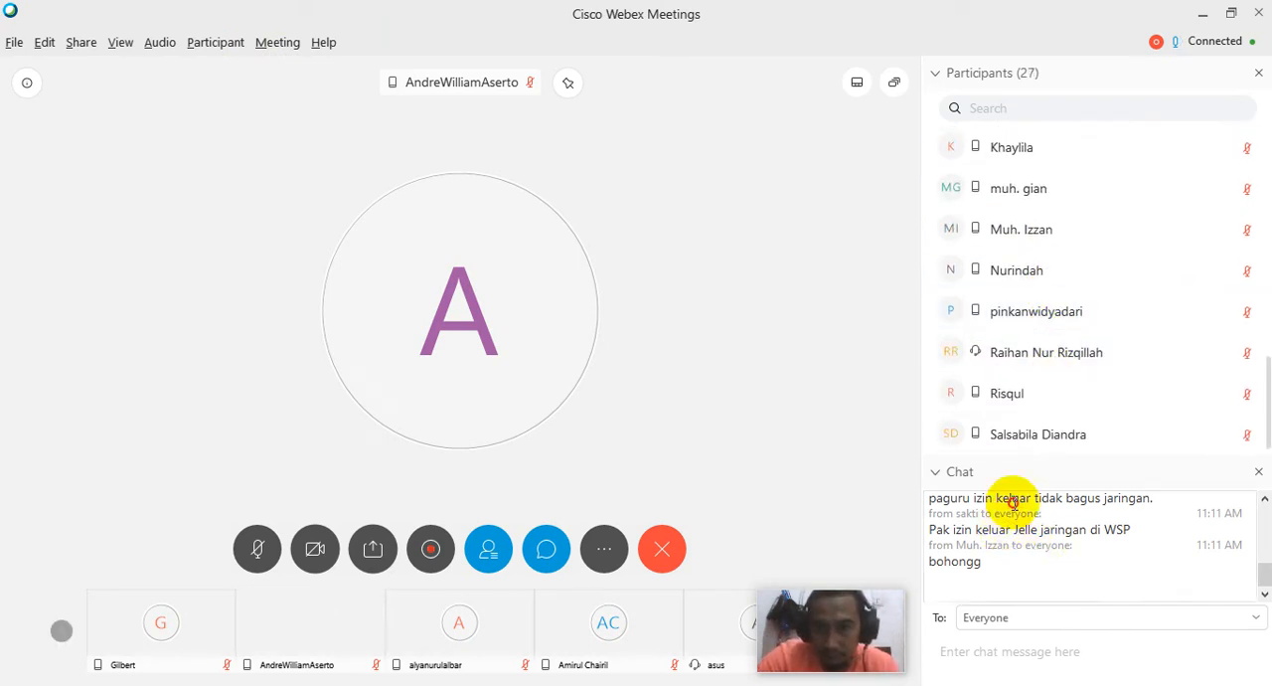
scroll(1012, 502, up, 5)
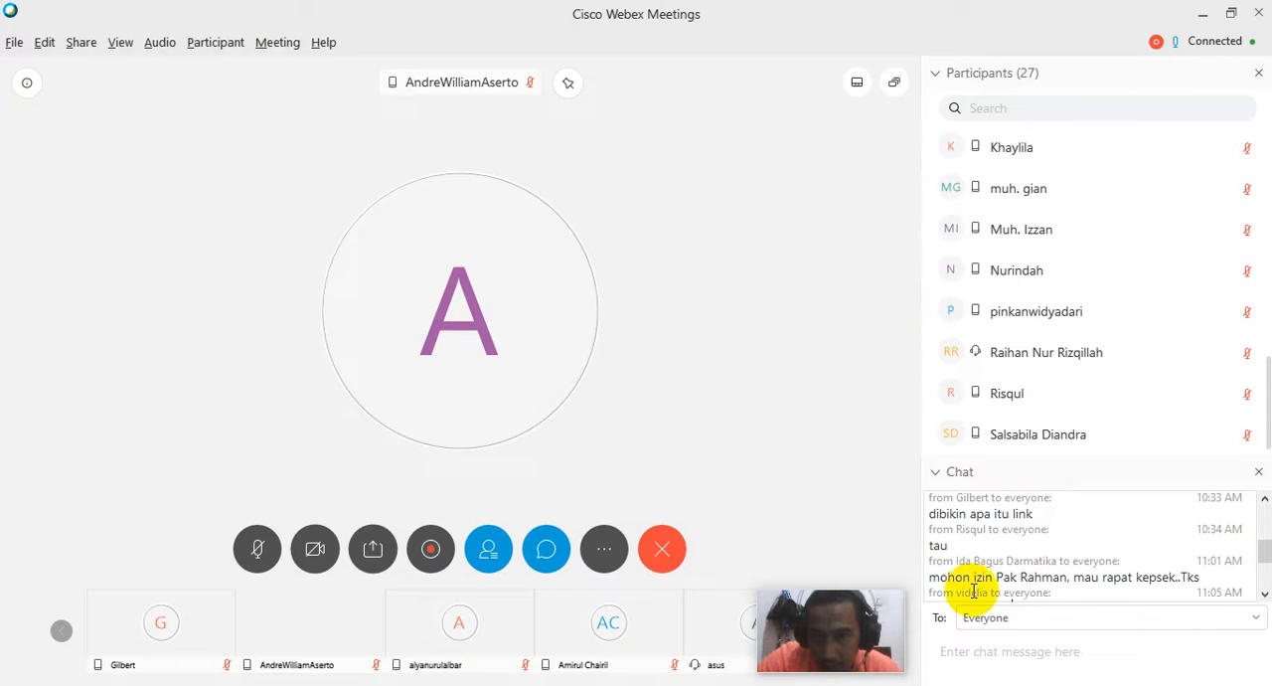
scroll(1044, 544, up, 5)
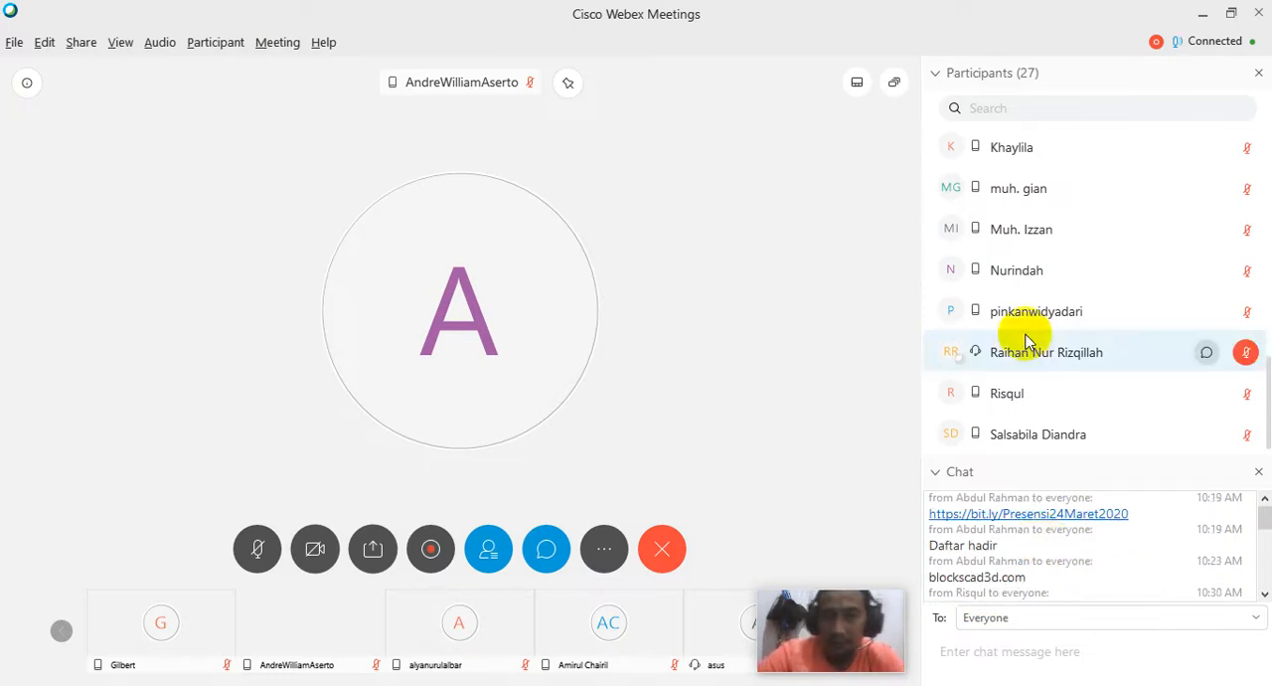
scroll(1057, 506, down, 2)
scroll(1046, 589, up, 1)
scroll(1044, 582, down, 4)
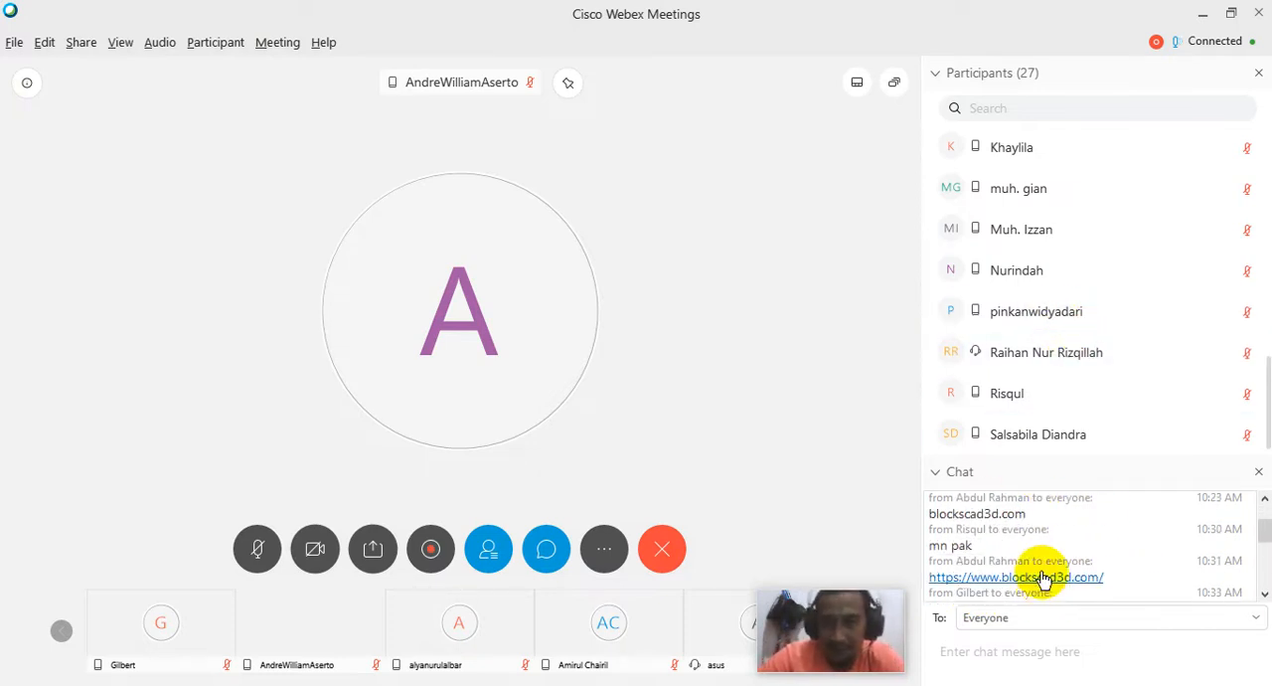
scroll(1054, 352, down, 1)
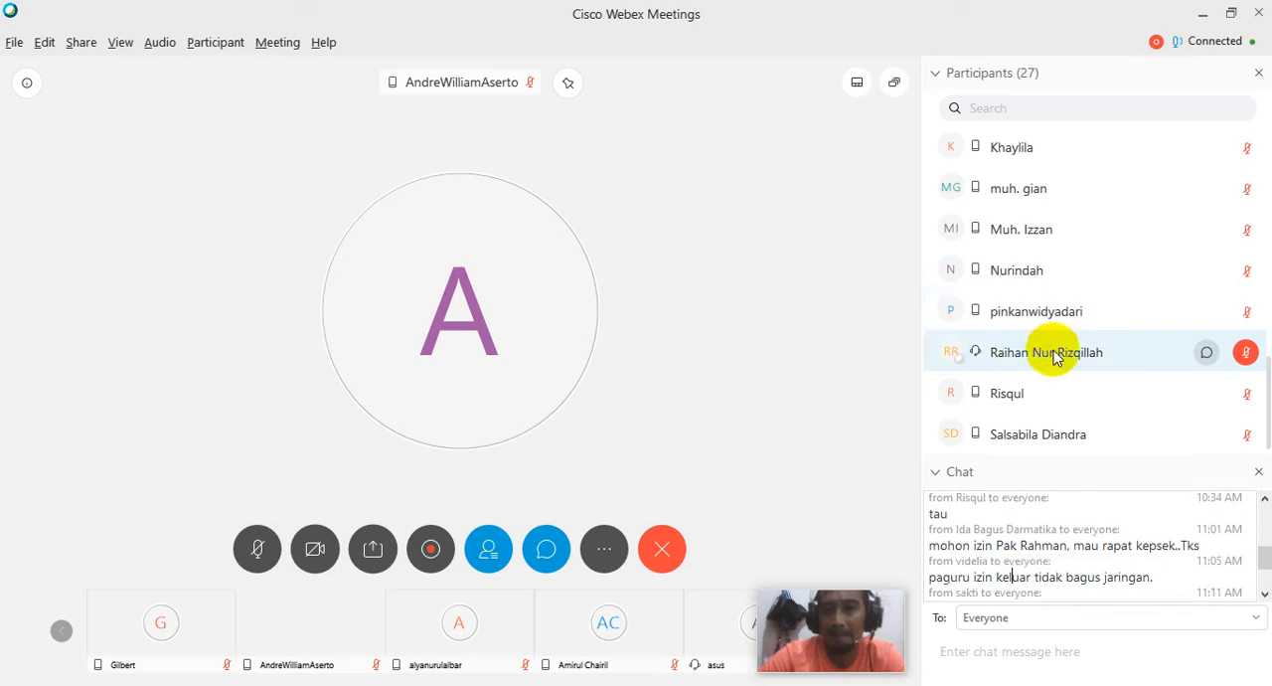
scroll(1055, 352, up, 2)
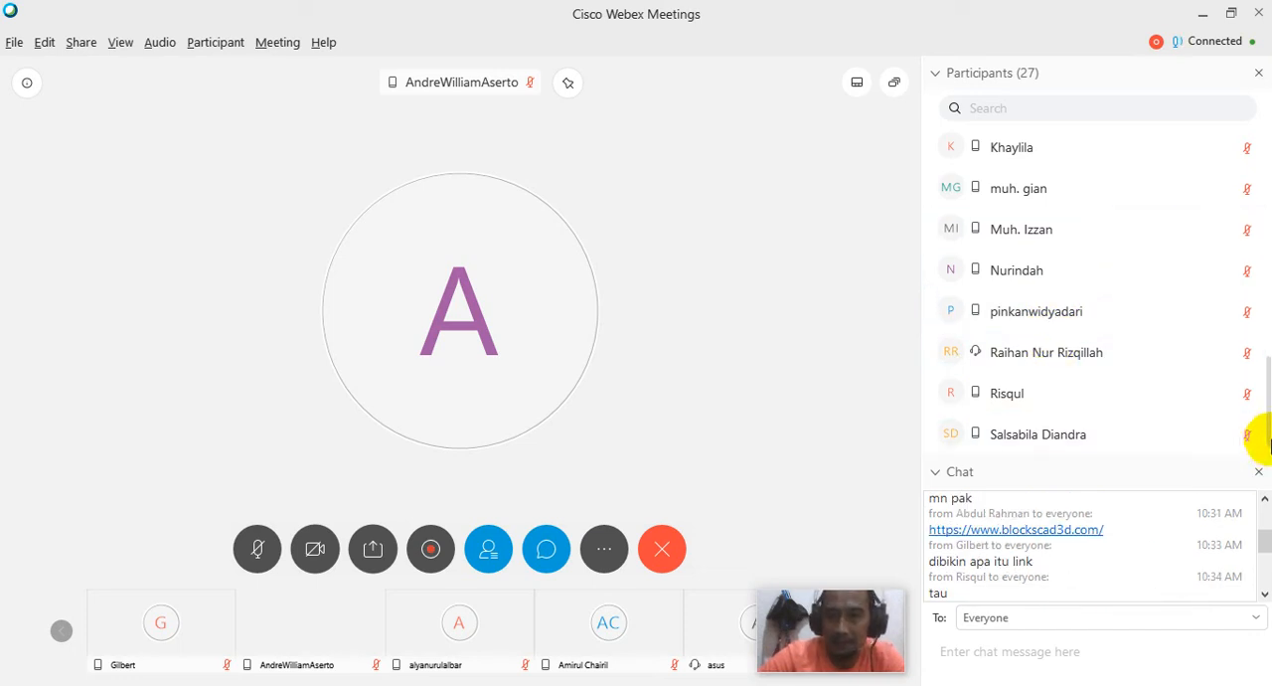
drag(1261, 431, 1268, 204)
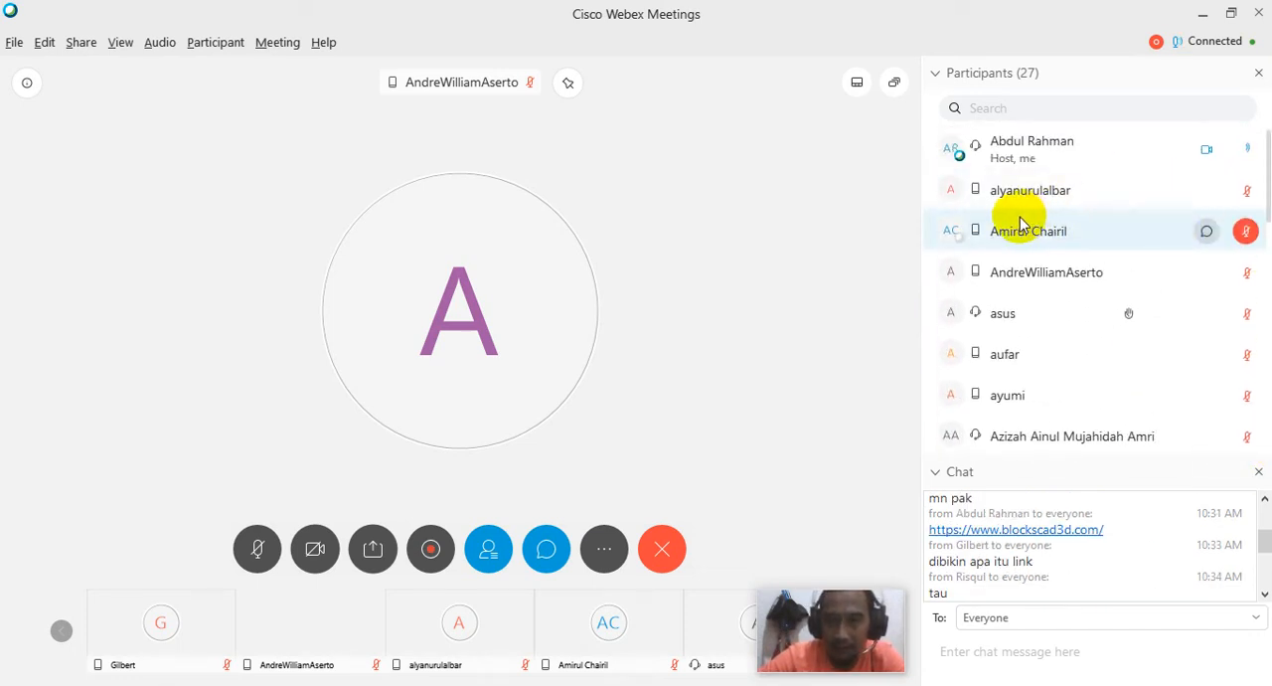
mouse_move(942, 191)
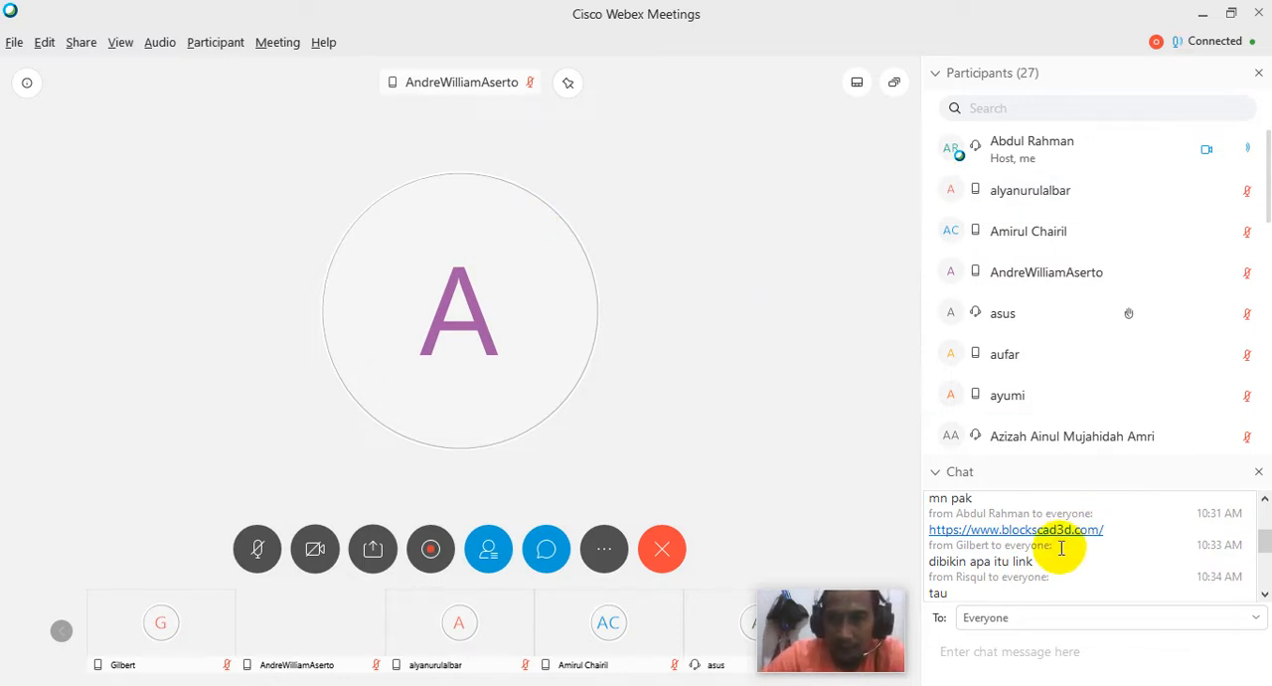
scroll(1050, 559, up, 3)
scroll(1049, 559, up, 1)
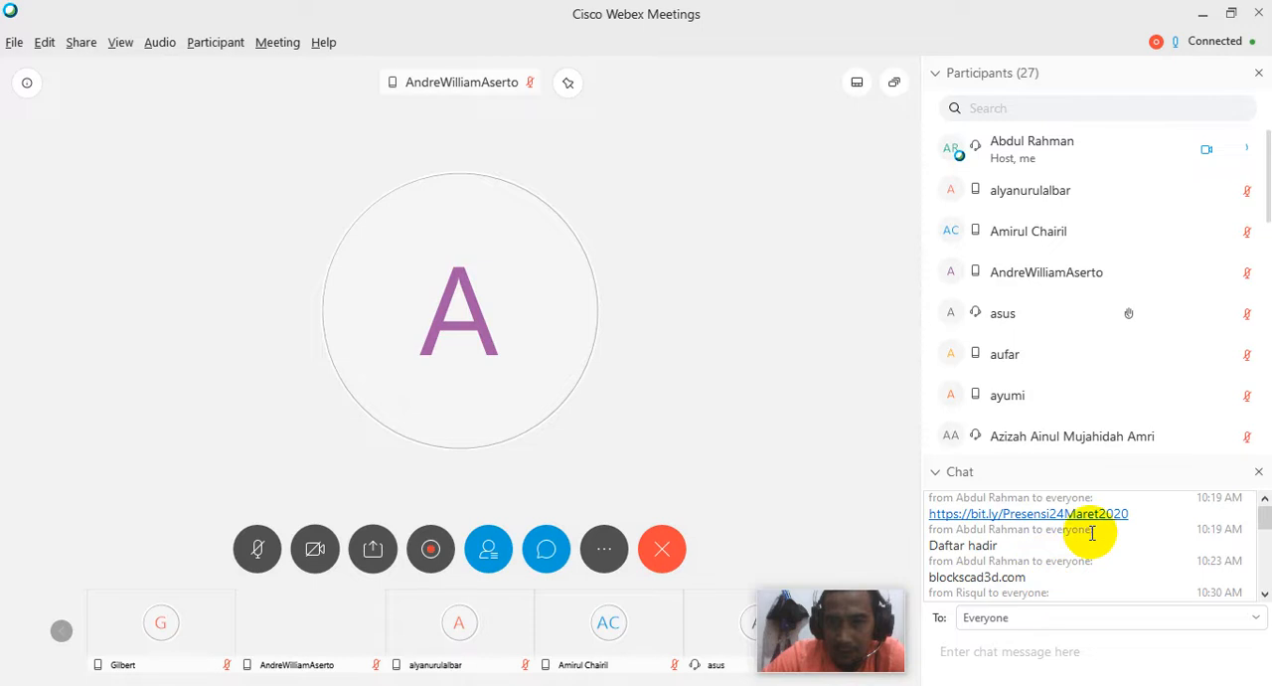
drag(1131, 514, 935, 522)
click(1142, 514)
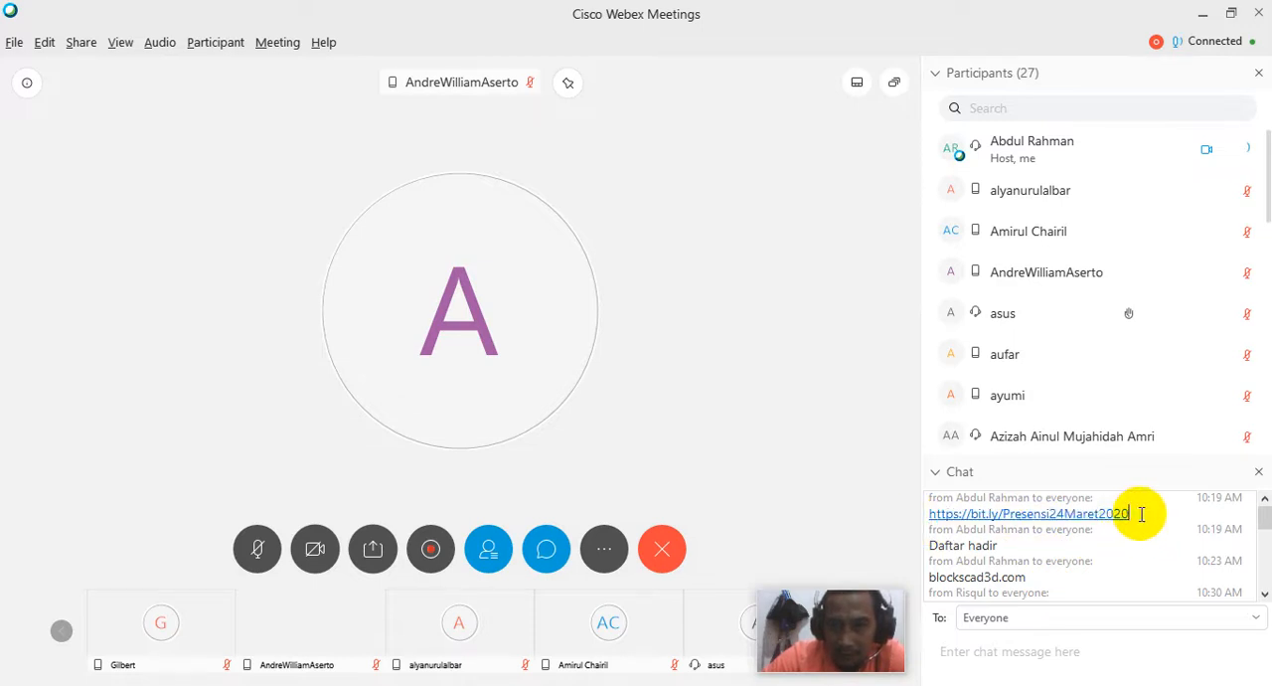
drag(1143, 514, 942, 515)
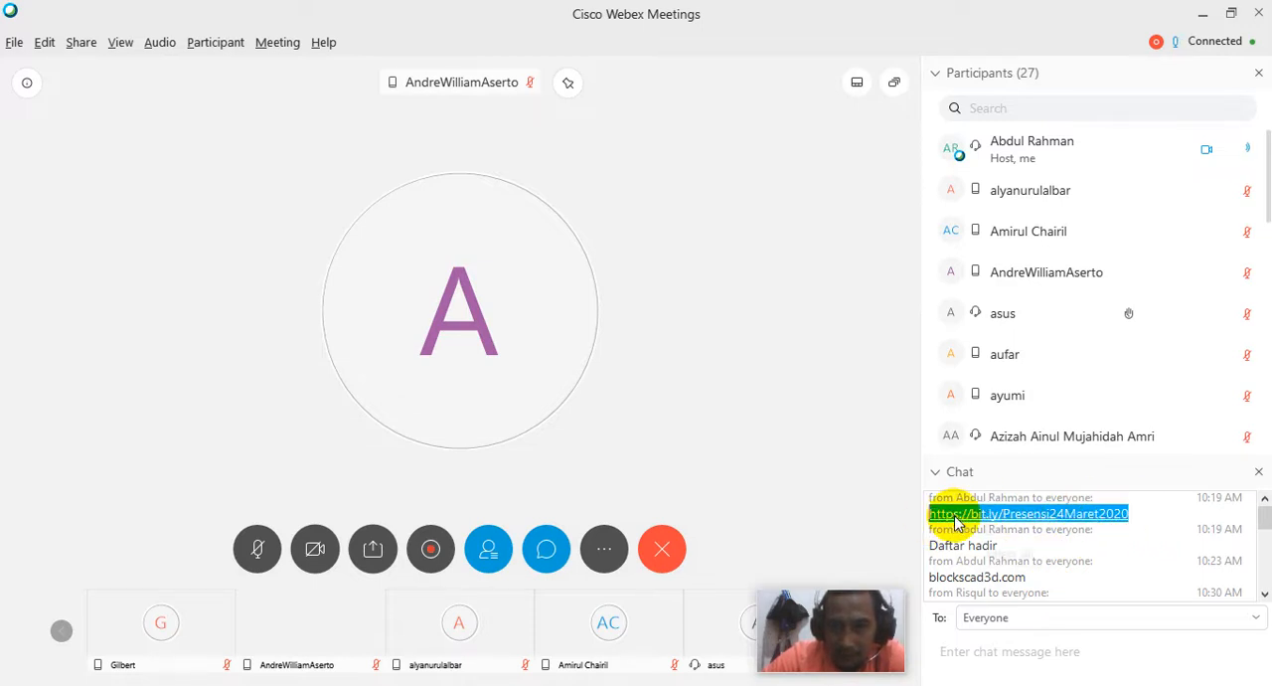
right_click(956, 524)
click(985, 535)
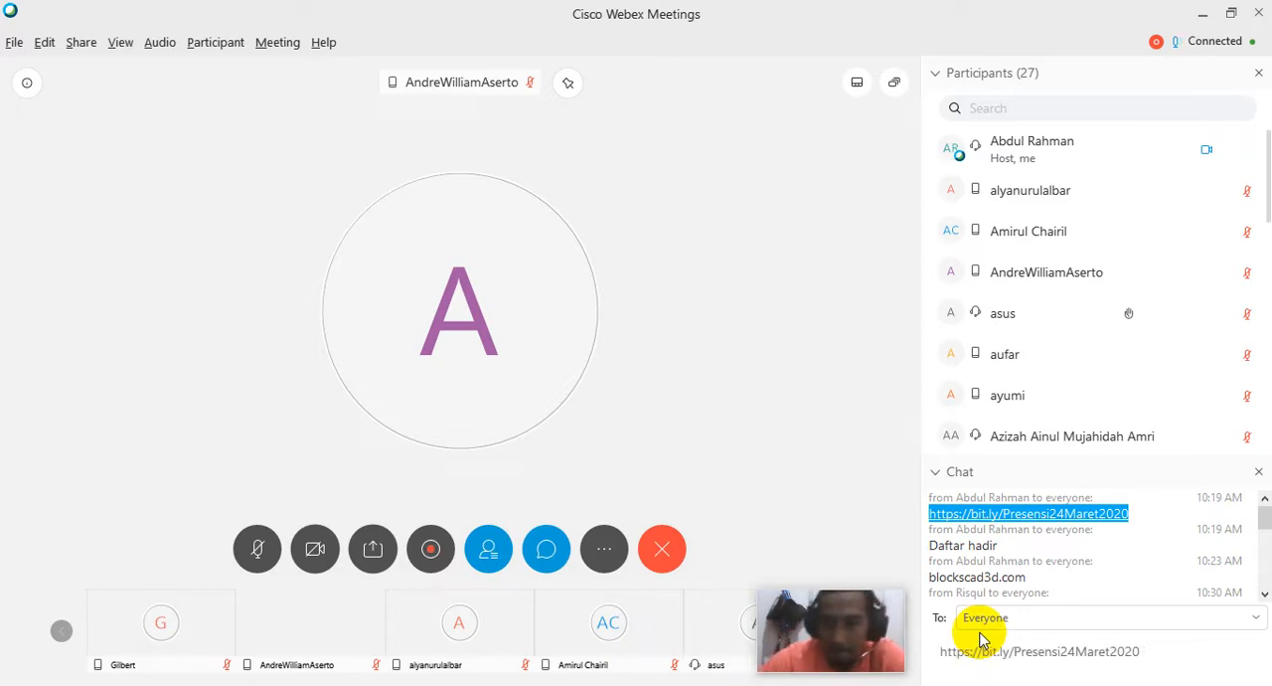
click(980, 639)
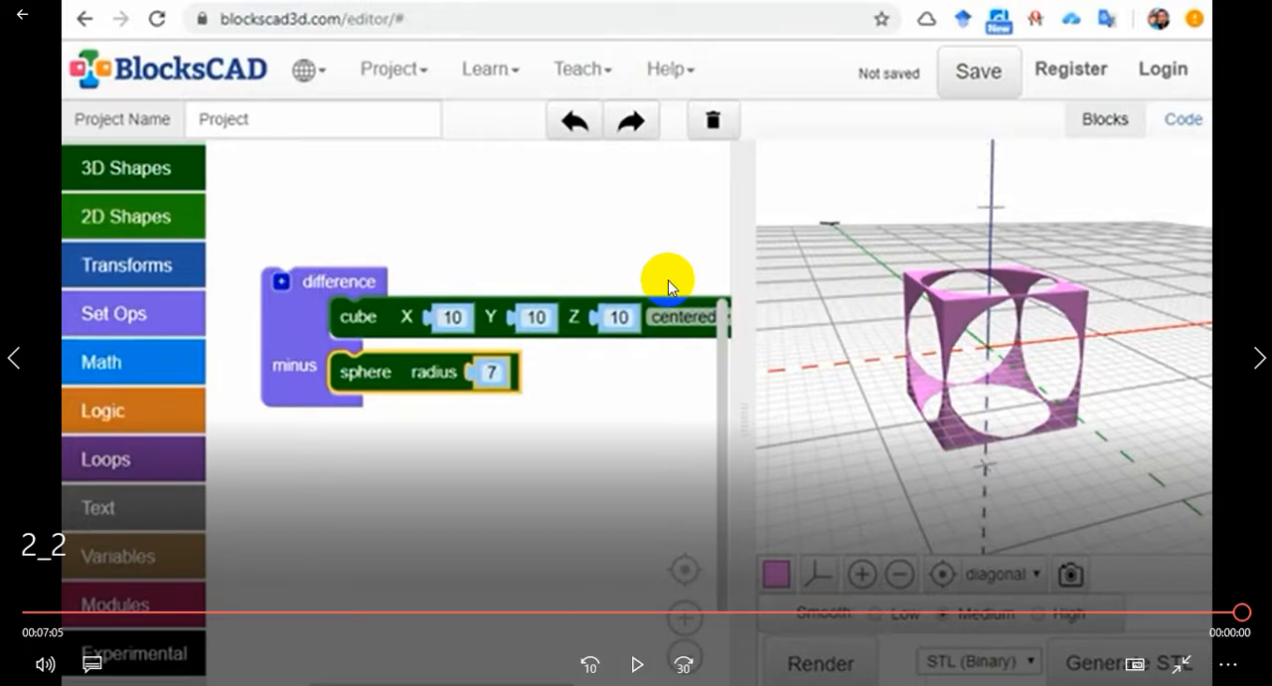
Switch to BlocksCAD in Chrome, start loading blocks from the computer and browse the XML files in PELATIHAN > 3D MODELLING DARING
key(alt+Tab)
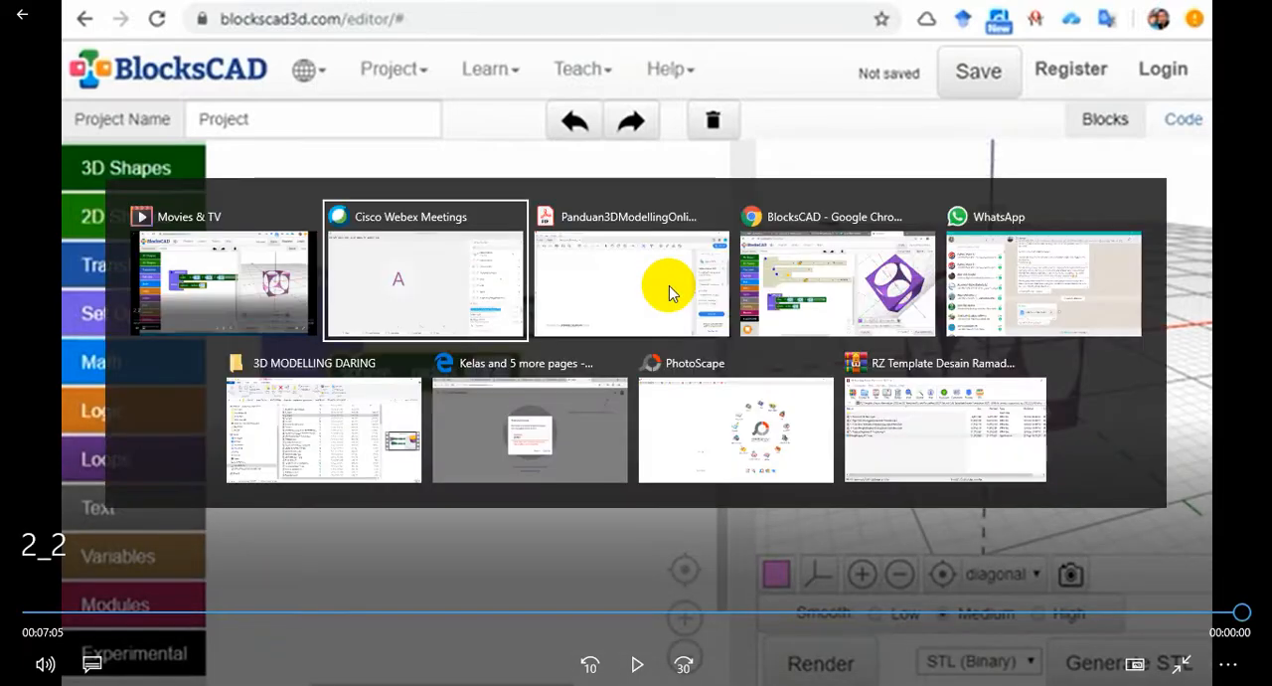
key(alt+Tab)
key(alt+Tab)
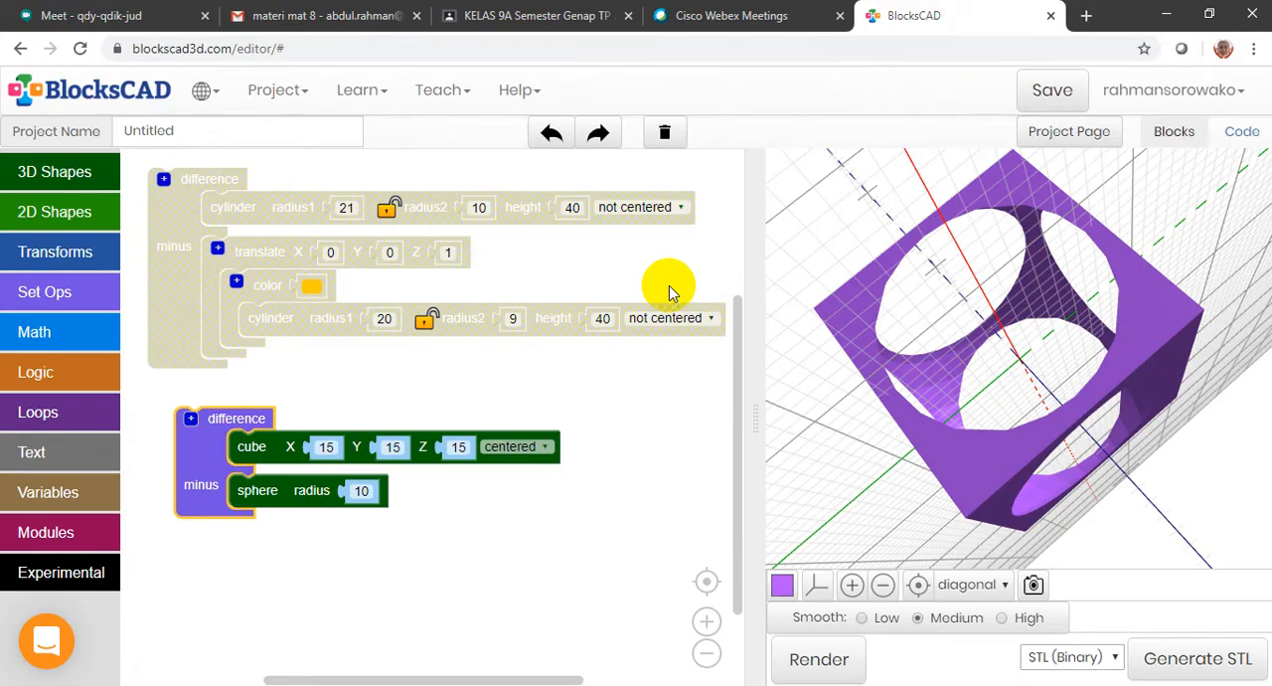
click(303, 90)
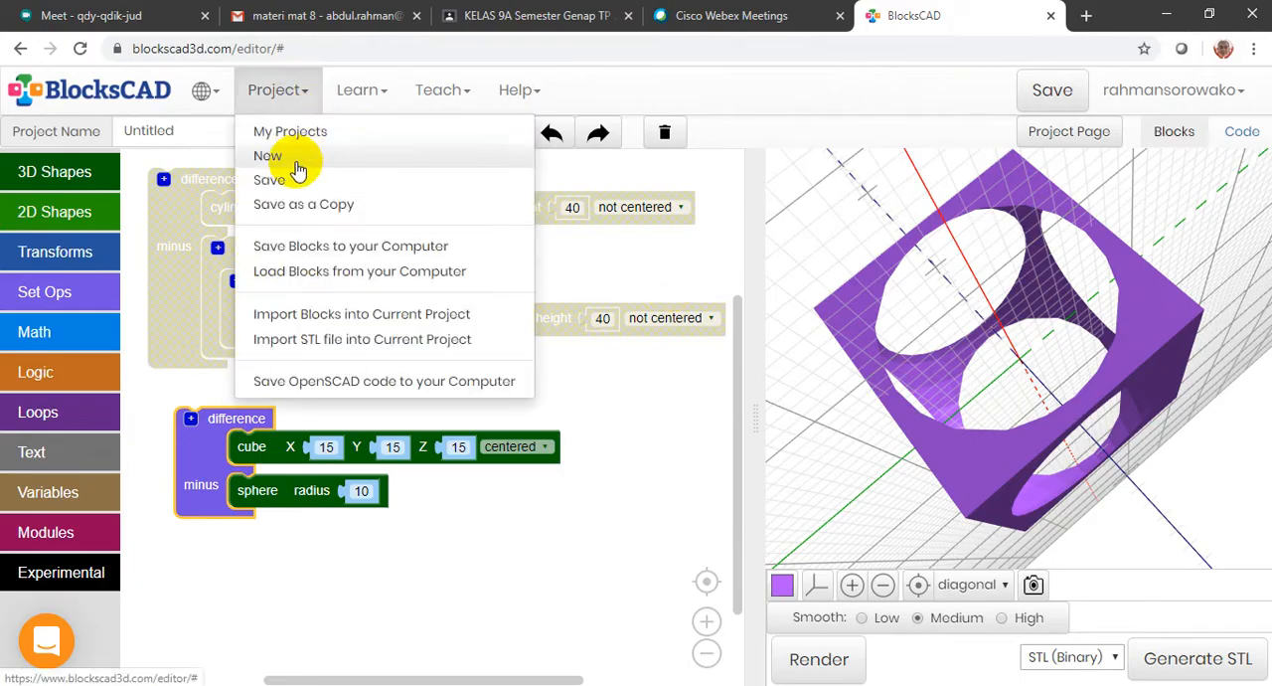
click(330, 276)
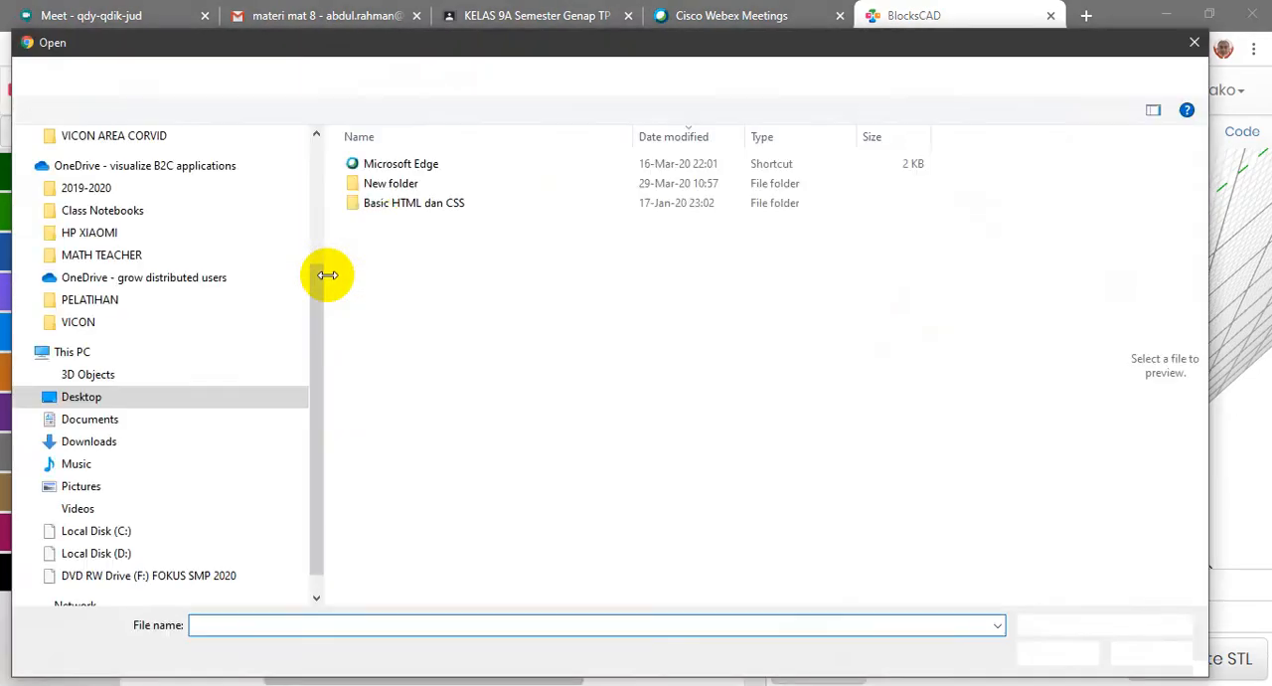
click(124, 305)
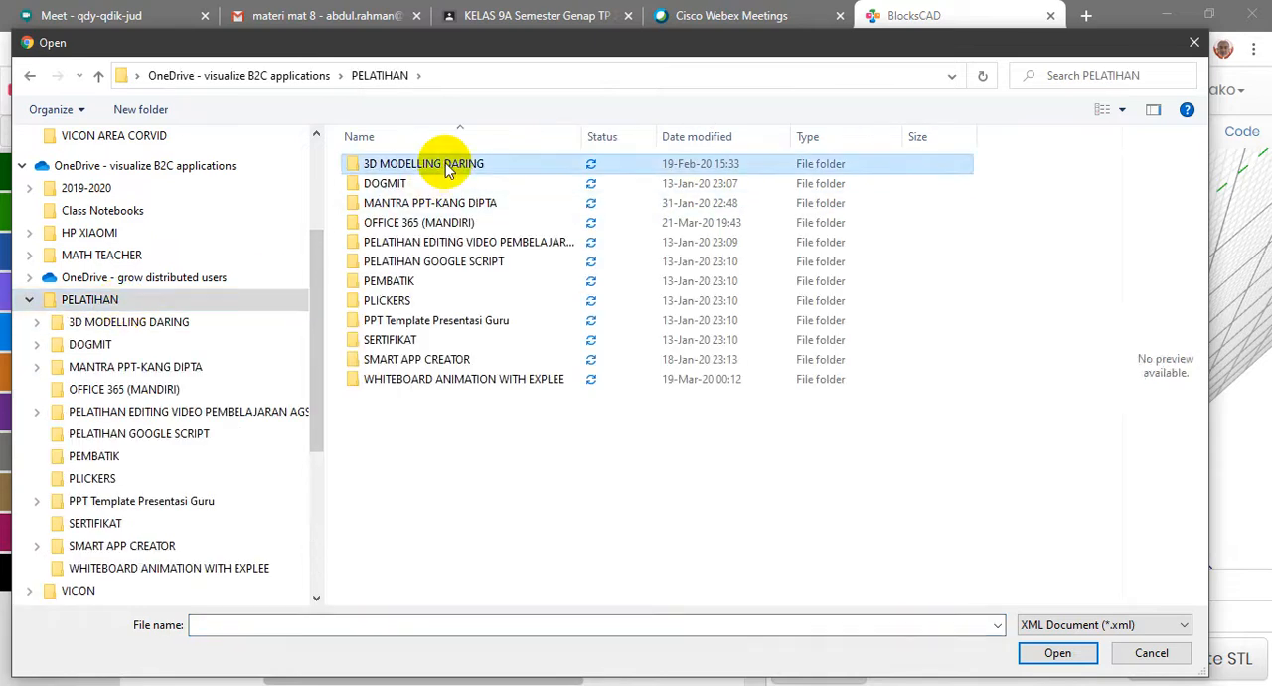
double_click(445, 163)
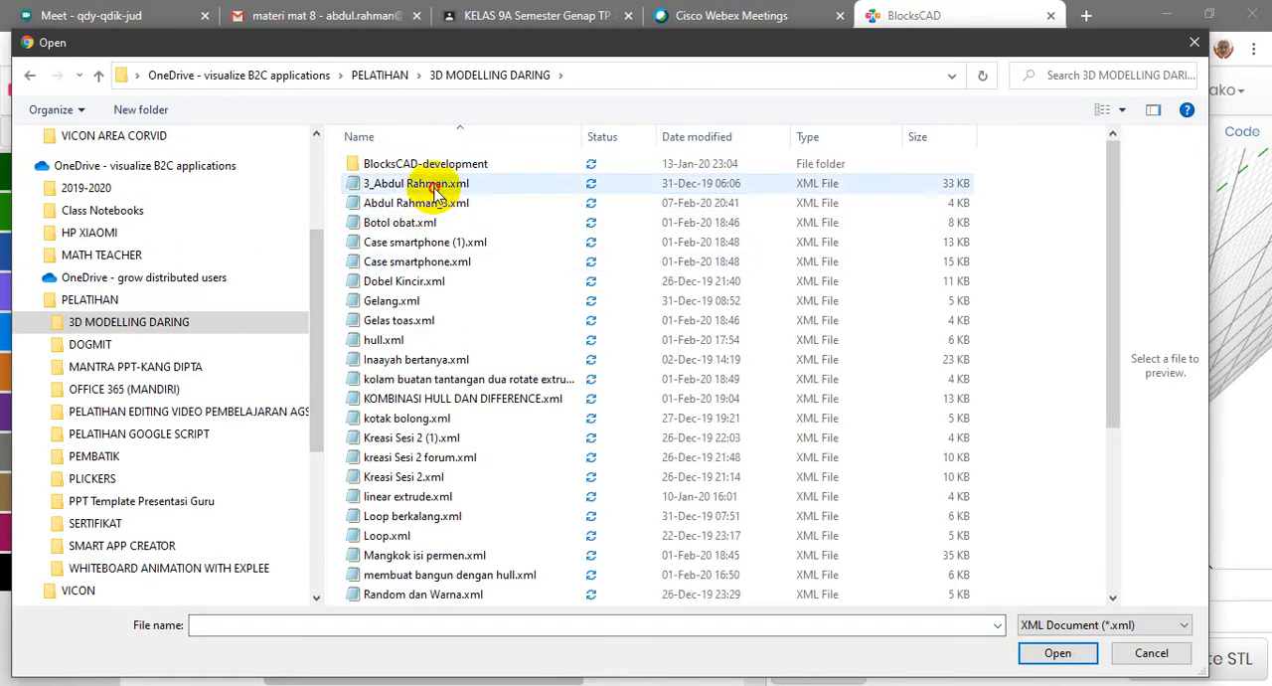
click(434, 186)
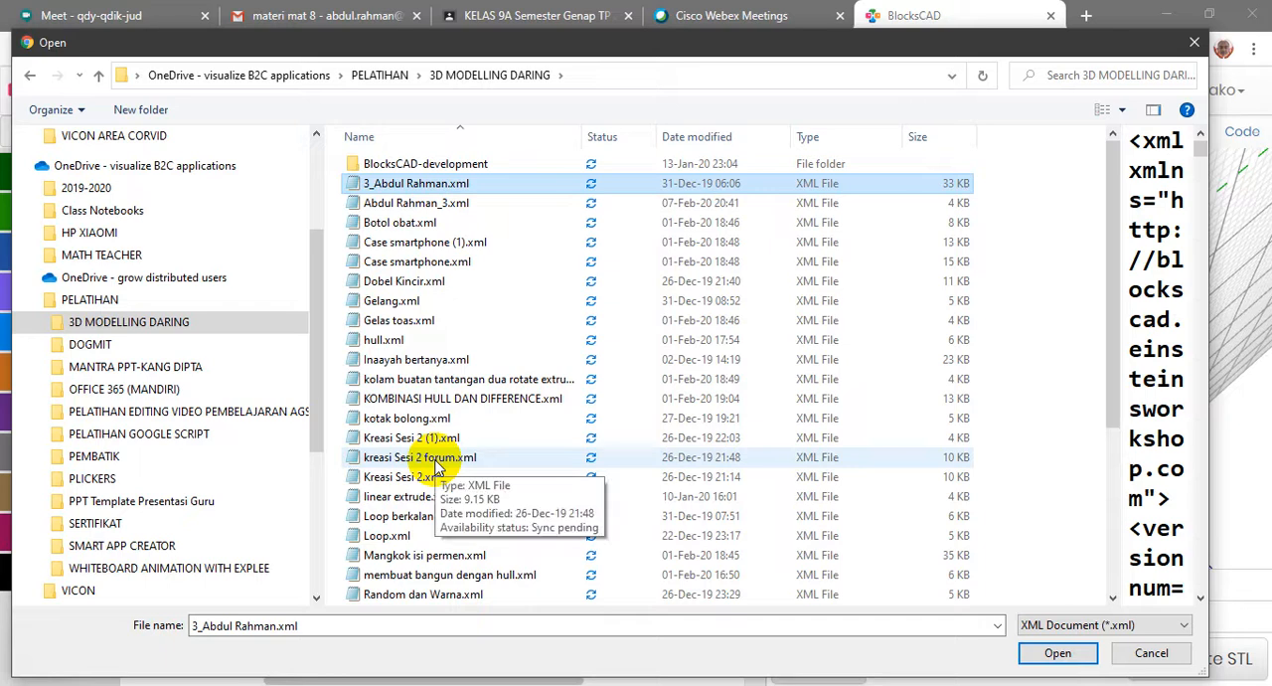
click(413, 418)
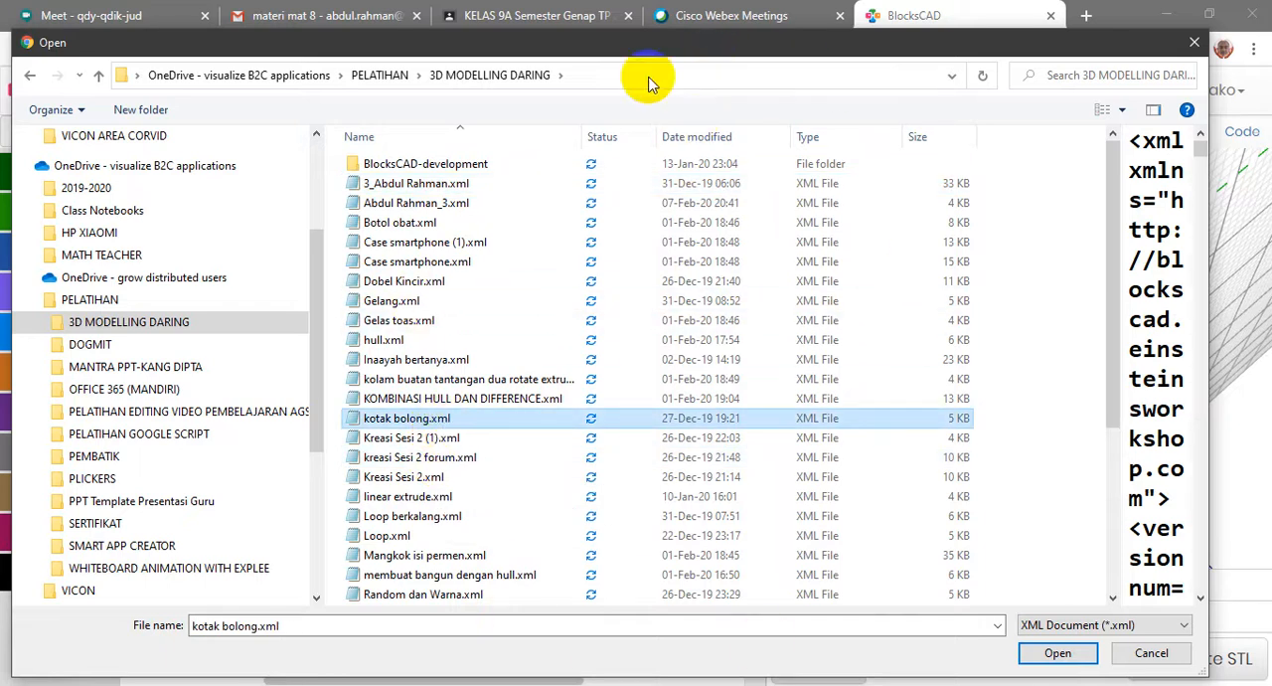
scroll(423, 487, down, 3)
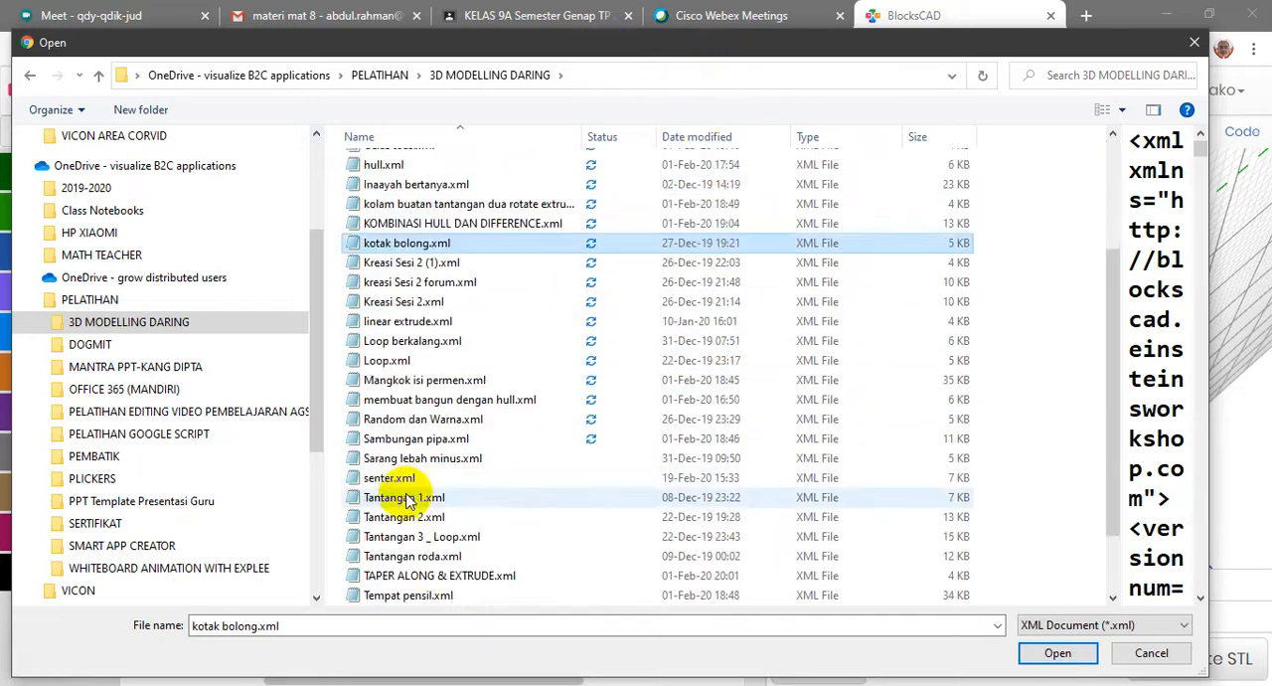
scroll(428, 537, down, 2)
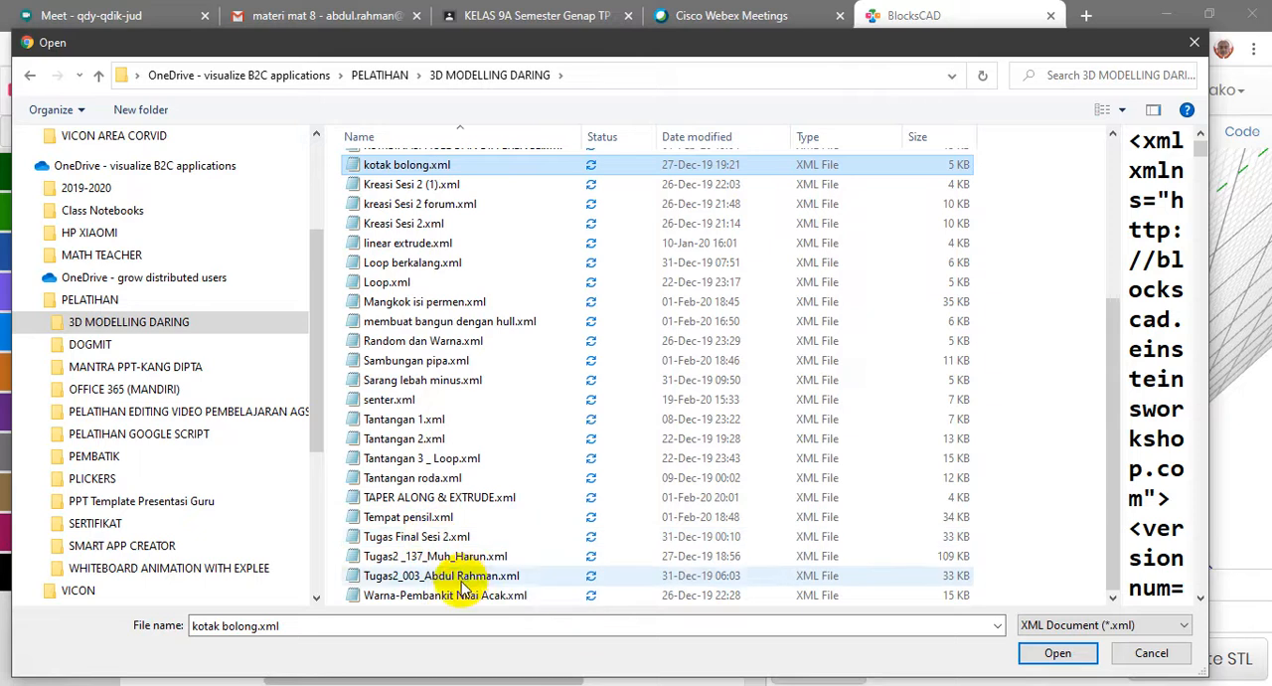
scroll(433, 482, up, 5)
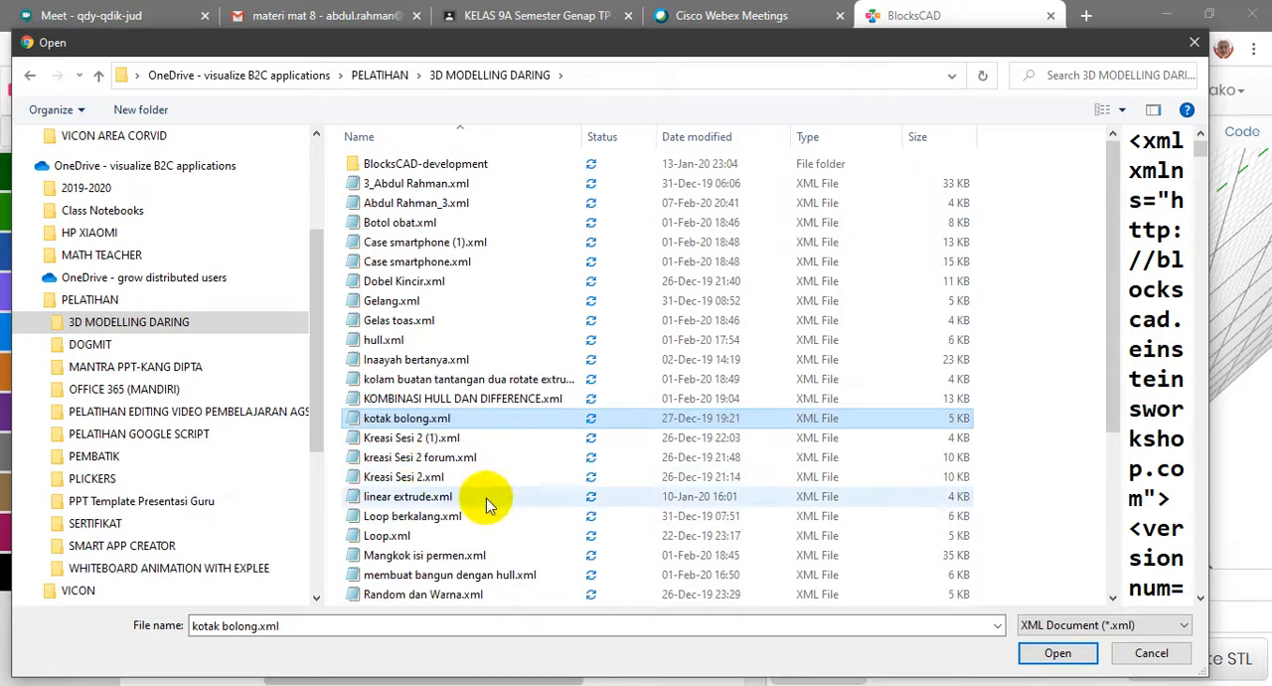
Switch to the Webex meeting and share Screen 1 with the participants
key(alt+Tab)
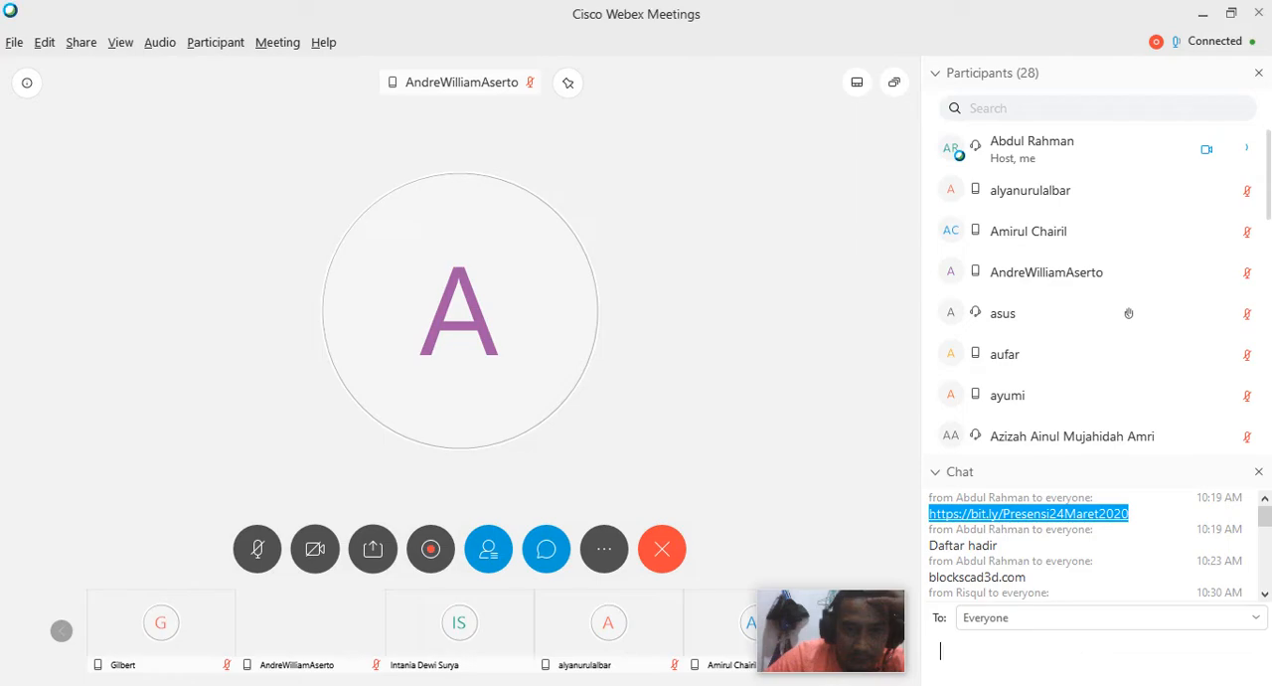
click(374, 548)
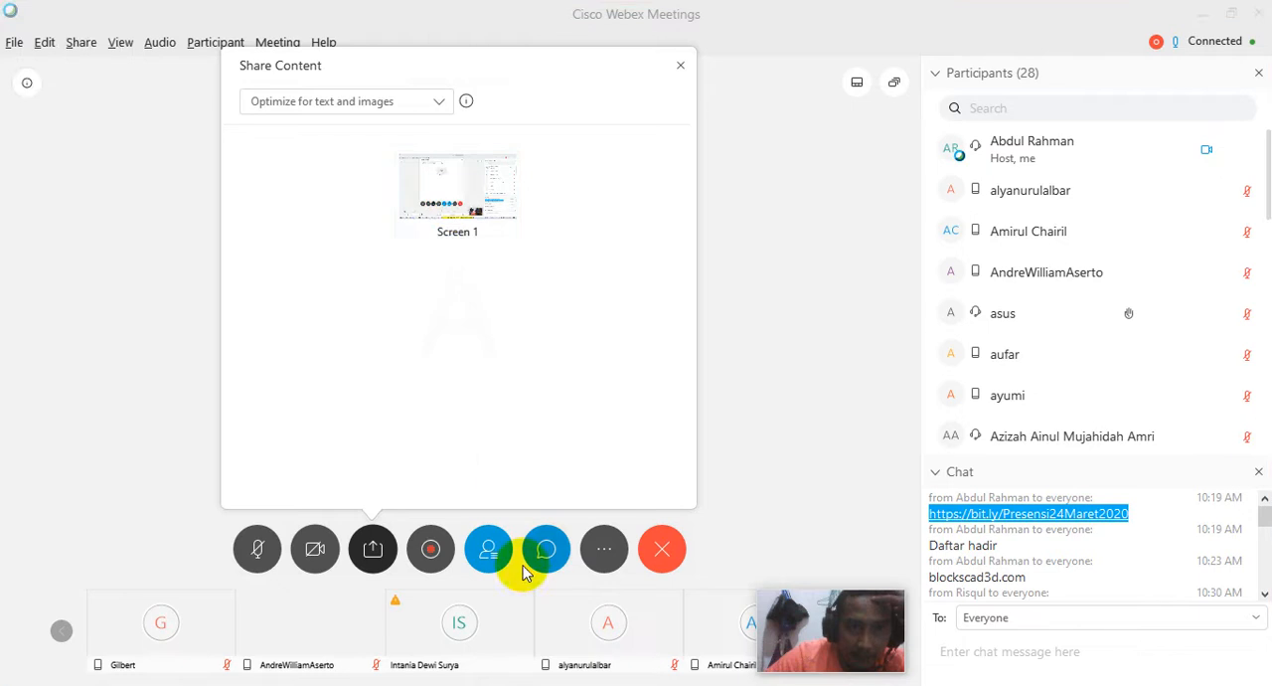
click(375, 556)
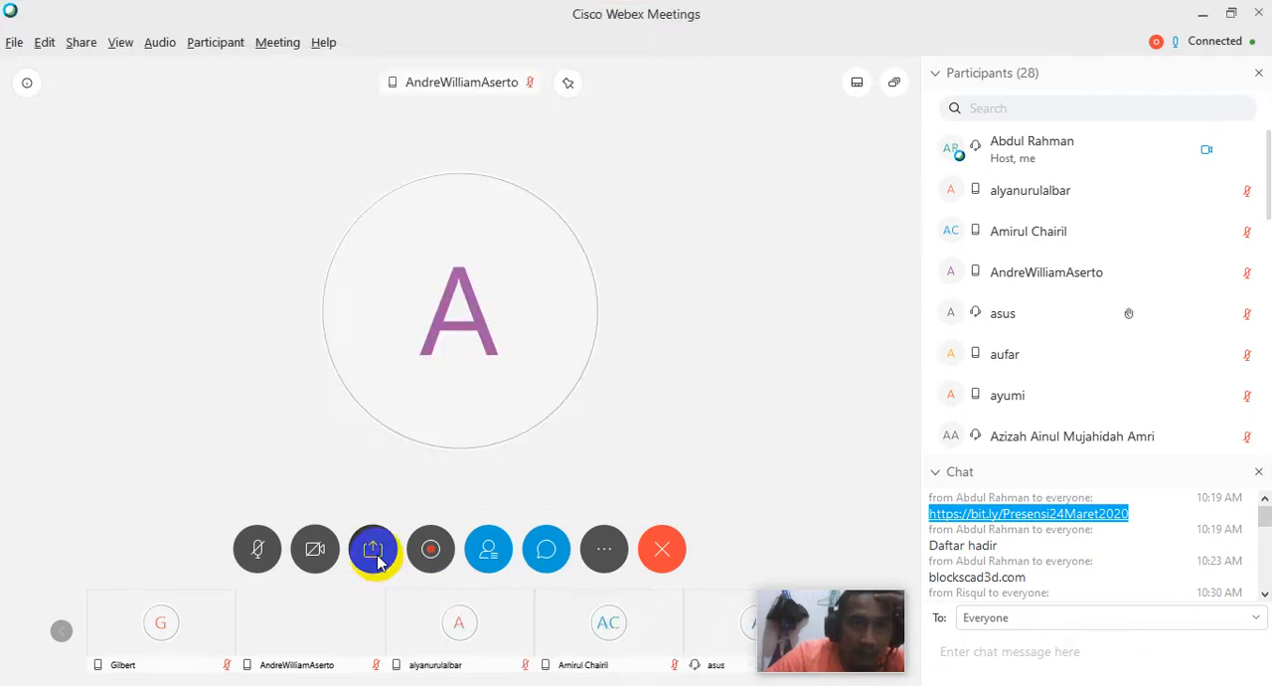
click(378, 552)
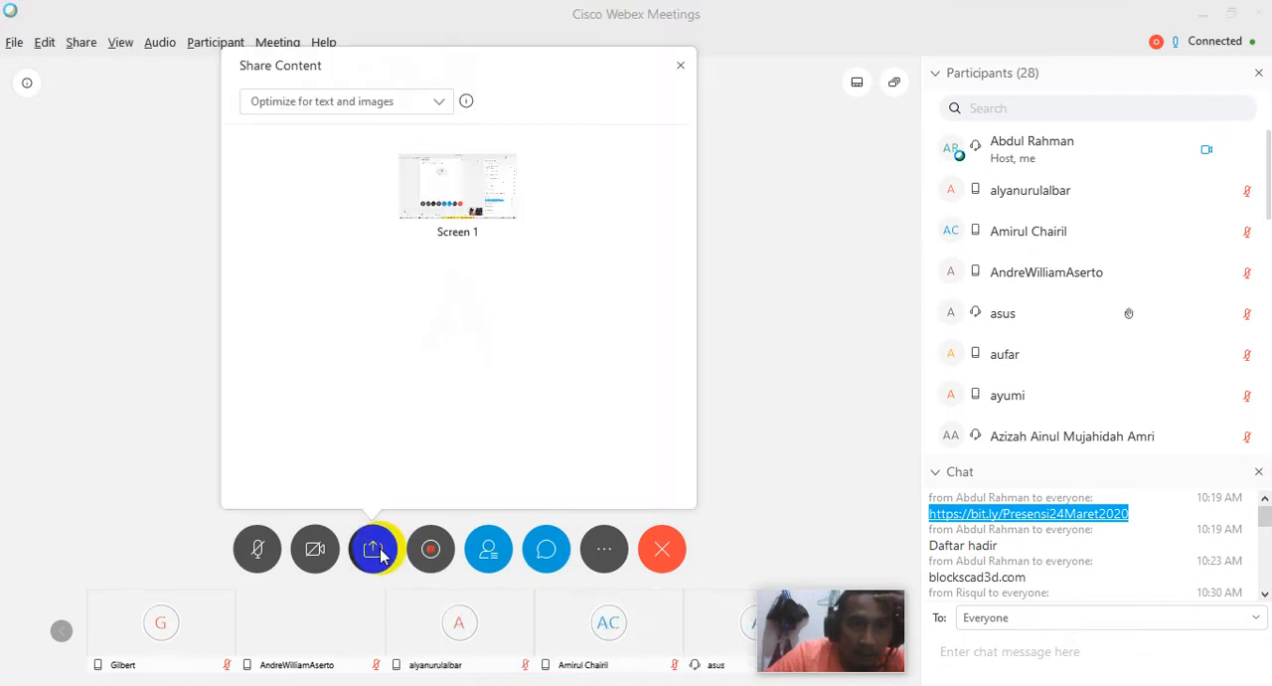
click(462, 186)
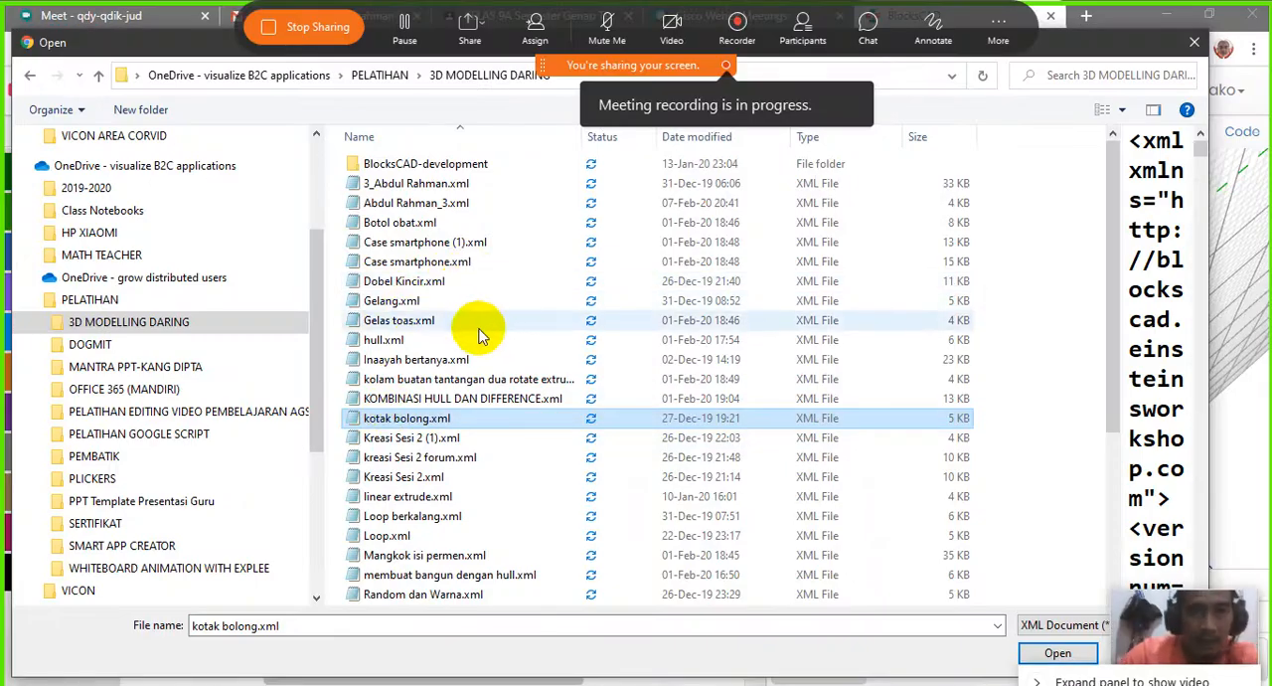
Load the blocks file Tantangan 1.xml from the 3D MODELLING DARING folder
click(448, 184)
scroll(453, 253, down, 2)
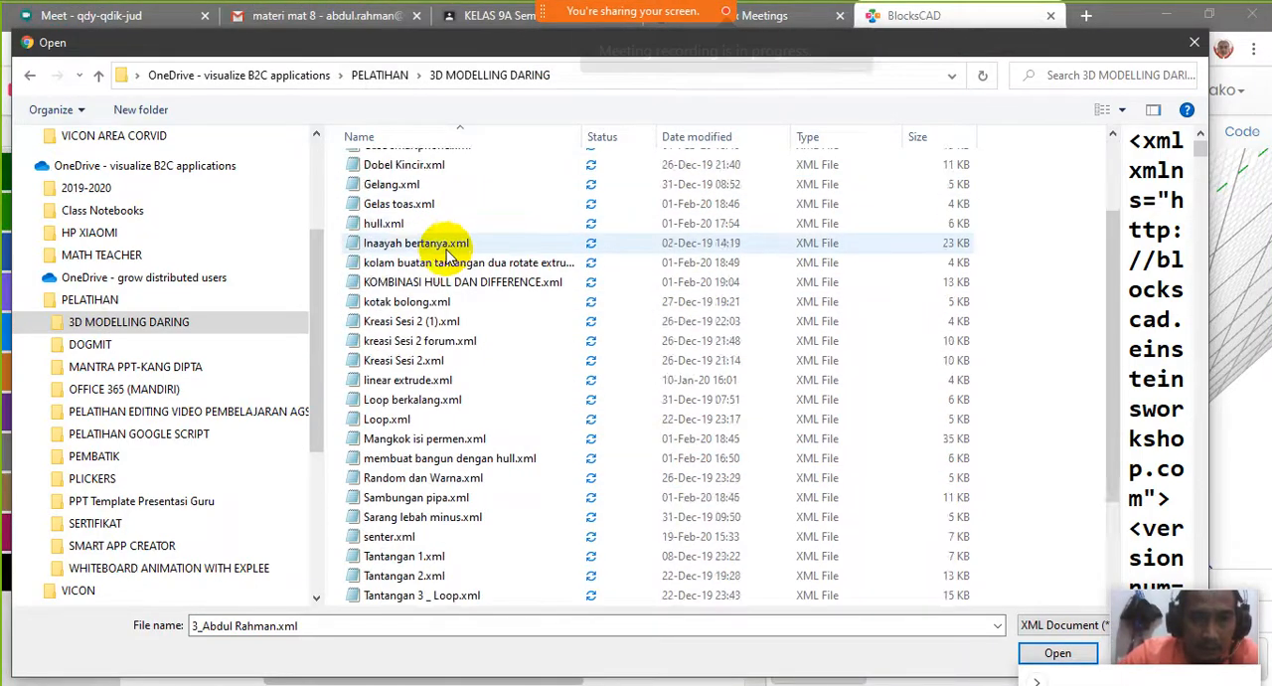
scroll(452, 254, down, 2)
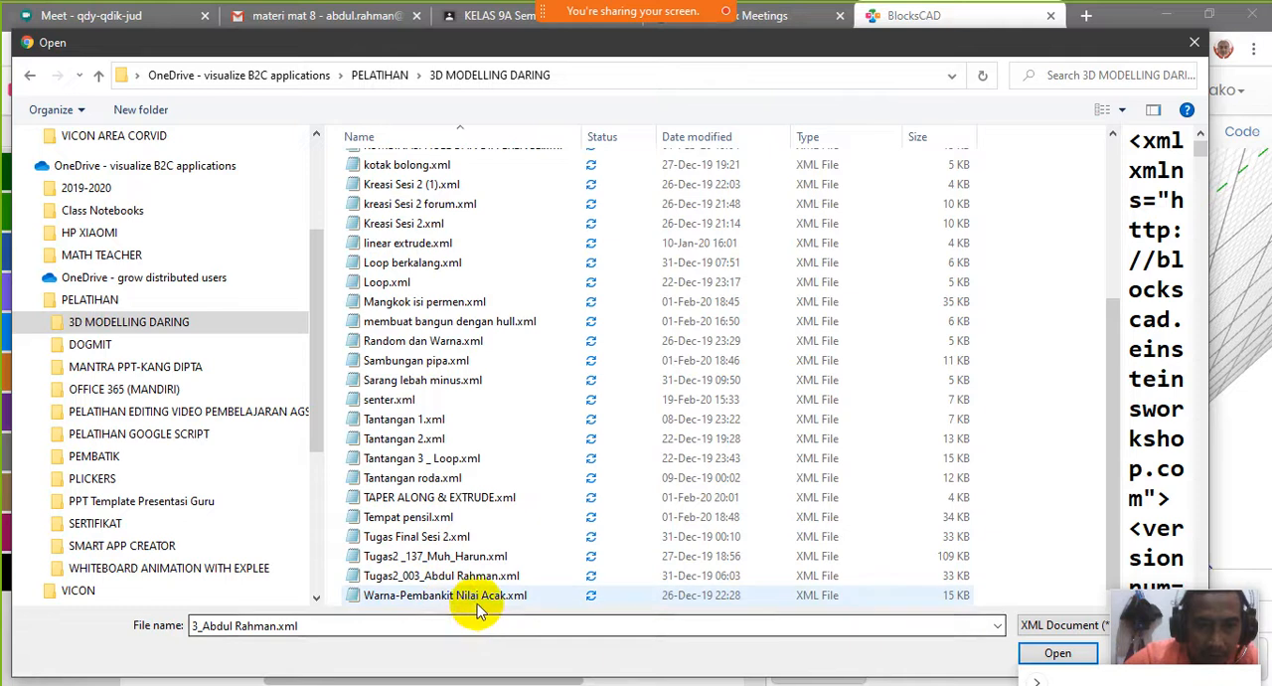
click(435, 422)
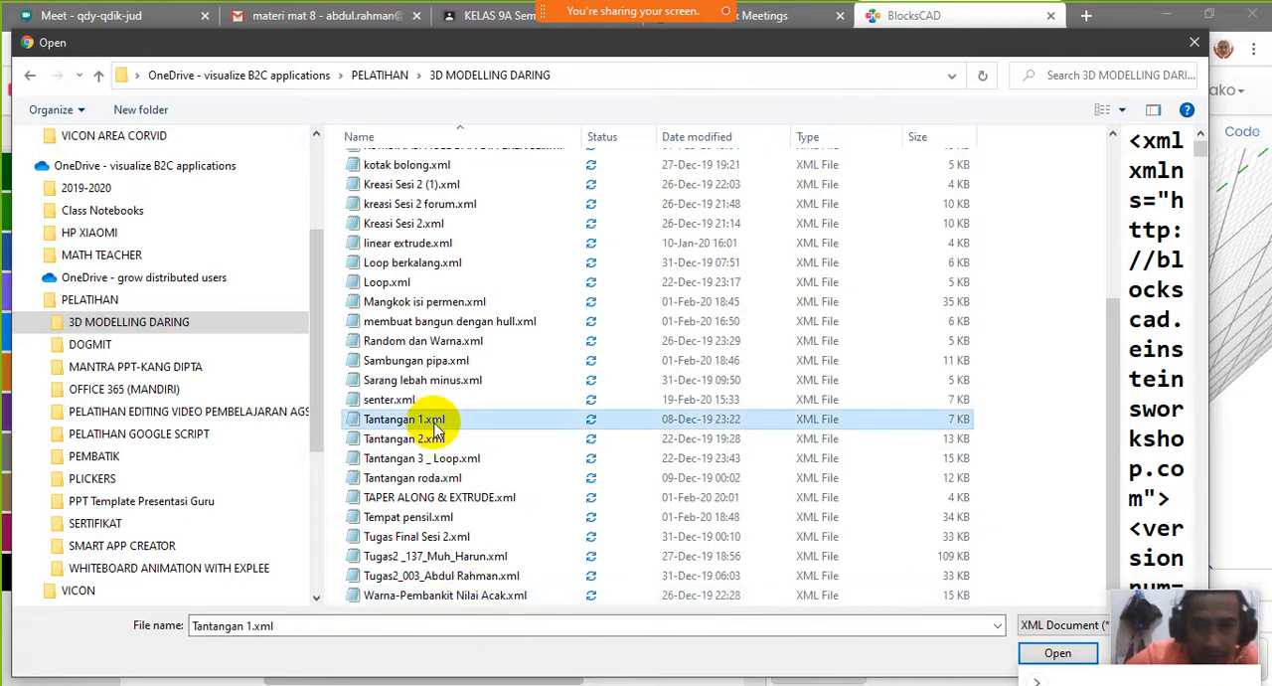
click(1057, 652)
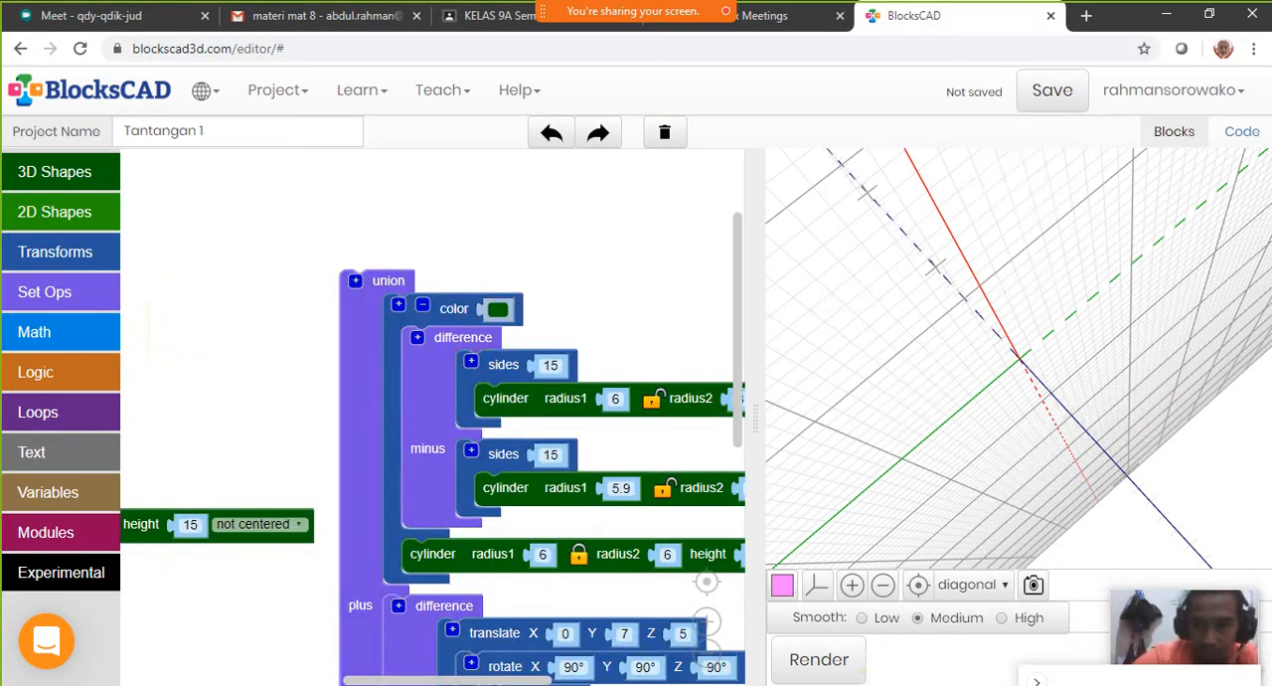
Render the loaded model, reset the 3D view and inspect the green cup with its handle and the blue pyramid from several angles
click(826, 666)
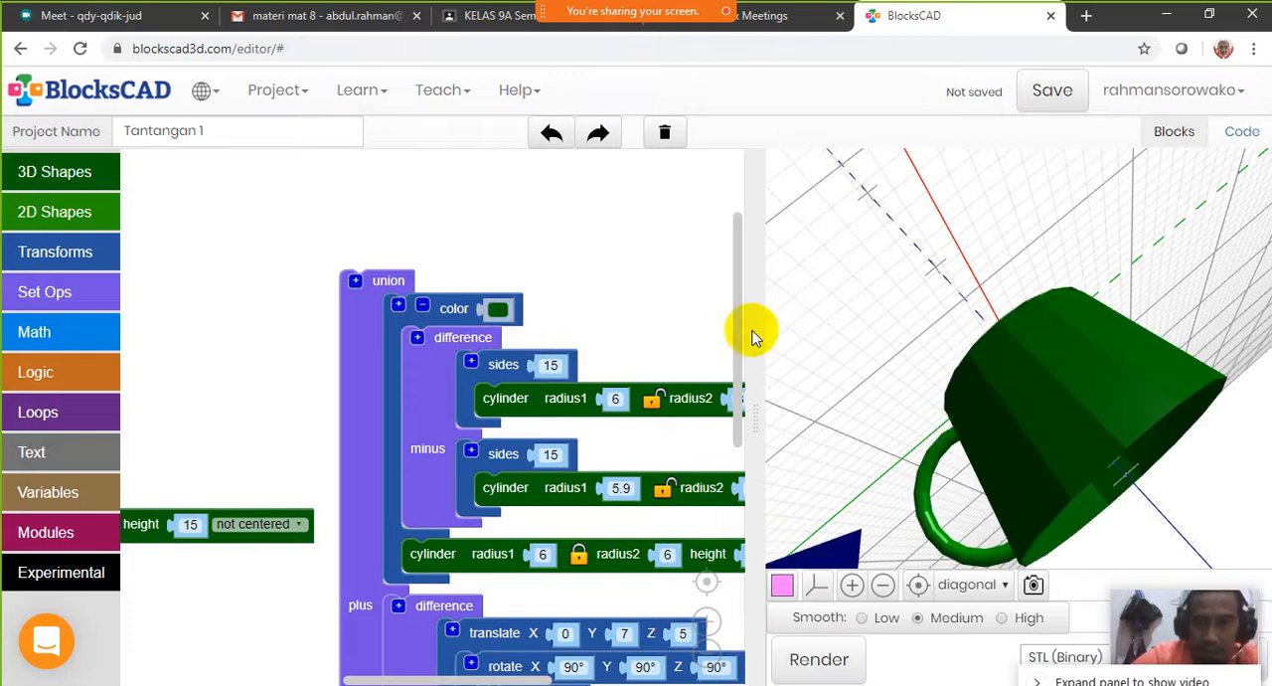
click(917, 589)
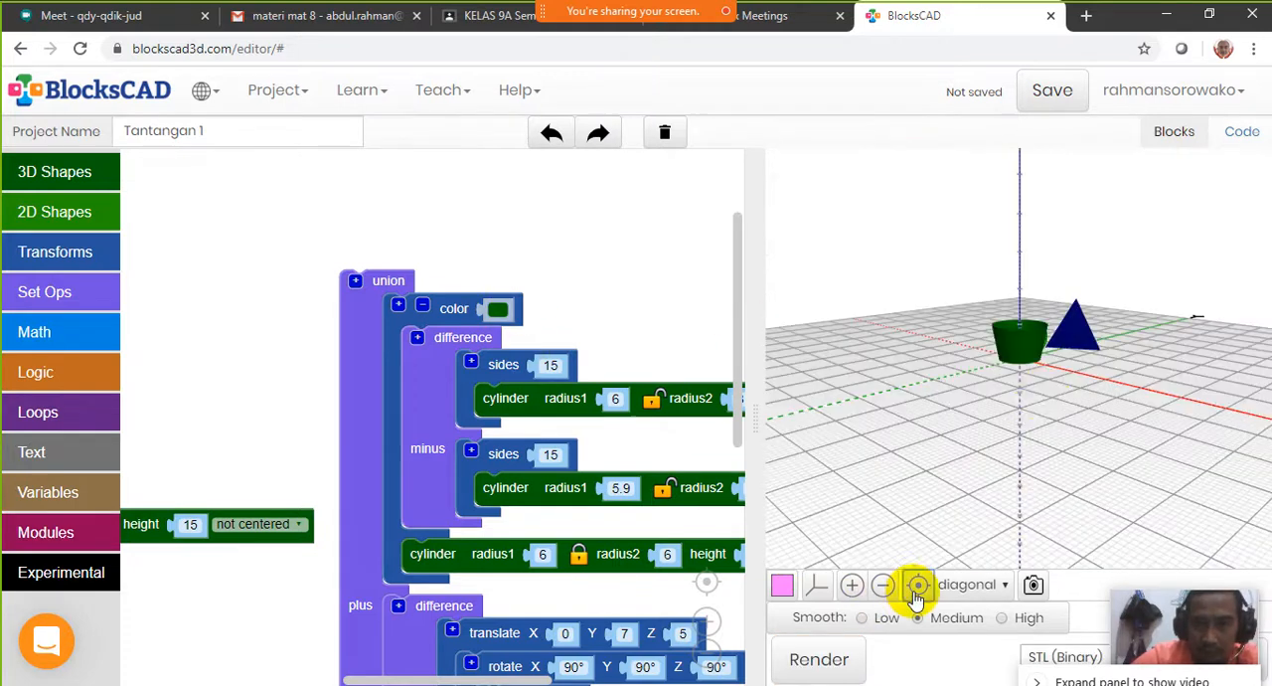
scroll(1033, 370, up, 5)
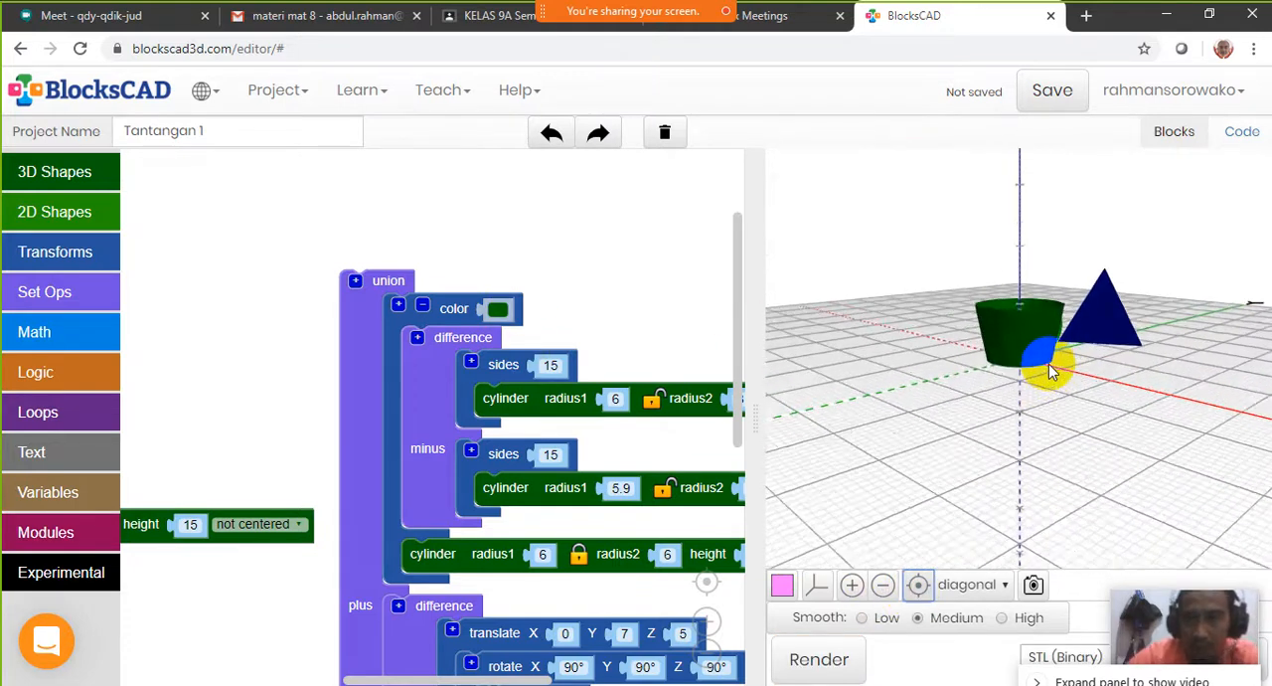
drag(1039, 366, 1081, 331)
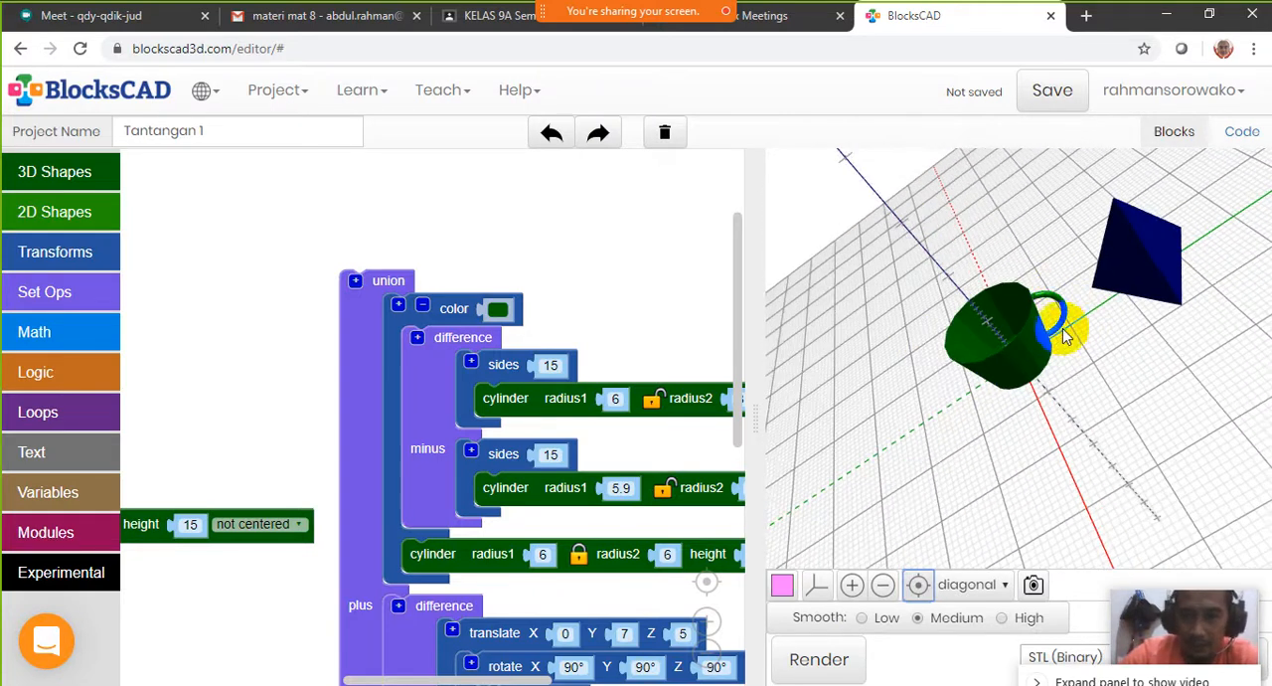
drag(1050, 302, 721, 388)
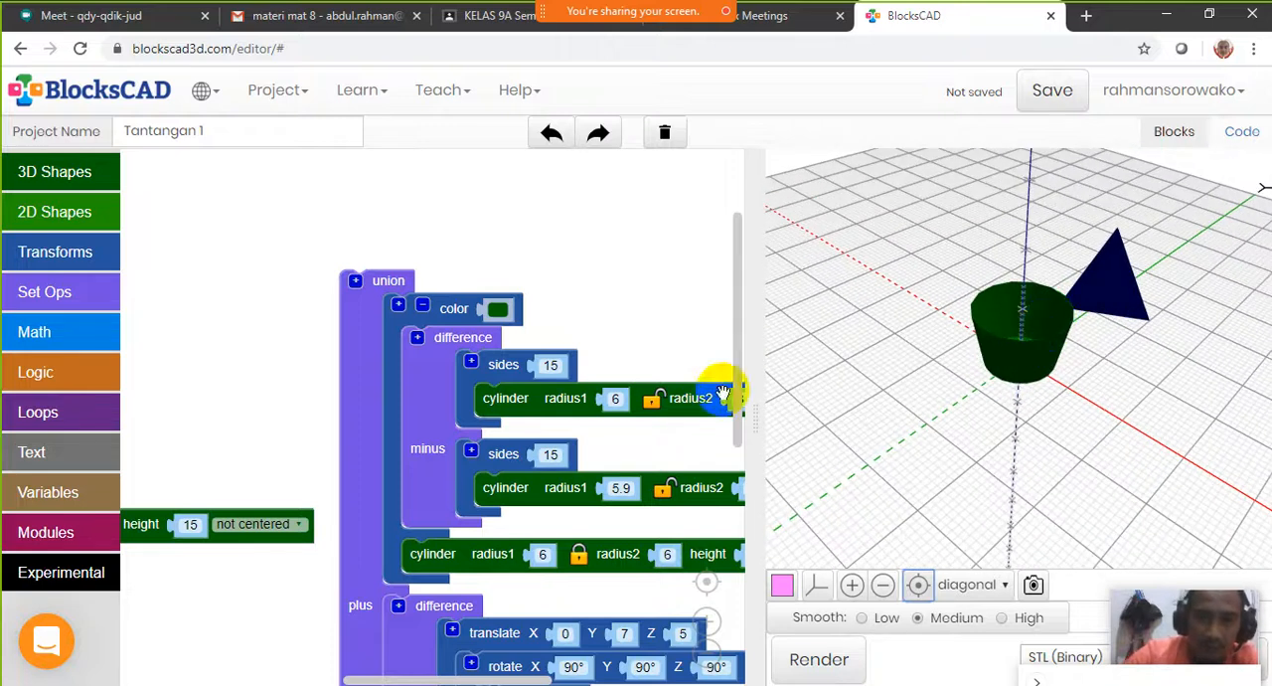
Load the blocks file Tantangan 2.xml without saving the current project, then render the model and inspect it from another angle
click(295, 100)
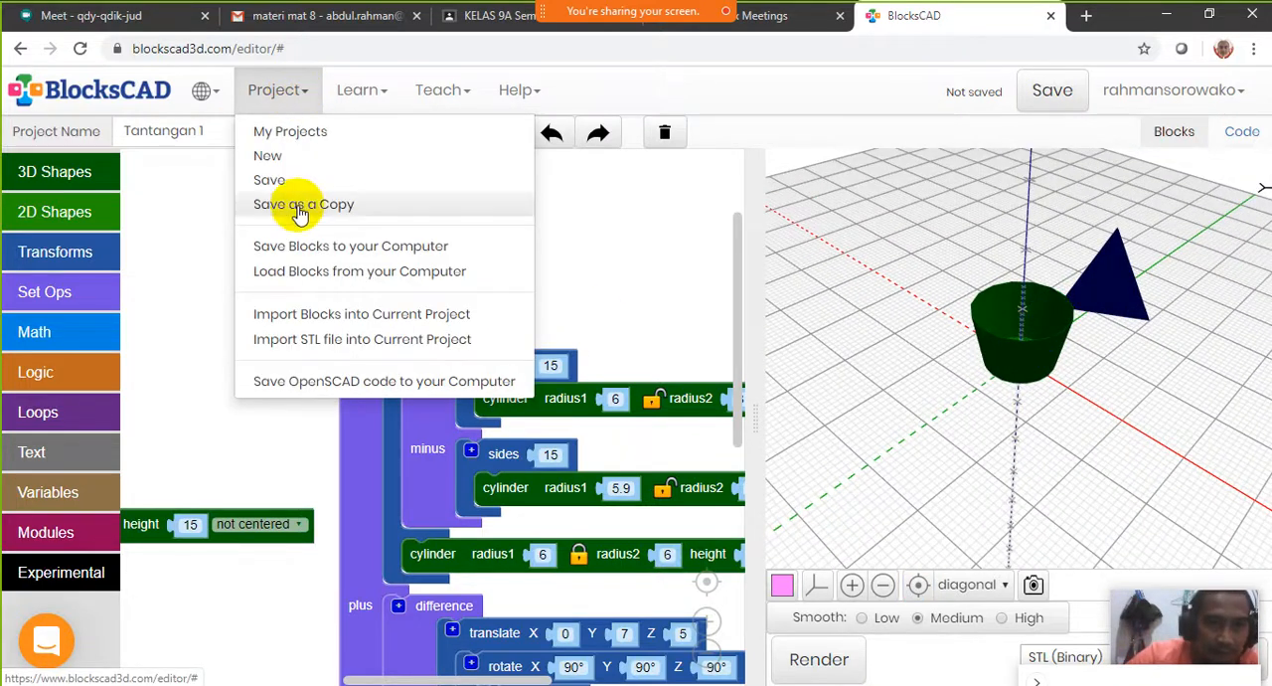
click(316, 283)
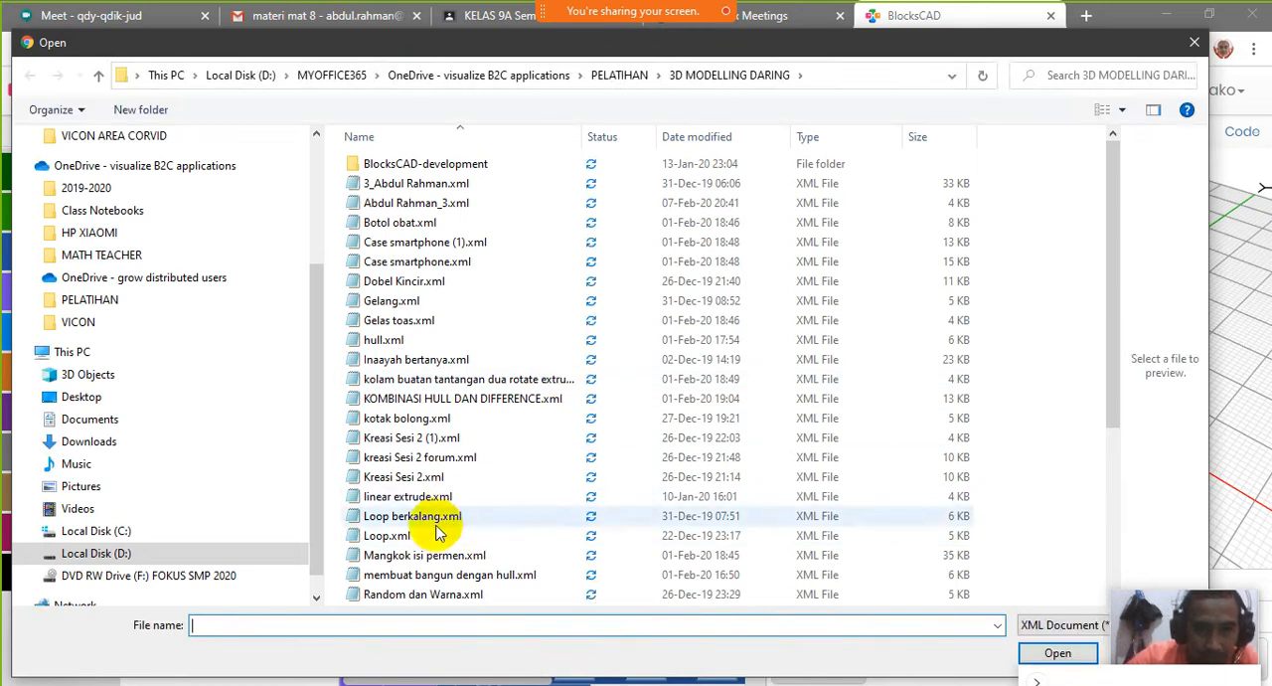
drag(1116, 406, 1136, 587)
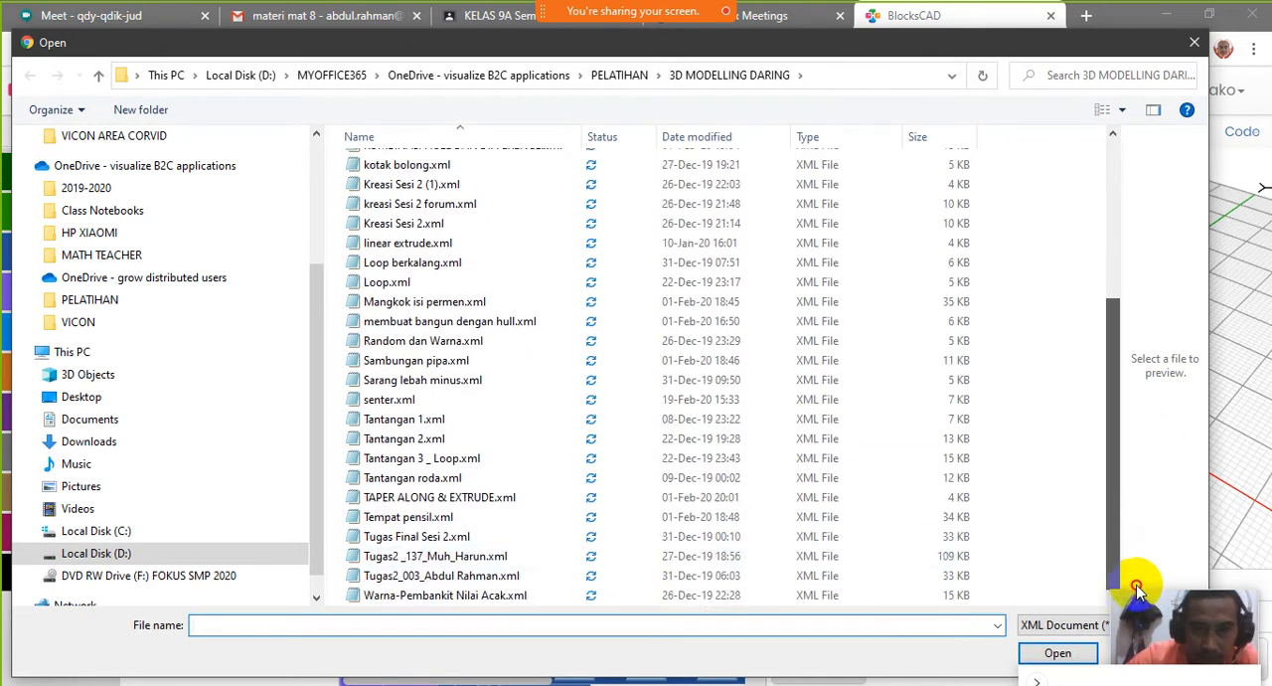
click(433, 442)
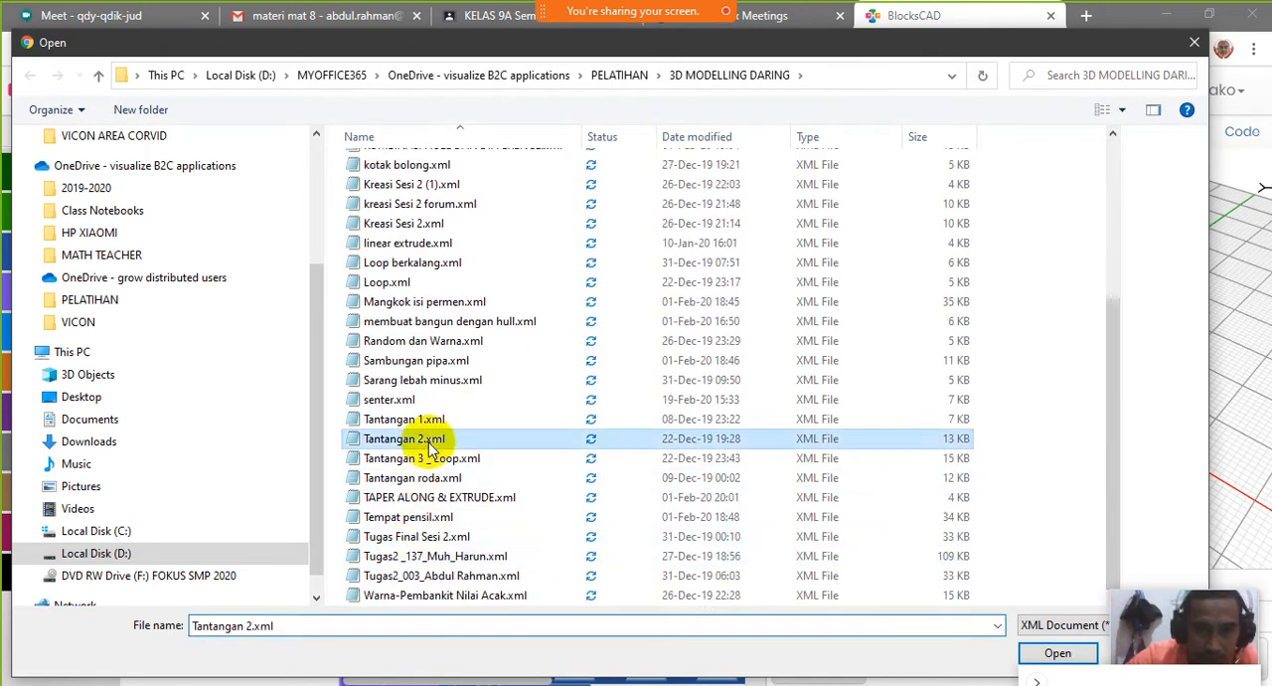
click(1058, 652)
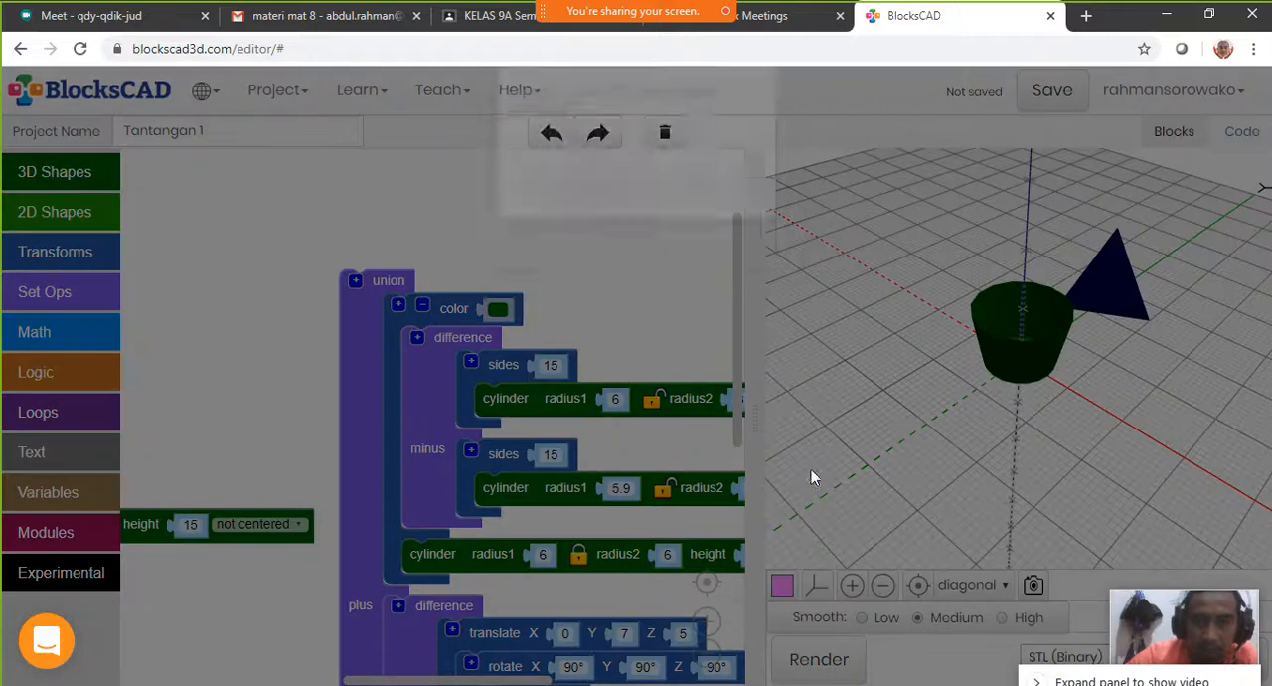
click(600, 228)
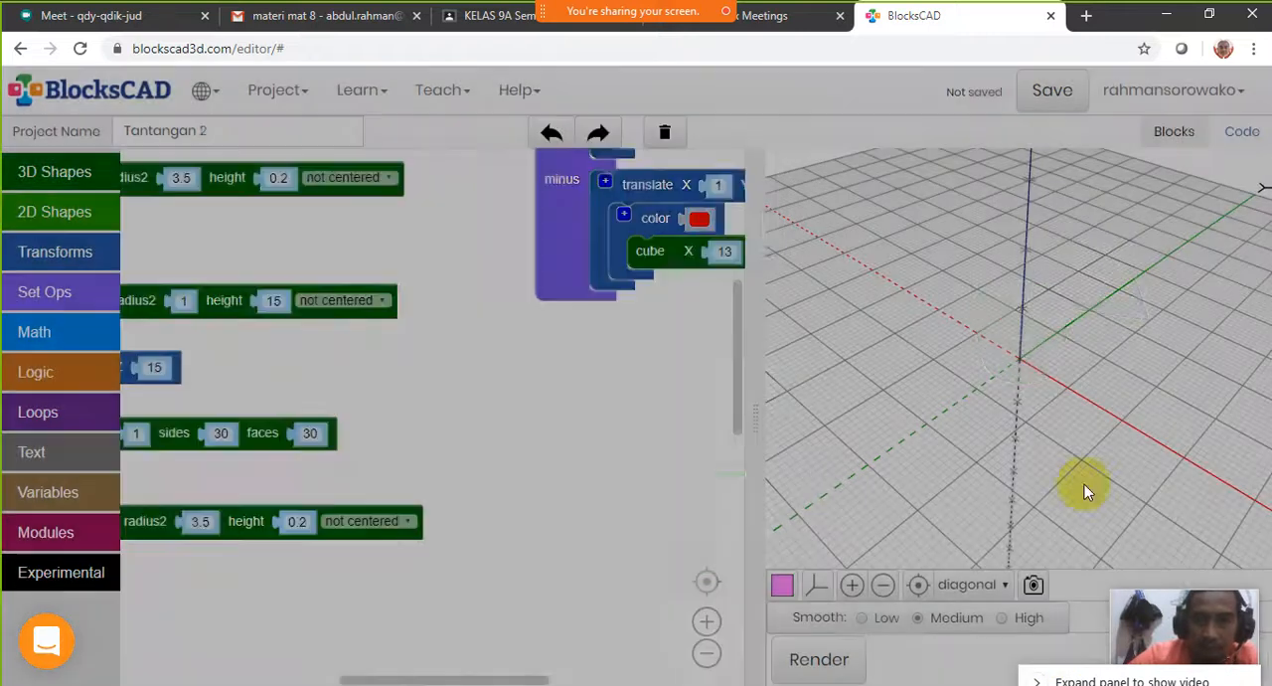
click(823, 662)
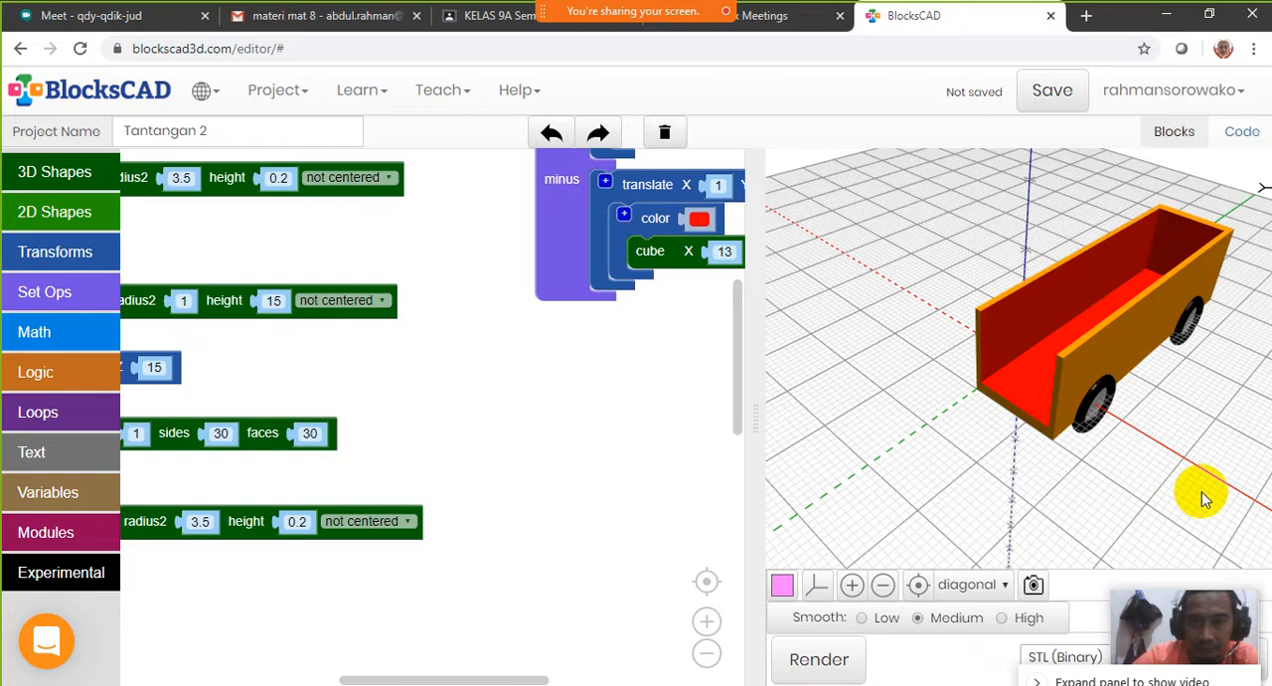
drag(1098, 452, 1044, 289)
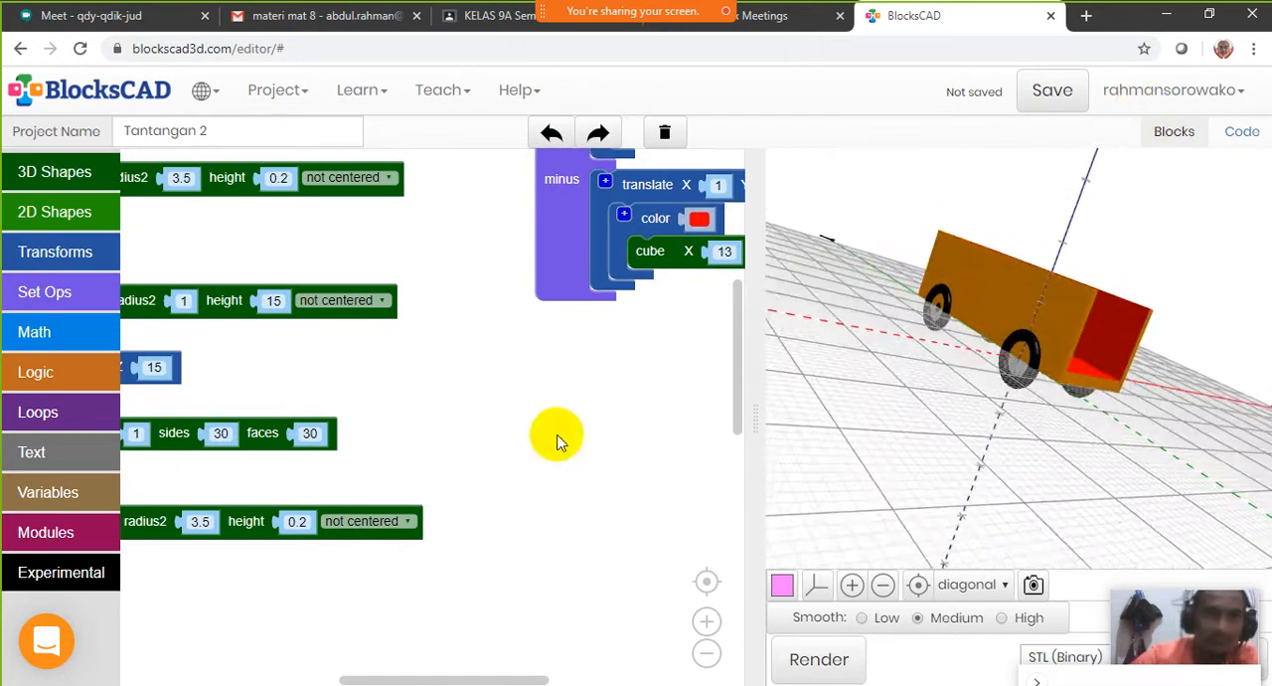
Stop sharing the screen and check the latest participant messages in the Webex meeting chat
mouse_move(694, 8)
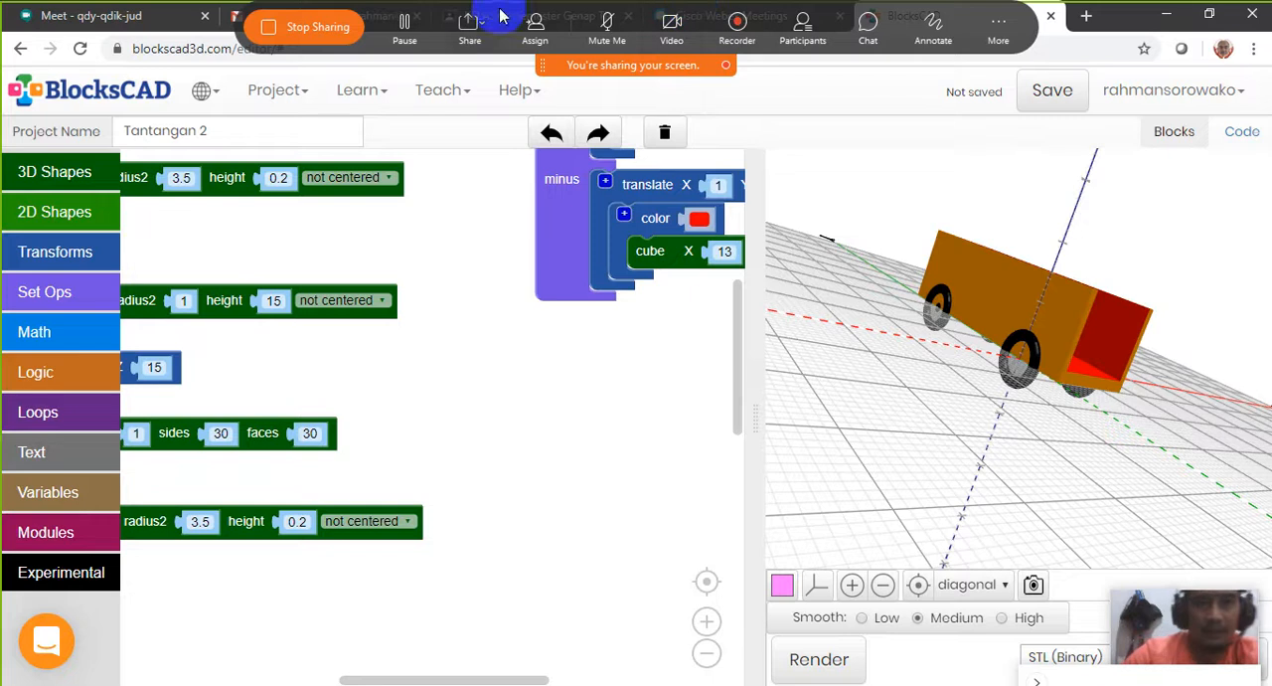
click(318, 27)
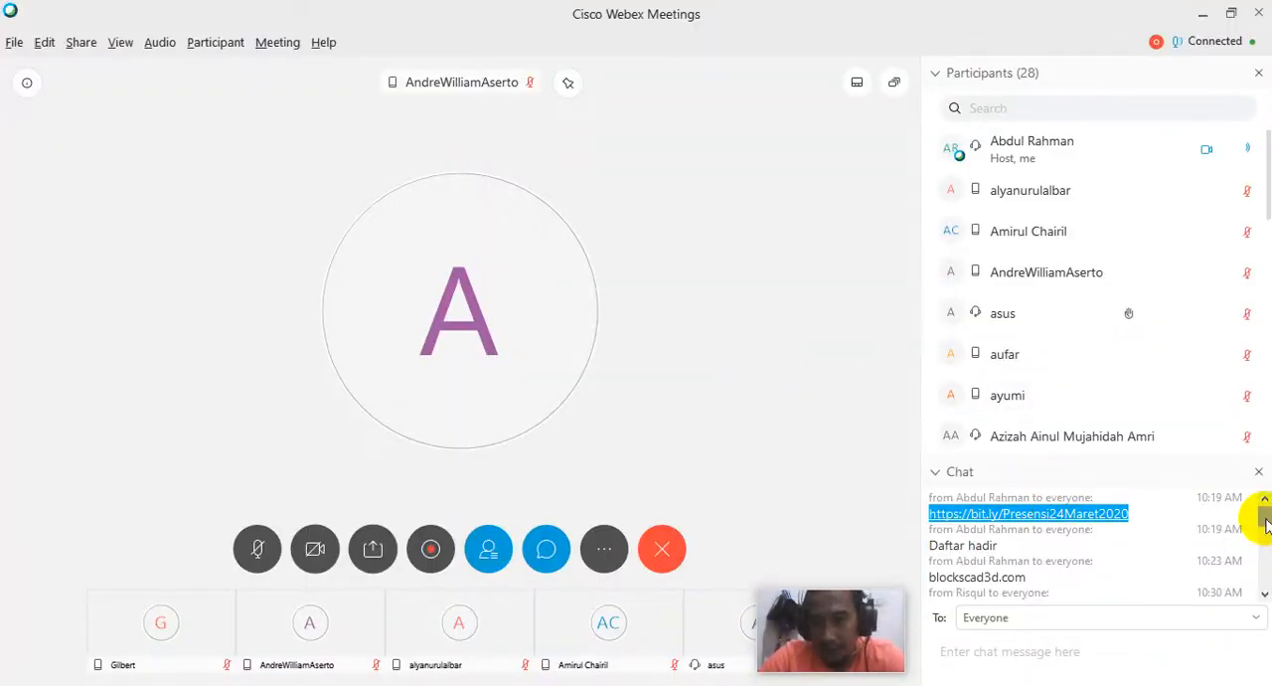
drag(1264, 517, 1268, 595)
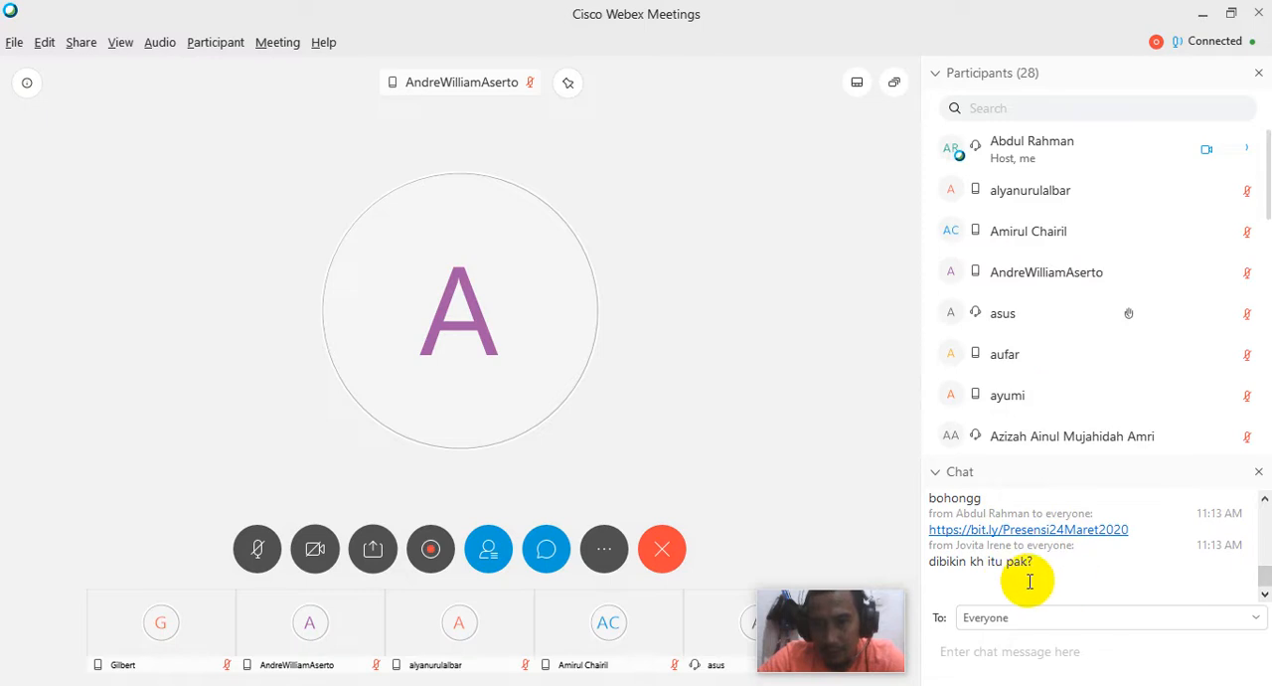
click(999, 574)
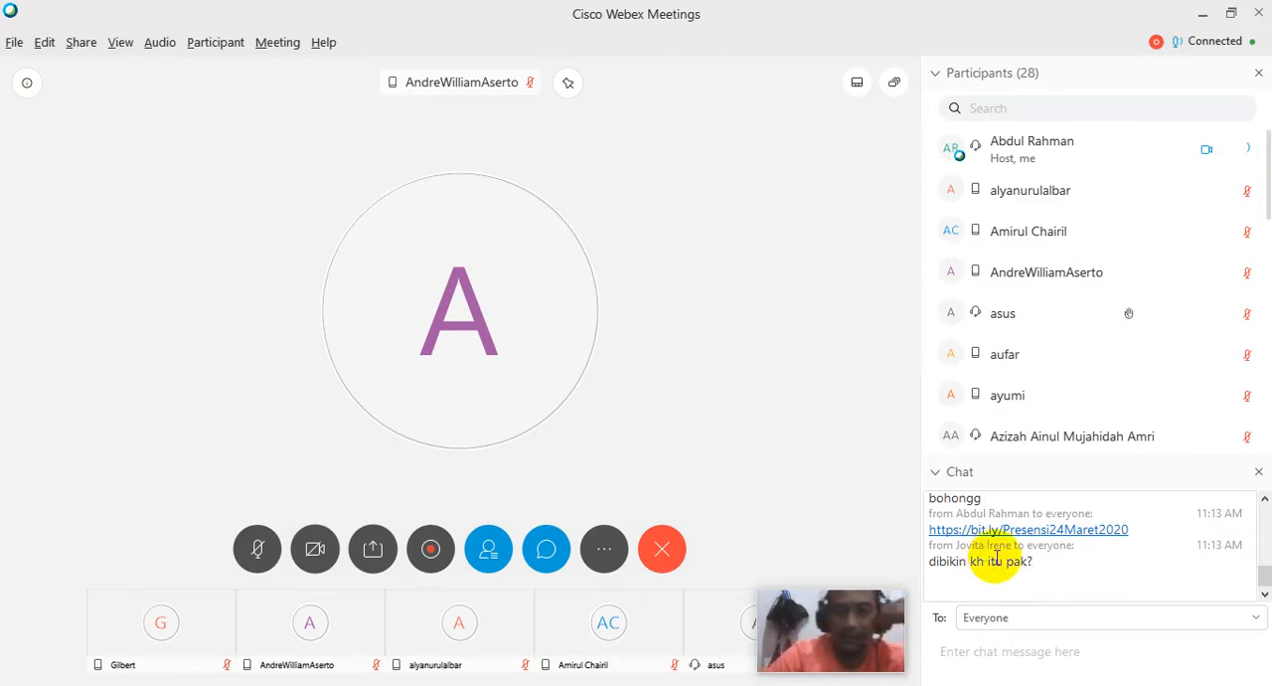
click(1007, 644)
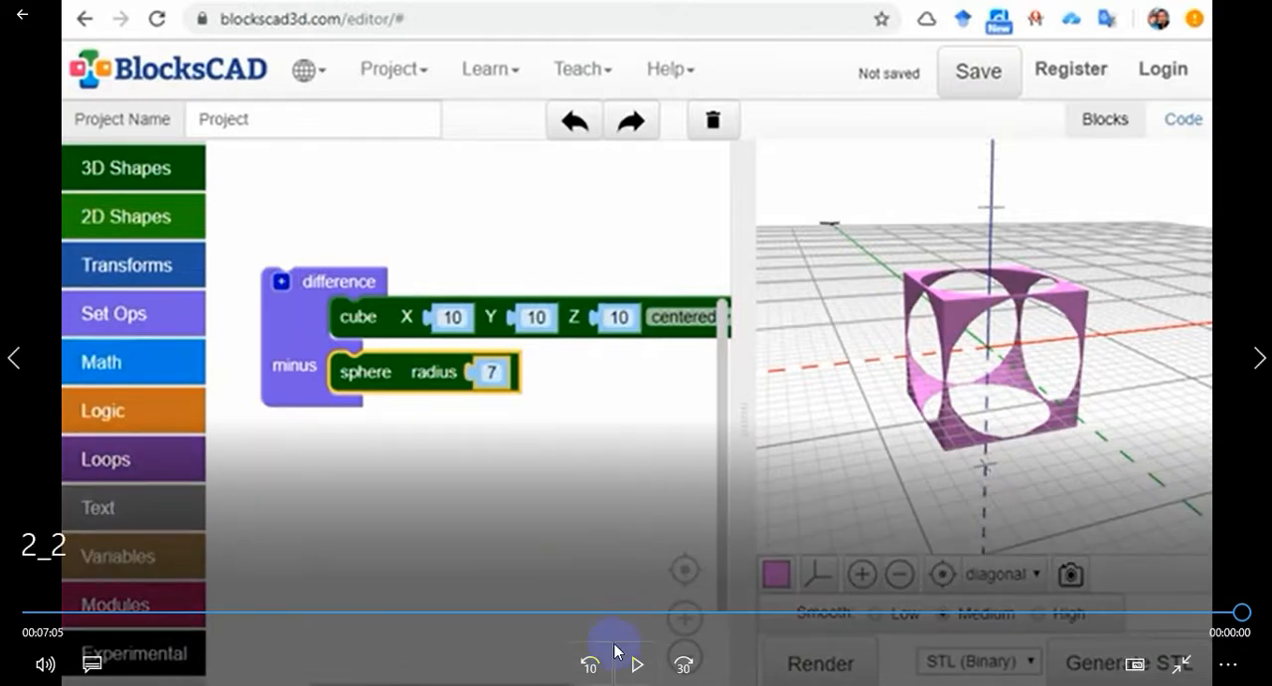
Switch to BlocksCAD in Chrome and start a new project without saving the current one
key(alt+Tab)
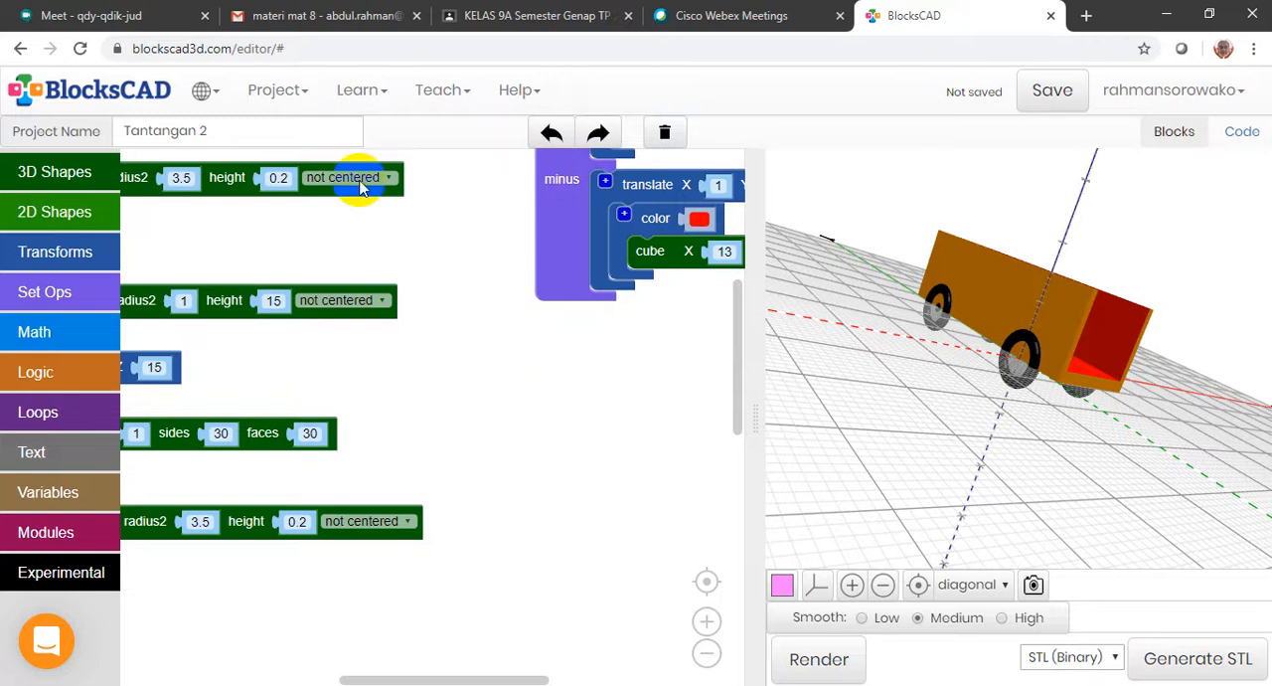
click(306, 95)
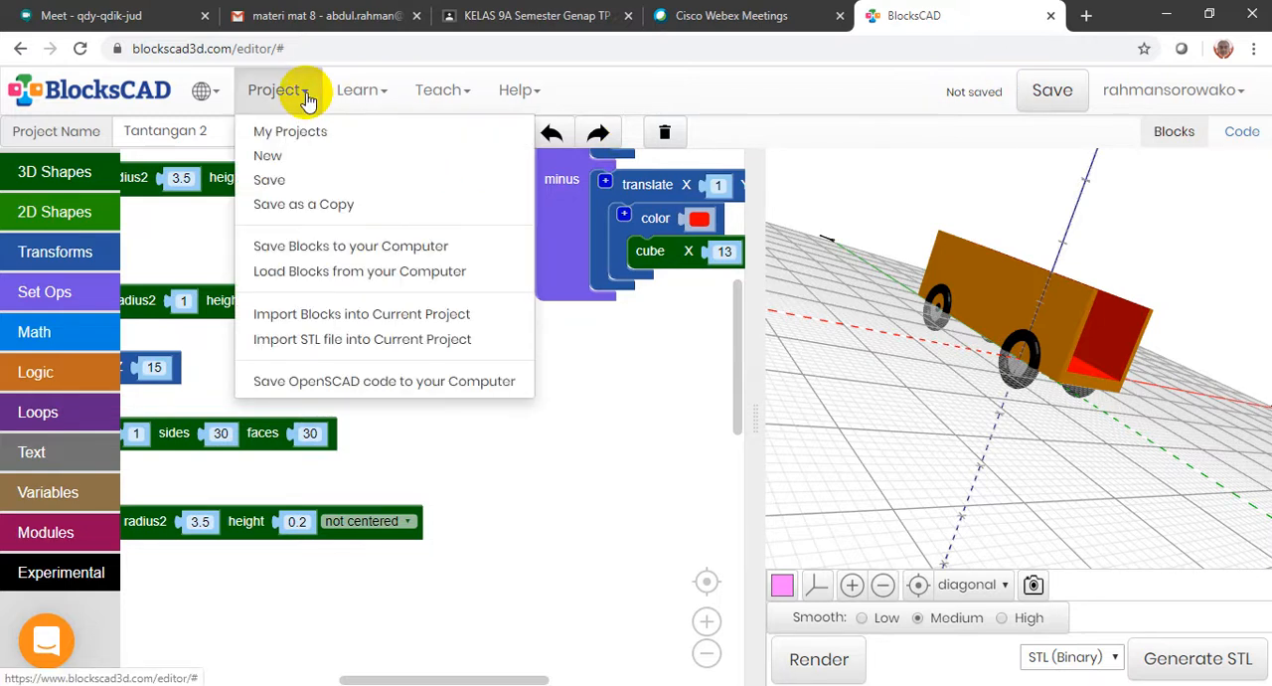
click(283, 159)
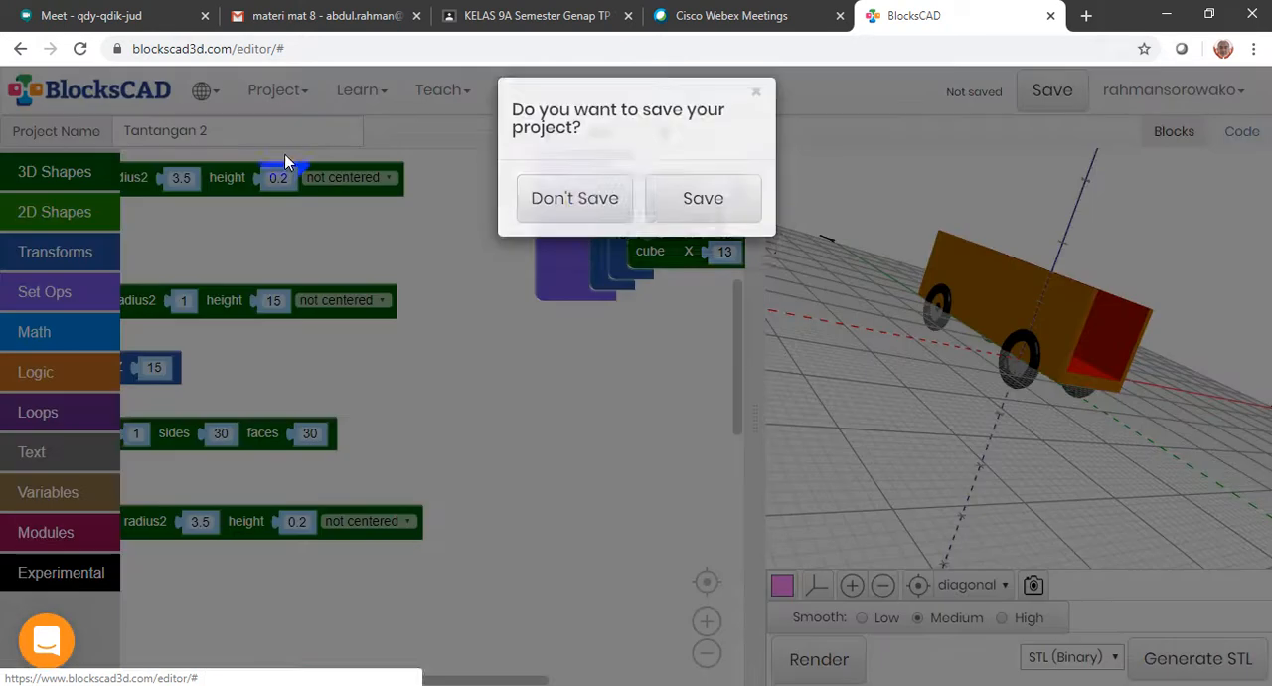
click(567, 222)
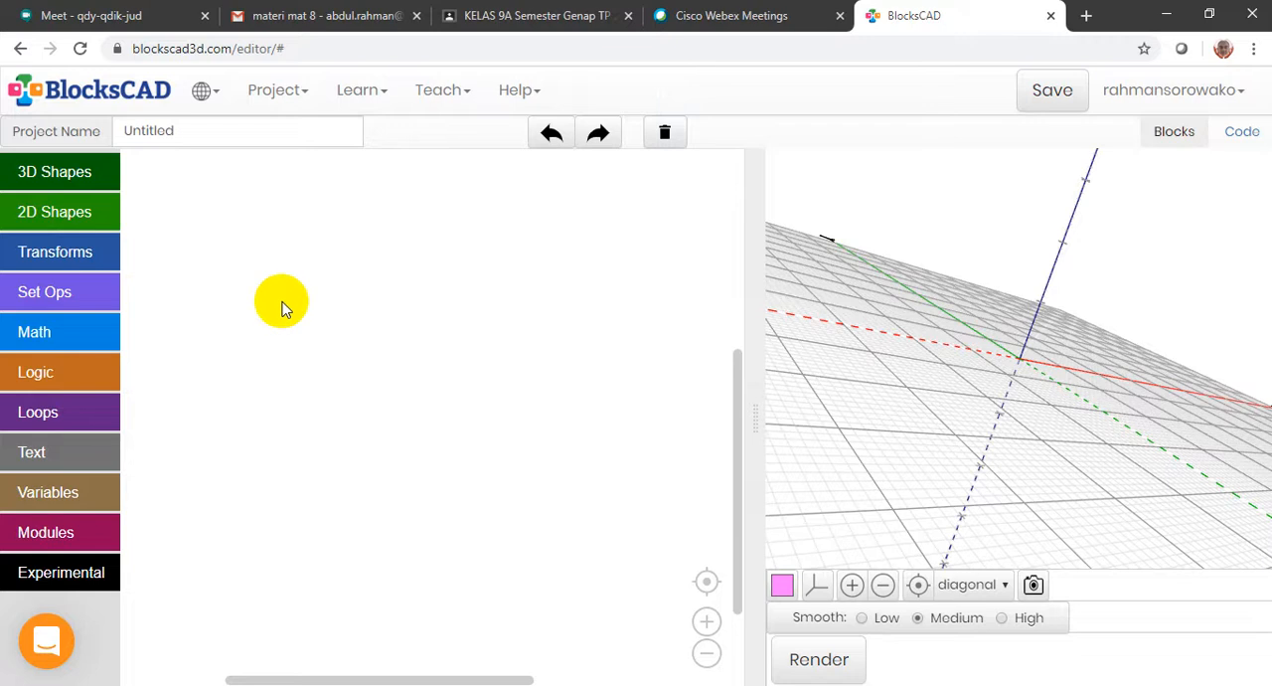
Add a sphere block with radius 10 to the empty workspace and render it
click(30, 172)
drag(156, 172, 325, 334)
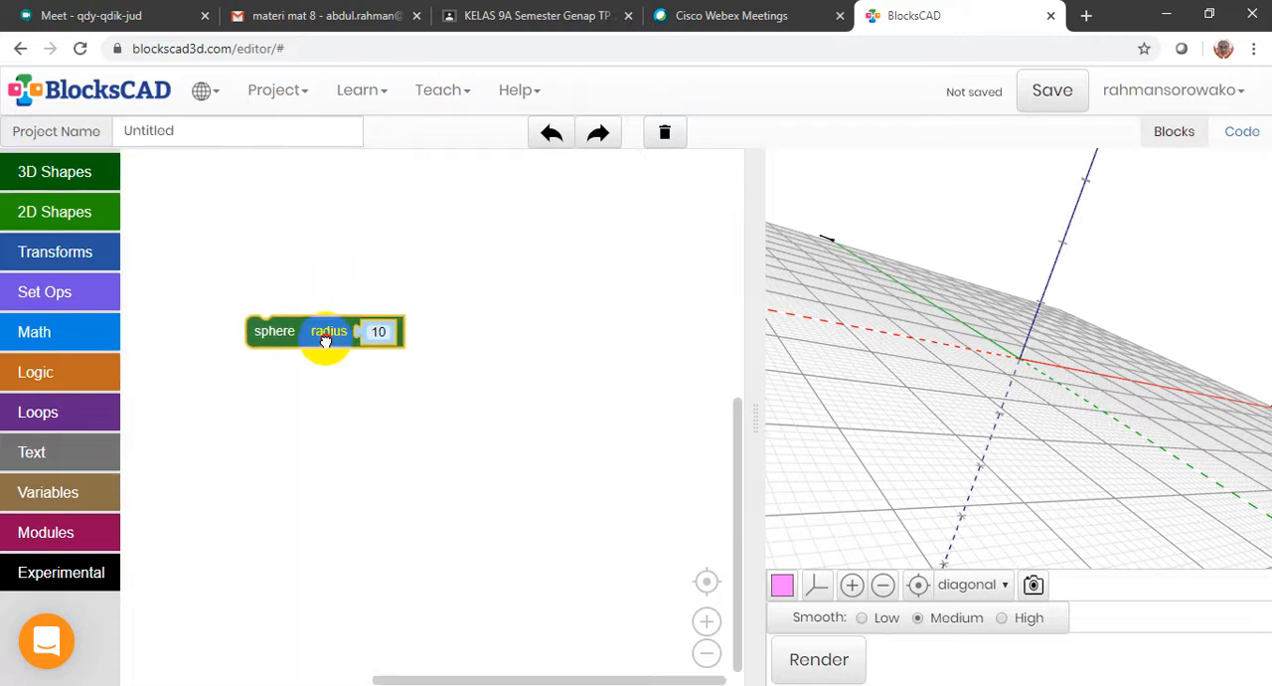
click(827, 657)
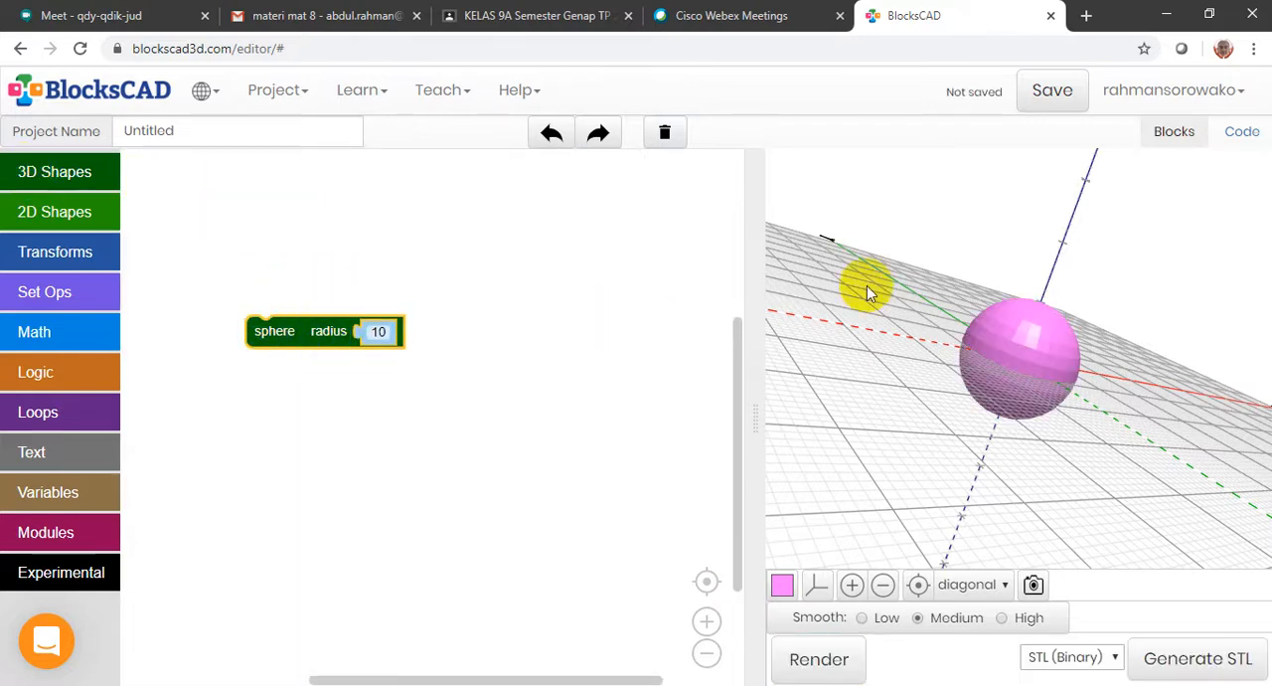
View the rendered sphere from another angle, examine its OpenSCAD code and return to the blocks view
click(298, 92)
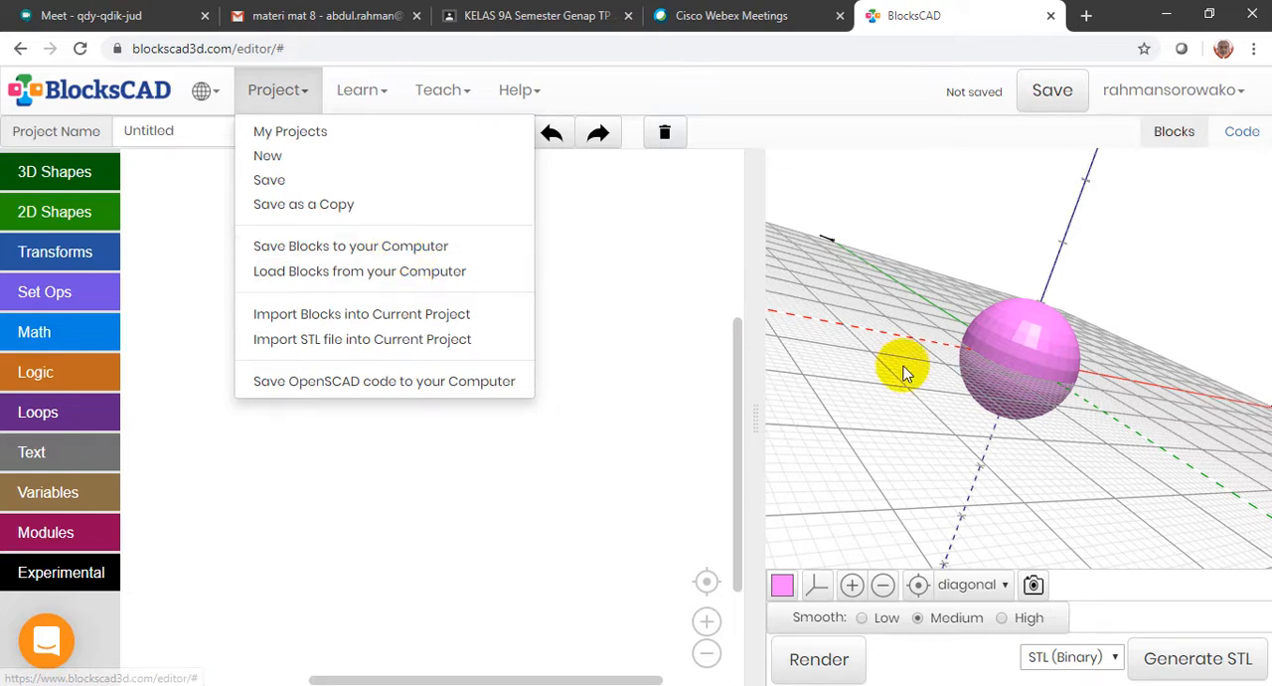
drag(942, 298, 1159, 193)
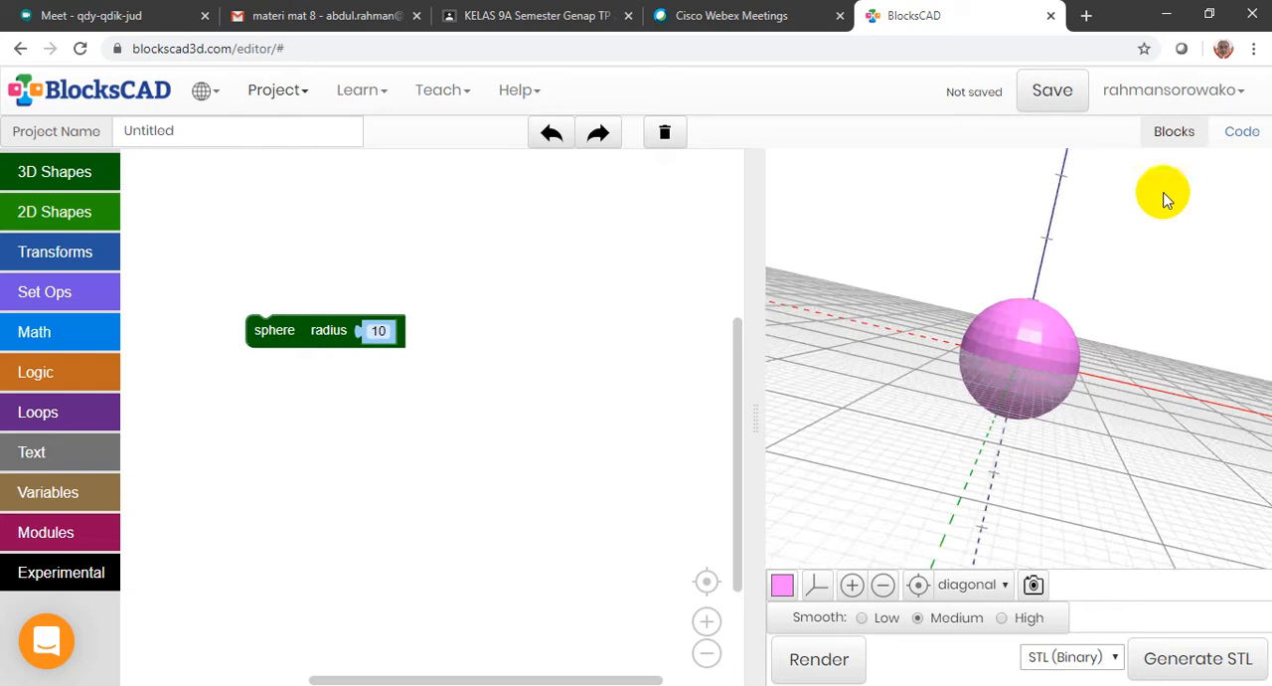
click(1242, 134)
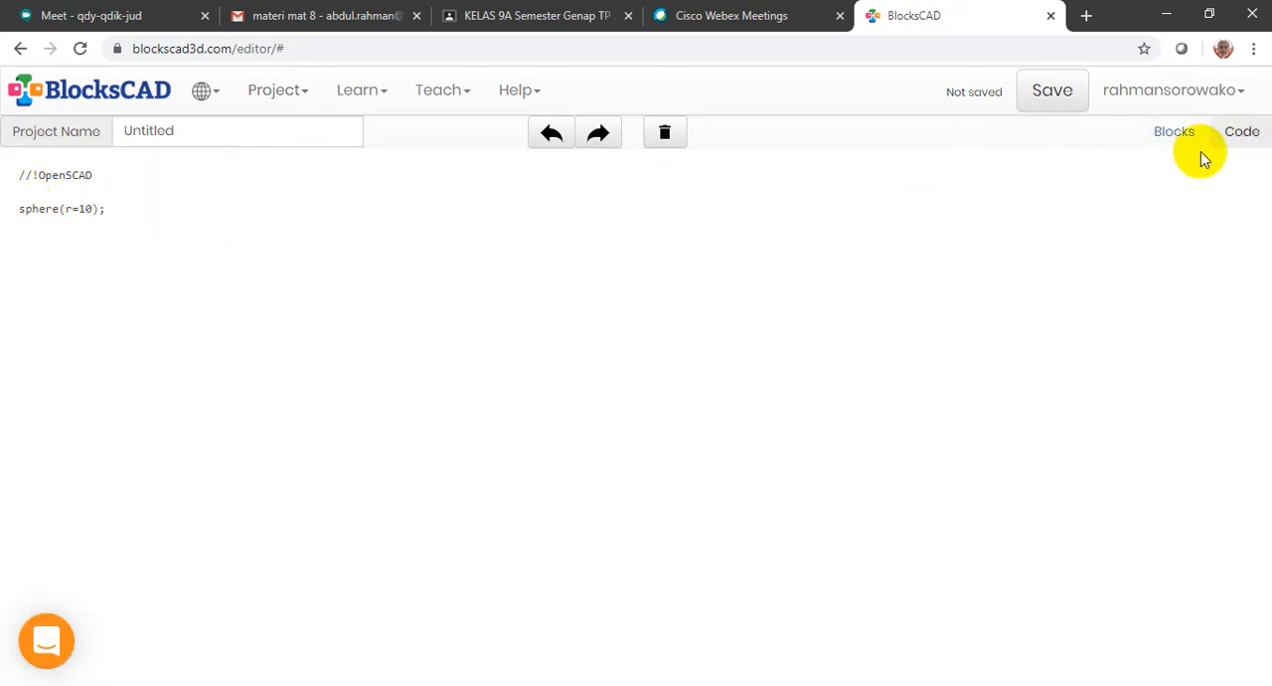
click(1175, 137)
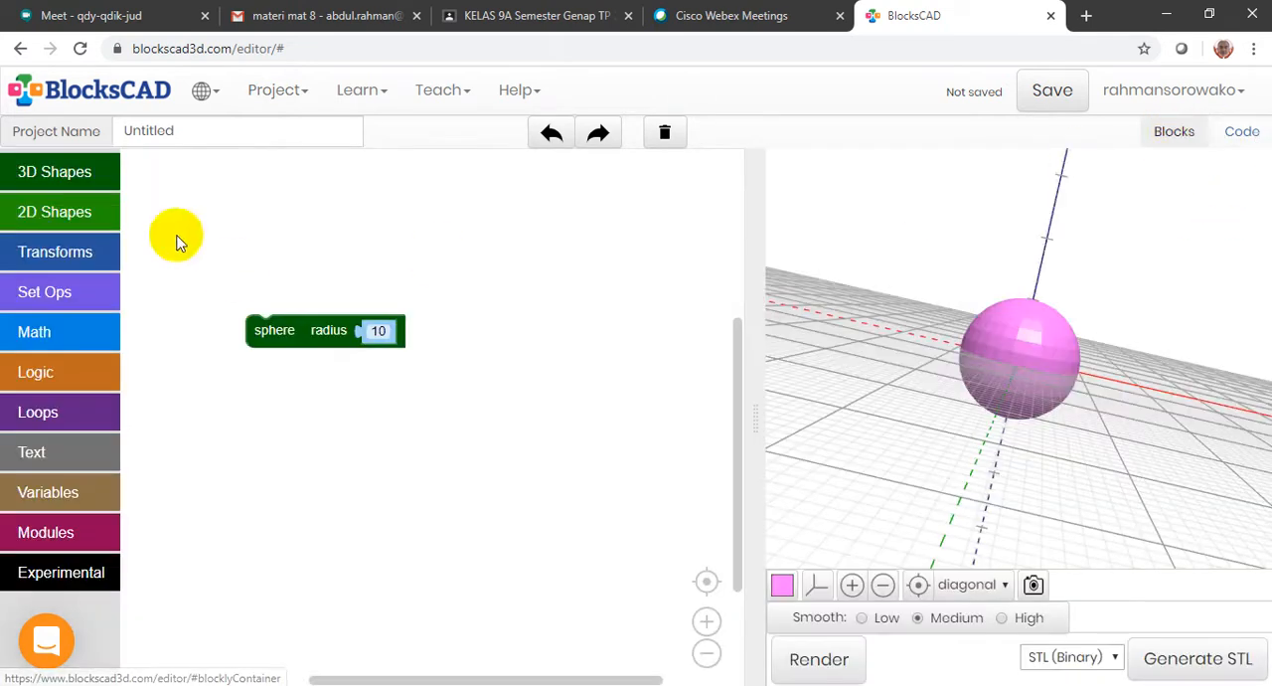
Start saving the sphere's blocks to the computer as an XML document and name the file Bola1.xml
click(315, 91)
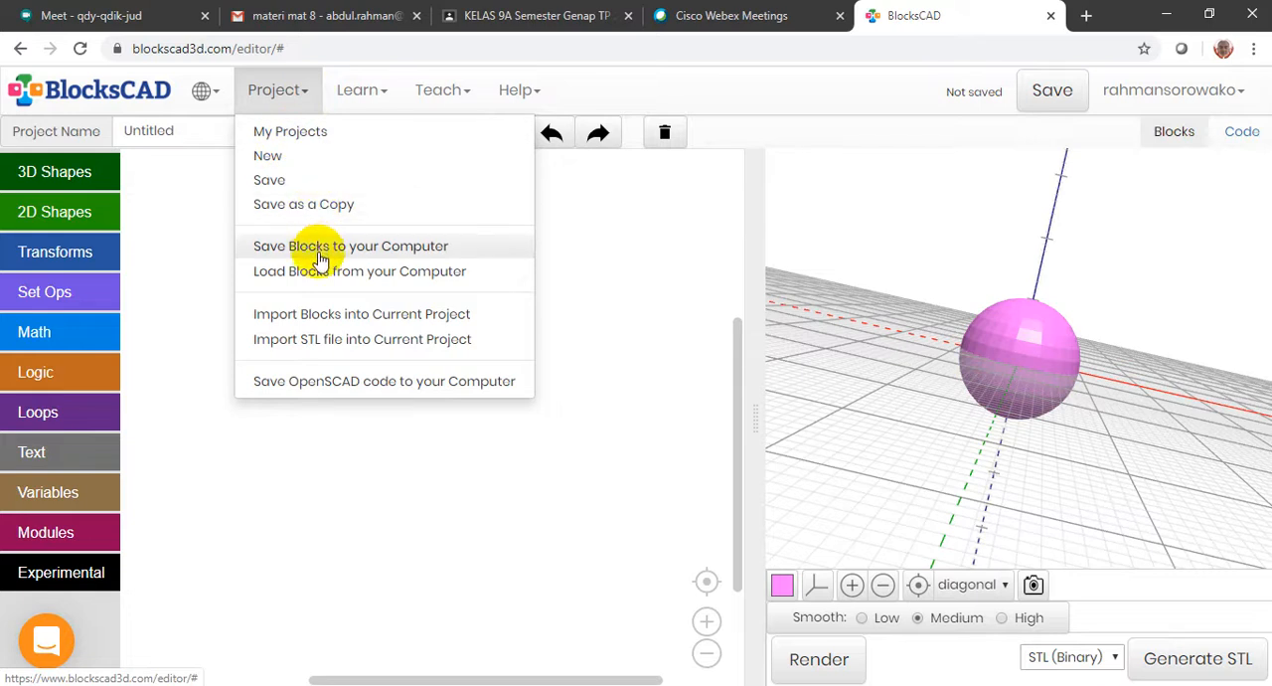
click(379, 253)
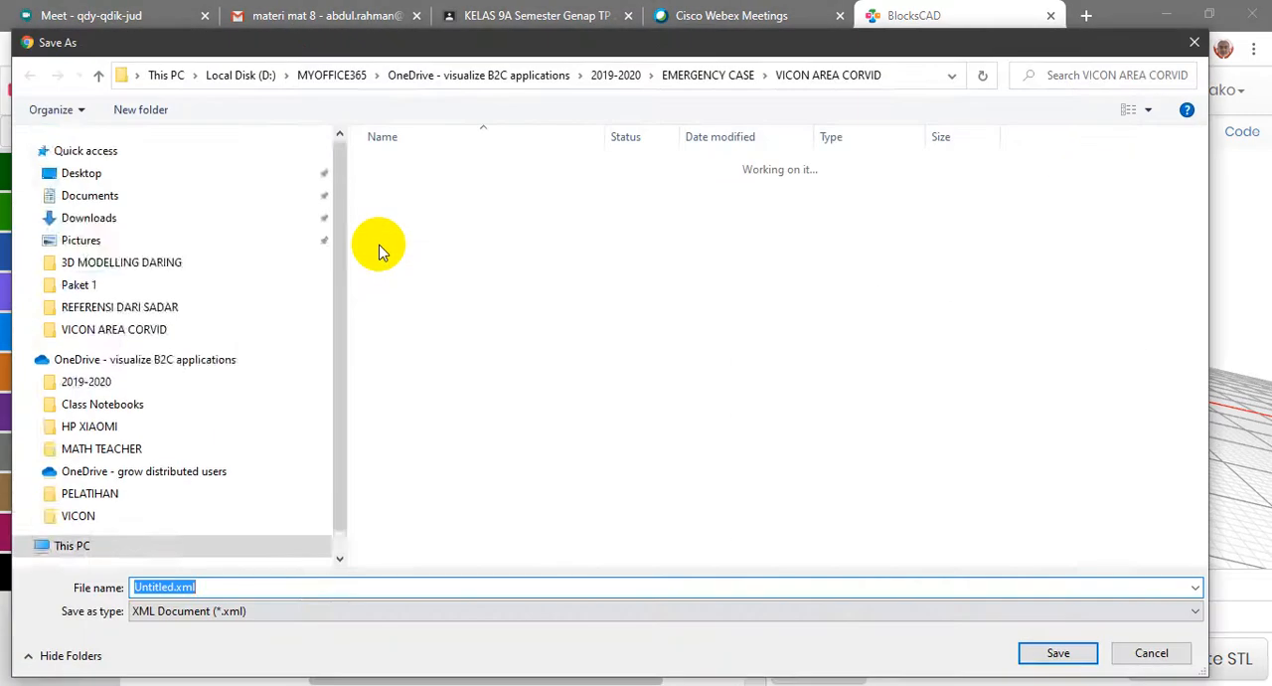
click(228, 616)
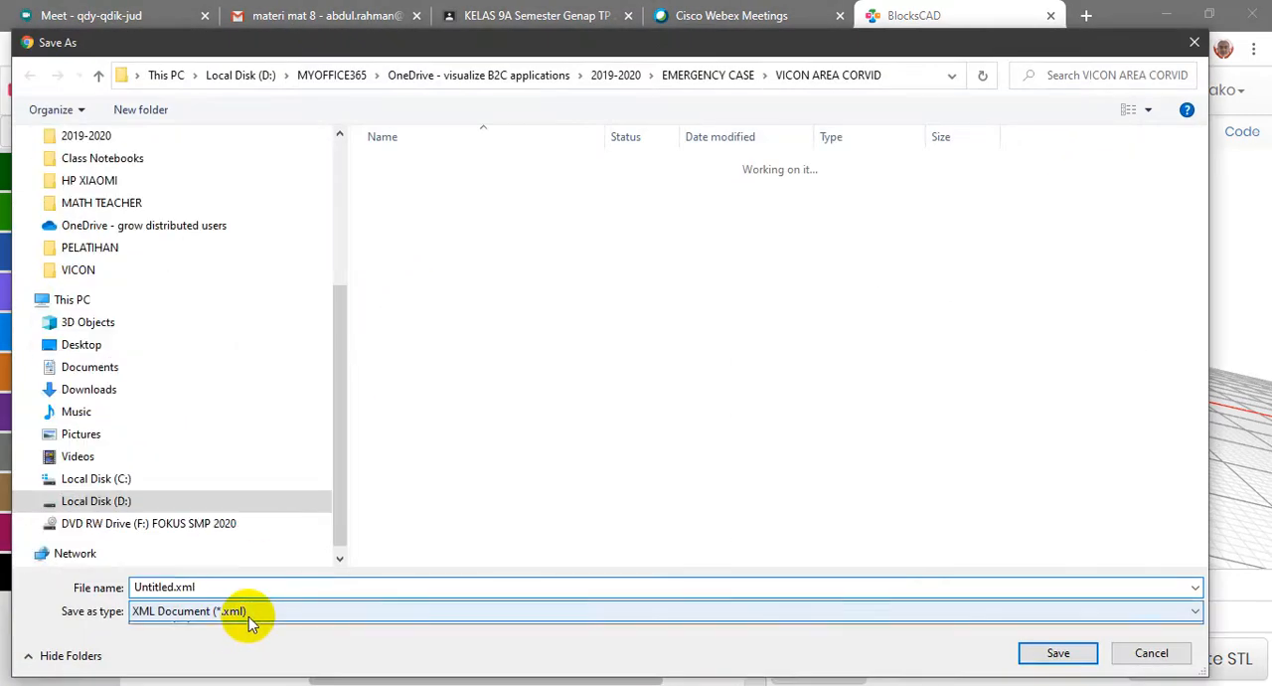
click(231, 619)
click(260, 615)
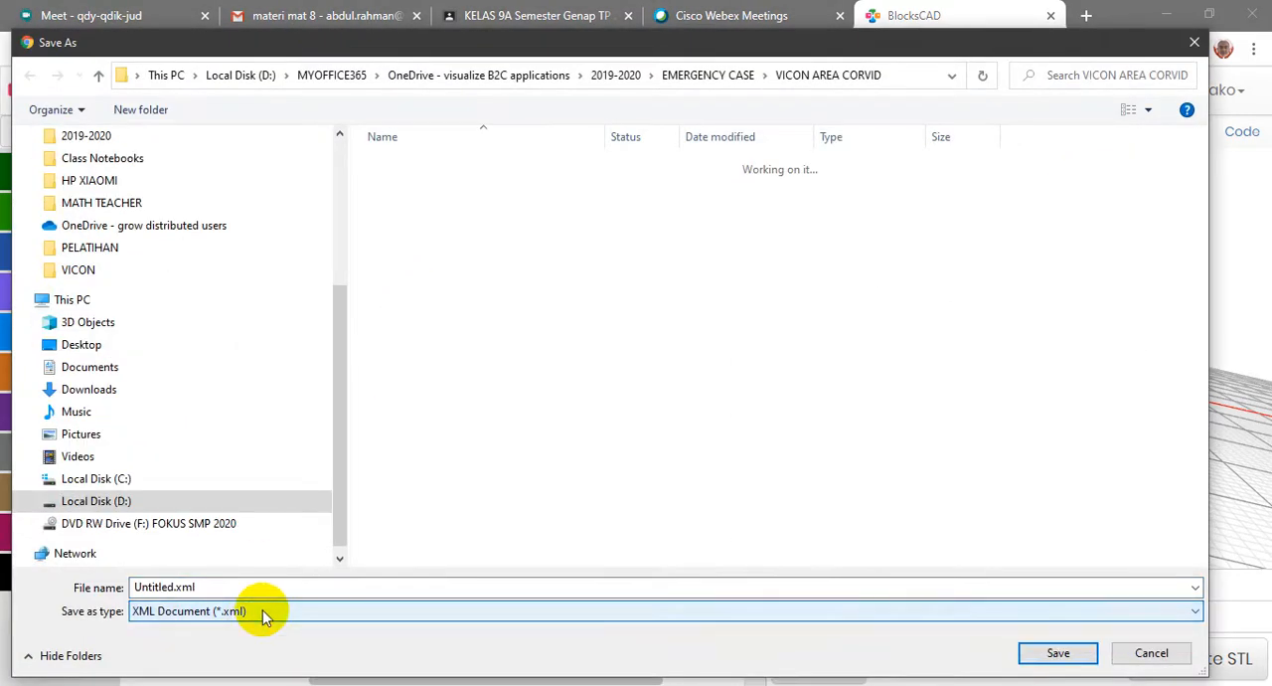
click(177, 584)
double_click(175, 587)
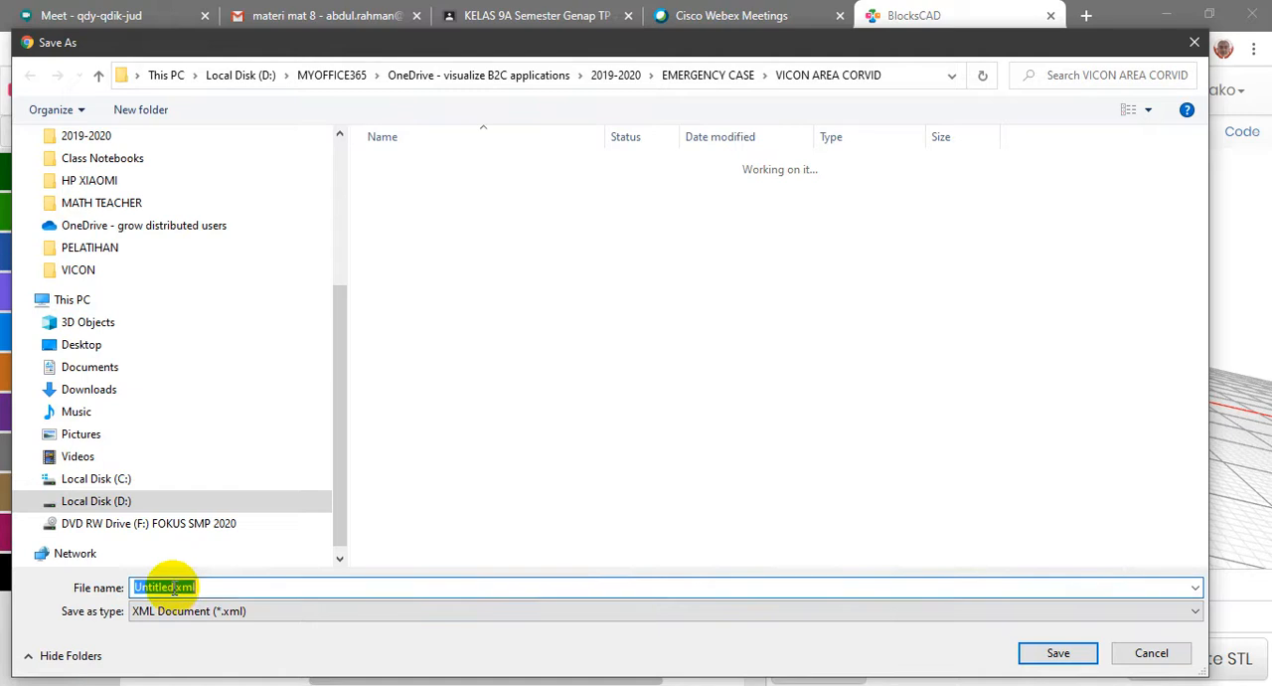
key(Home)
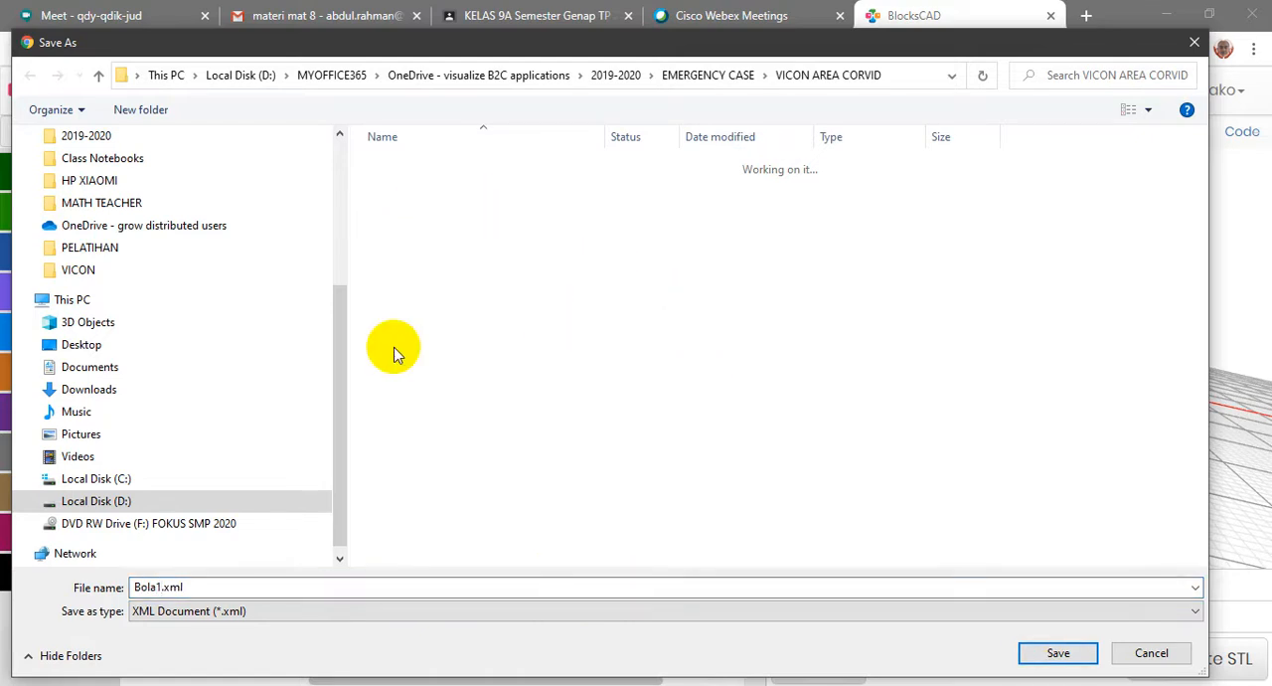
Save Bola1.xml in the Desktop folder and show the downloaded file in File Explorer
drag(348, 362, 343, 198)
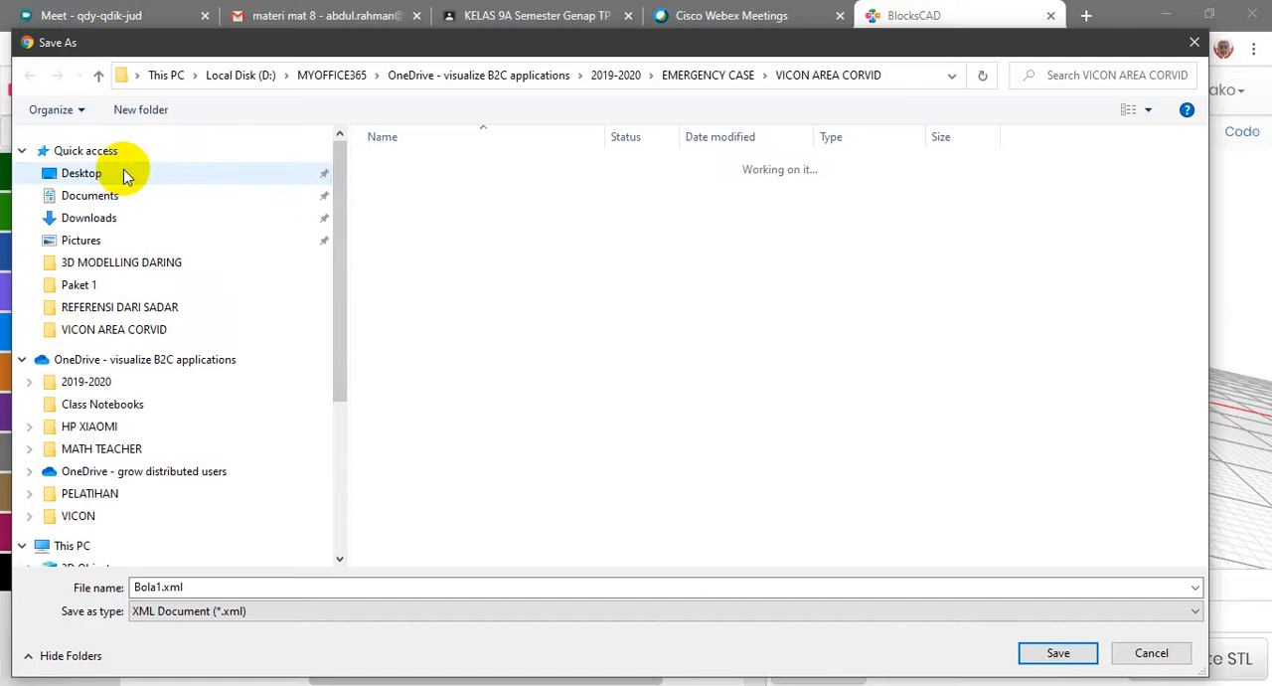
click(126, 173)
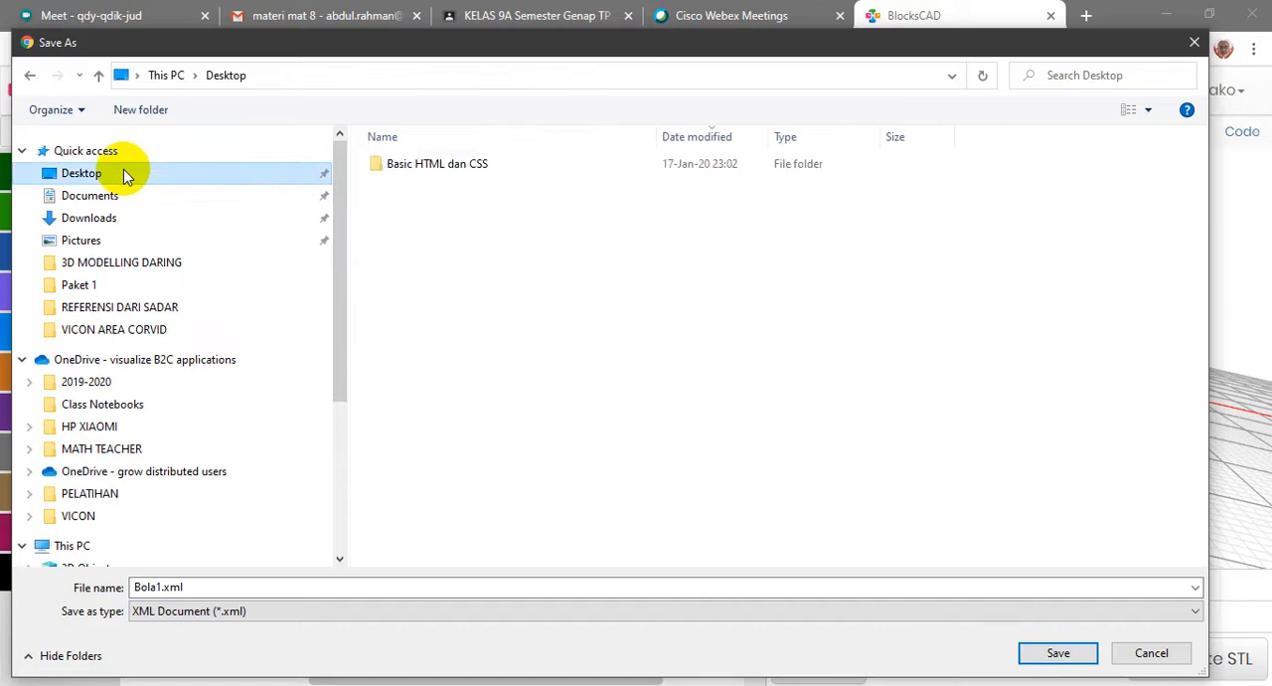
click(156, 588)
click(184, 588)
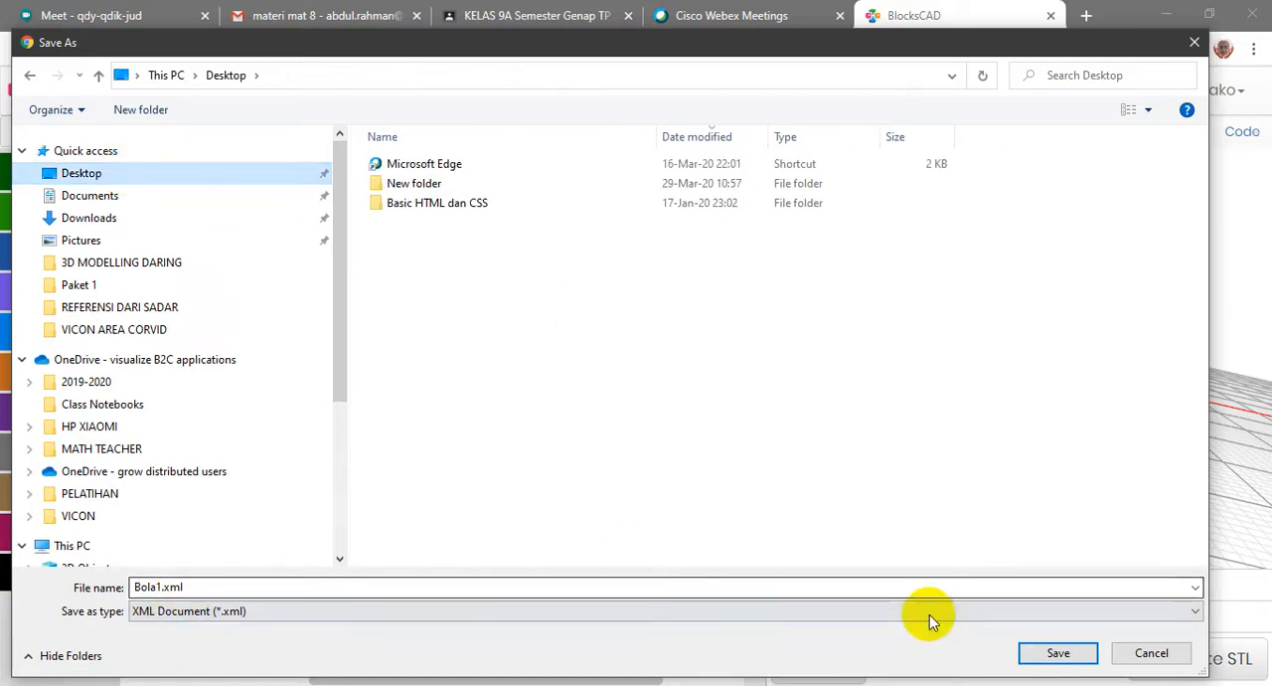
click(1058, 654)
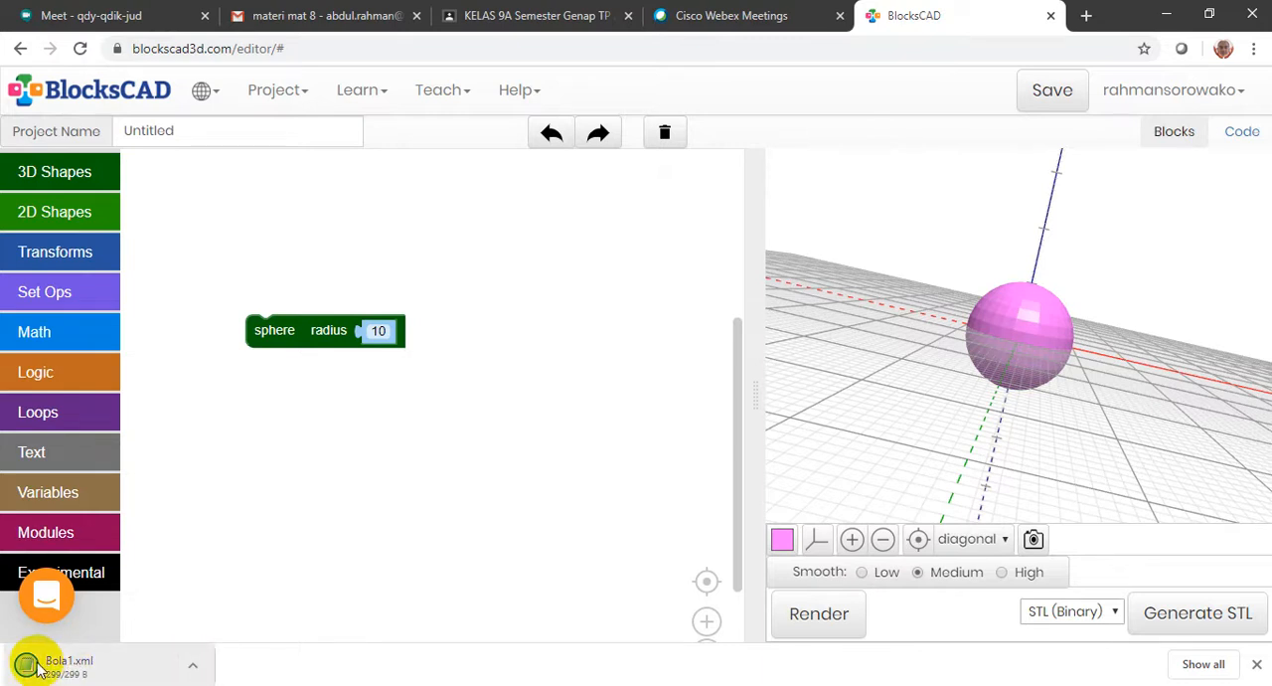
click(190, 665)
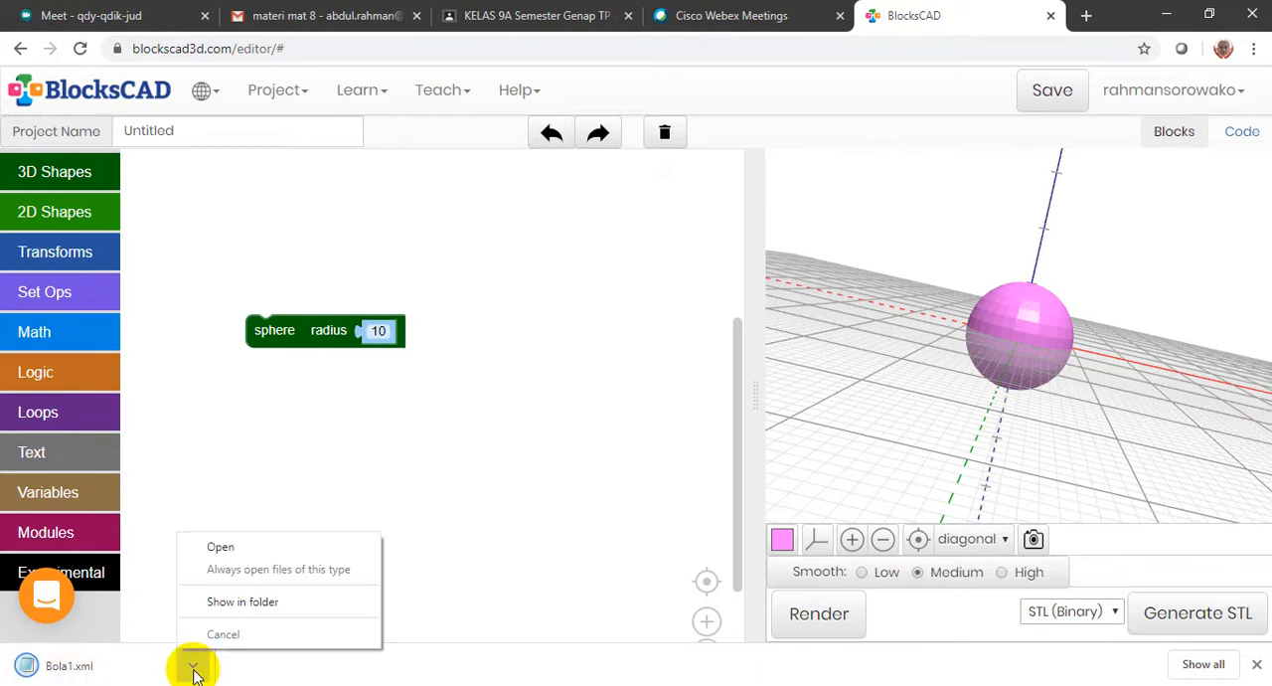
click(248, 603)
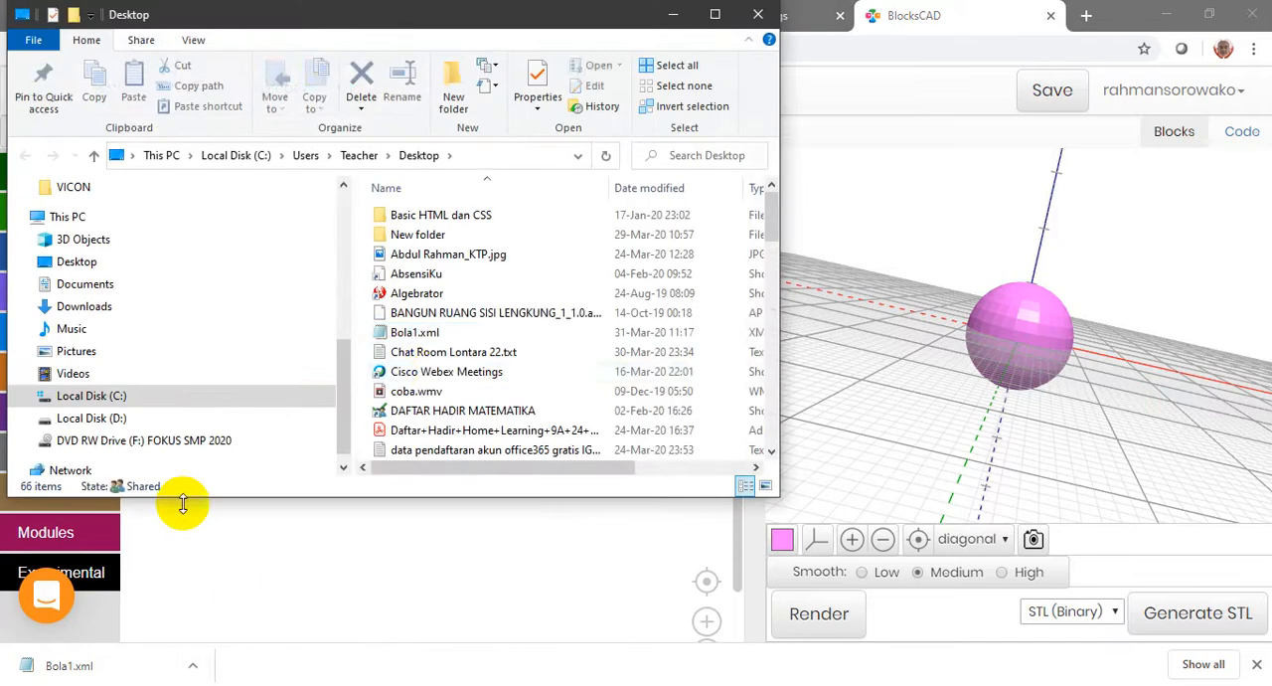
Switch to Cisco Webex Meetings and share the screen with the class again
click(435, 335)
click(527, 335)
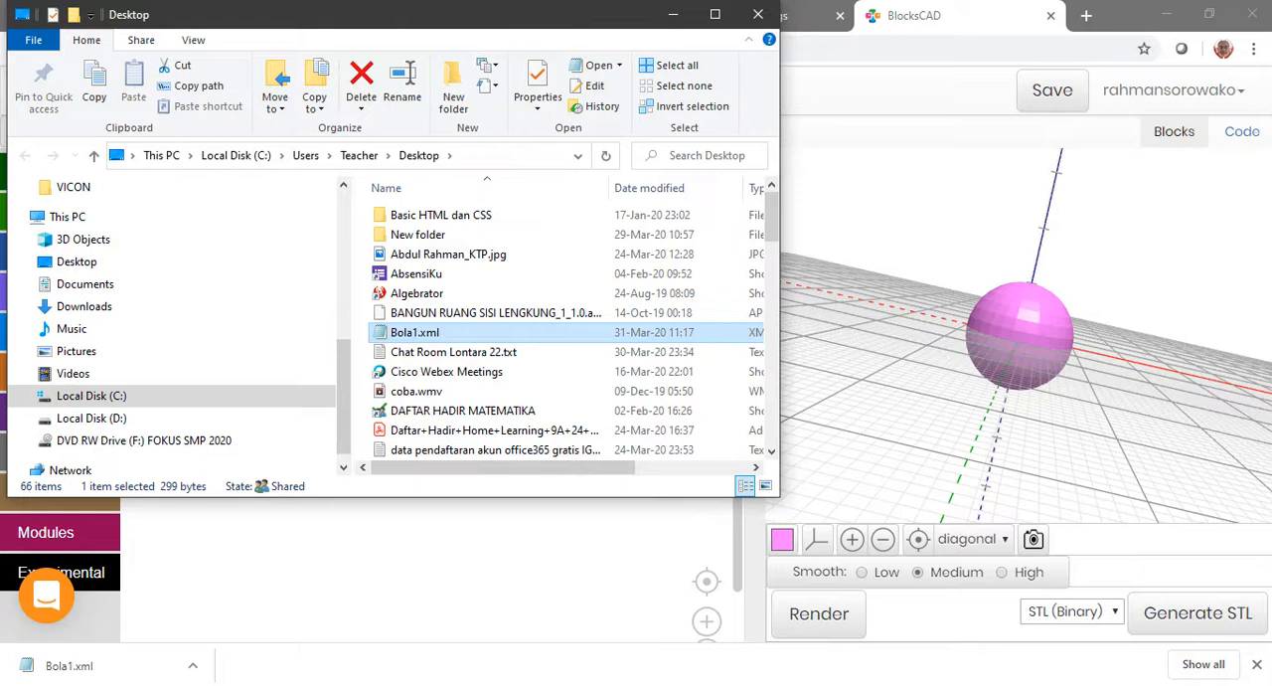
click(591, 684)
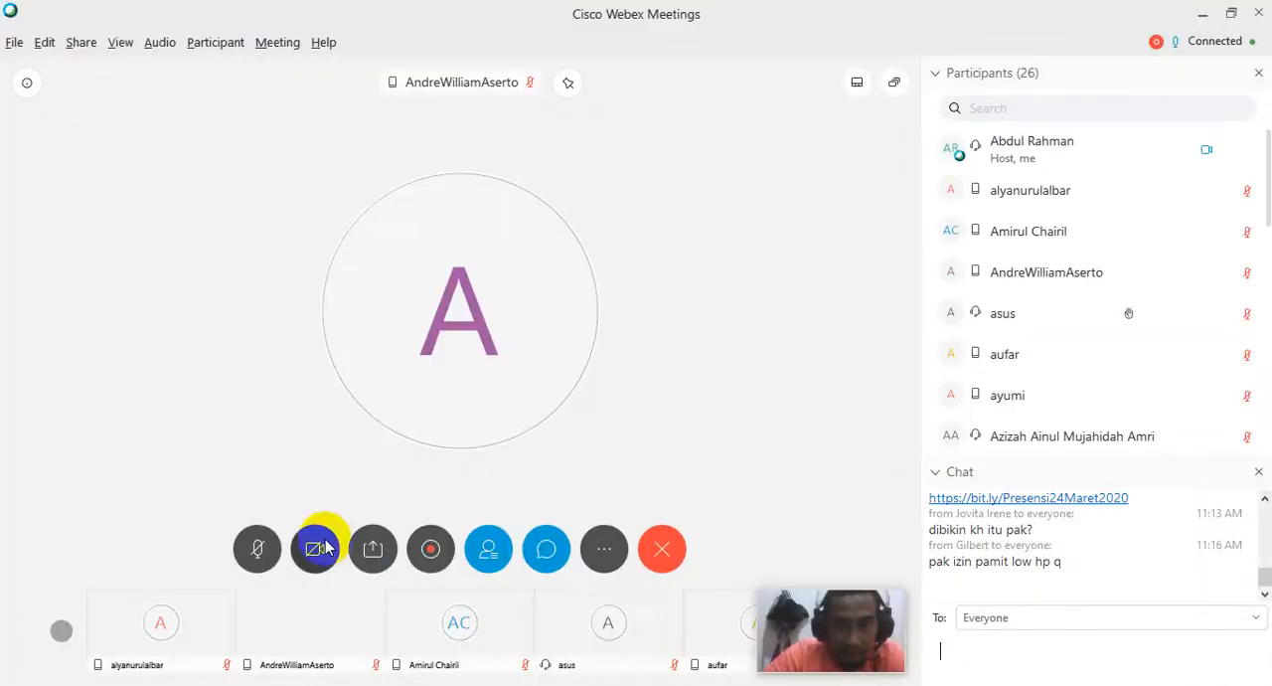
click(373, 549)
click(440, 199)
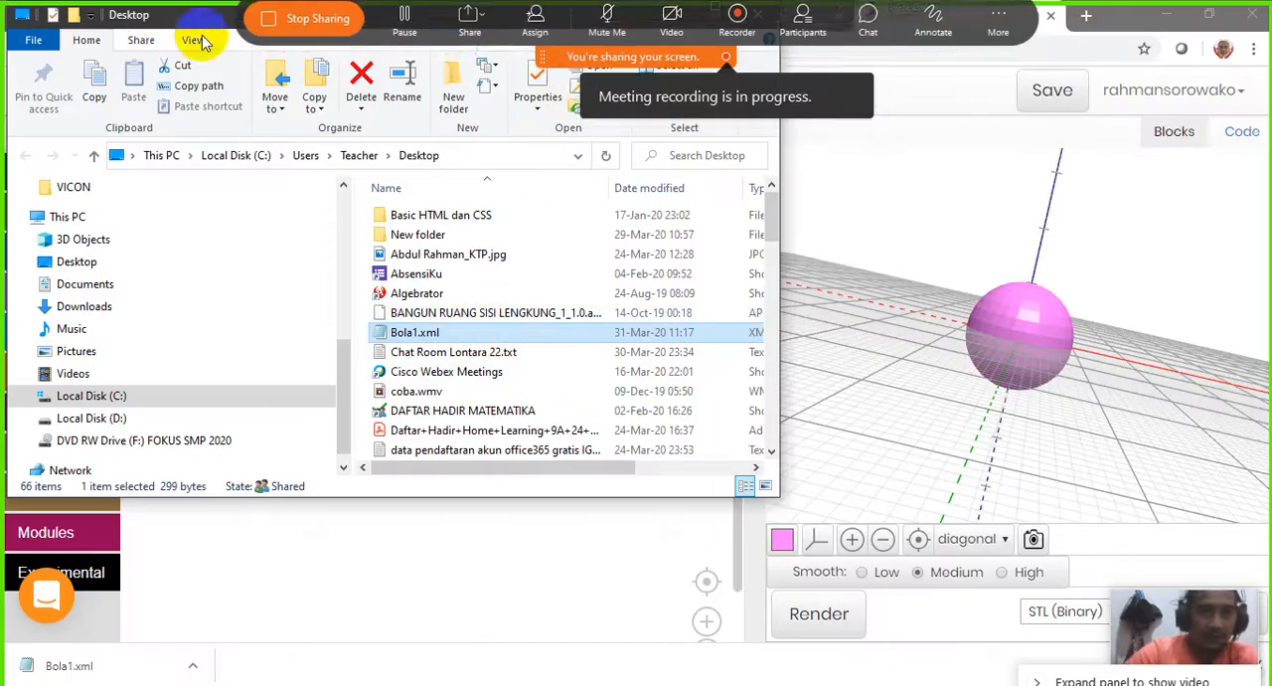
Close the Desktop folder window and start a new BlocksCAD project without saving the current sphere project
drag(209, 19, 224, 186)
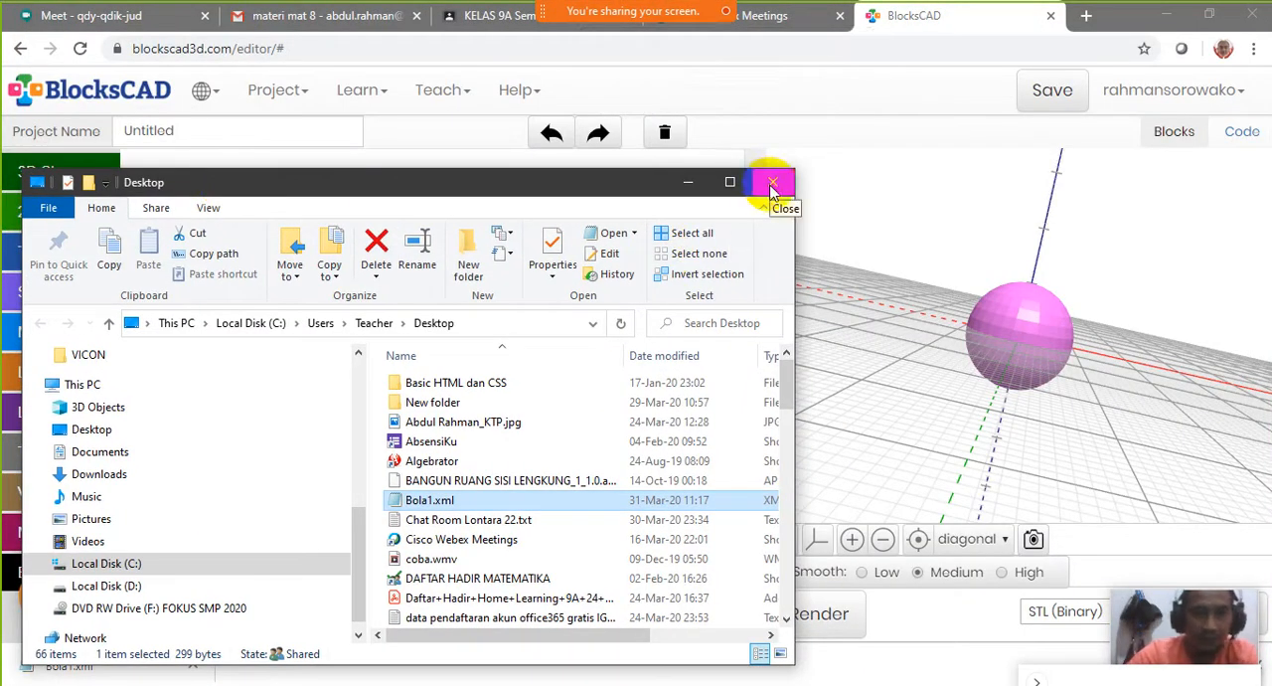
click(413, 144)
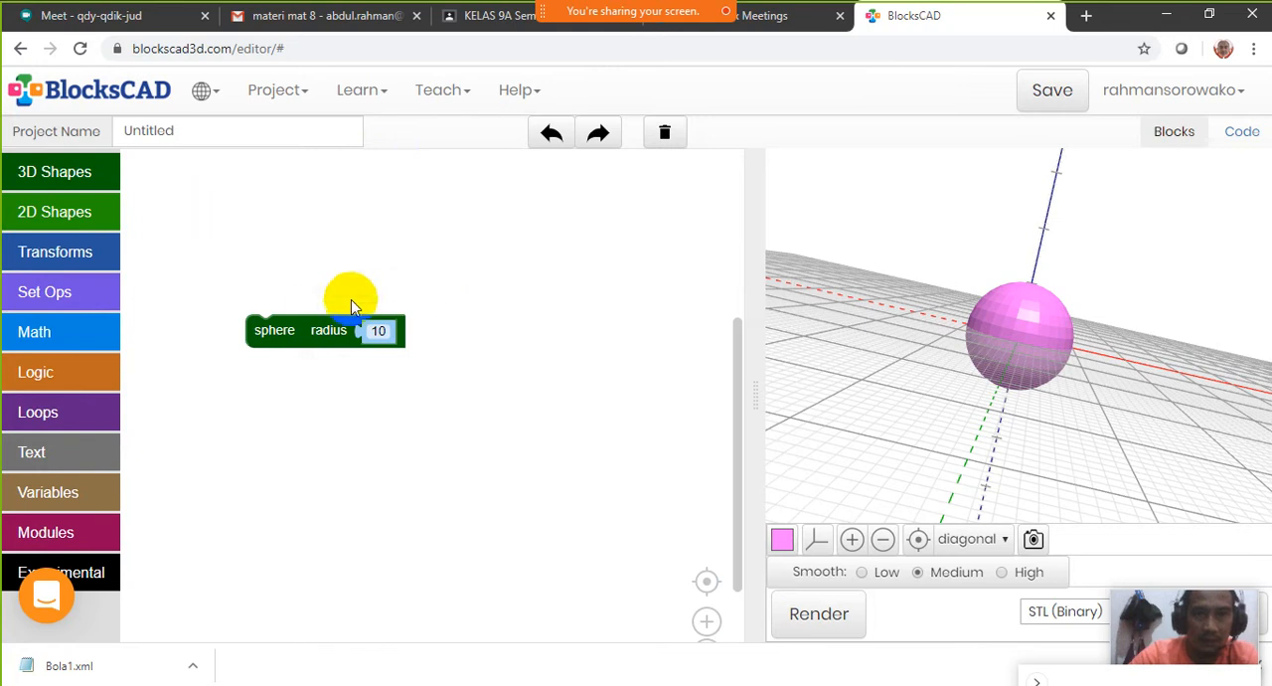
drag(319, 333, 335, 259)
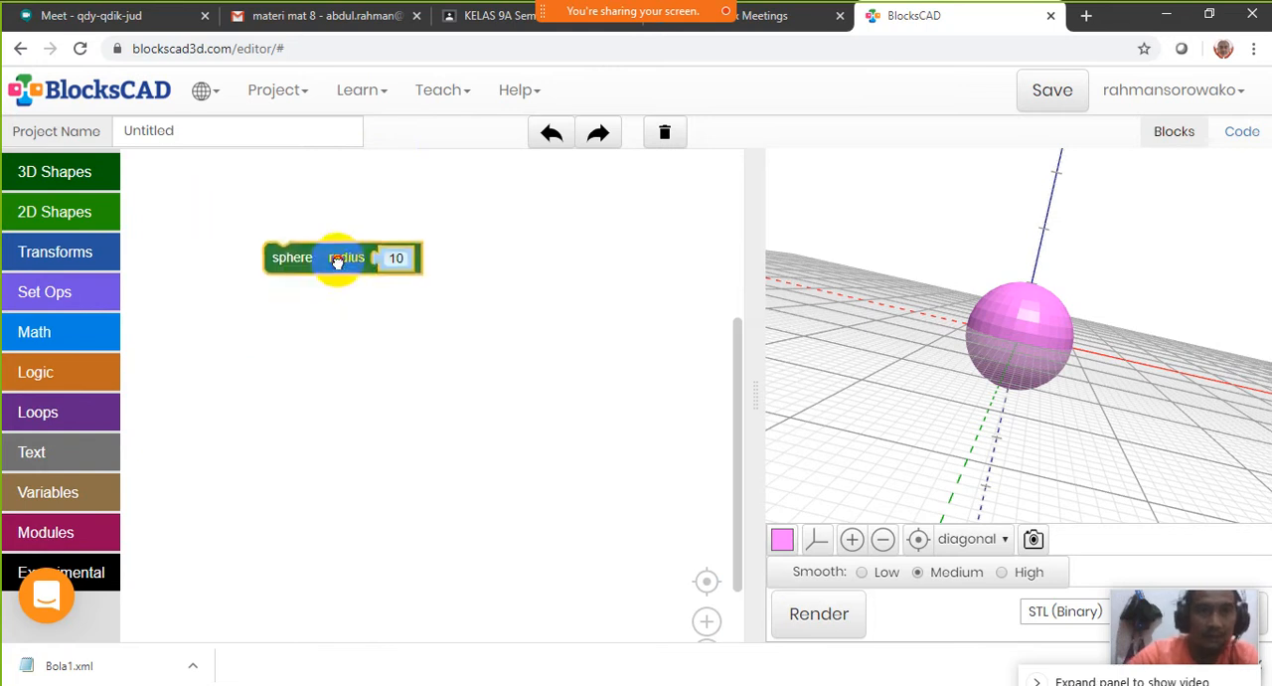
click(282, 90)
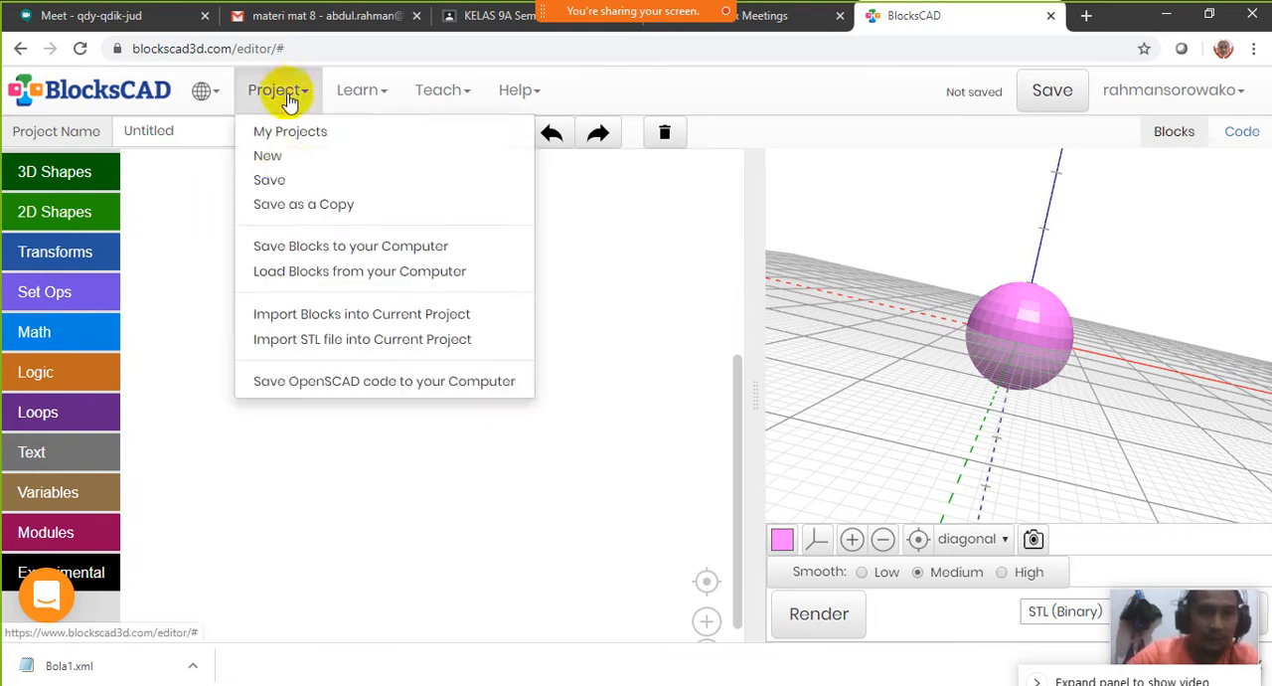
click(284, 157)
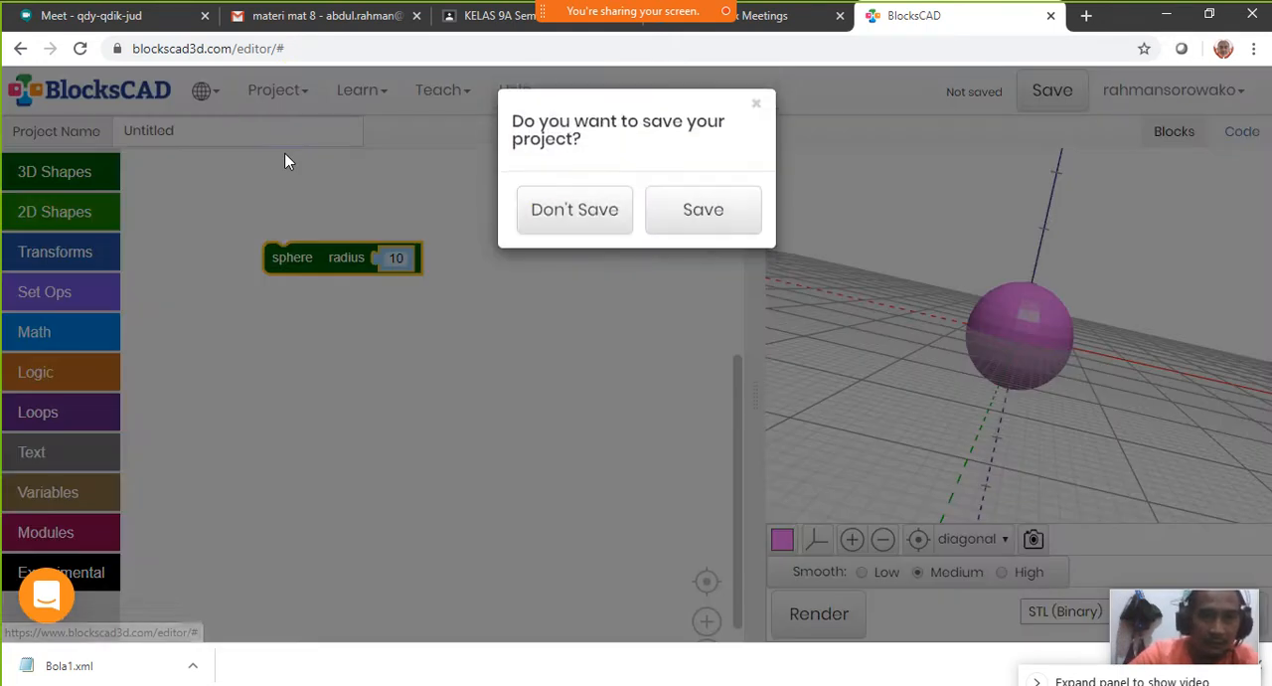
click(602, 225)
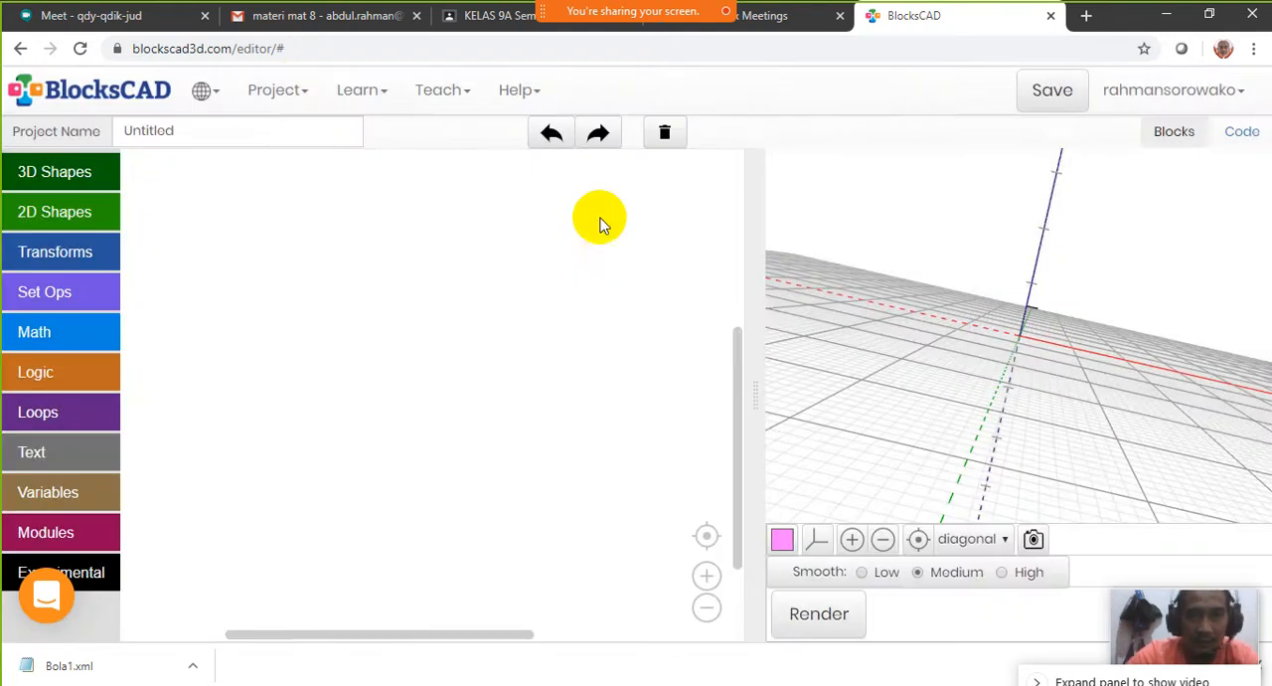
Add a sphere of radius 10, a 10 × 10 × 10 cube and a torus with radii 4 and 1, stacked vertically in the workspace
click(65, 174)
drag(156, 176, 328, 226)
click(69, 177)
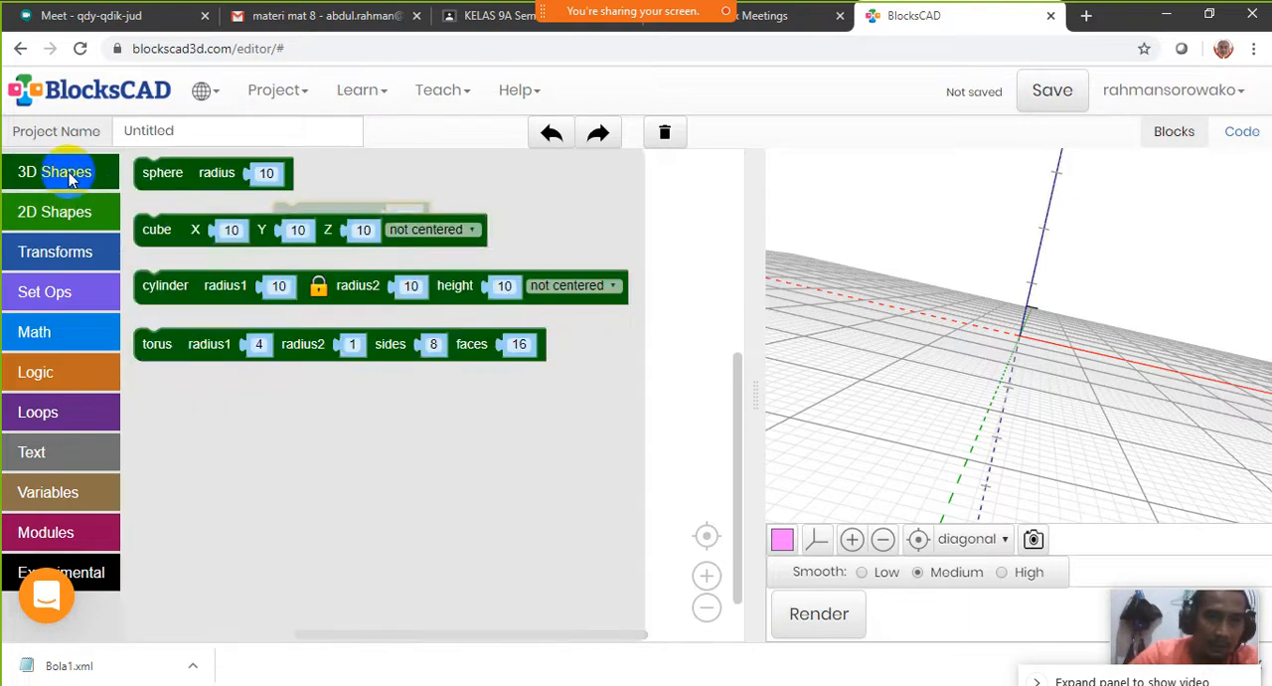
drag(163, 232, 245, 347)
click(51, 167)
drag(144, 294, 145, 298)
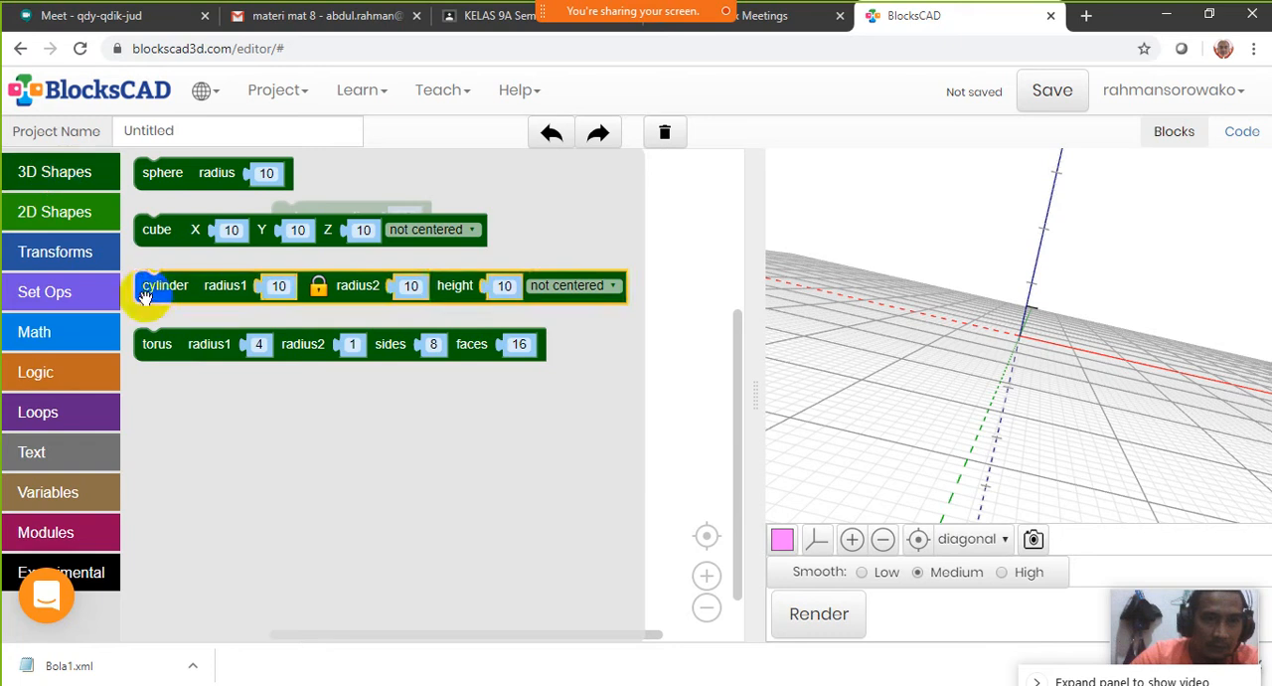
drag(183, 342, 278, 421)
drag(233, 347, 283, 301)
drag(265, 417, 299, 371)
Render the sphere, cube and torus blocks and view the model from another angle
click(819, 617)
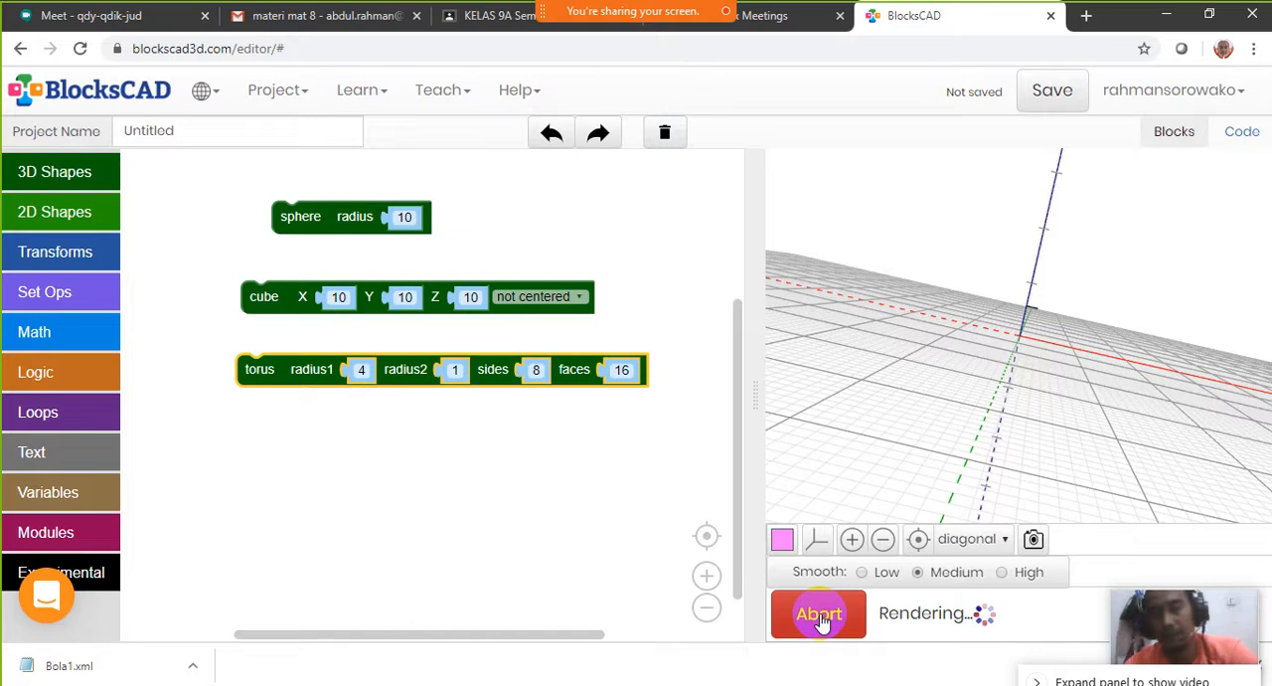
drag(785, 333, 1099, 345)
click(347, 477)
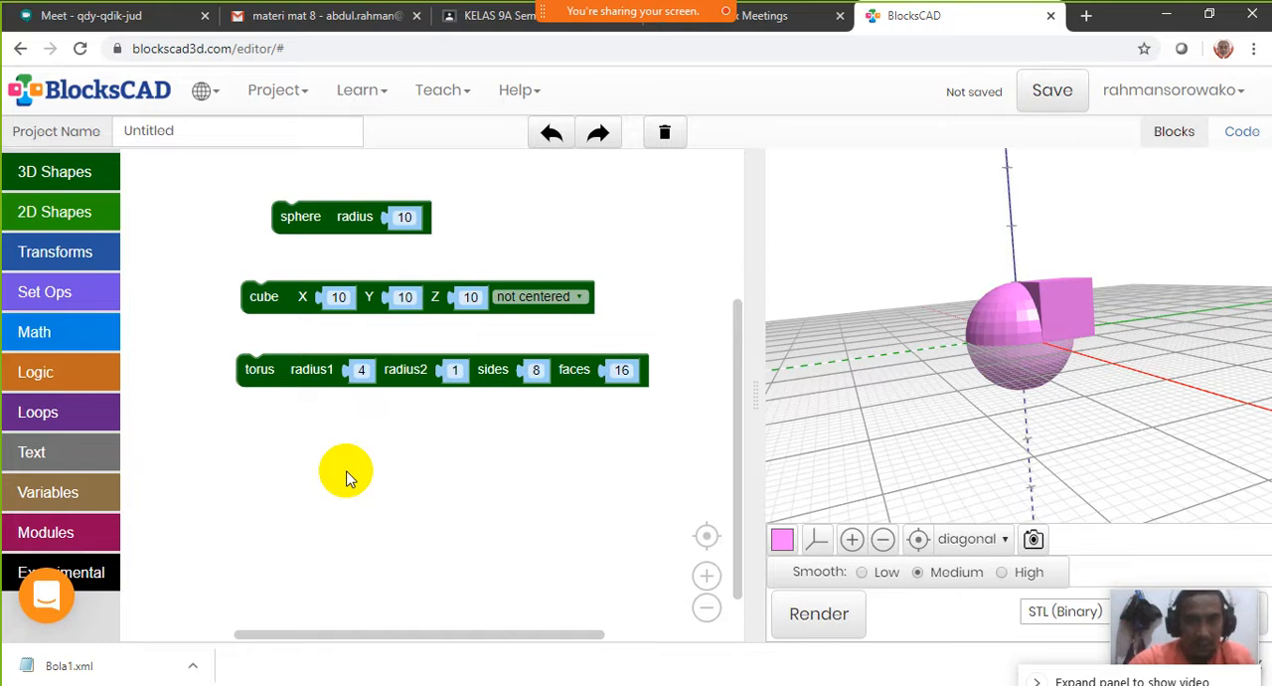
Save the blocks to the computer as the XML document bola2 in the Desktop folder and show the file in its folder
click(307, 96)
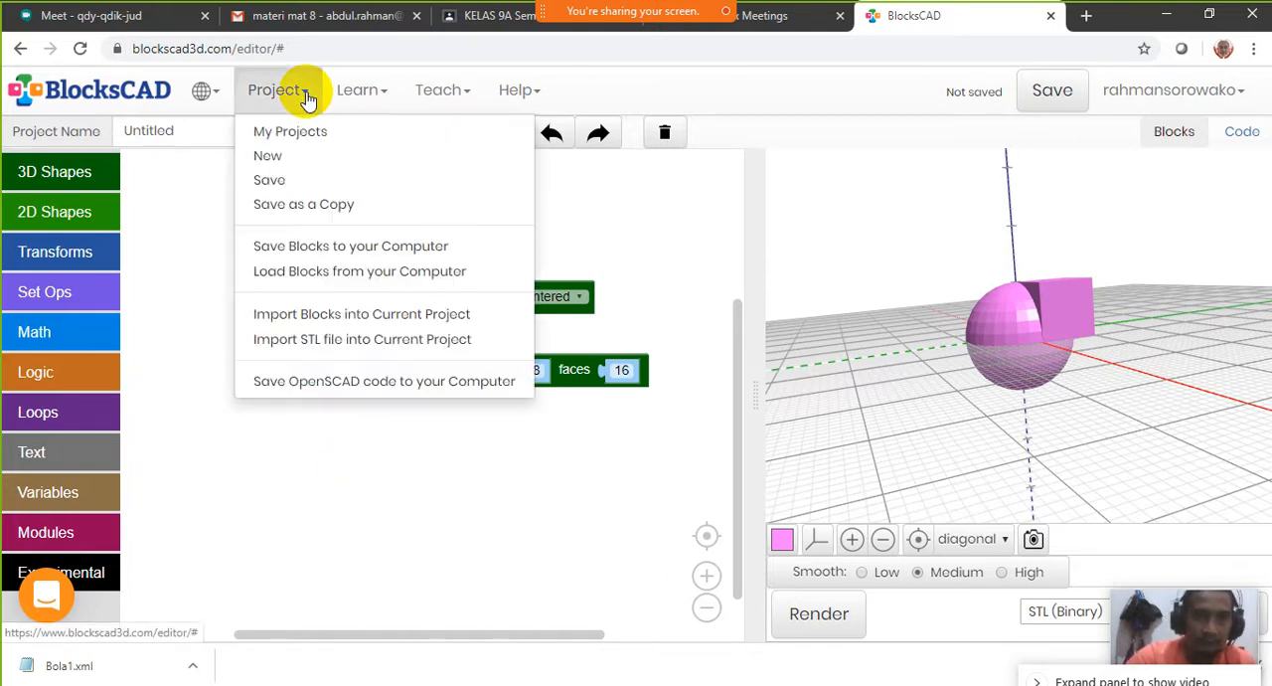
click(326, 248)
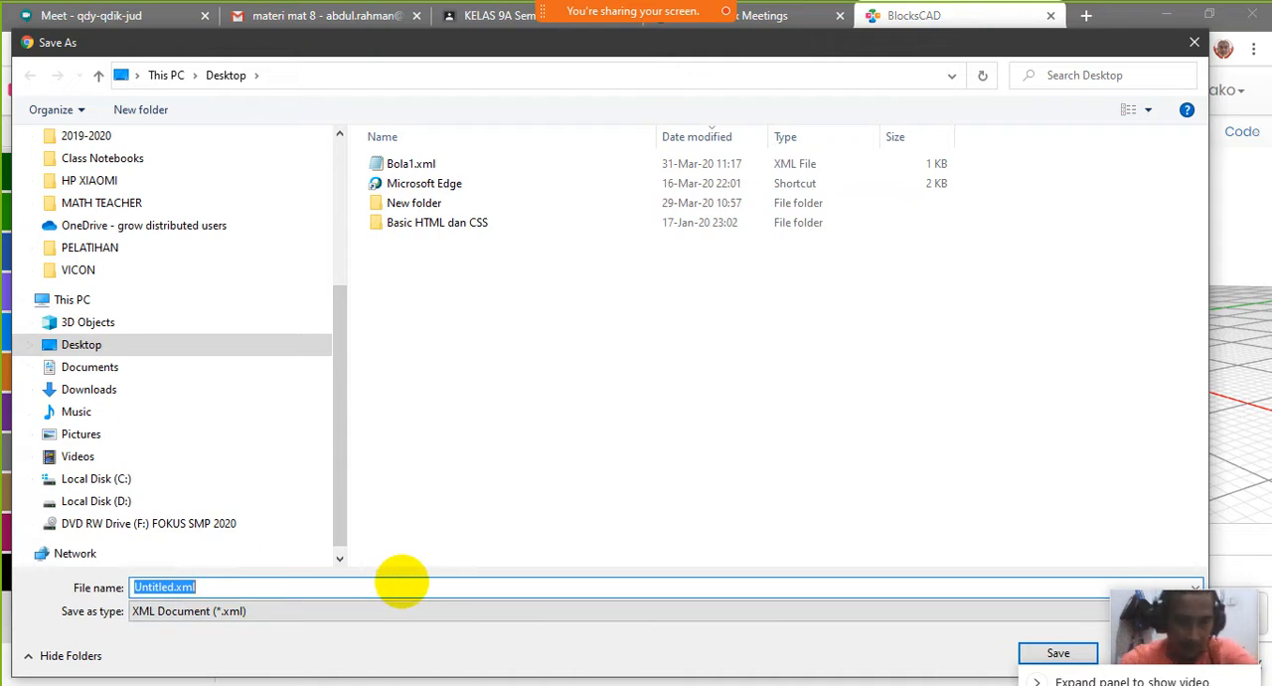
text(bola)
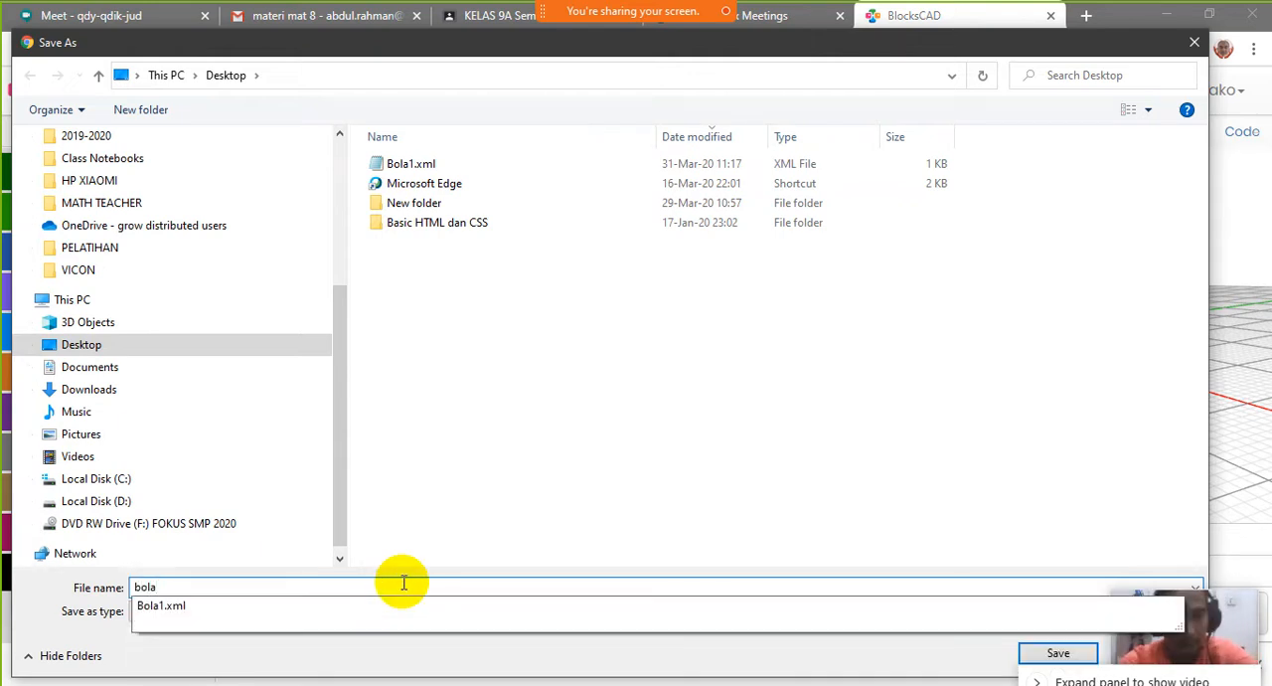
text(2)
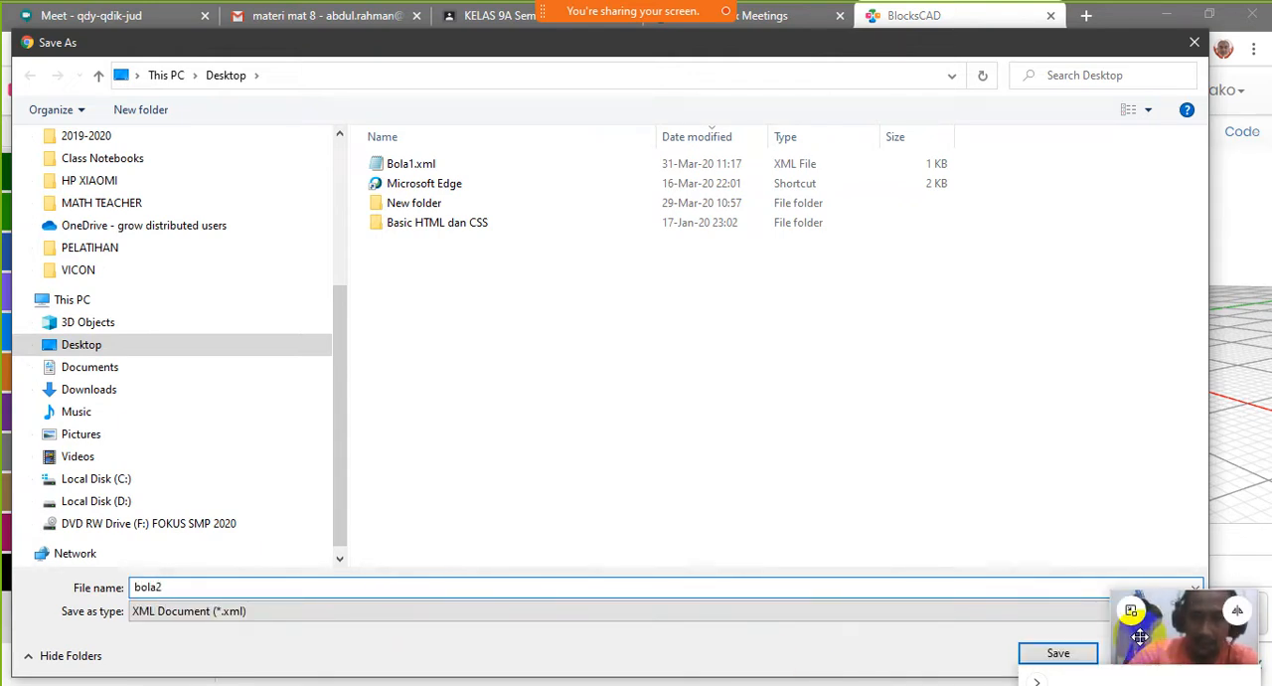
click(1059, 653)
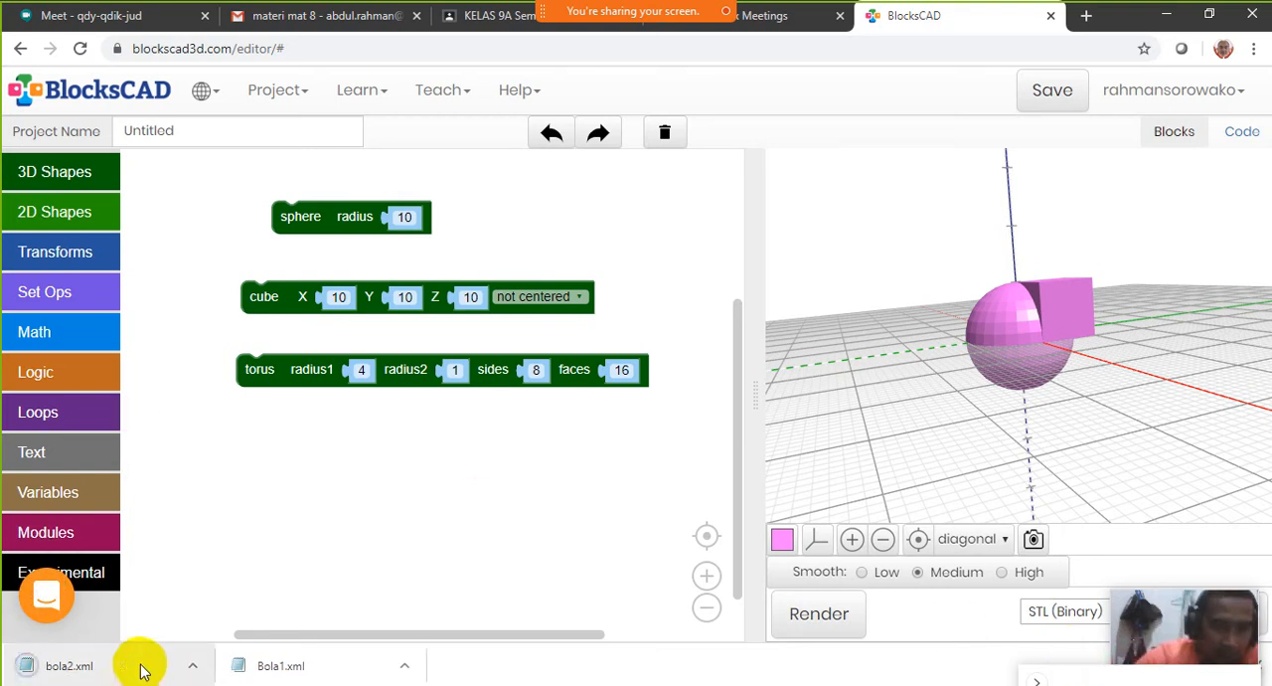
click(192, 668)
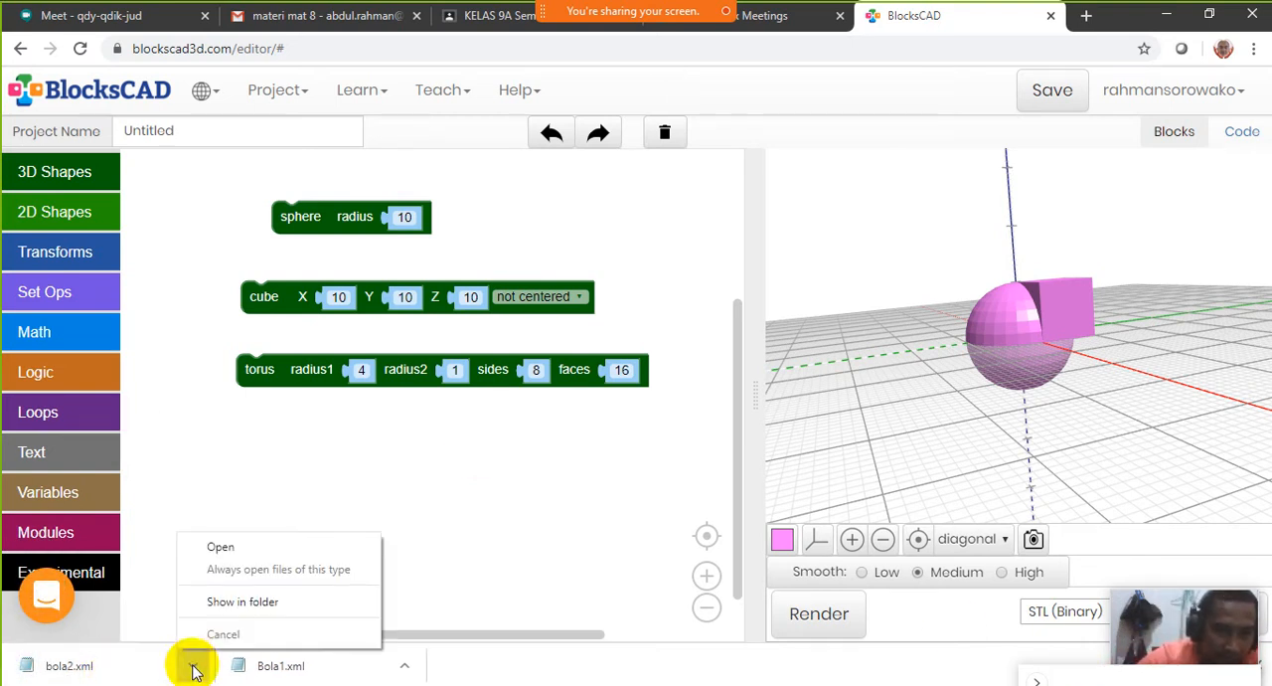
click(244, 602)
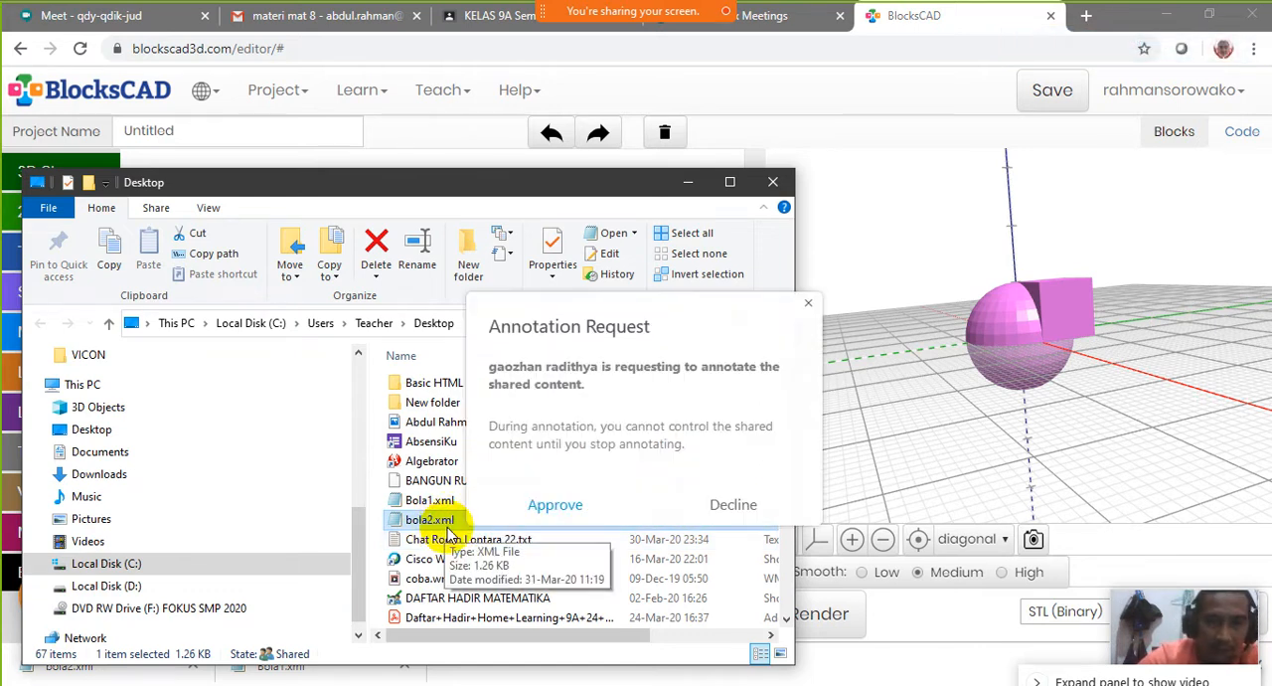
Approve the annotation request, circle bola2.xml and the rendered model in red, tick the file, and return to the normal pointer
click(554, 505)
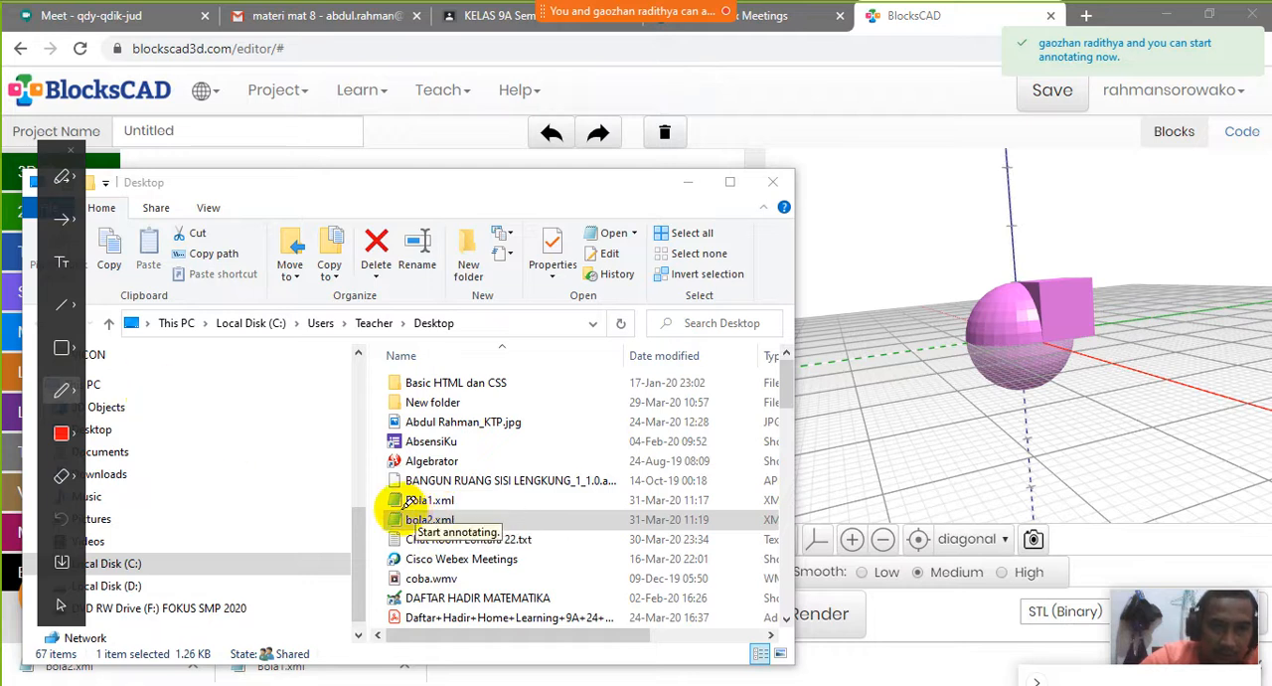
mouse_move(407, 503)
mouse_down()
mouse_move(465, 513)
mouse_move(459, 535)
mouse_move(405, 509)
mouse_up()
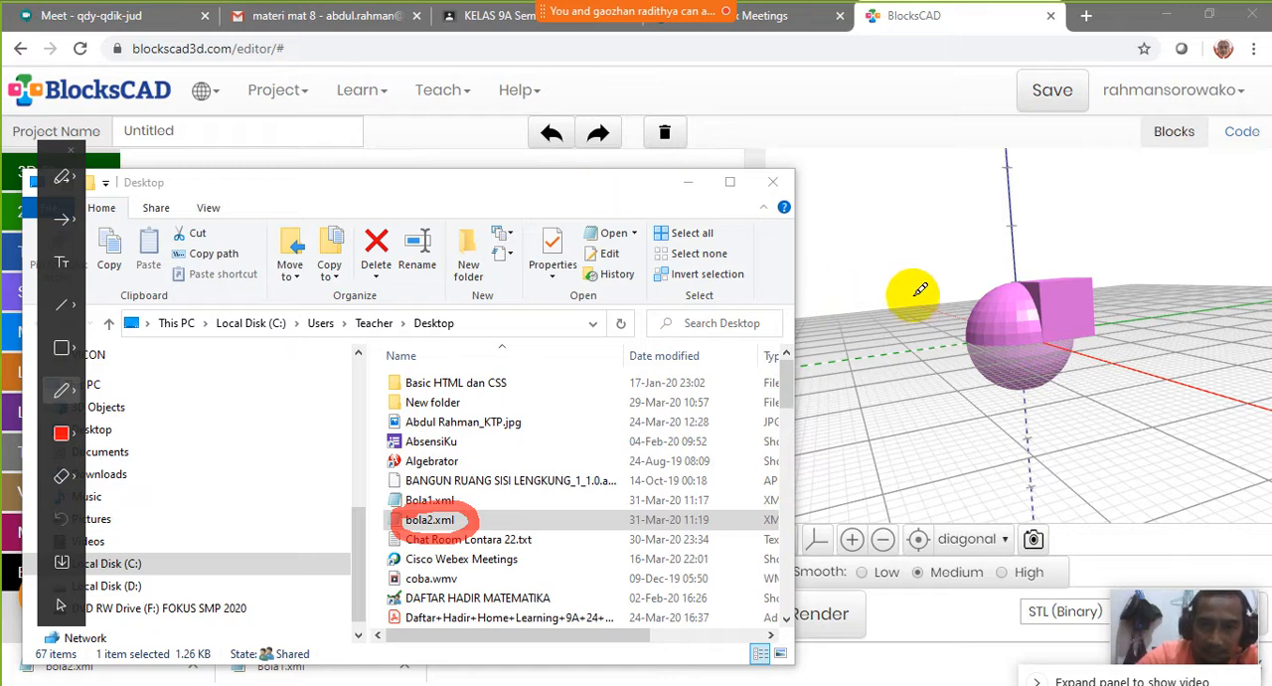
mouse_move(1143, 248)
mouse_down()
mouse_move(945, 226)
mouse_move(984, 428)
mouse_move(1161, 270)
mouse_up()
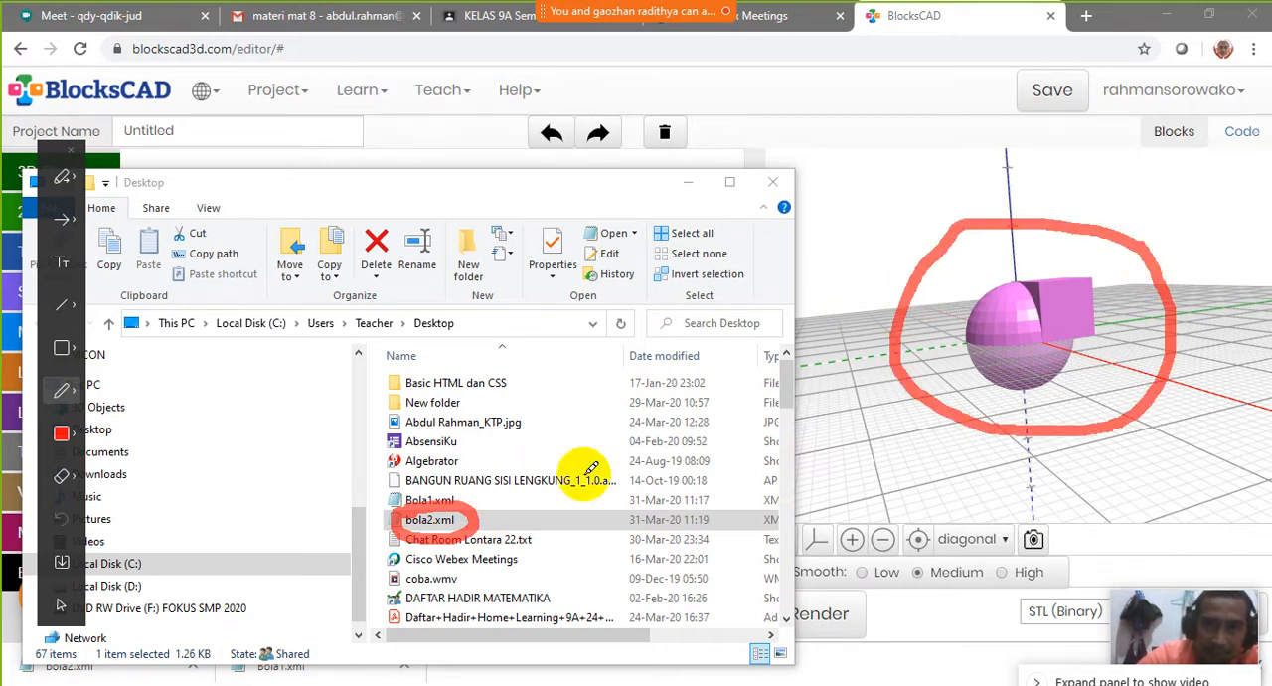
mouse_move(504, 509)
mouse_down()
mouse_move(525, 475)
mouse_move(459, 514)
mouse_up()
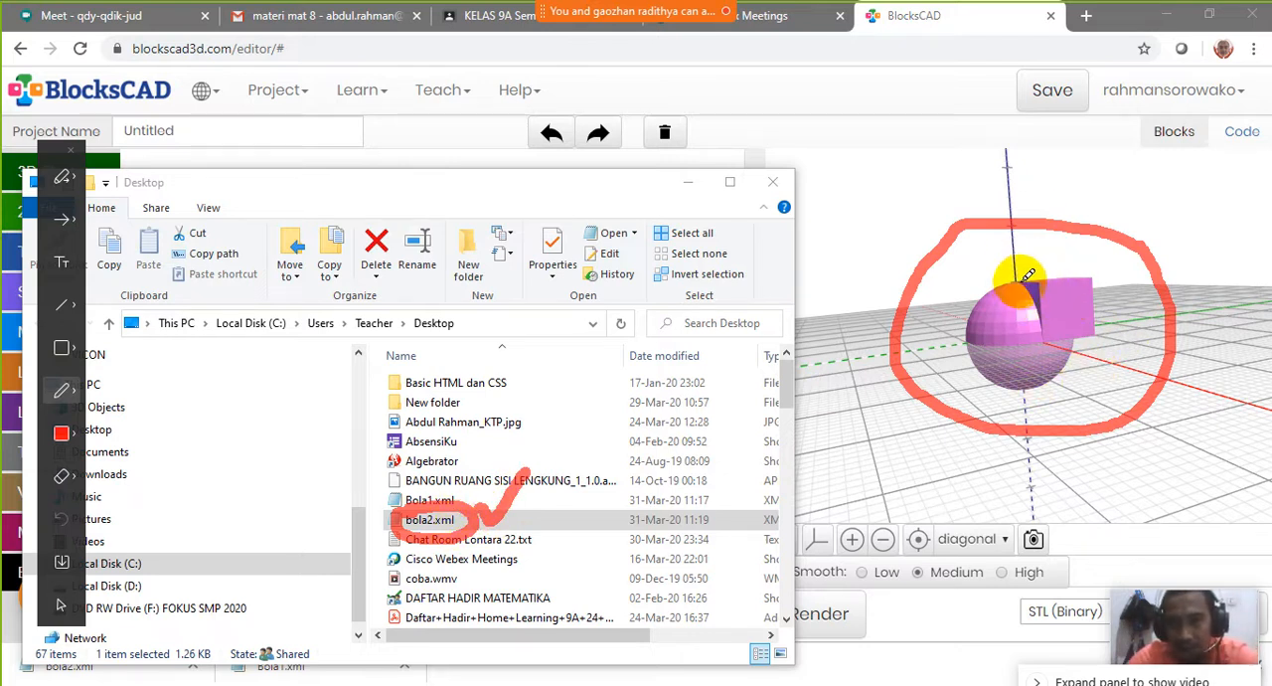
click(64, 179)
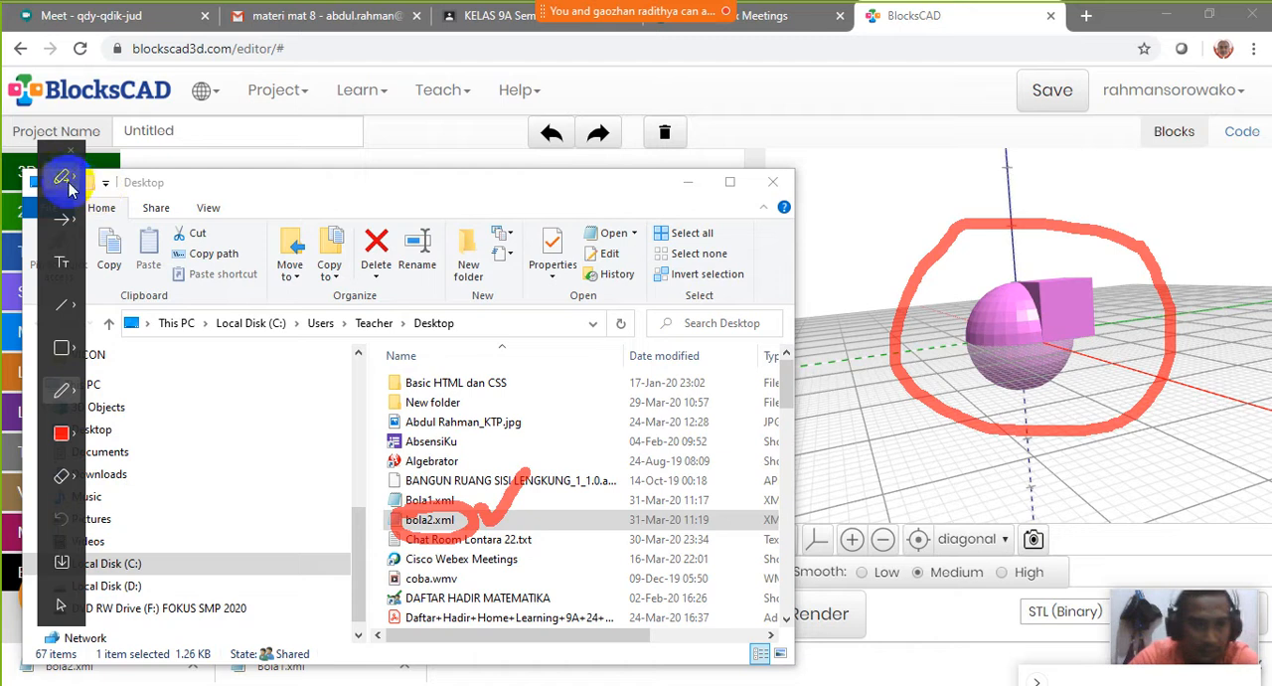
click(62, 220)
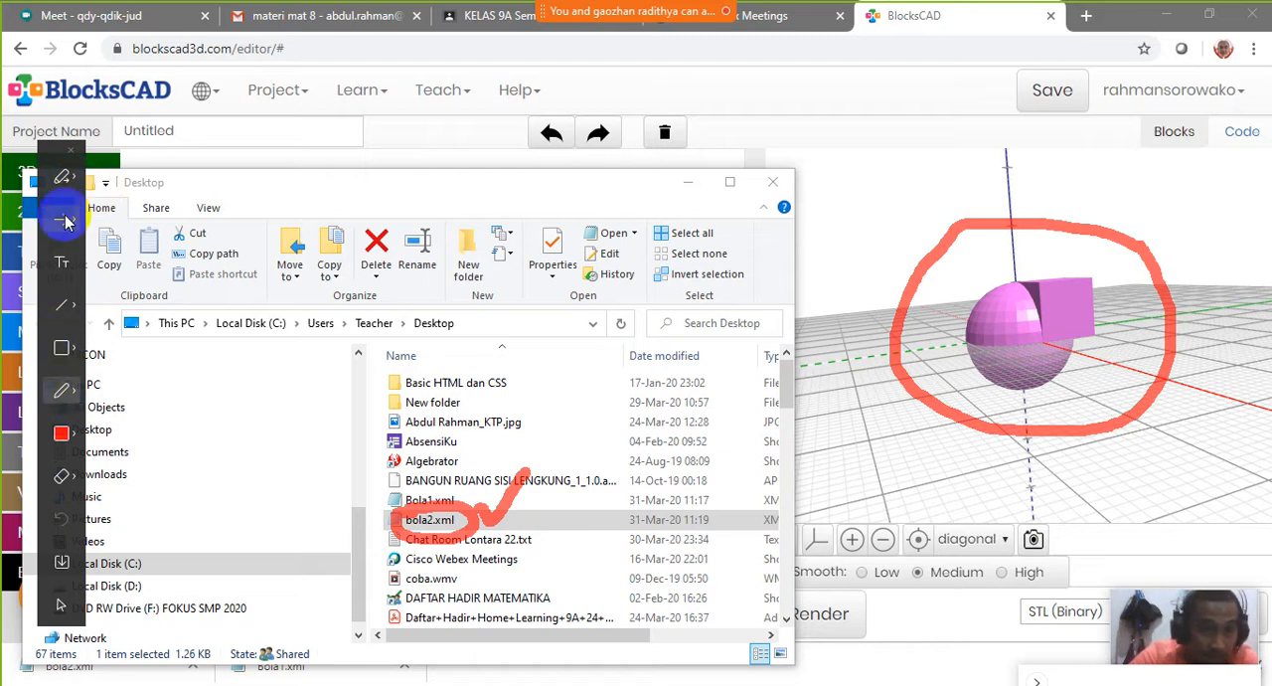
click(67, 615)
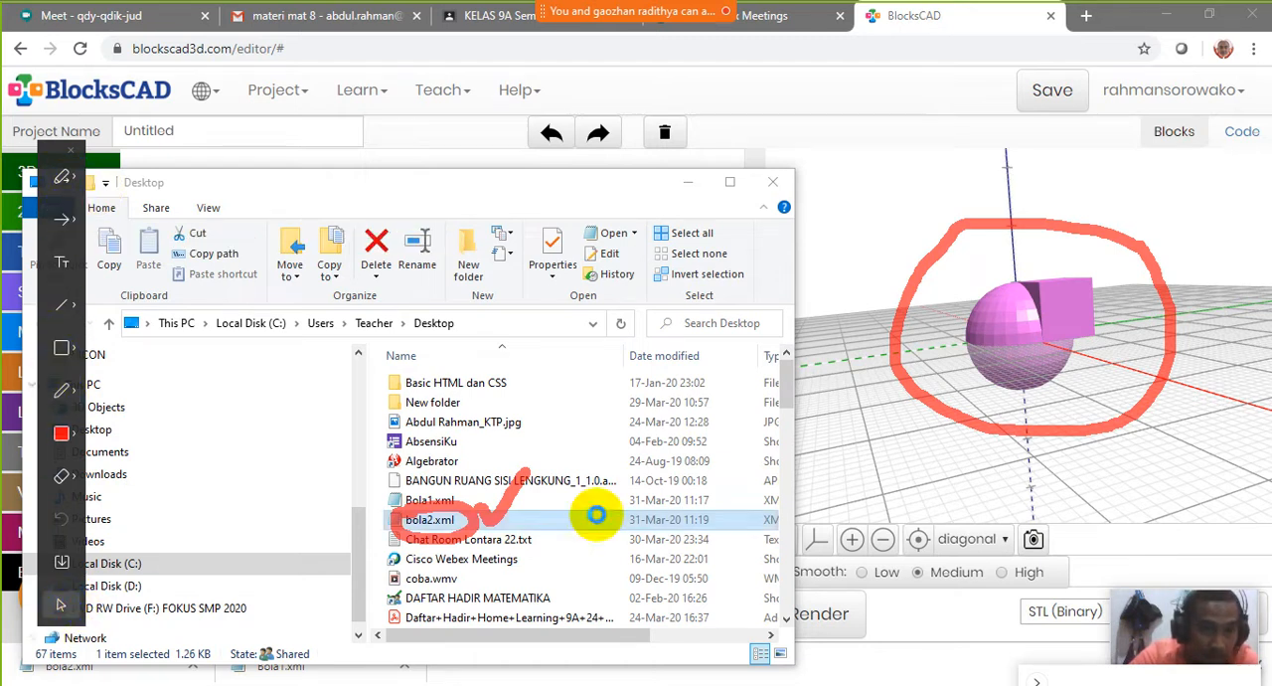
Orbit the rendered model to face the cube and save a picture of it as the JPEG image bola2 in the Desktop folder
click(952, 369)
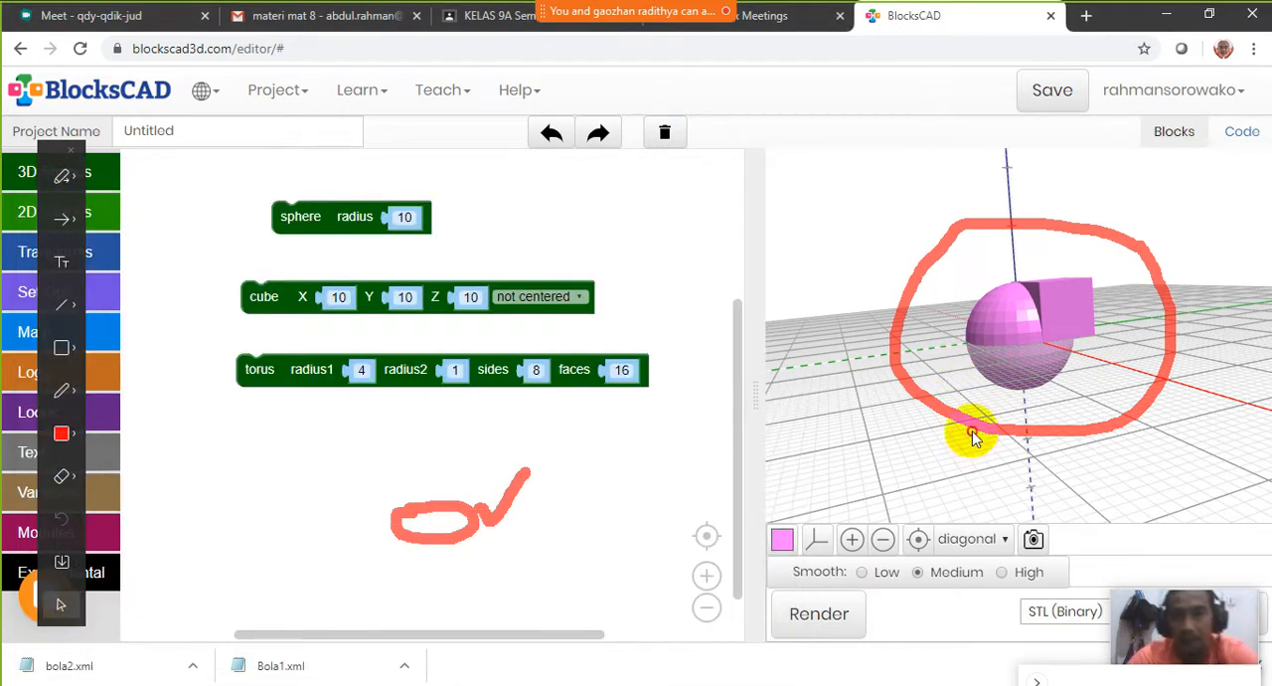
drag(1040, 378, 1067, 327)
click(1032, 542)
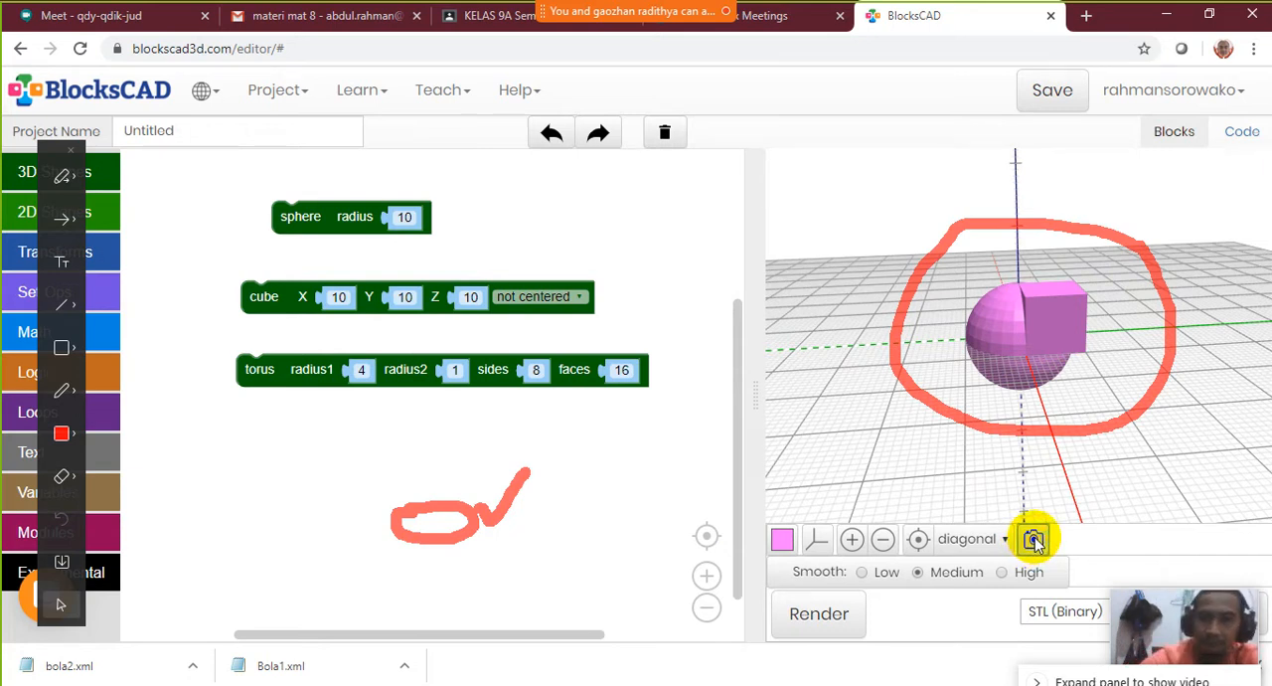
click(1035, 540)
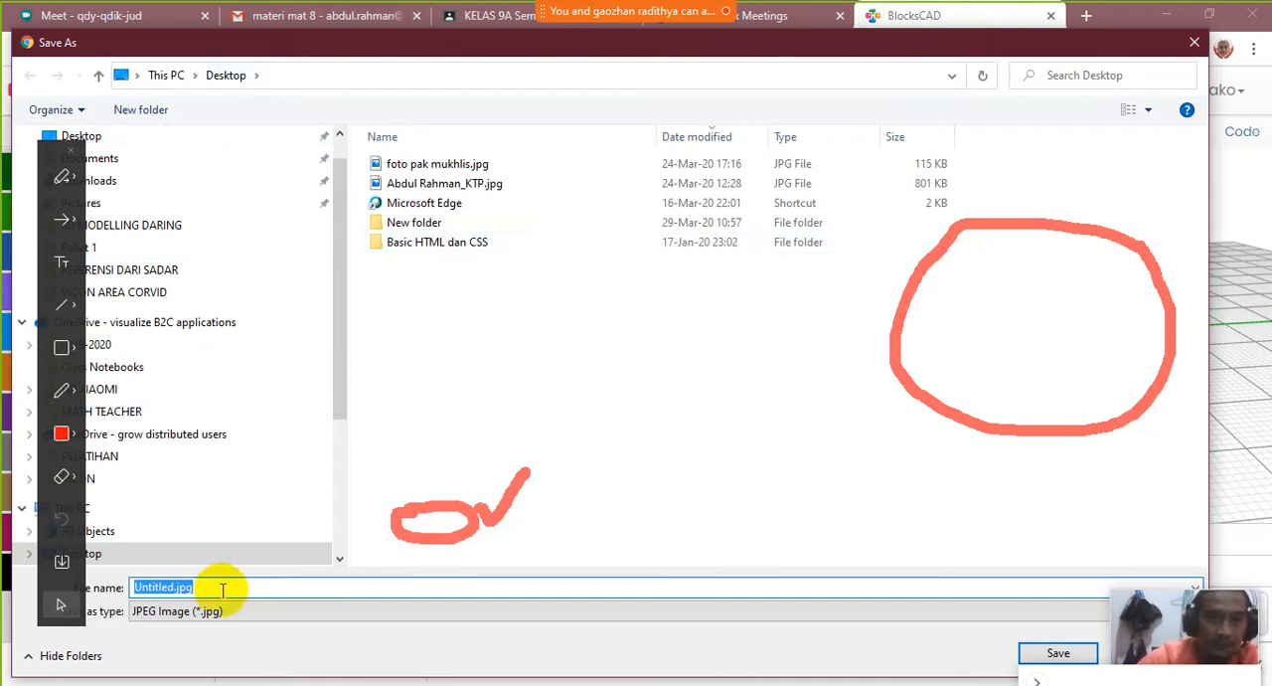
text(bolas)
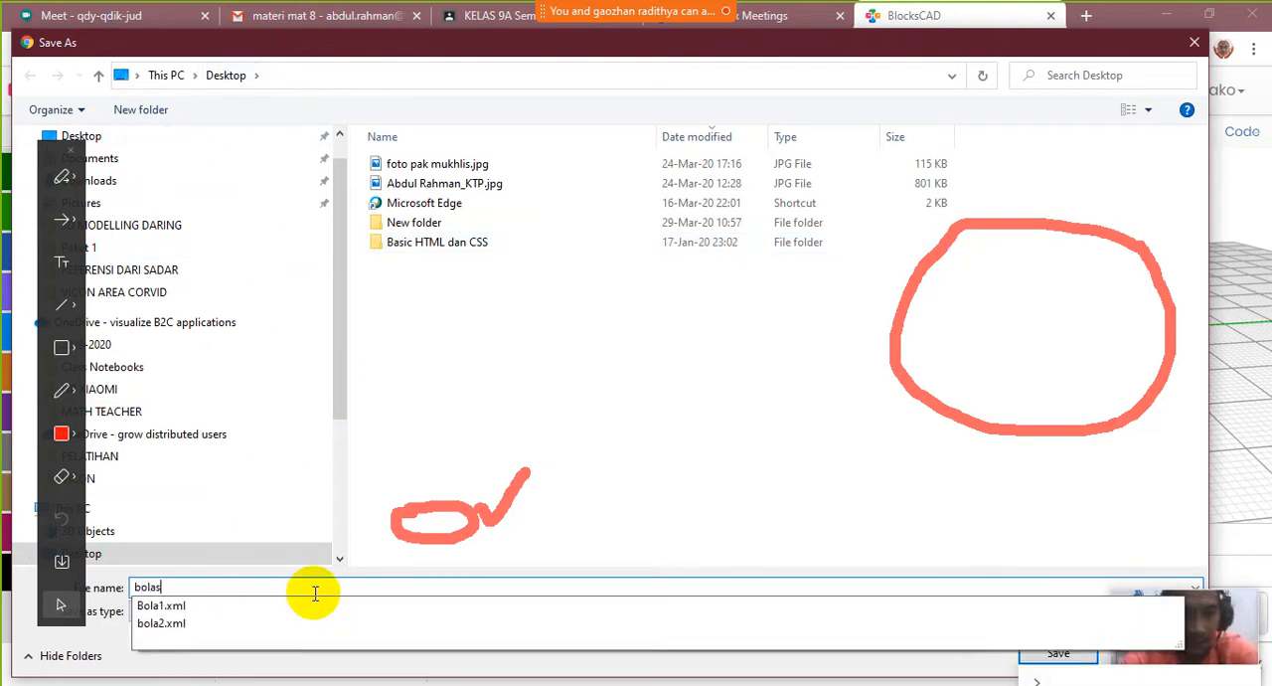
key(BackSpace)
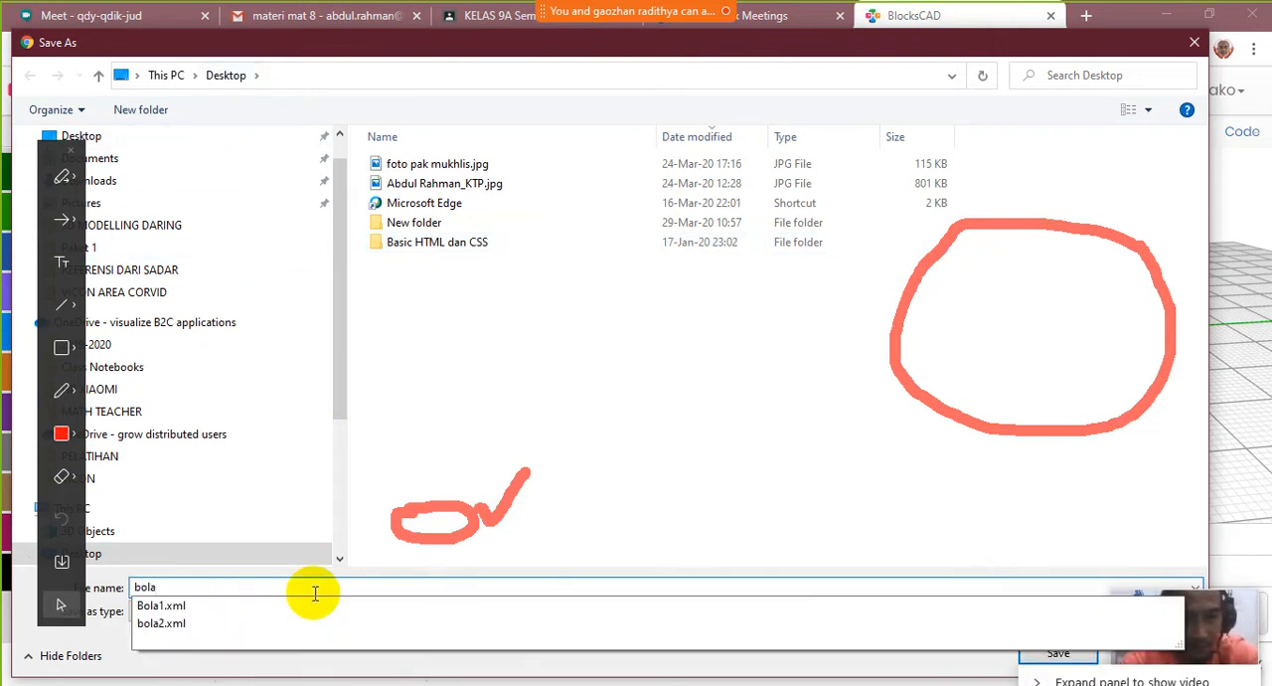
text(2)
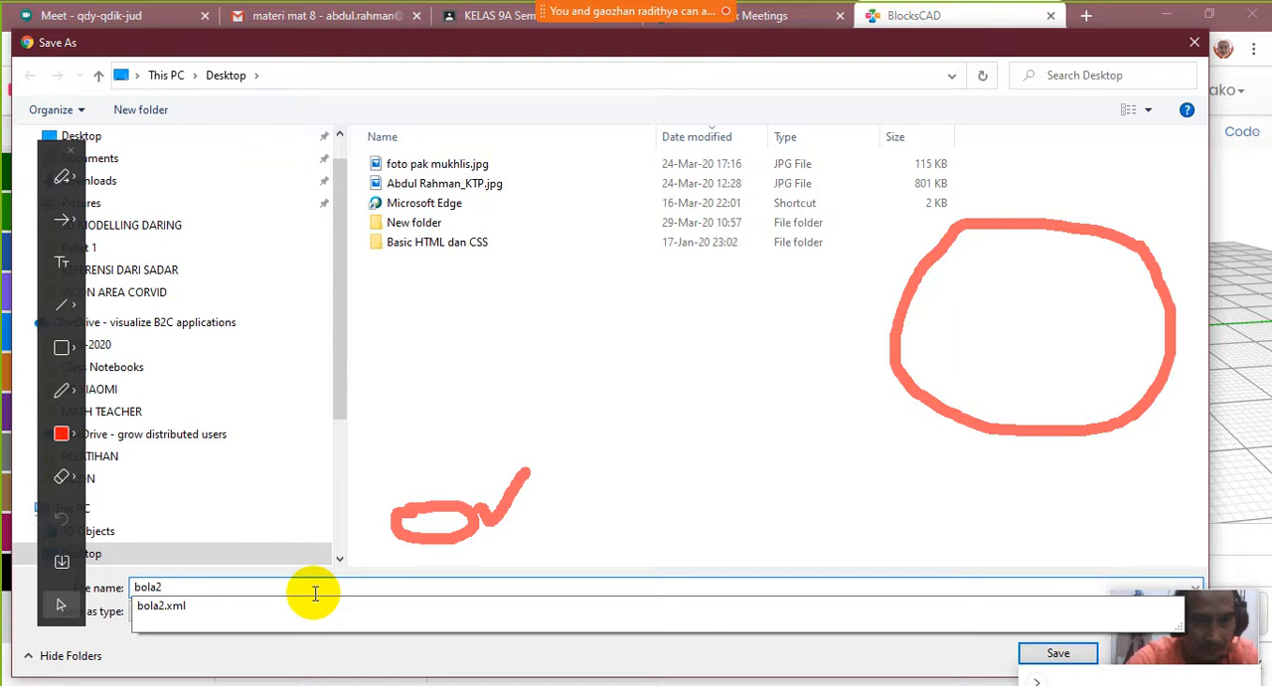
key(Tab)
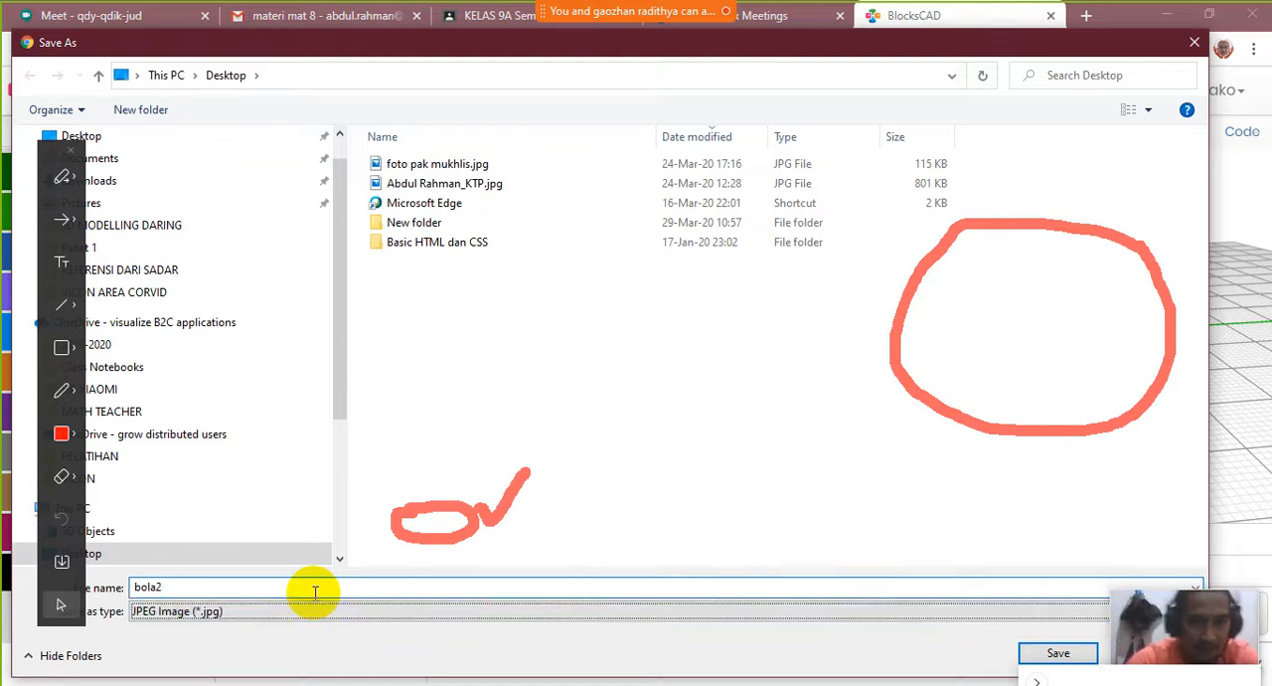
click(1058, 653)
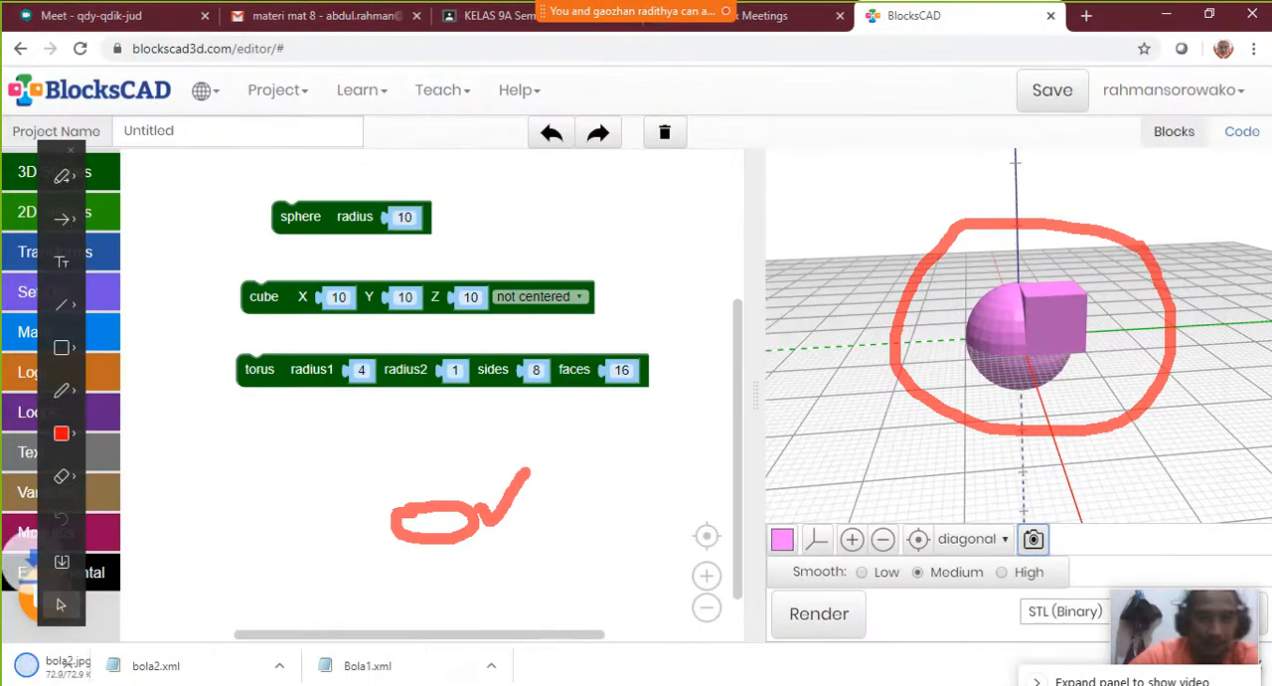
Show bola2.jpg in its Desktop folder, enlarge the window, and compare the previews of bola2.jpg and bola2.xml
mouse_move(122, 662)
click(250, 636)
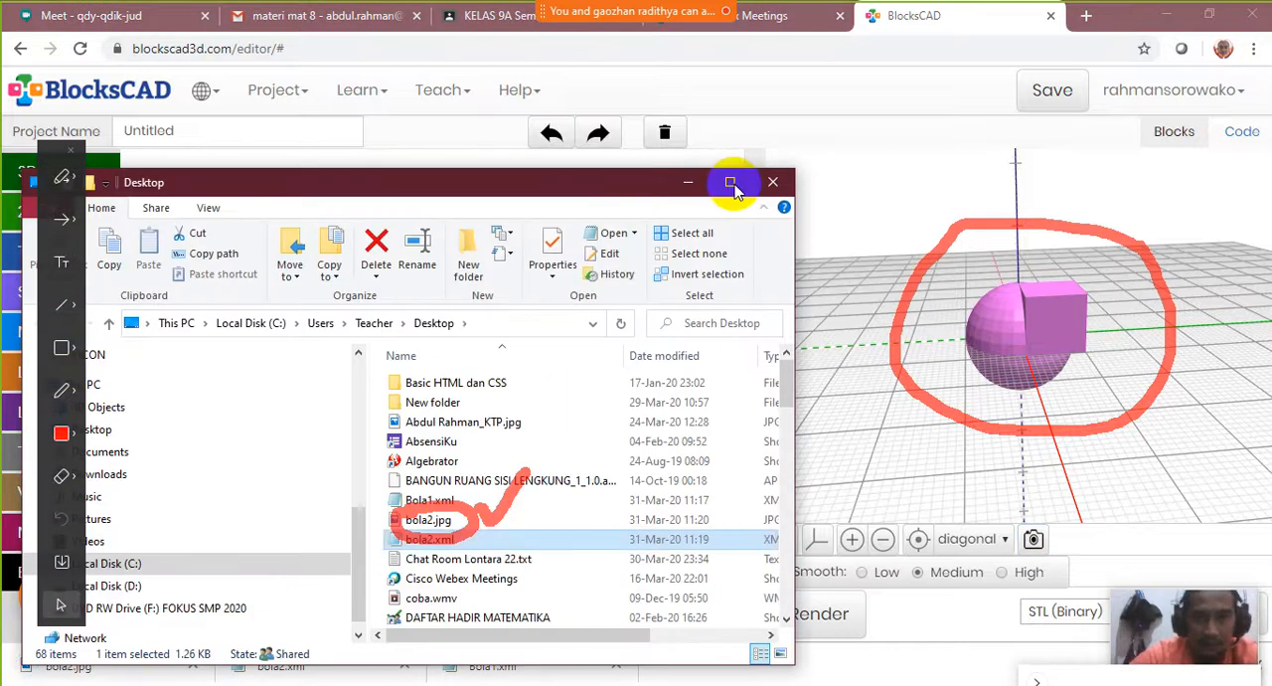
click(732, 185)
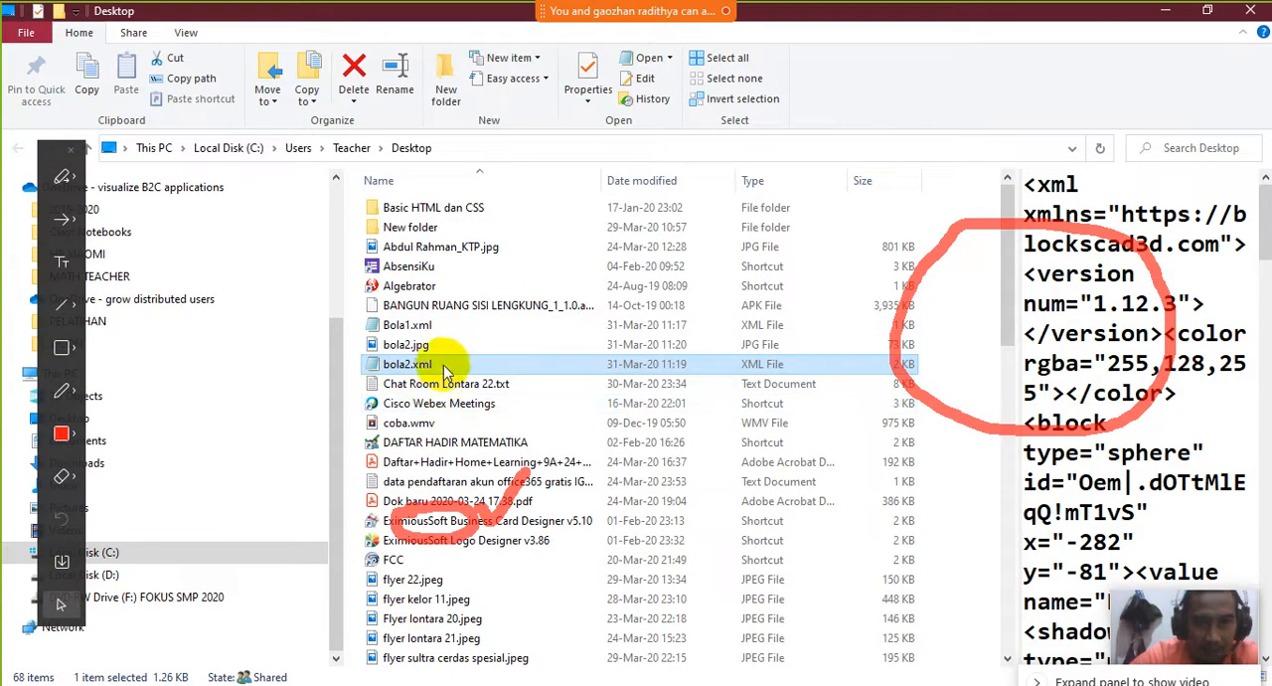
click(412, 348)
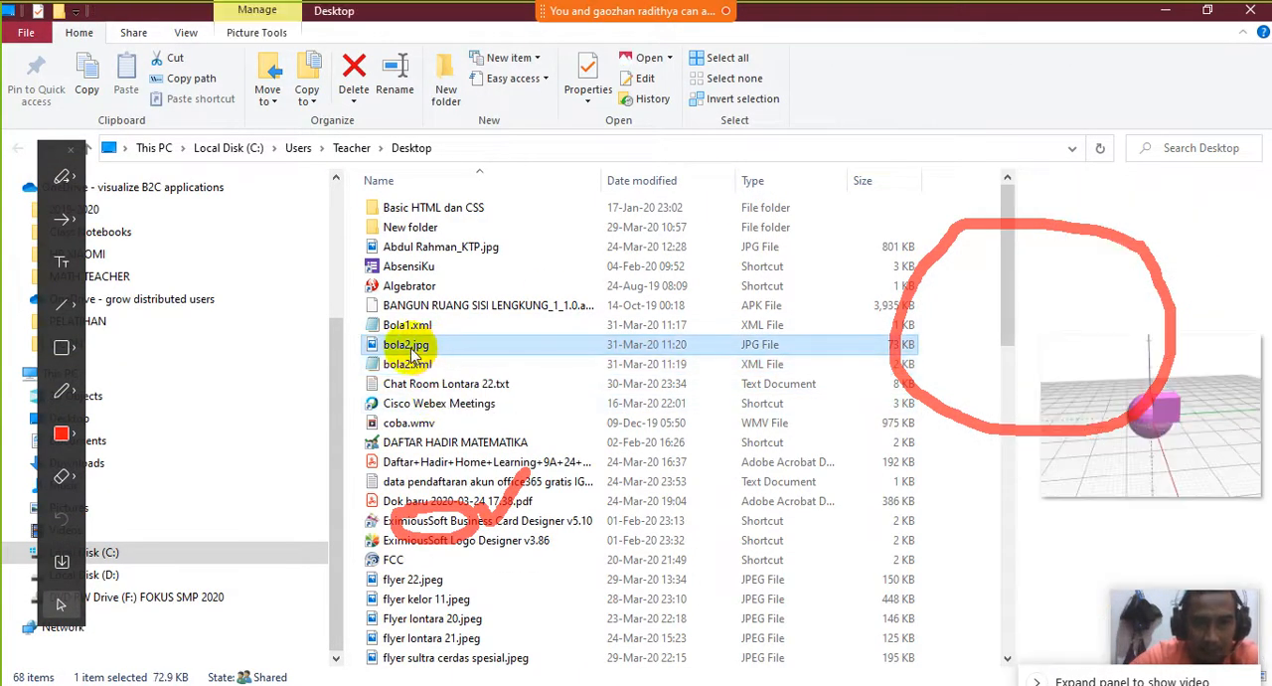
click(435, 363)
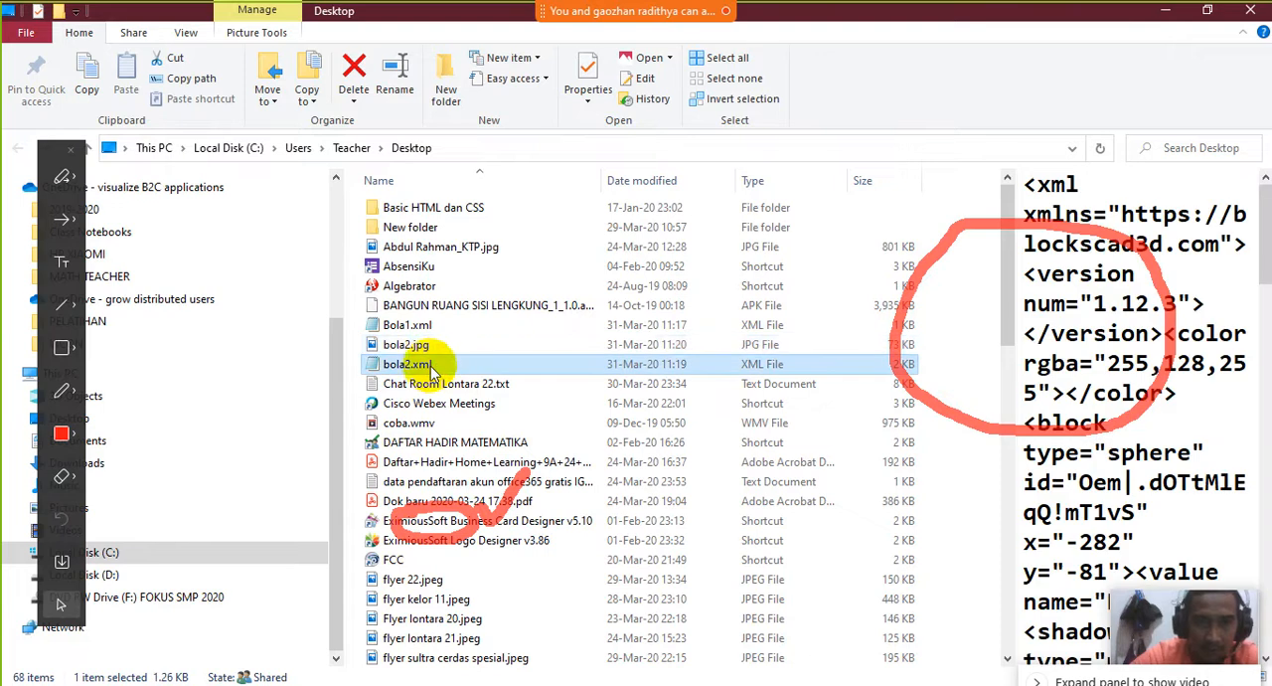
click(435, 346)
click(440, 364)
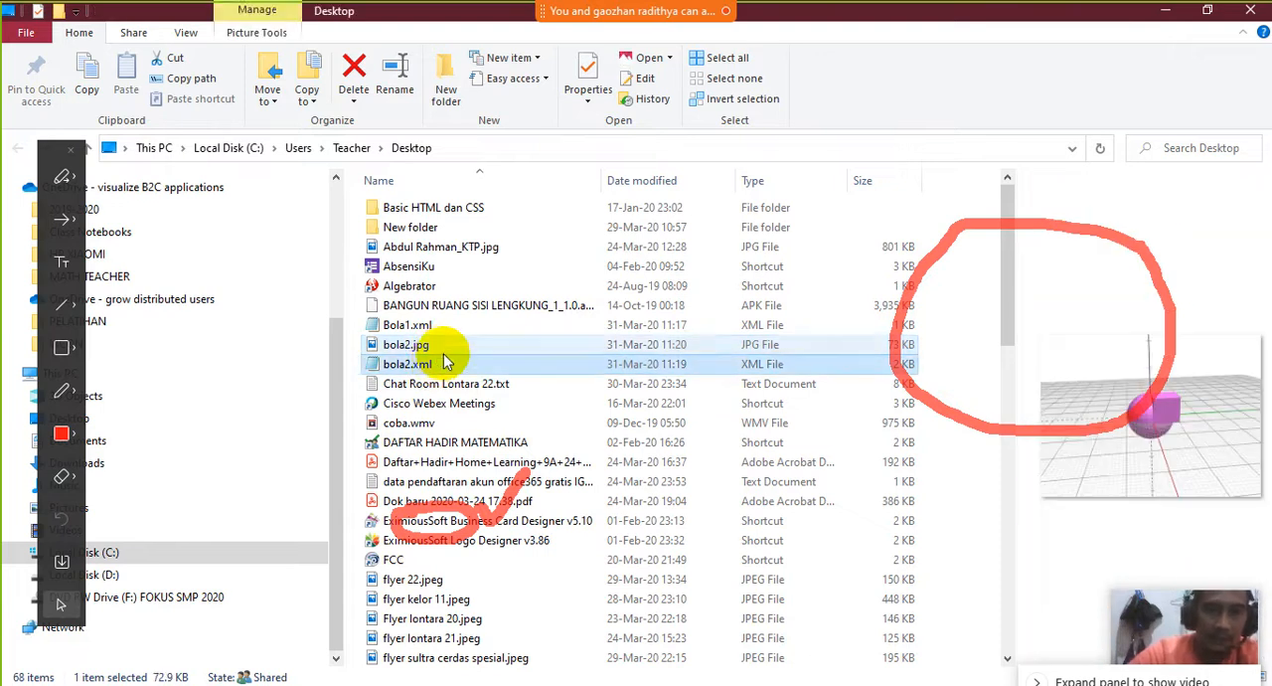
click(448, 348)
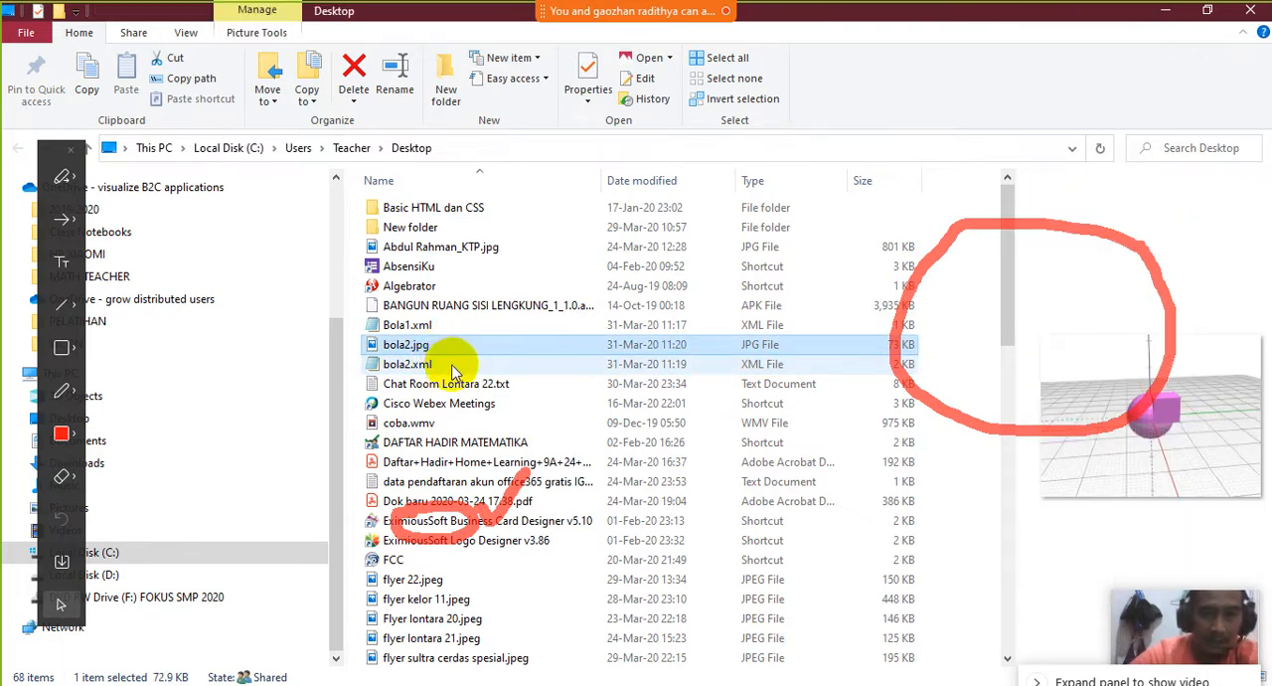
ctrl+click(437, 368)
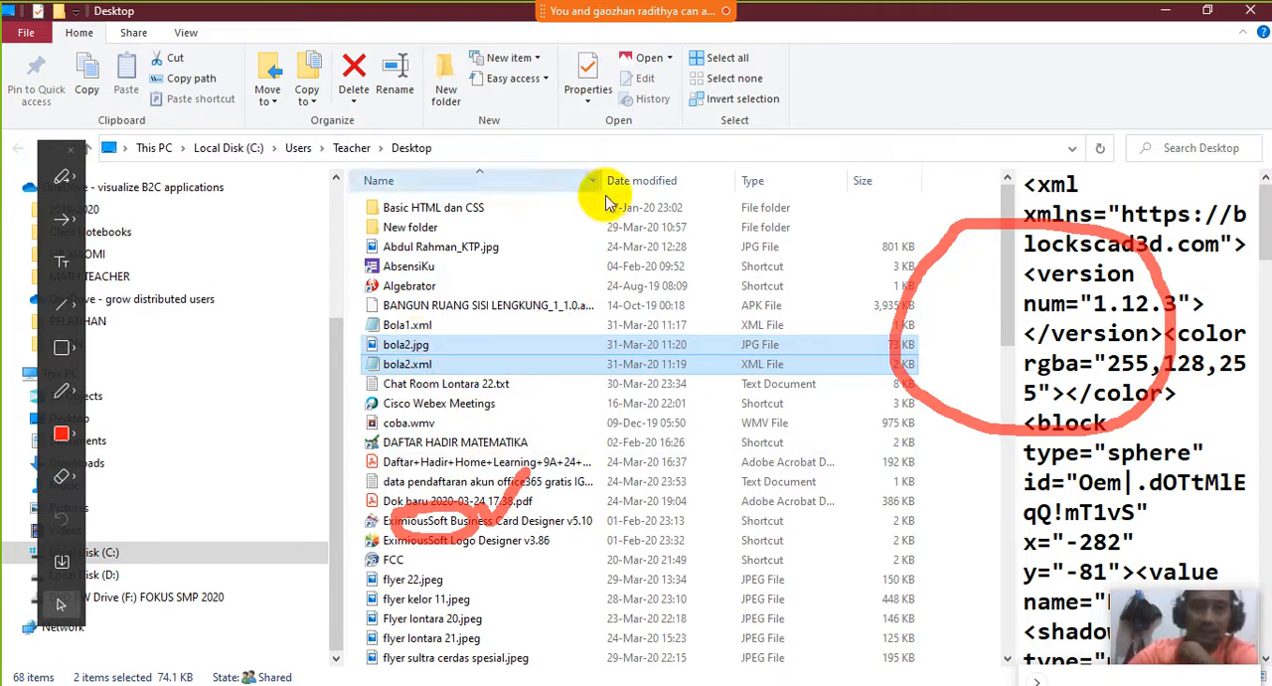
Clear all annotations from the shared screen
mouse_move(601, 10)
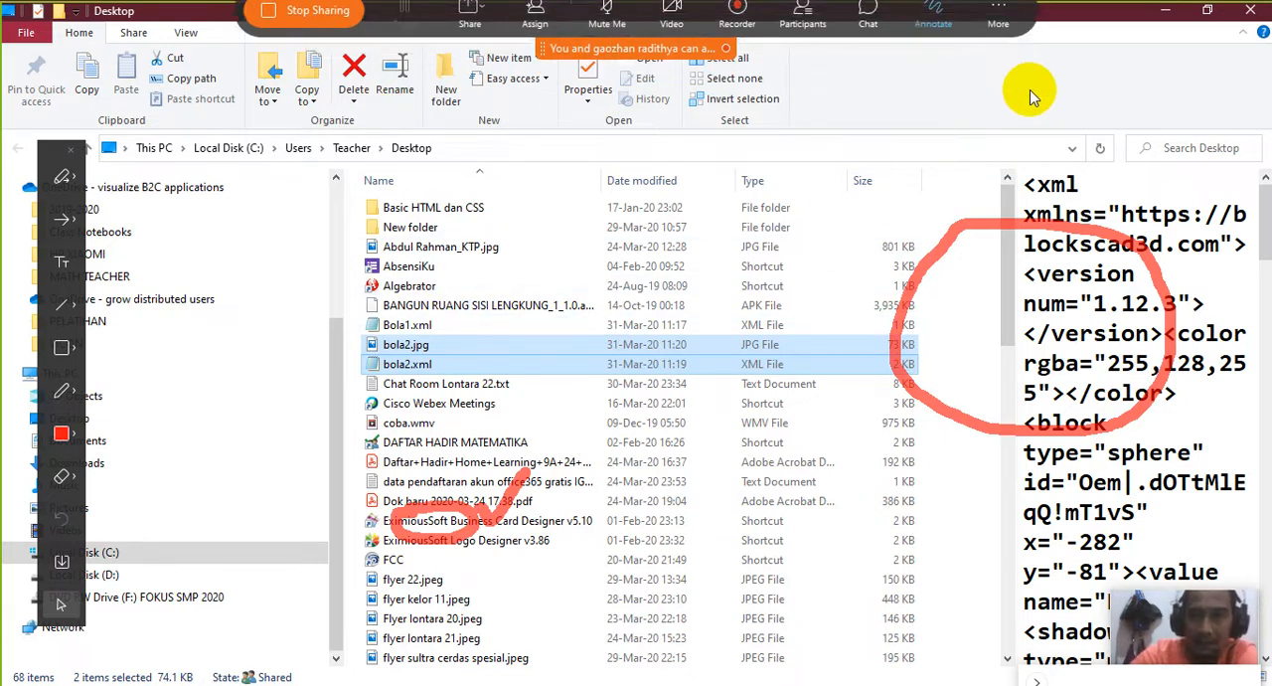
click(810, 305)
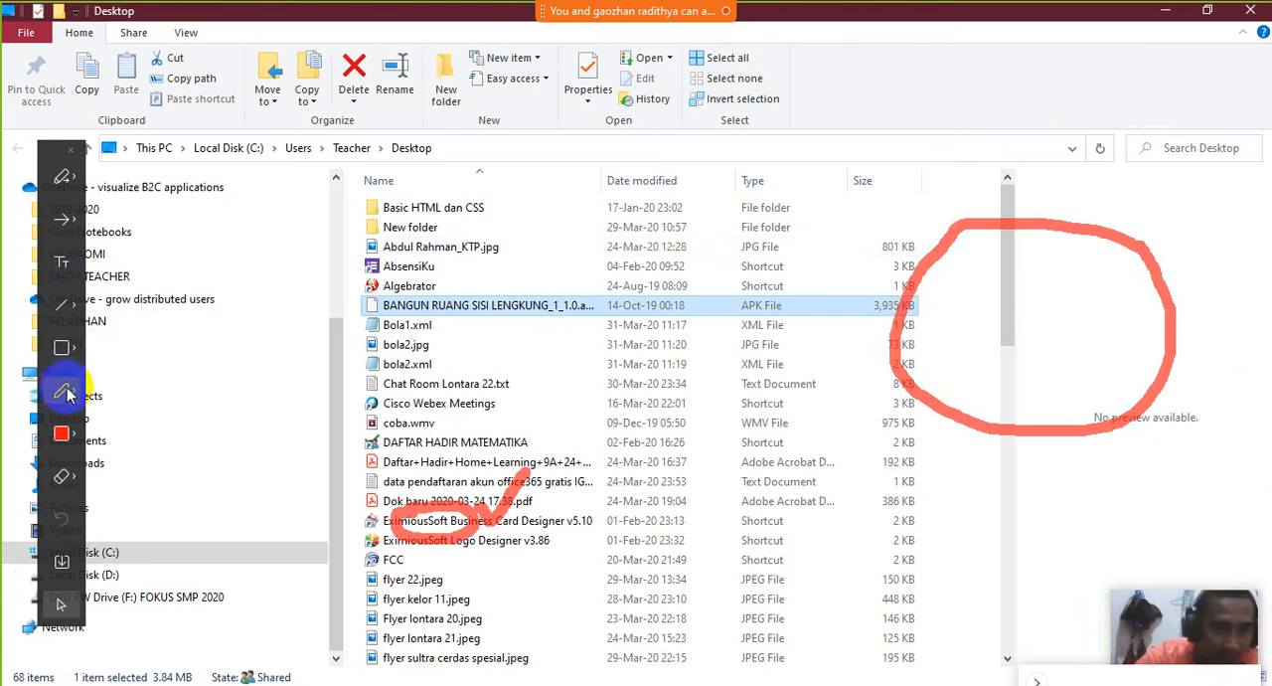
click(74, 479)
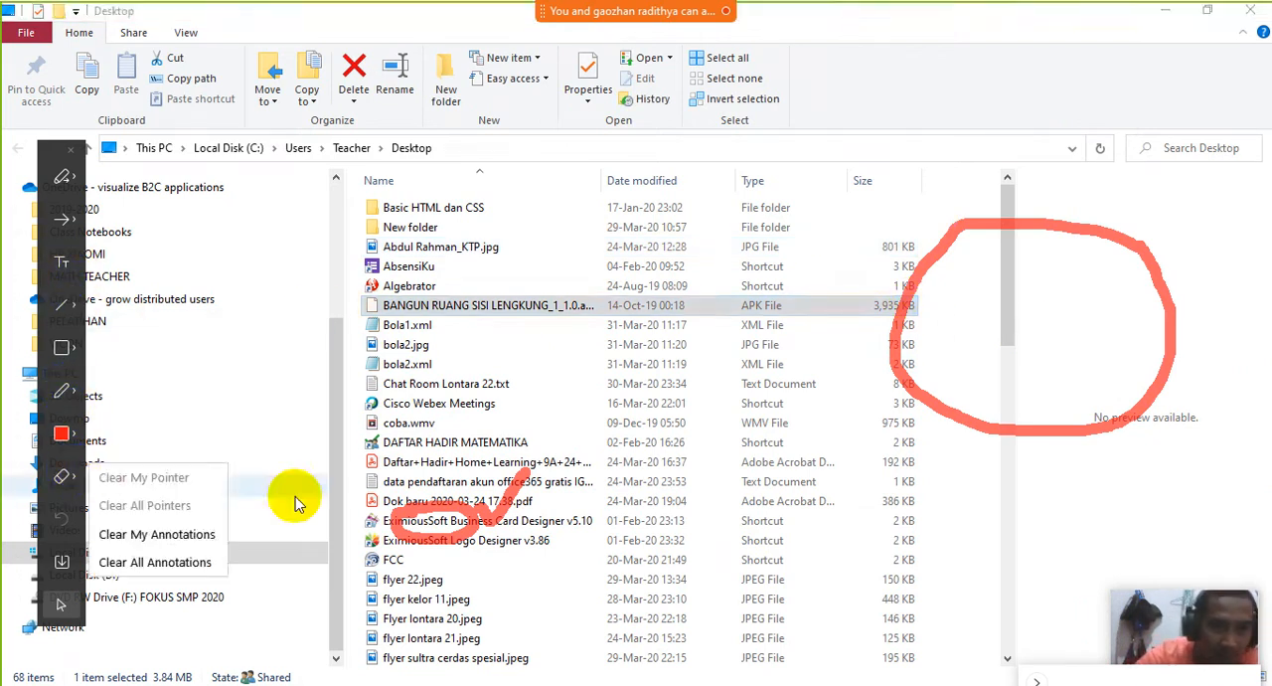
click(900, 383)
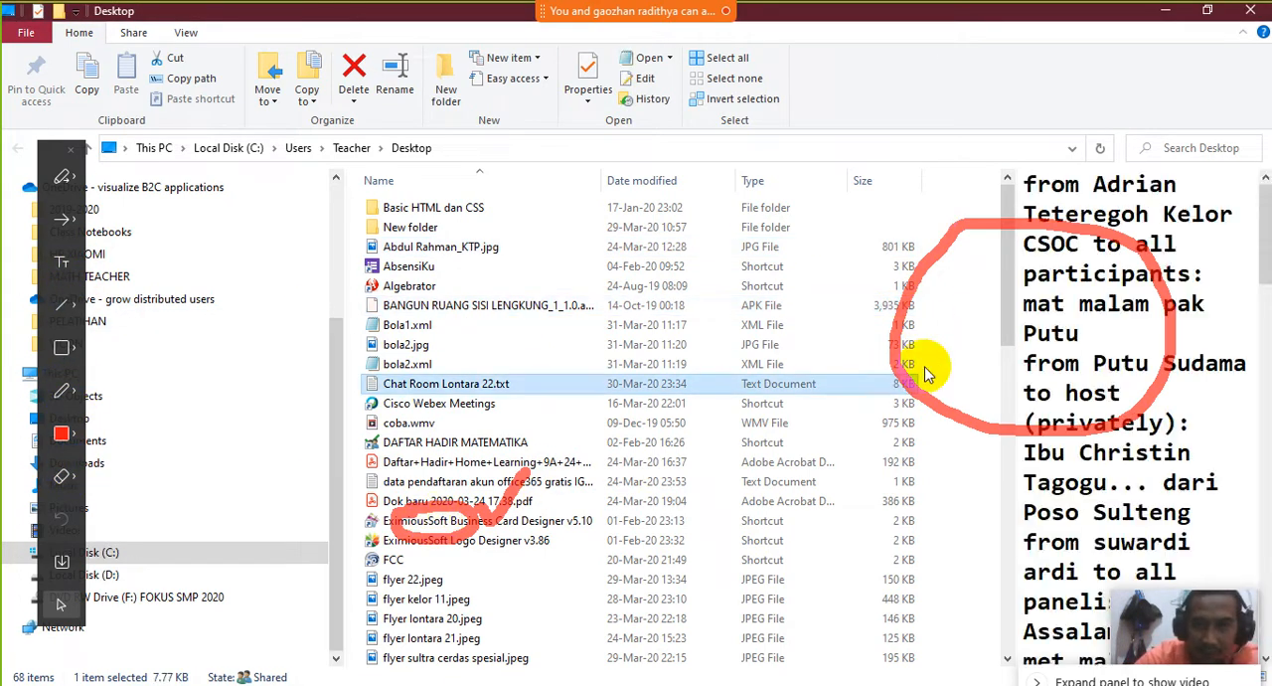
click(67, 485)
click(76, 484)
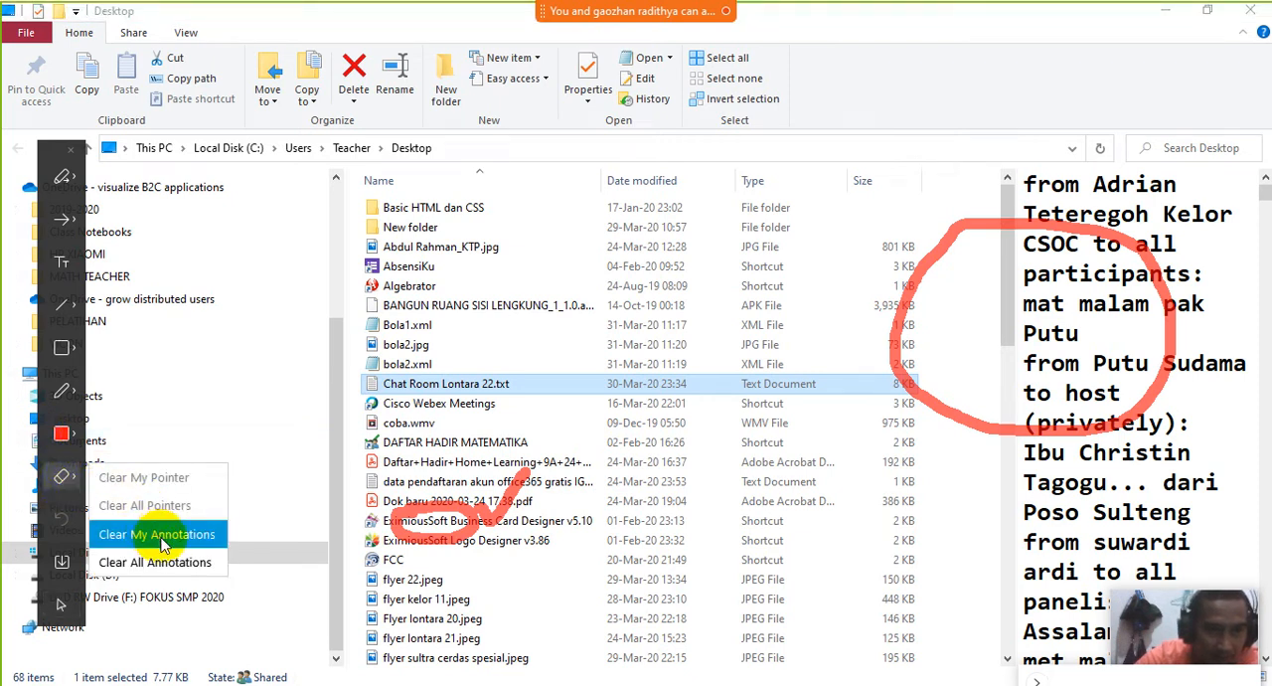
click(149, 562)
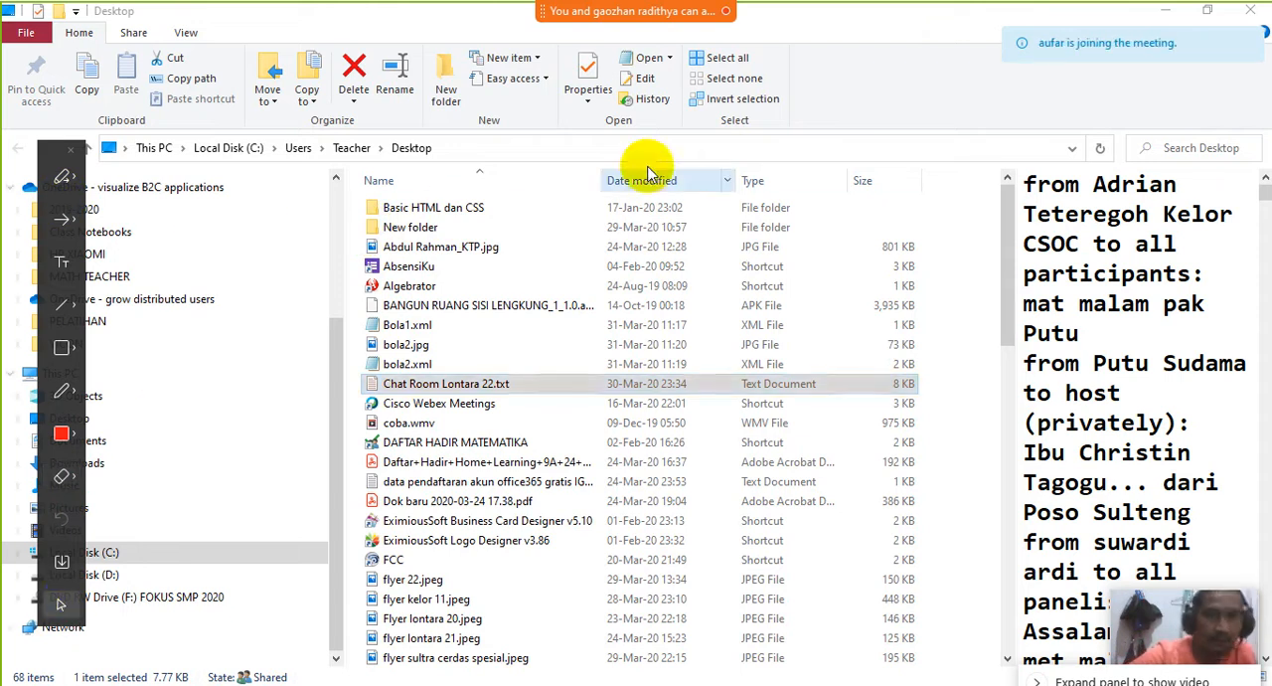
click(933, 79)
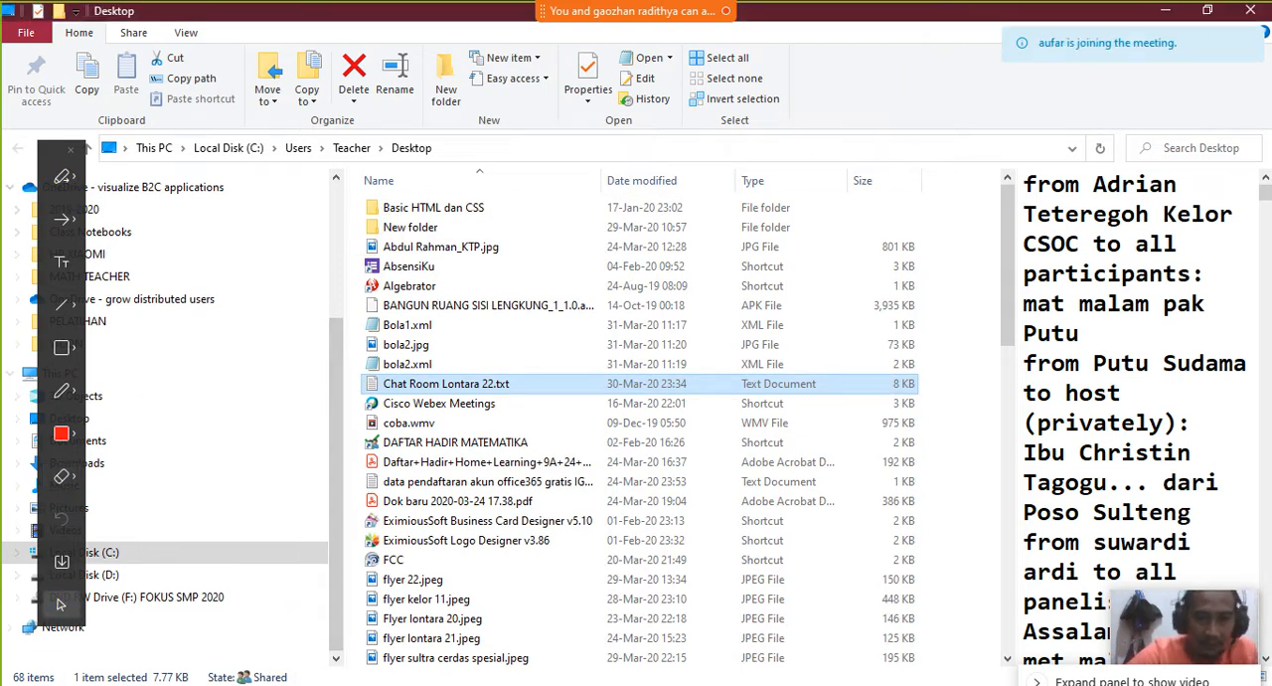
Switch back to BlocksCAD, start a new project, and close the annotation toolbar
mouse_move(462, 680)
click(456, 628)
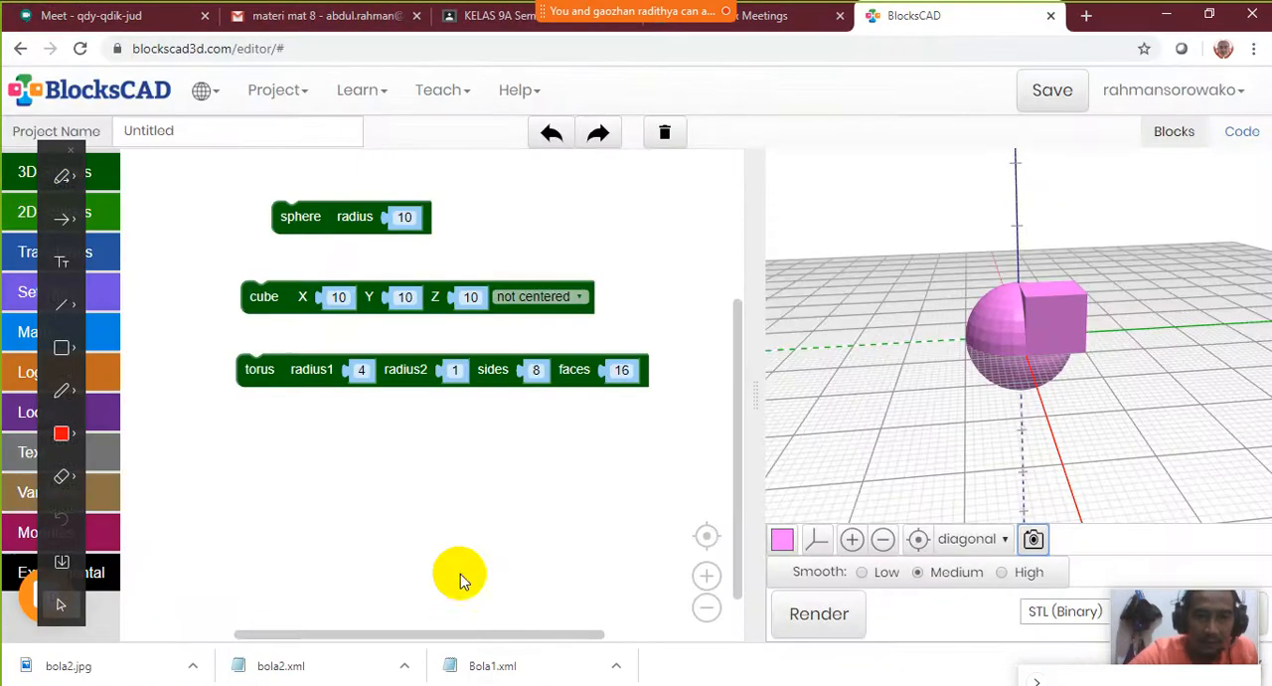
click(295, 96)
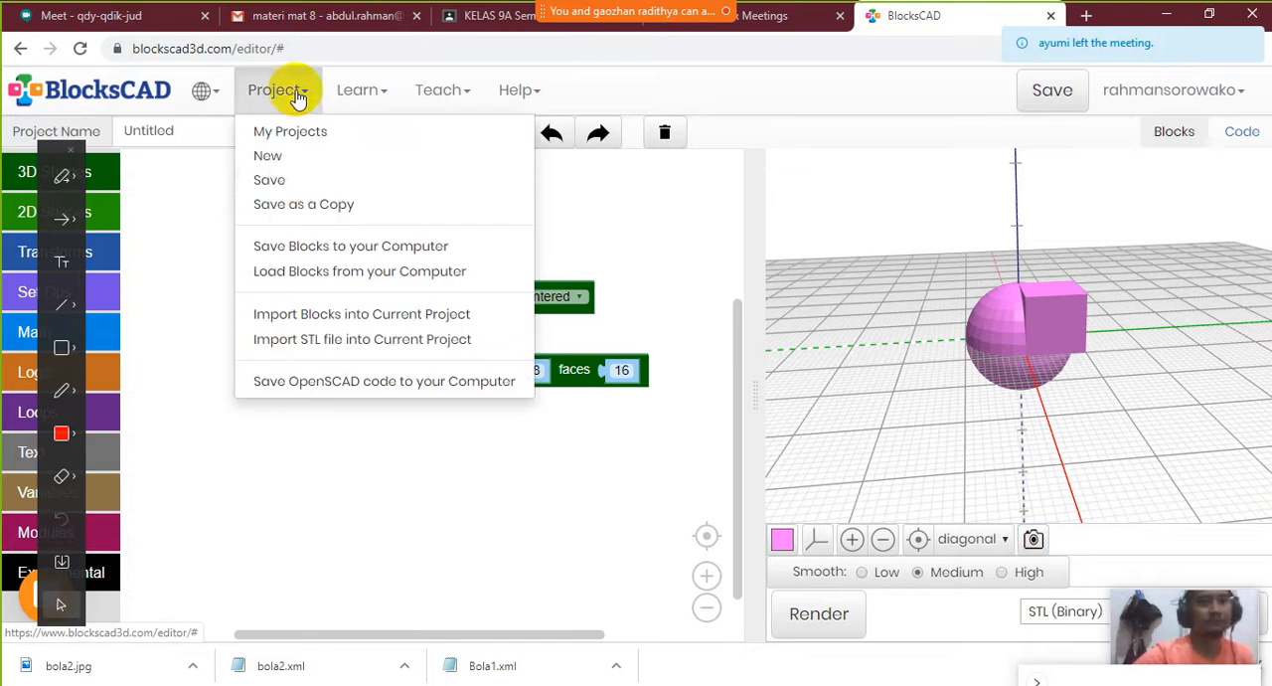
click(291, 163)
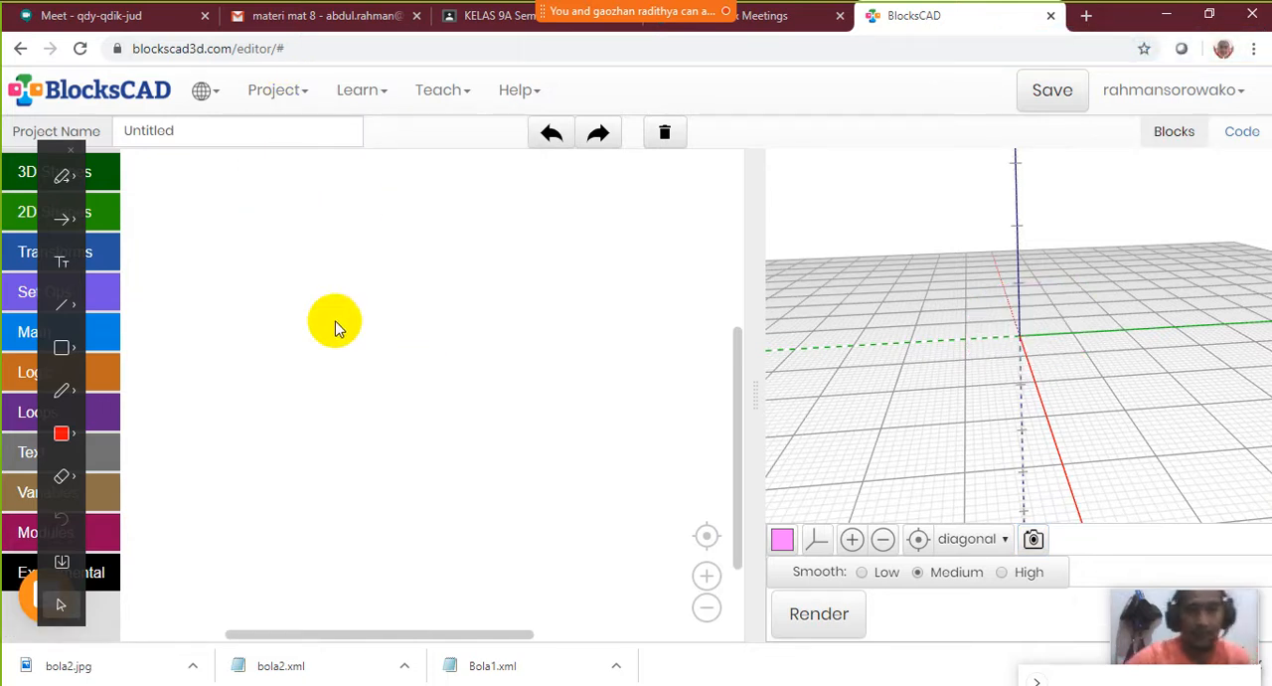
click(71, 152)
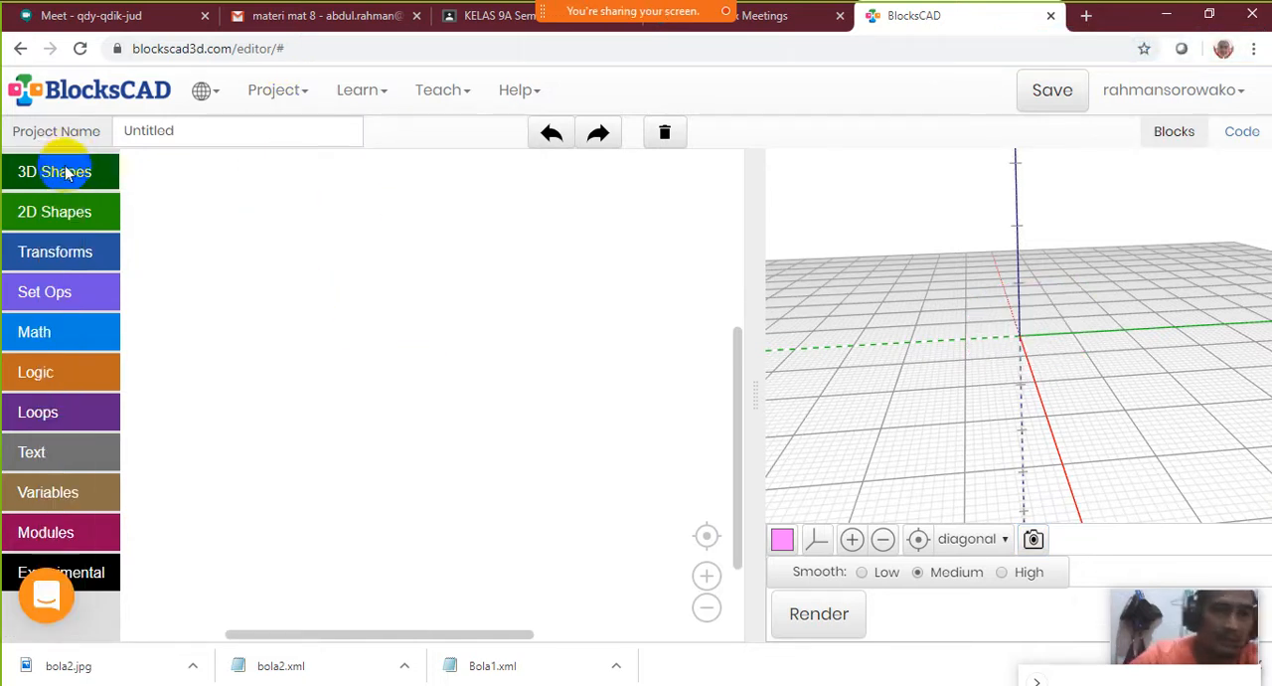
Add a cylinder block to the empty workspace and render it
click(52, 172)
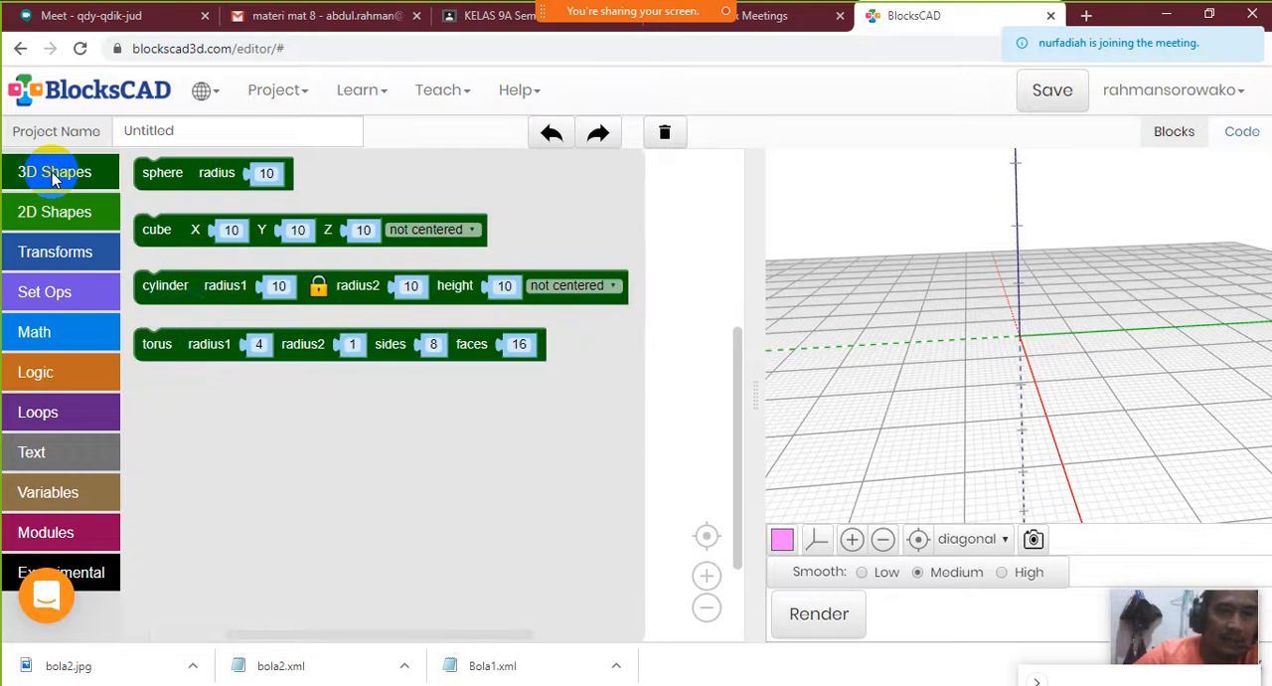
click(167, 295)
click(162, 243)
click(167, 292)
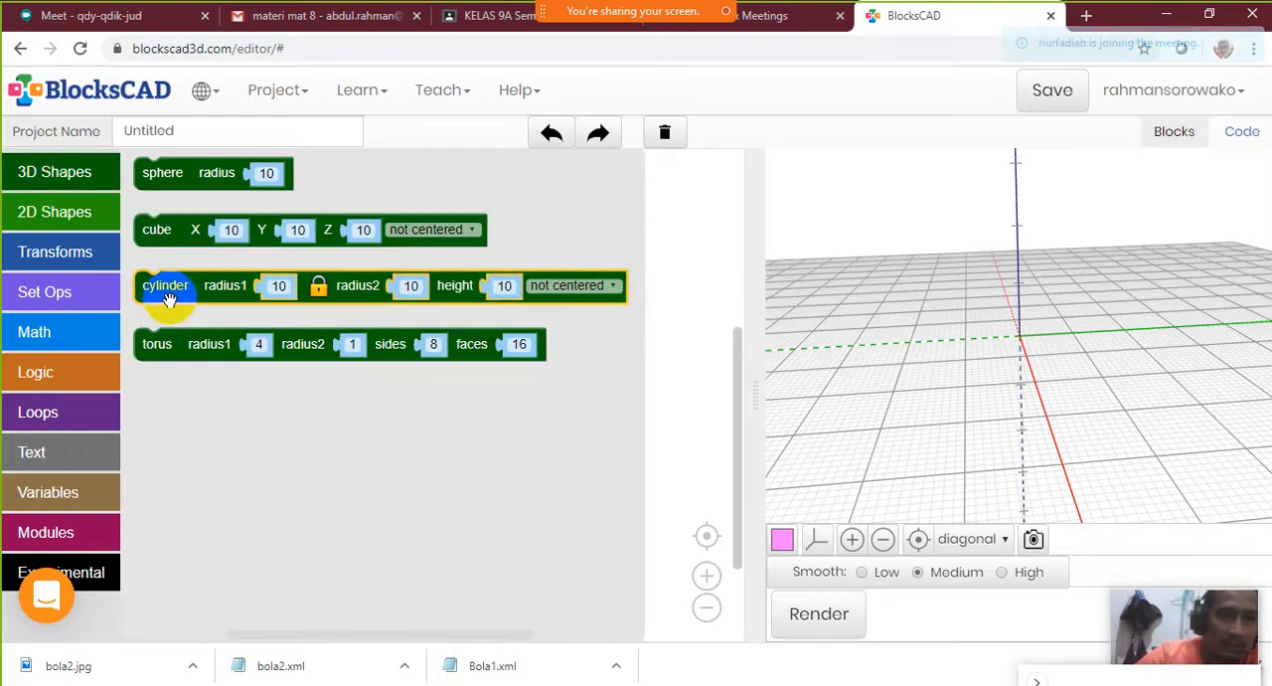
drag(171, 304, 207, 330)
click(821, 616)
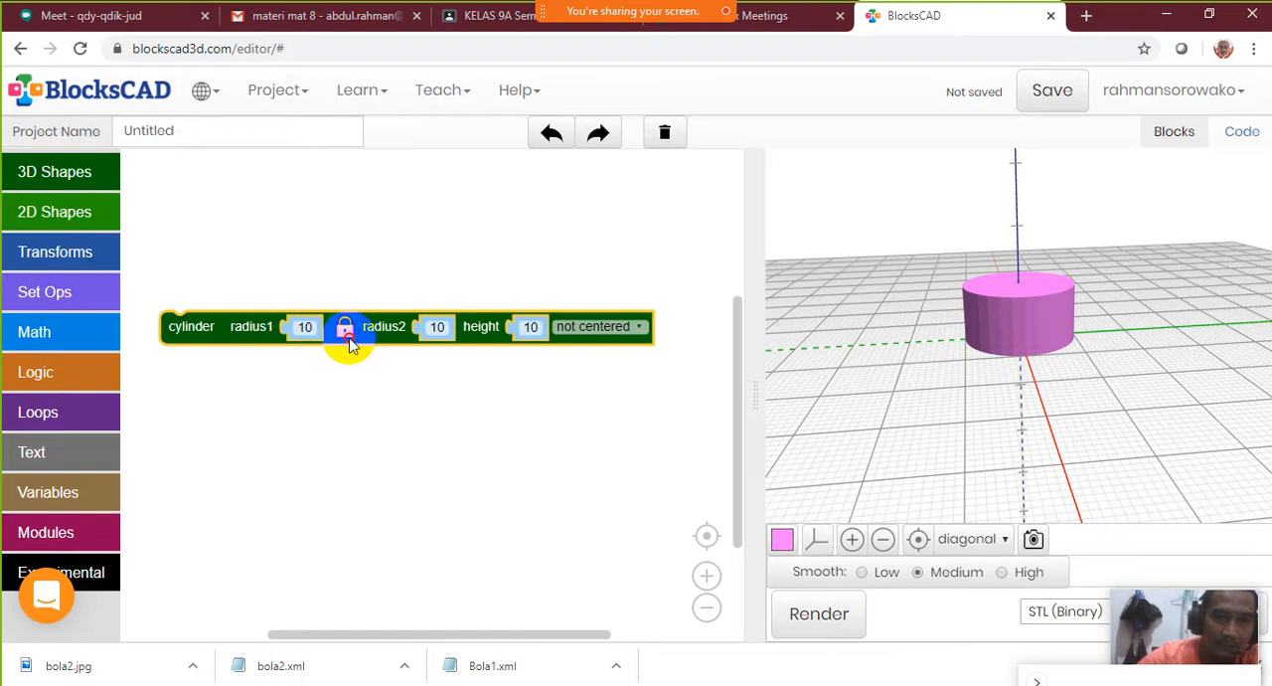
Unlock the cylinder's two radii, set radius2 to 0, and render the resulting cone
click(437, 328)
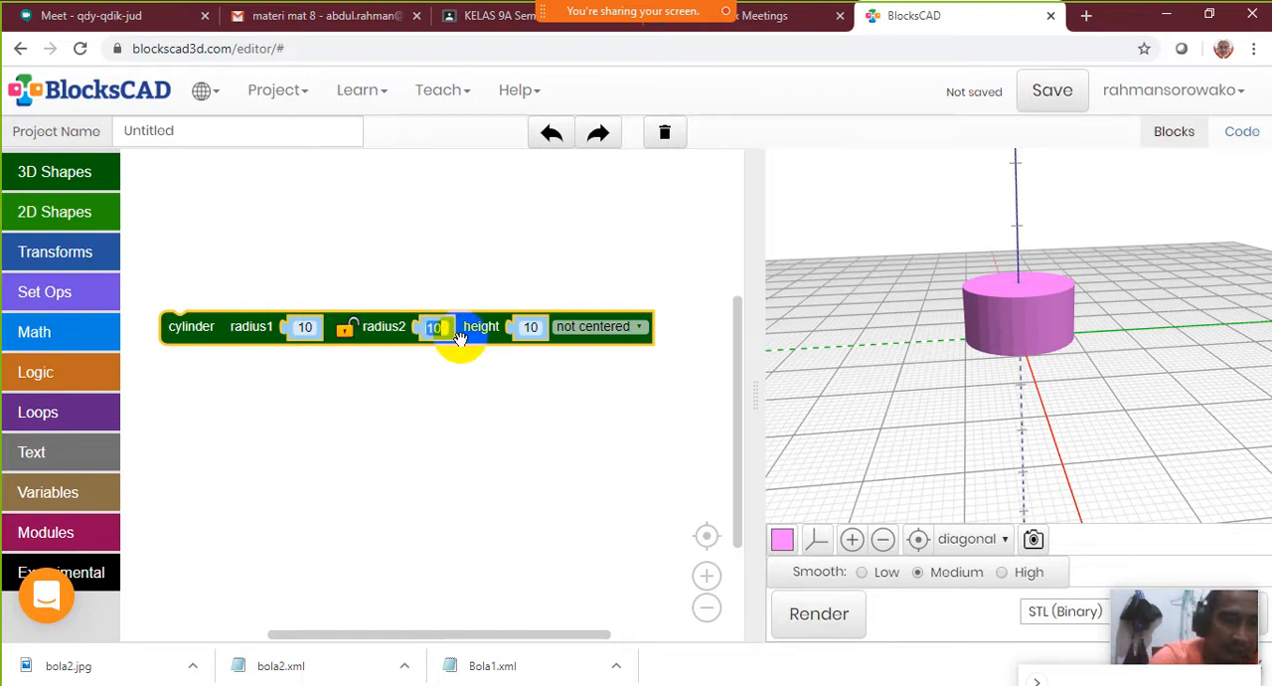
text(0)
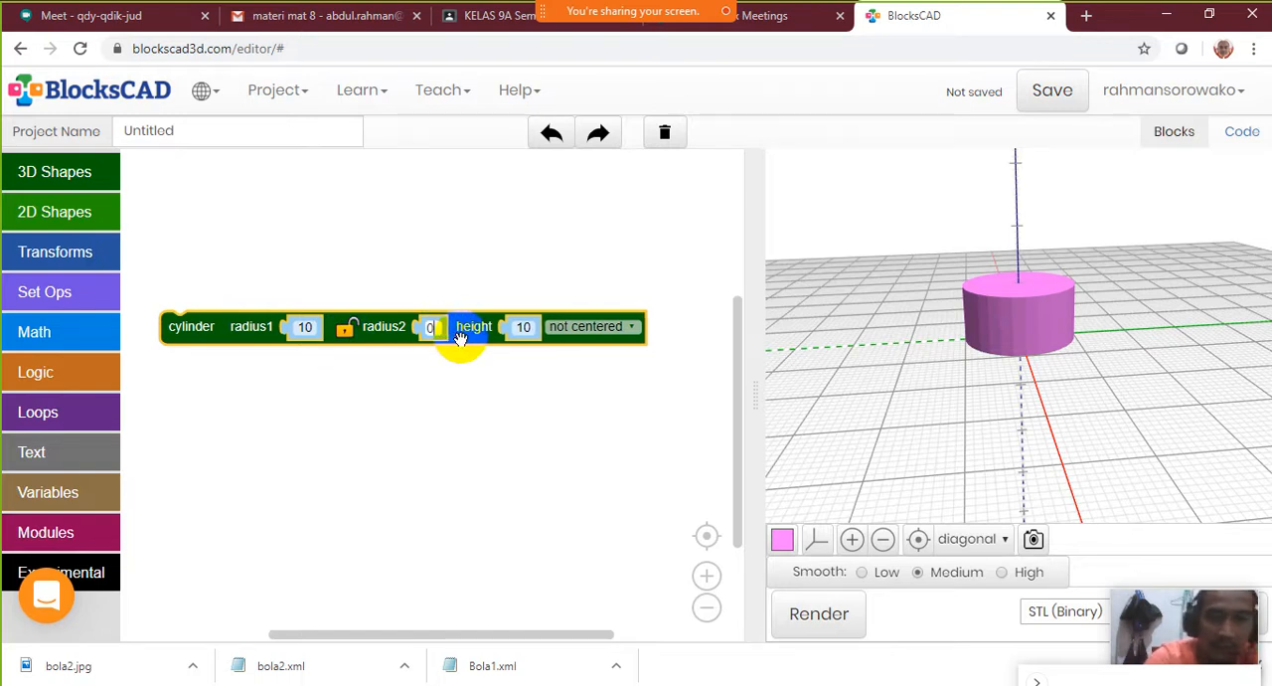
click(844, 619)
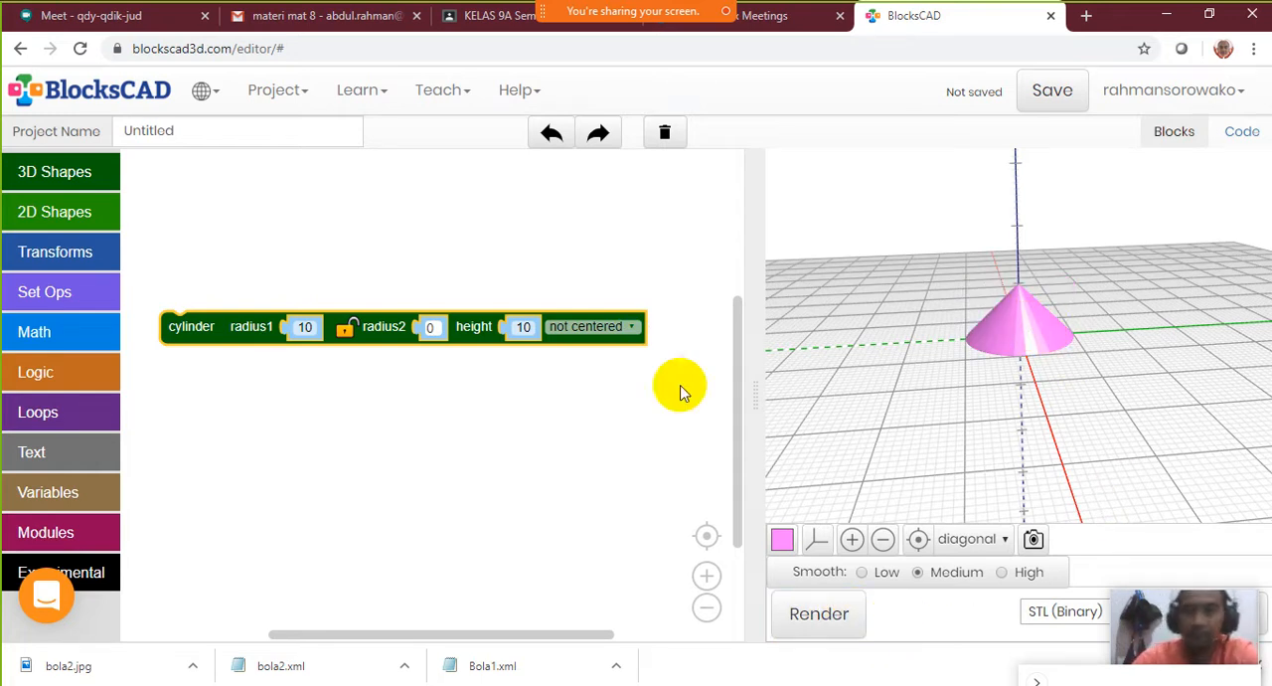
Add a sphere block with radius 10 below the cylinder block and wrap it in a translate block
click(85, 172)
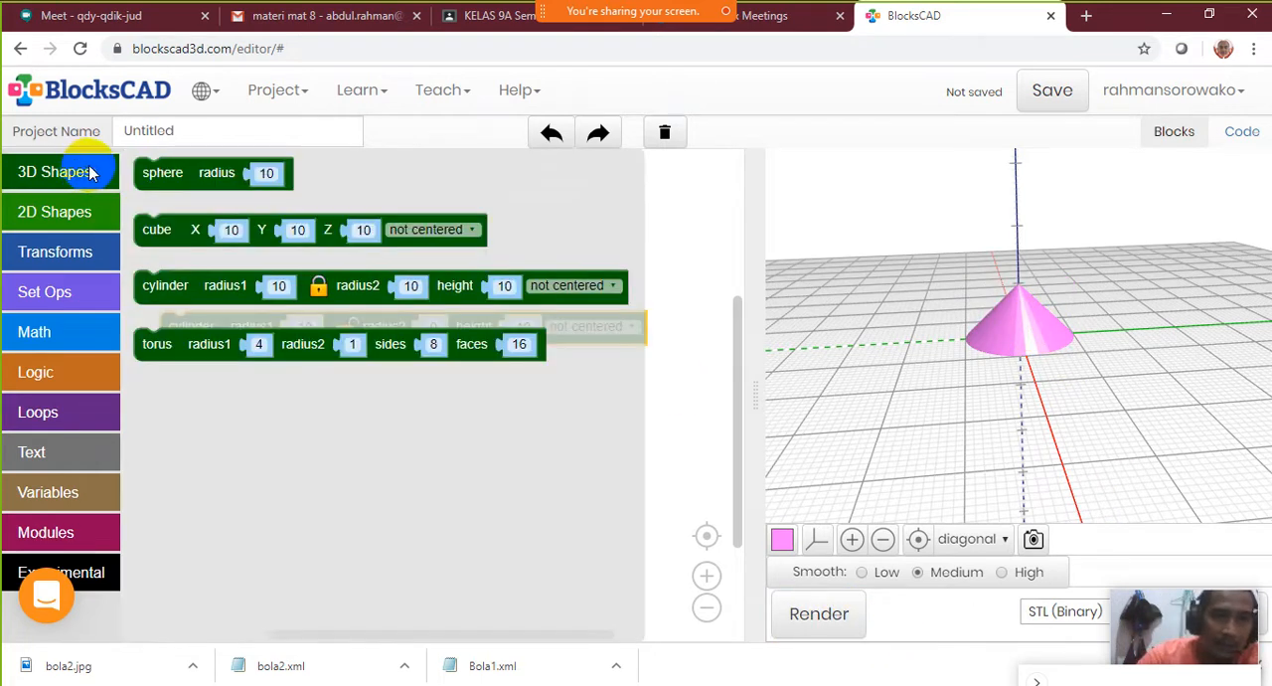
drag(170, 176, 284, 447)
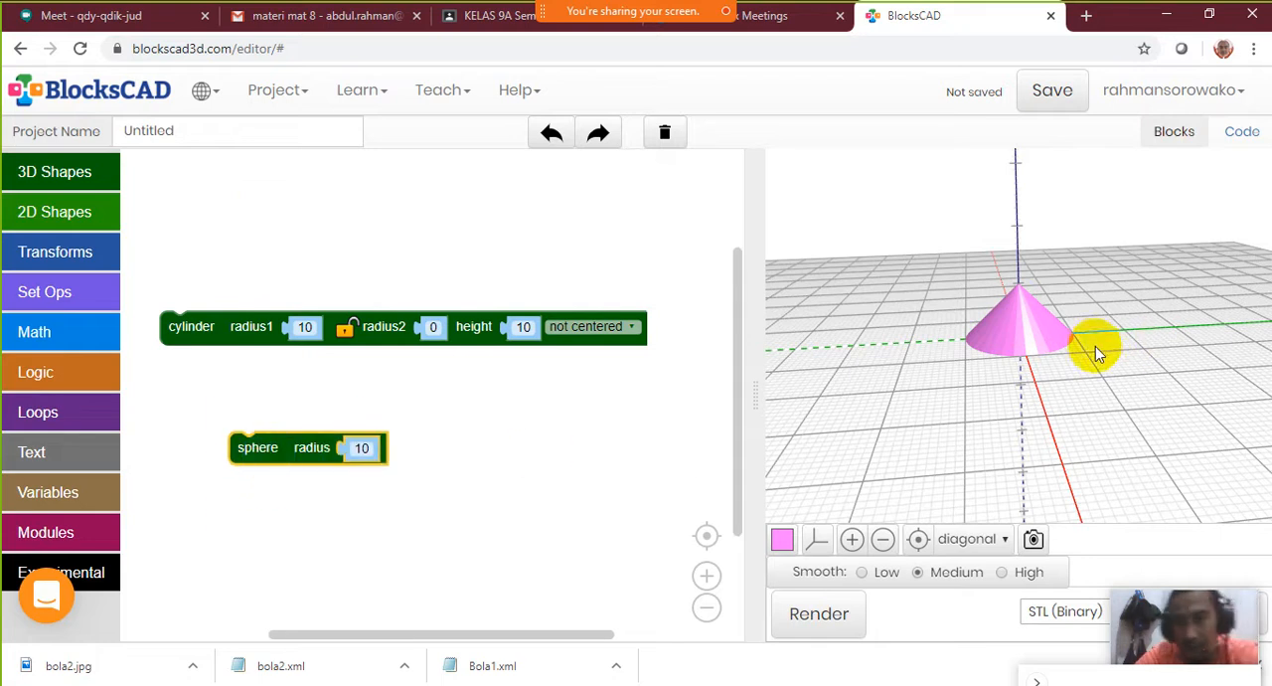
click(918, 539)
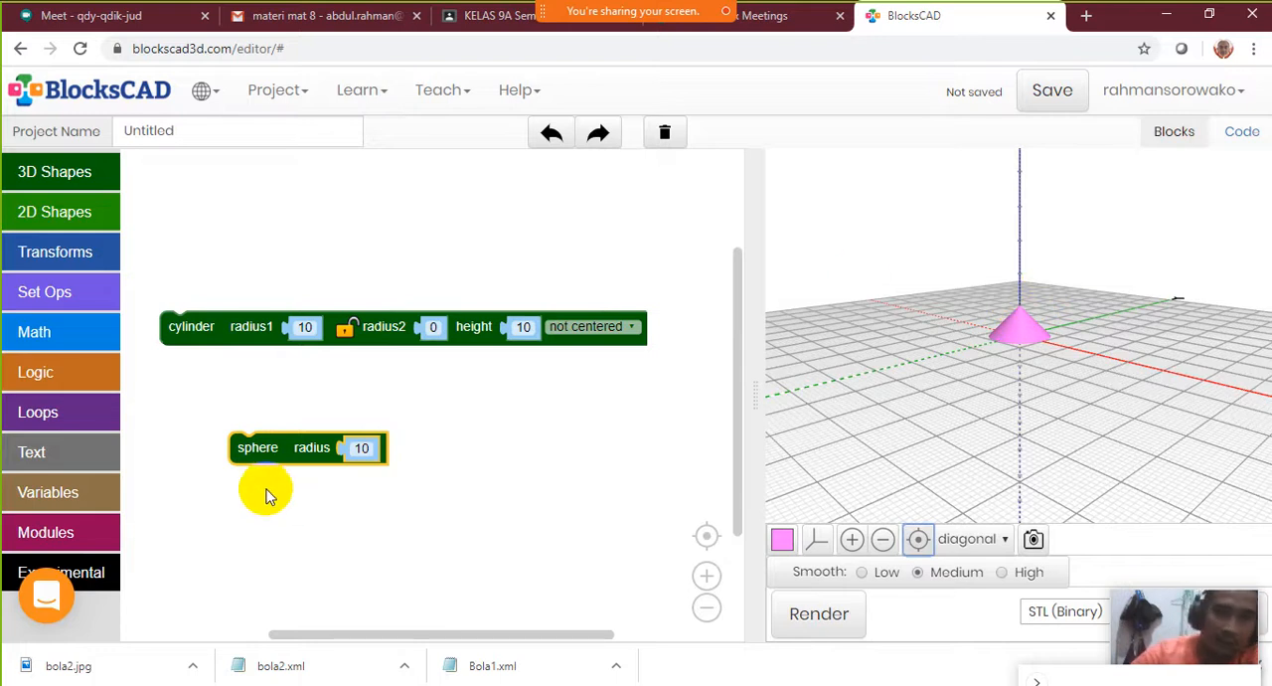
click(81, 254)
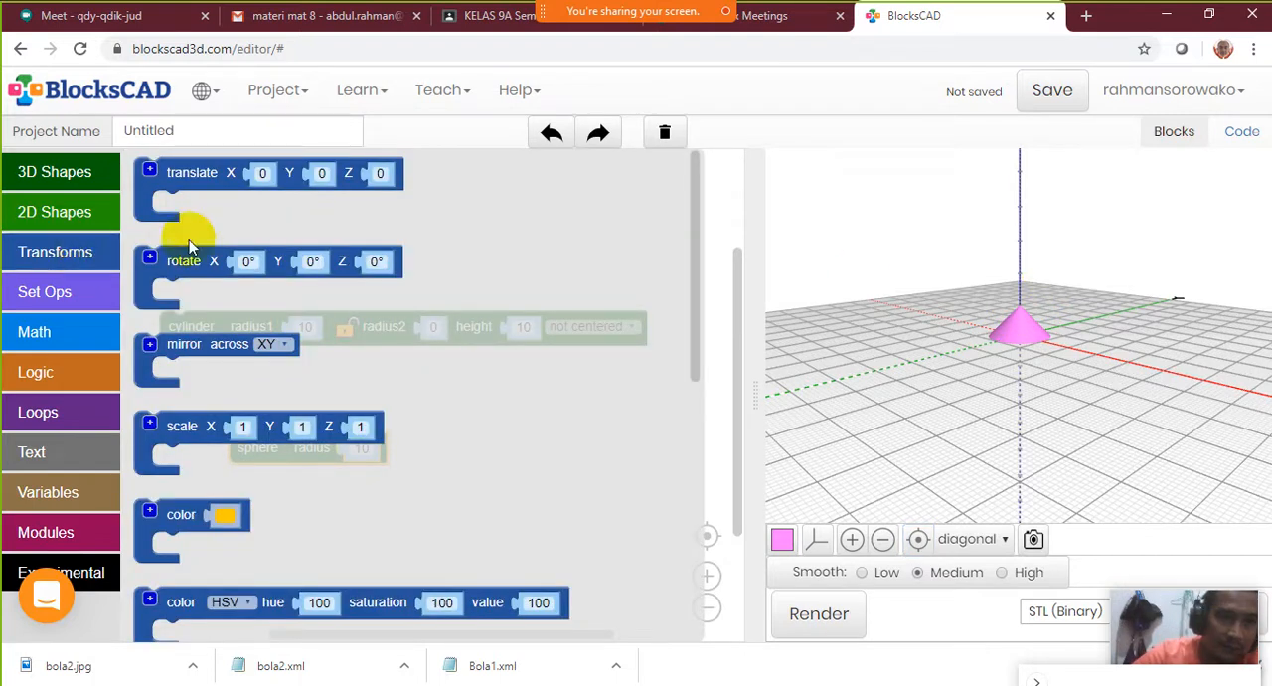
click(215, 175)
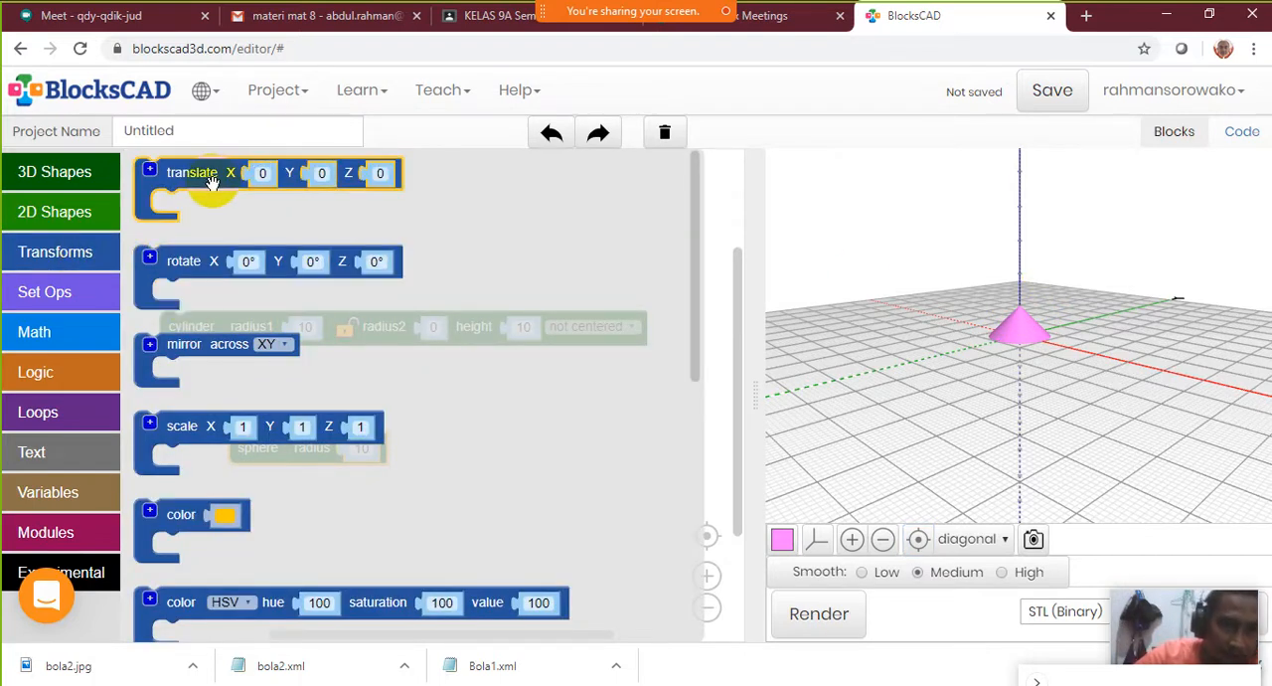
drag(208, 184, 286, 418)
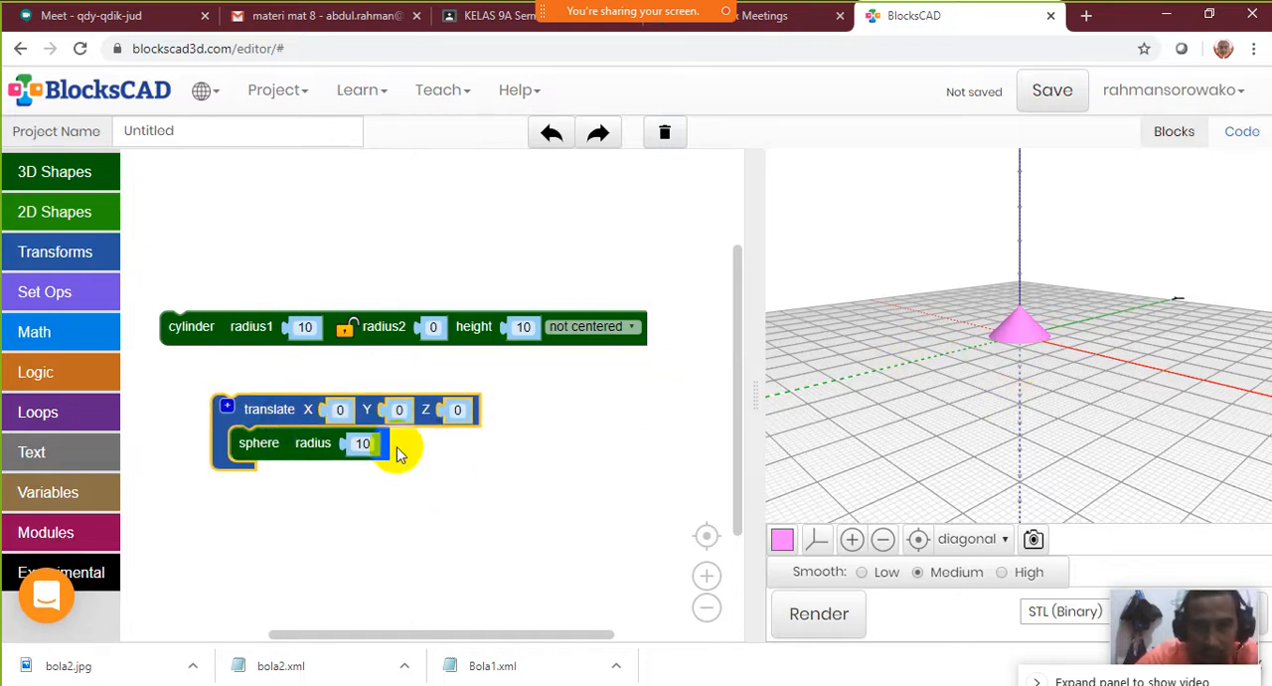
Take the sphere block out of the translate block, render the model, and put the sphere back inside
drag(264, 446, 512, 519)
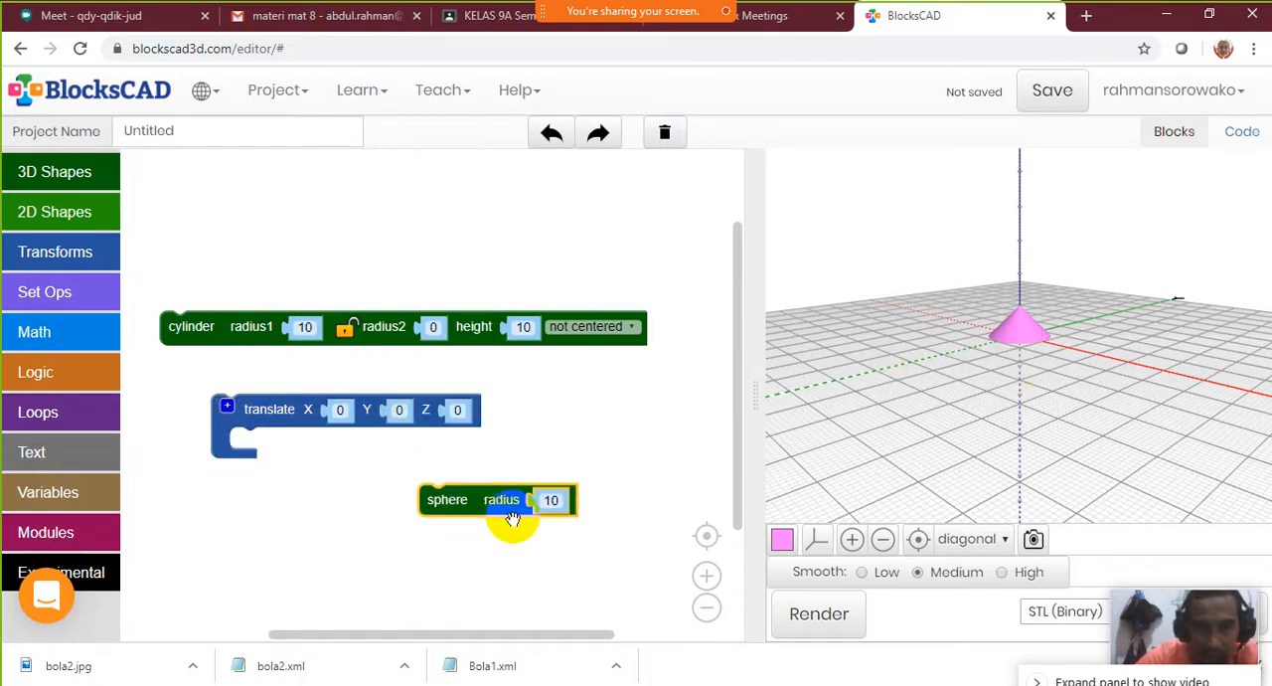
click(819, 613)
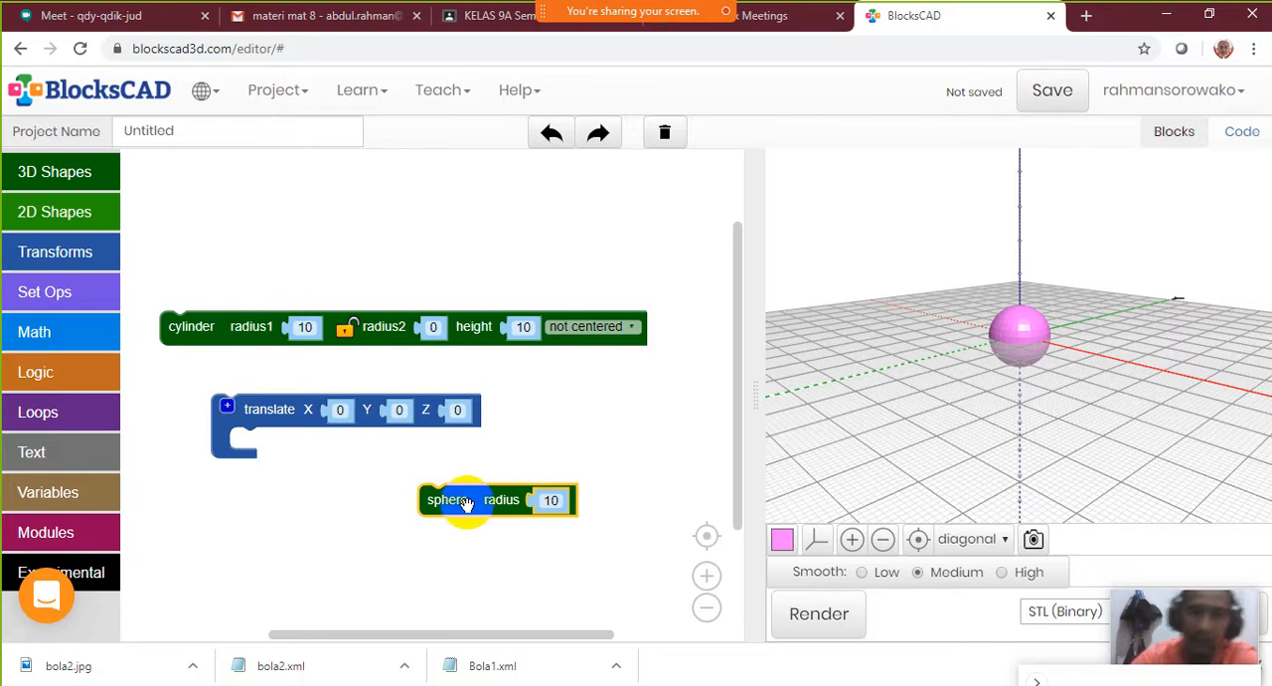
drag(468, 504, 442, 496)
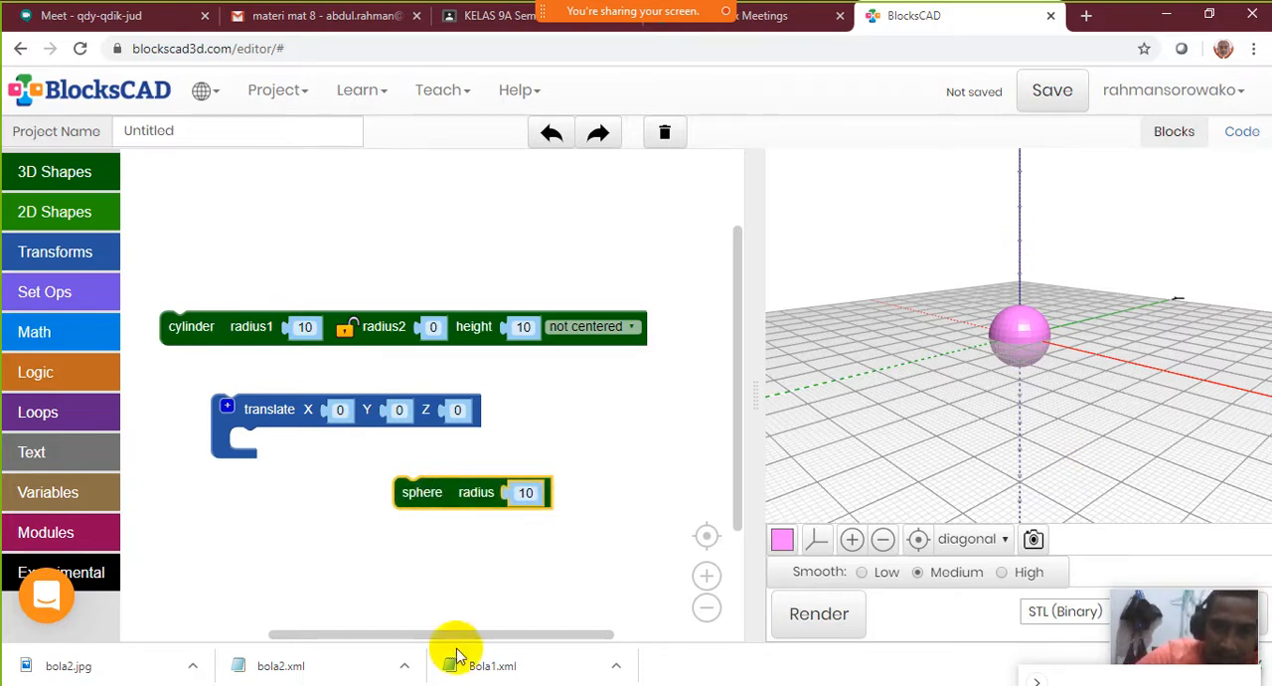
drag(432, 501, 280, 453)
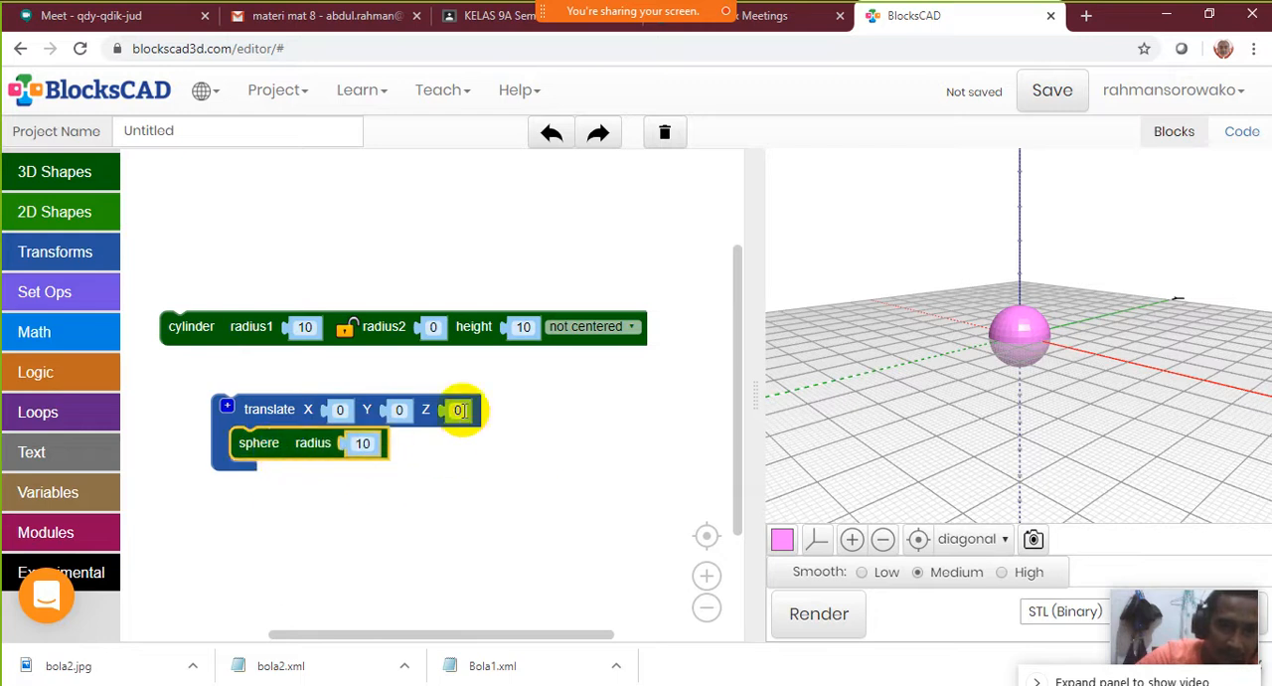
Open the X value of the sphere's translate block for editing
click(344, 410)
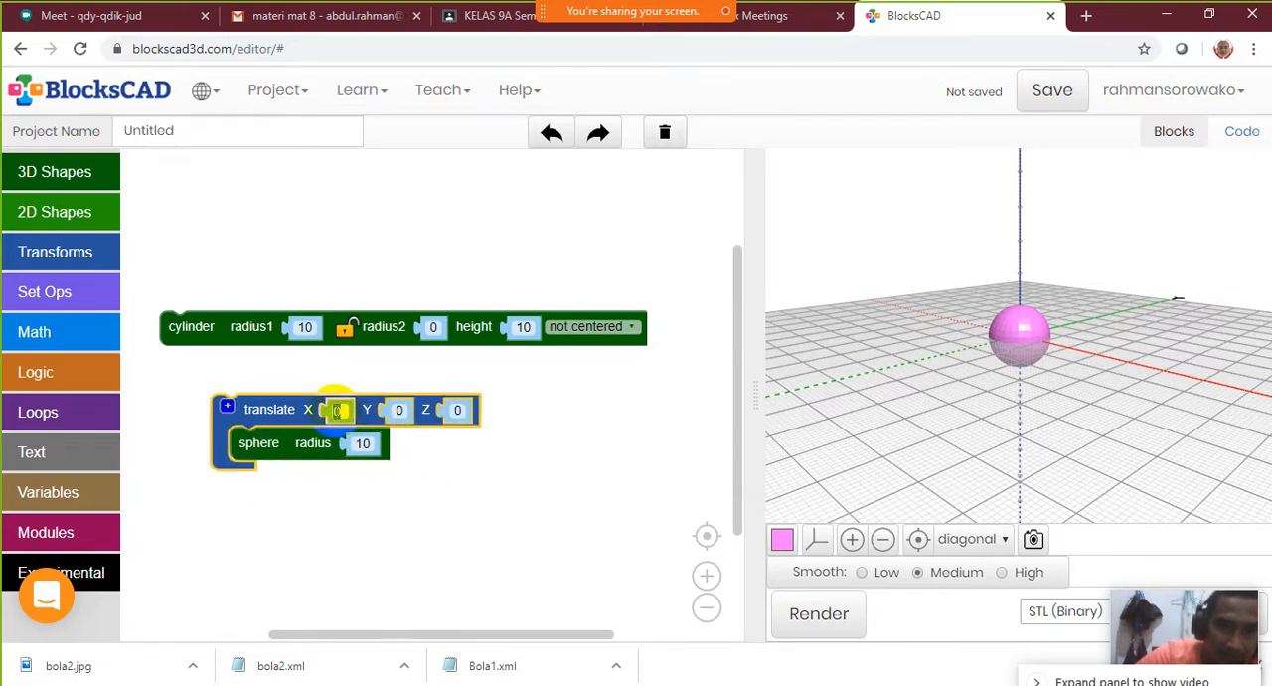
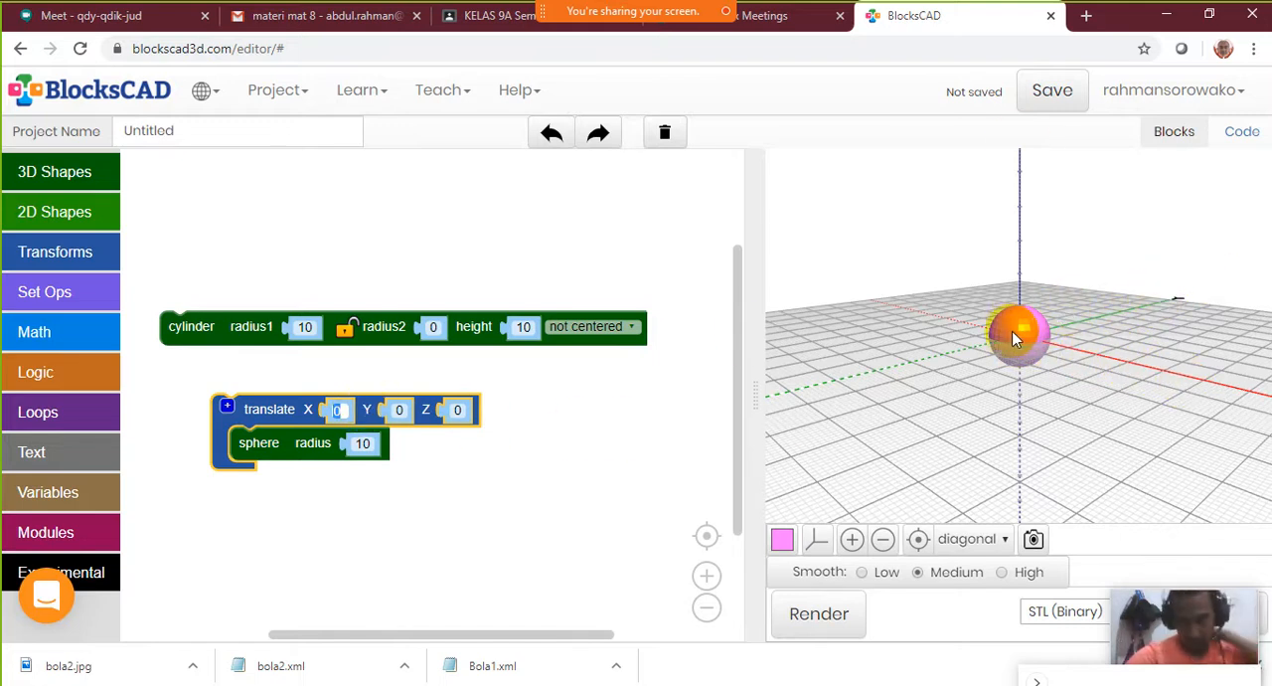
Set the Z value of the sphere's translate block to 10 and render the model
click(459, 416)
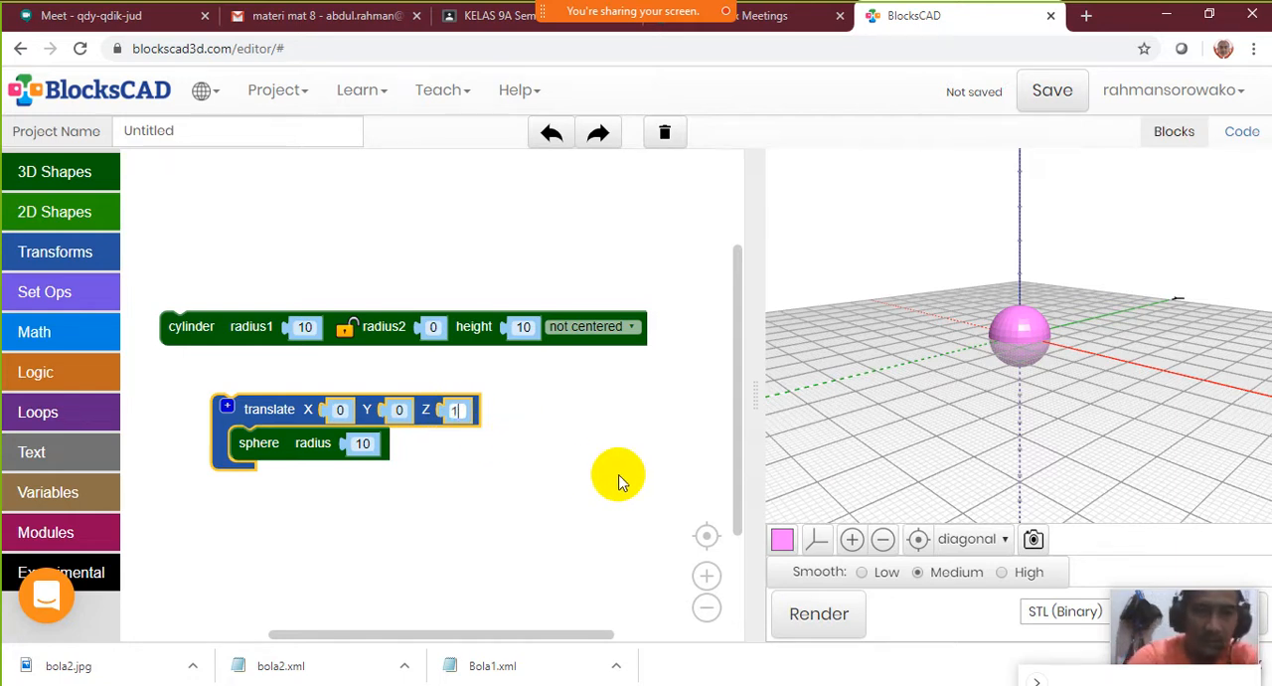
drag(618, 481, 636, 493)
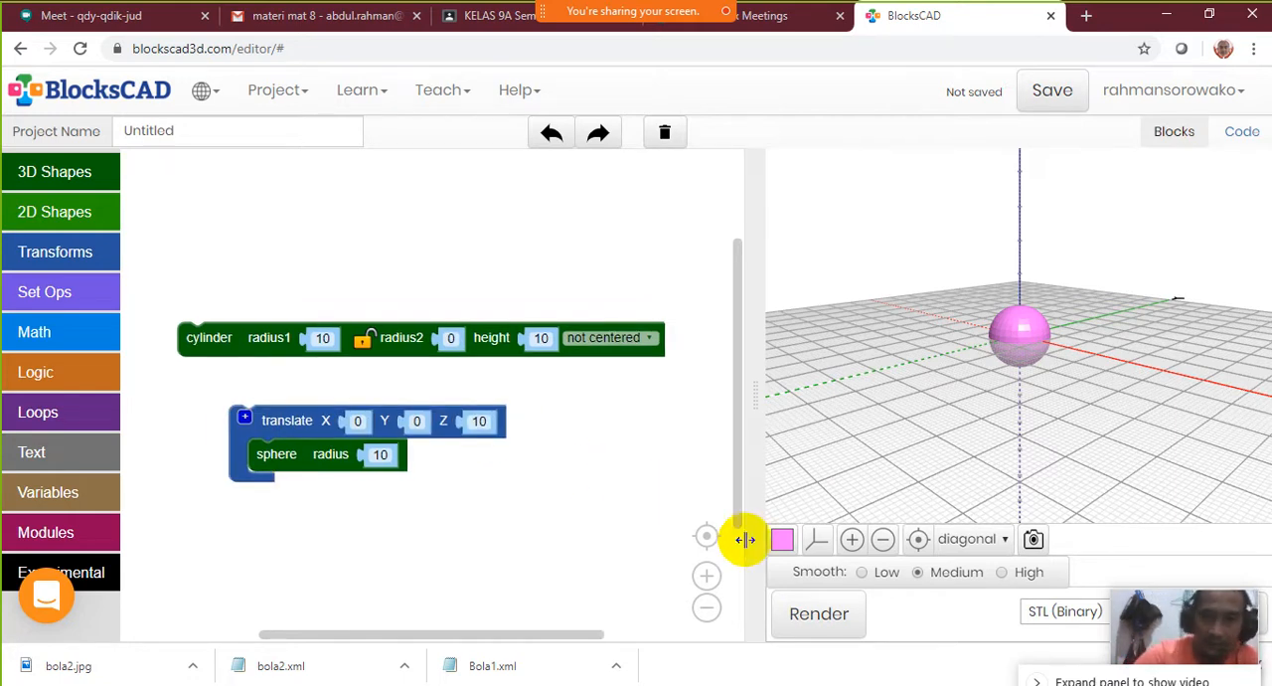
click(830, 615)
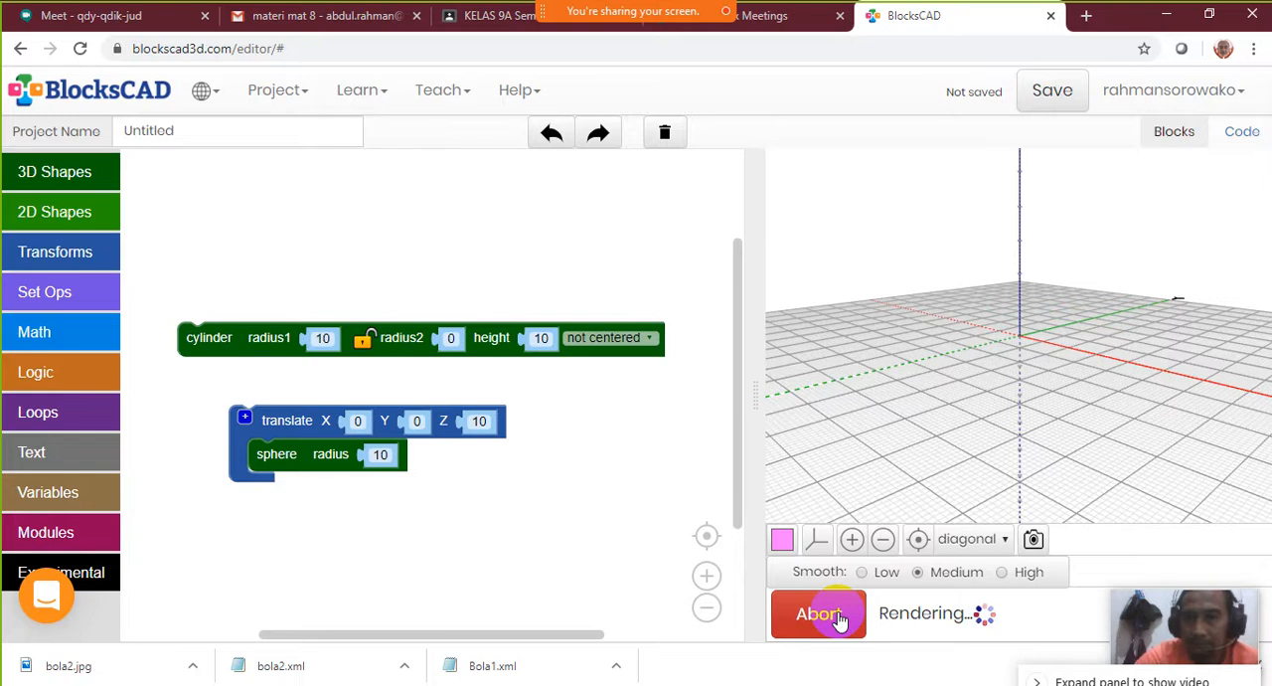
Examine the rendered sphere and cone from several angles and up close, focusing on where they meet
drag(1046, 402, 1150, 341)
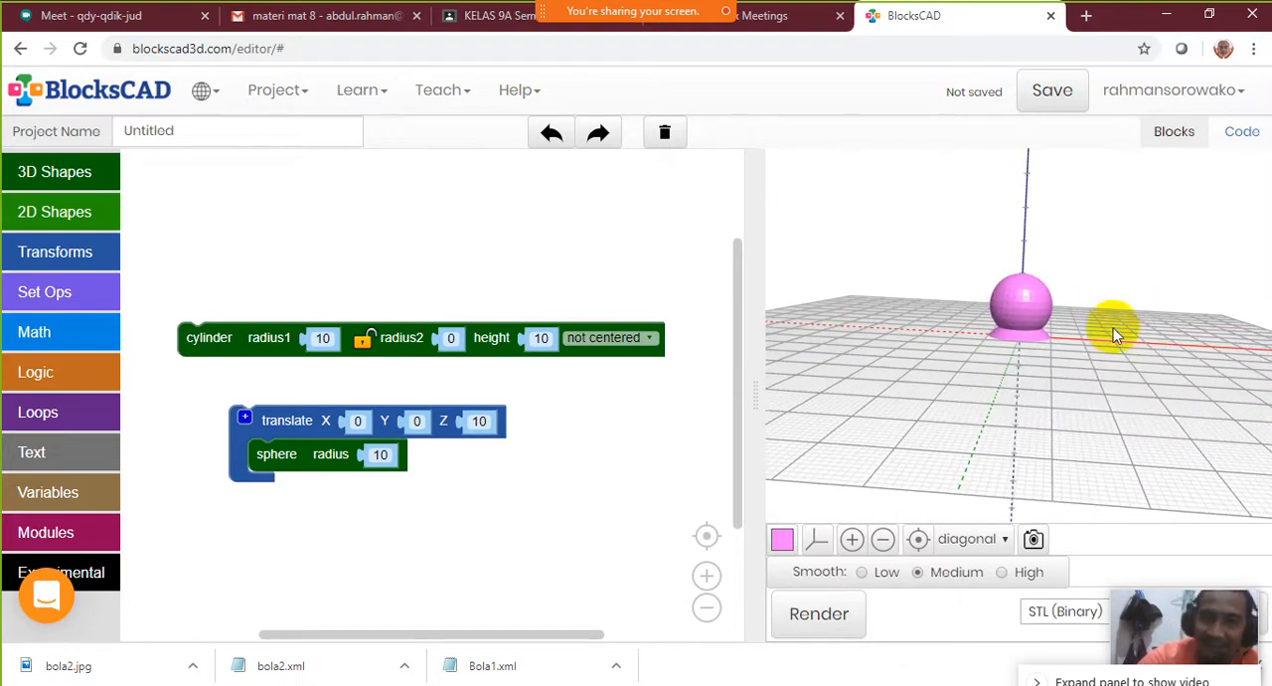
drag(1024, 348, 948, 335)
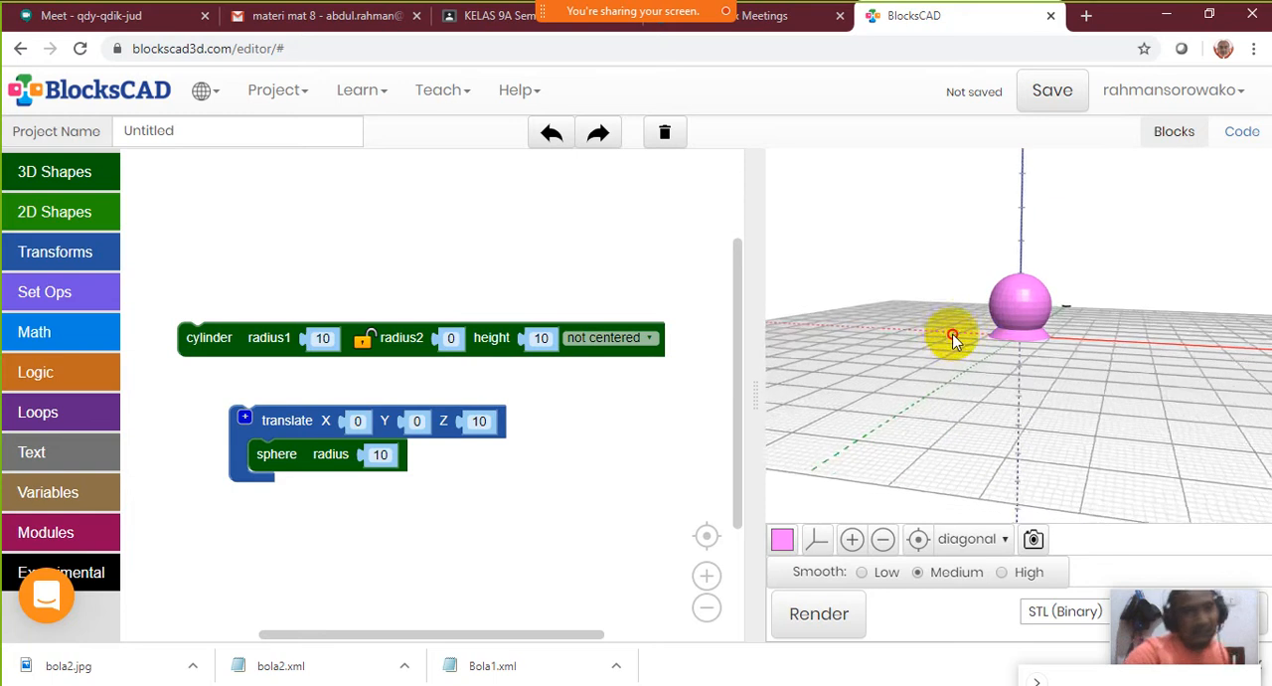
scroll(988, 455, up, 5)
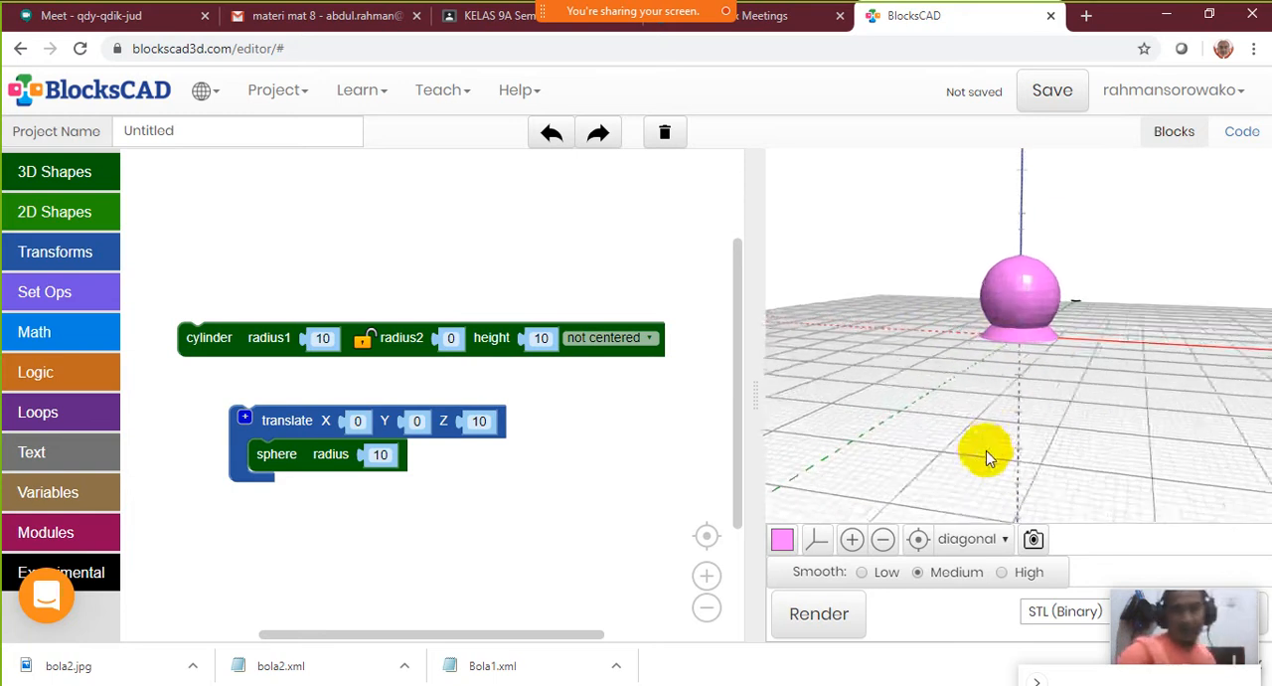
scroll(1030, 372, up, 2)
drag(1047, 241, 862, 295)
scroll(1026, 371, up, 2)
scroll(1025, 370, up, 1)
drag(1038, 272, 997, 179)
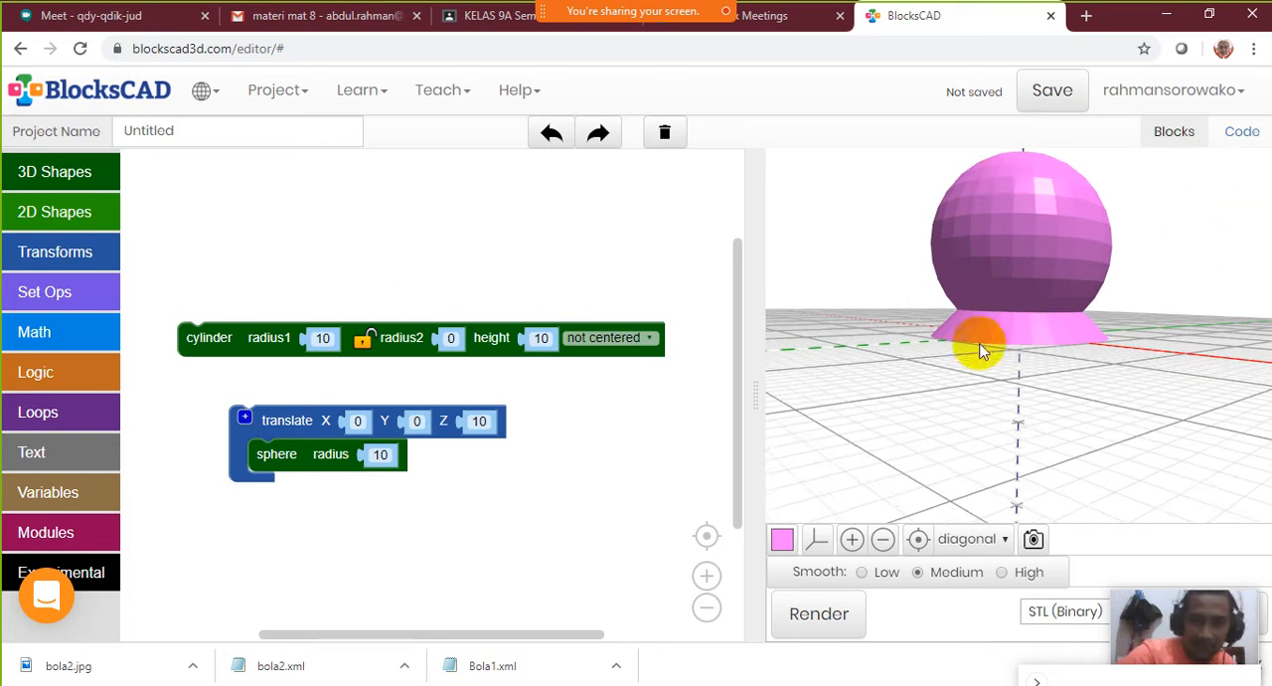
Save the project's blocks to the computer's Desktop as an XML file named planetarium
click(302, 93)
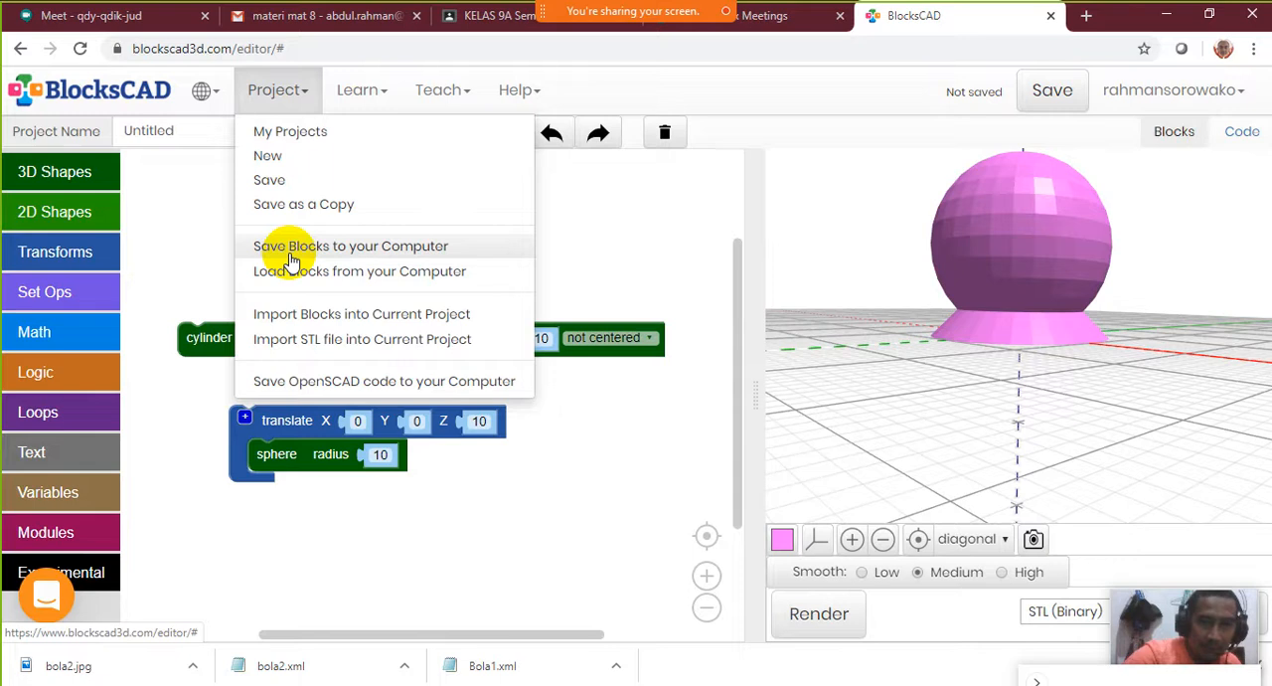
click(338, 257)
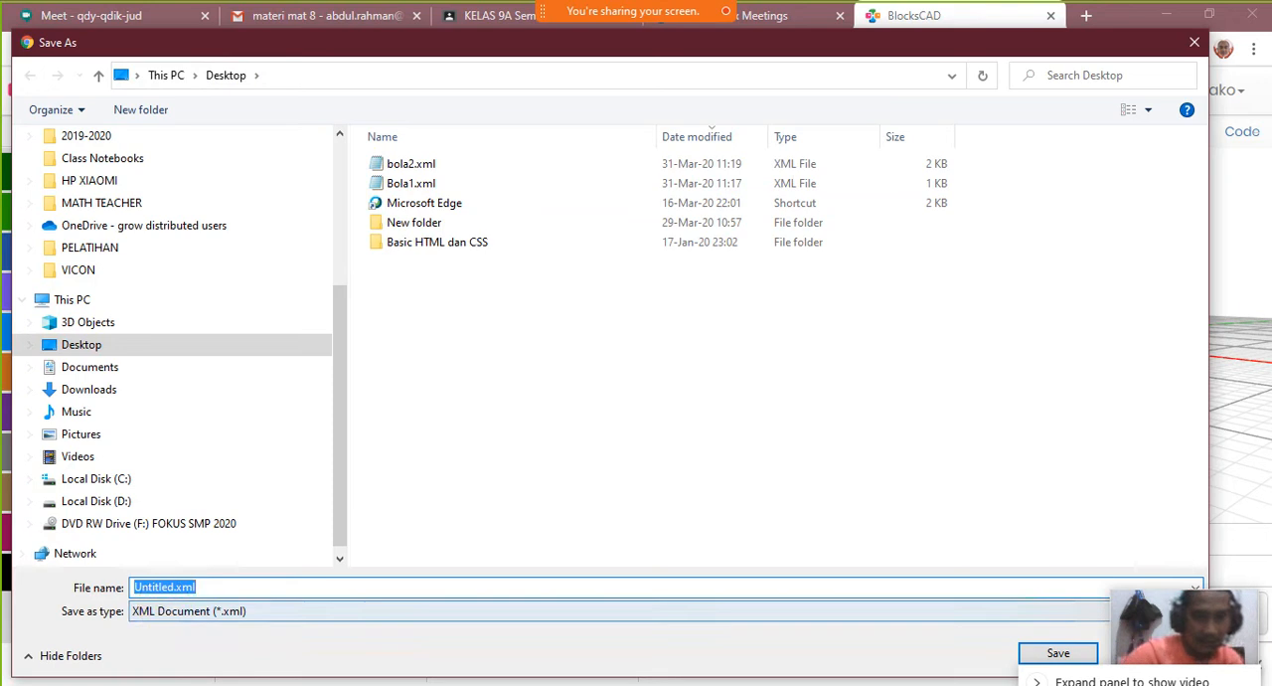
text(planetarium)
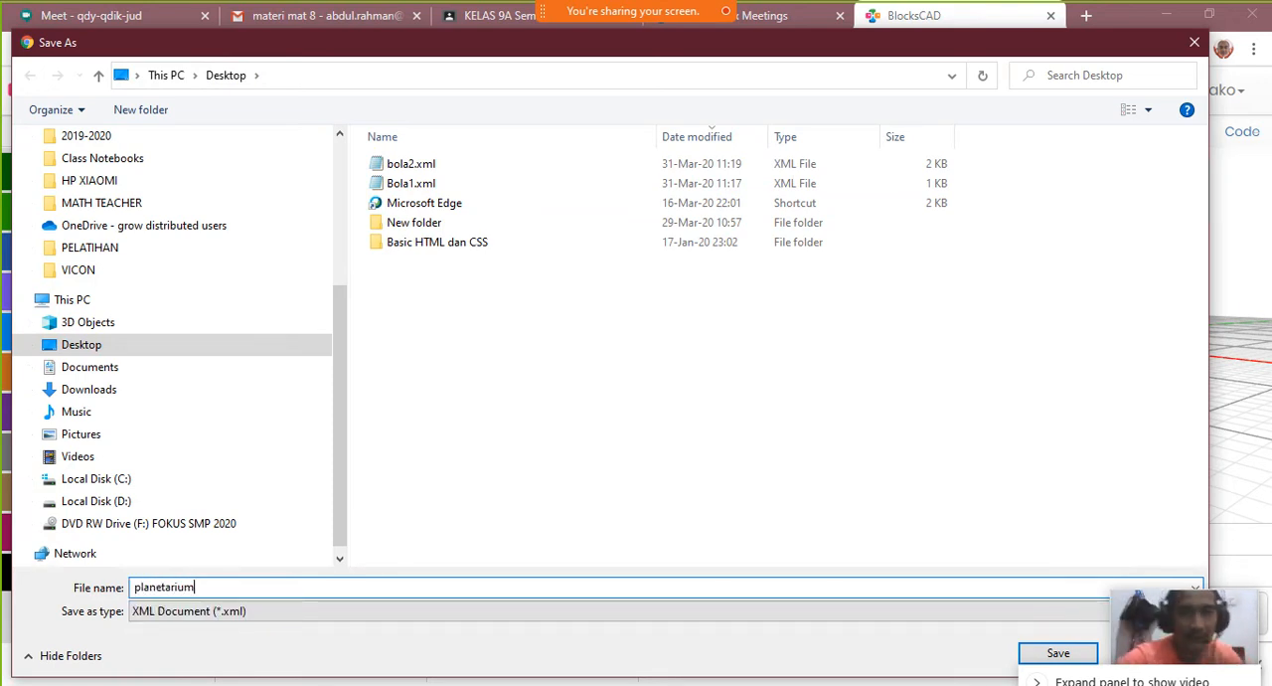
key(Return)
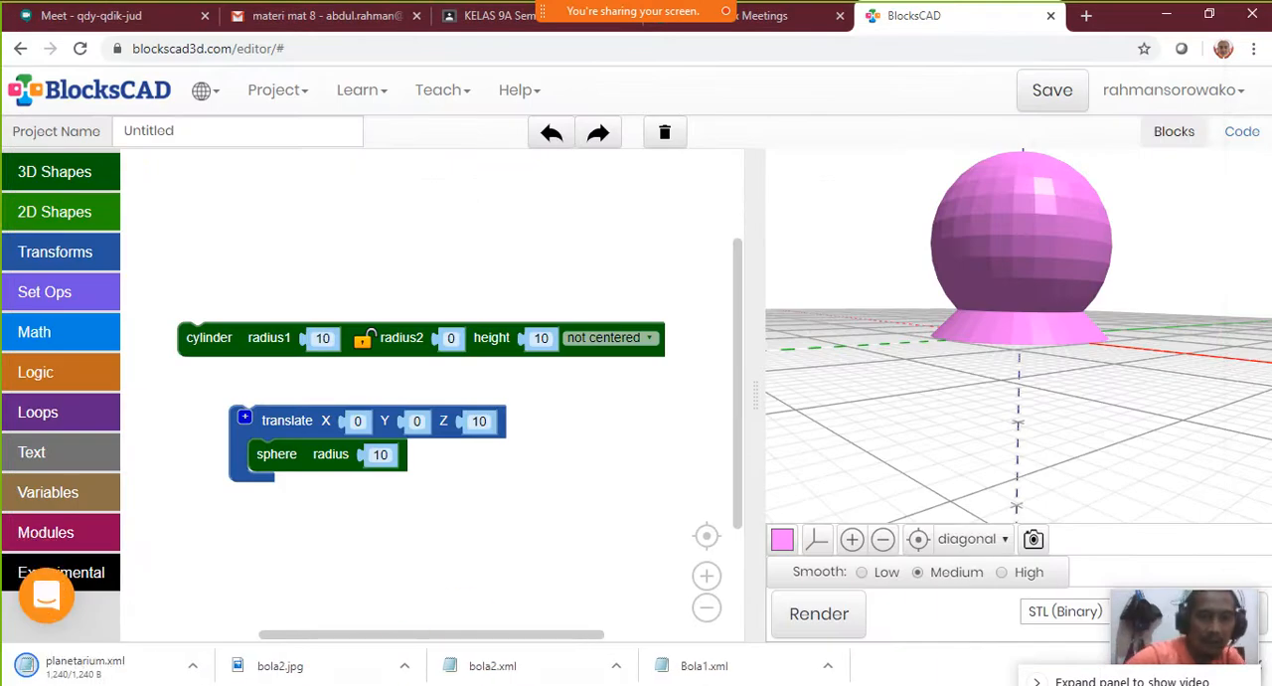
Switch to the Desktop folder in File Explorer, find planetarium.xml, and look at its contents in a widened preview
click(189, 684)
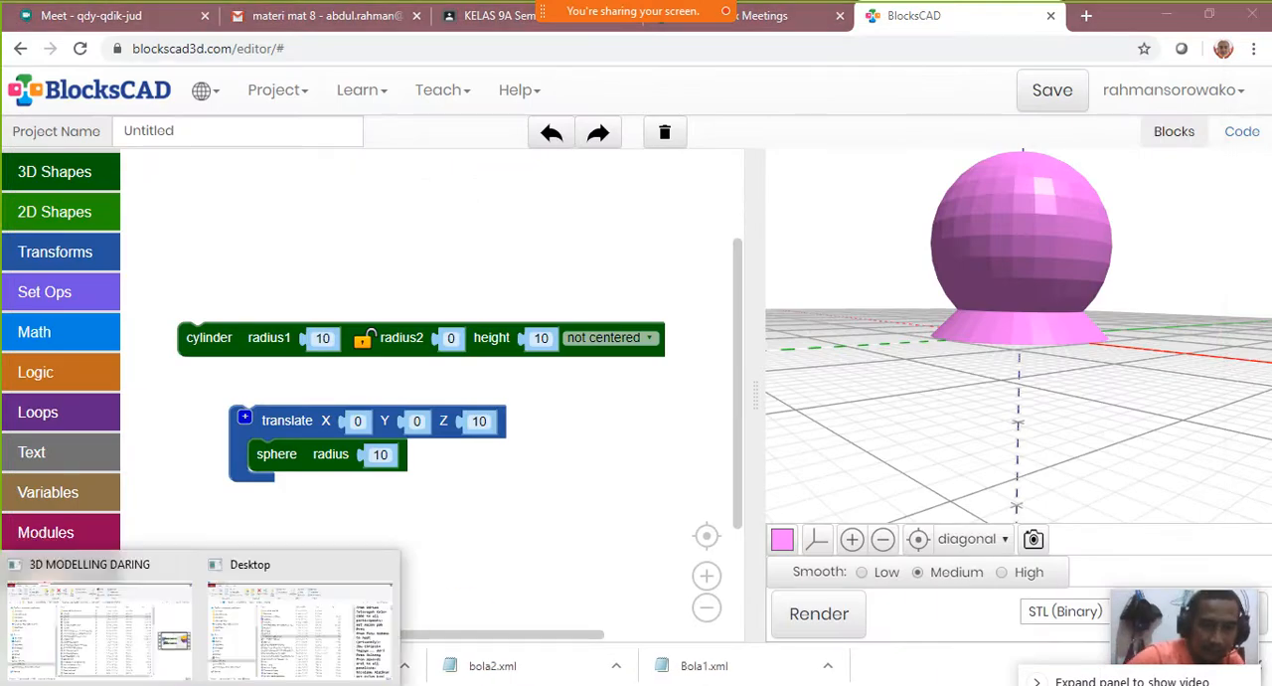
click(292, 640)
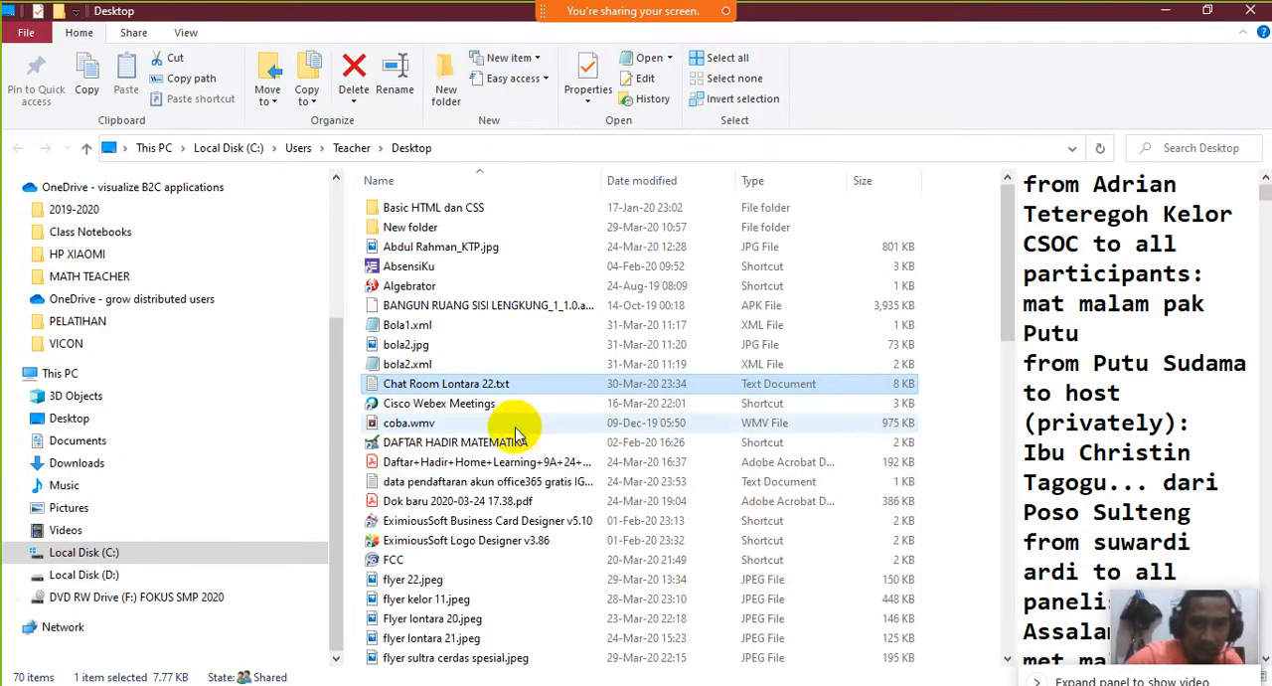
scroll(487, 439, down, 4)
scroll(487, 439, down, 8)
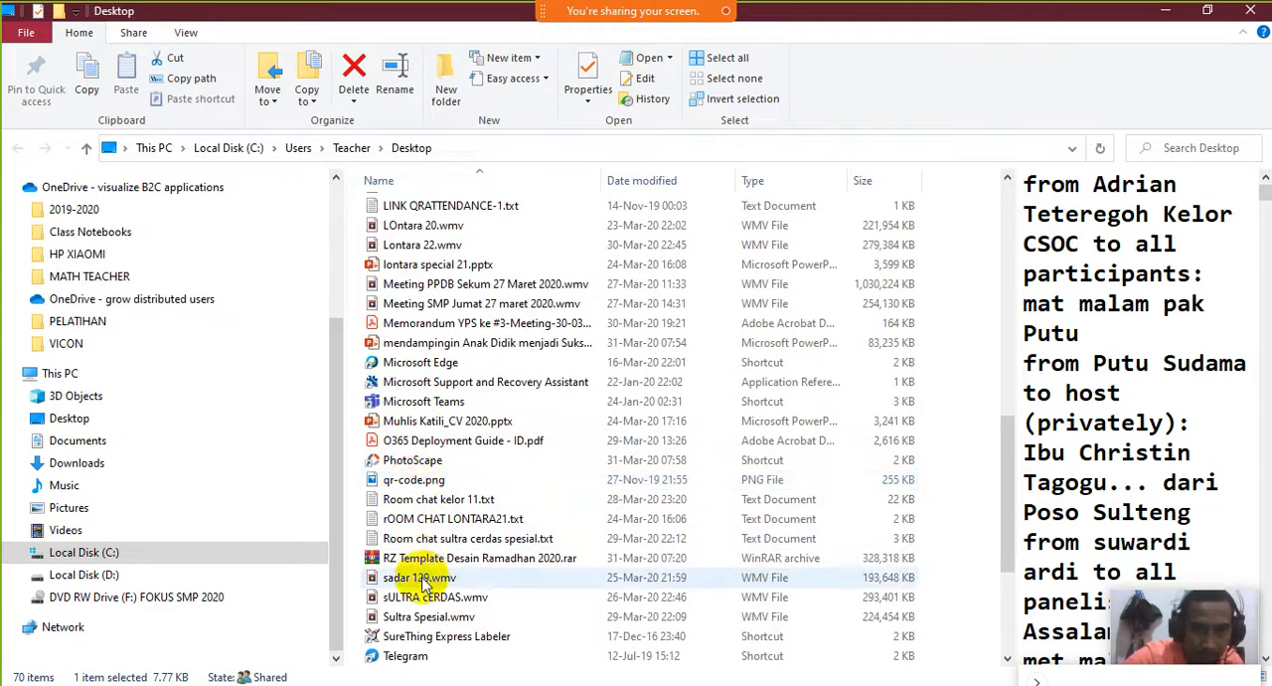
scroll(425, 594, down, 3)
scroll(425, 594, down, 1)
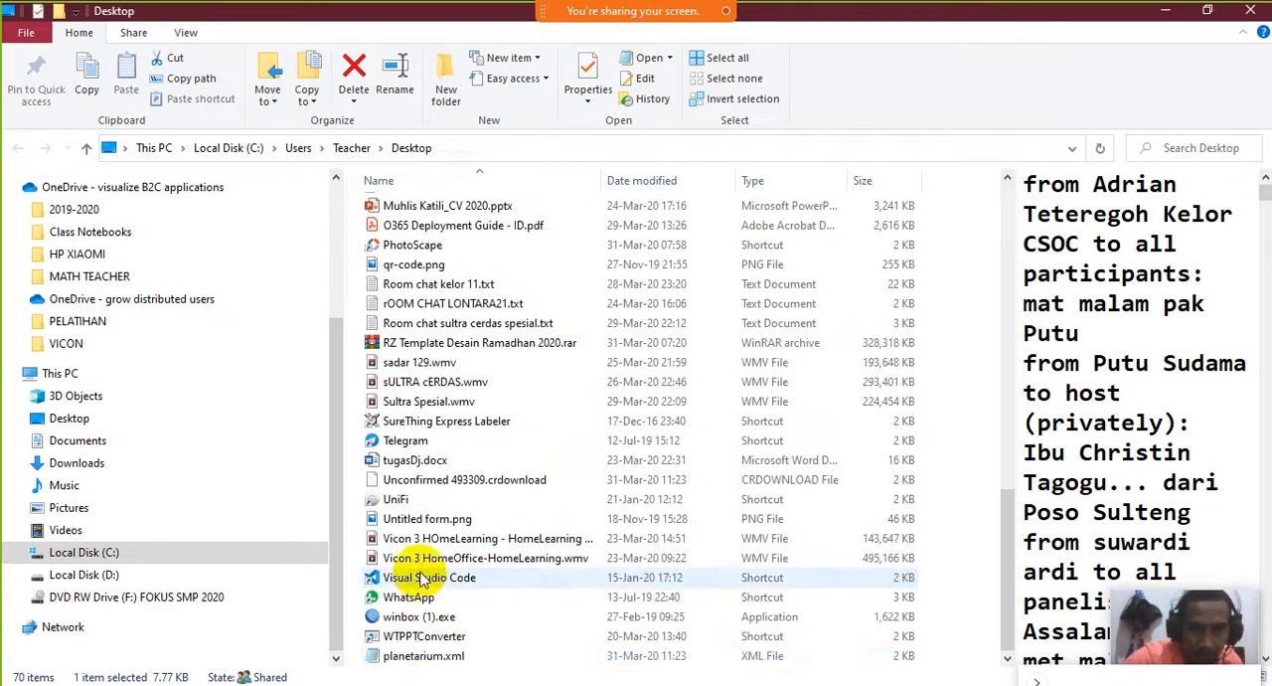
click(440, 658)
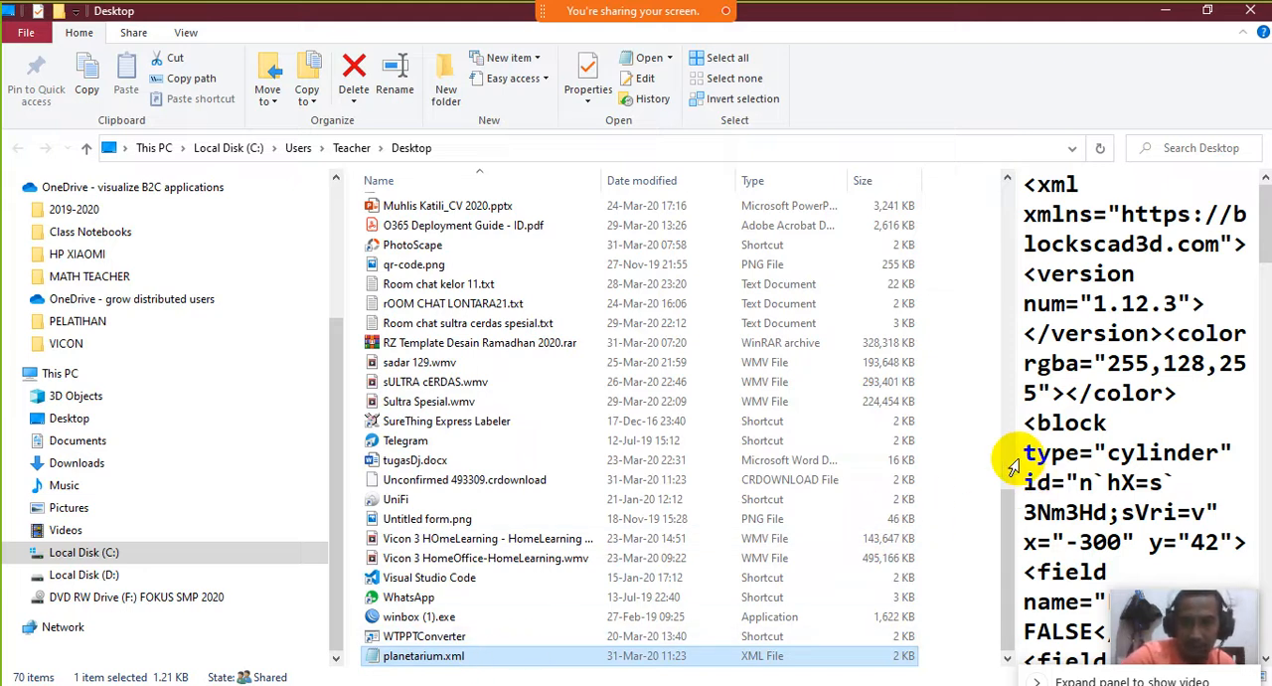
drag(1014, 458, 652, 460)
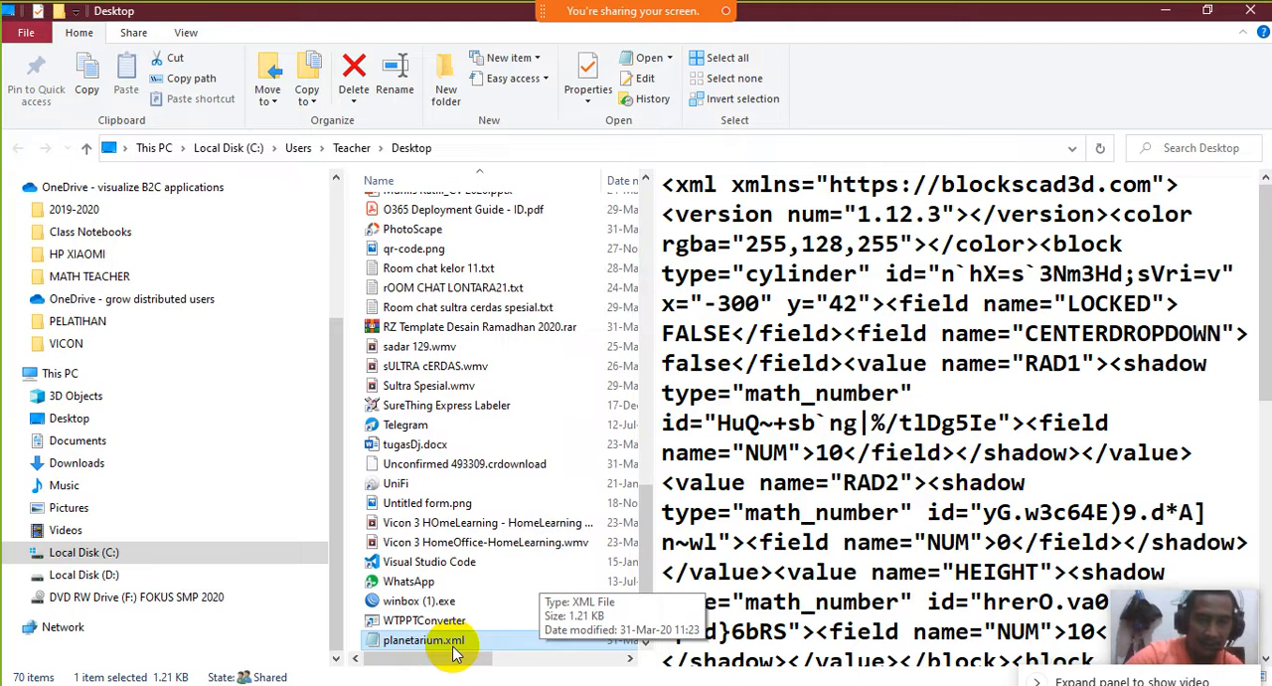
drag(656, 547, 767, 537)
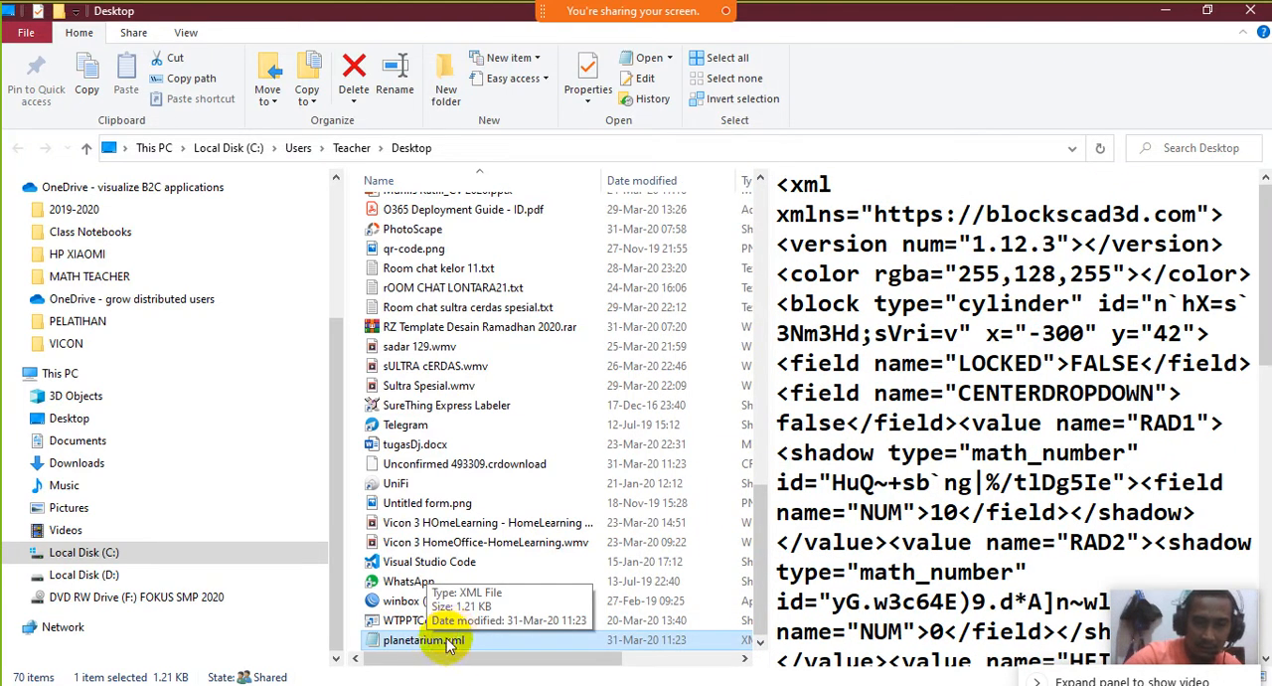
Switch back to BlocksCAD, tilt the model for a view from above, and save a JPEG picture of it as planetarium
mouse_move(603, 685)
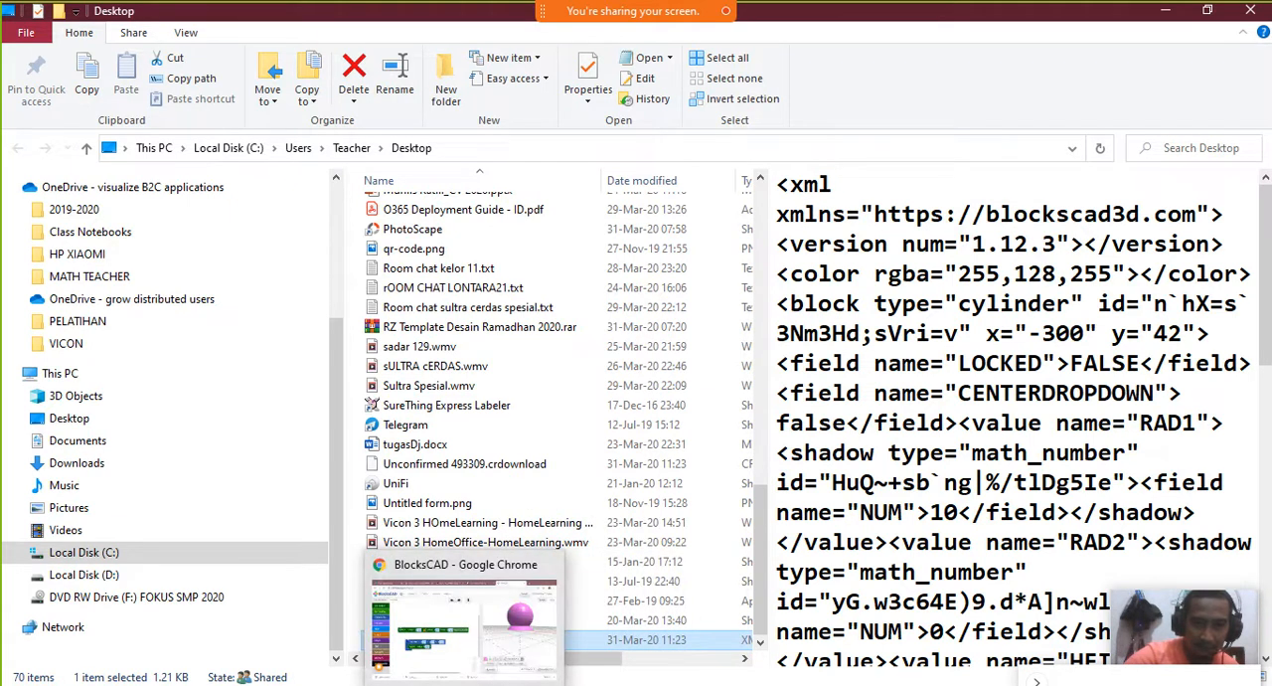
click(467, 685)
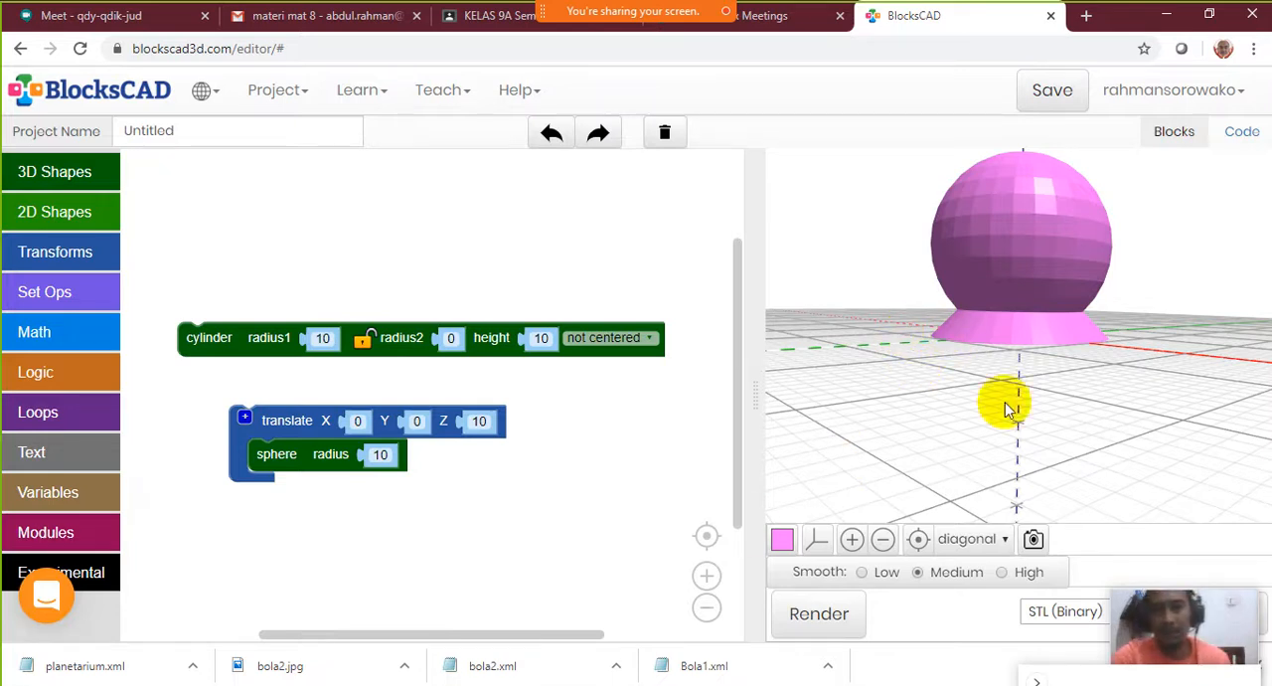
drag(962, 262, 1019, 286)
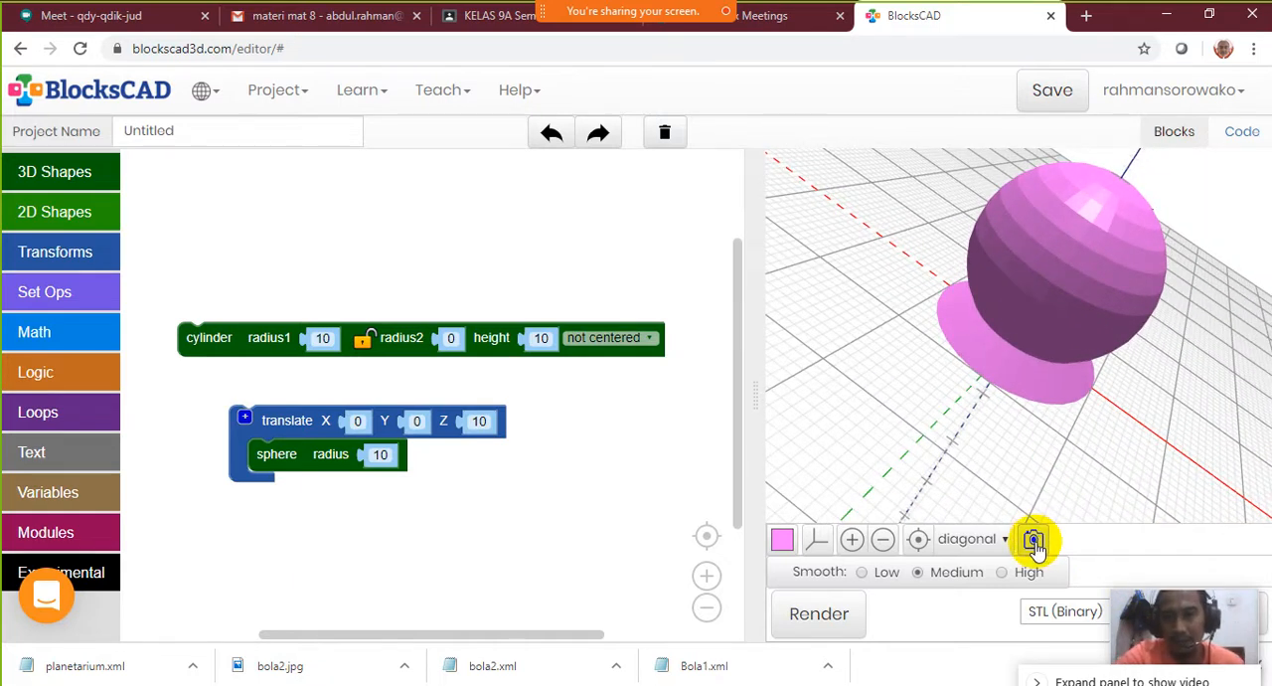
click(1036, 542)
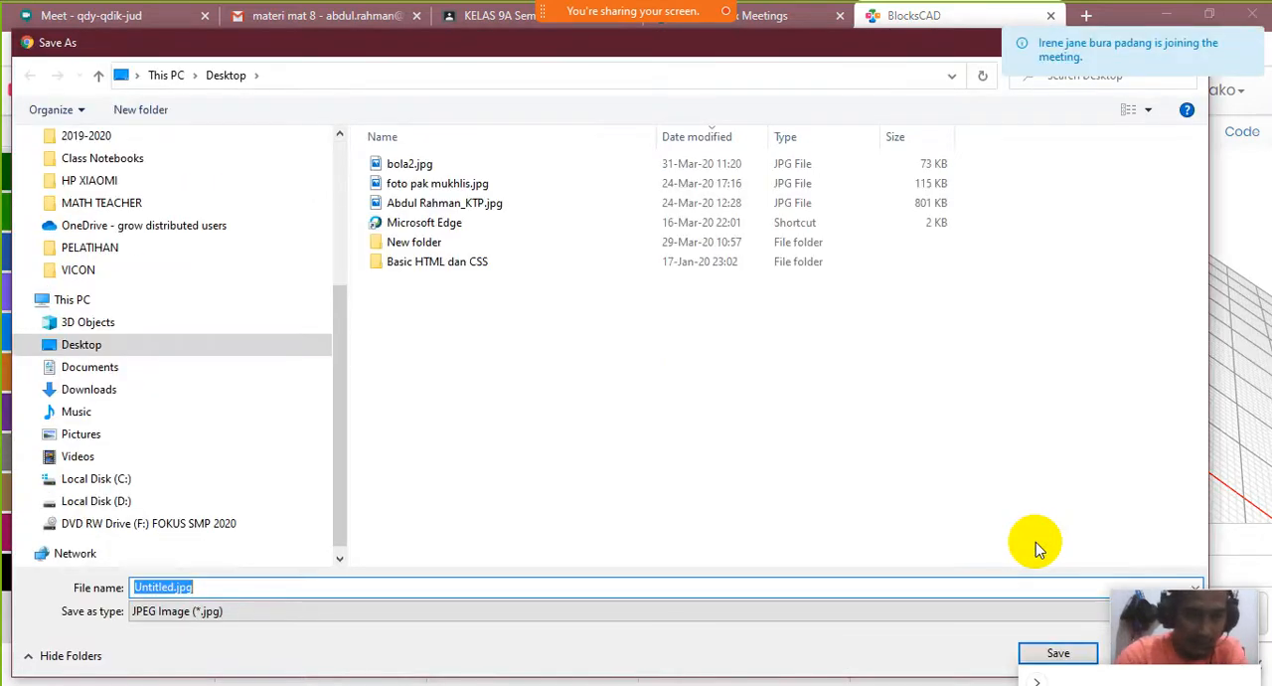
text(planetarium)
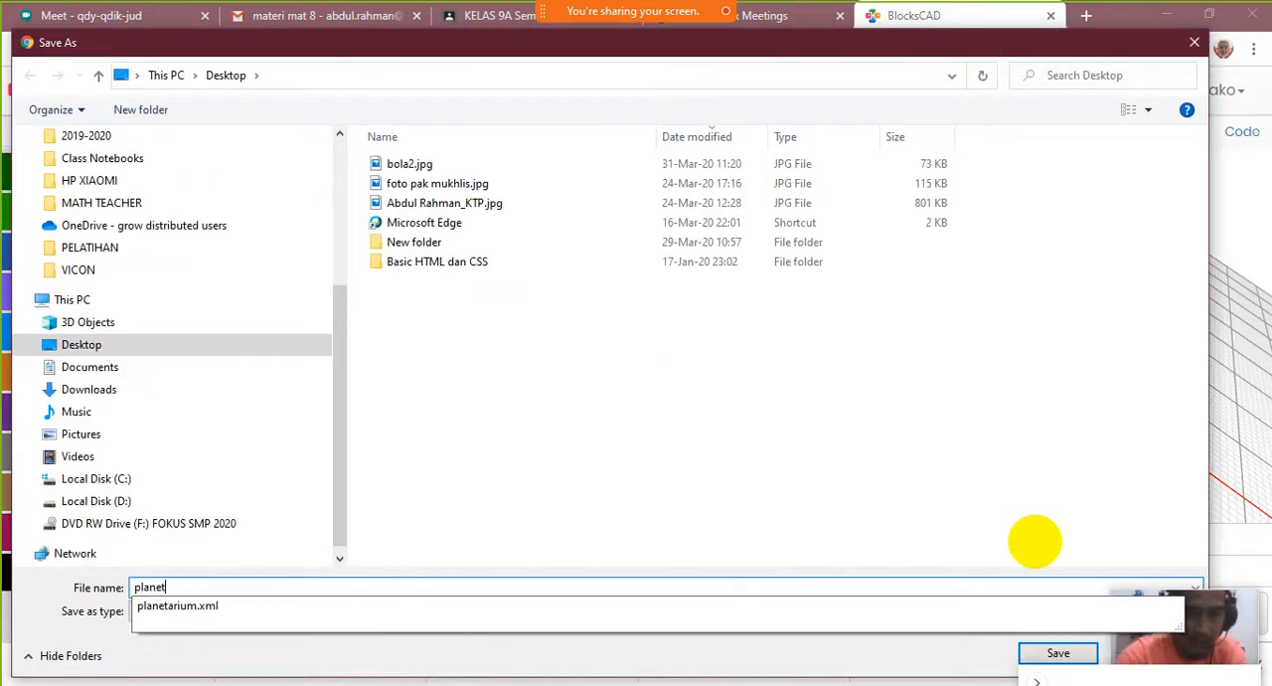
key(Return)
click(1033, 540)
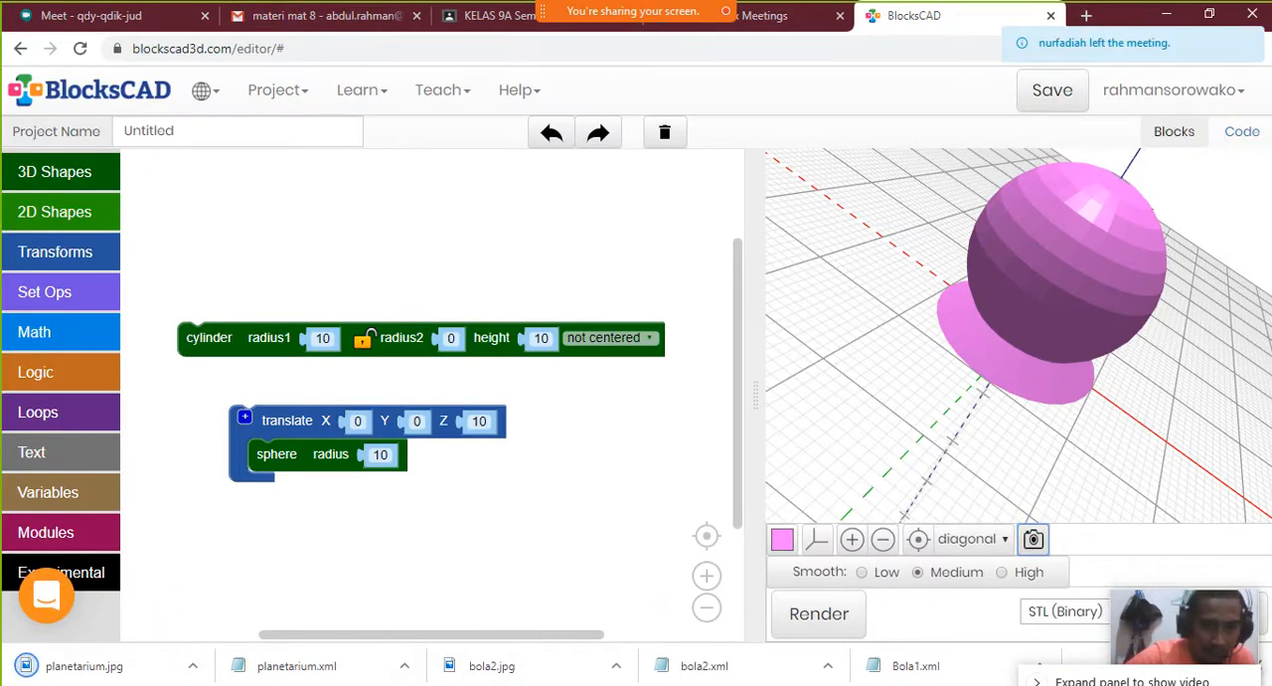
Switch to the Desktop folder in File Explorer, preview planetarium.jpg, and open it in Paint
mouse_move(199, 684)
click(227, 659)
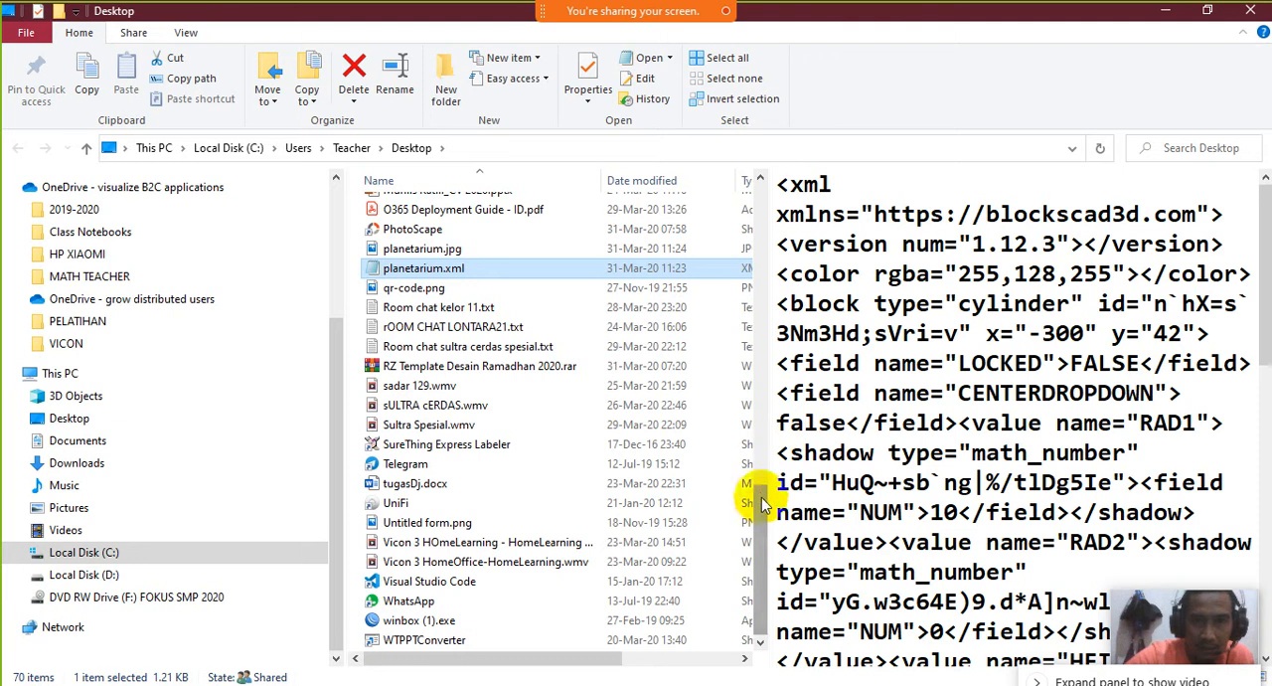
click(450, 366)
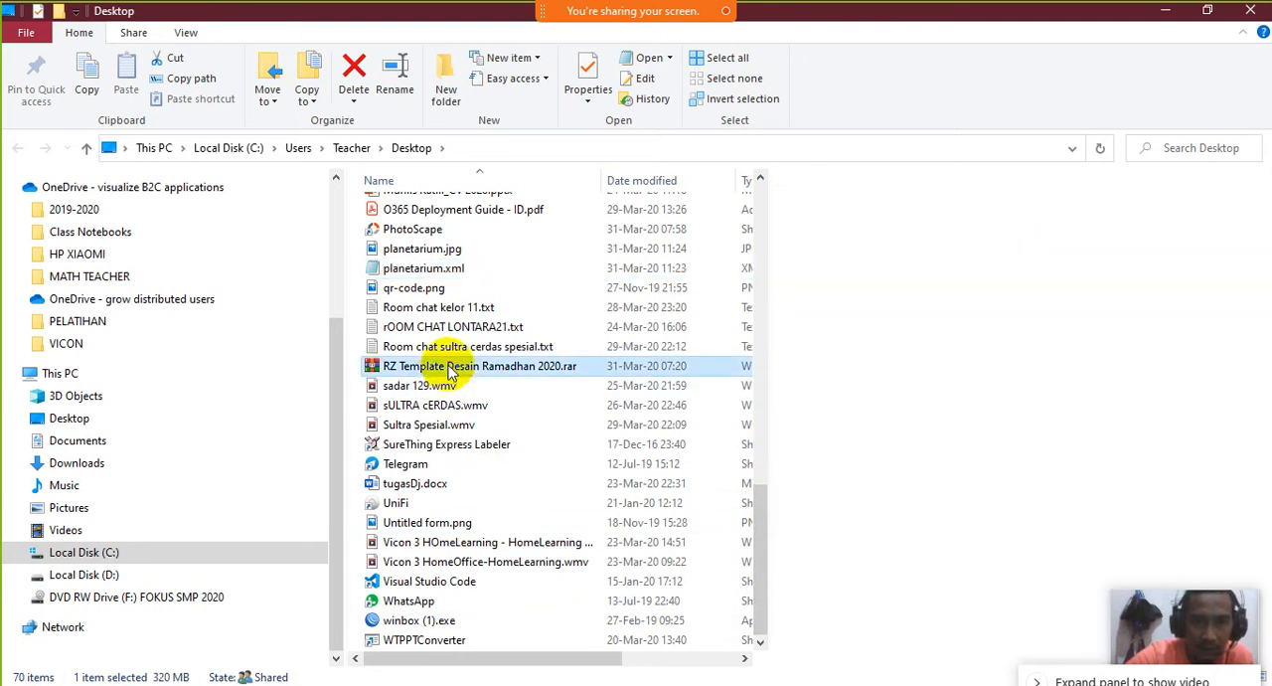
drag(755, 611, 788, 682)
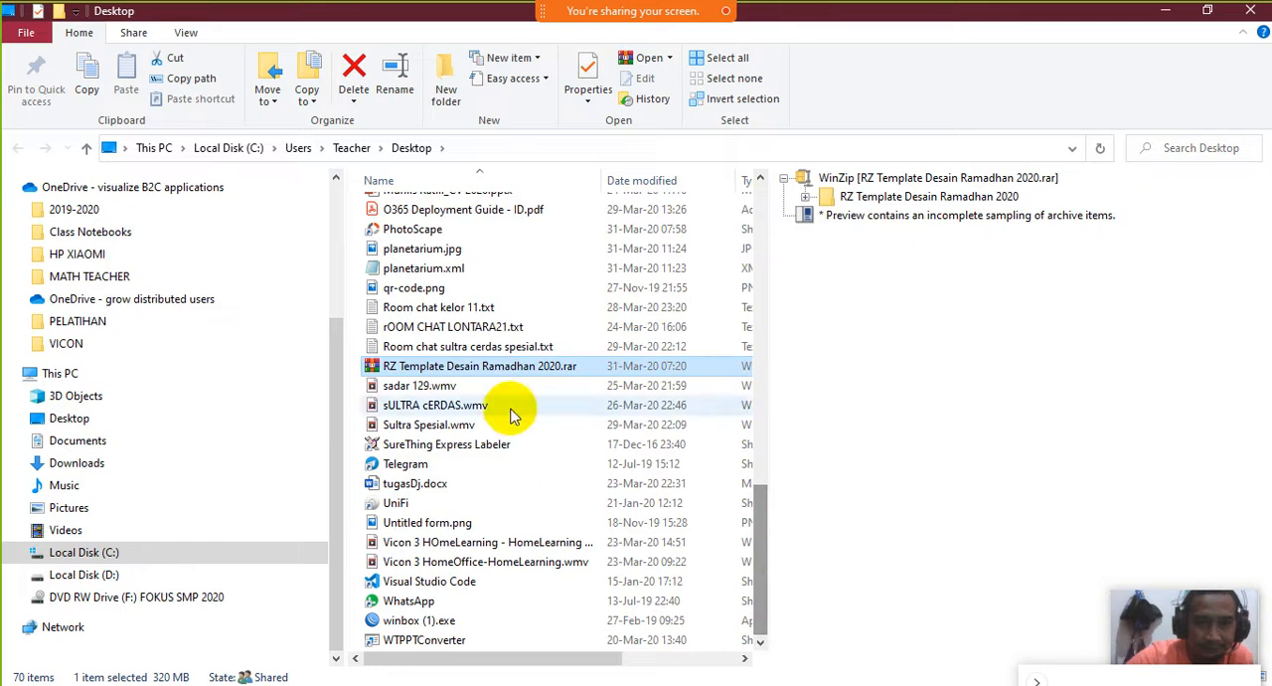
click(415, 253)
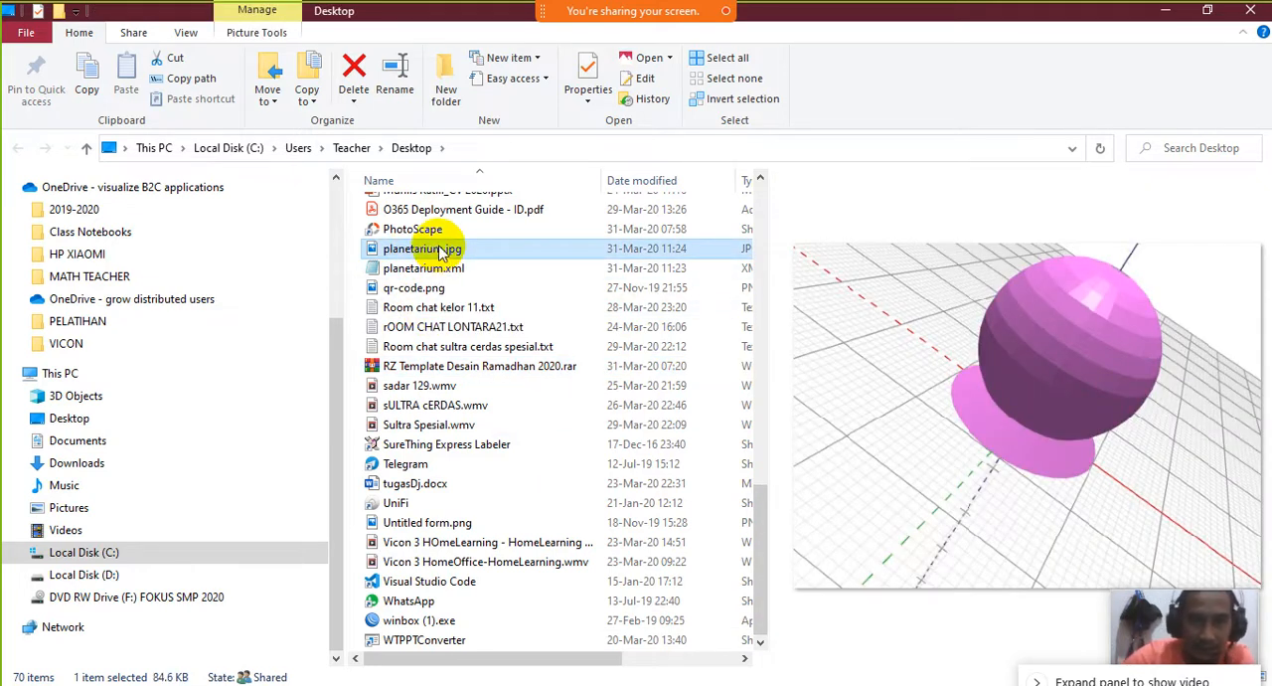
right_click(438, 247)
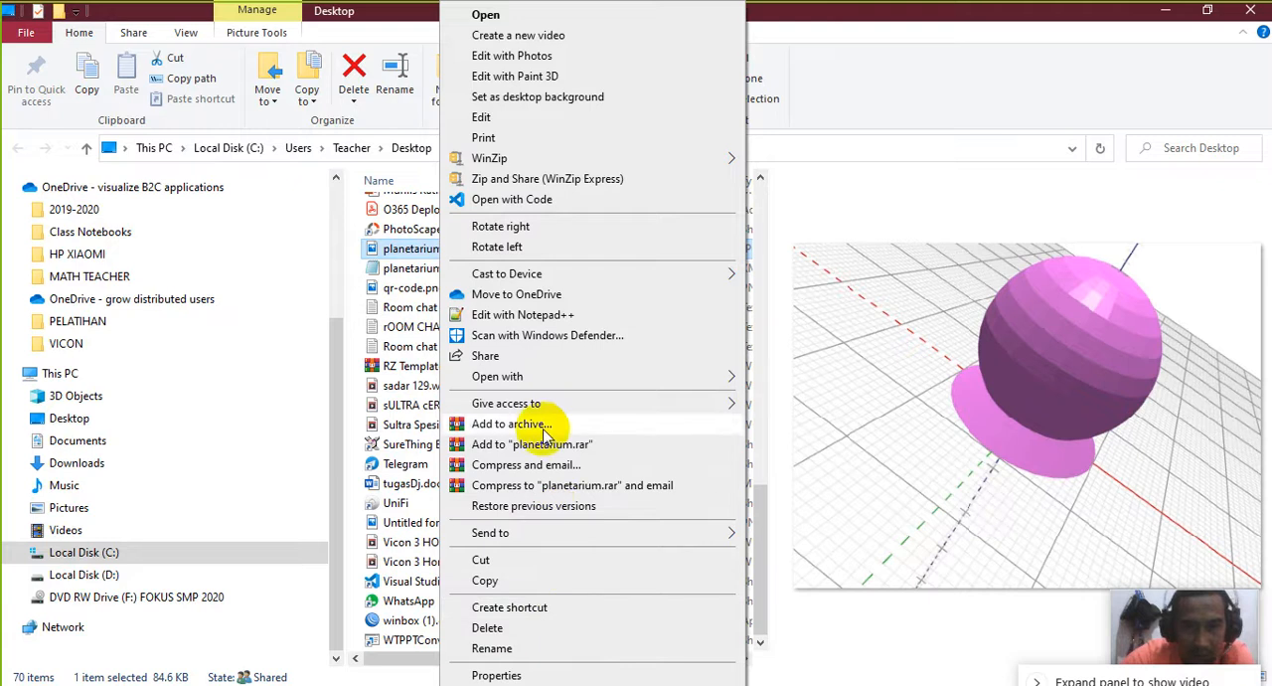
mouse_move(566, 378)
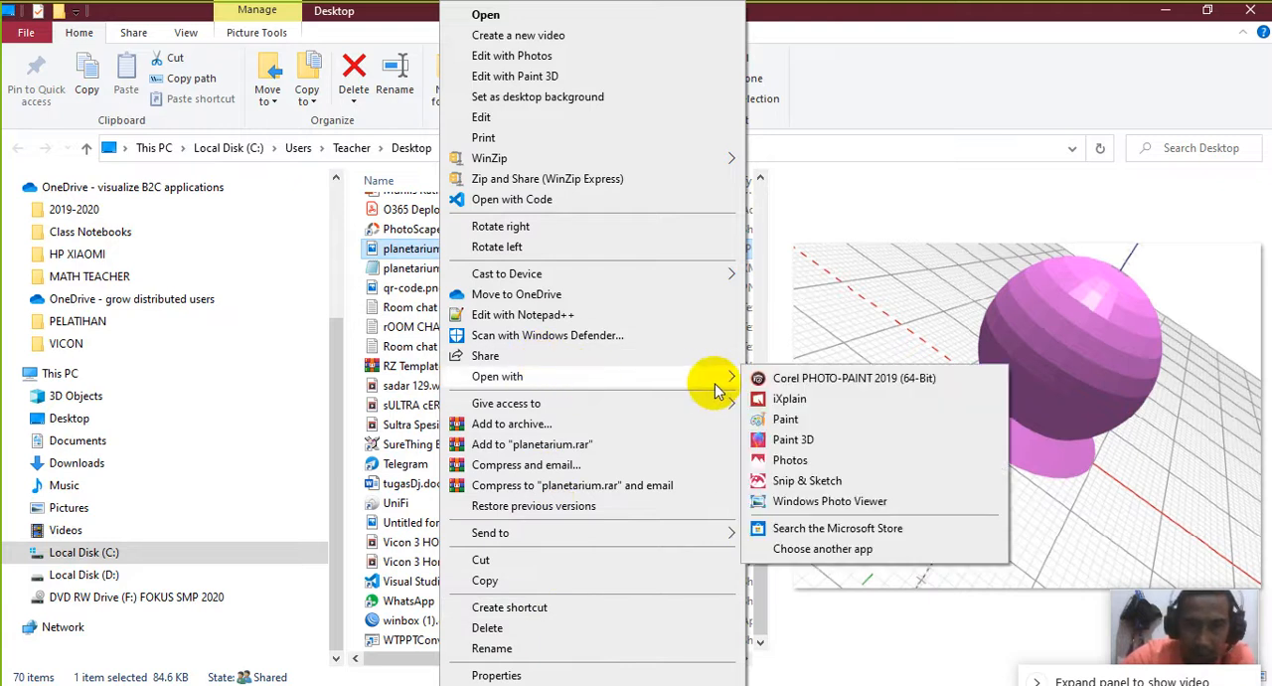
click(785, 419)
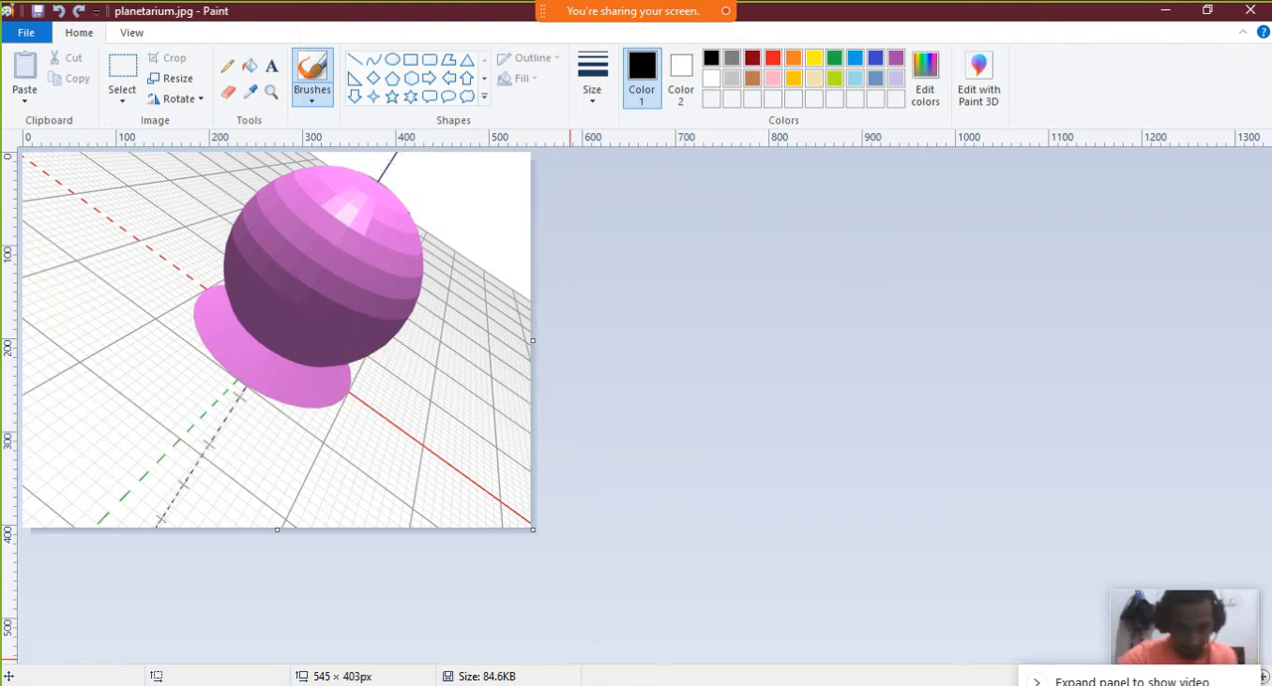
Return to the Desktop folder in File Explorer and compare the previews of planetarium.xml and planetarium.jpg
mouse_move(198, 685)
click(253, 646)
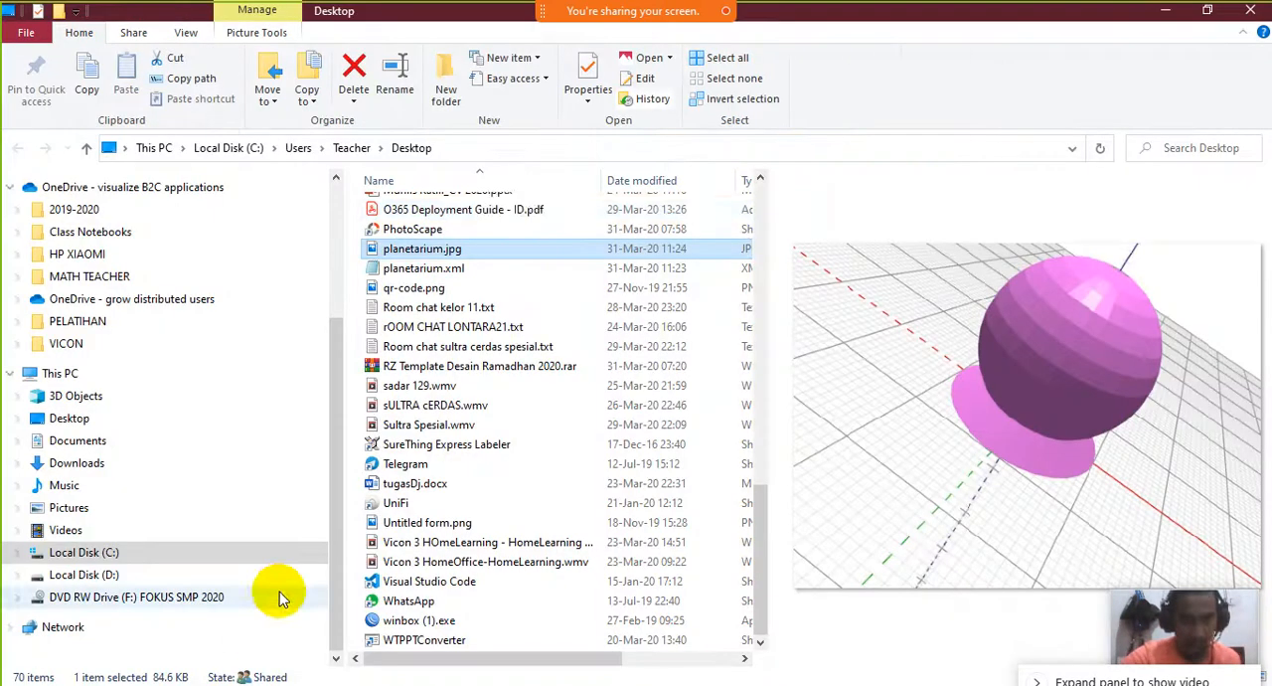
click(423, 269)
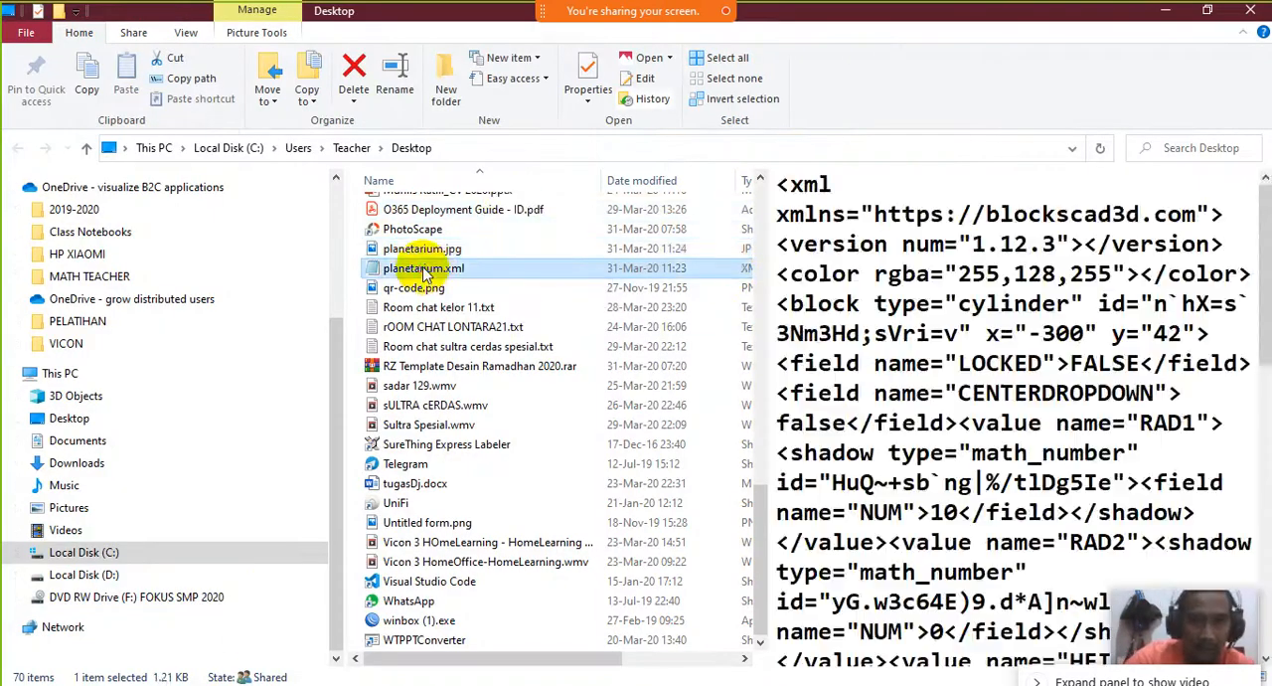
click(422, 250)
click(430, 271)
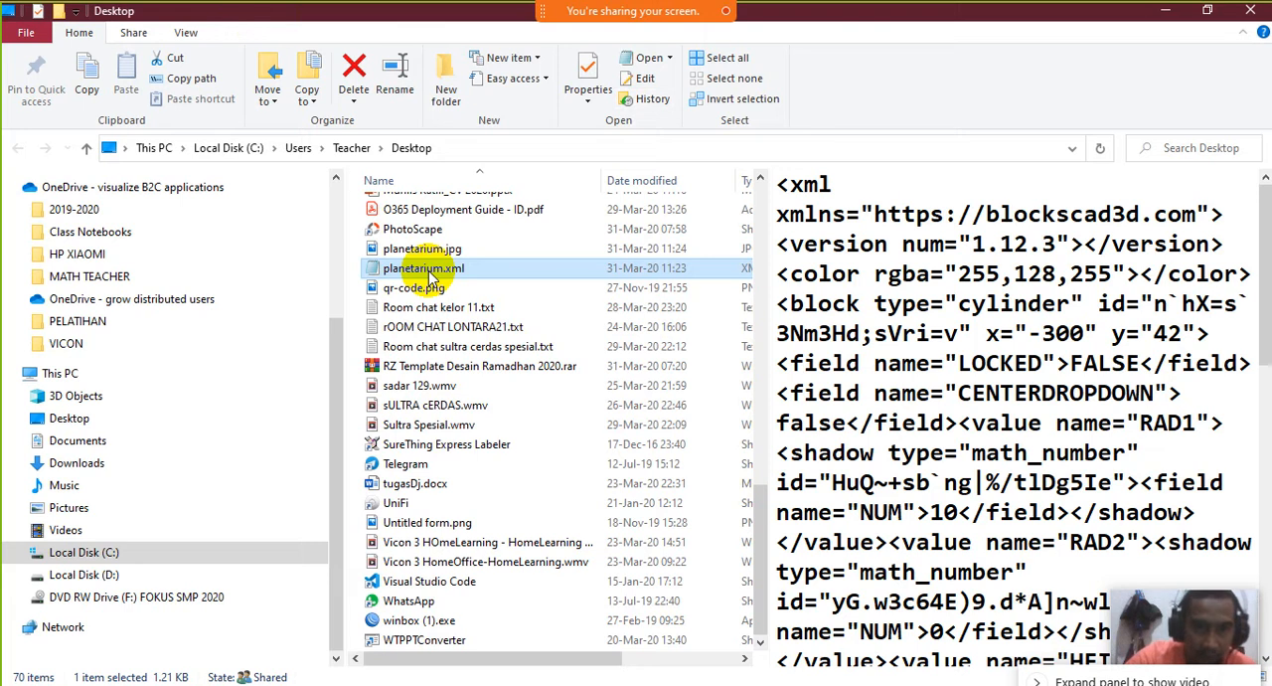
click(438, 251)
click(438, 268)
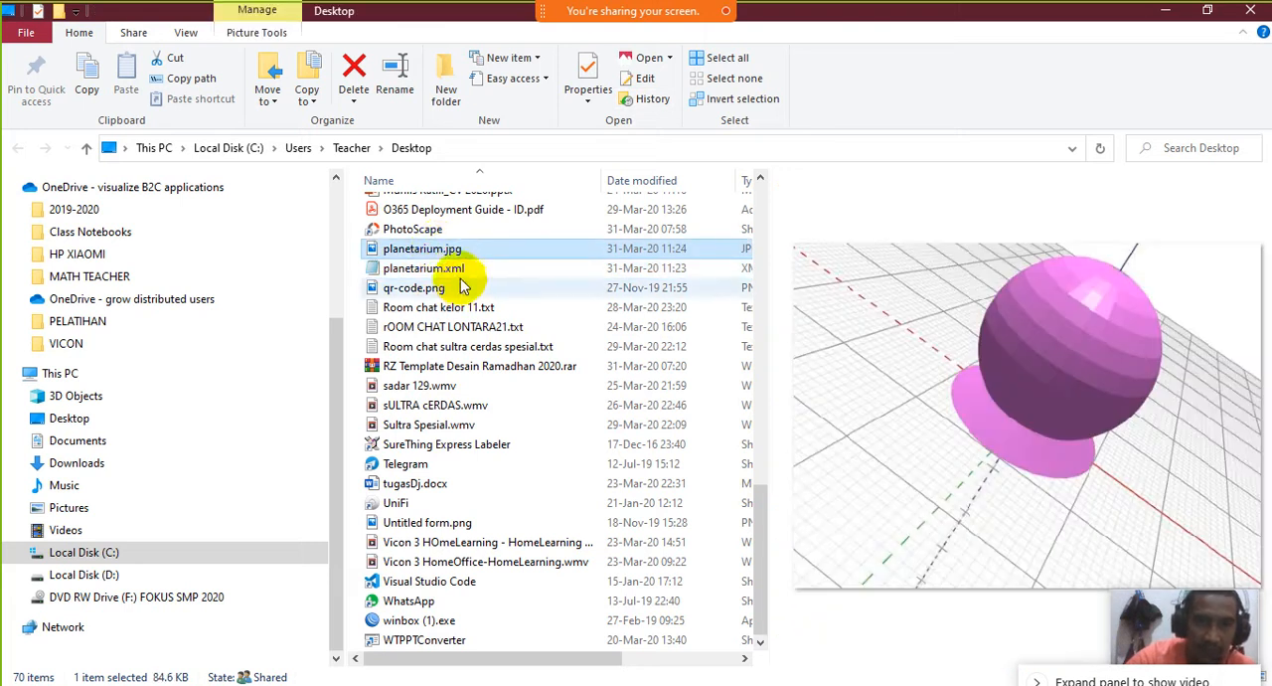
Alternate between planetarium.jpg and planetarium.xml in the preview to contrast the saved picture with the block code
click(454, 251)
click(448, 268)
click(463, 250)
click(455, 268)
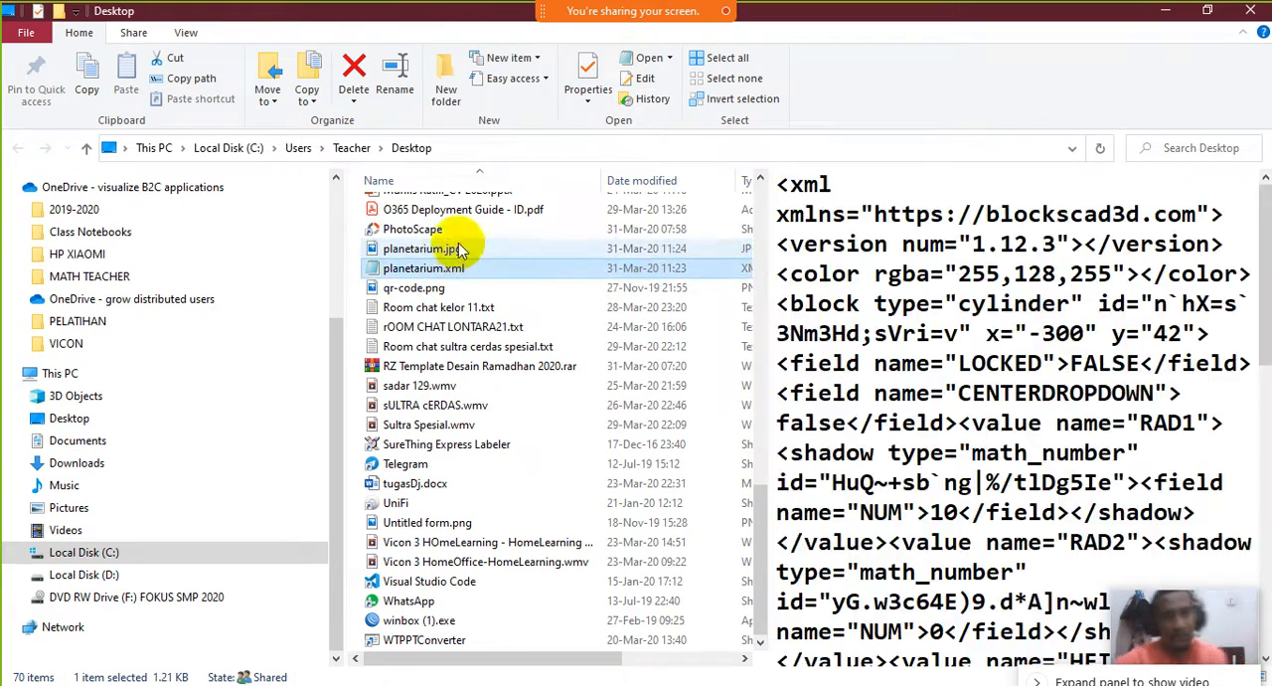
click(459, 251)
click(459, 263)
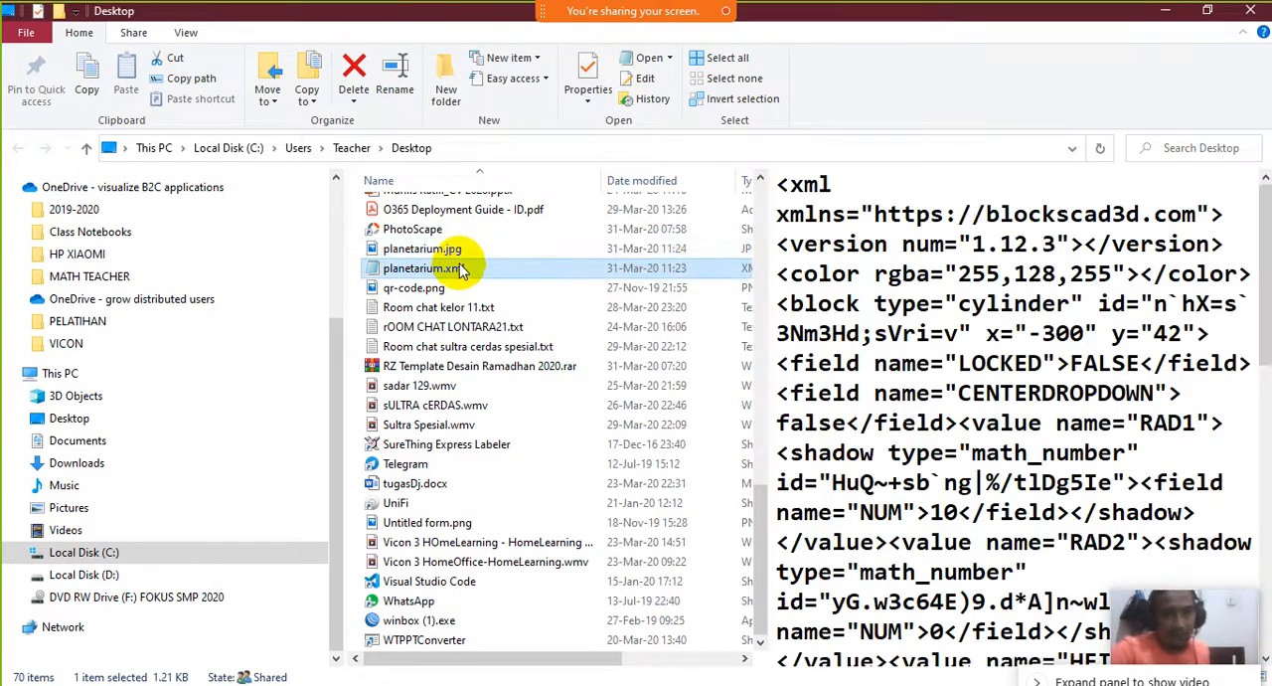
click(460, 251)
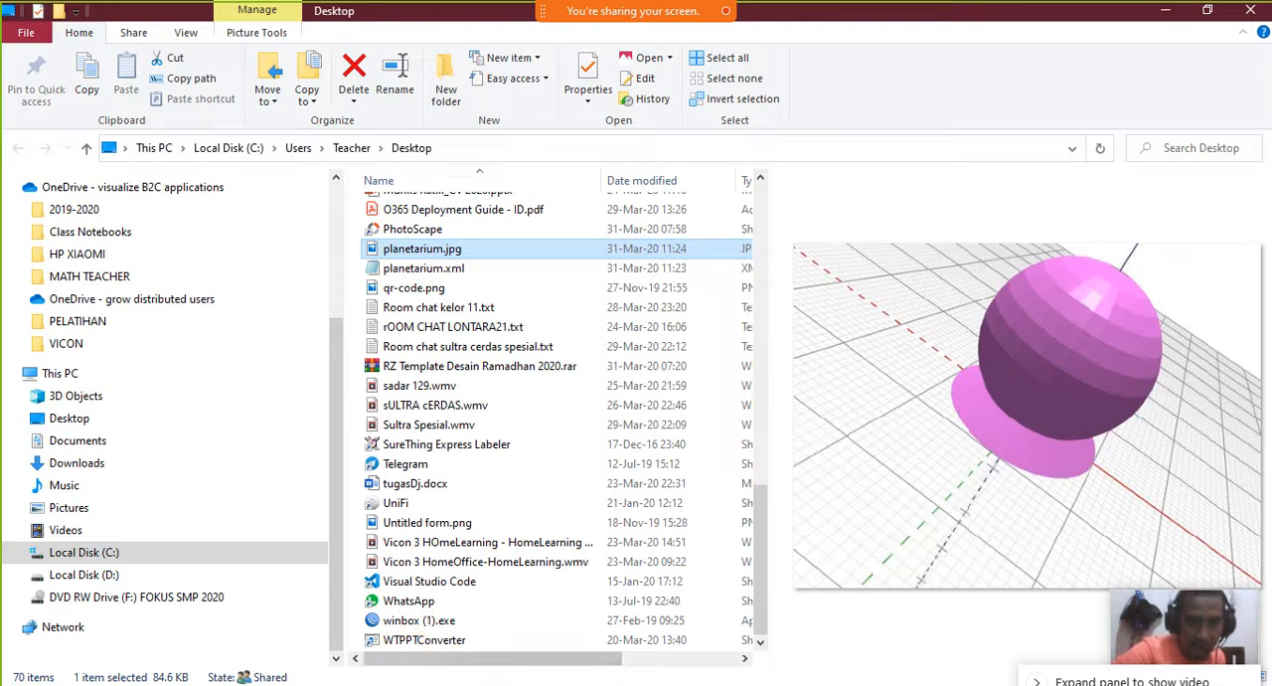
Switch to BlocksCAD, review the 3D Shapes, Transforms and Set Ops blocks, and rotate the model for a view from the side
key(alt+Tab)
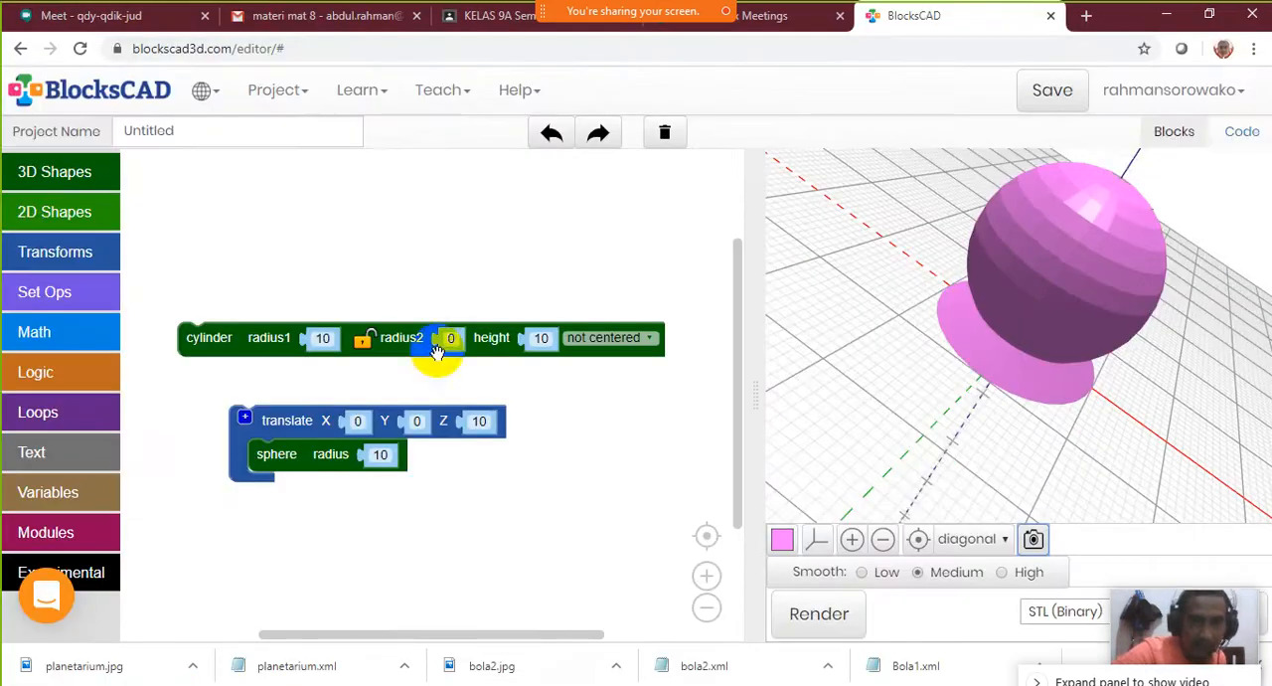
click(71, 177)
click(69, 254)
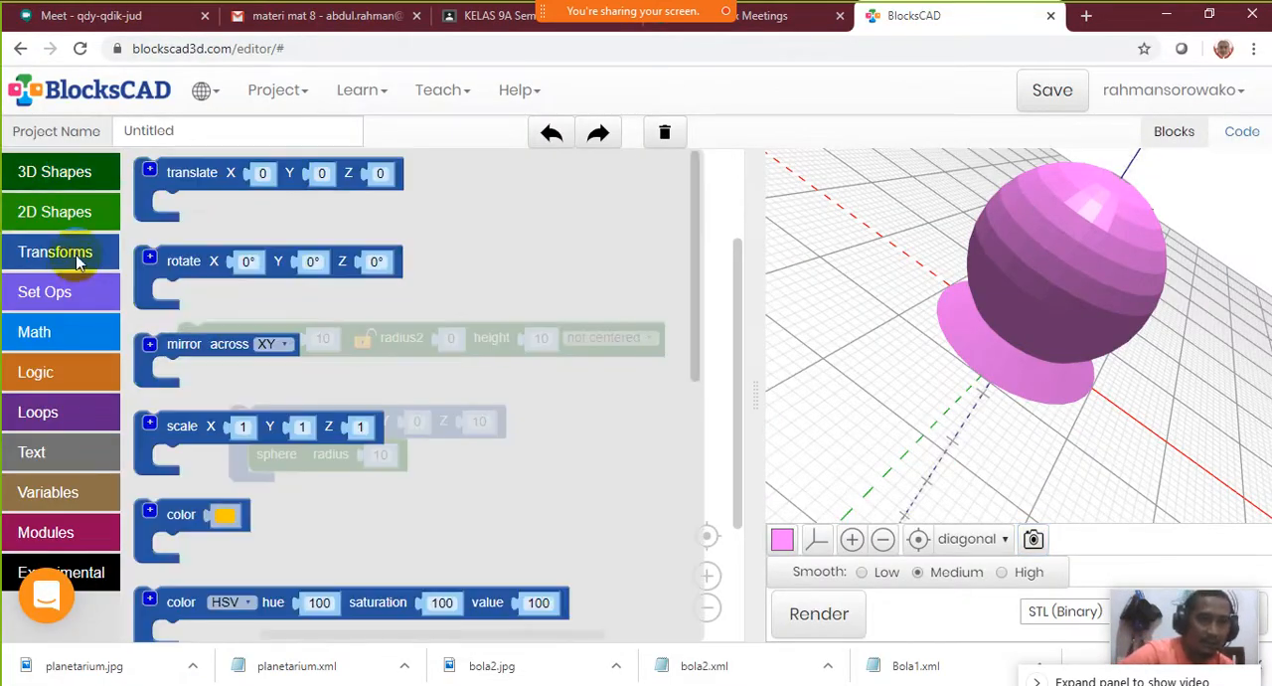
click(71, 297)
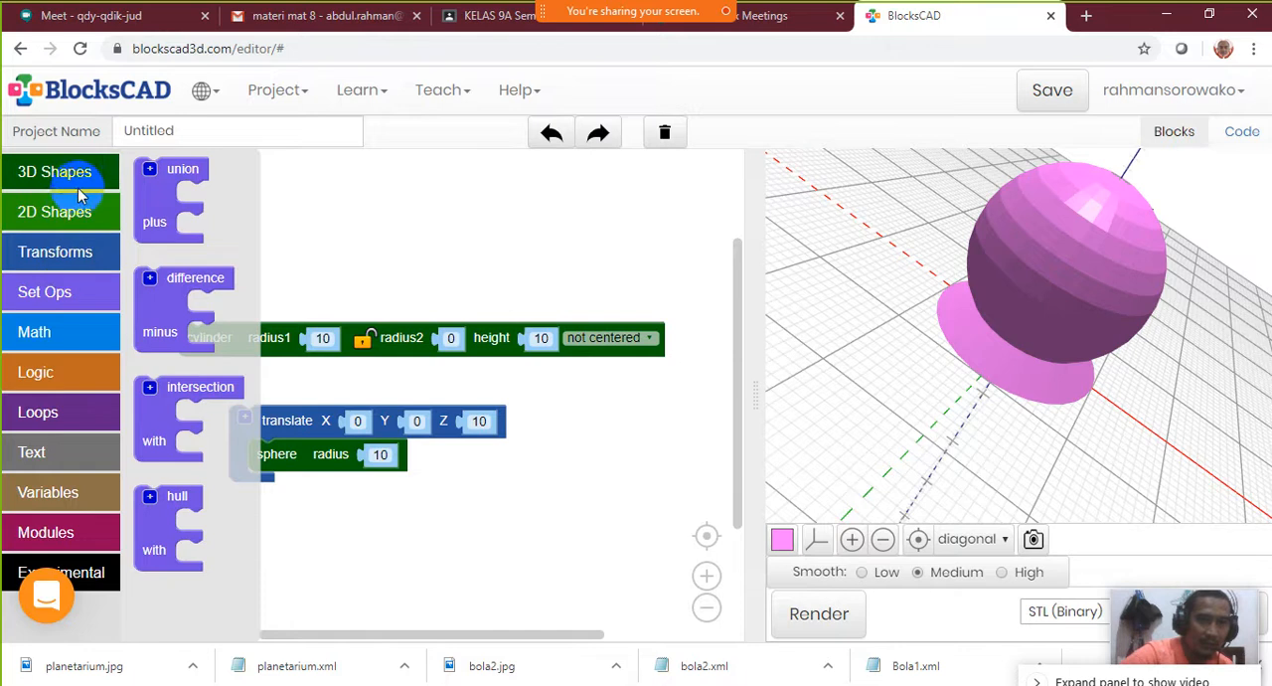
click(82, 173)
click(84, 252)
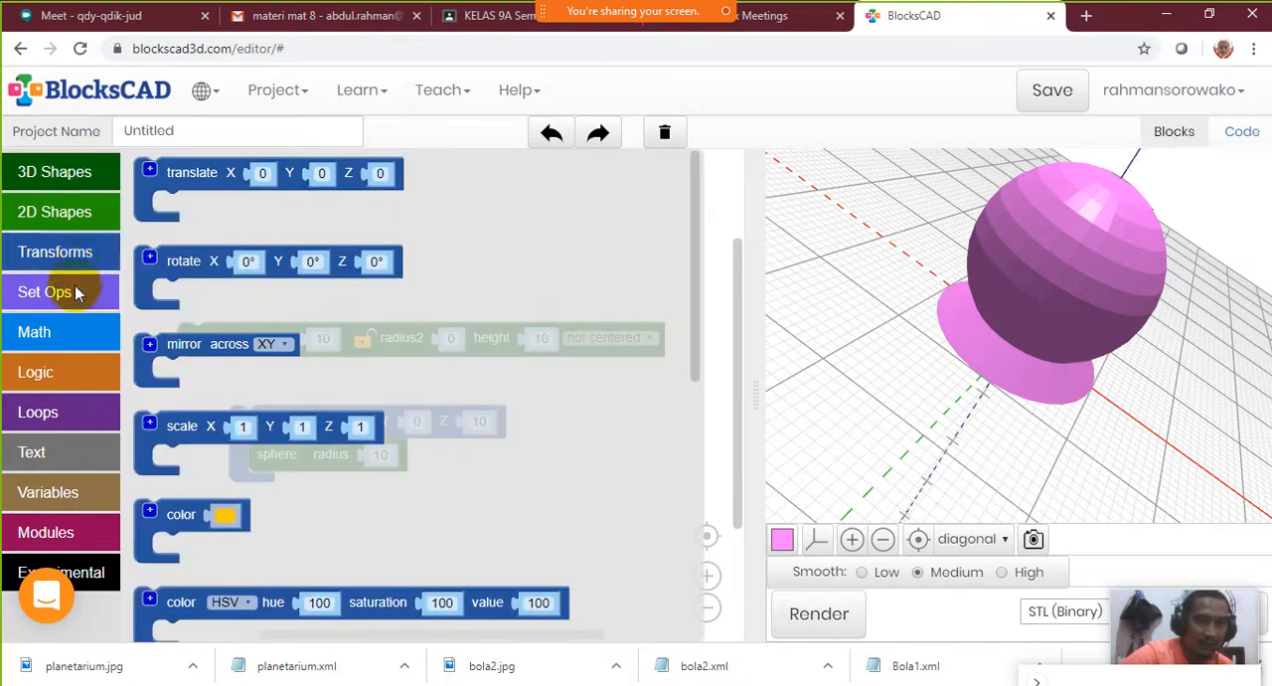
click(81, 282)
click(87, 254)
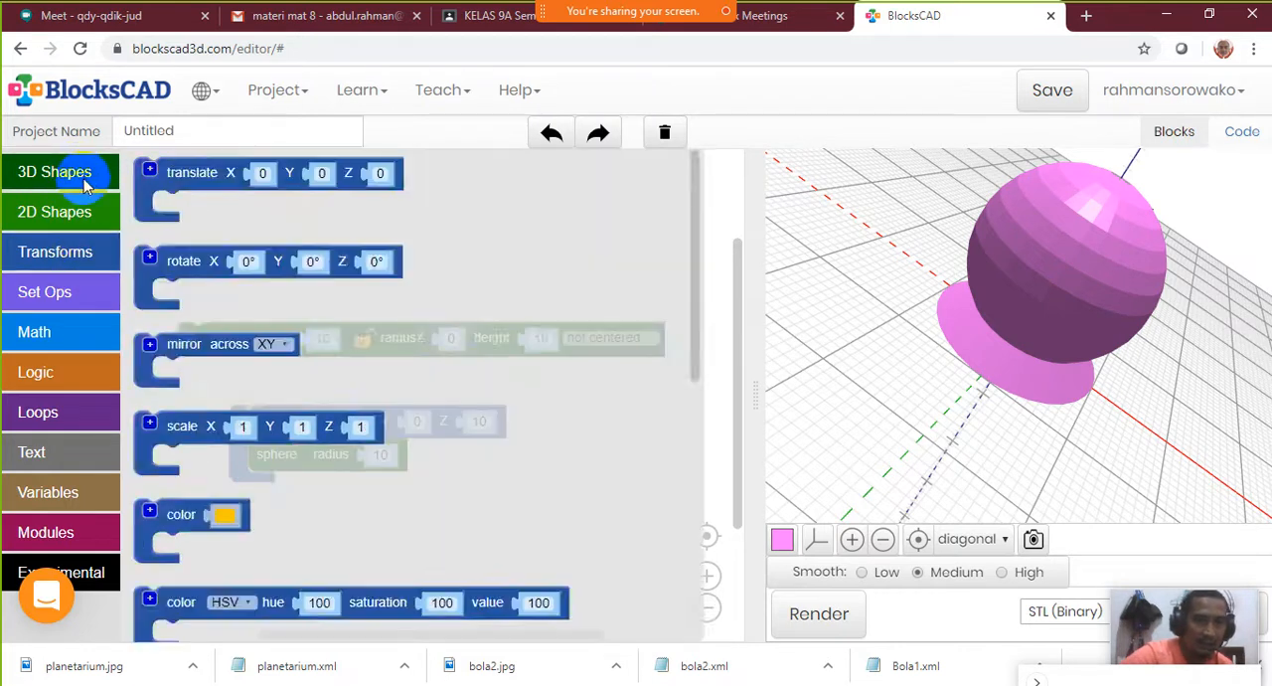
click(84, 177)
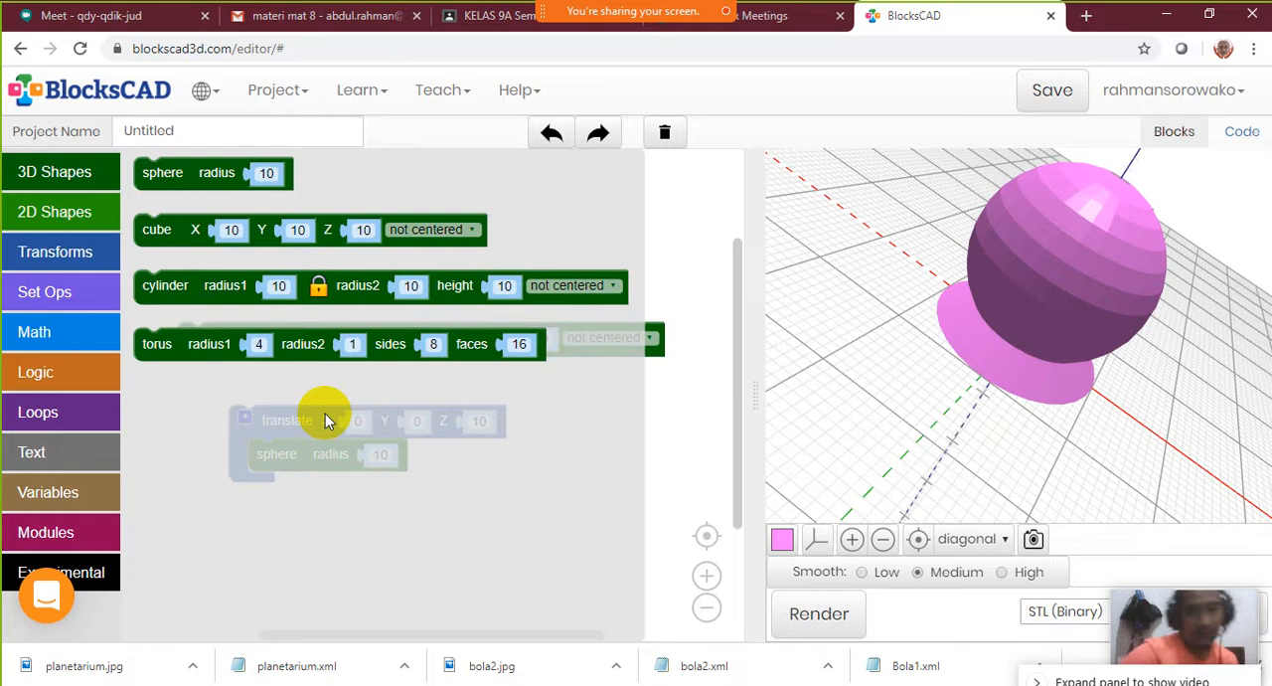
drag(1097, 193, 905, 232)
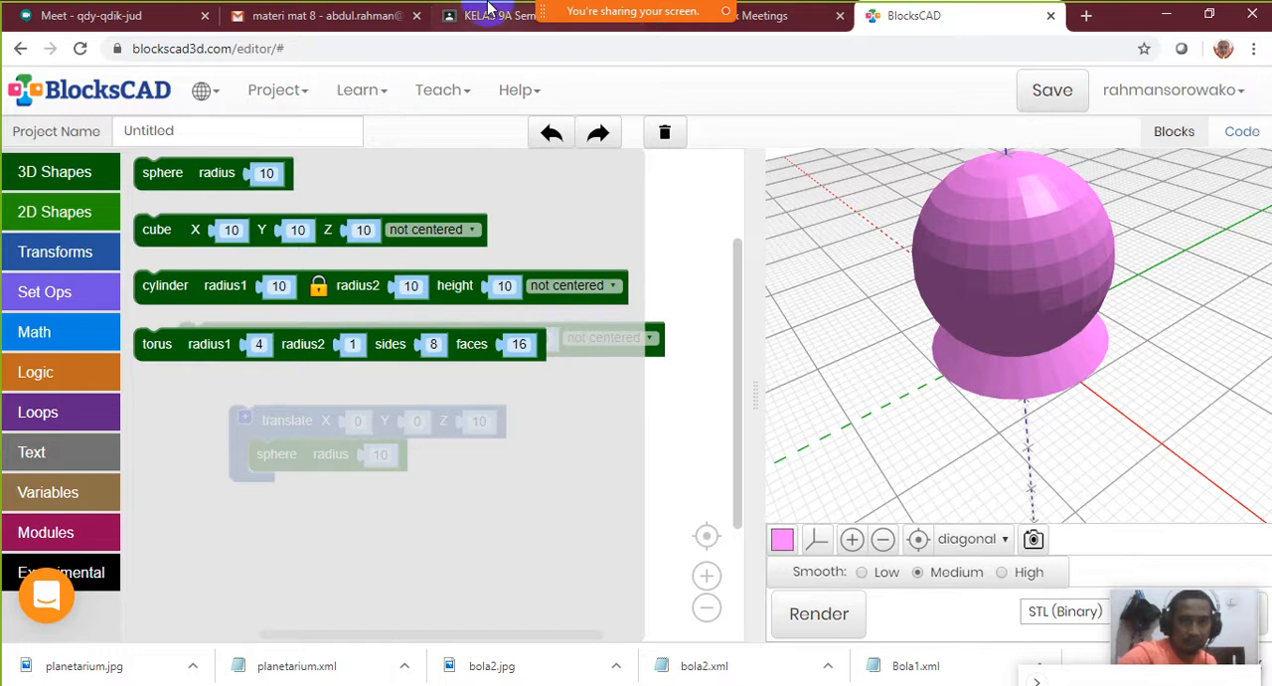
Look at the available meeting commands in Cisco Webex Meetings and return to BlocksCAD
mouse_move(415, 10)
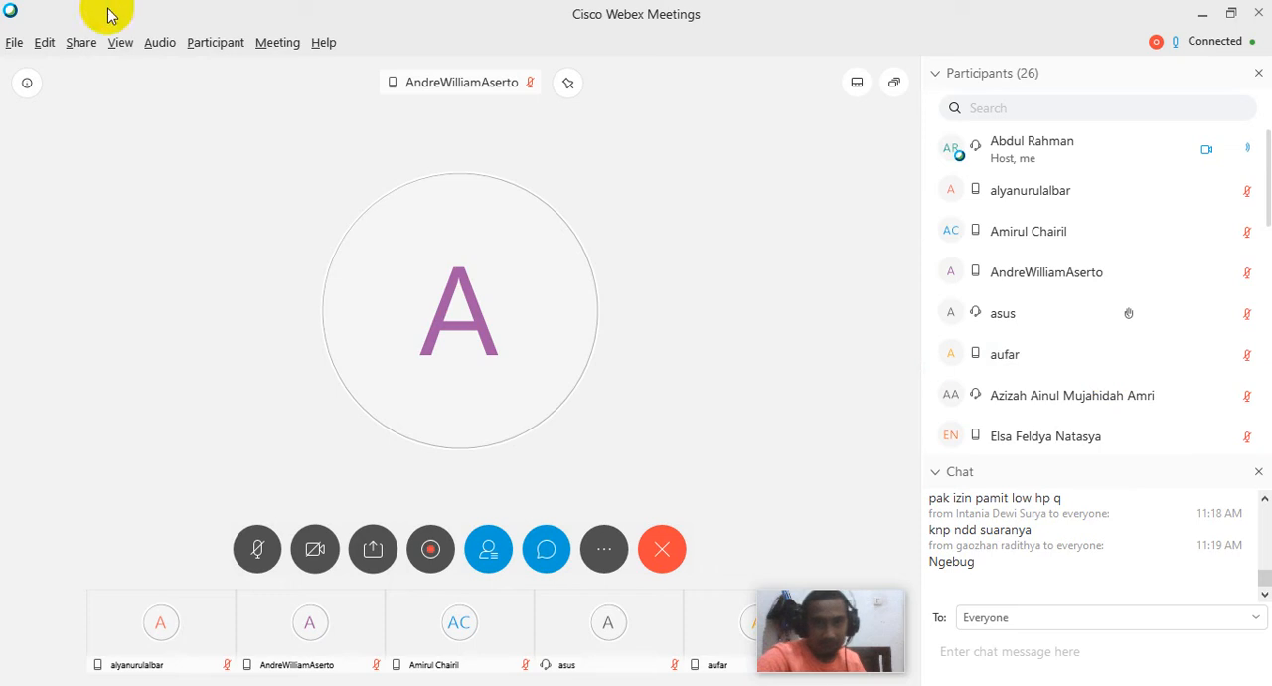
click(279, 48)
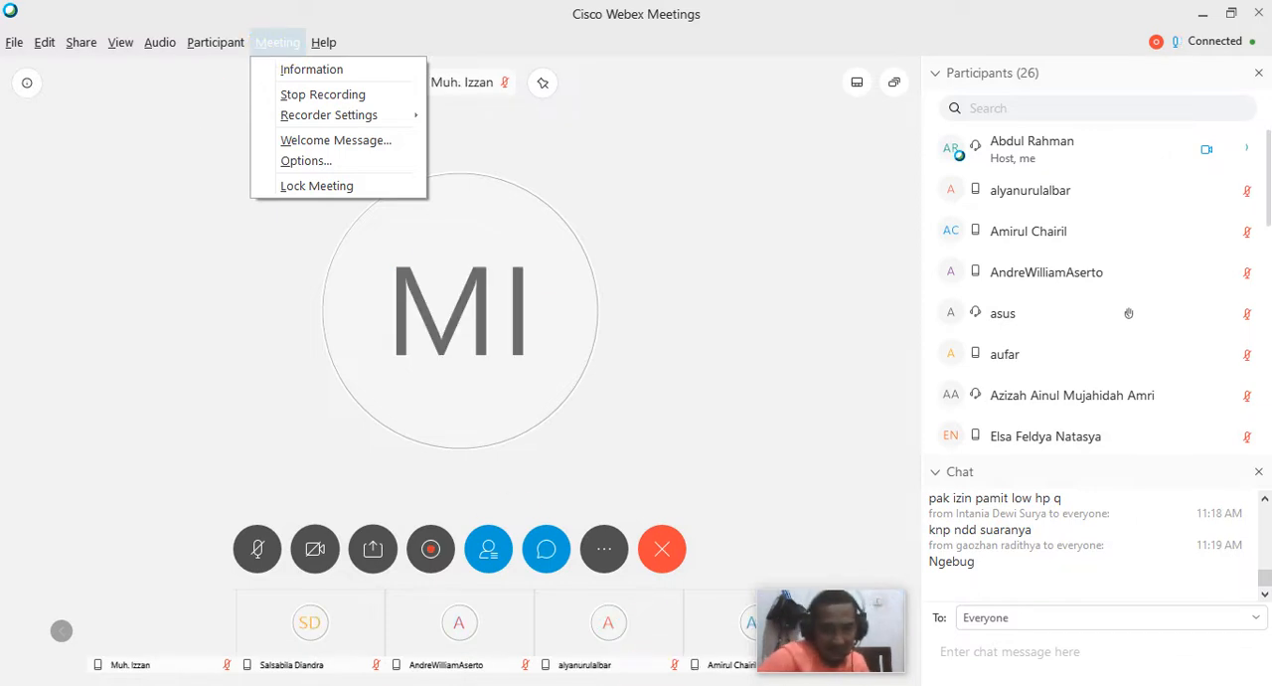
key(alt+Tab)
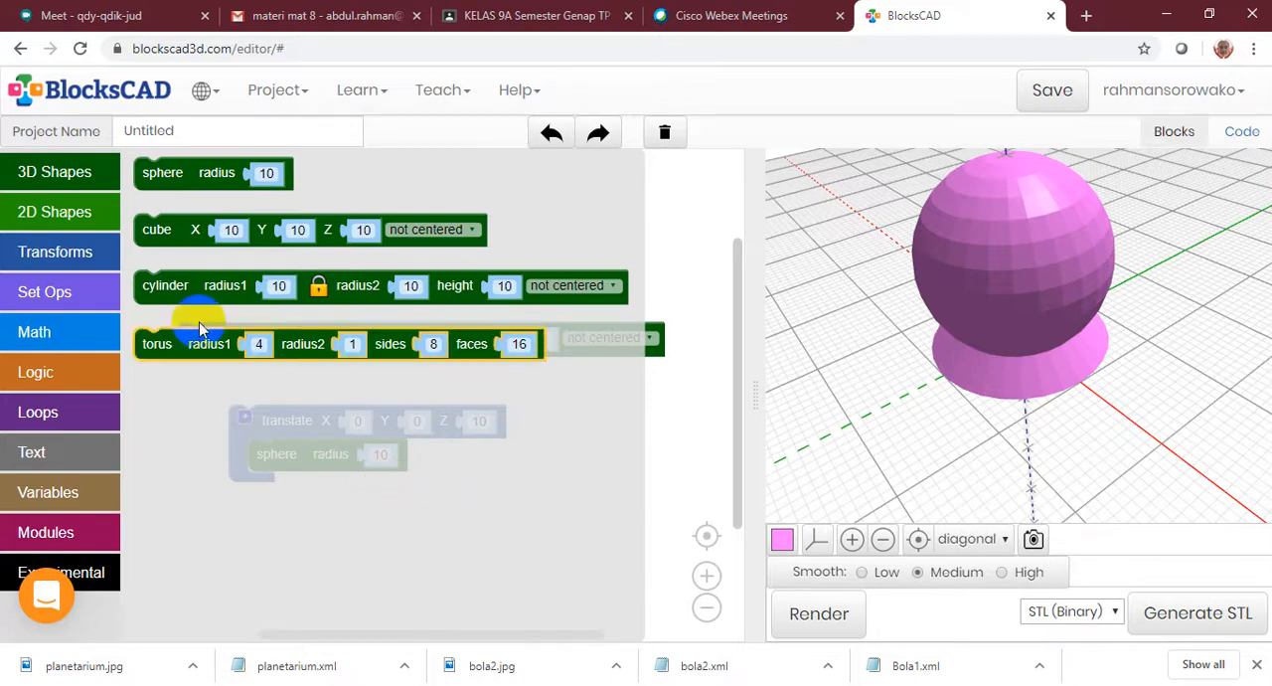
Go through the 3D Shapes, Transforms and Set Ops block categories, ending on the 3D Shapes blocks
click(56, 179)
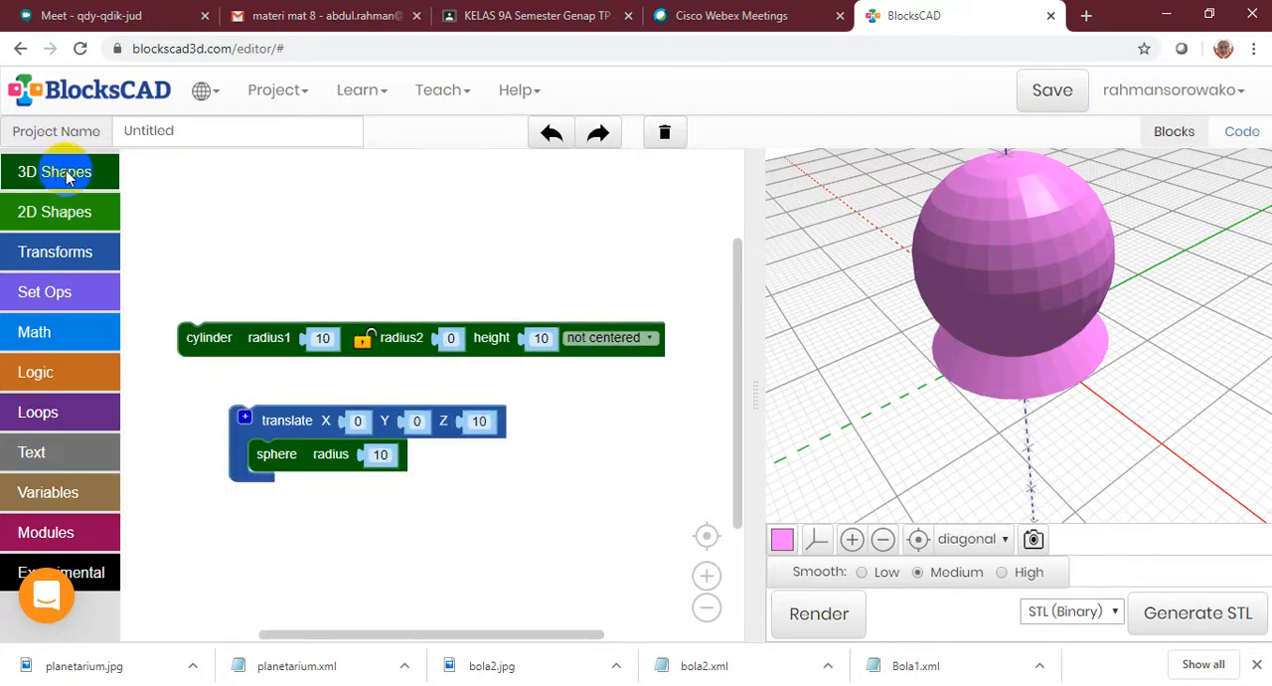
click(70, 175)
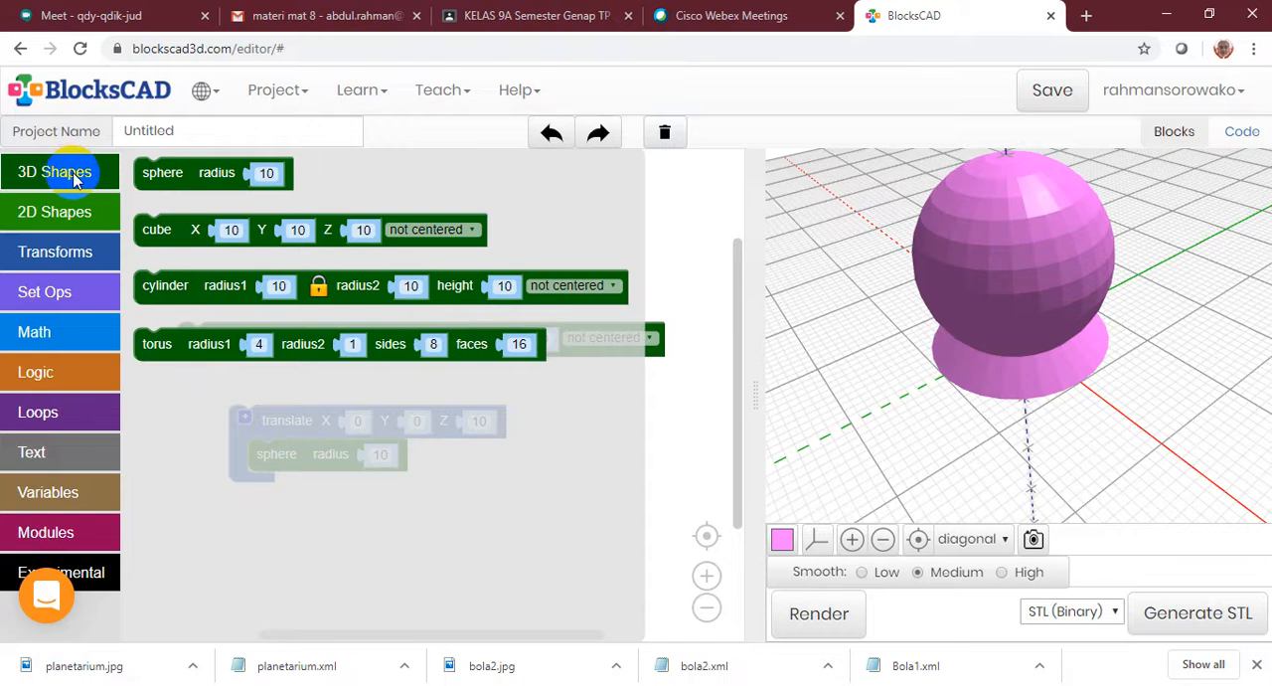
click(48, 178)
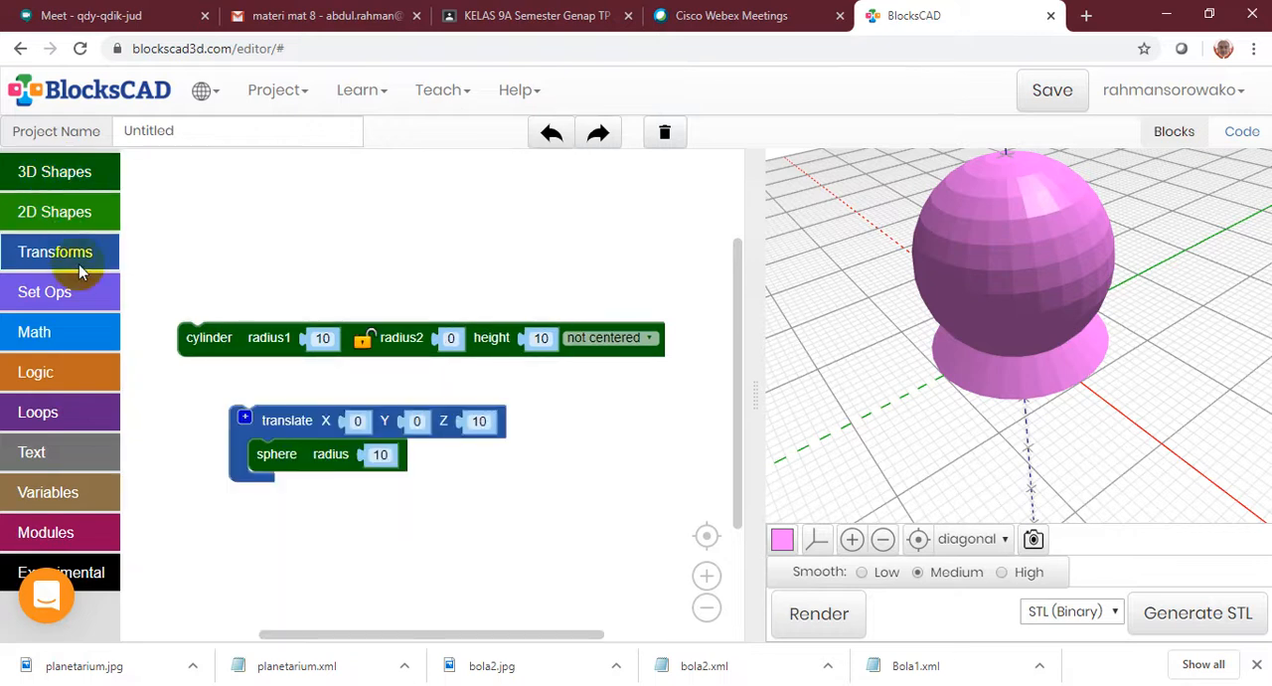
click(40, 254)
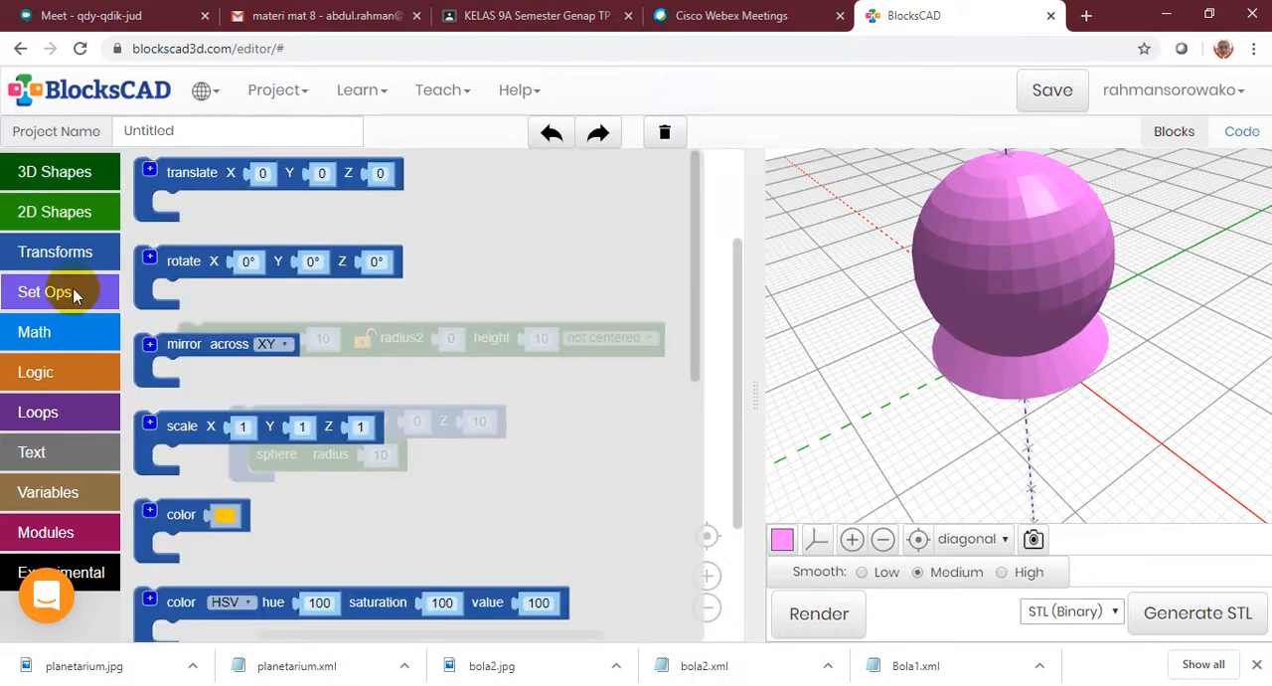
click(69, 292)
click(64, 177)
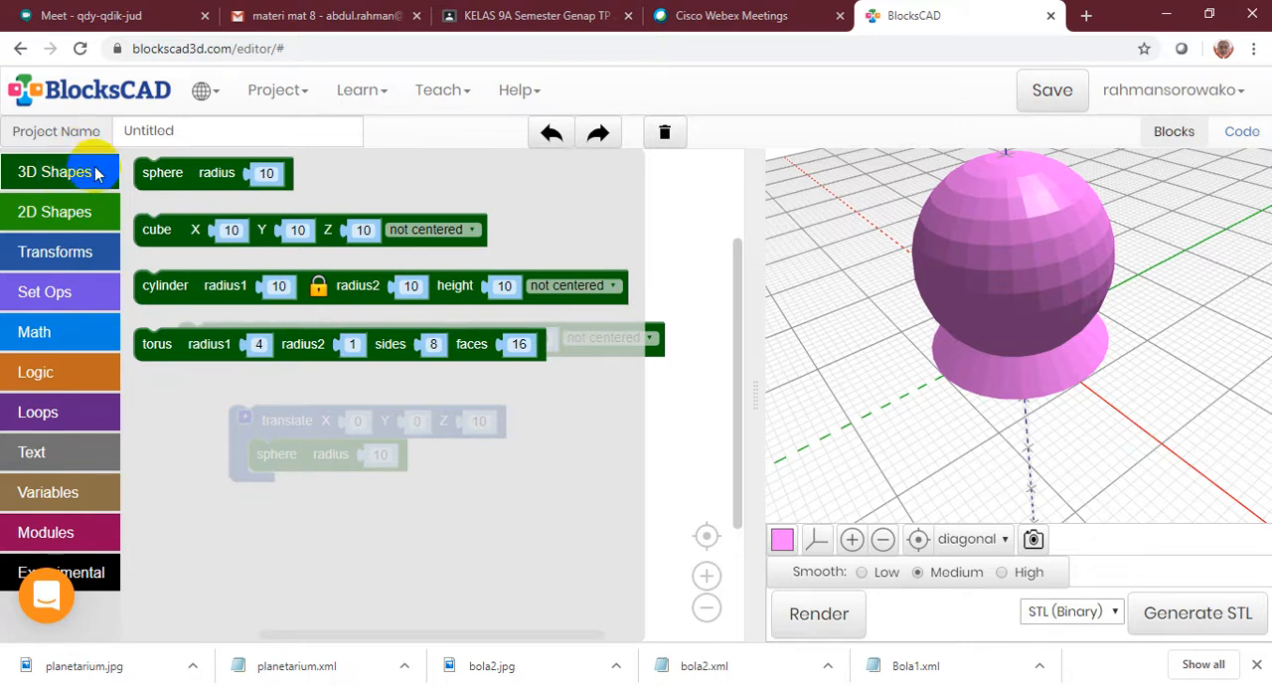
click(94, 170)
click(94, 170)
Switch to Cisco Webex Meetings and share Screen 1 with the participants
key(alt+Tab)
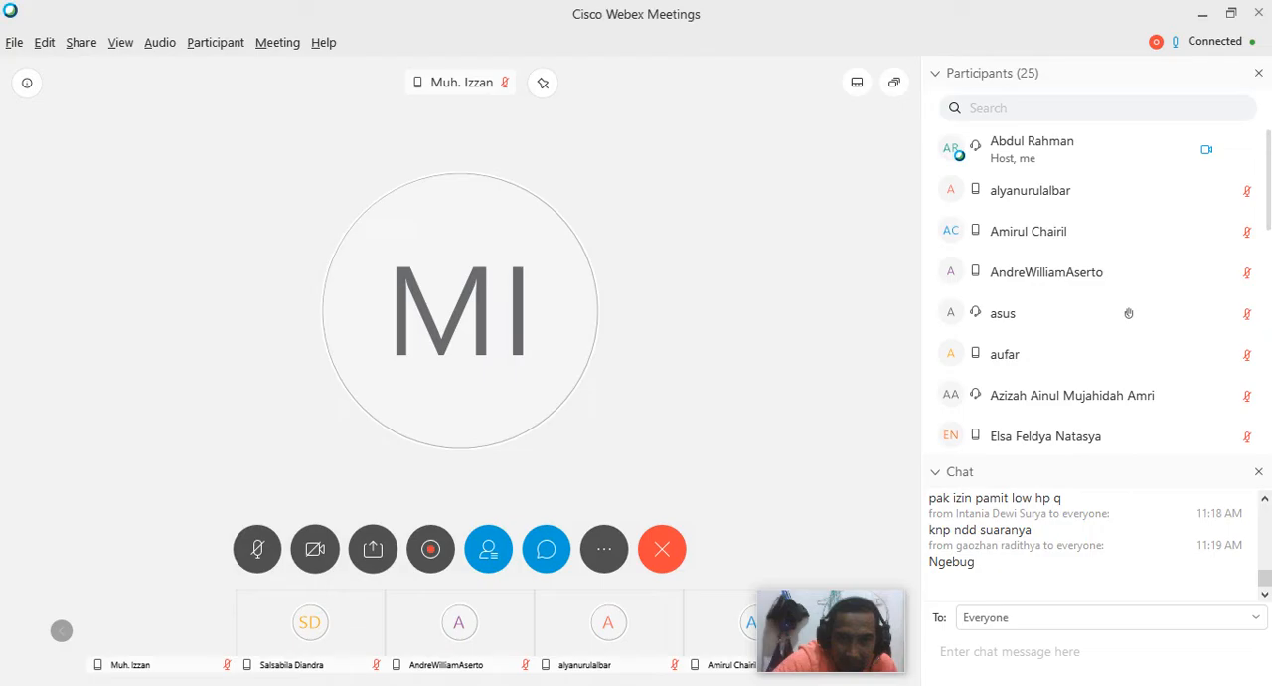
click(377, 553)
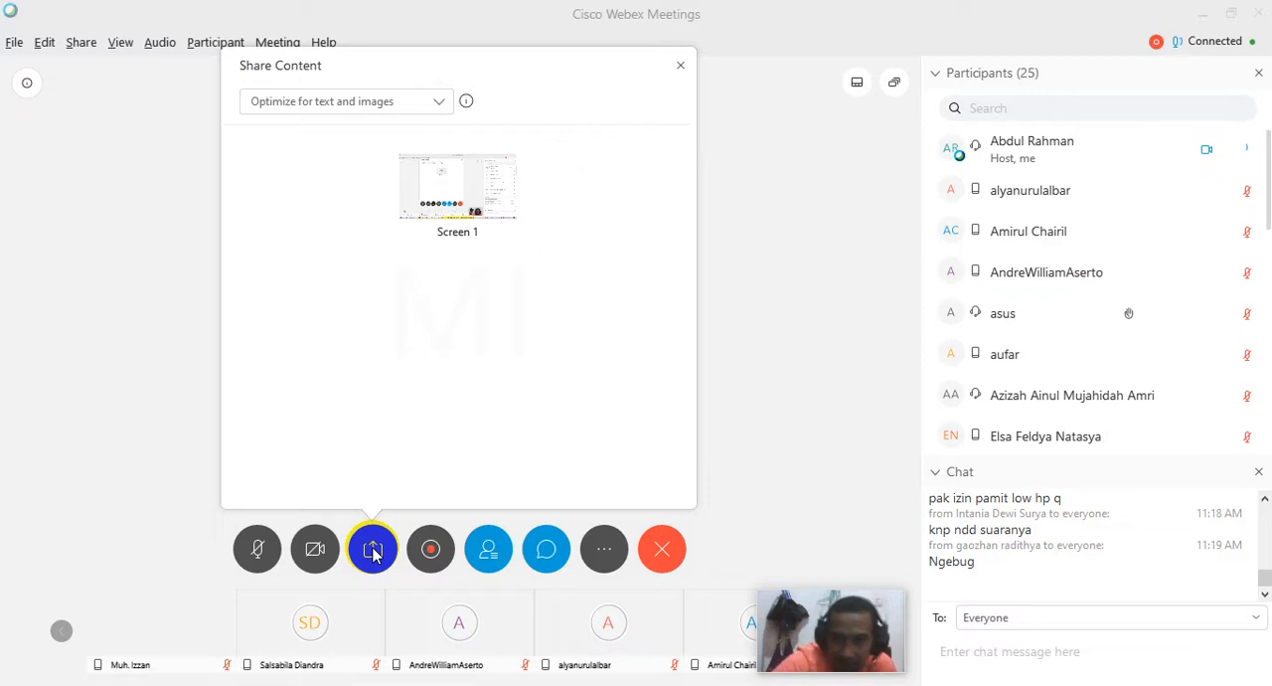
click(437, 209)
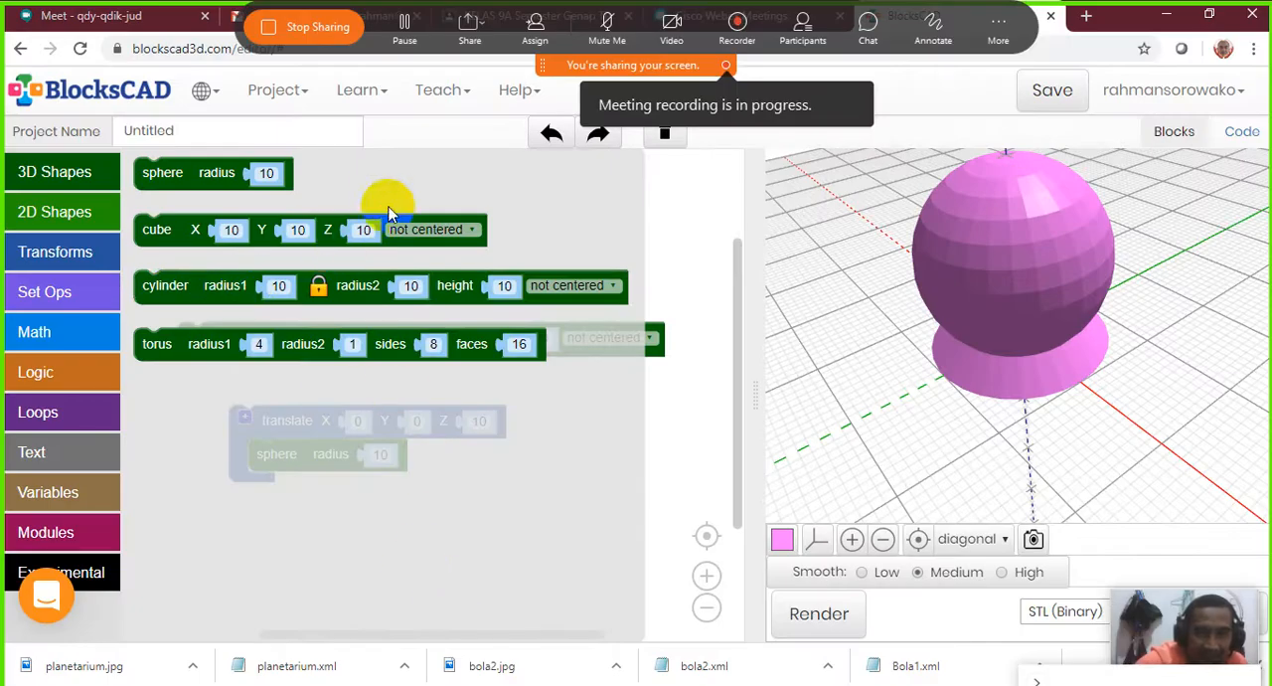
Move the cylinder block and the translate block with its sphere up to the upper part of the workspace
click(77, 175)
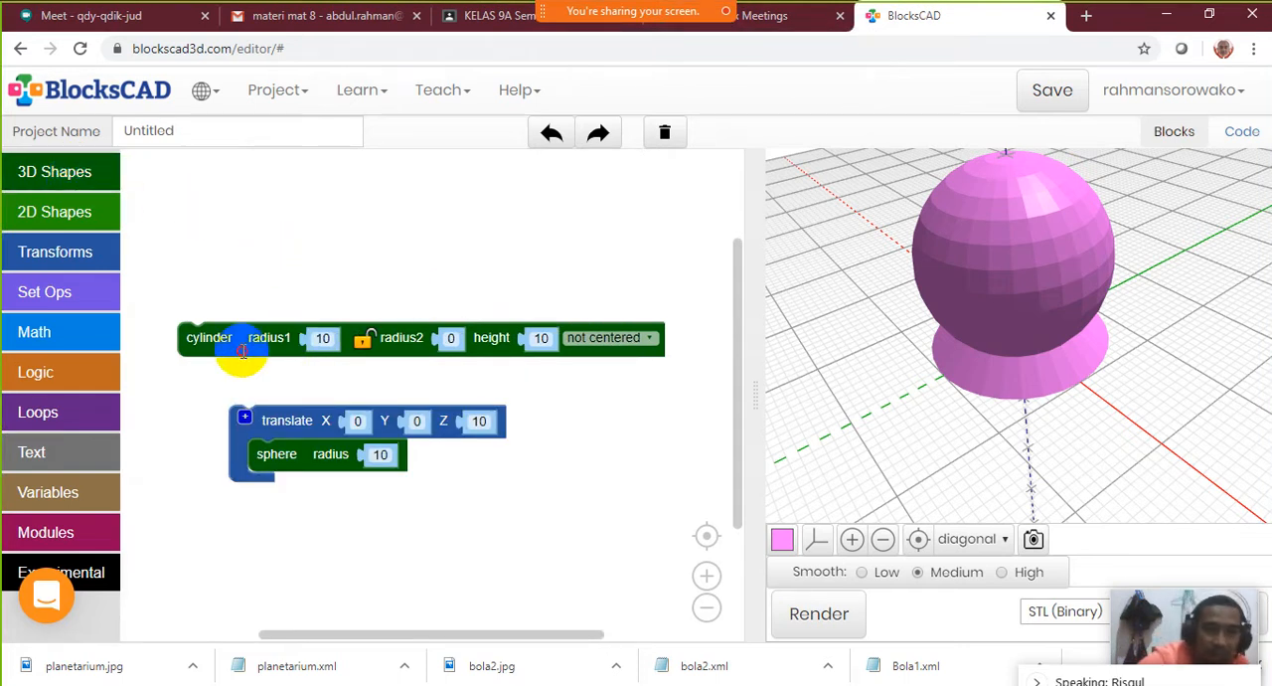
drag(239, 346, 228, 220)
drag(270, 419, 214, 282)
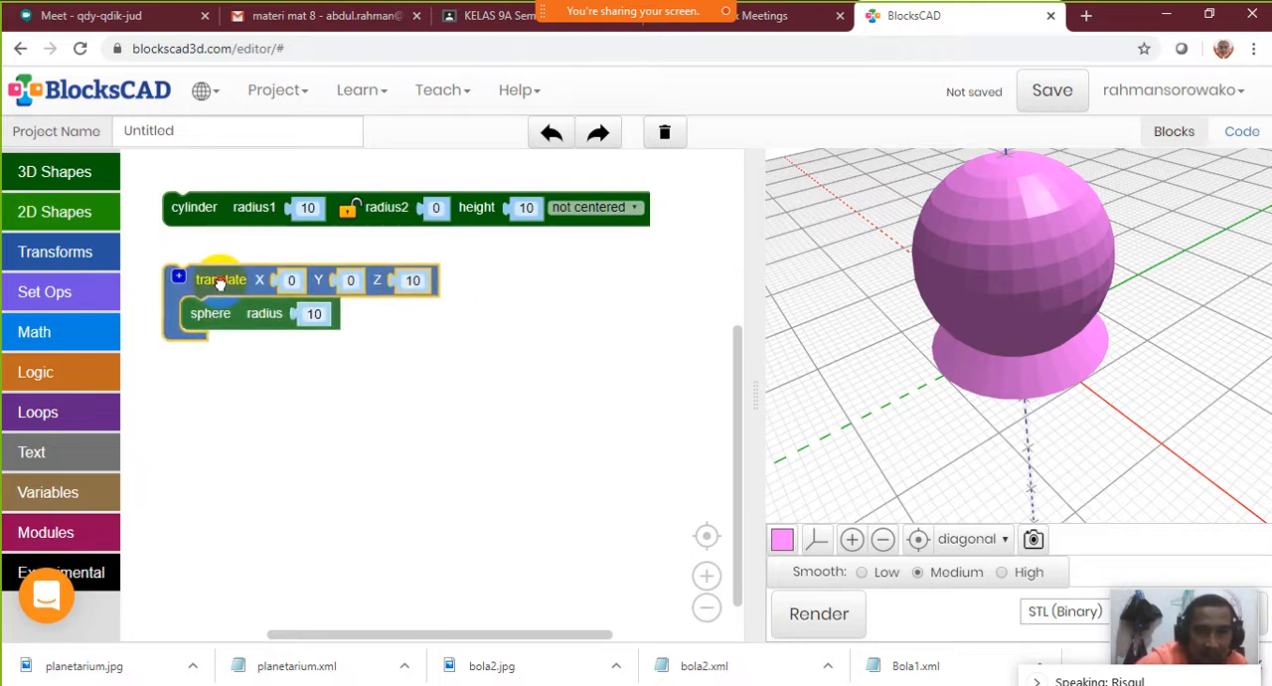
Examine the available 3D Shapes blocks from sphere to torus
click(34, 171)
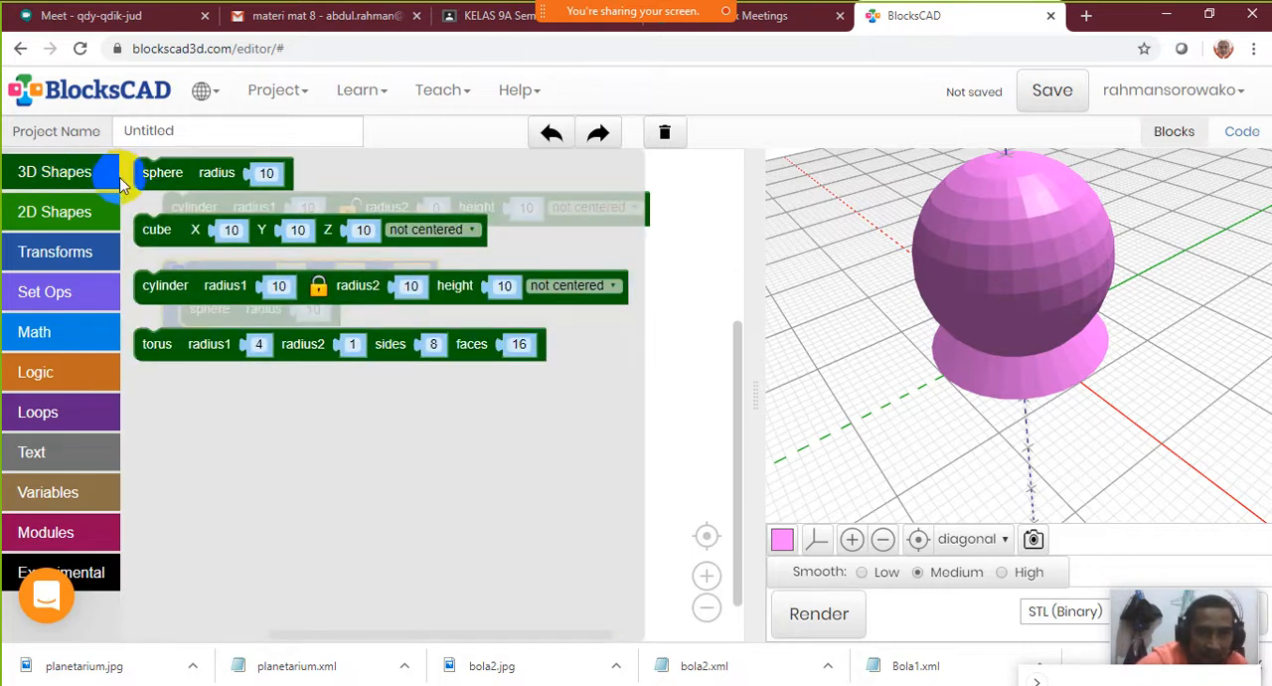
click(177, 175)
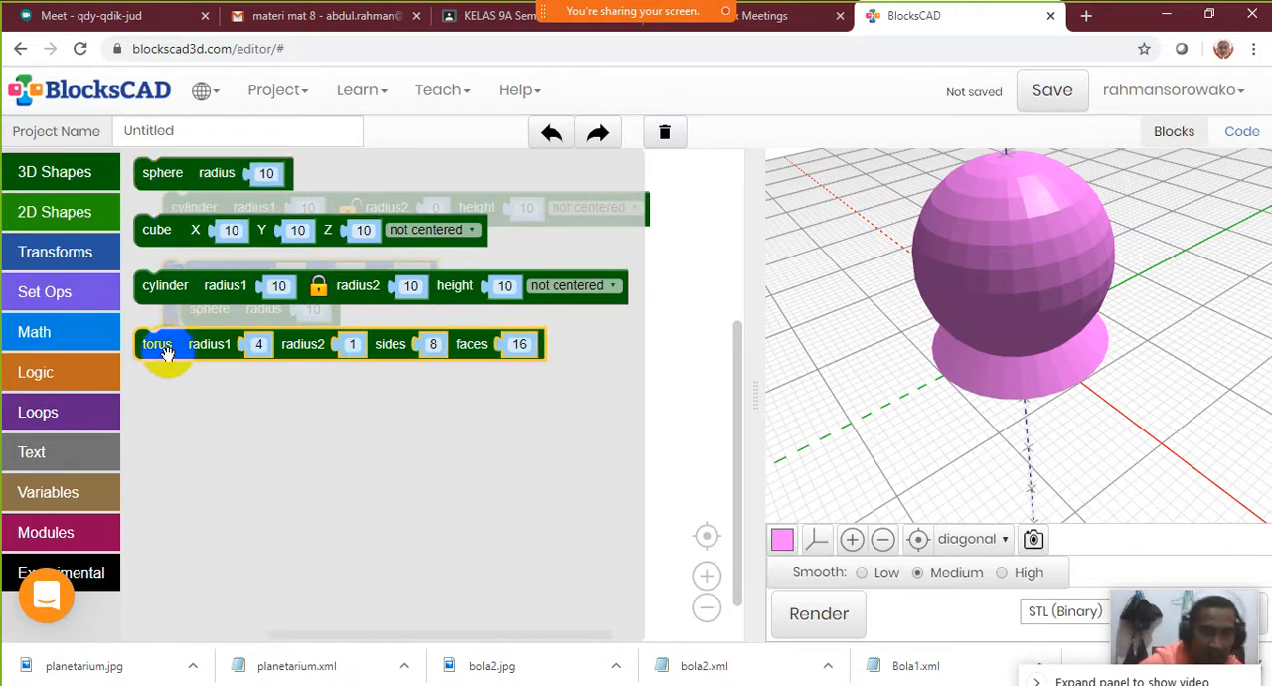
mouse_move(165, 353)
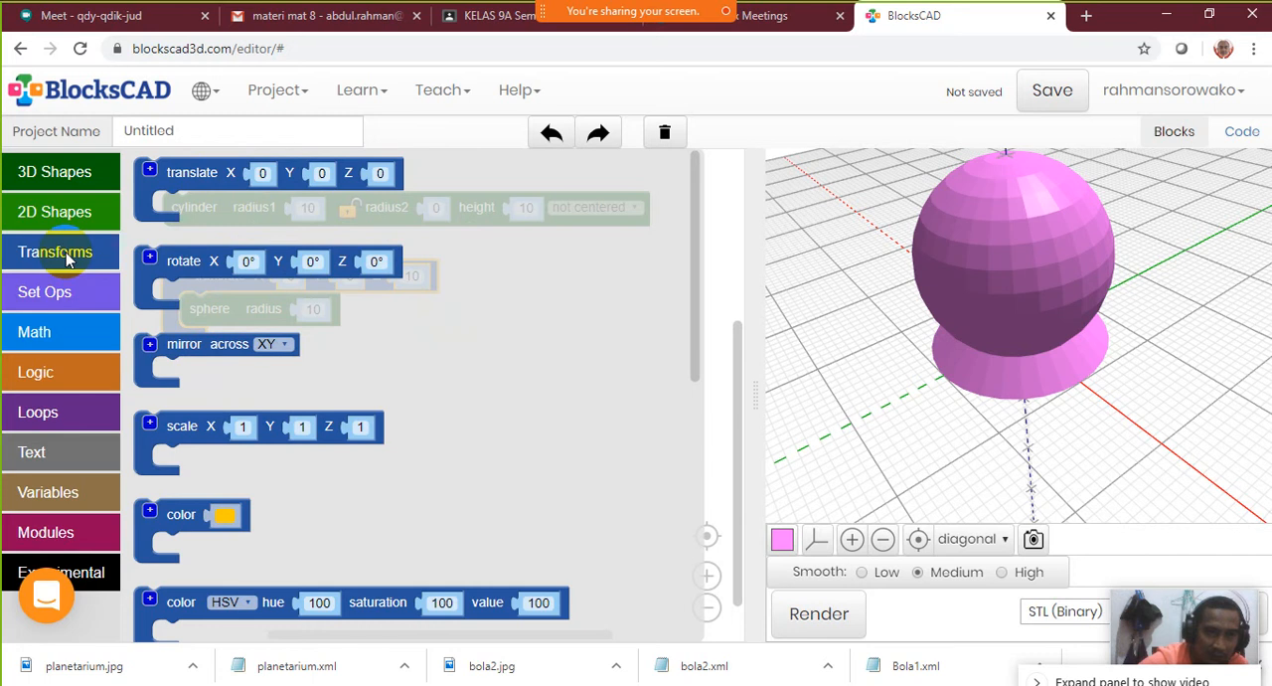
Examine the Transforms blocks from translate and rotate to fancy mirror, and revisit the 3D Shapes blocks before returning to the workspace
click(189, 173)
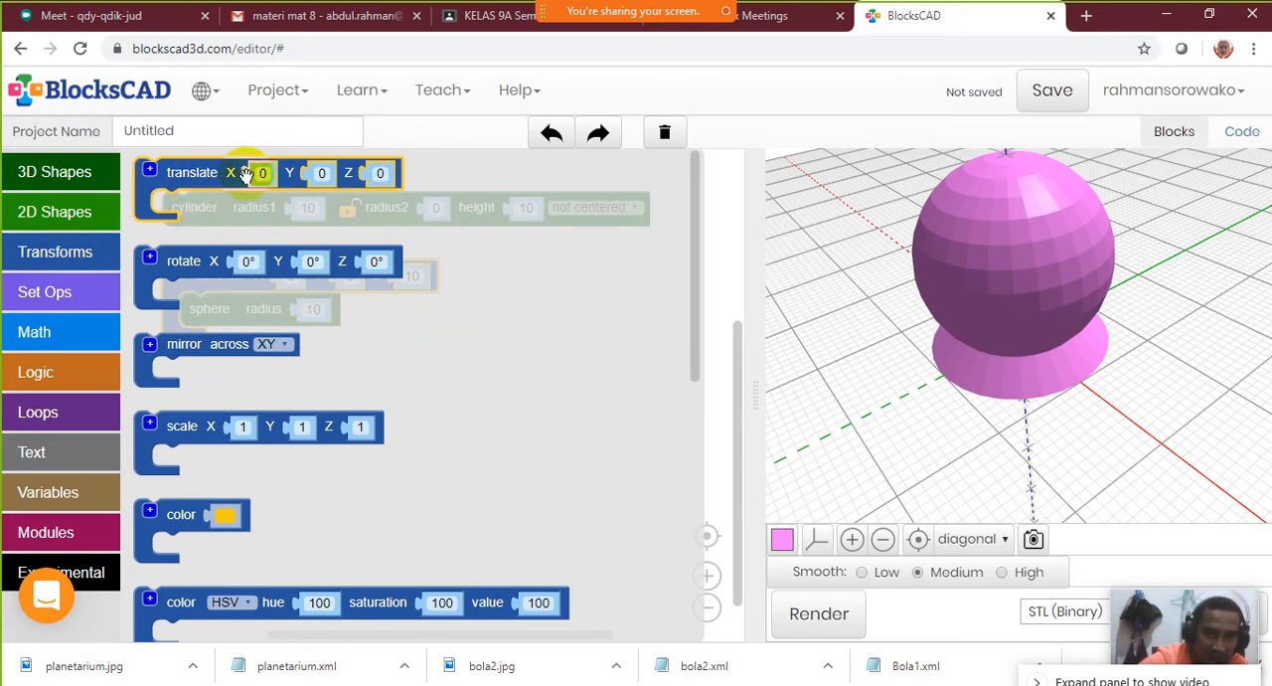
click(185, 279)
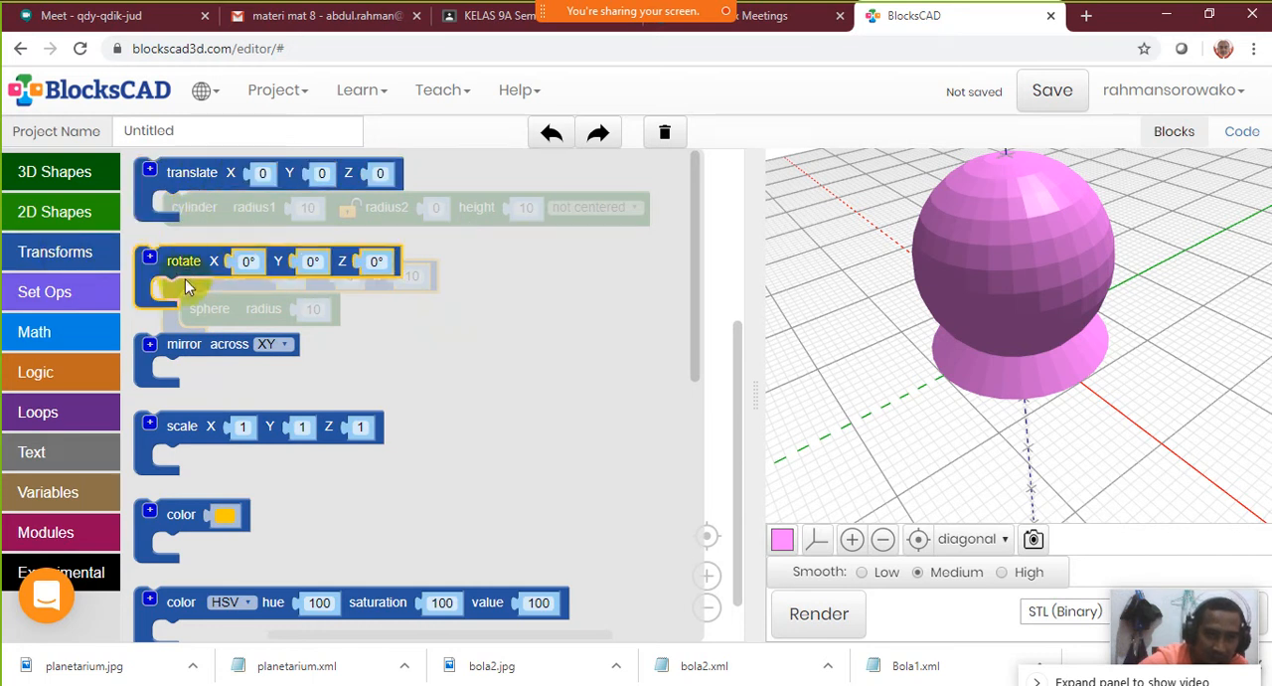
click(196, 174)
click(183, 191)
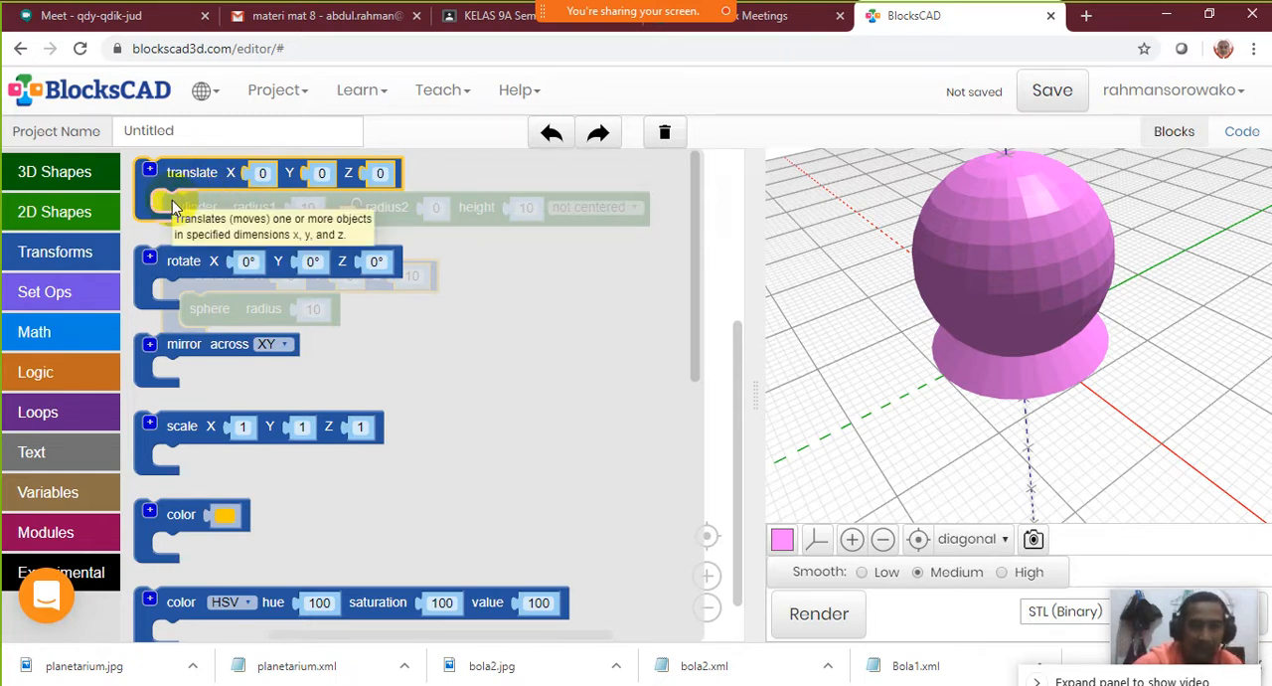
click(194, 286)
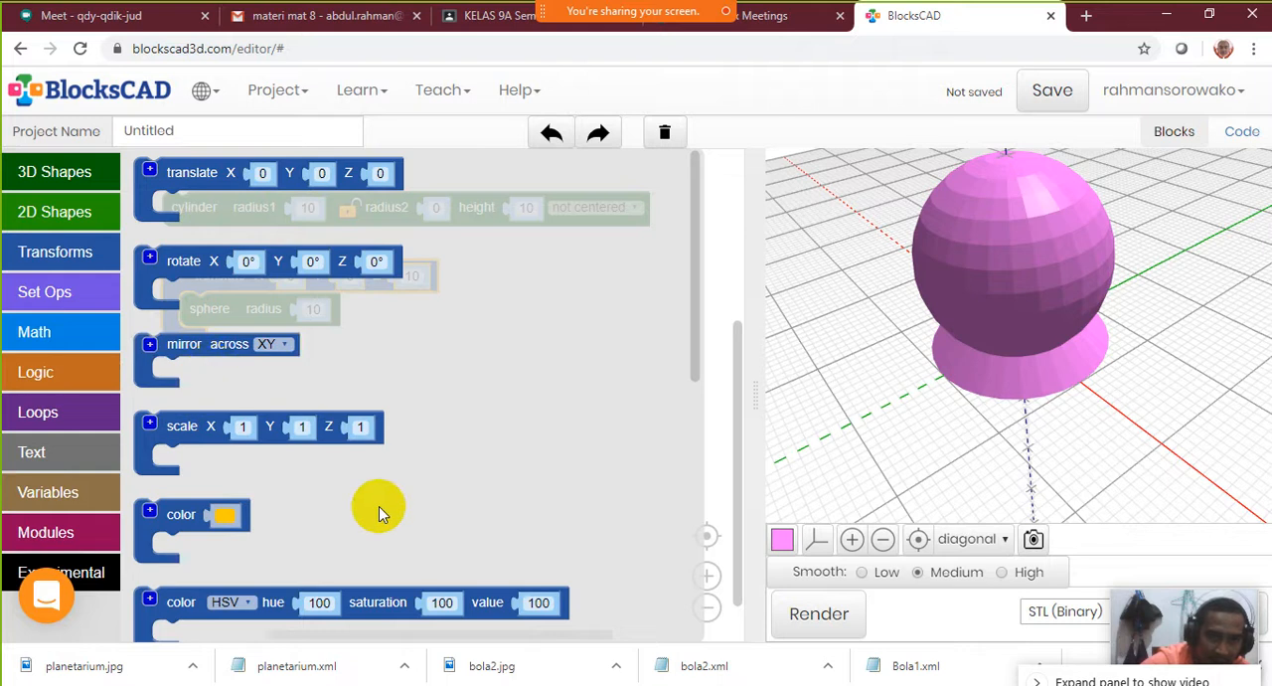
scroll(378, 502, down, 2)
scroll(368, 474, down, 4)
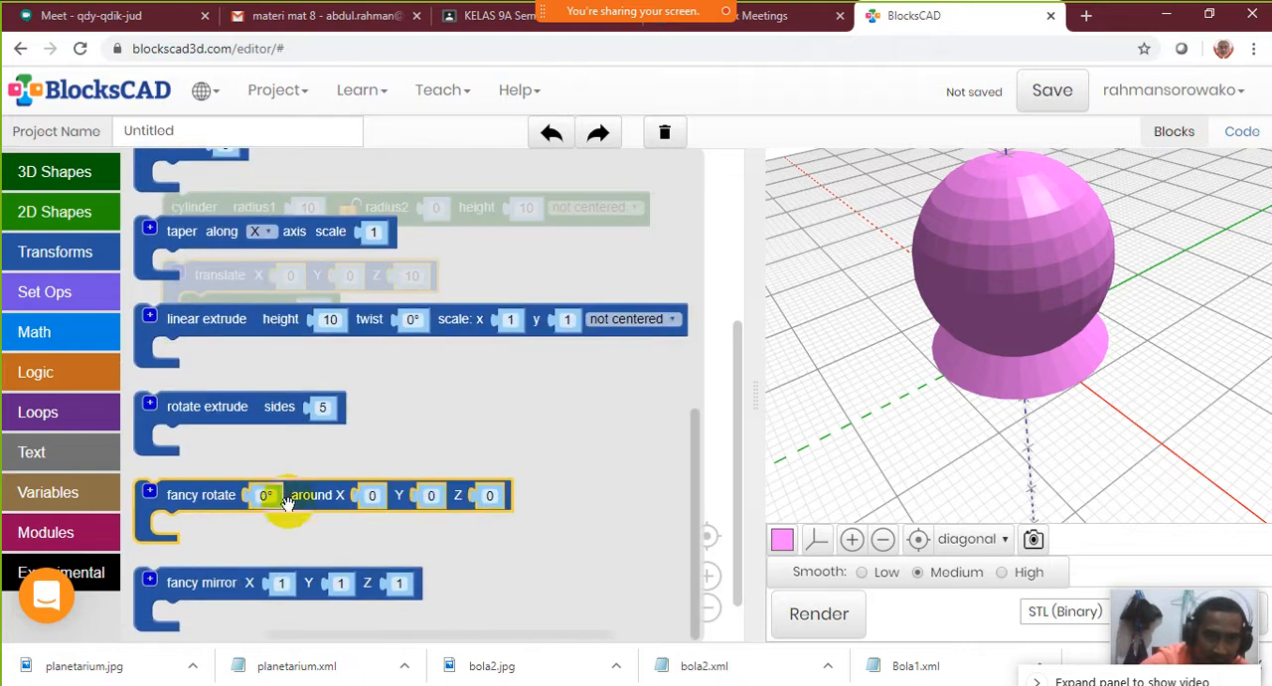
click(266, 589)
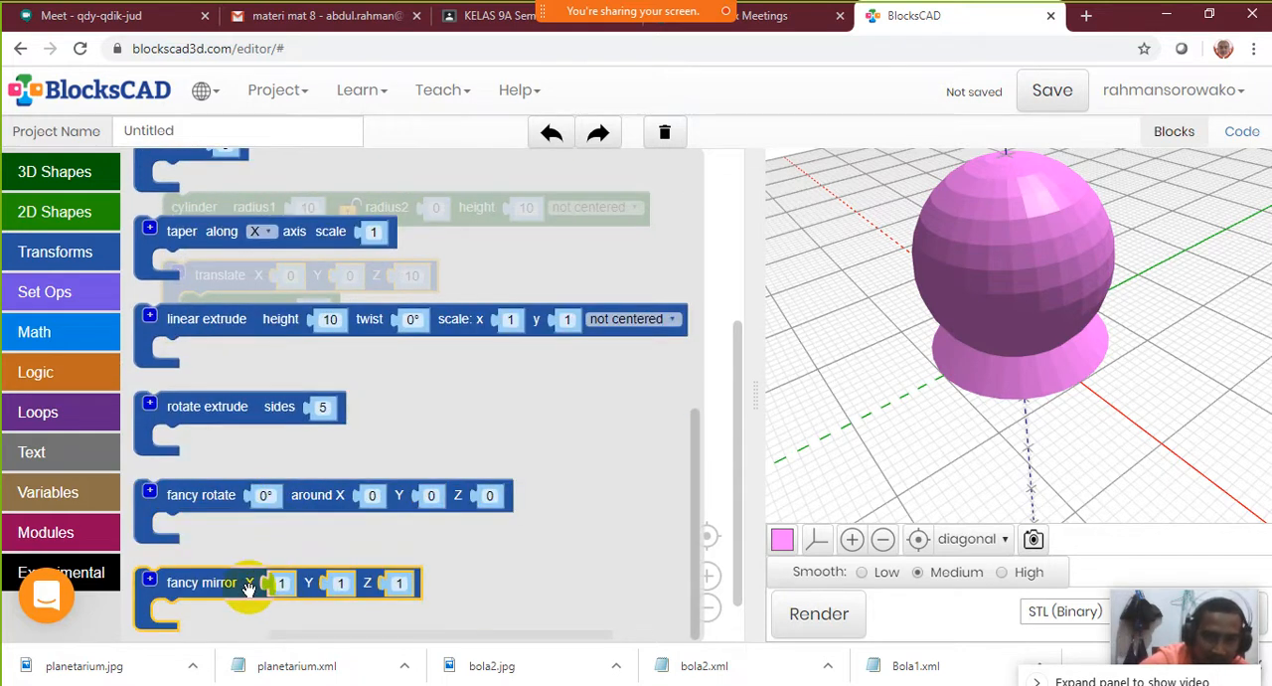
scroll(248, 587, up, 5)
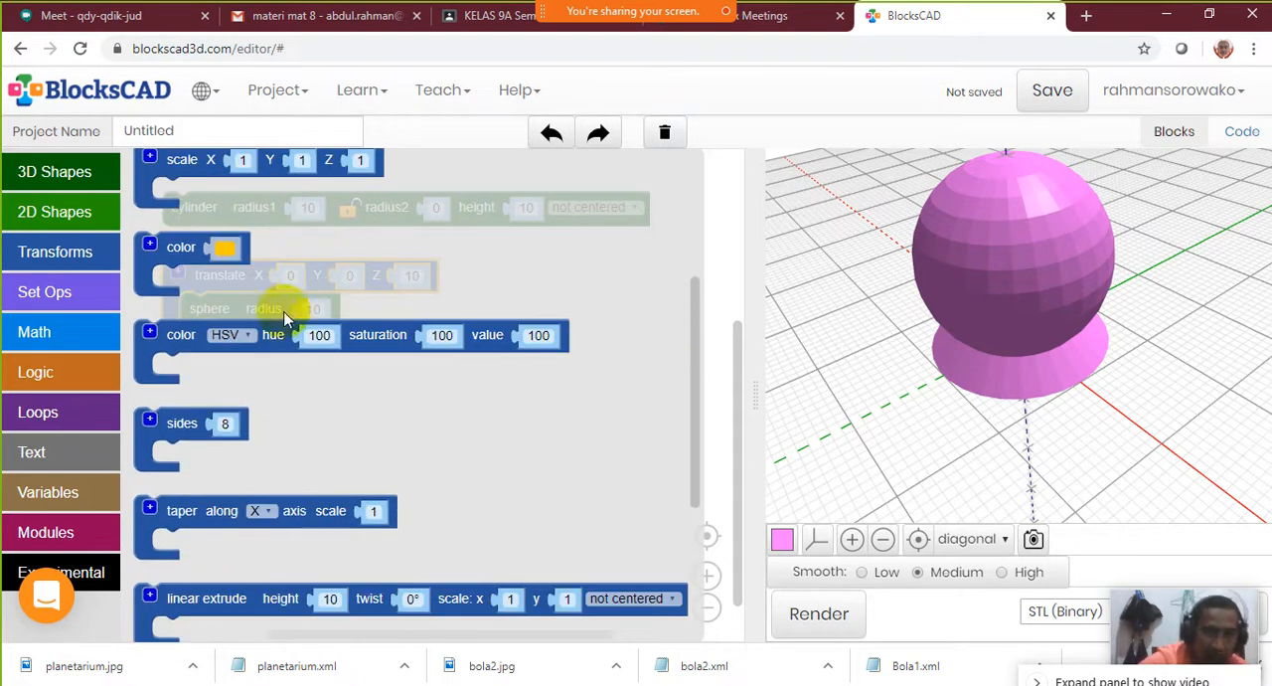
click(80, 171)
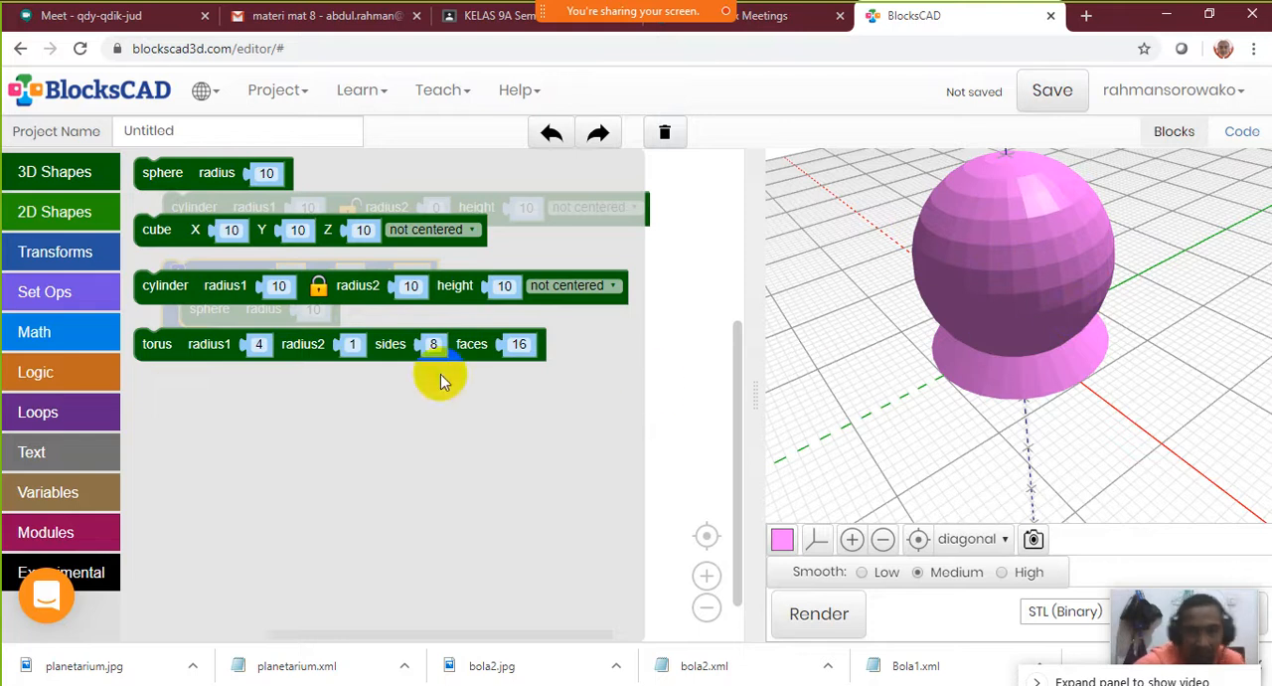
click(669, 430)
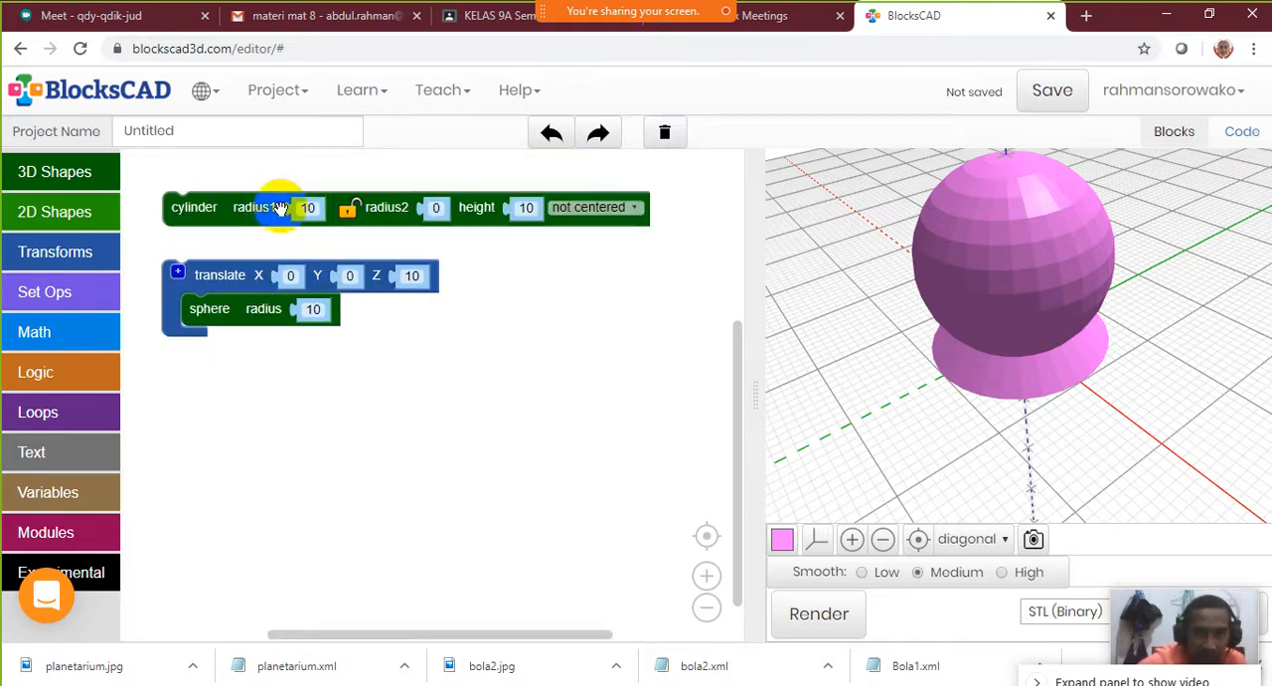
Move the cylinder block below the translate block in the workspace
drag(273, 209, 245, 393)
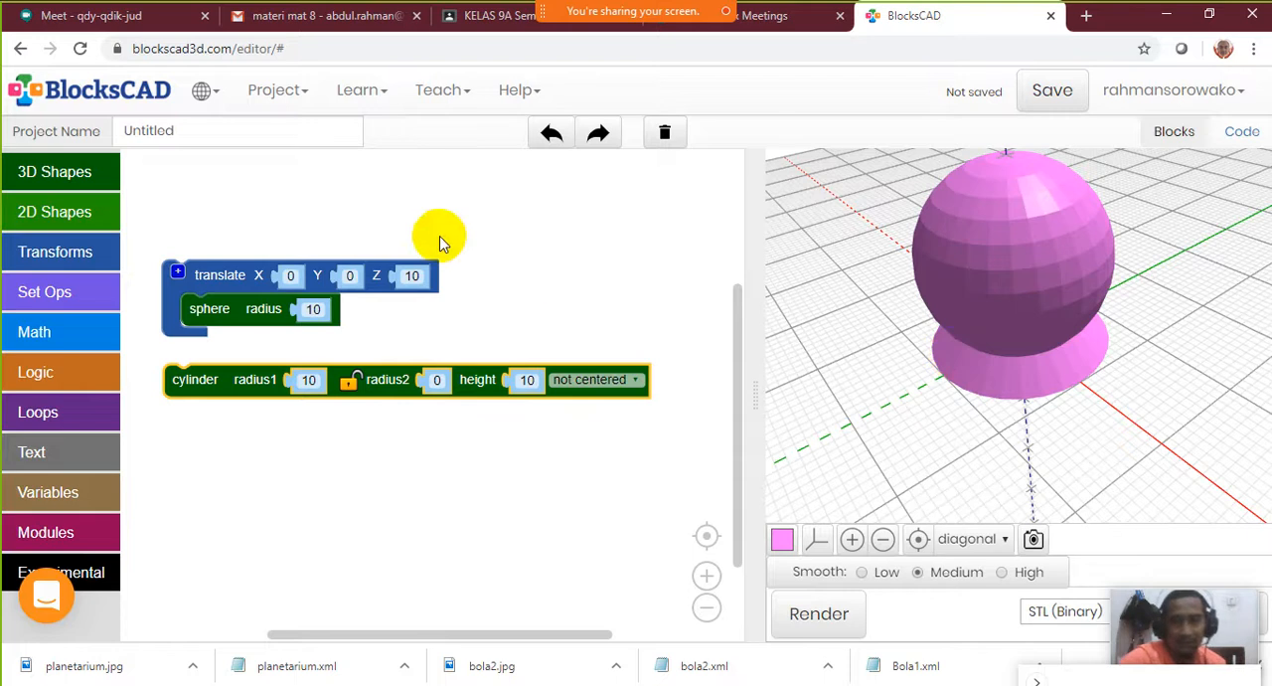
Show the meeting's participants list, place it over the upper part of the 3D view, and make it taller to fit more names
mouse_move(586, 8)
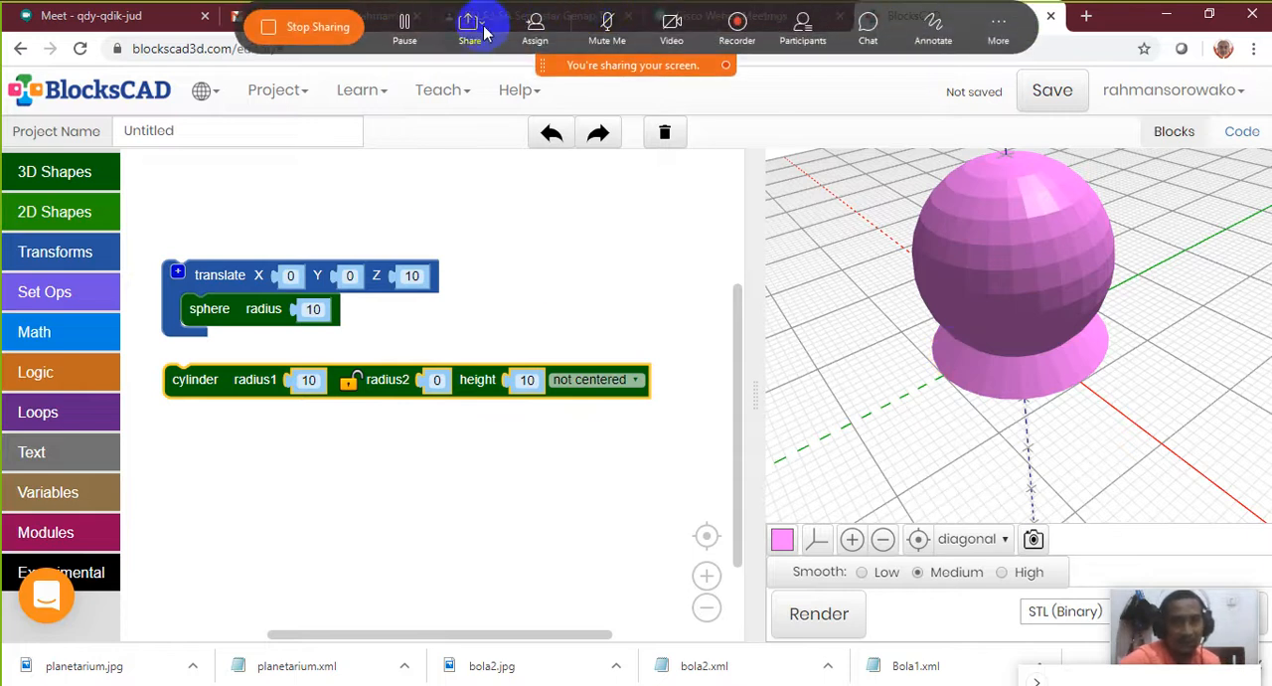
click(814, 37)
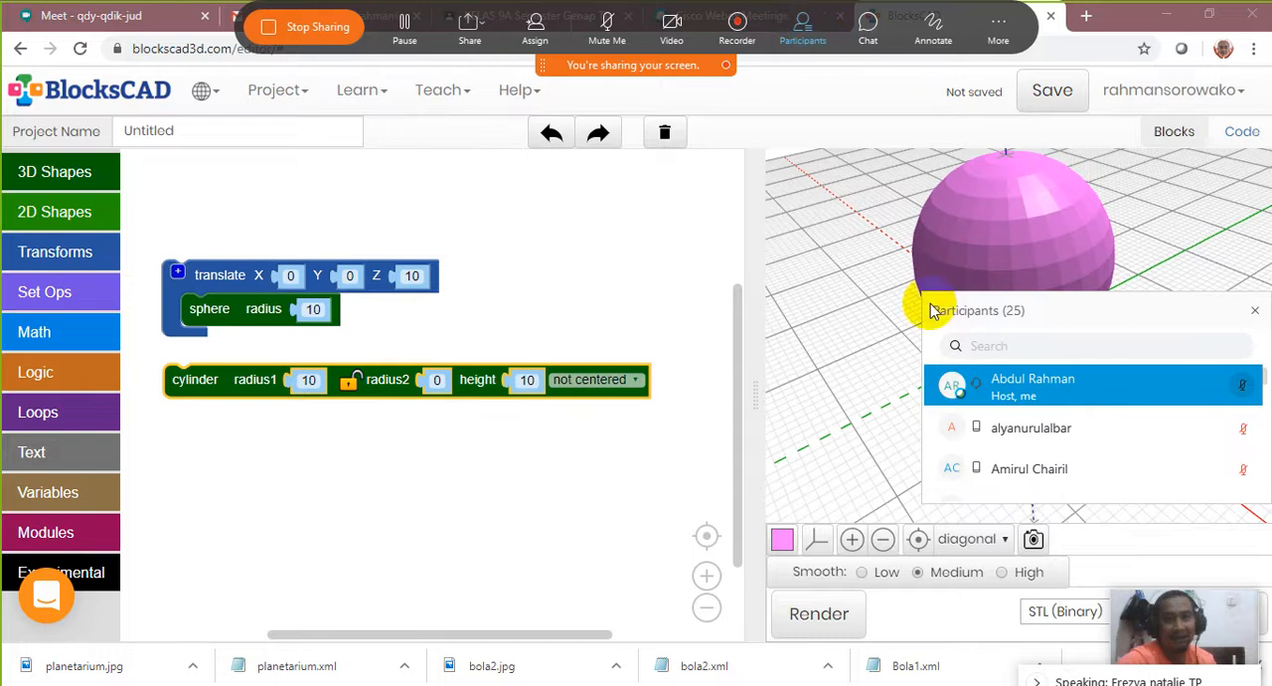
drag(1098, 303, 1000, 152)
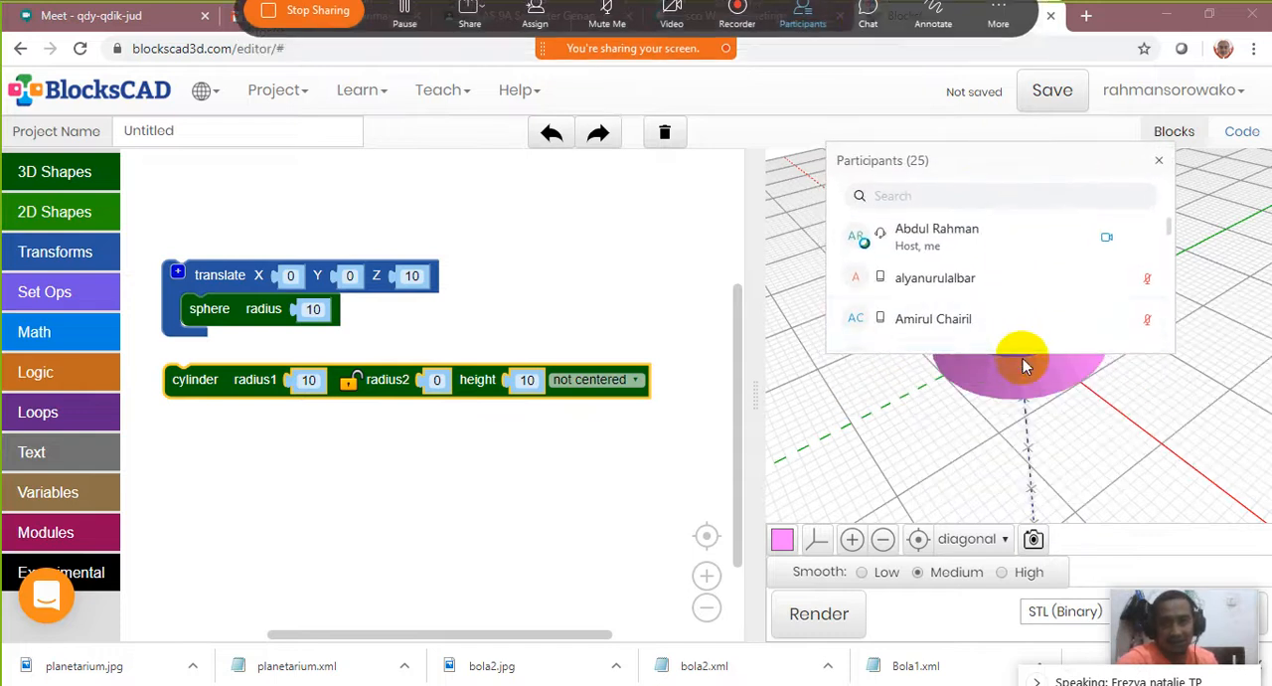
drag(1017, 347, 1059, 469)
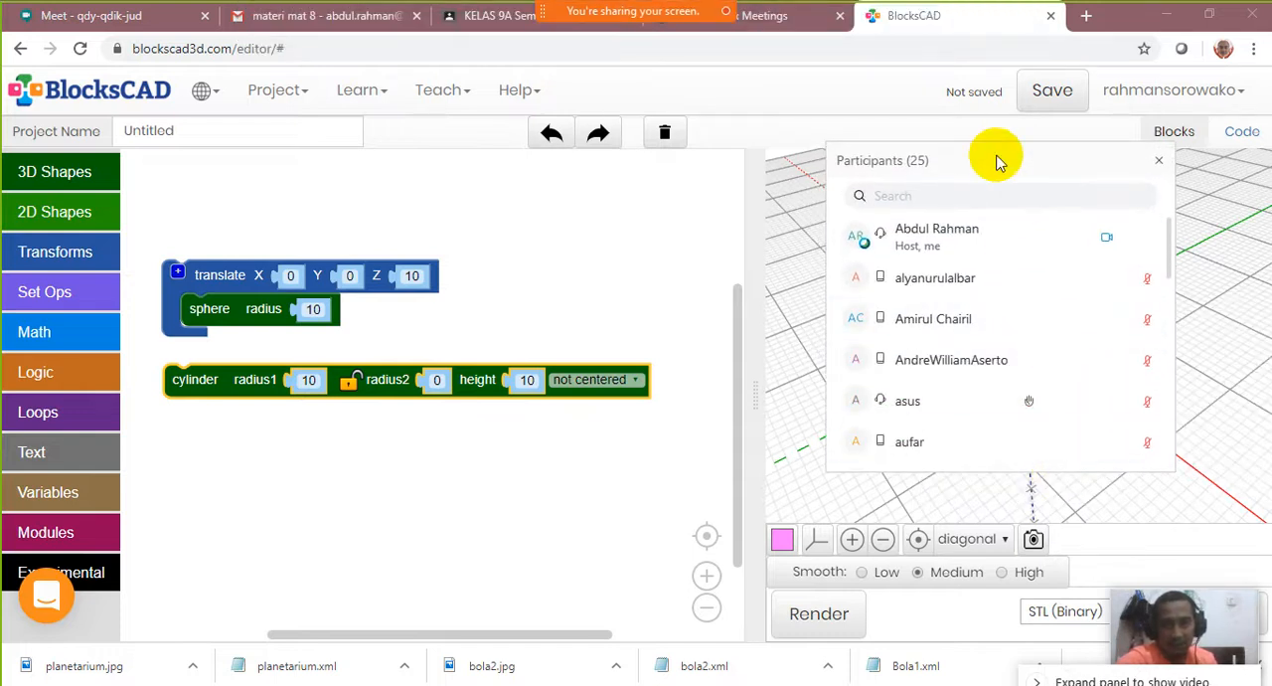
drag(1000, 159, 1076, 130)
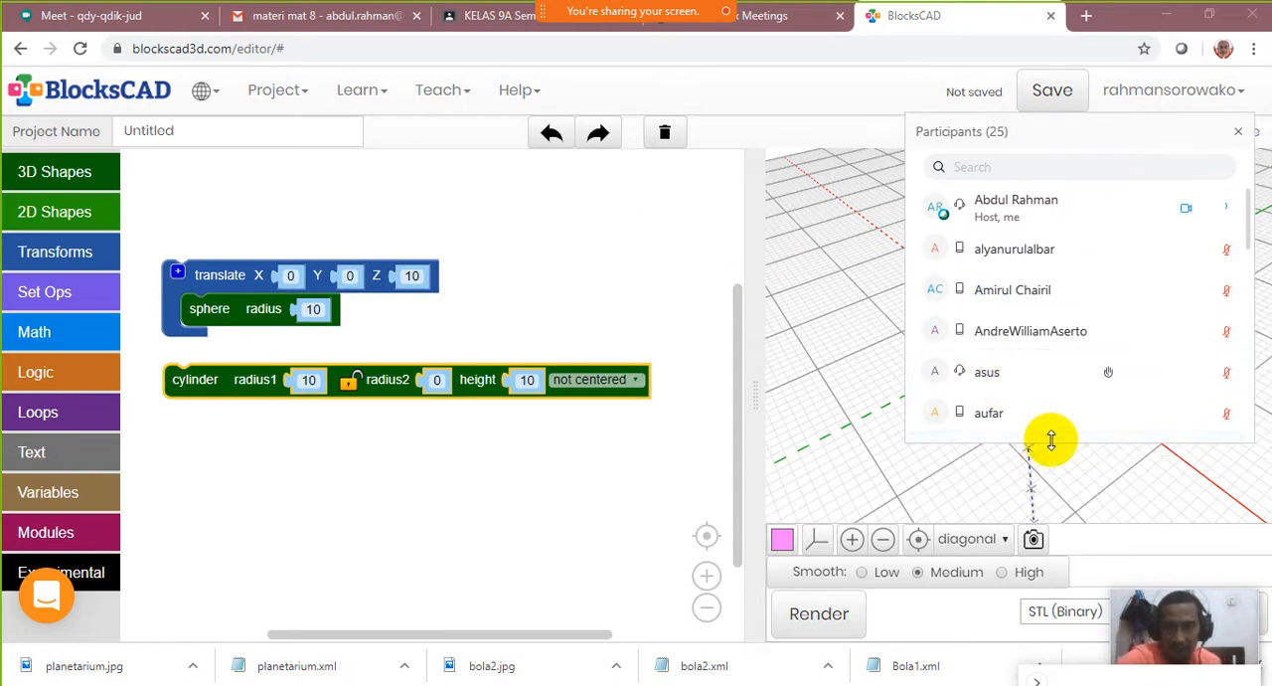
drag(1051, 435, 1064, 538)
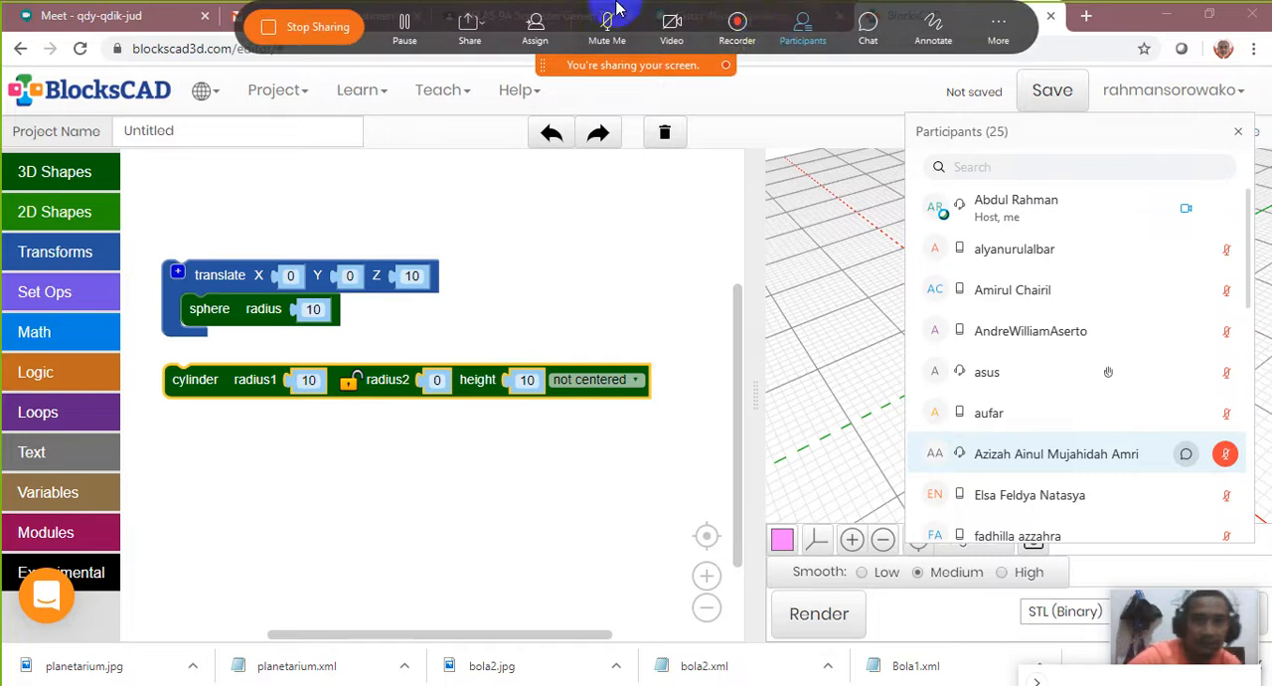
Stop sharing the screen and look further down the participants list in Cisco Webex Meetings
click(303, 33)
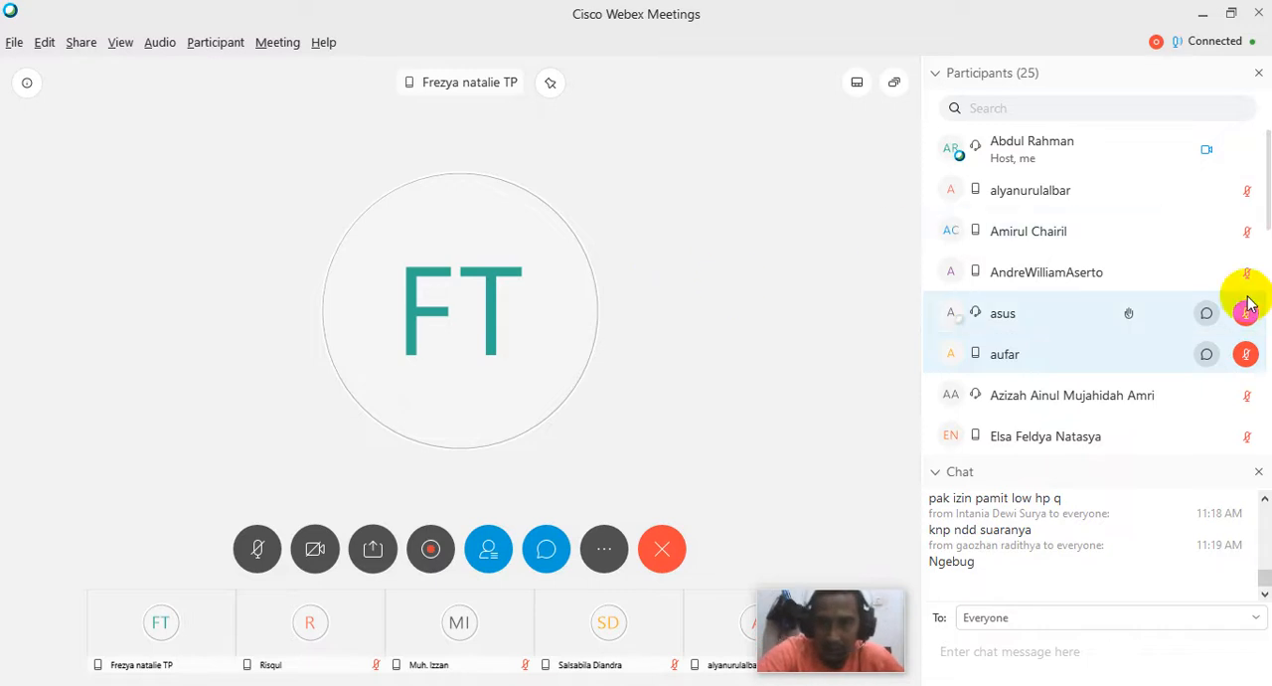
scroll(1082, 328, down, 5)
scroll(1083, 338, down, 1)
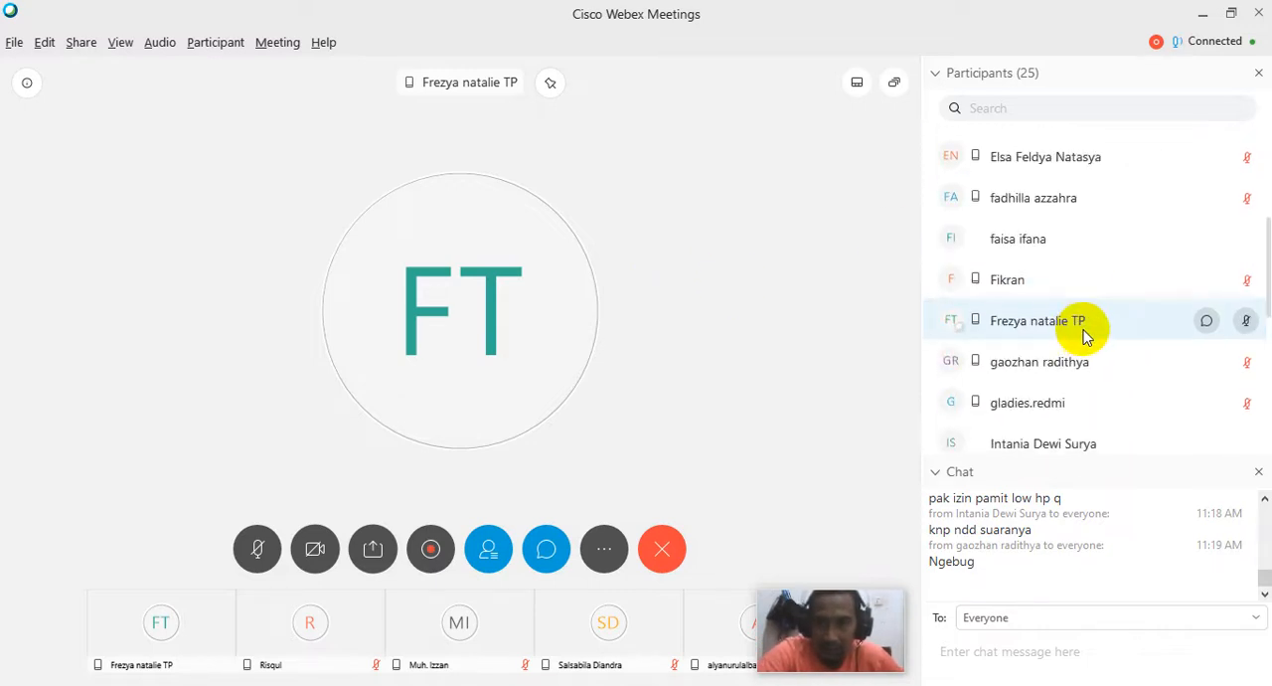